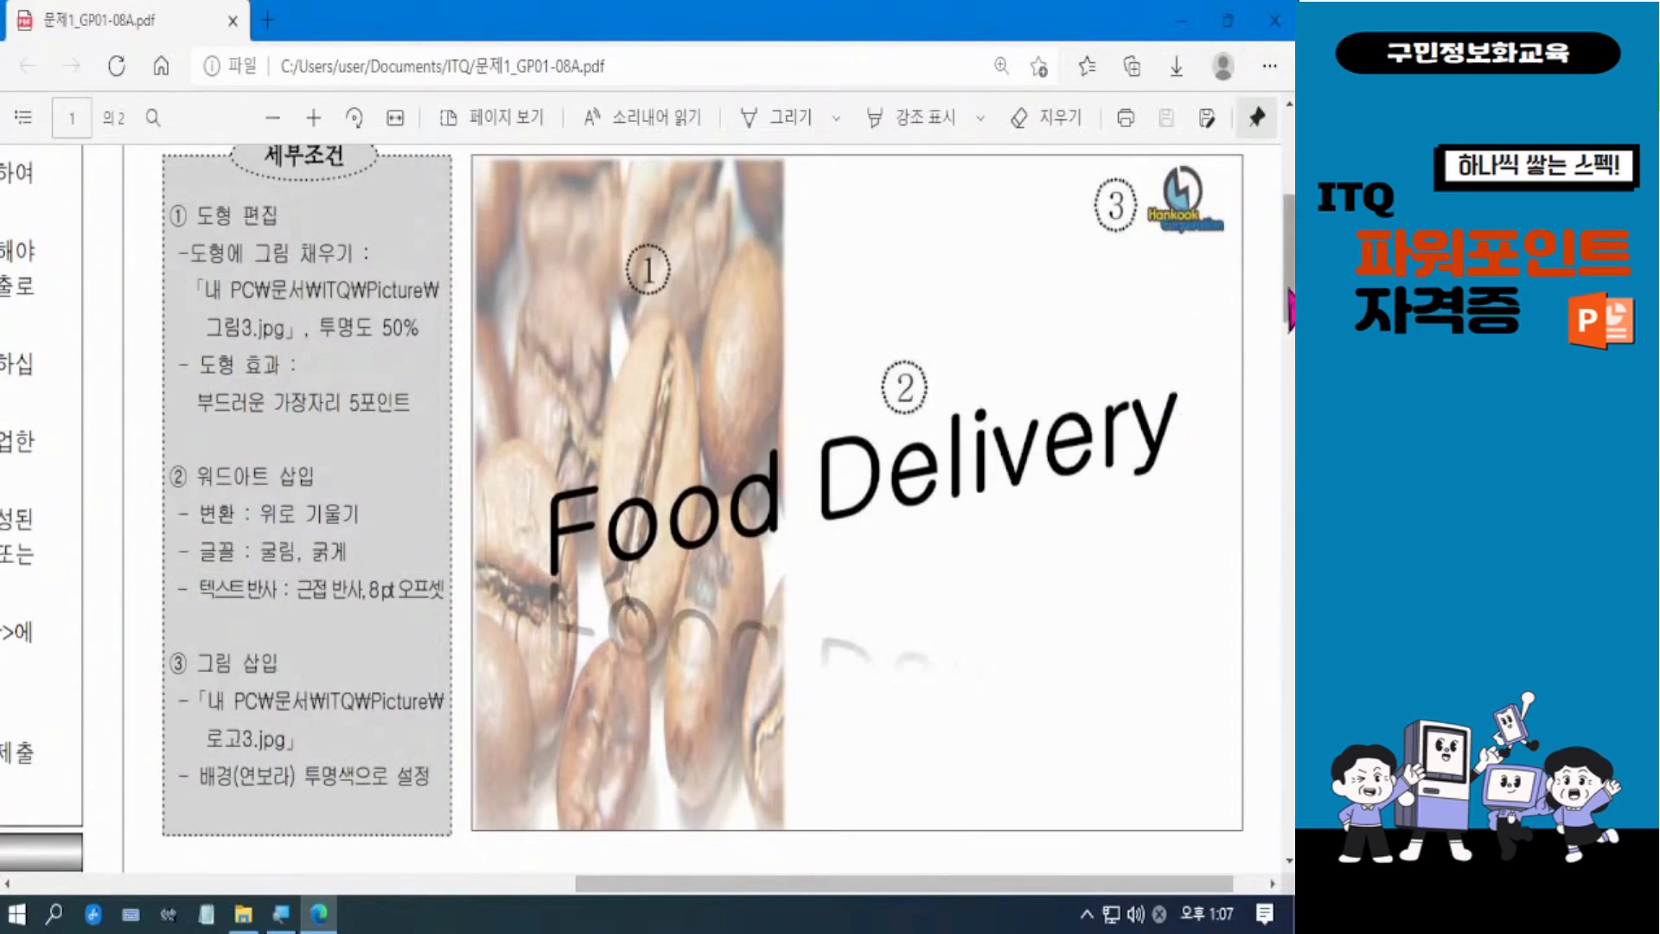
Examine the exam PDF's overall composition section for the slide master's title font, logo and slide number requirements.
scroll(1288, 259, "up", 3)
scroll(1245, 268, "up", 1)
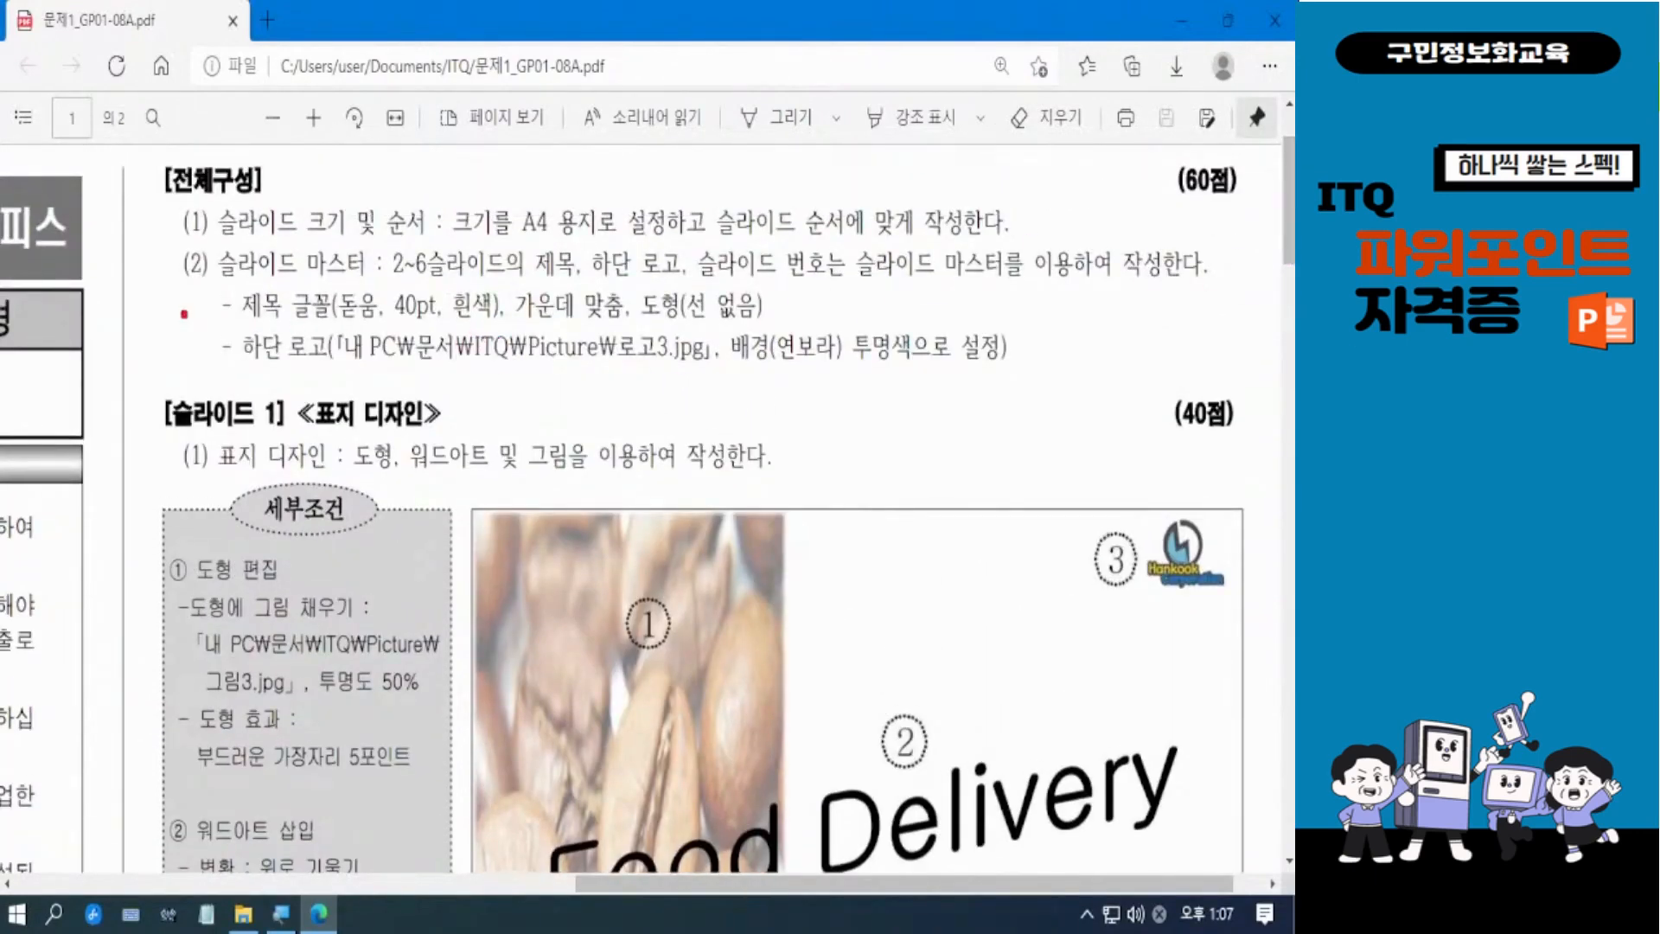
mouse_move(164, 251)
left_mouse_down()
mouse_move(234, 321)
mouse_move(960, 389)
mouse_move(1209, 383)
left_mouse_up()
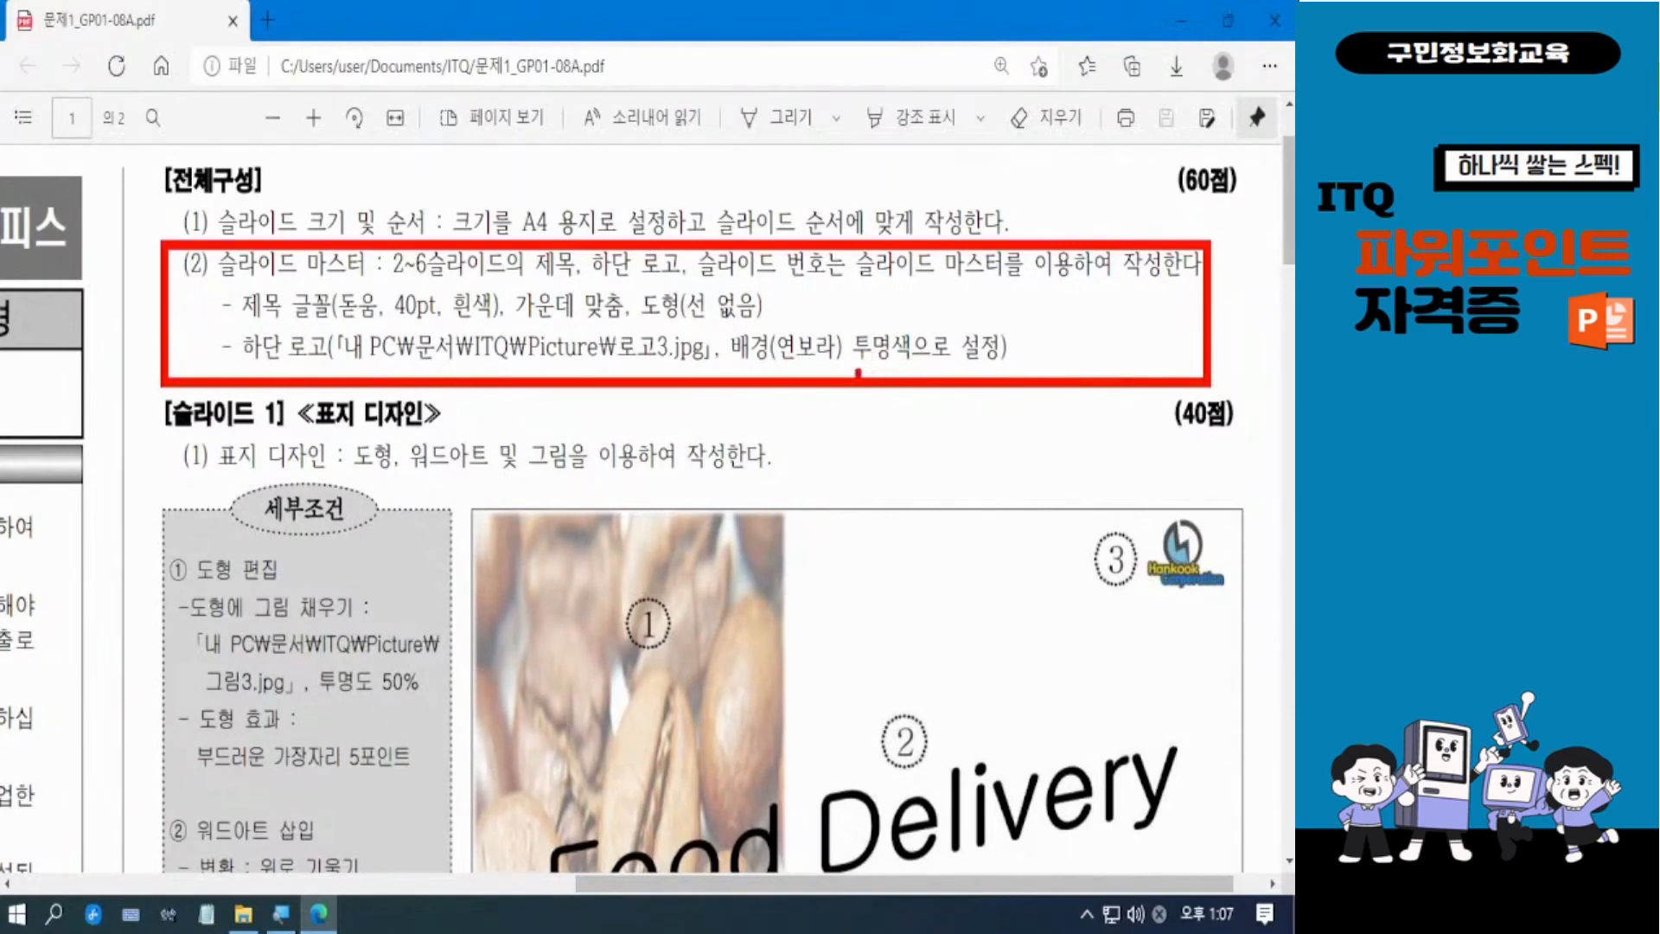
key("Escape")
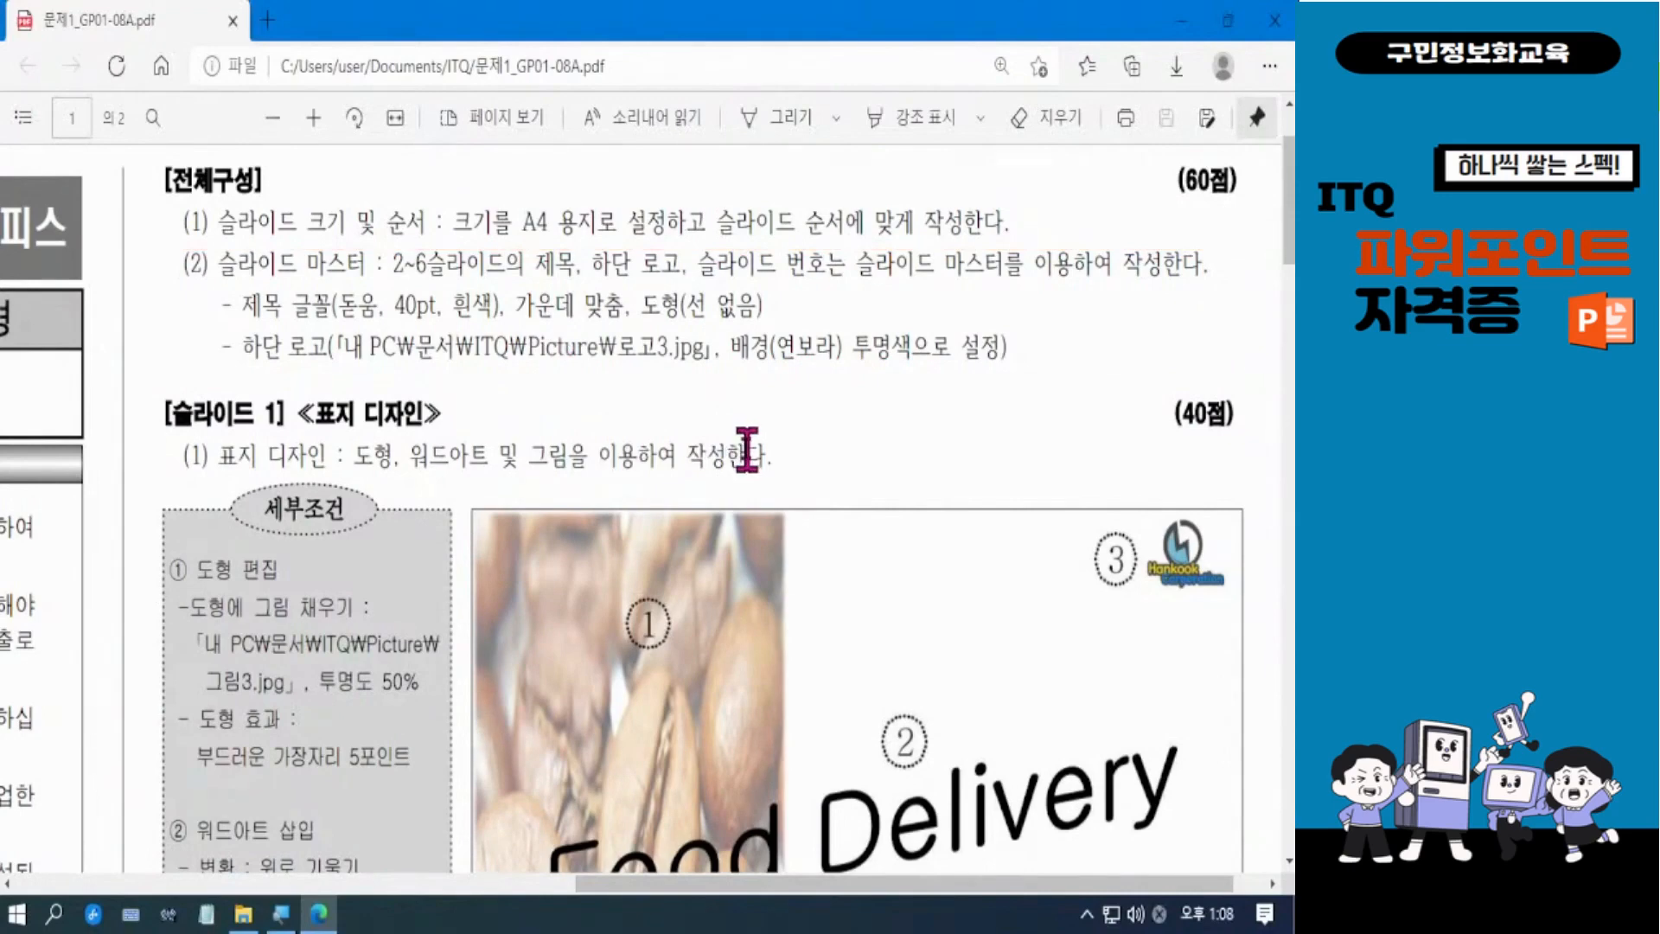
Examine the slide 2 table-of-contents sample in the PDF for the placement of the footer logo and slide number.
scroll(745, 448, "down", 10)
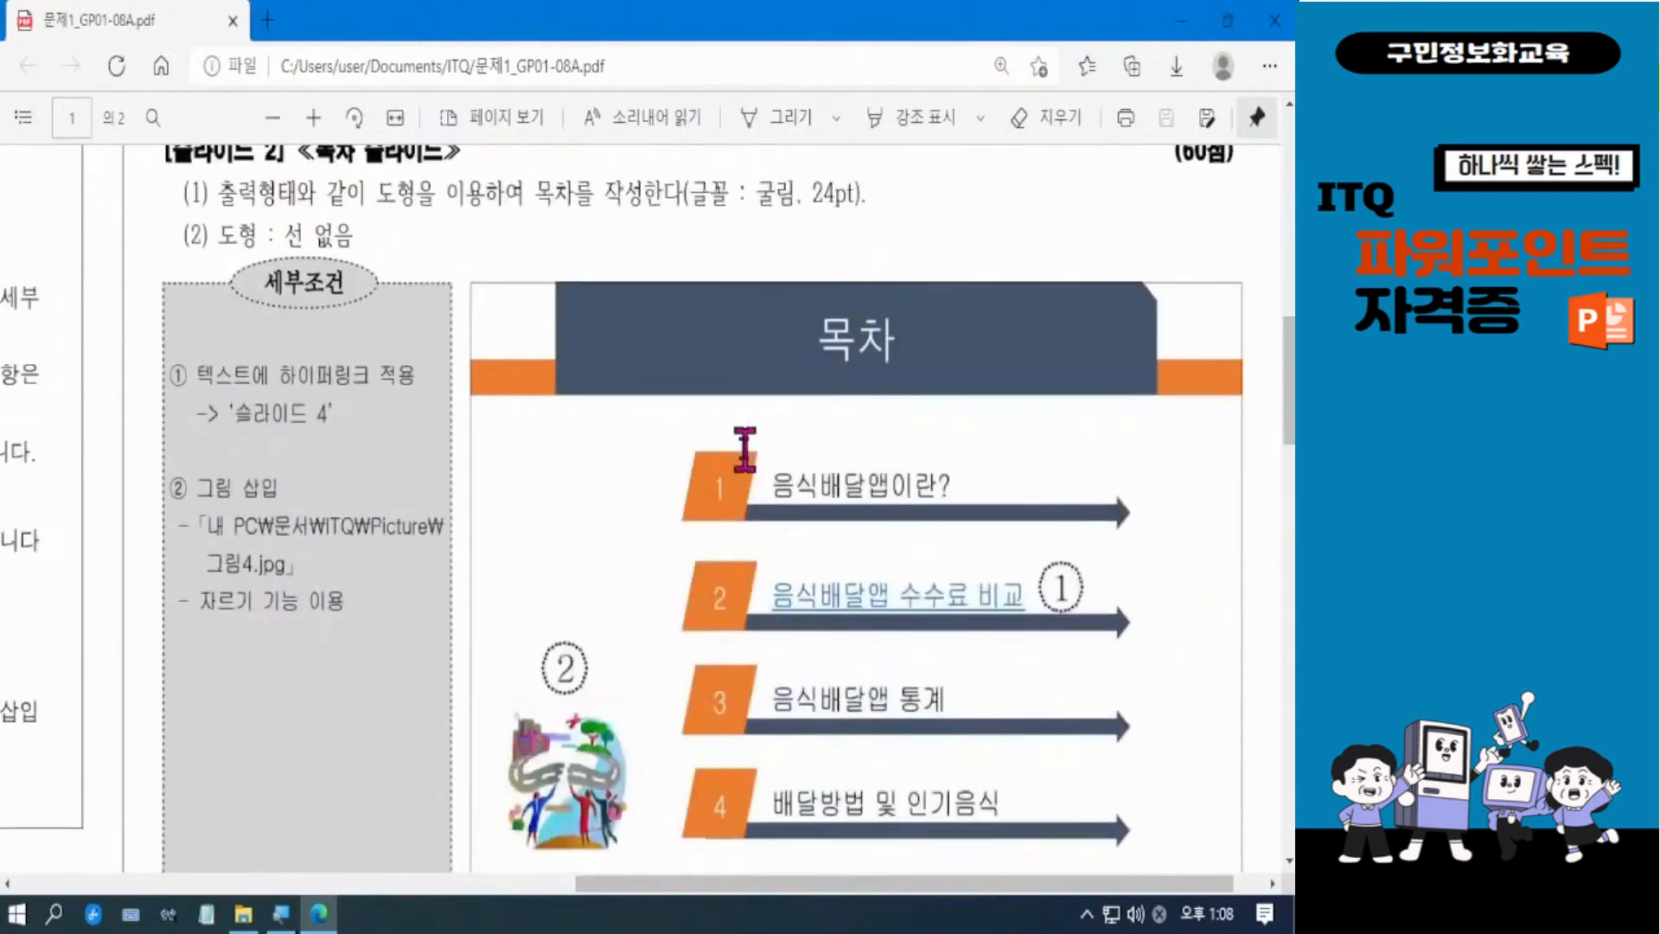
scroll(745, 448, "up", 2)
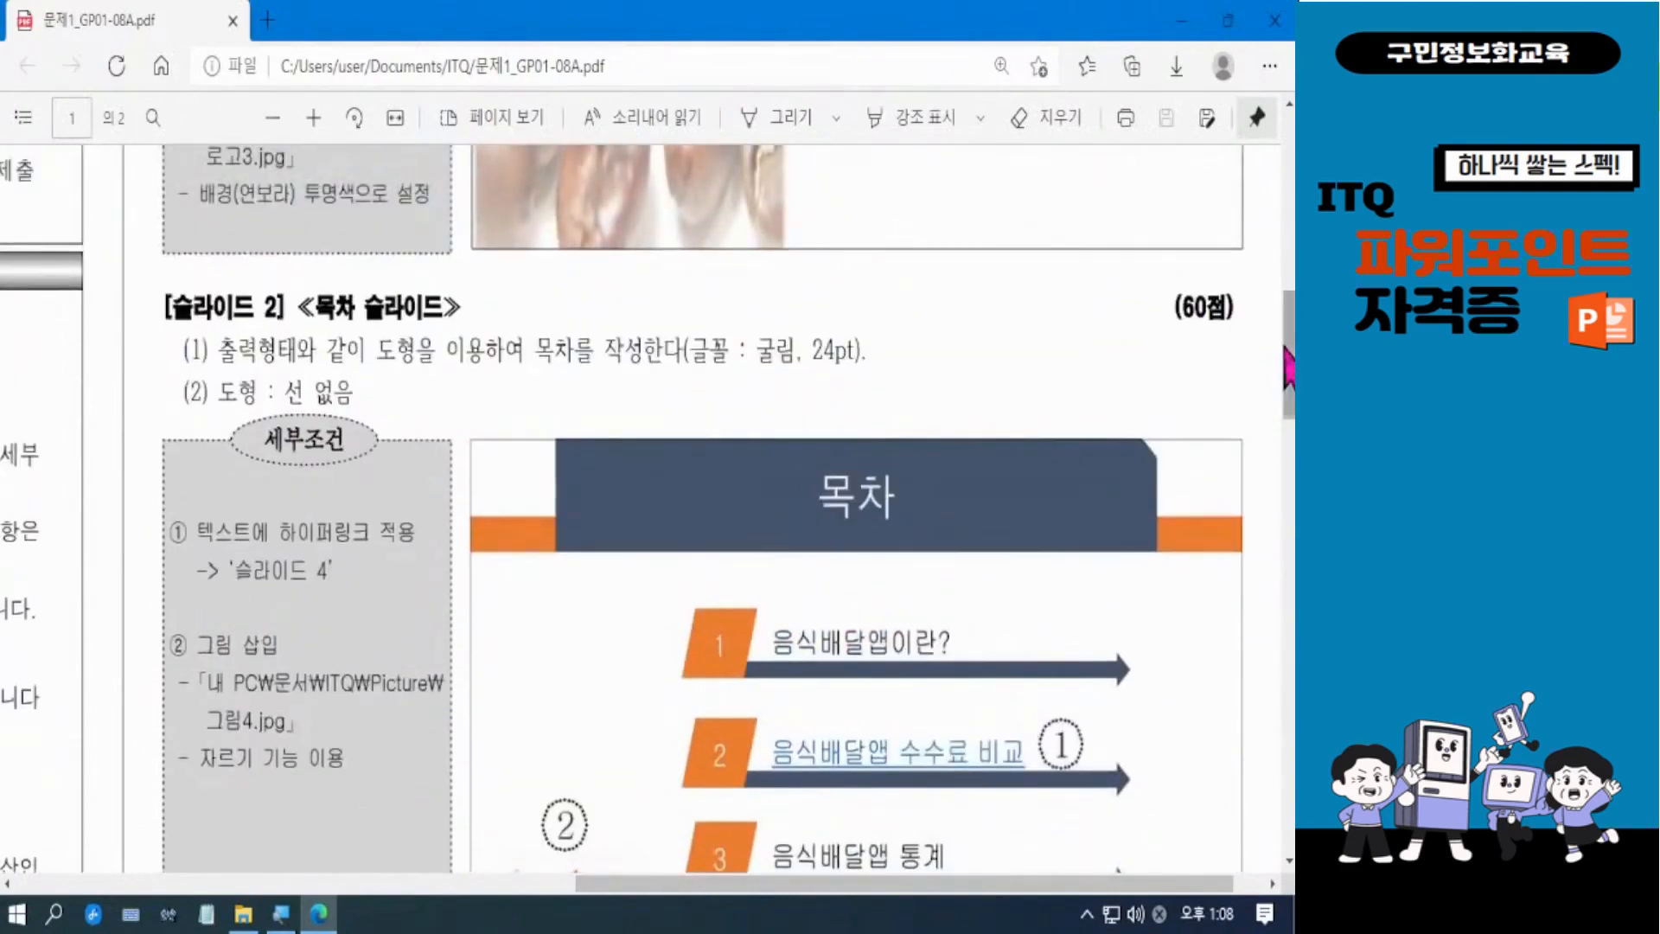
scroll(1288, 363, "down", 2)
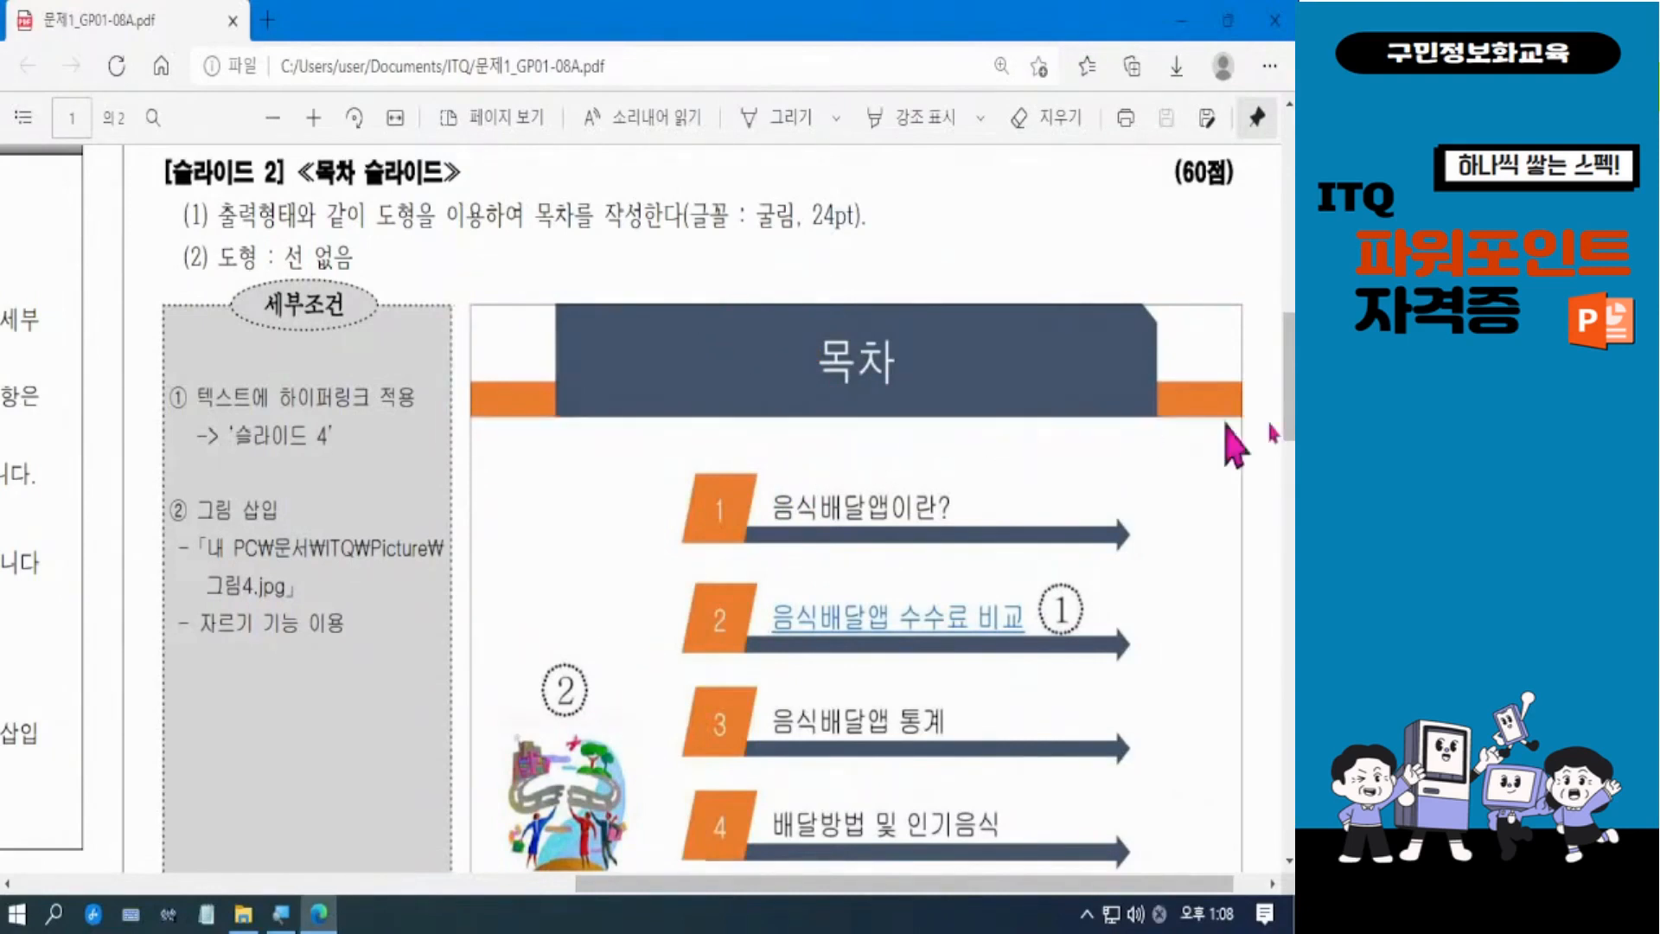
scroll(856, 510, "down", 2)
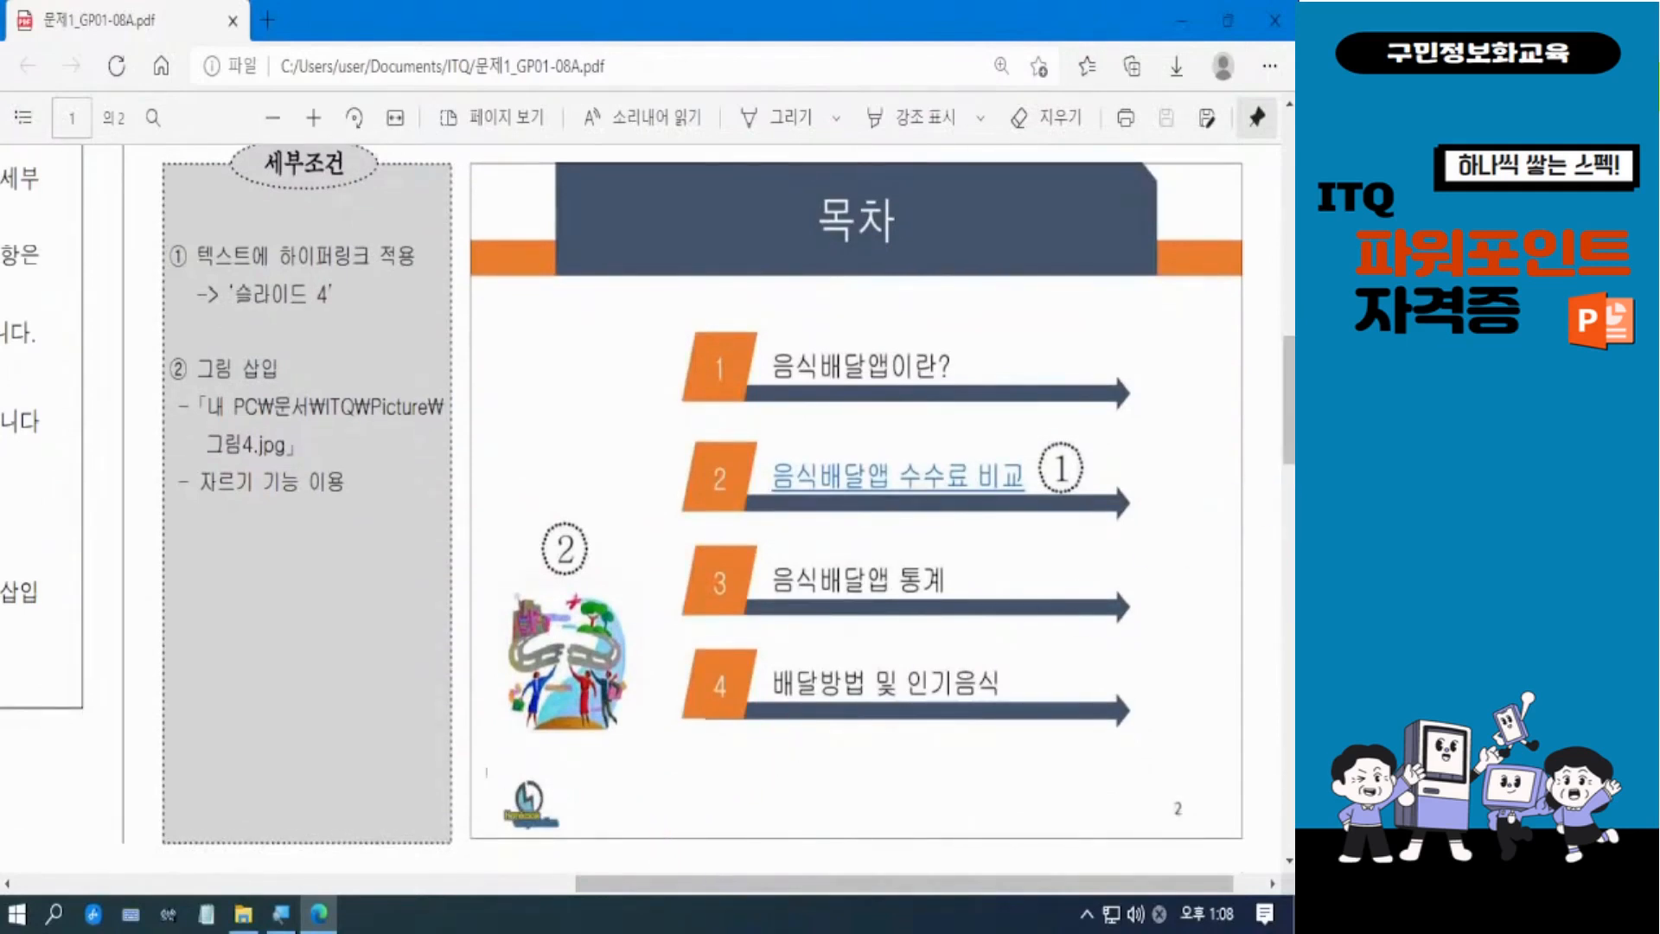
left_click_drag(484, 768, 584, 849)
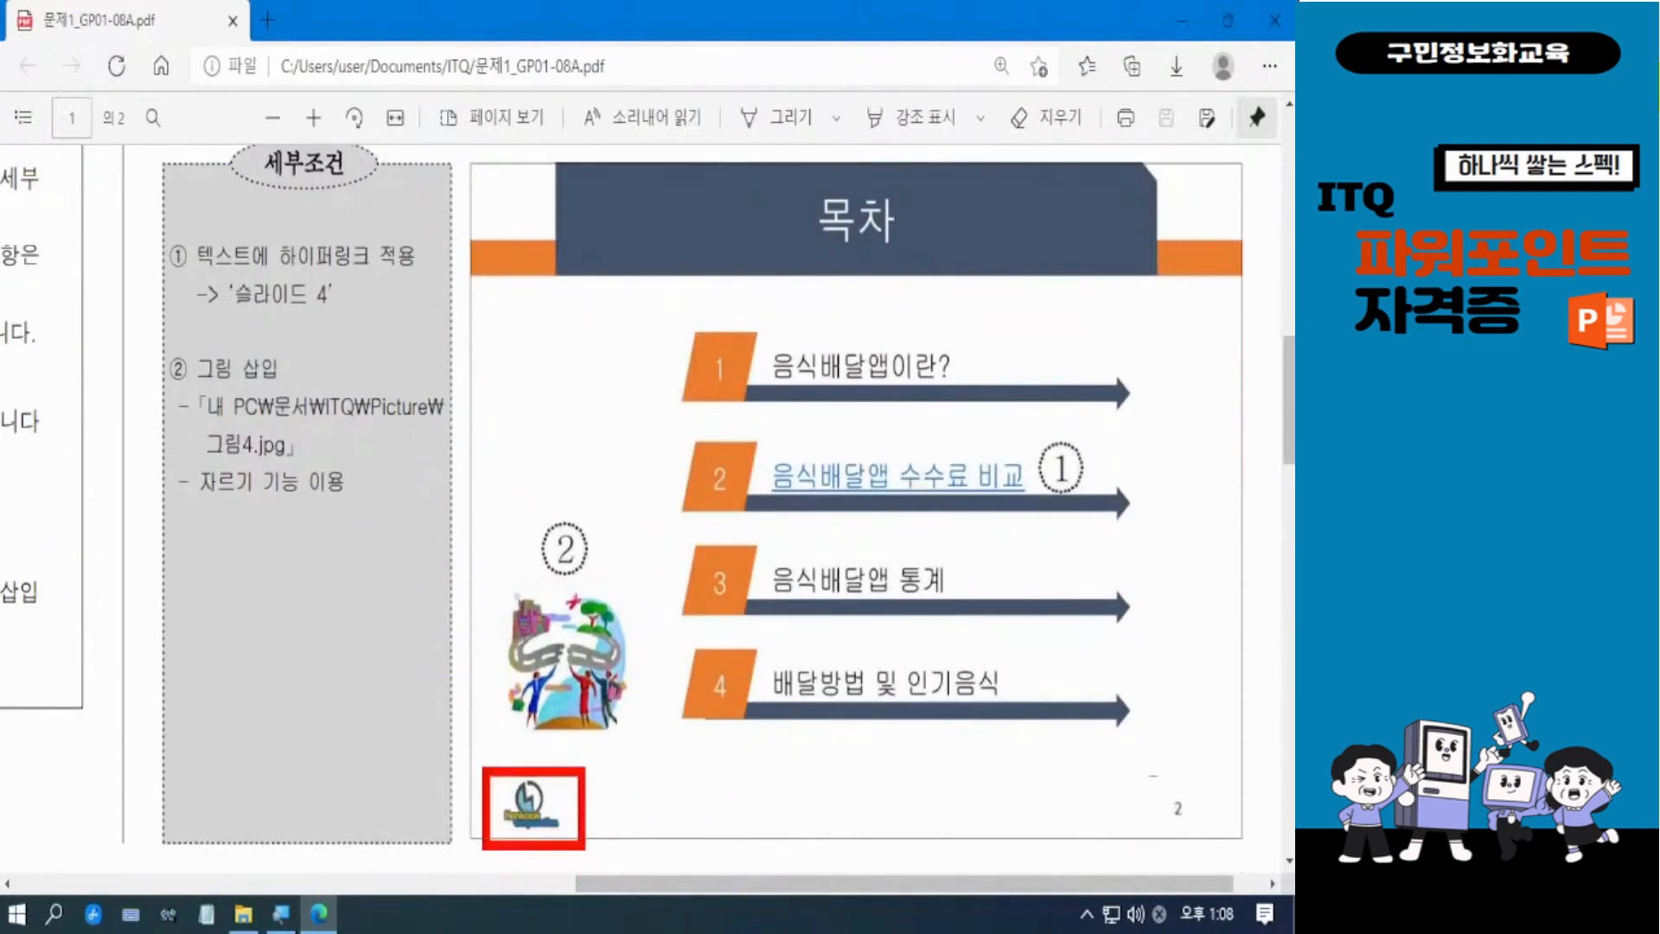
left_click_drag(1150, 770, 1213, 840)
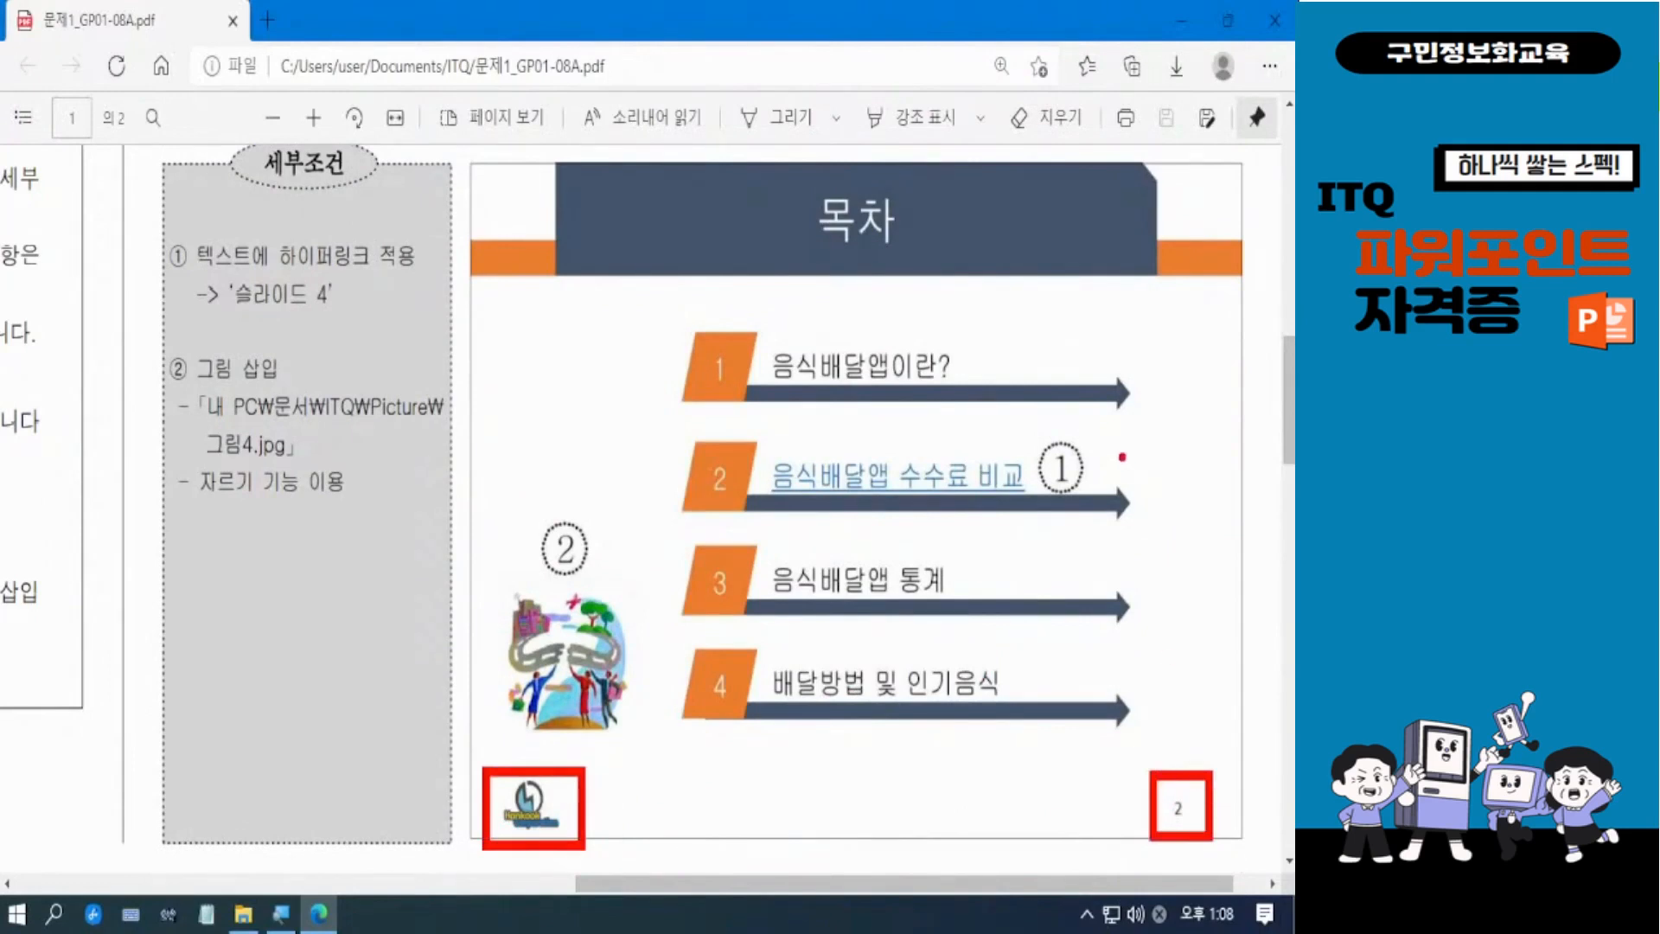
key("Escape")
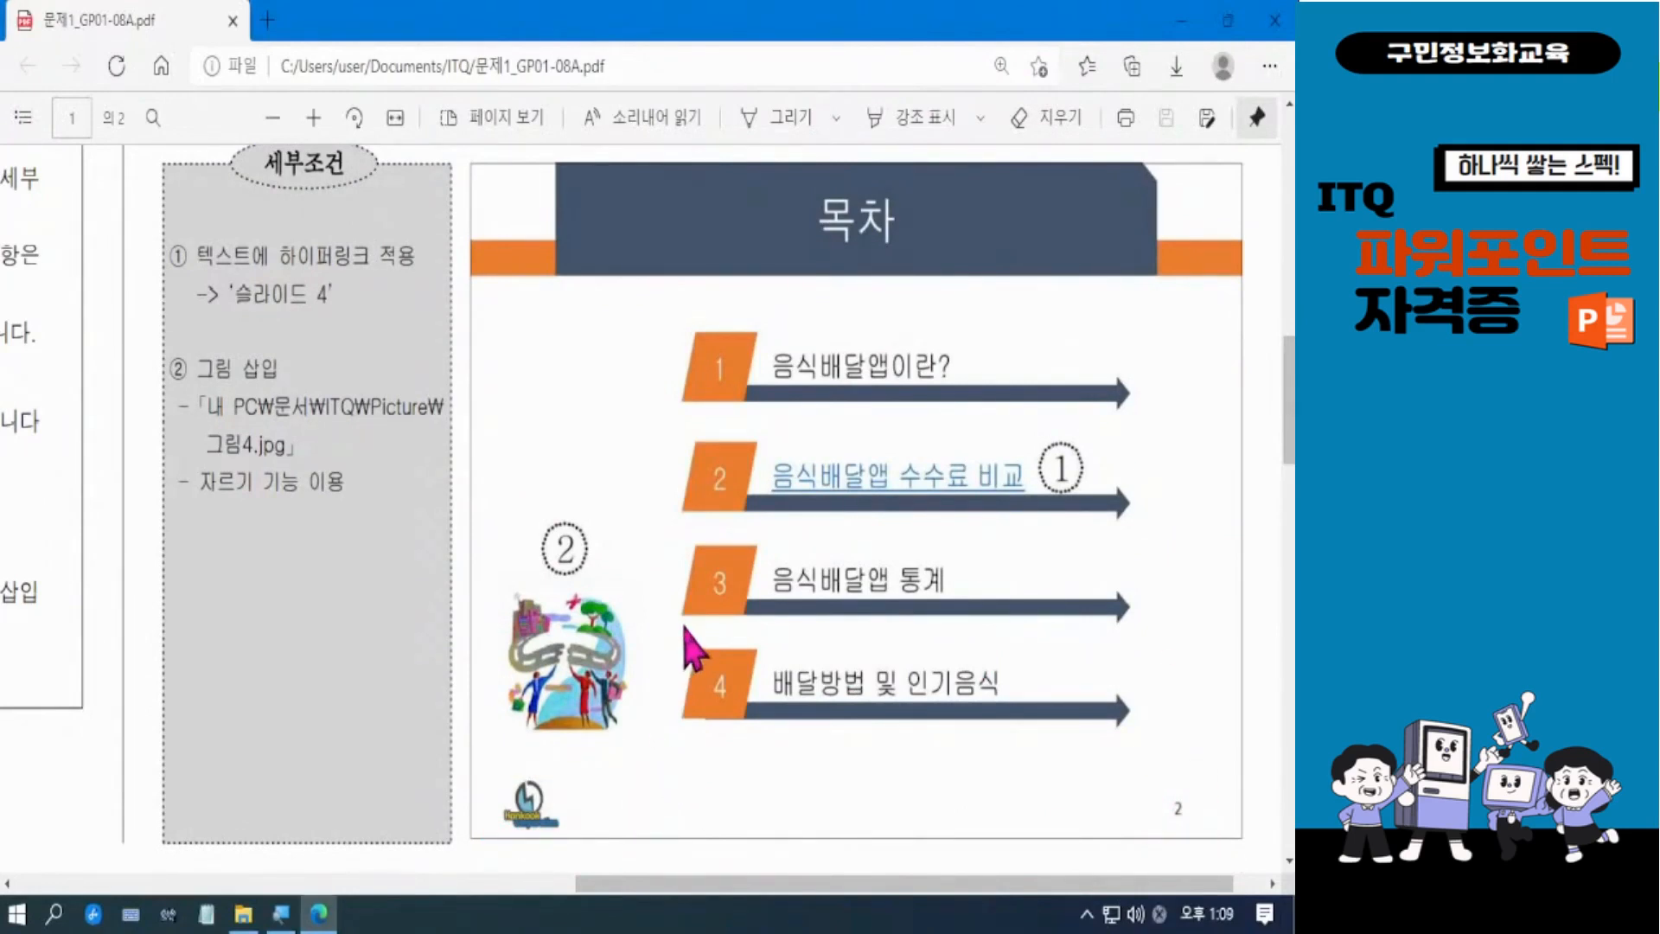
Compare the slide 2 sample's own list and picture with its title shapes, logo and slide number that belong on the master.
key("ctrl+2")
mouse_move(670, 314)
left_mouse_down()
mouse_move(796, 741)
mouse_move(1155, 752)
left_mouse_up()
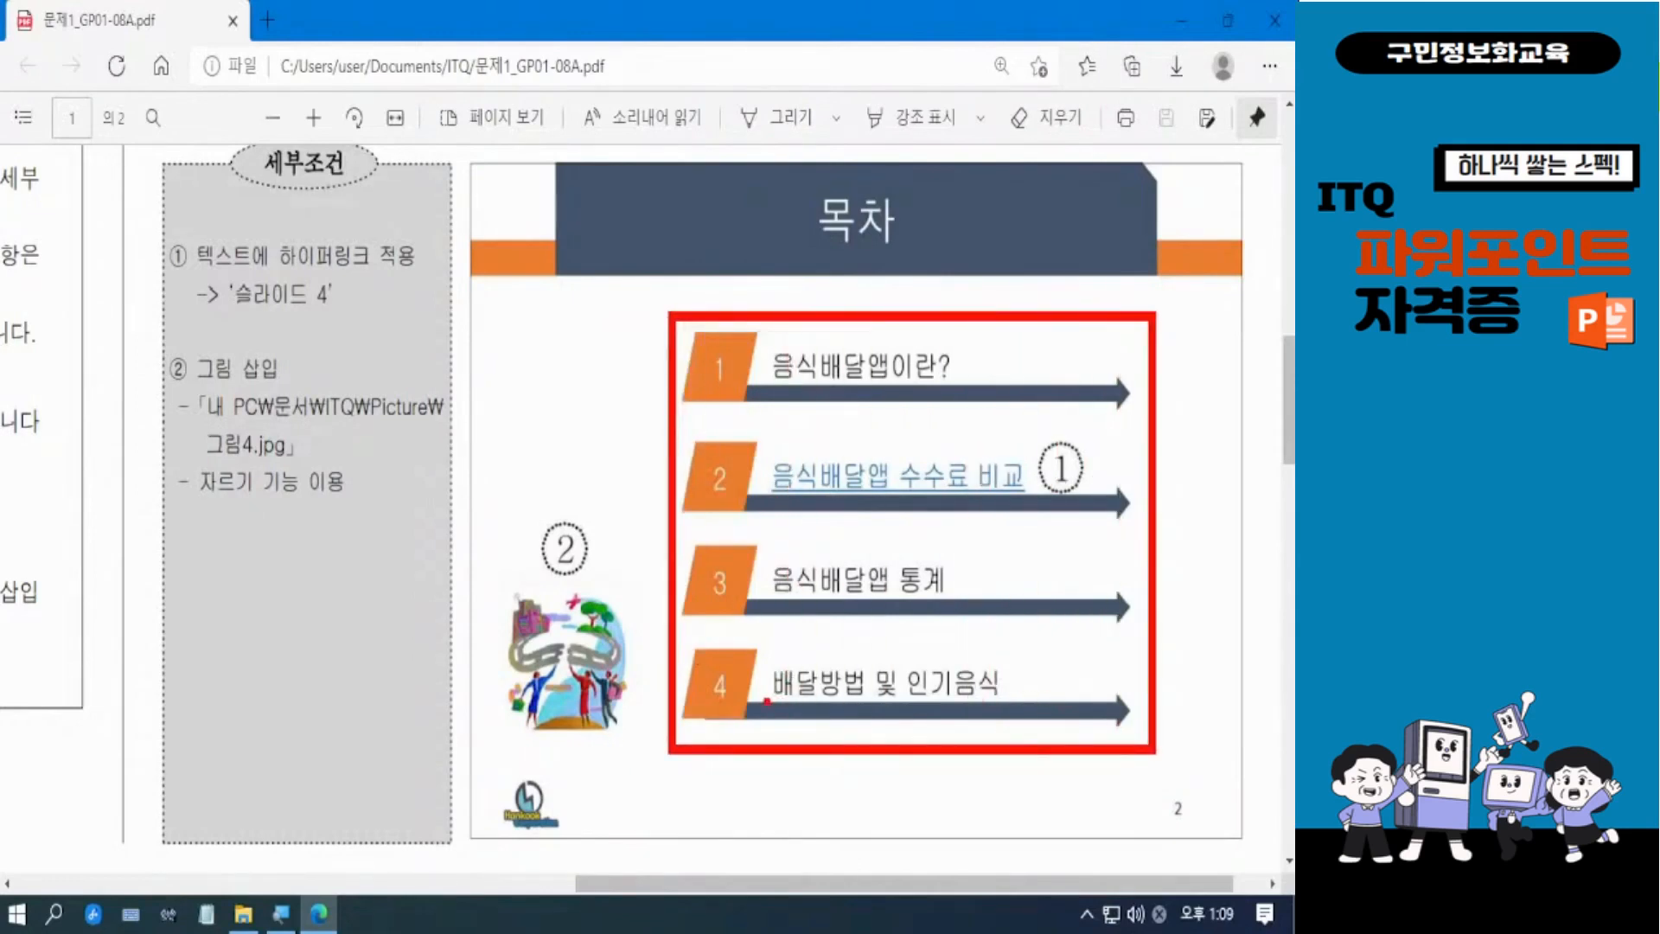
mouse_move(475, 521)
left_mouse_down()
mouse_move(501, 611)
mouse_move(656, 763)
left_mouse_up()
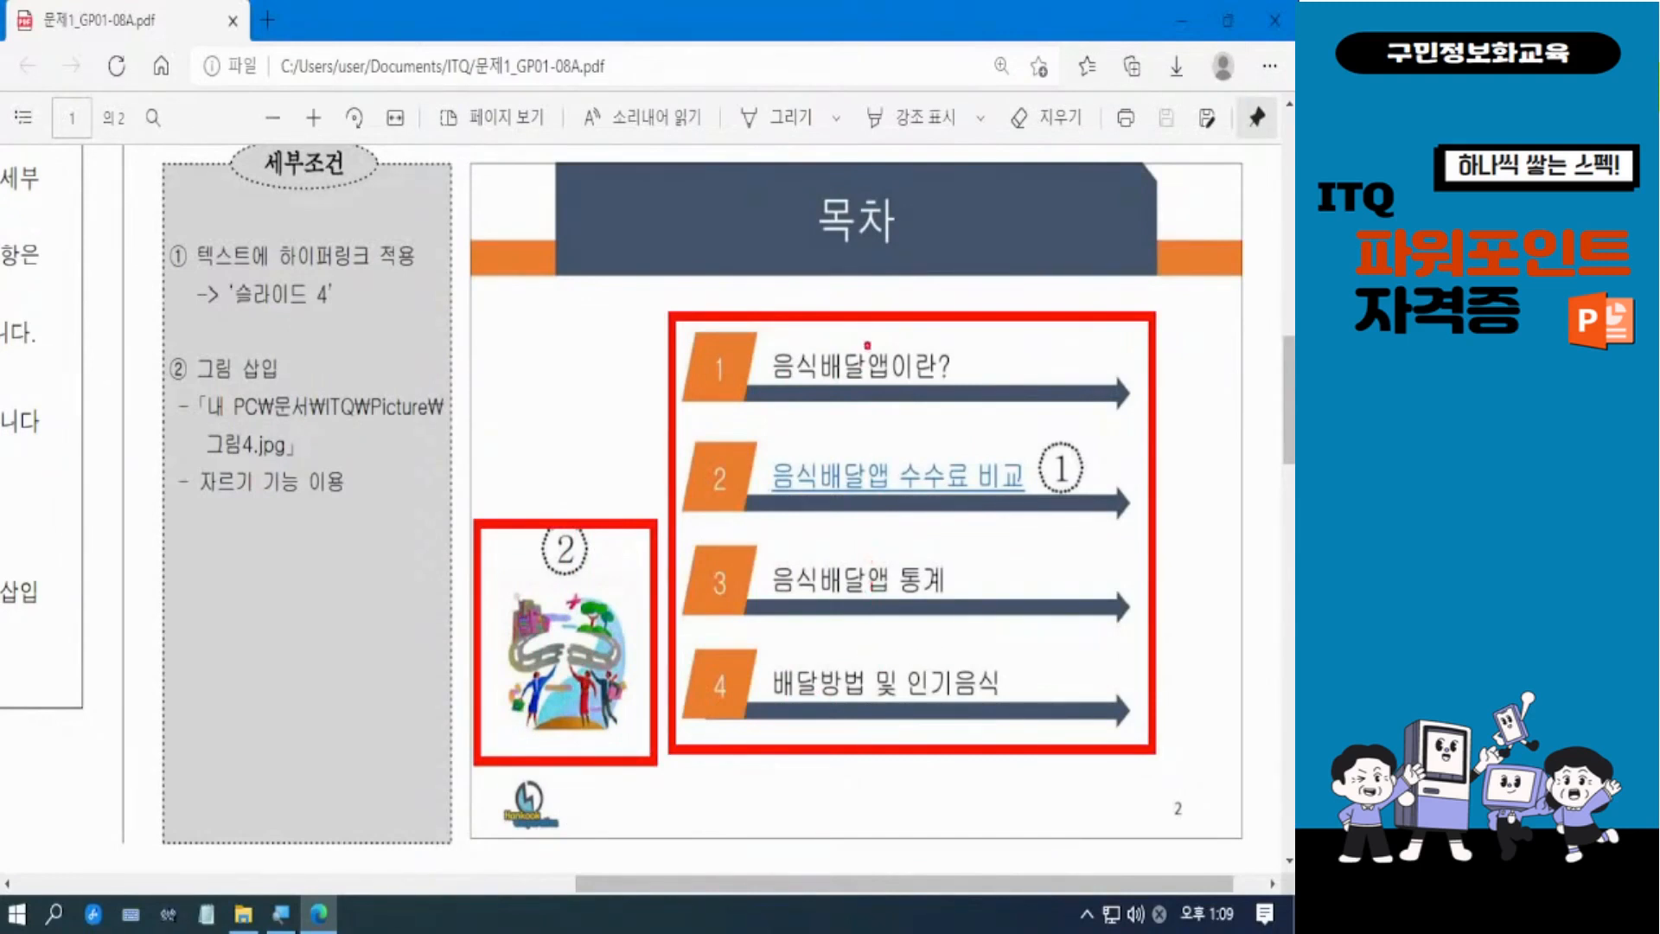
key("e")
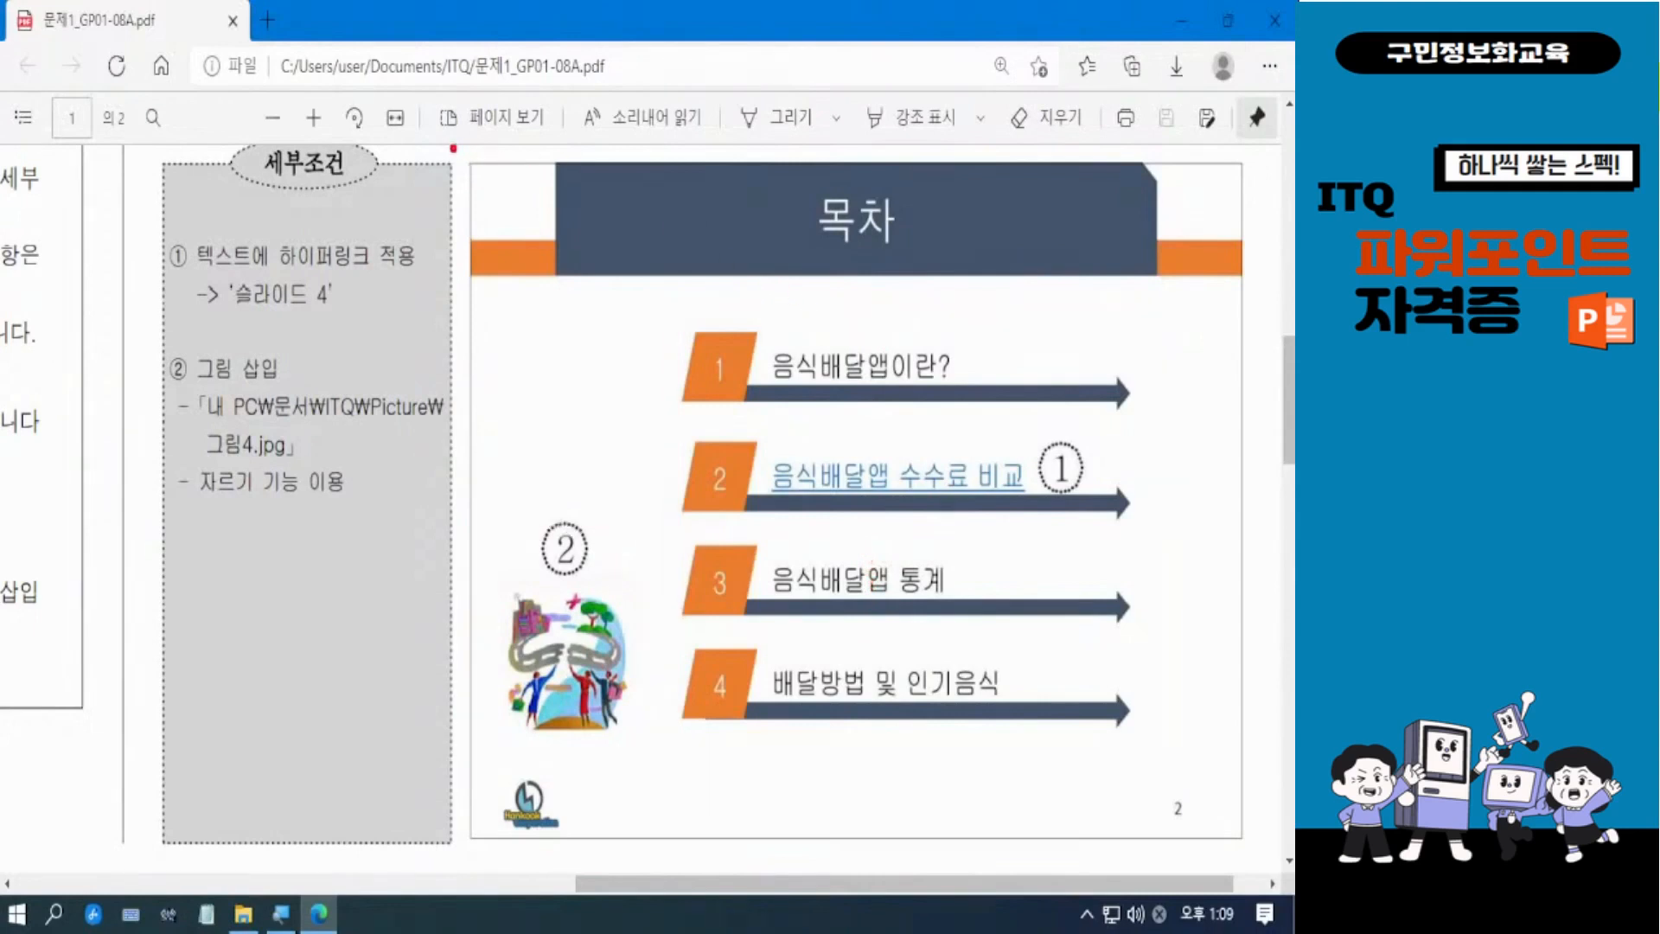
mouse_move(451, 144)
left_mouse_down()
mouse_move(679, 262)
mouse_move(1264, 291)
left_mouse_up()
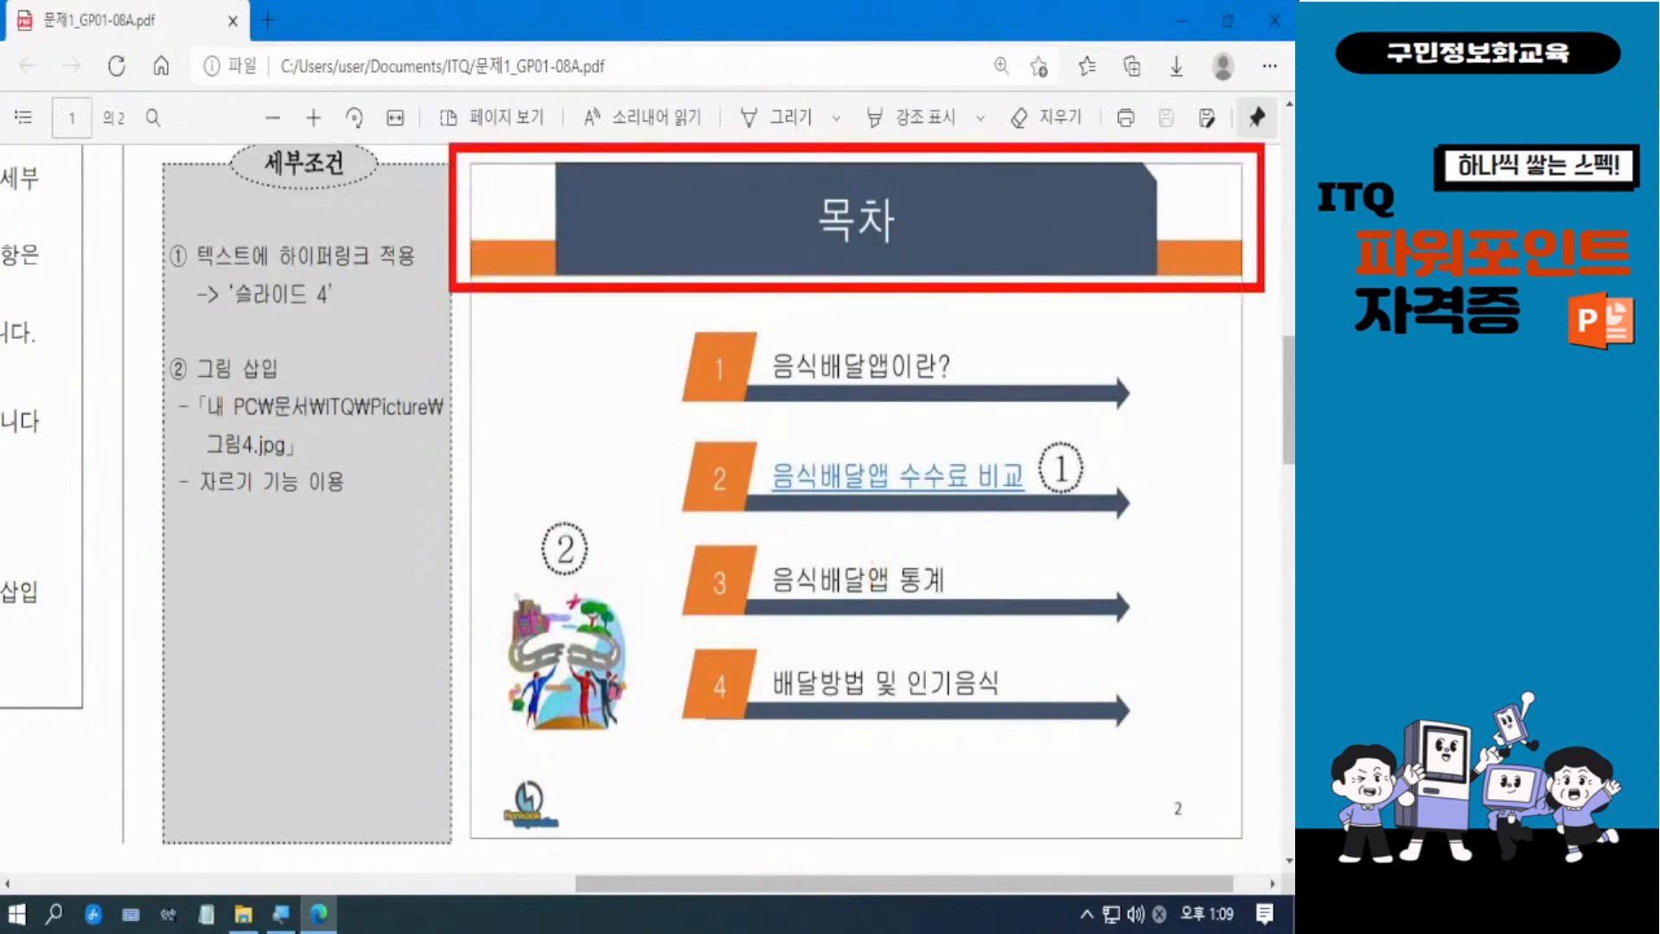
left_click_drag(473, 759, 589, 842)
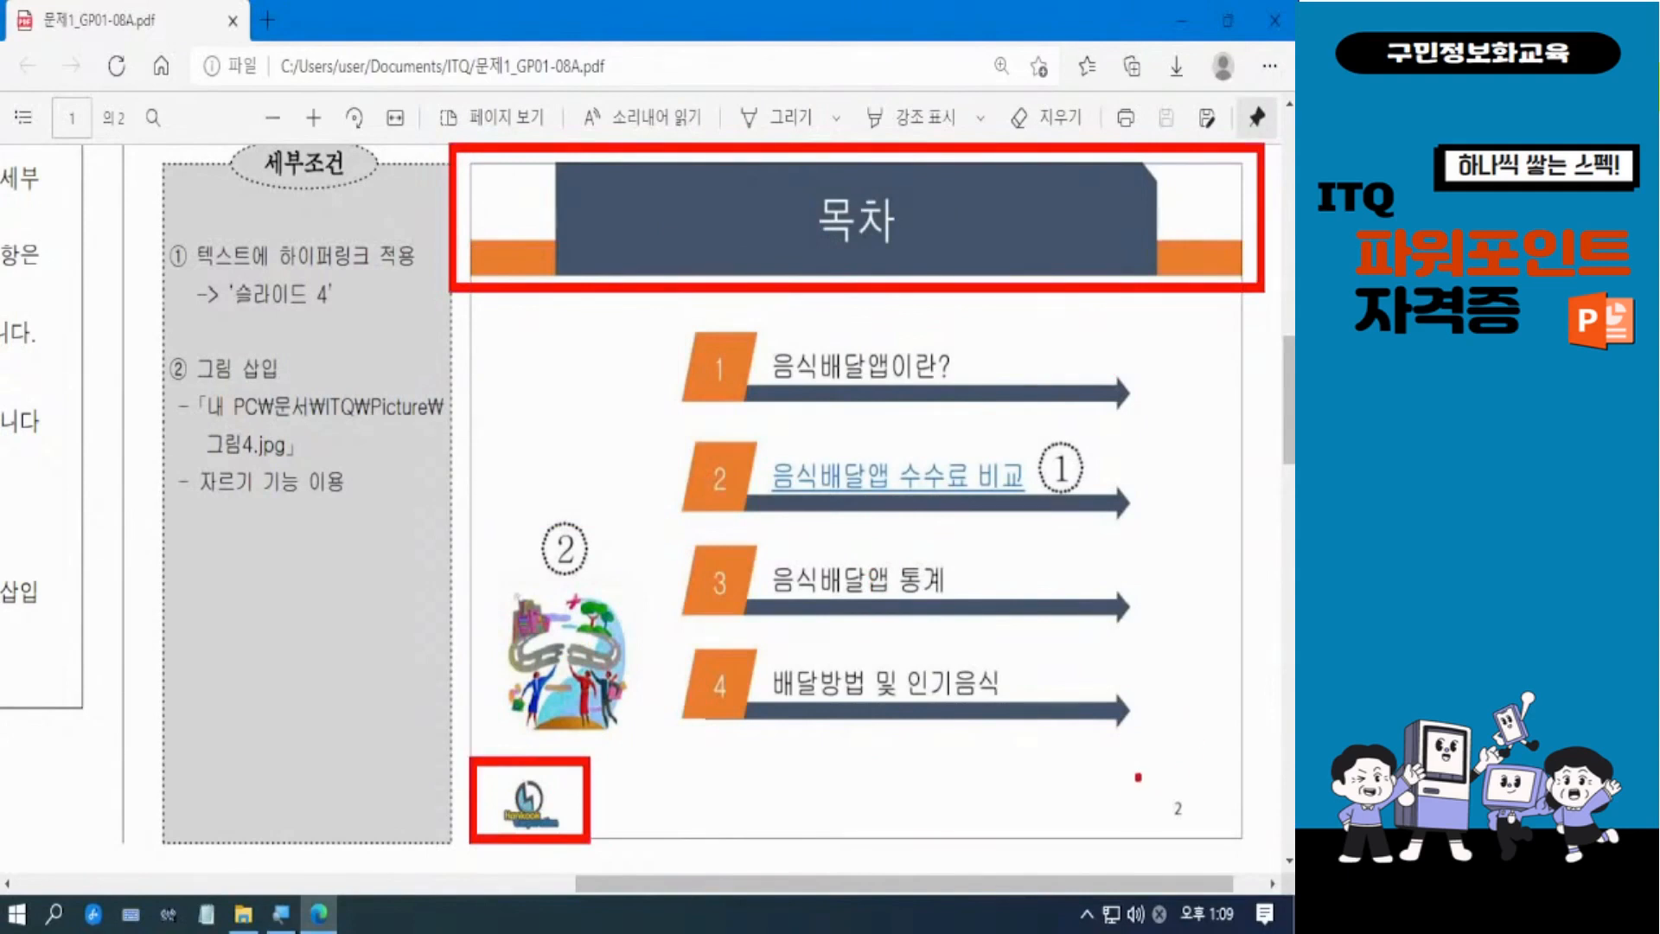
left_click_drag(1138, 774, 1264, 873)
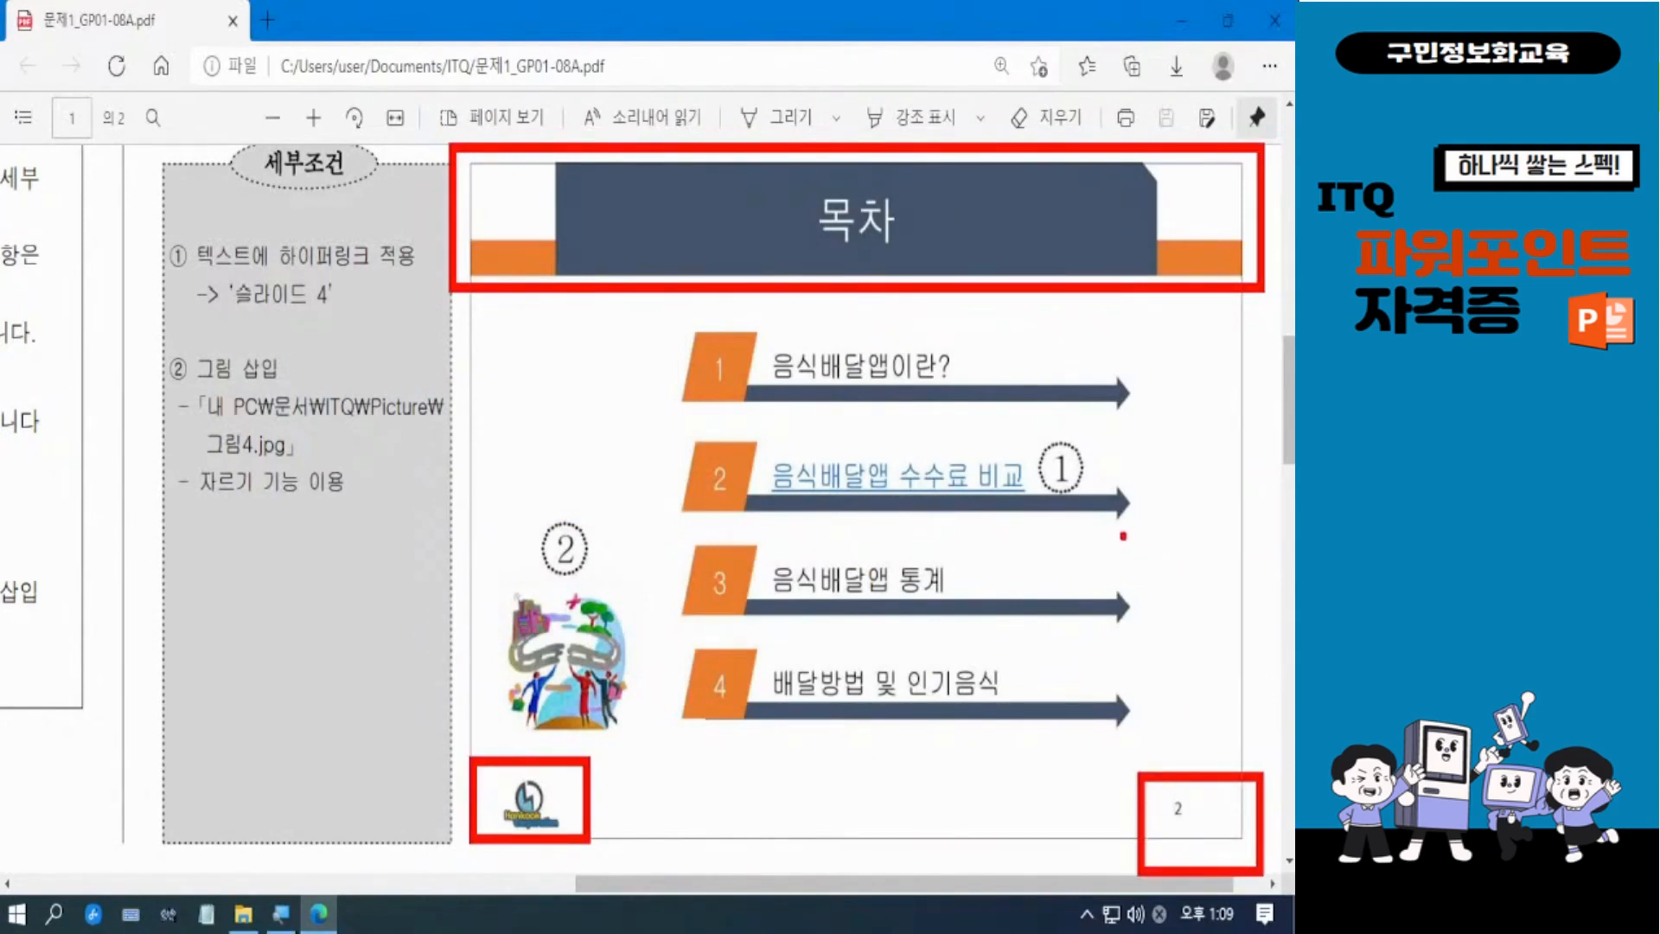
key("Escape")
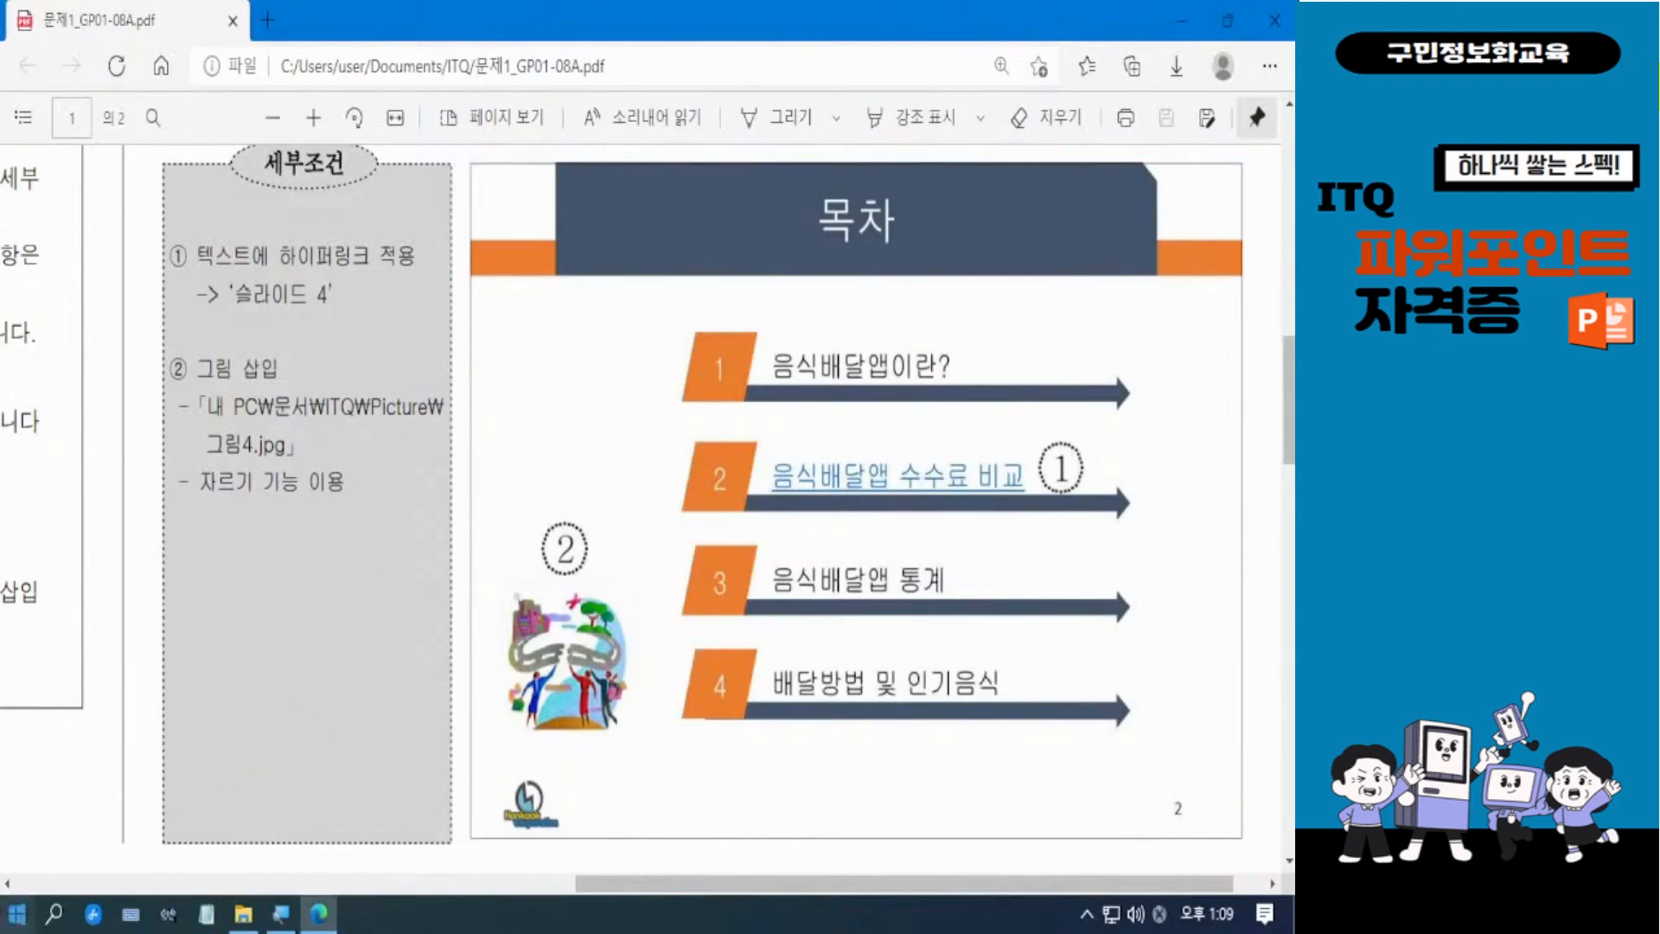
Switch to PowerPoint 2016 by launching it from the installed programs, with a blank presentation.
left_click(19, 914)
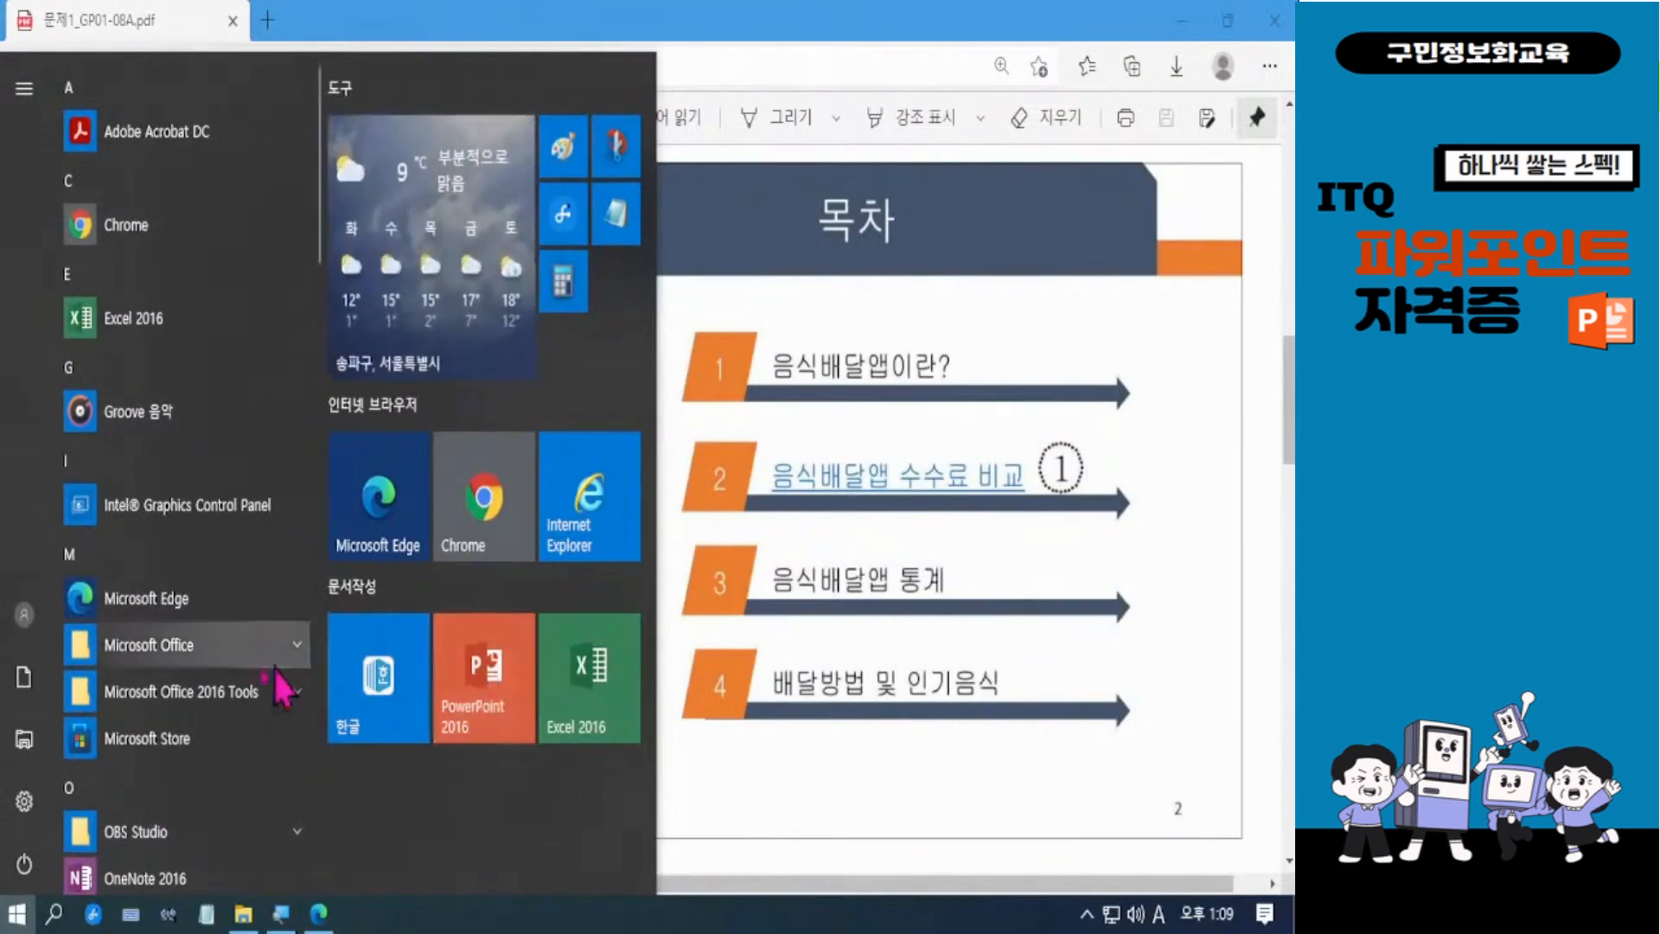
left_click(128, 548)
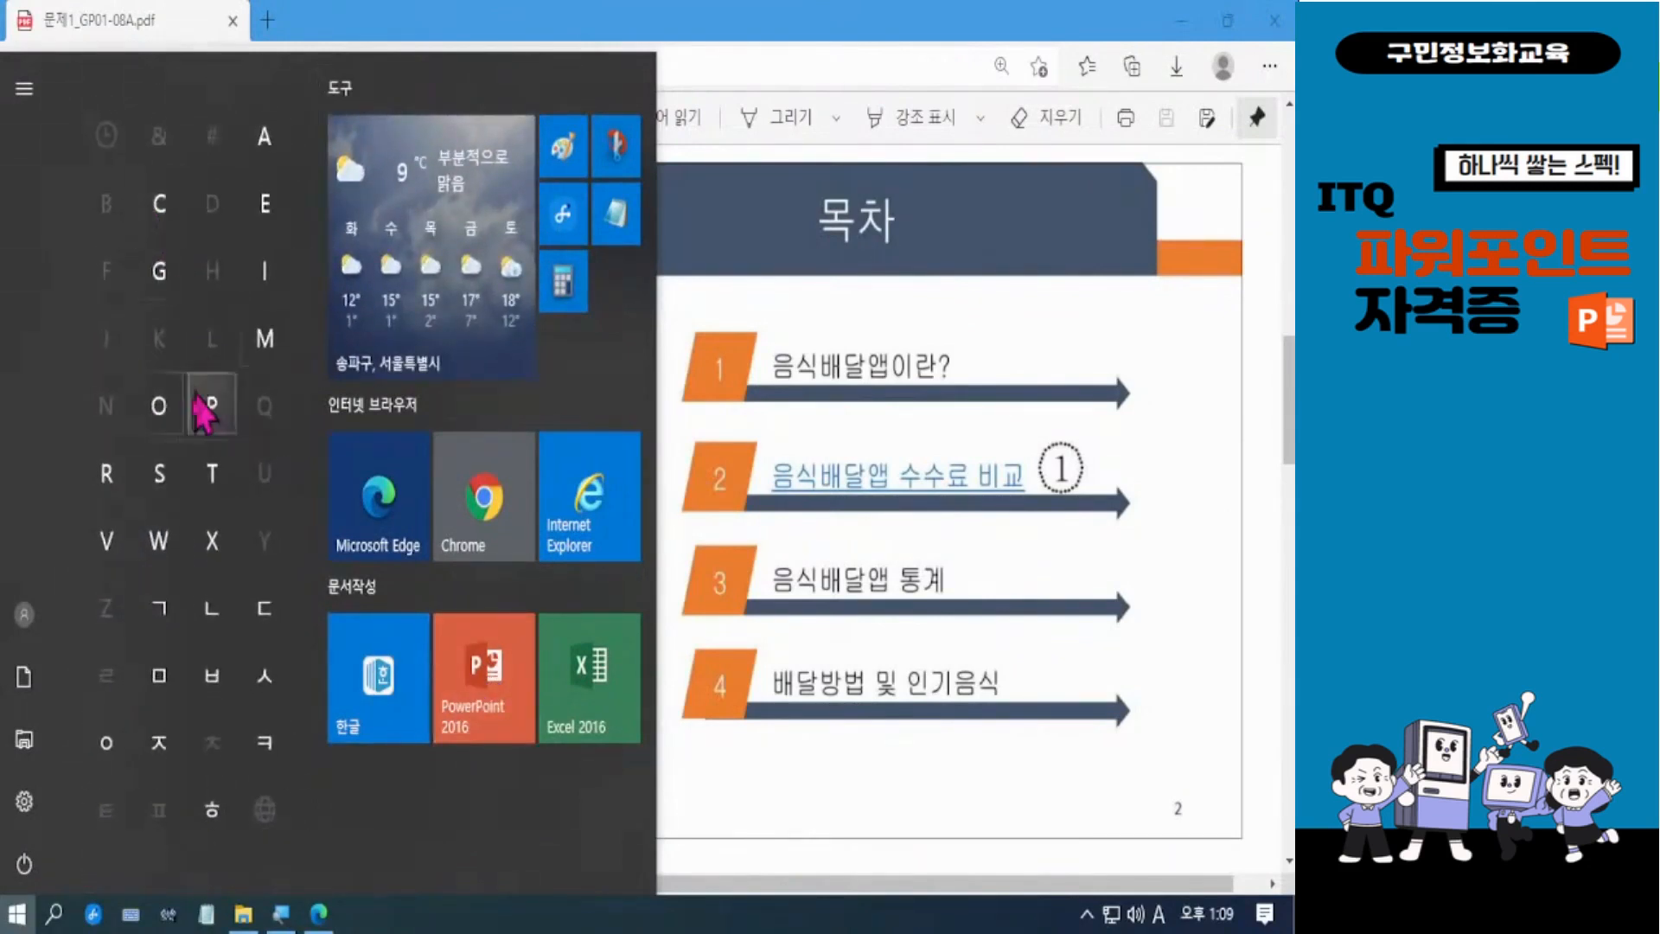
left_click(218, 403)
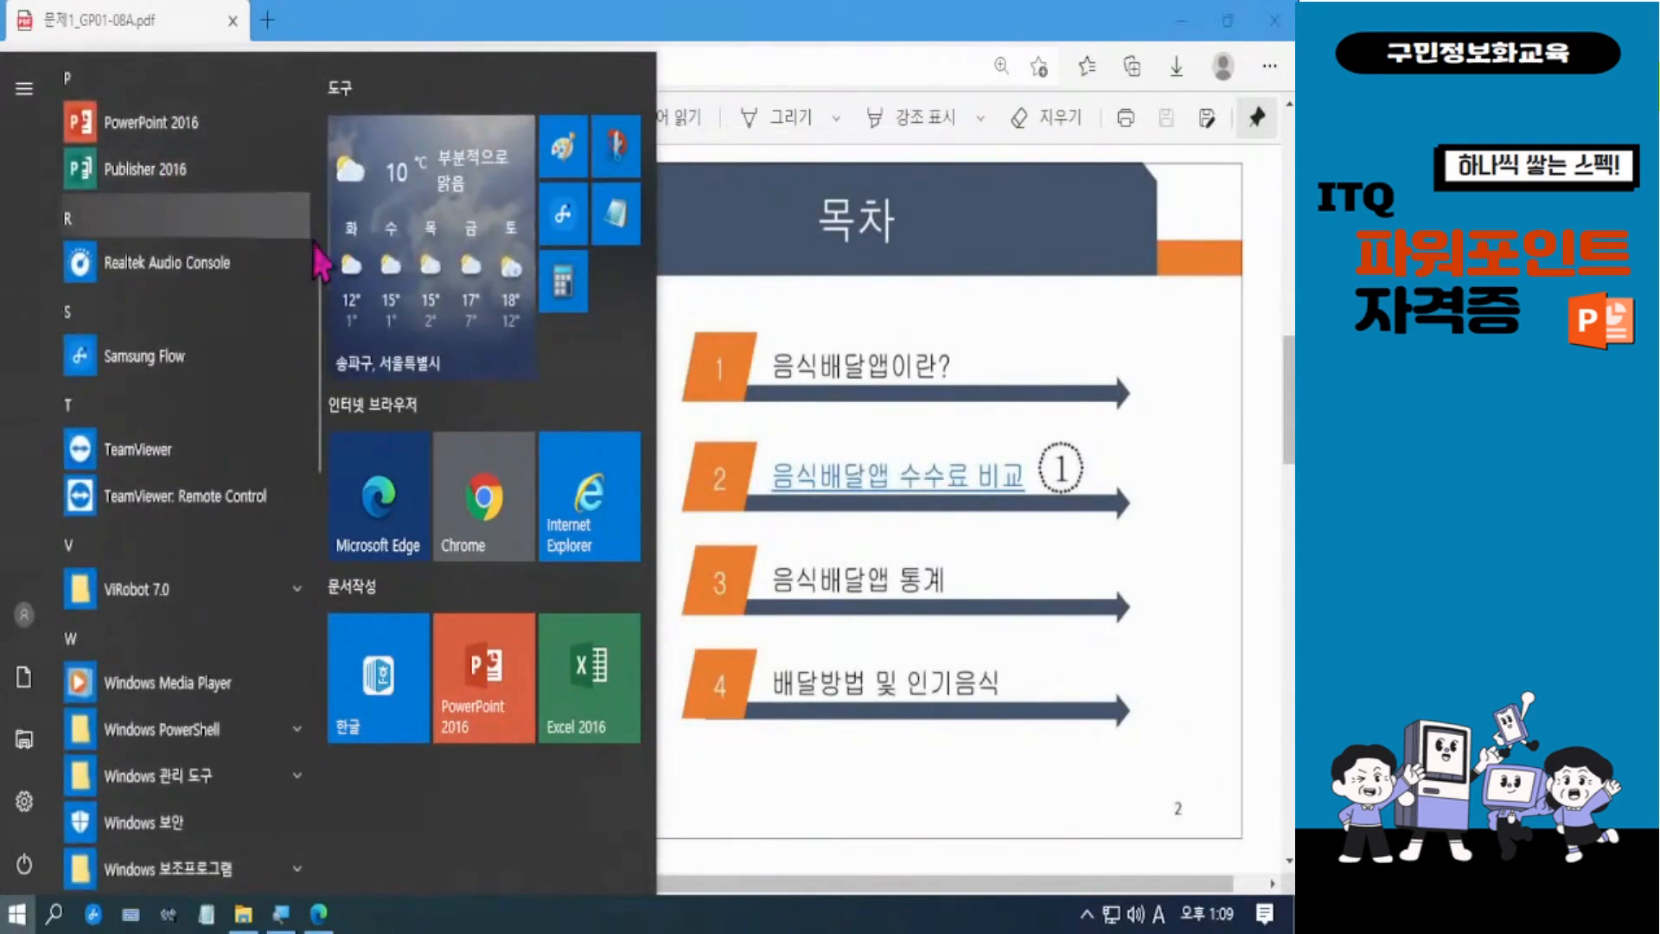
left_click(482, 688)
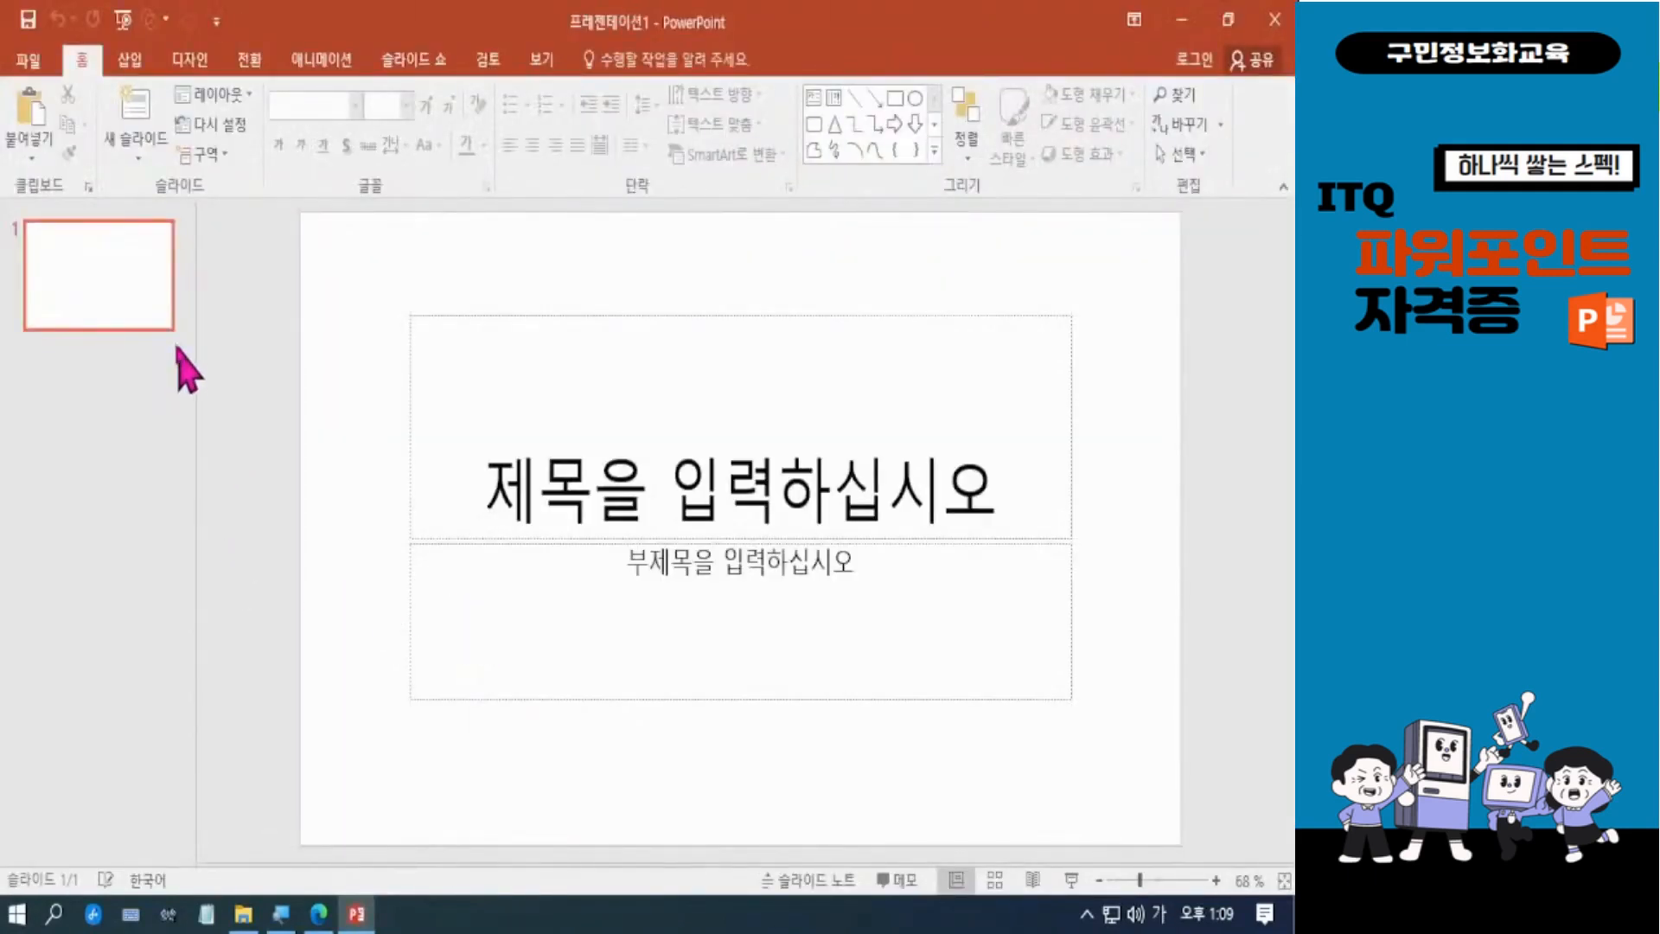
left_click(147, 313)
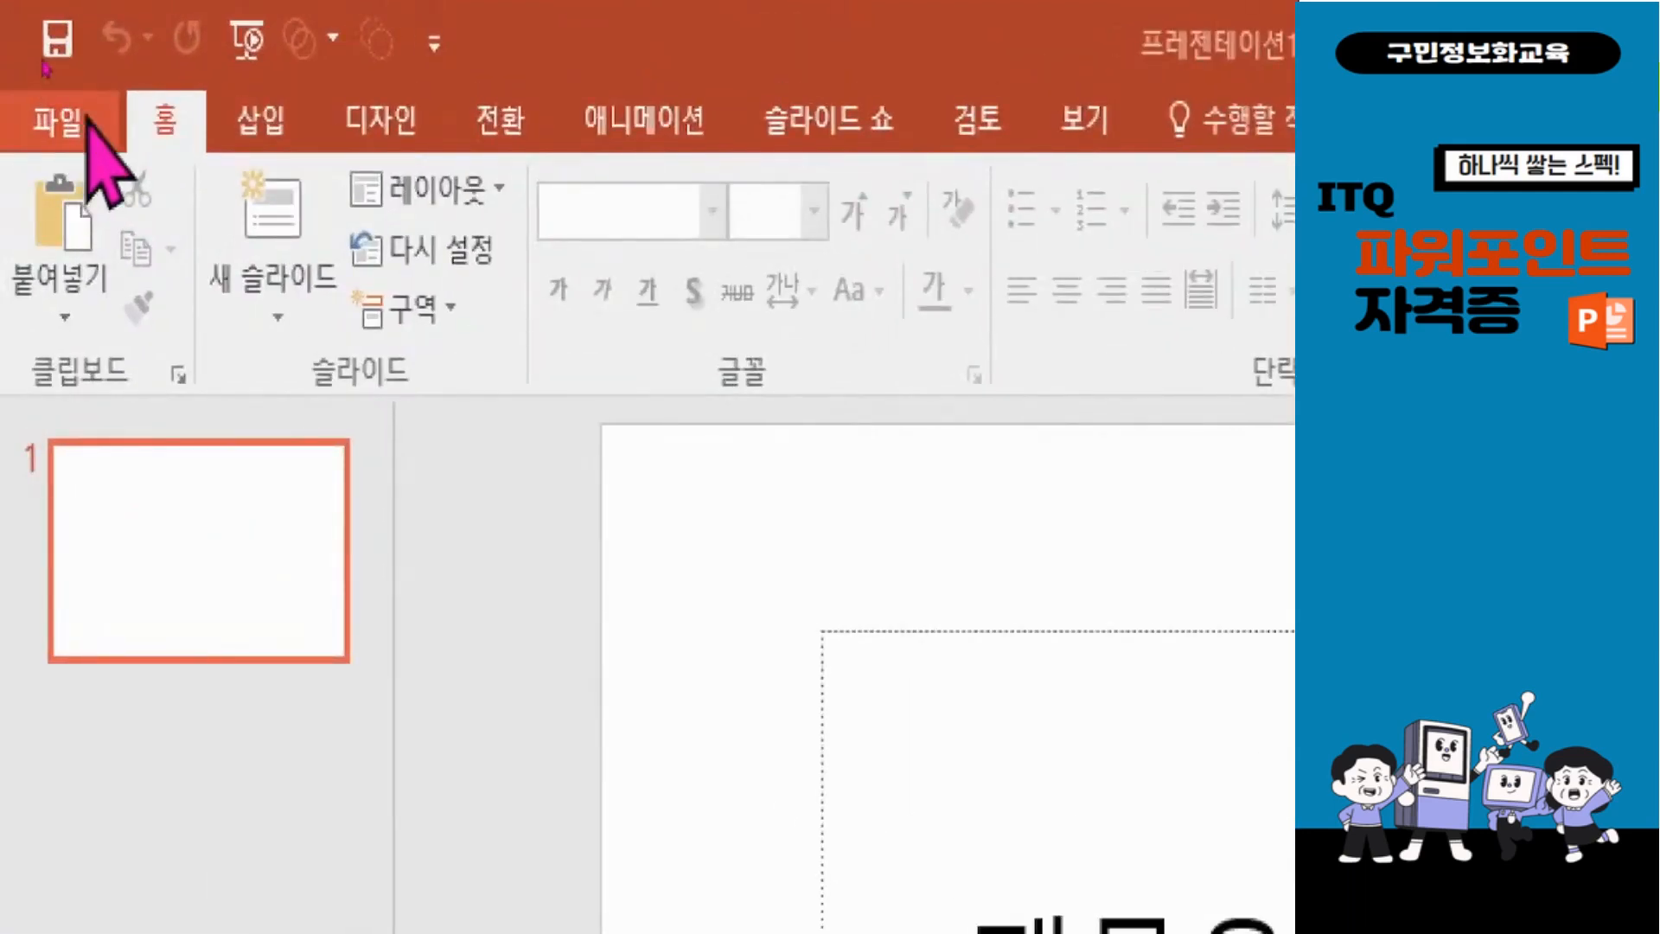
Open the saved presentation named with the examinee's number and name from the ITQ folder in 문서.
left_click(86, 116)
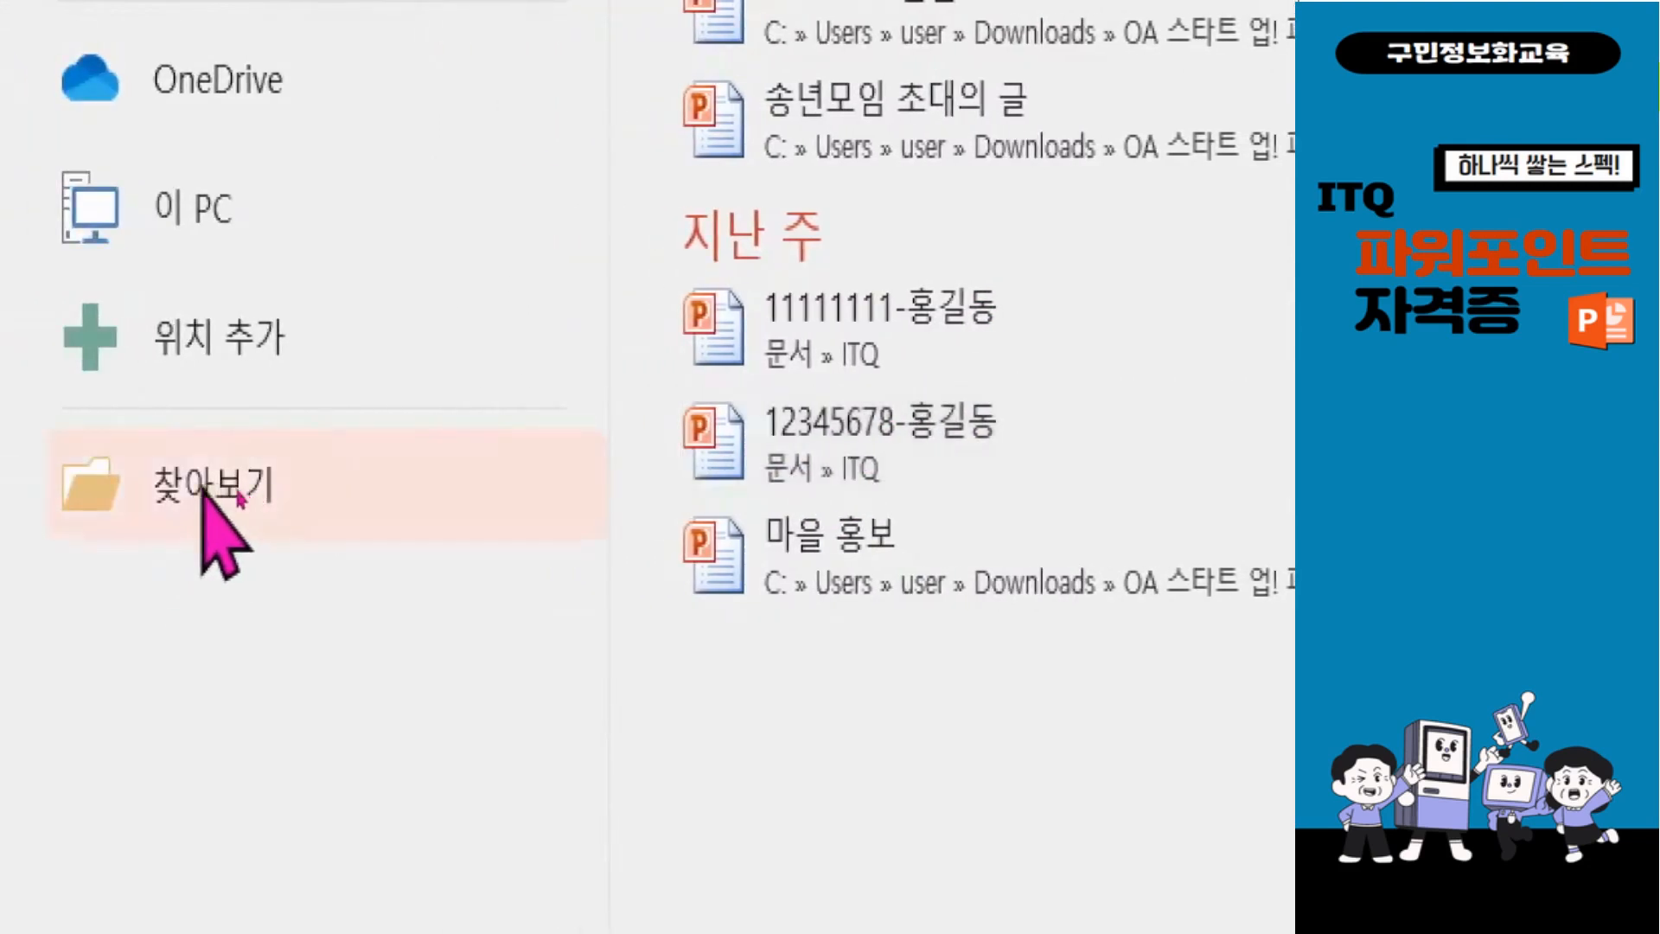
left_click(223, 488)
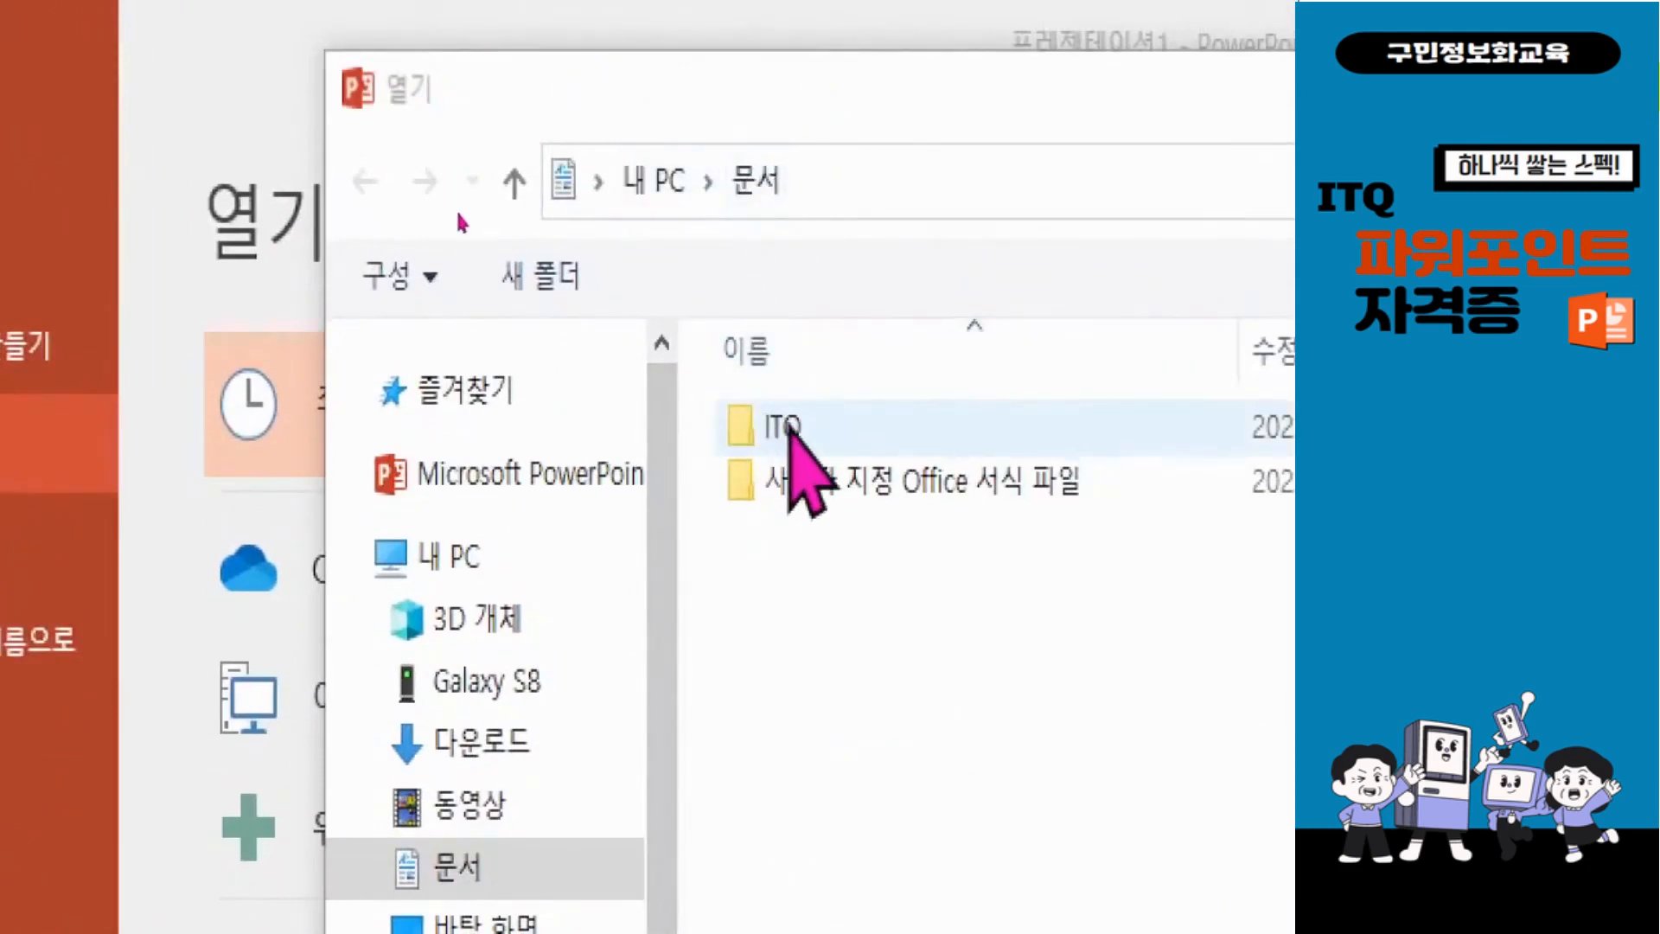
double_click(789, 430)
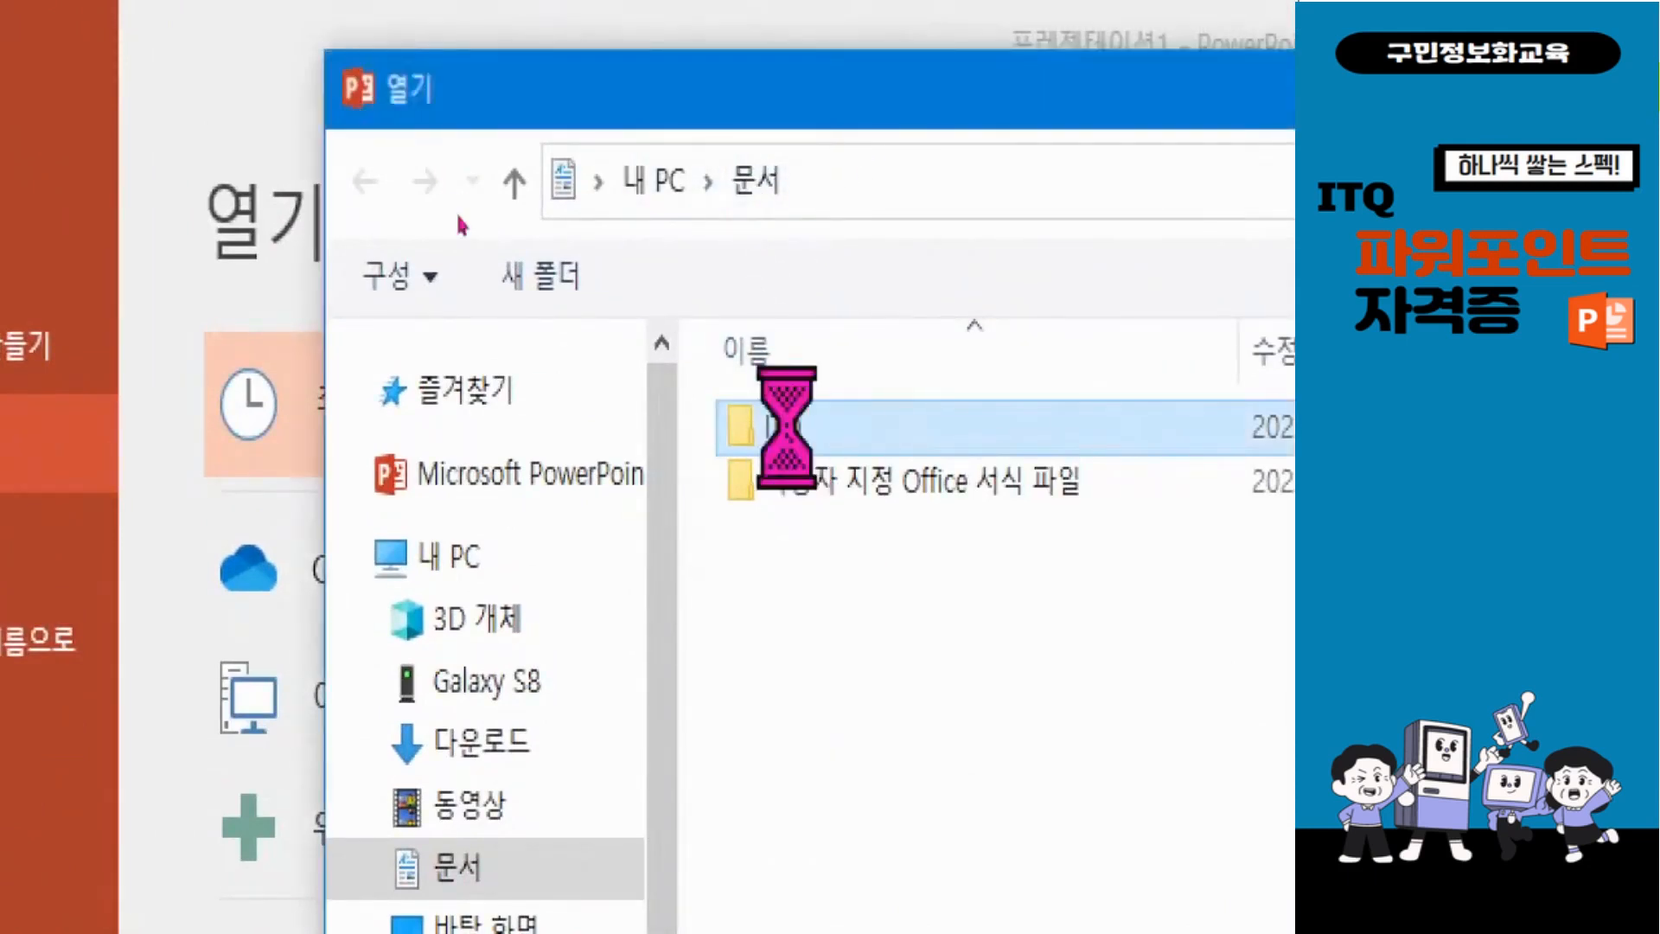
left_click(865, 597)
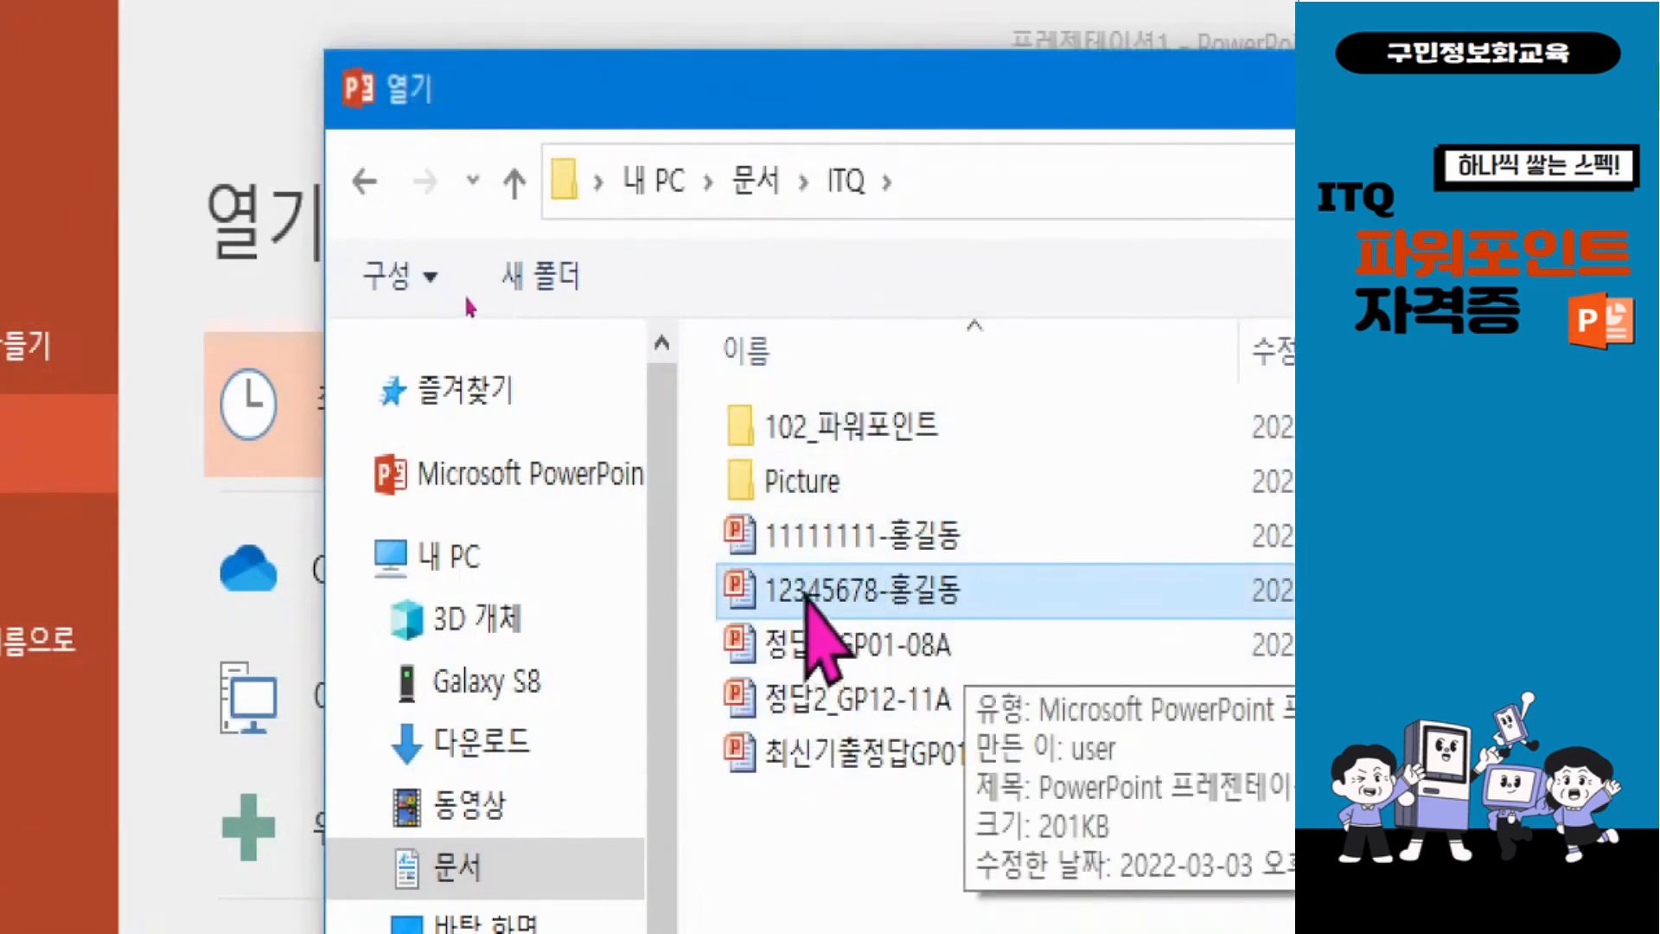
double_click(808, 595)
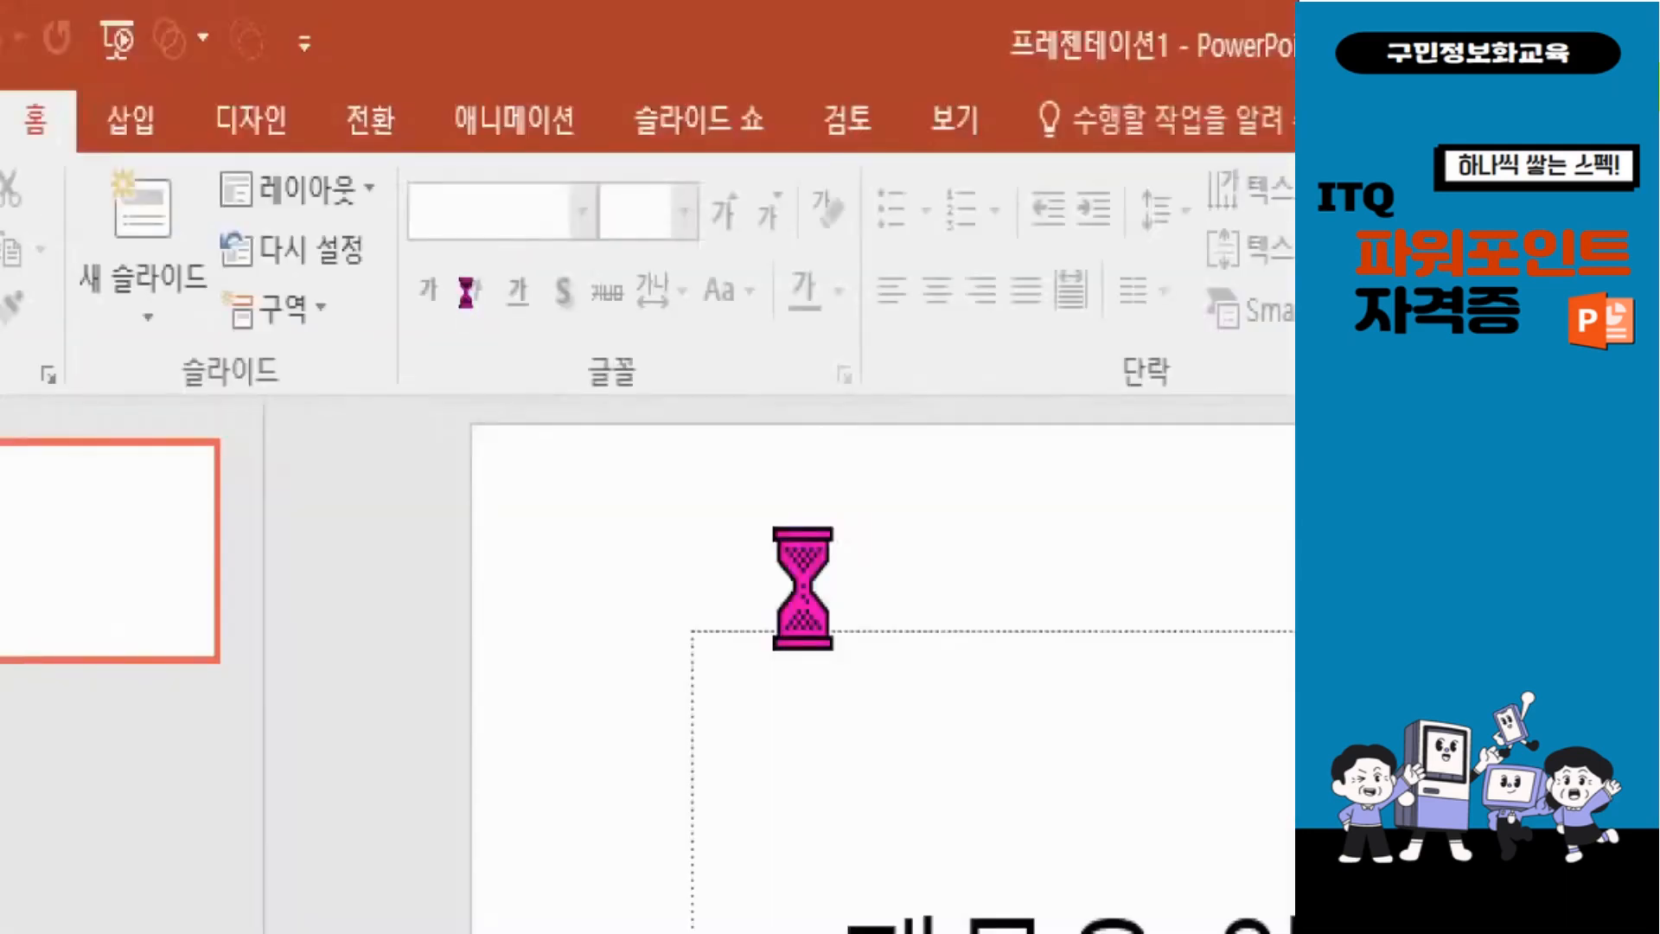
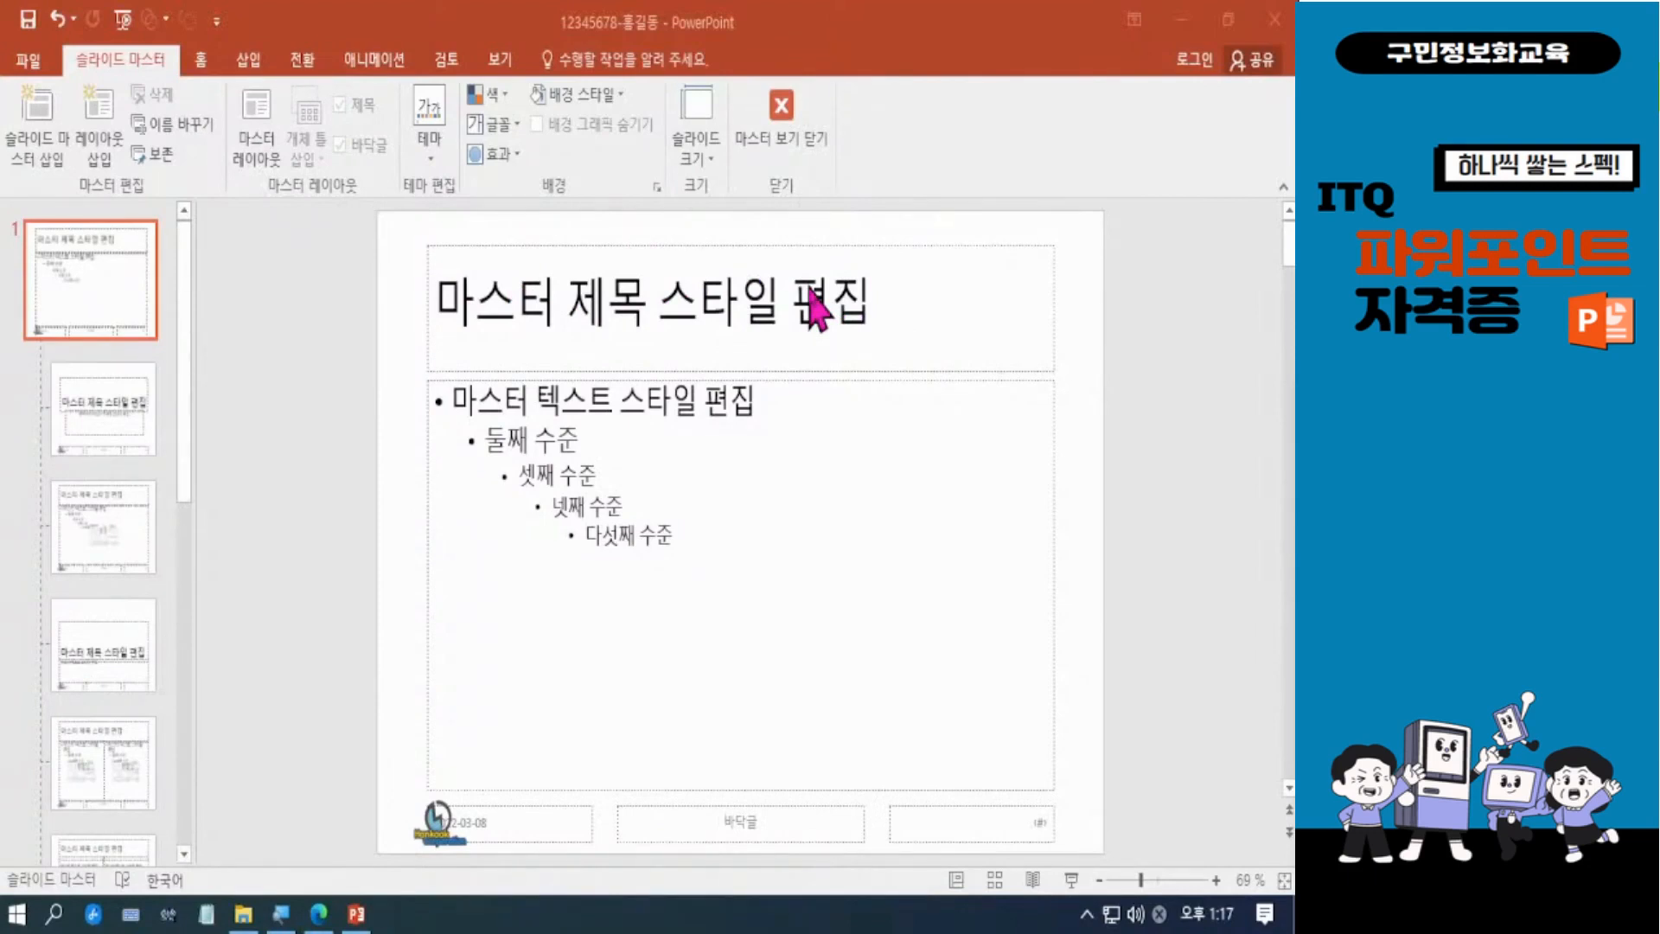
Move the slide master's title placeholder up to the slide's upper edge and slightly reduce its height.
left_click(761, 320)
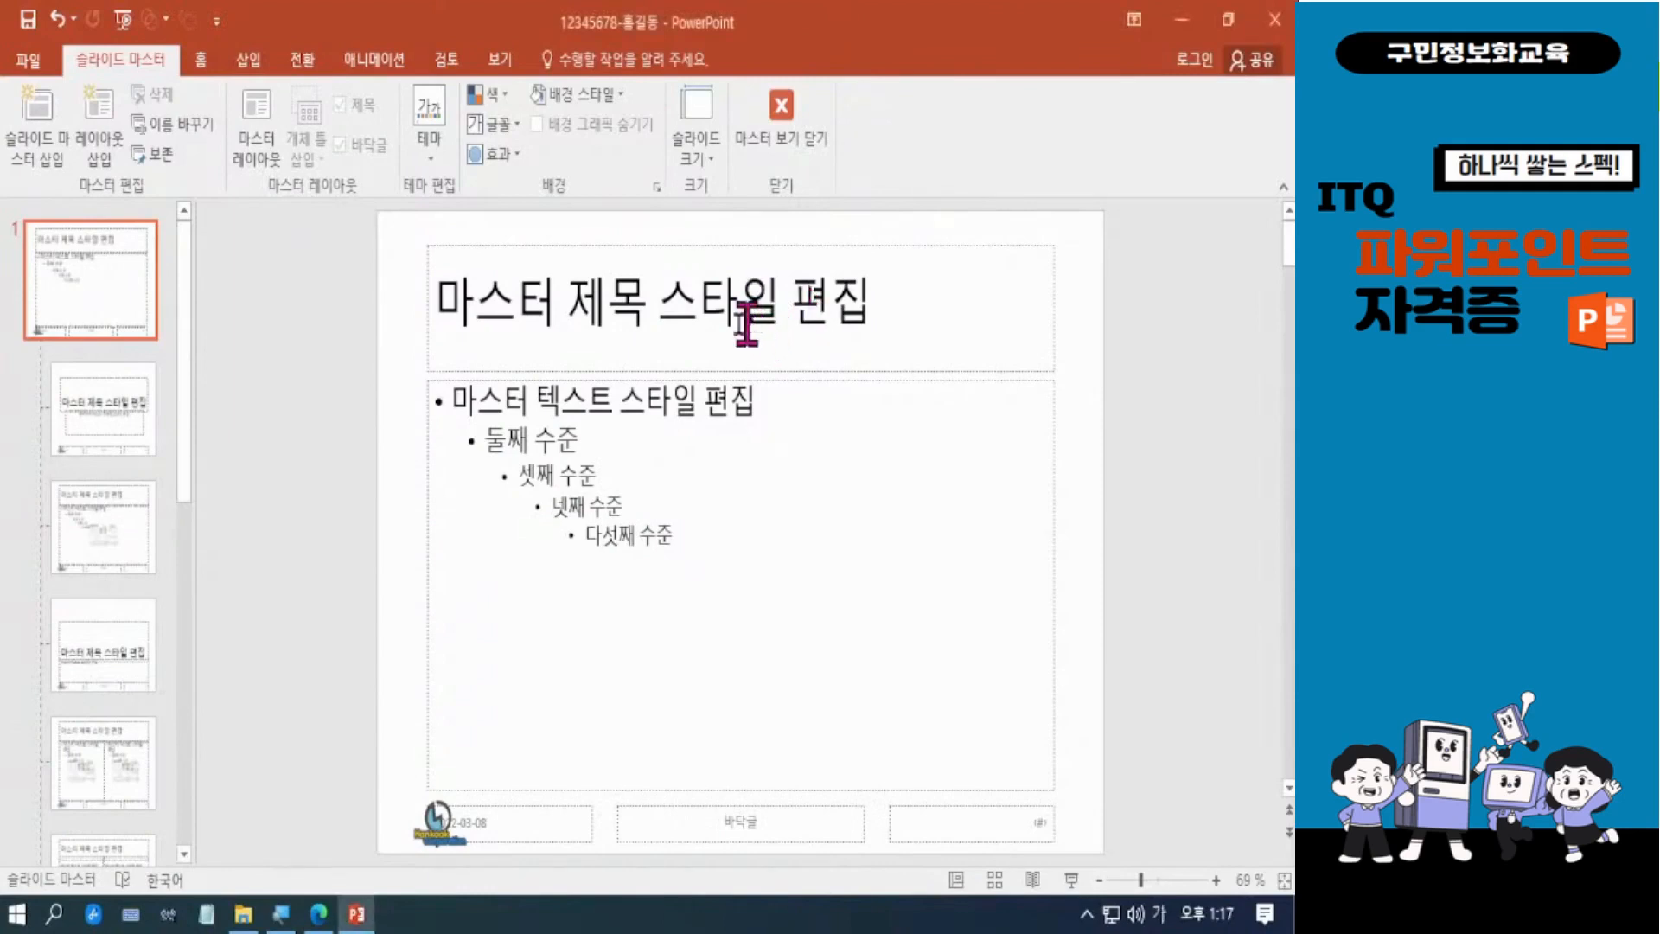
left_click(780, 244)
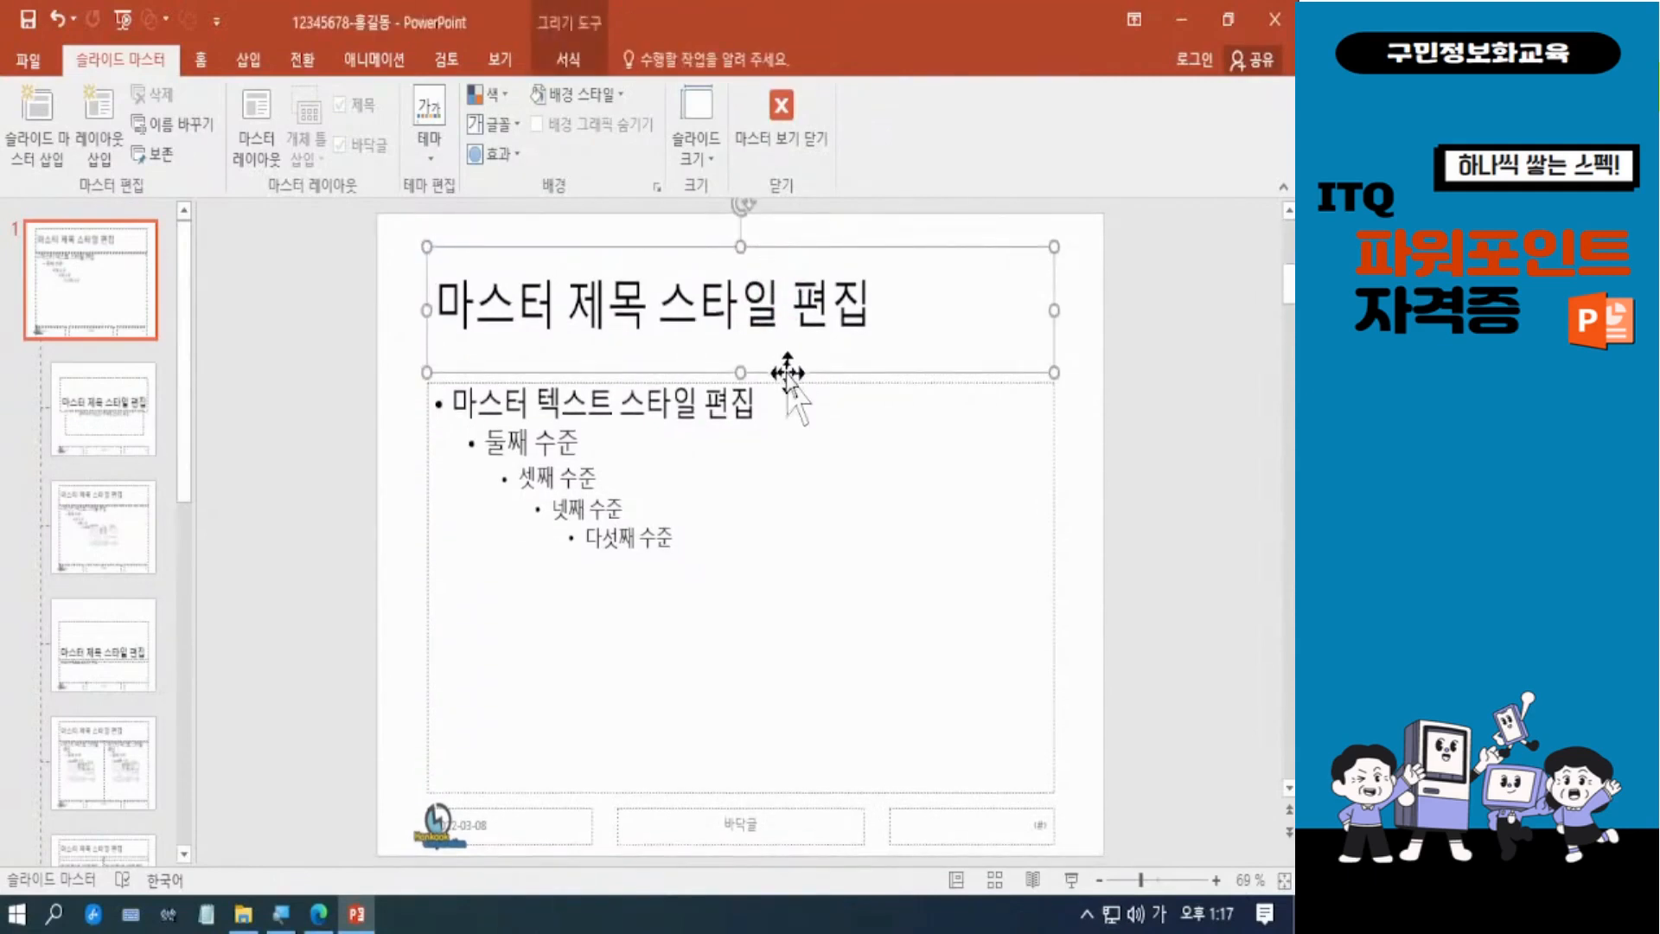
left_click_drag(788, 372, 788, 339)
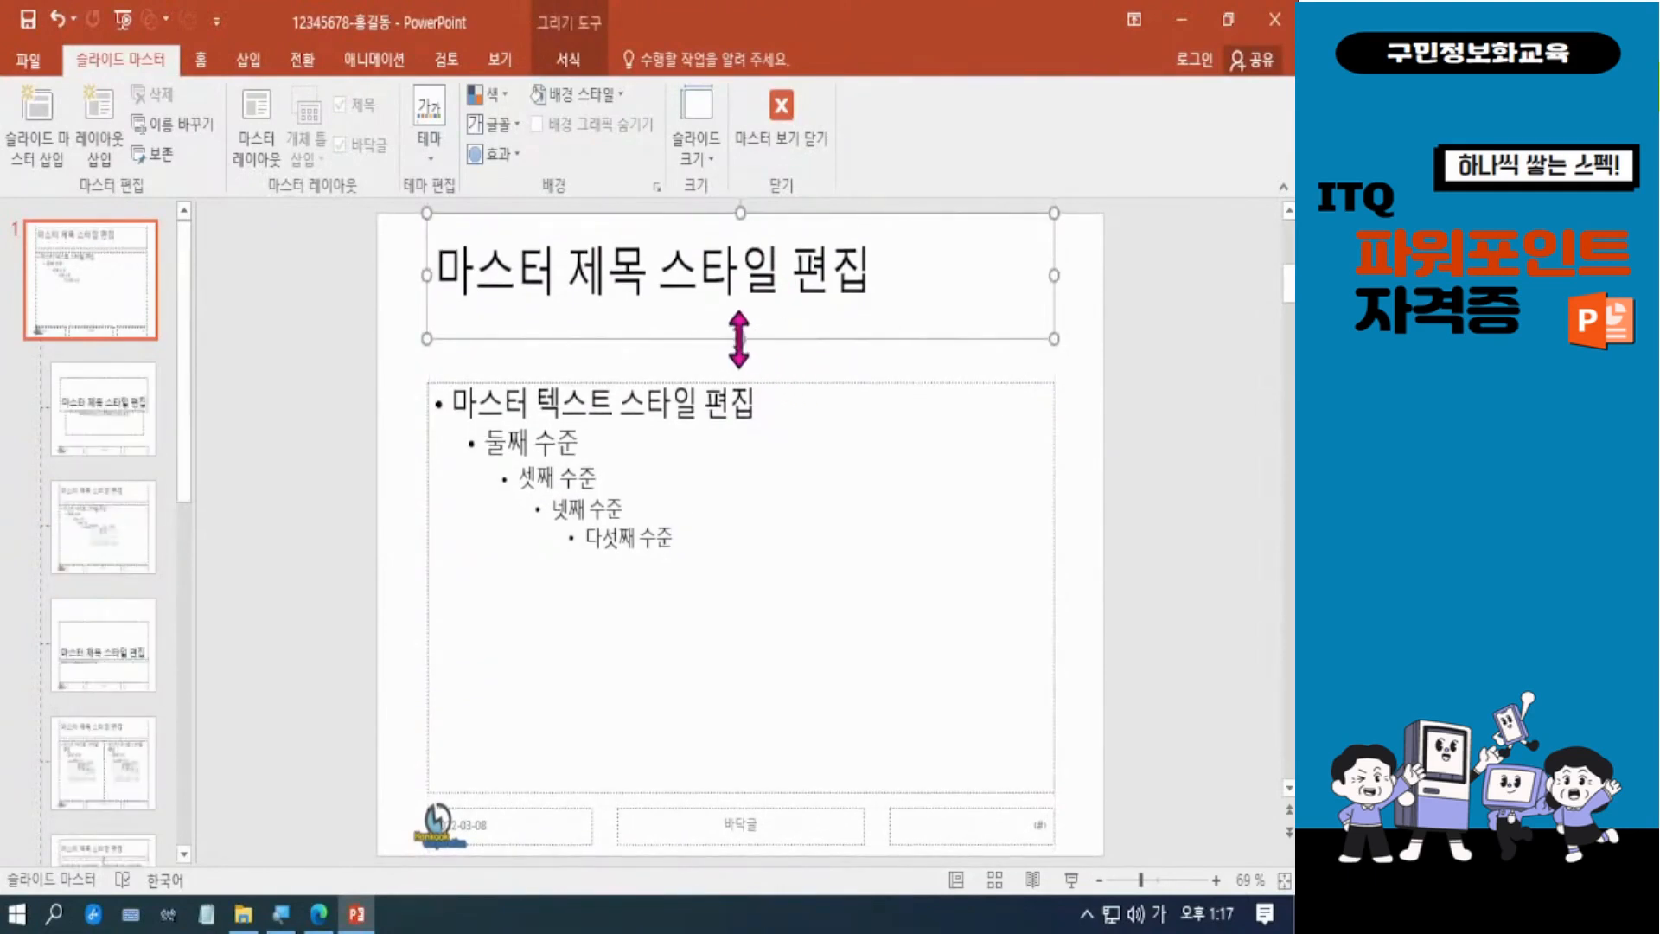
left_click_drag(739, 339, 750, 330)
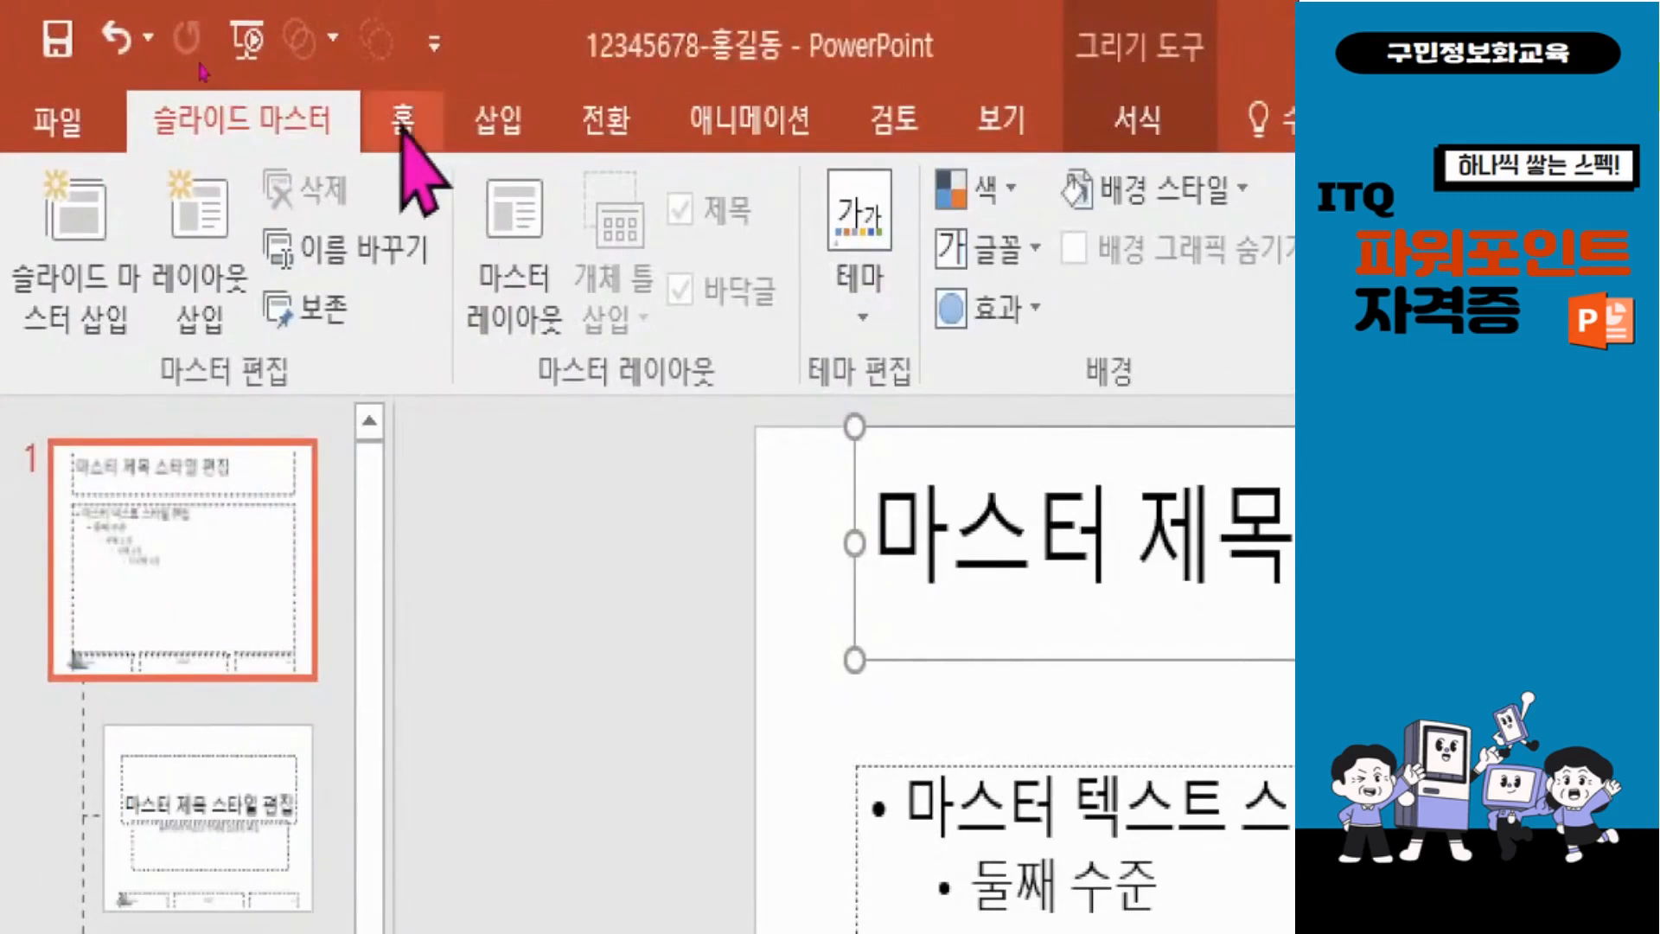
Set the slide master's title placeholder text to the 돋움 font at size 40.
left_click(321, 101)
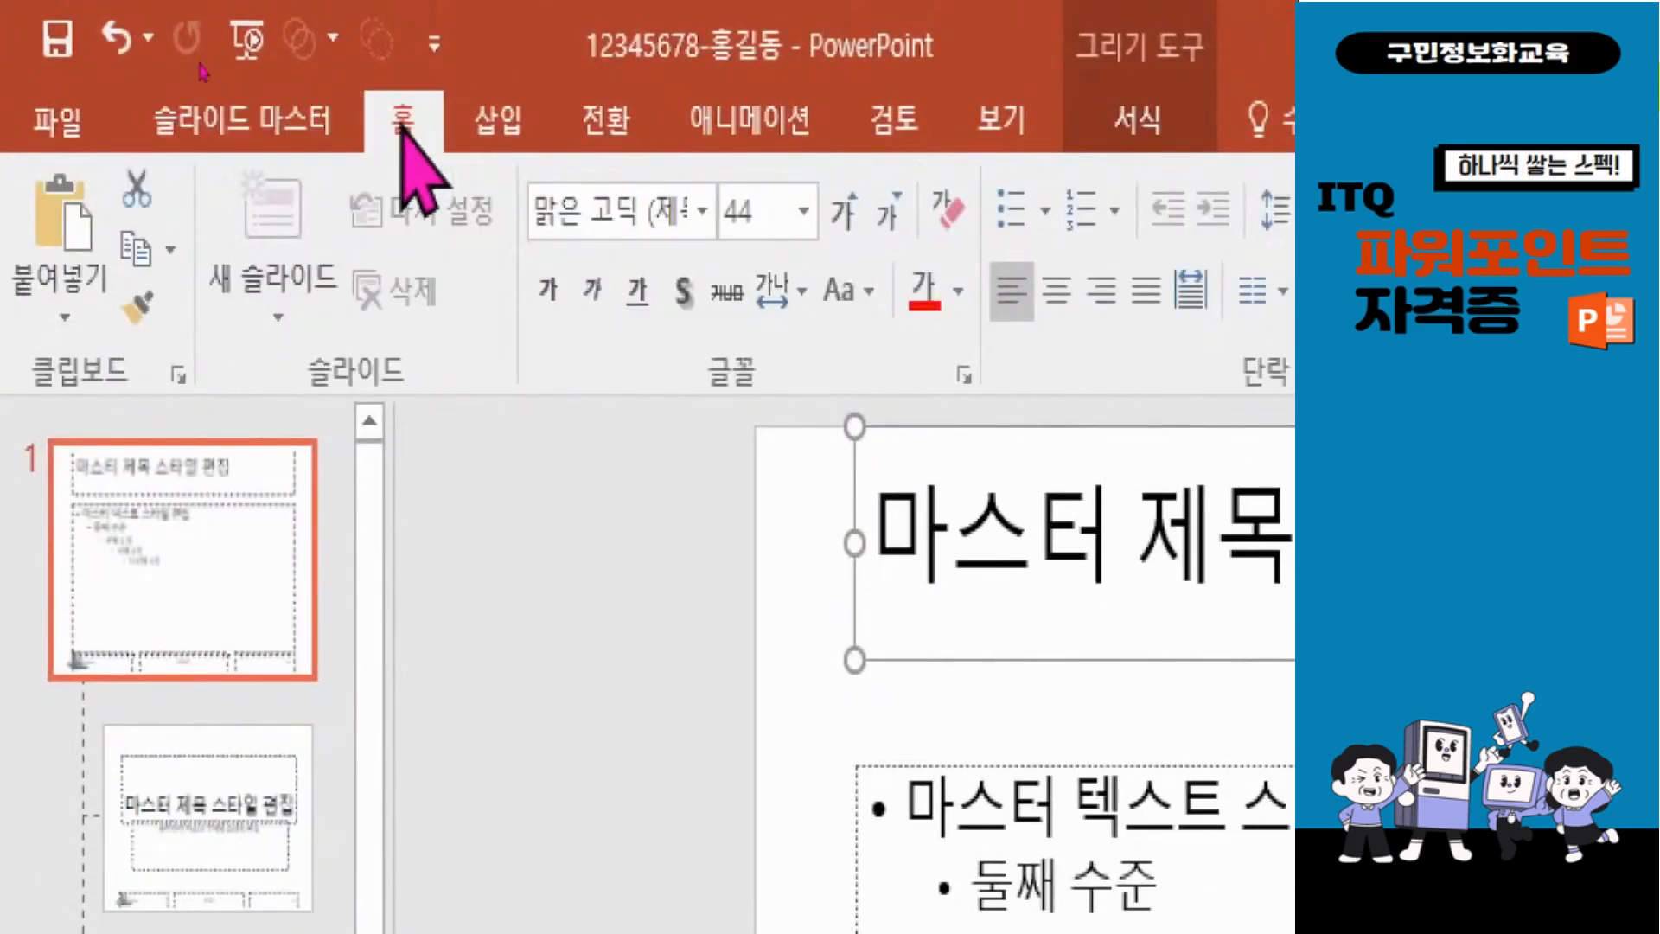
left_click(568, 211)
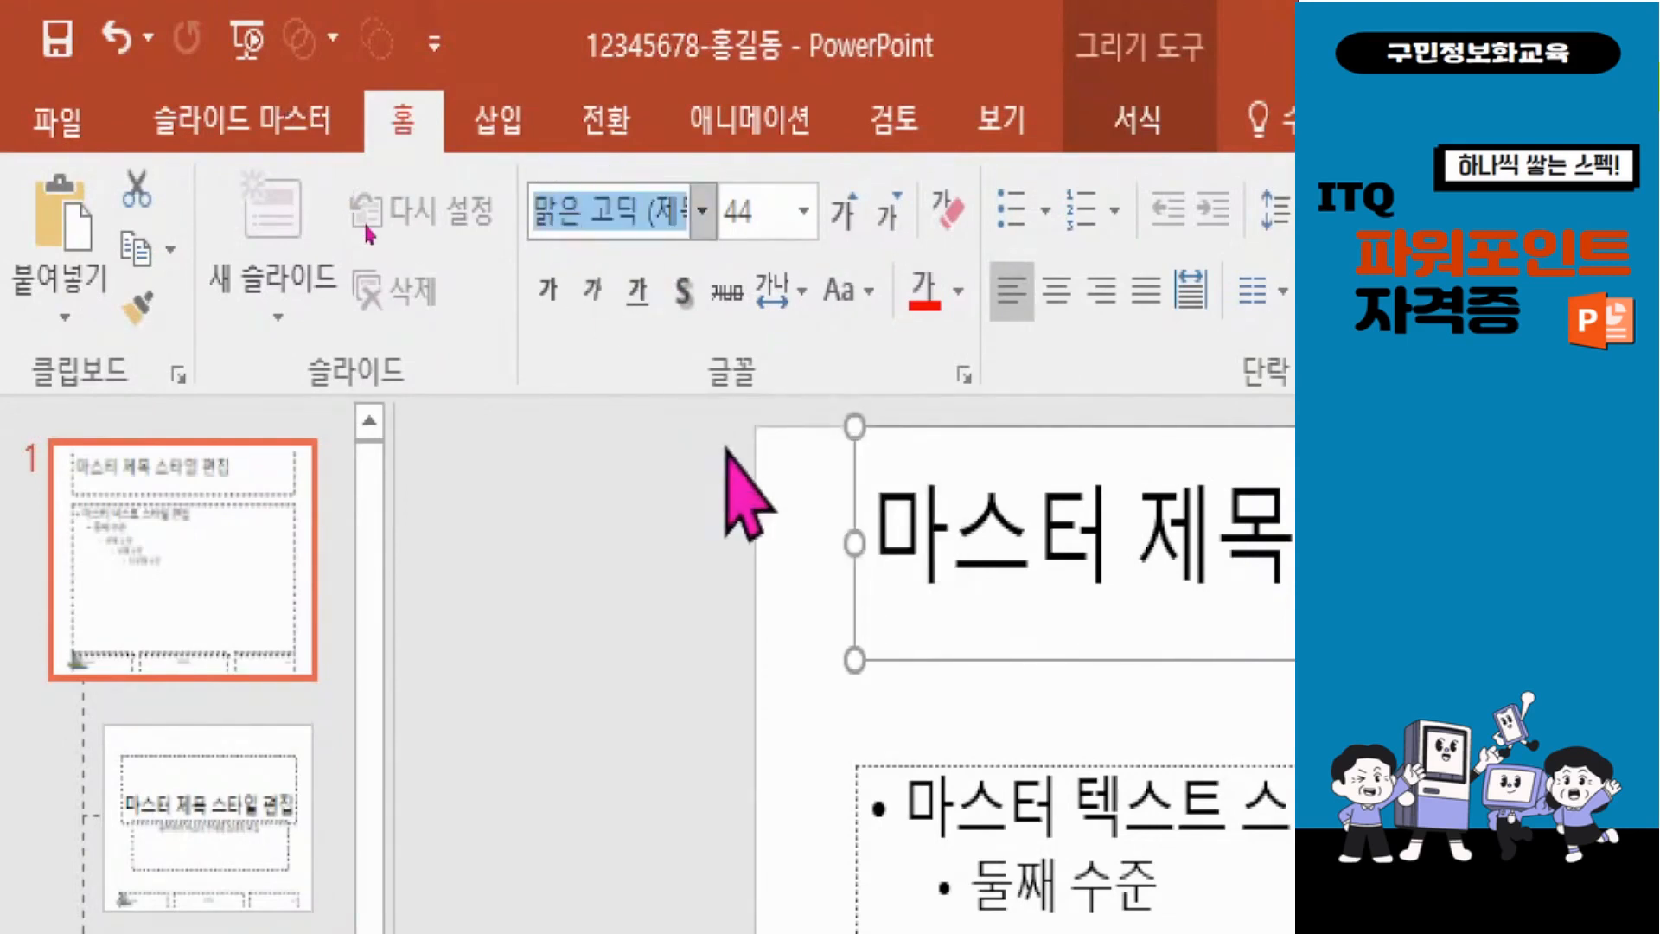
type("돋ㅇ")
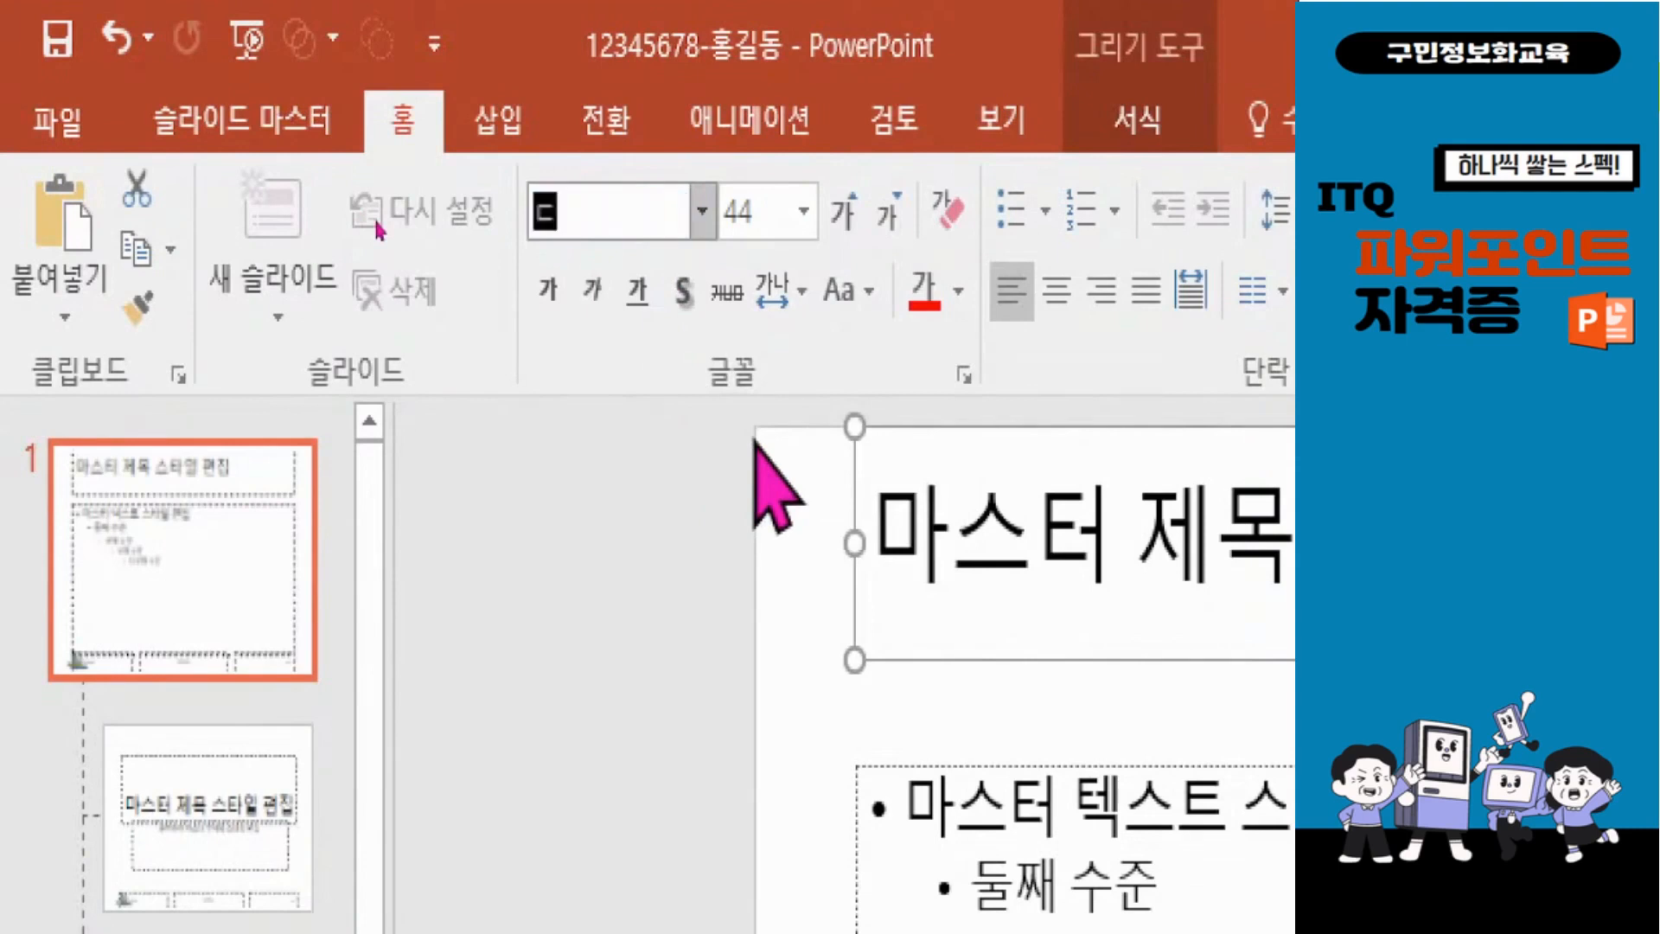
type("ㅜㅁ")
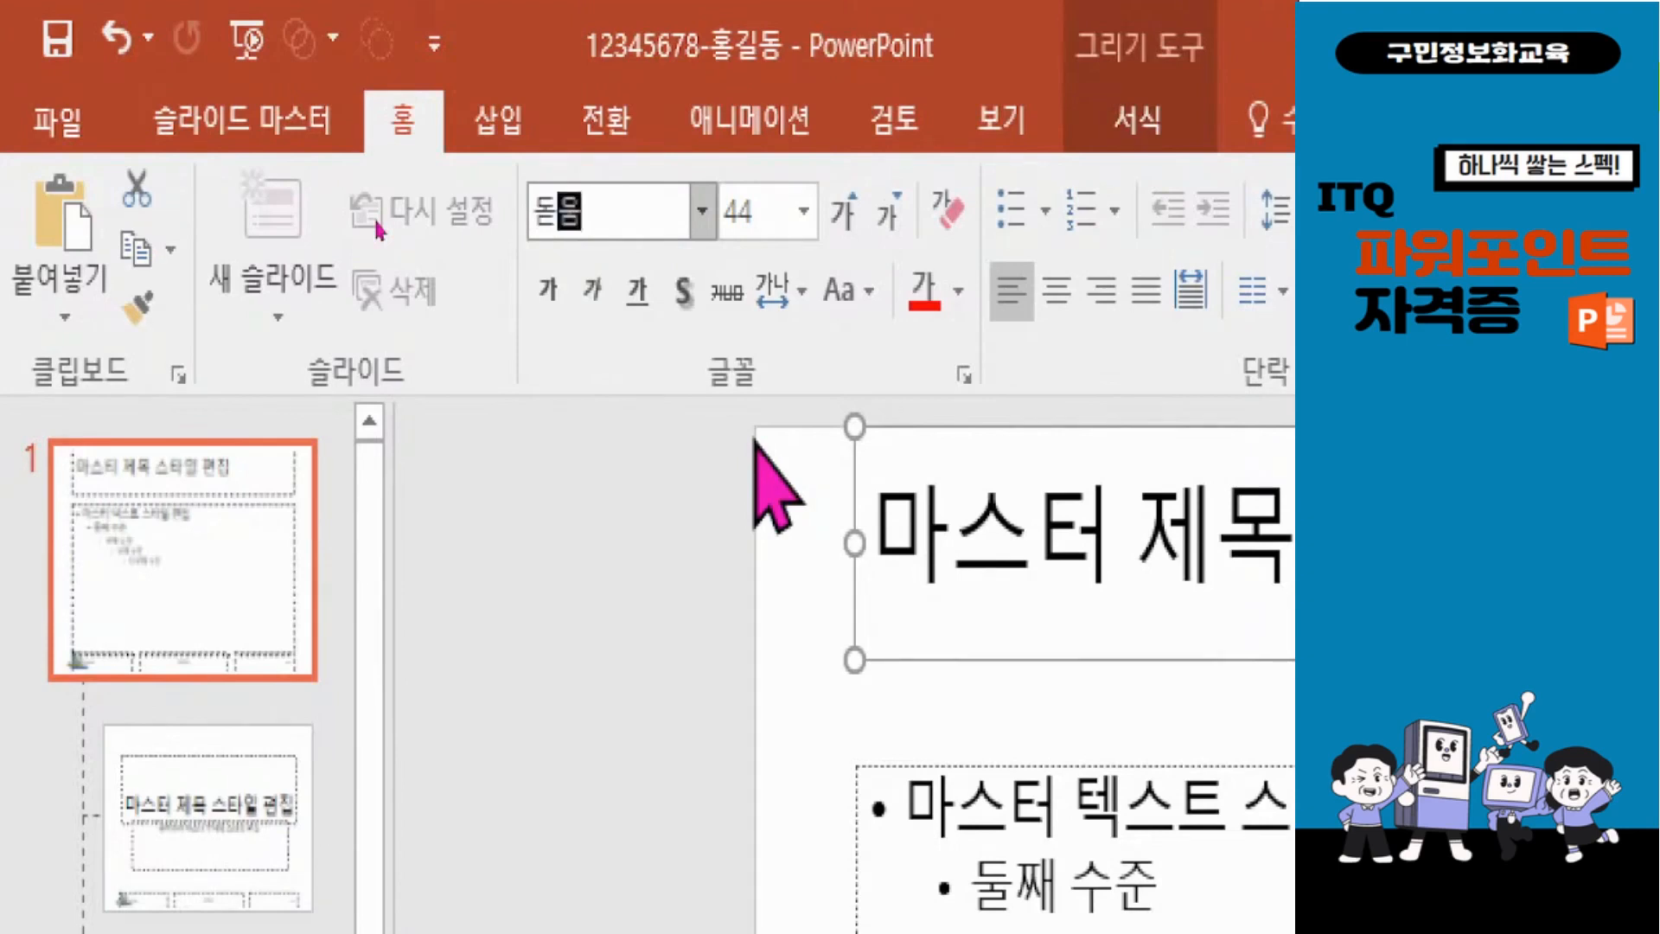
key("Return")
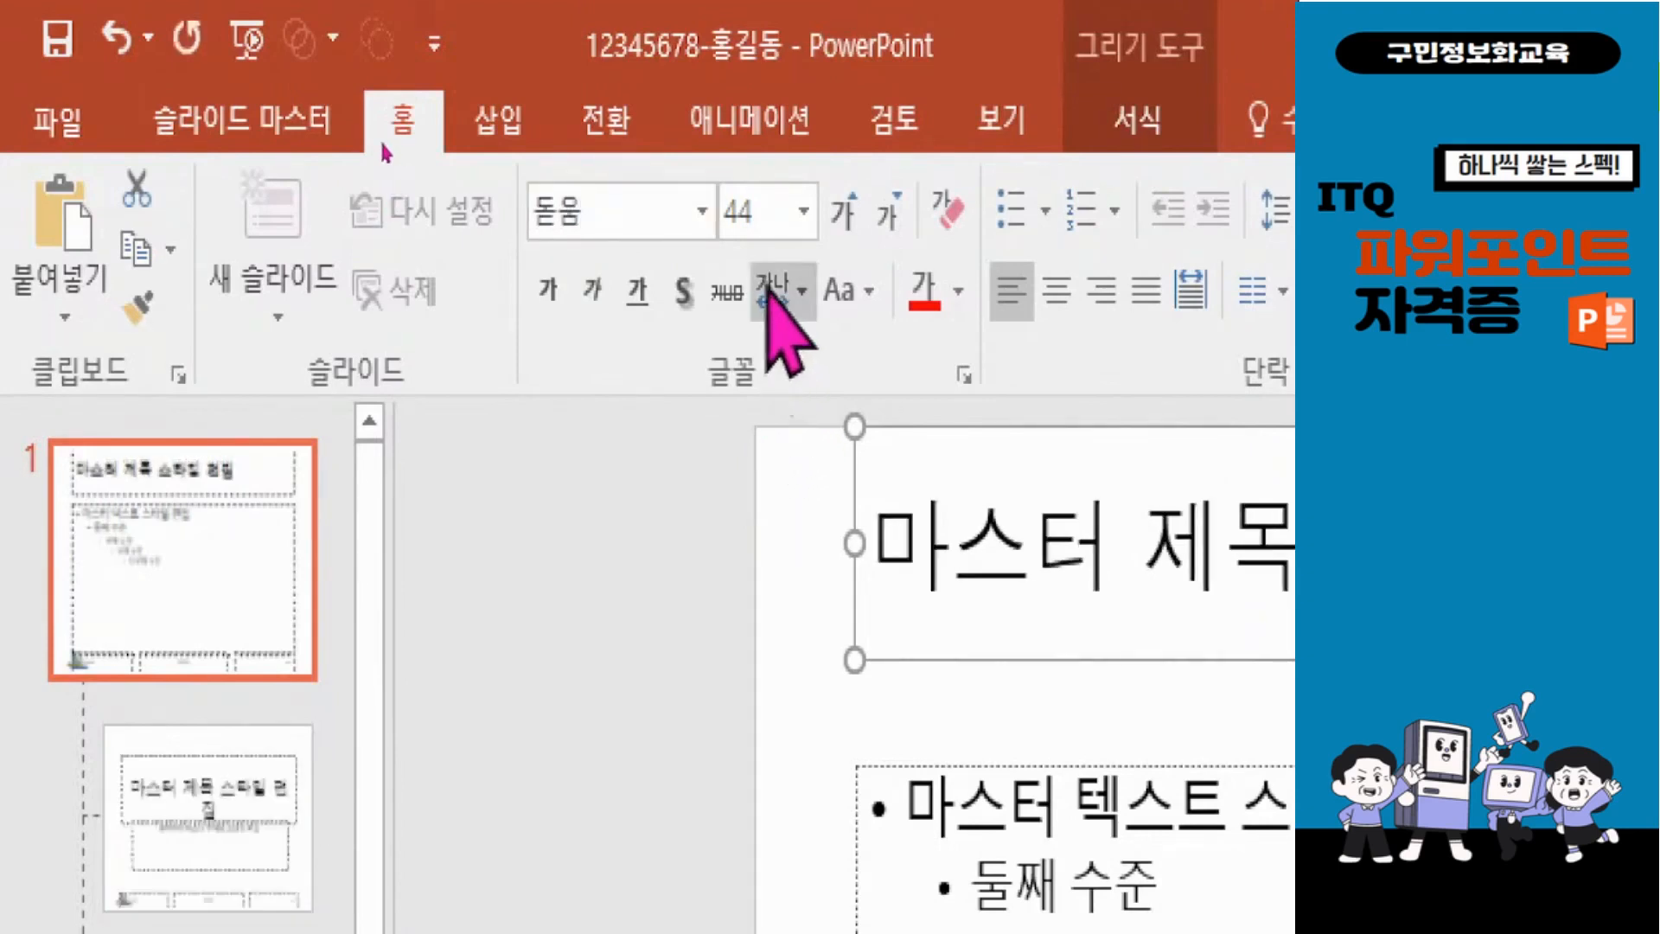
left_click(805, 219)
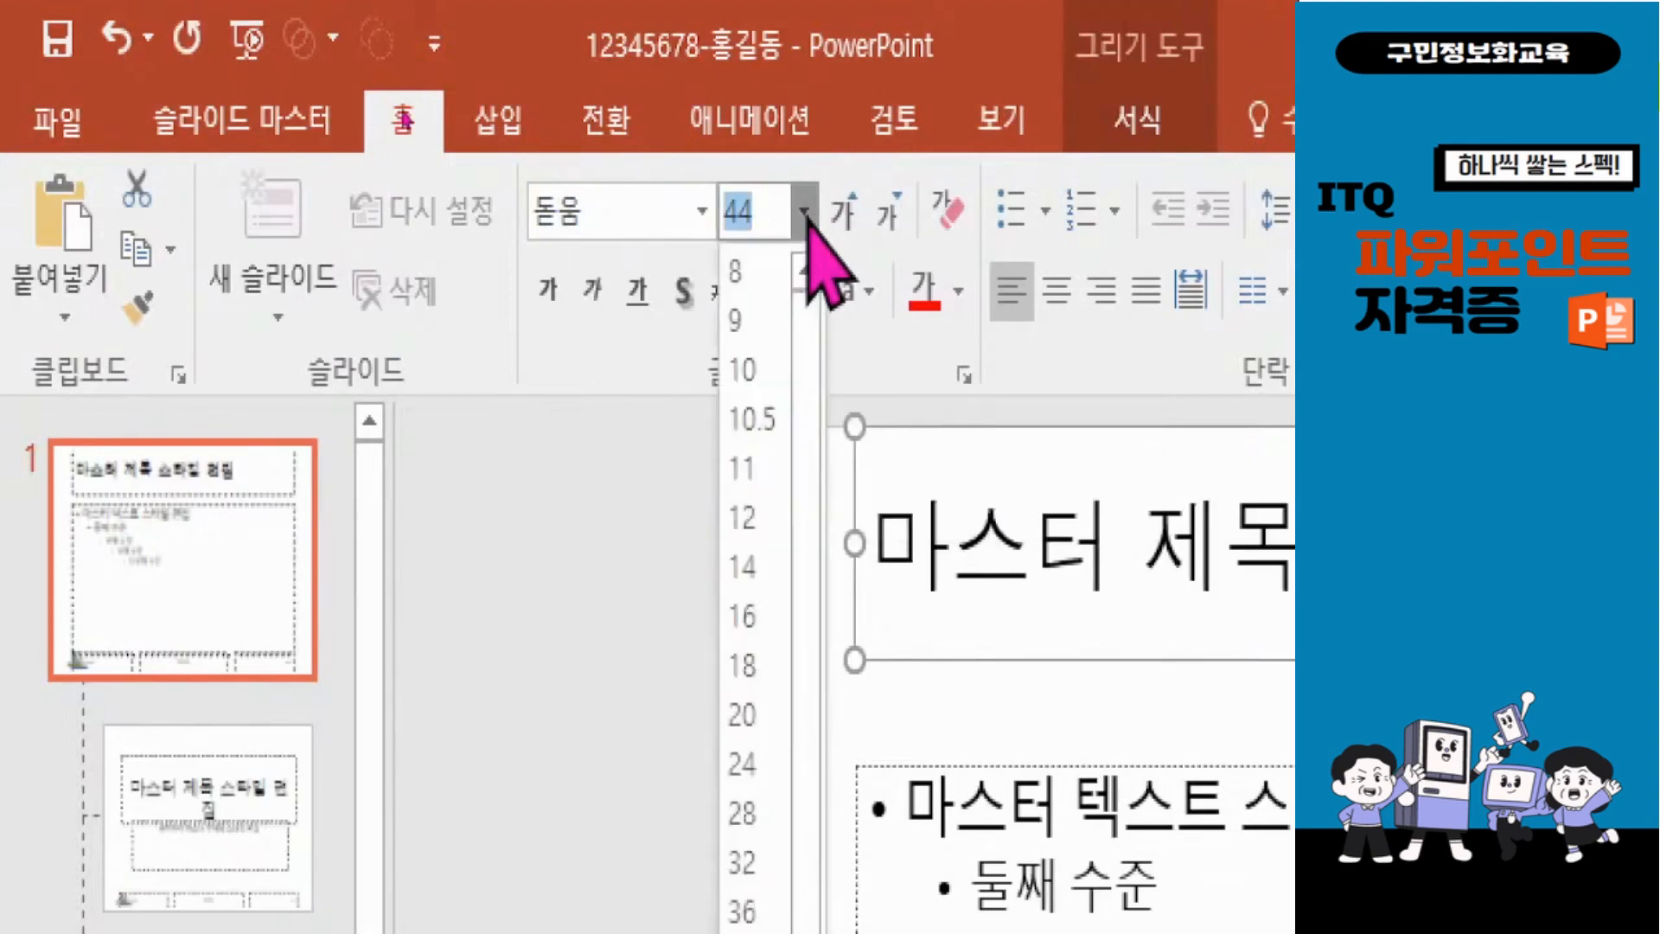
type("40")
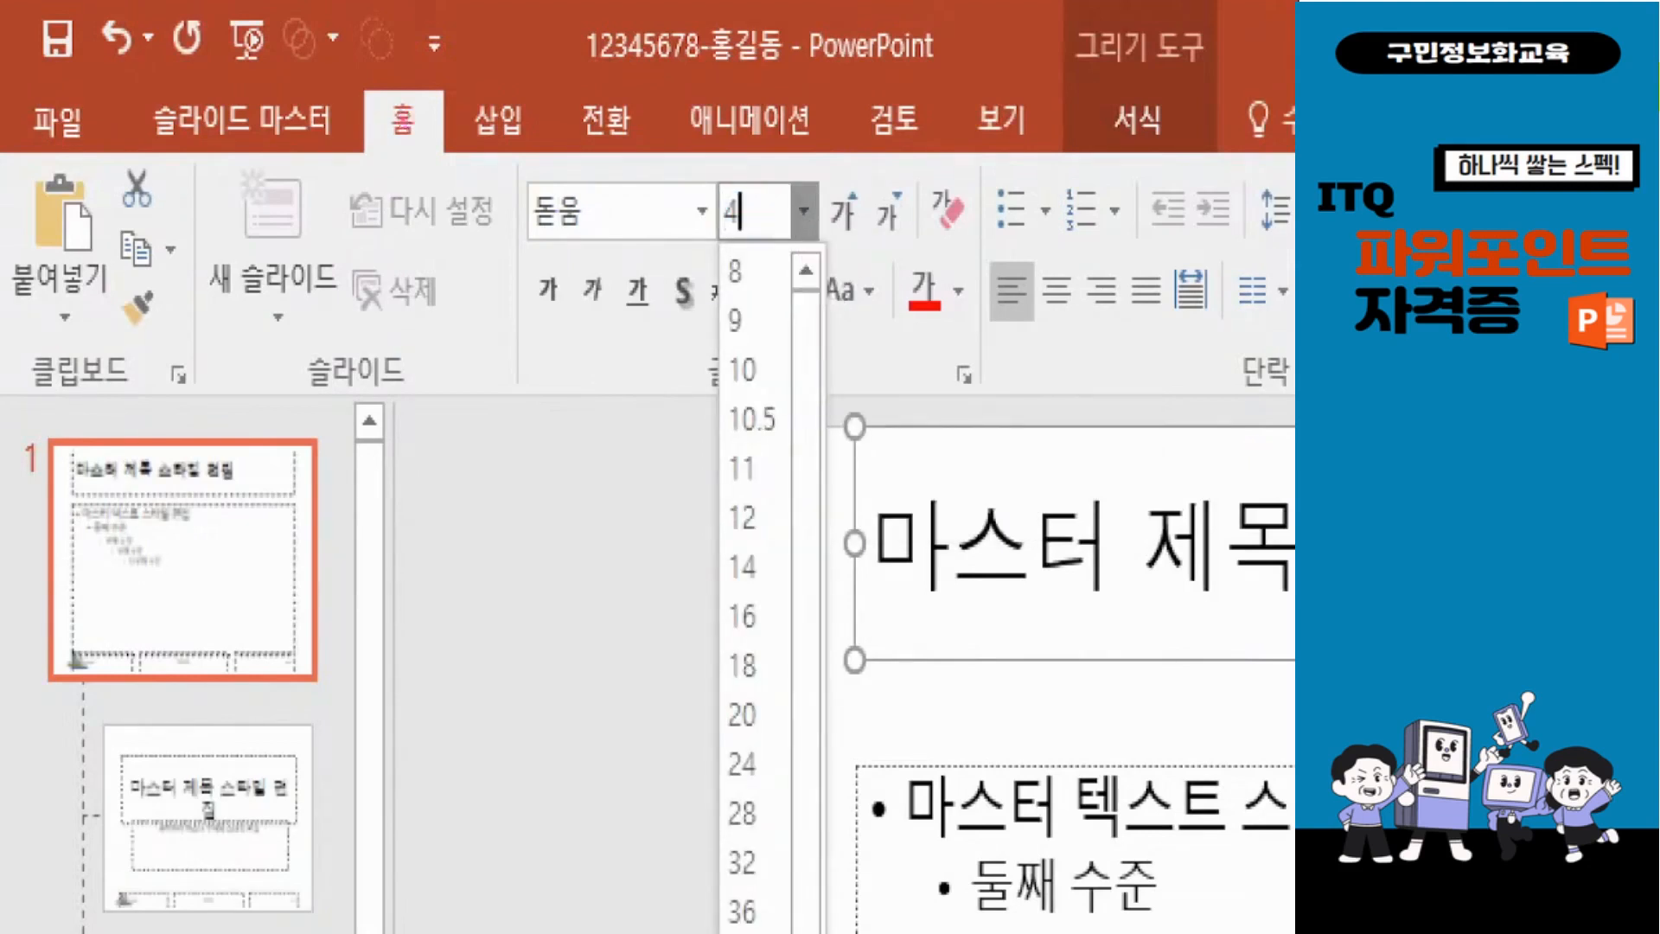
key("Return")
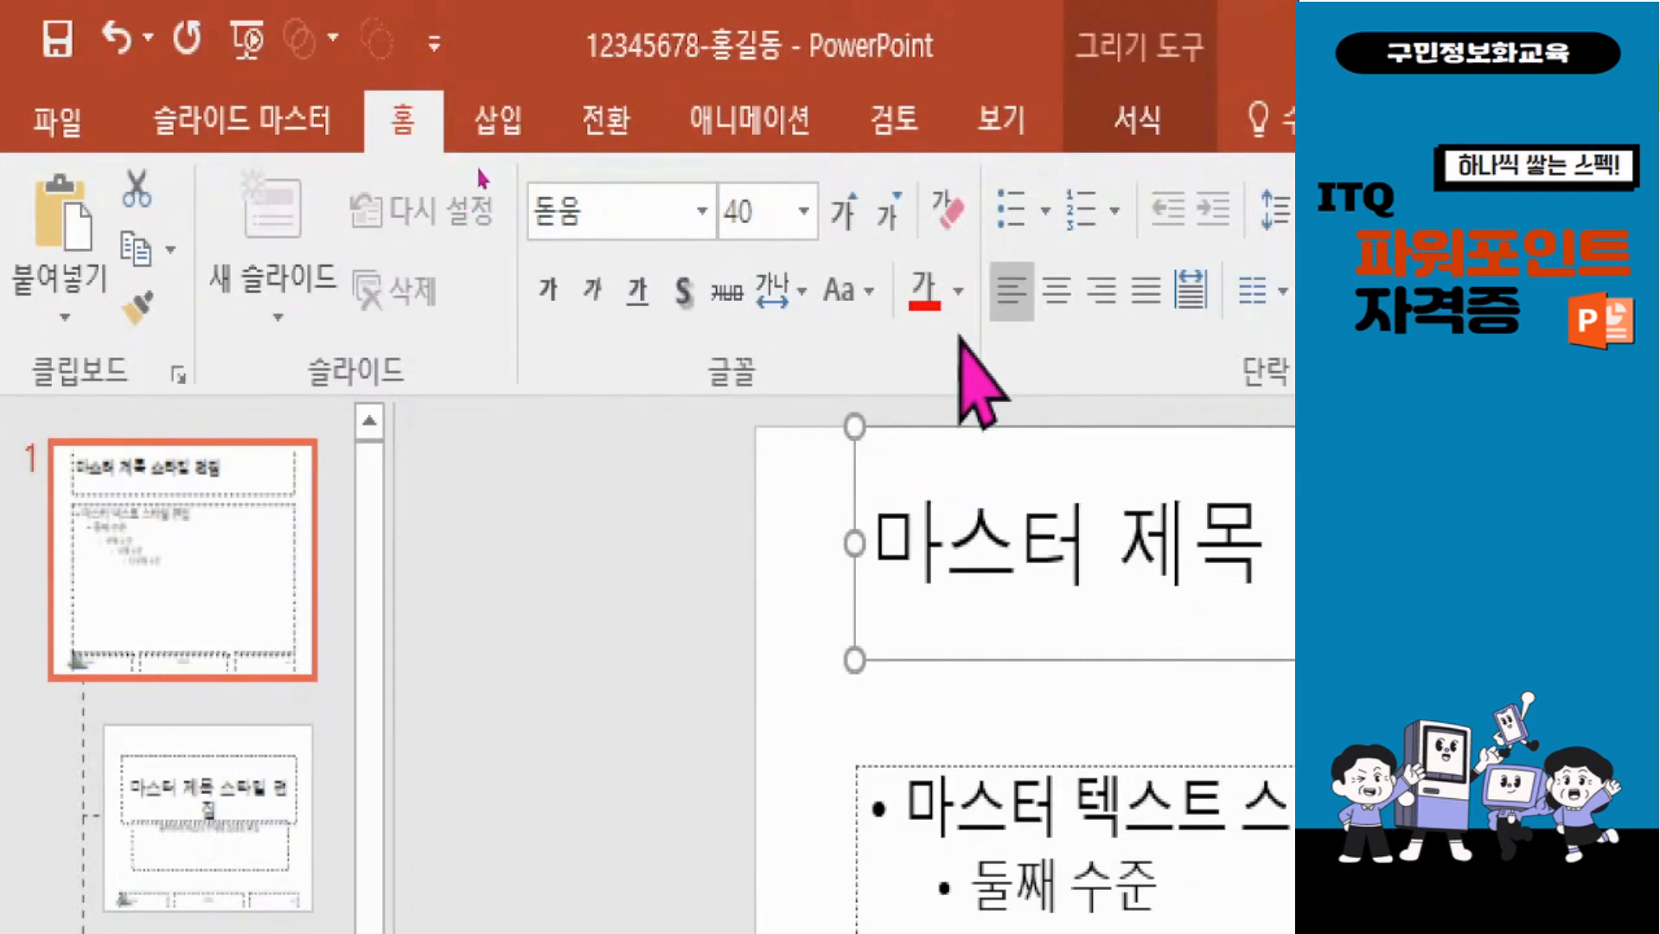
Centre the master title text and set its font colour to white.
left_click(1060, 291)
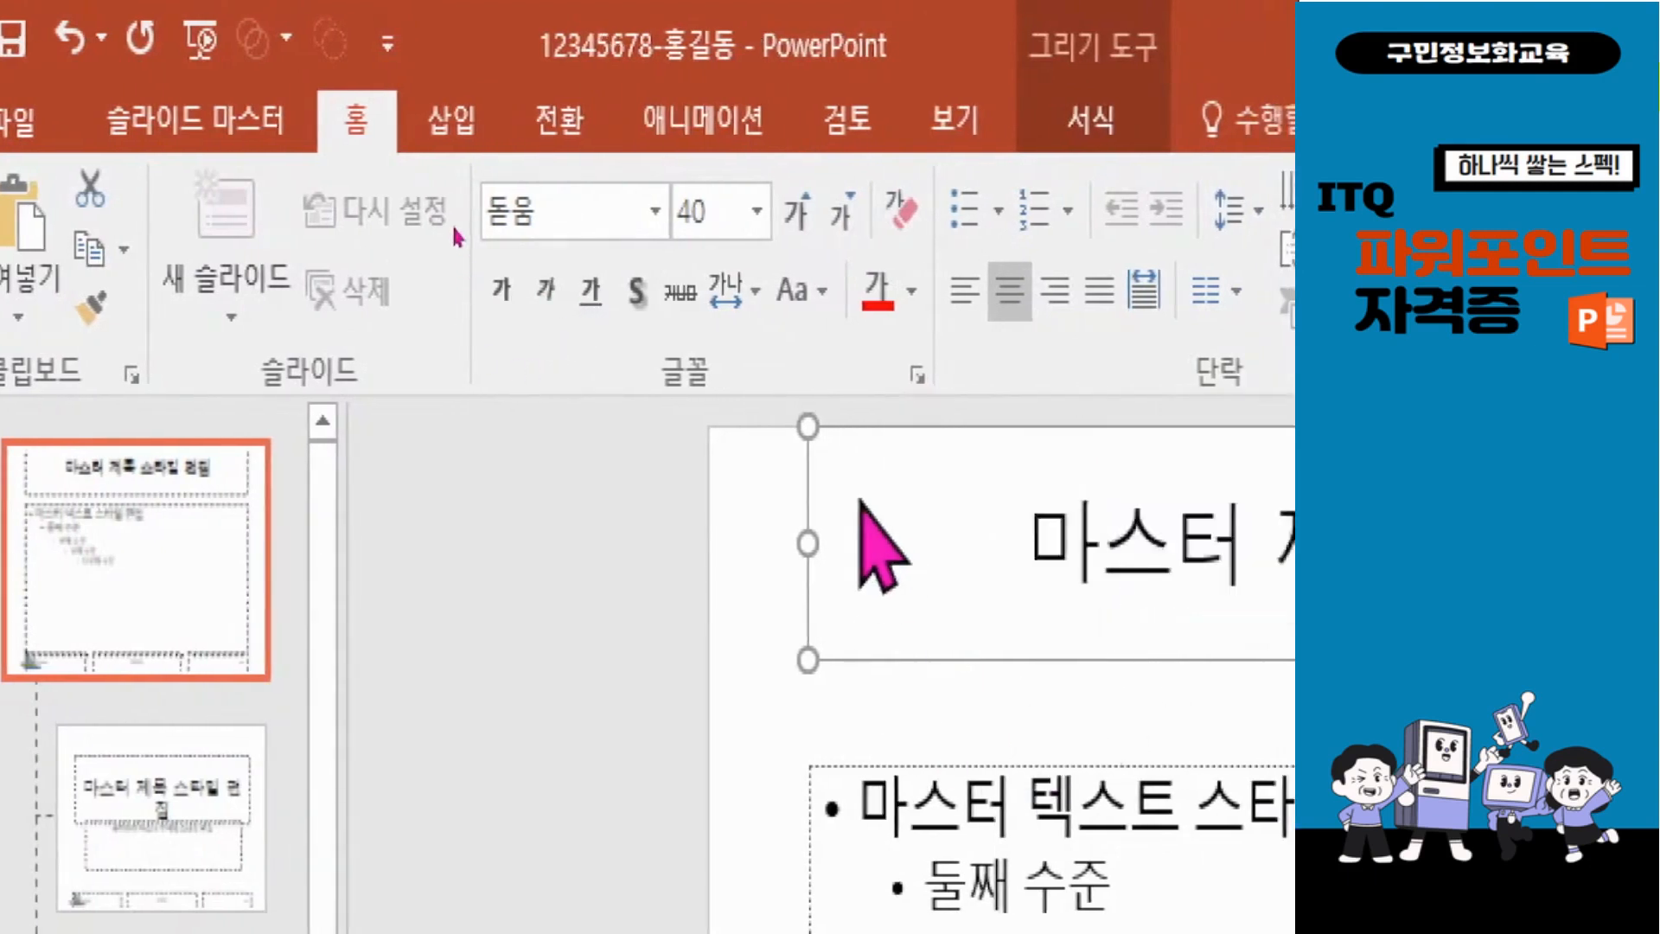
left_click(915, 290)
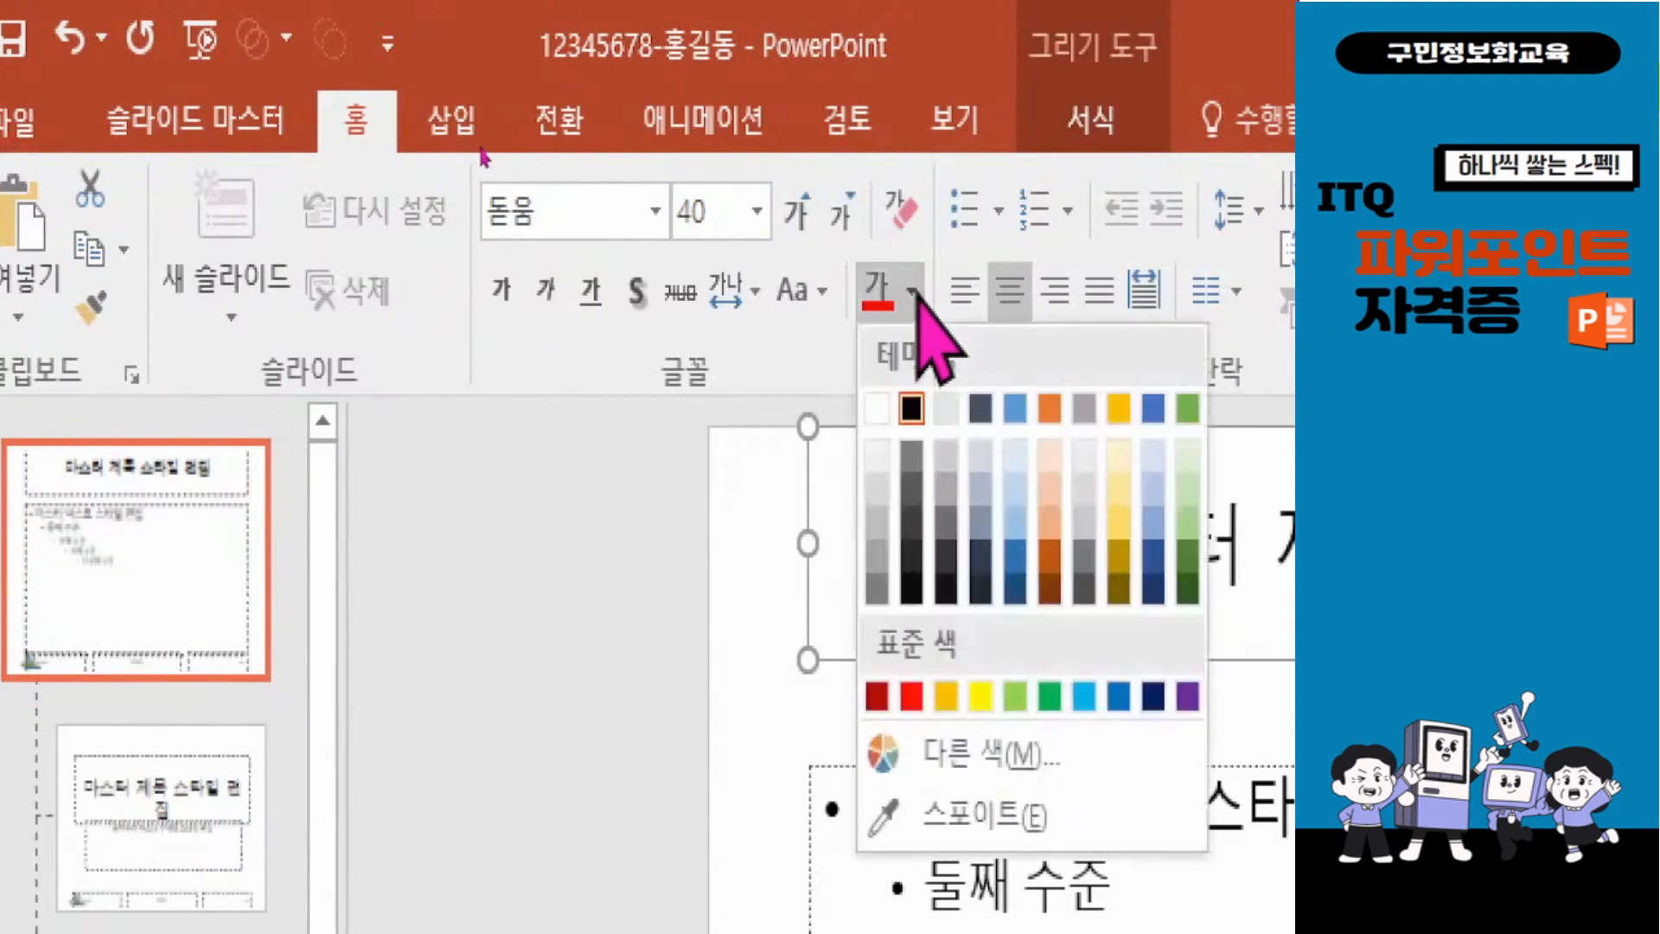
left_click(877, 406)
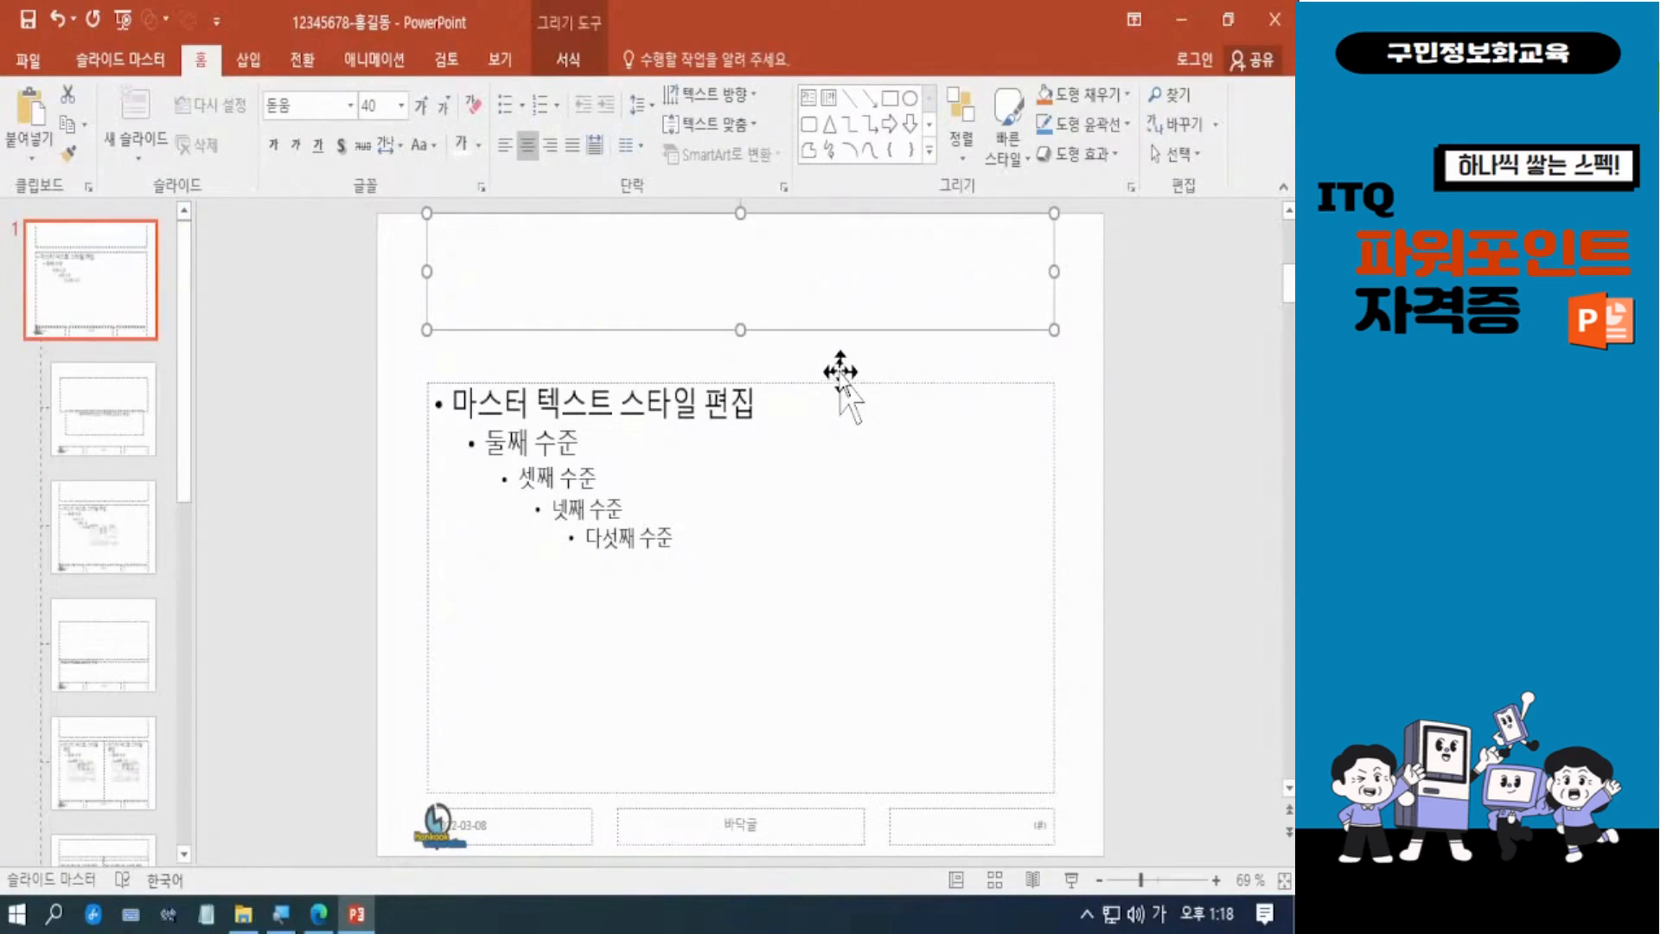
Switch to the exam PDF in Edge, examine the title shapes on the slide 2 sample, and return to PowerPoint.
left_click(316, 917)
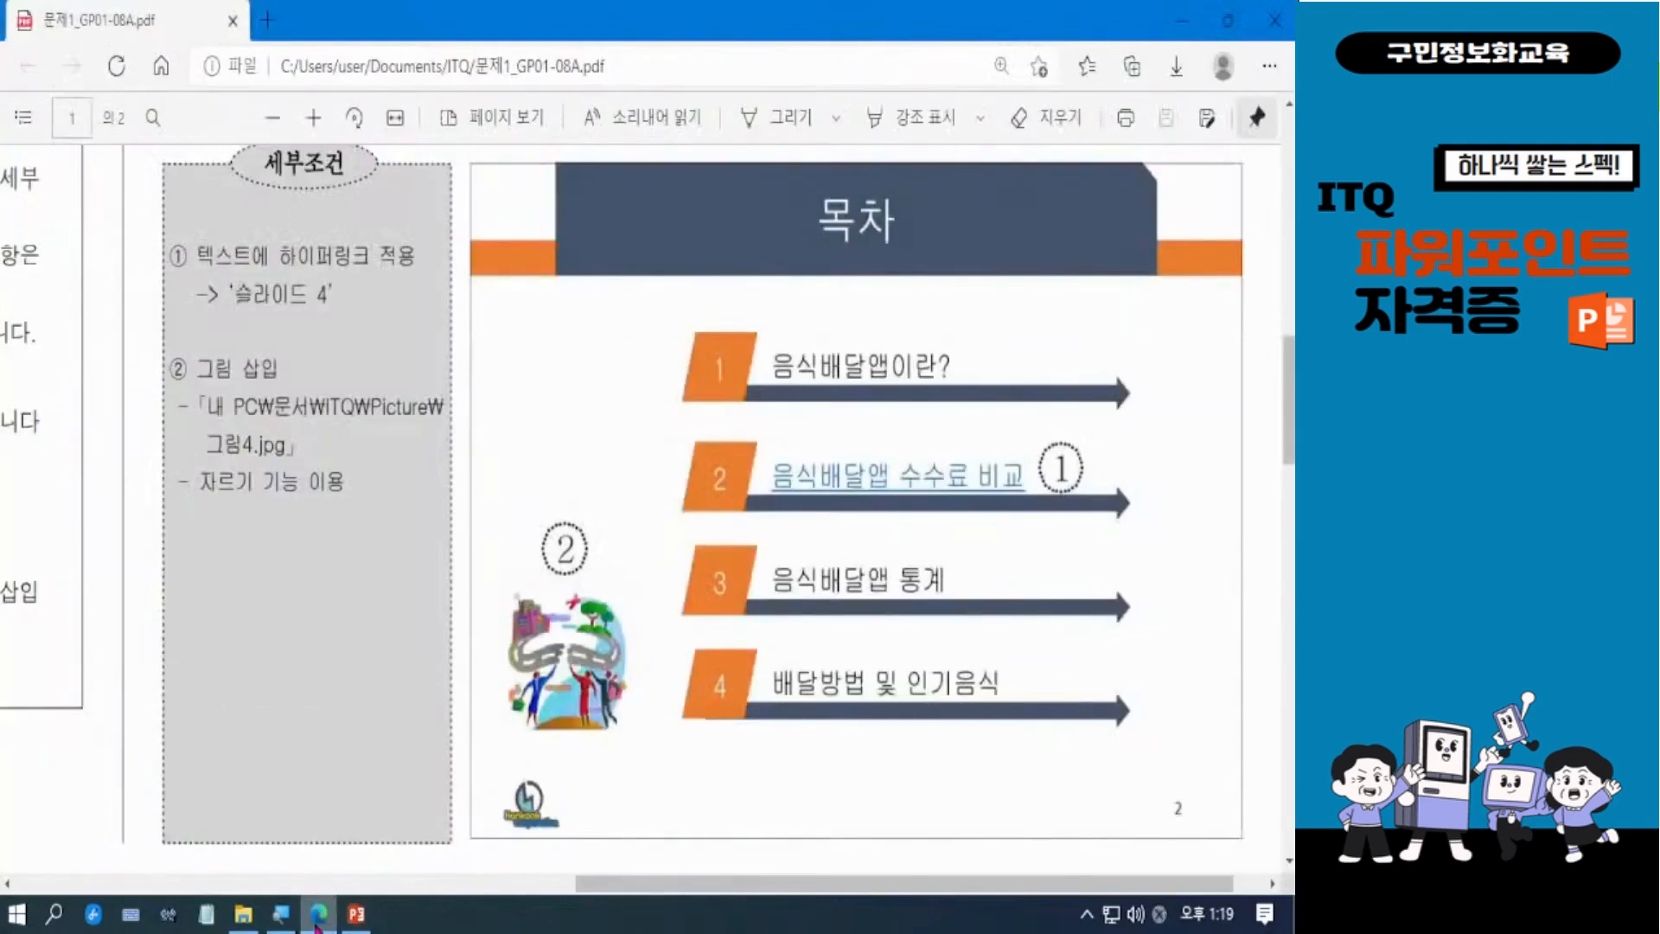
mouse_move(317, 921)
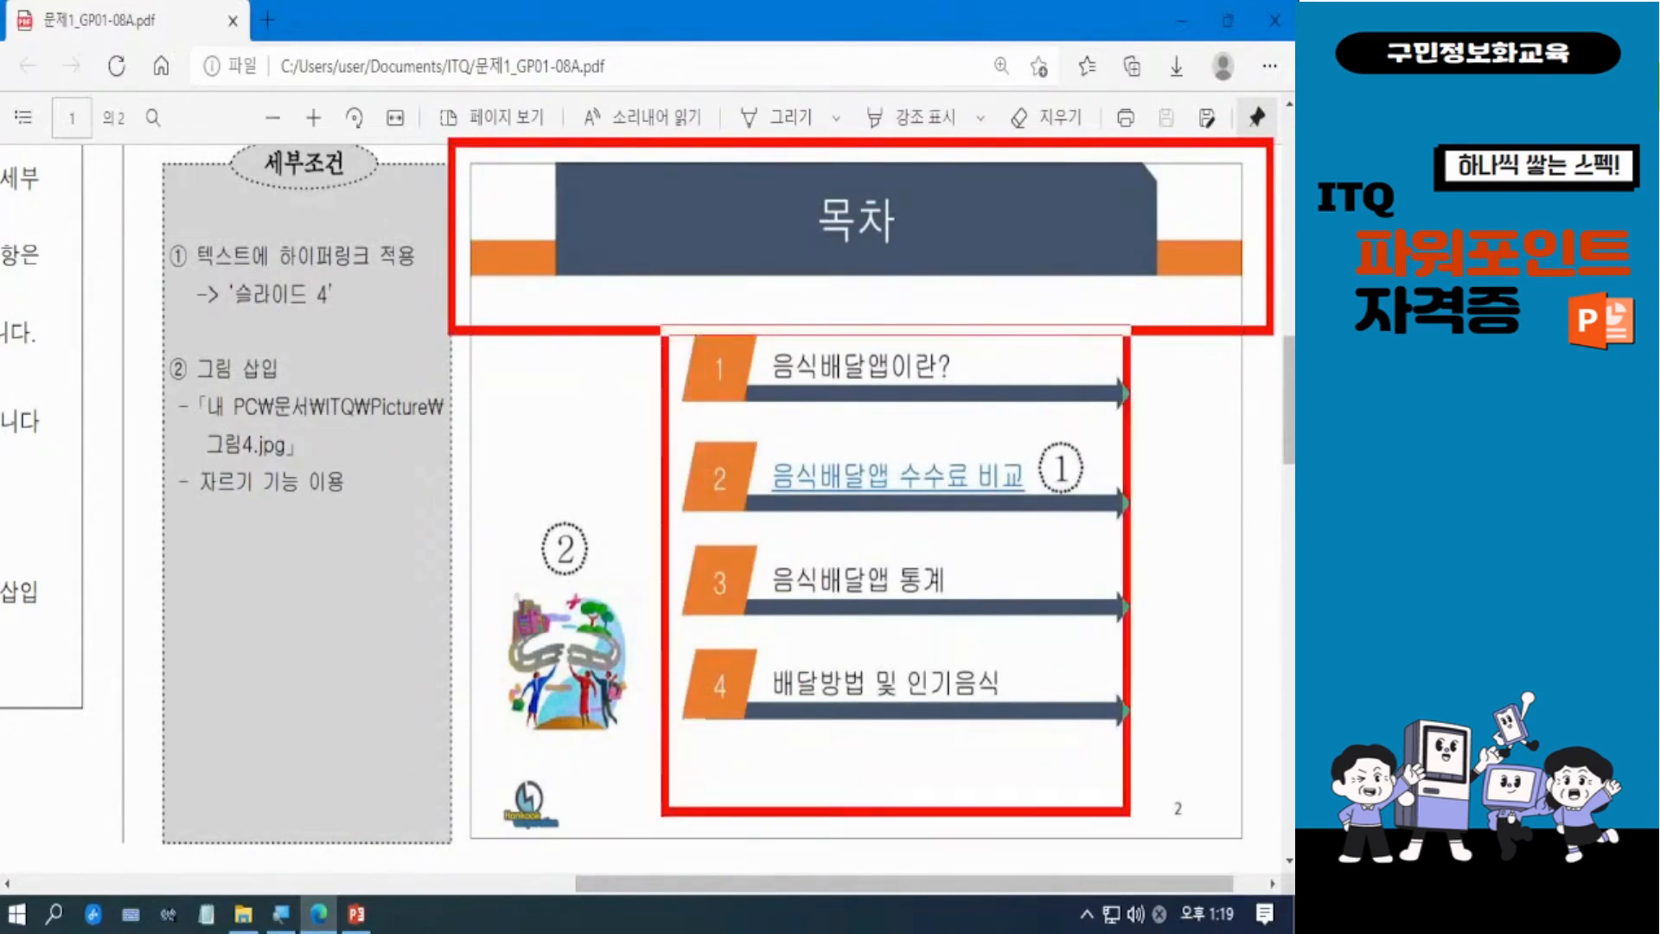
key("Escape")
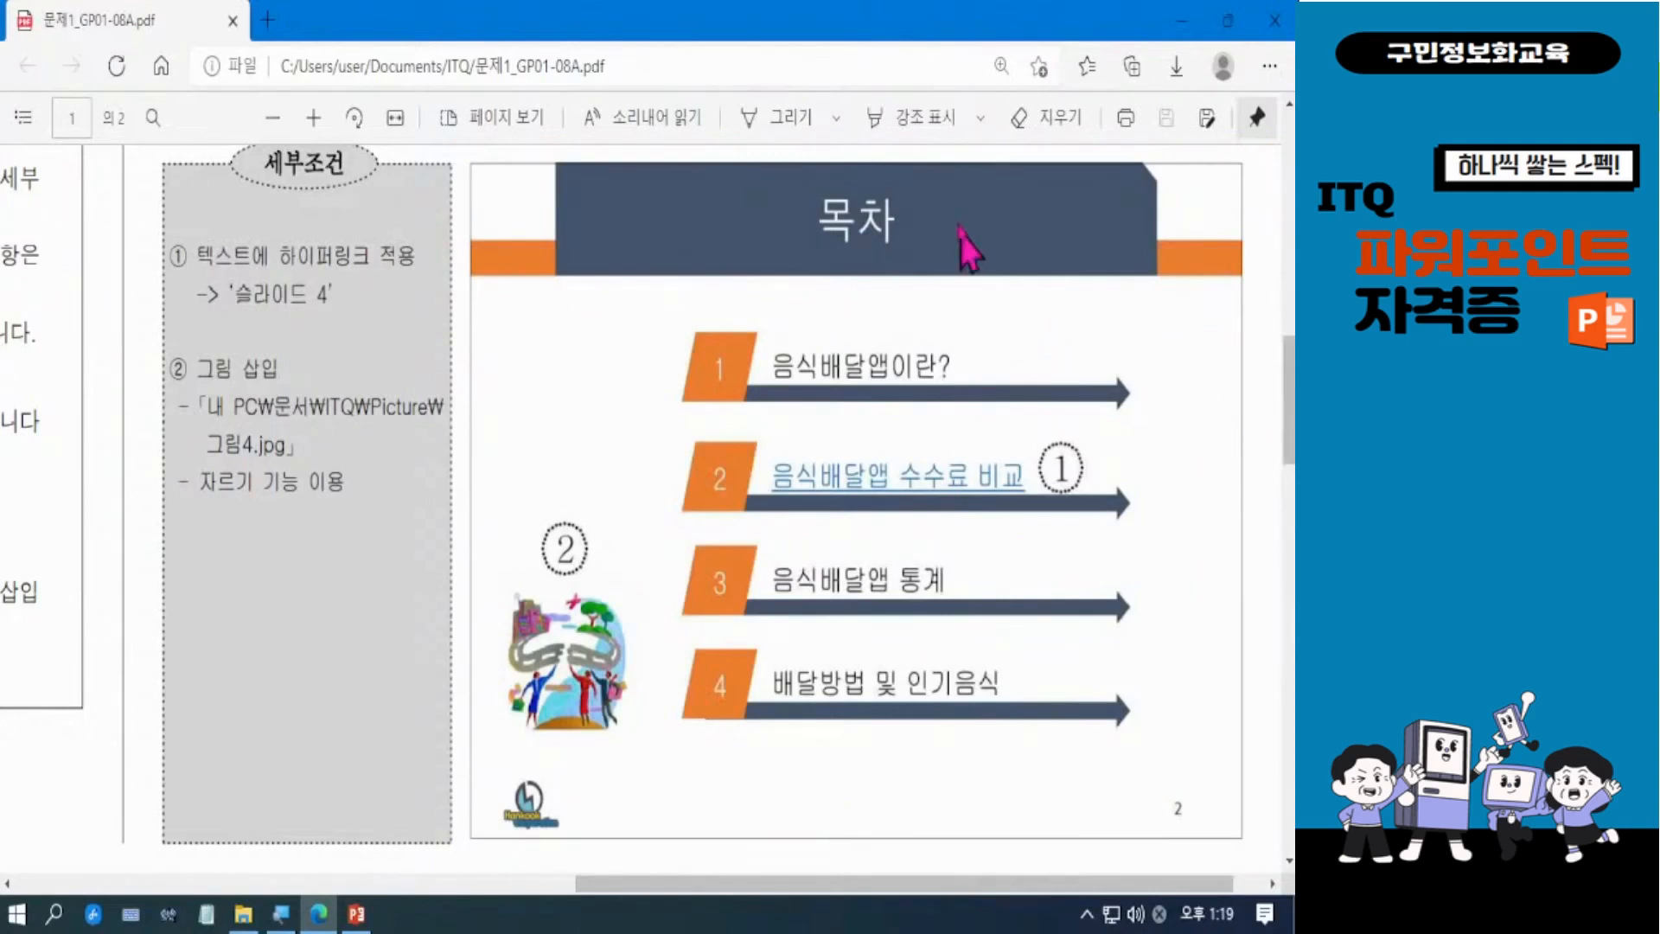
scroll(952, 245, "up", 2)
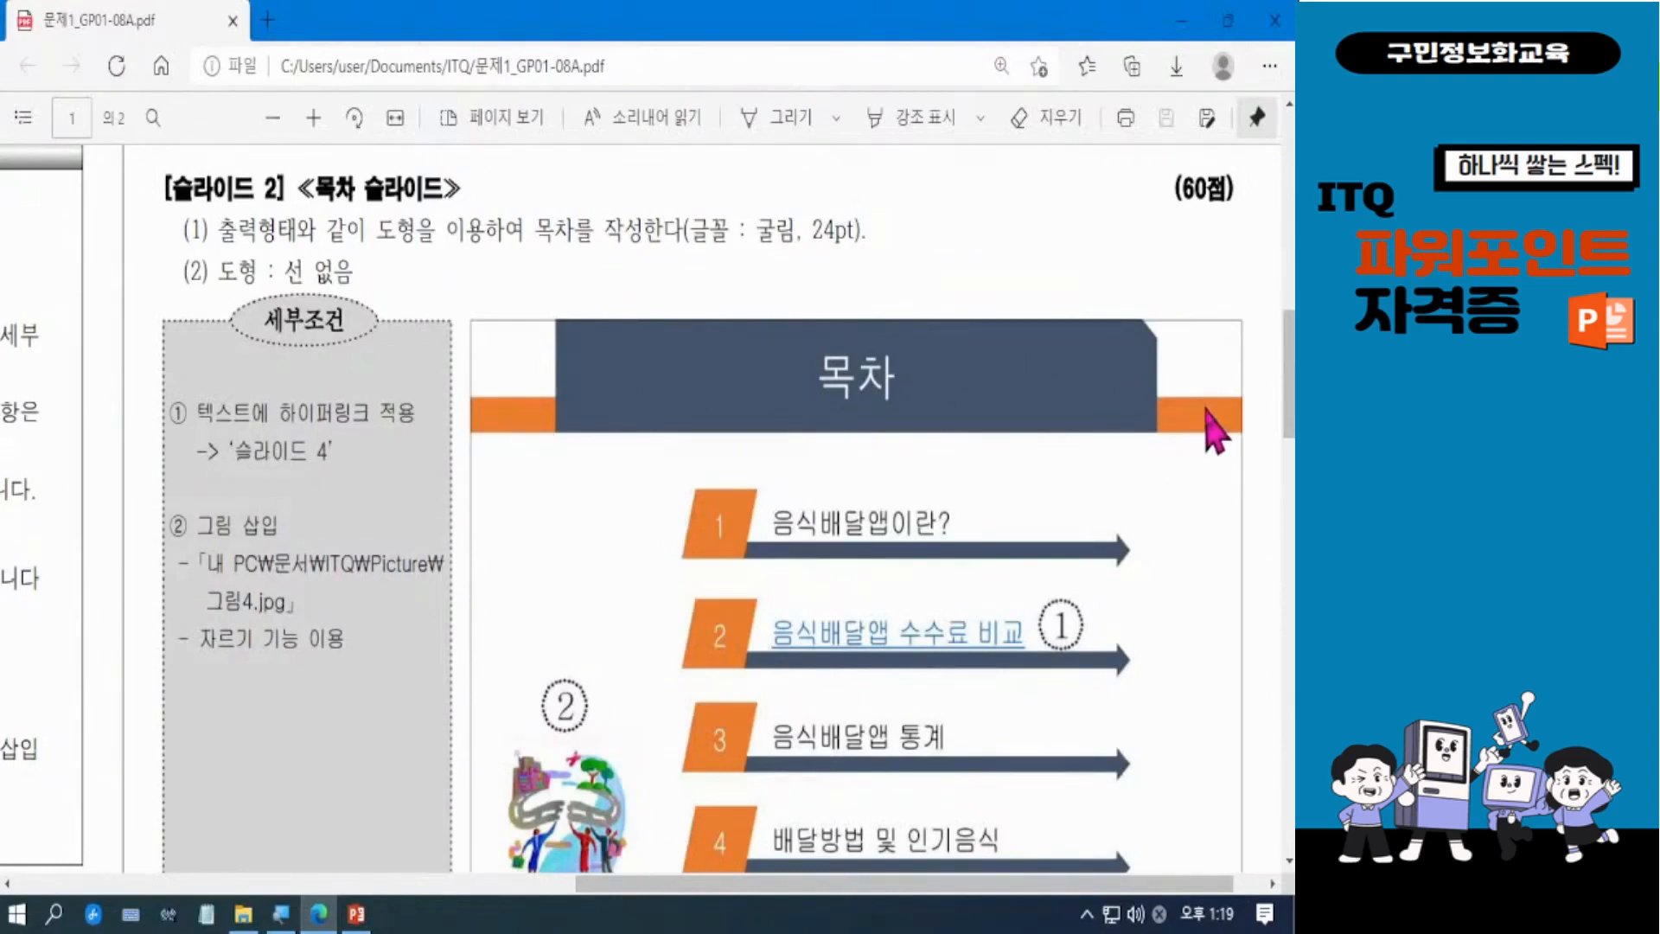
scroll(1223, 407, "down", 2)
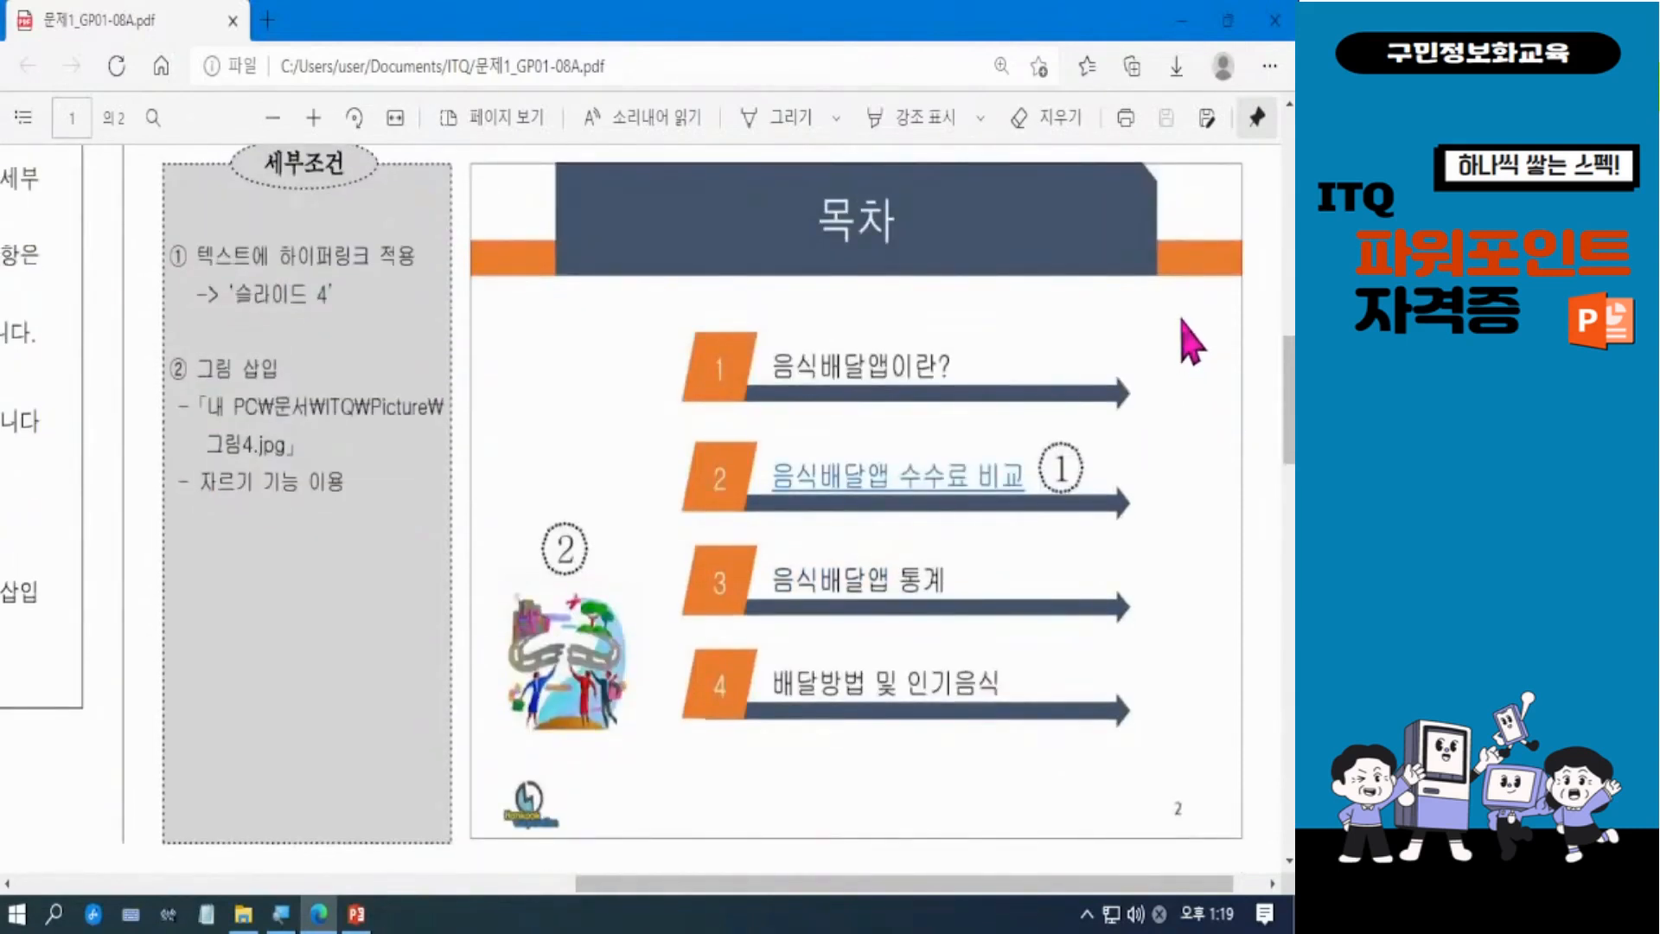
scroll(1285, 382, "up", 1)
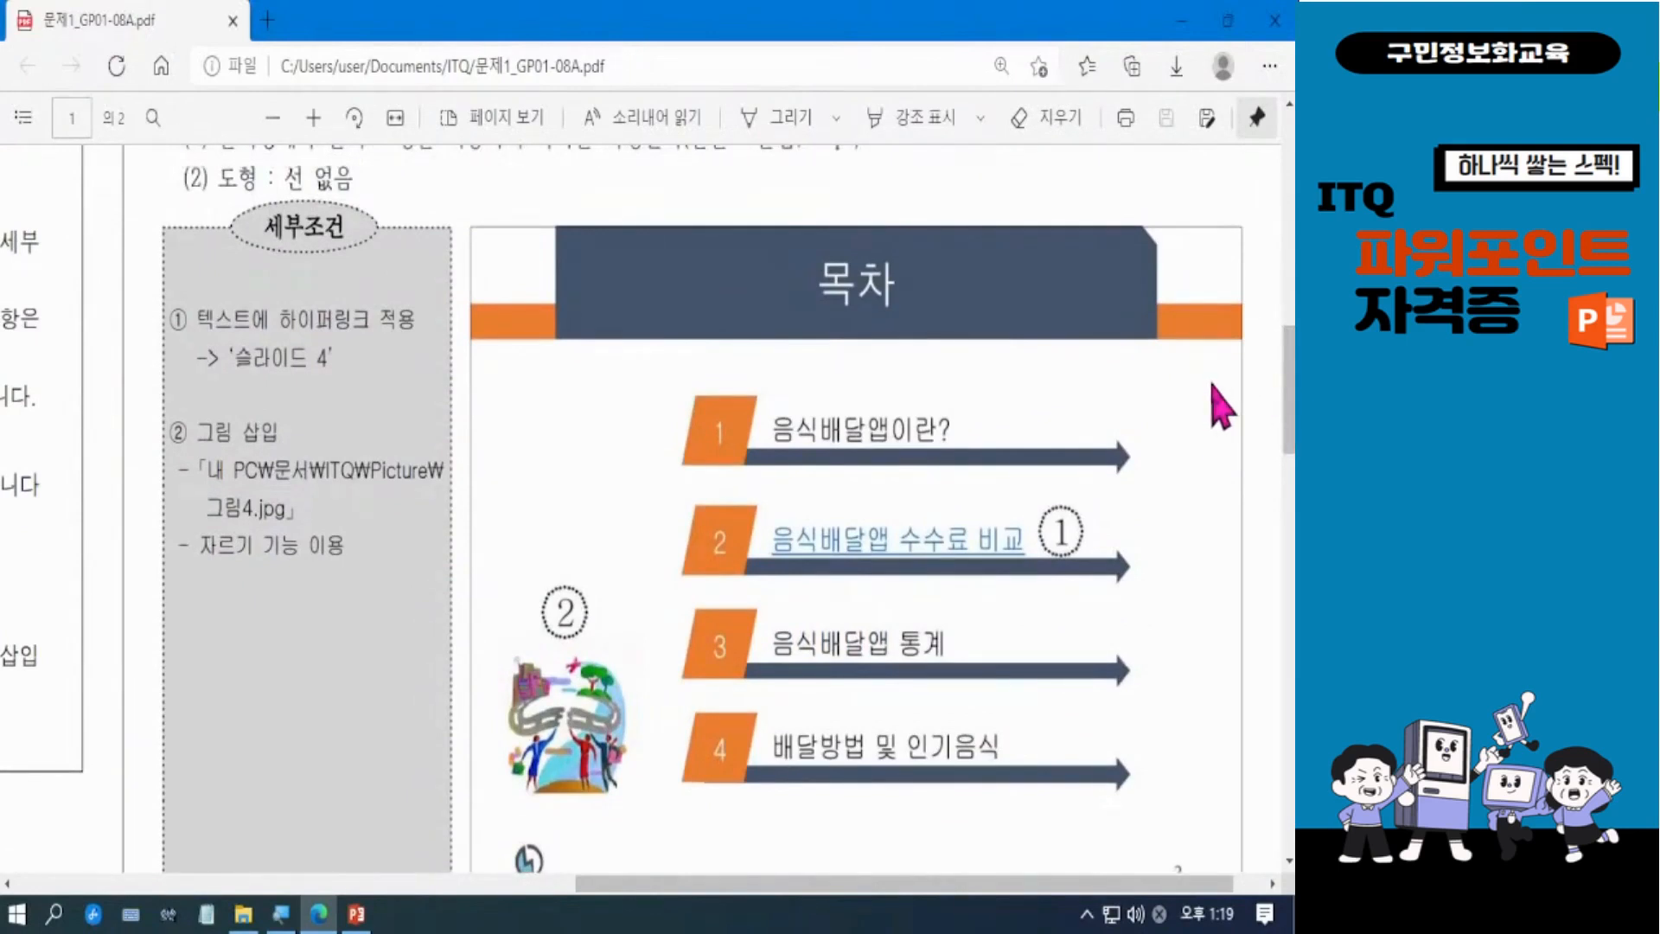
left_click(1181, 31)
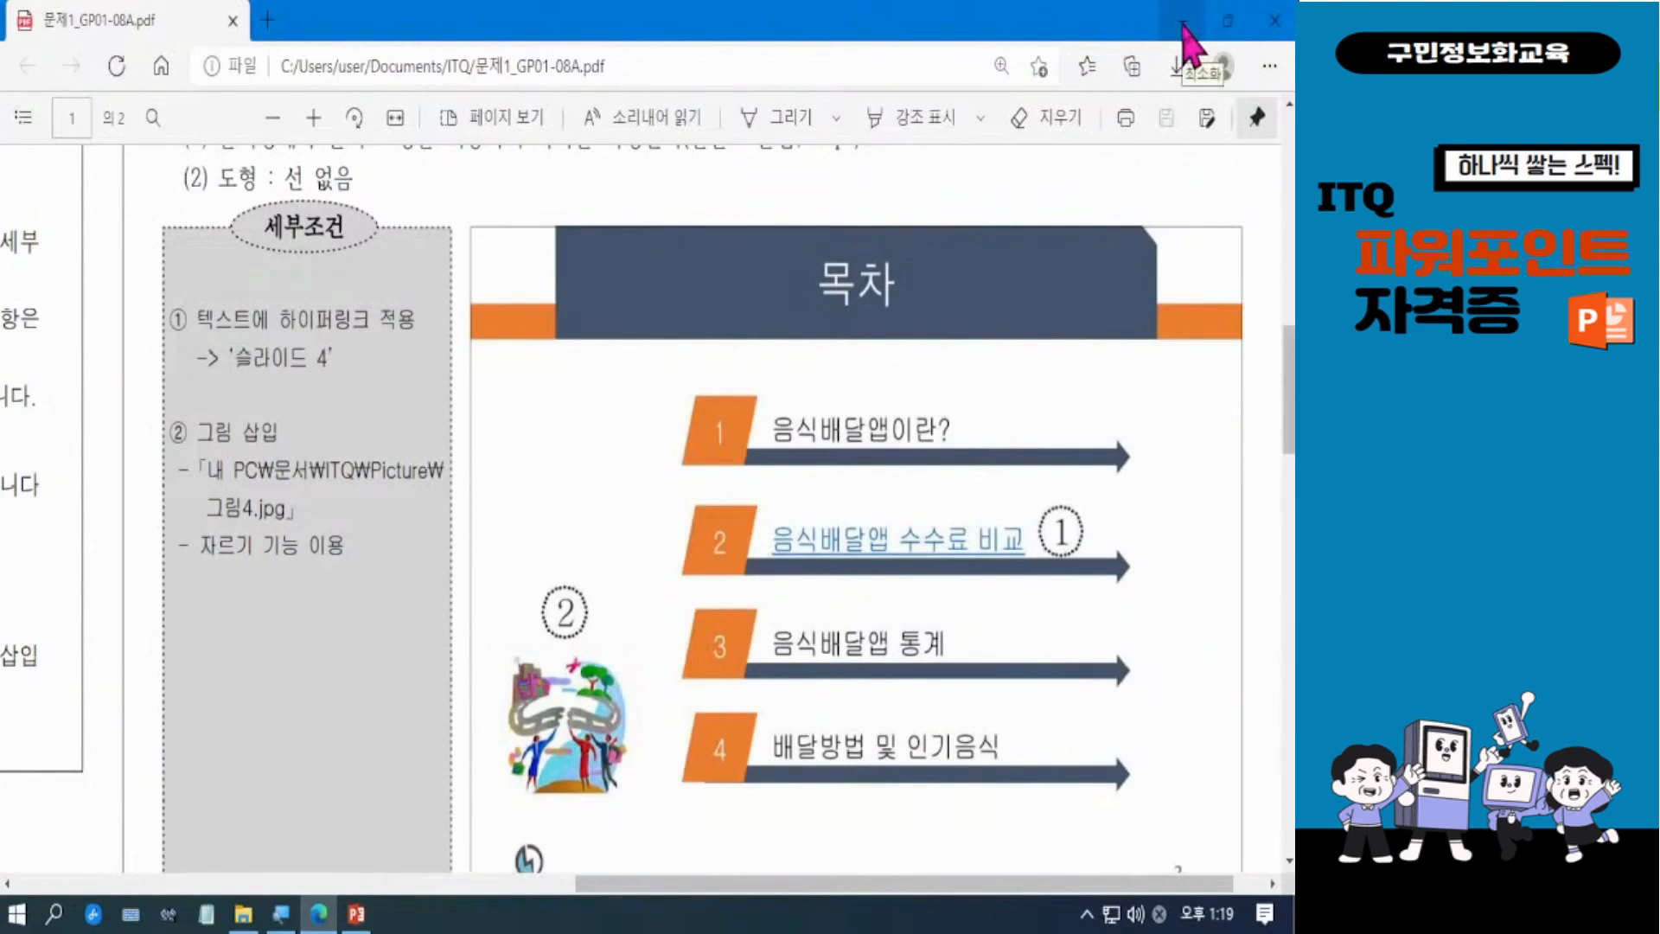
left_click(357, 918)
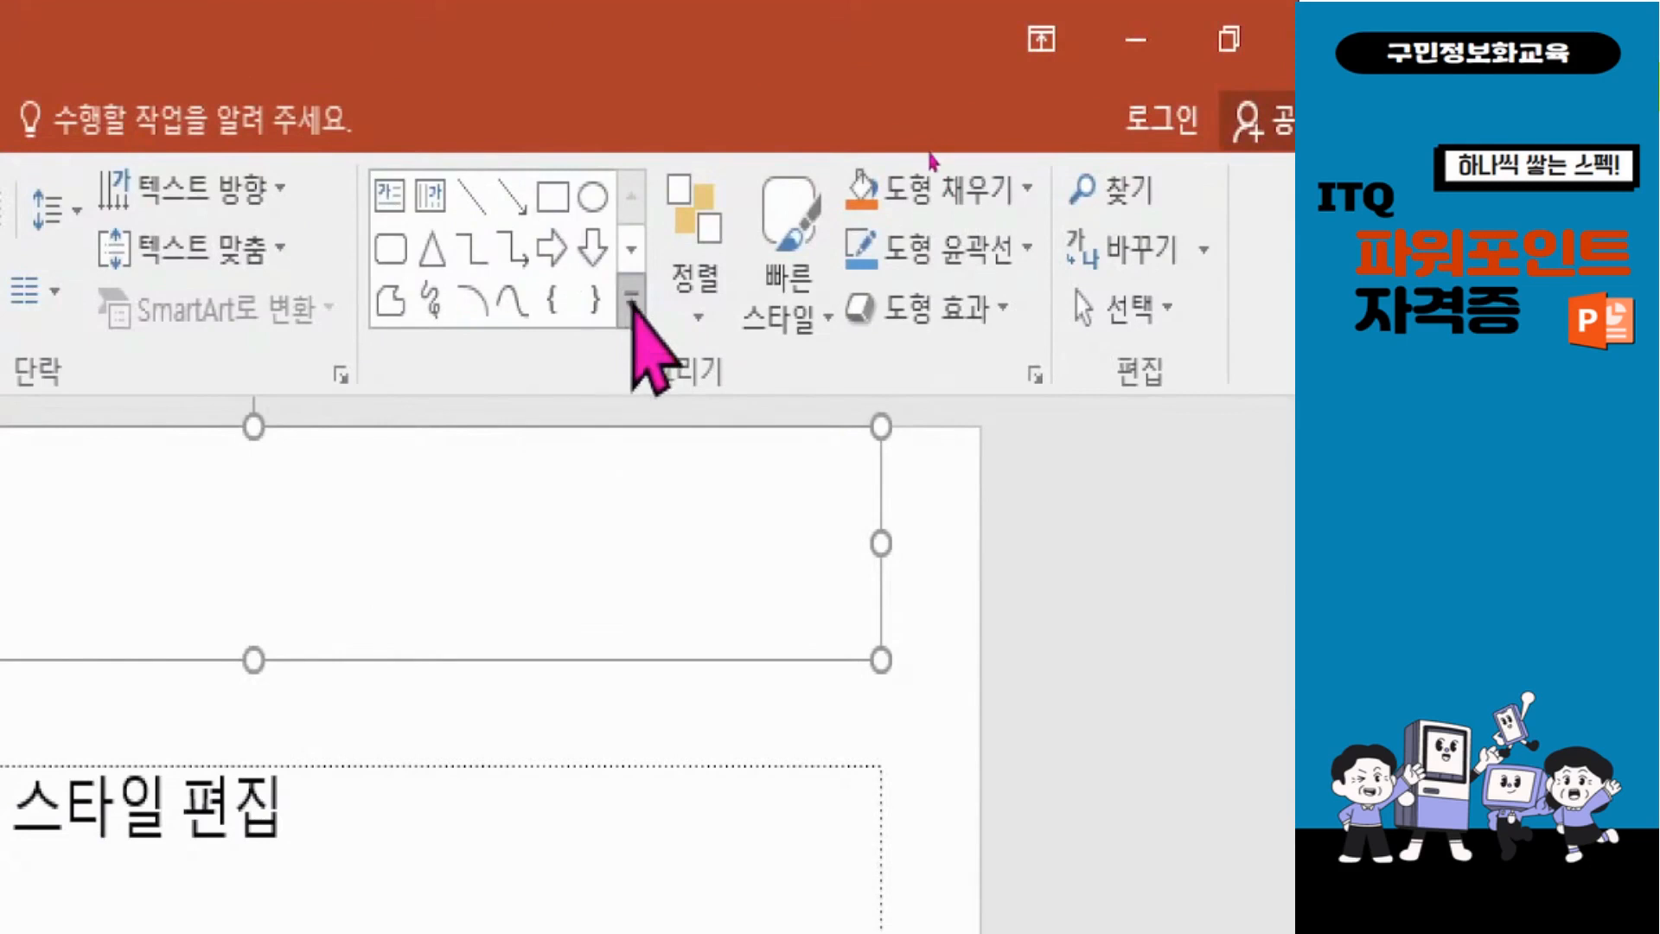
Draw a rectangle bar about 27.52 cm wide across the title placeholder's lower part and reduce its height to about 1.08 cm.
left_click(631, 298)
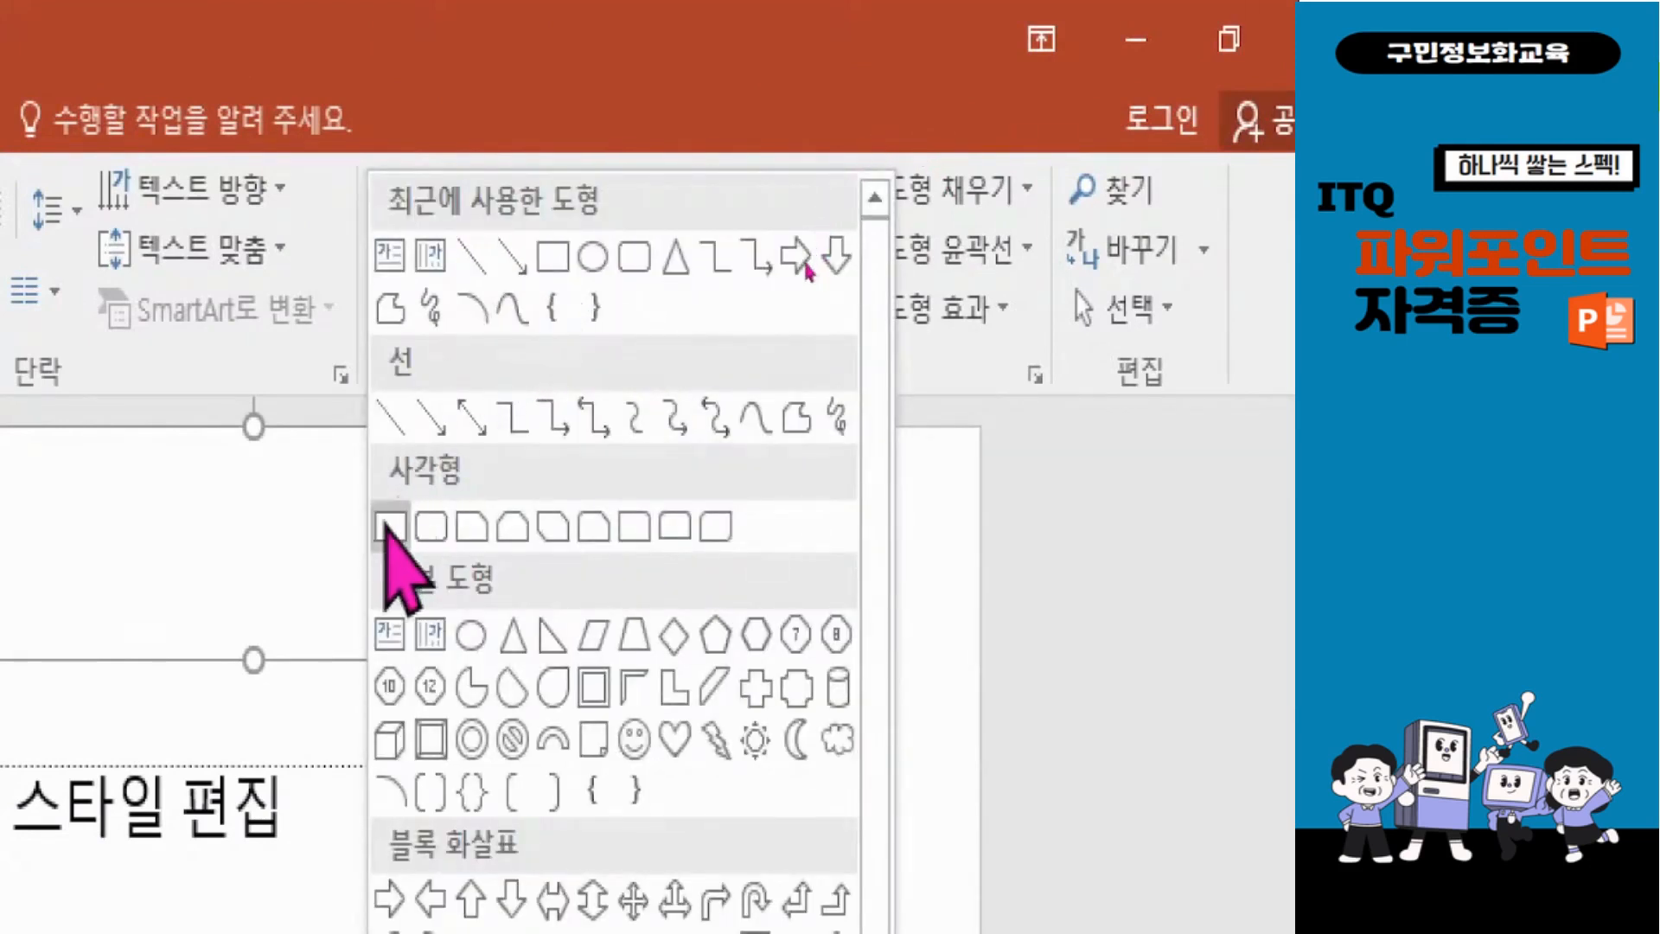
left_click(391, 526)
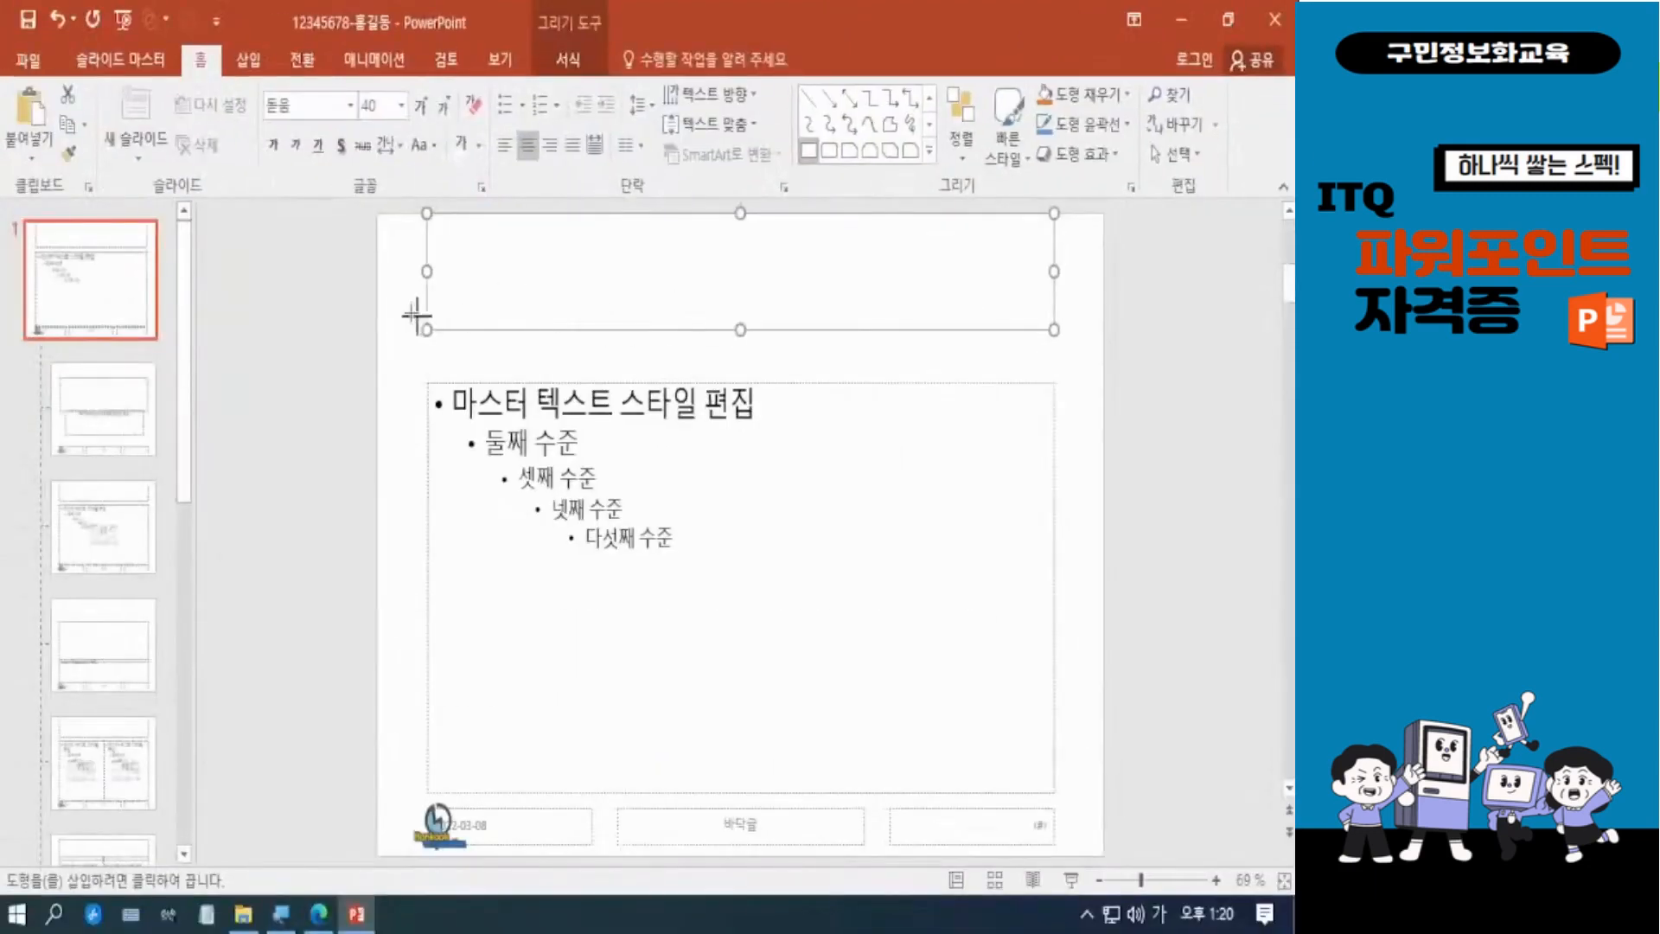
left_click_drag(376, 275, 1098, 330)
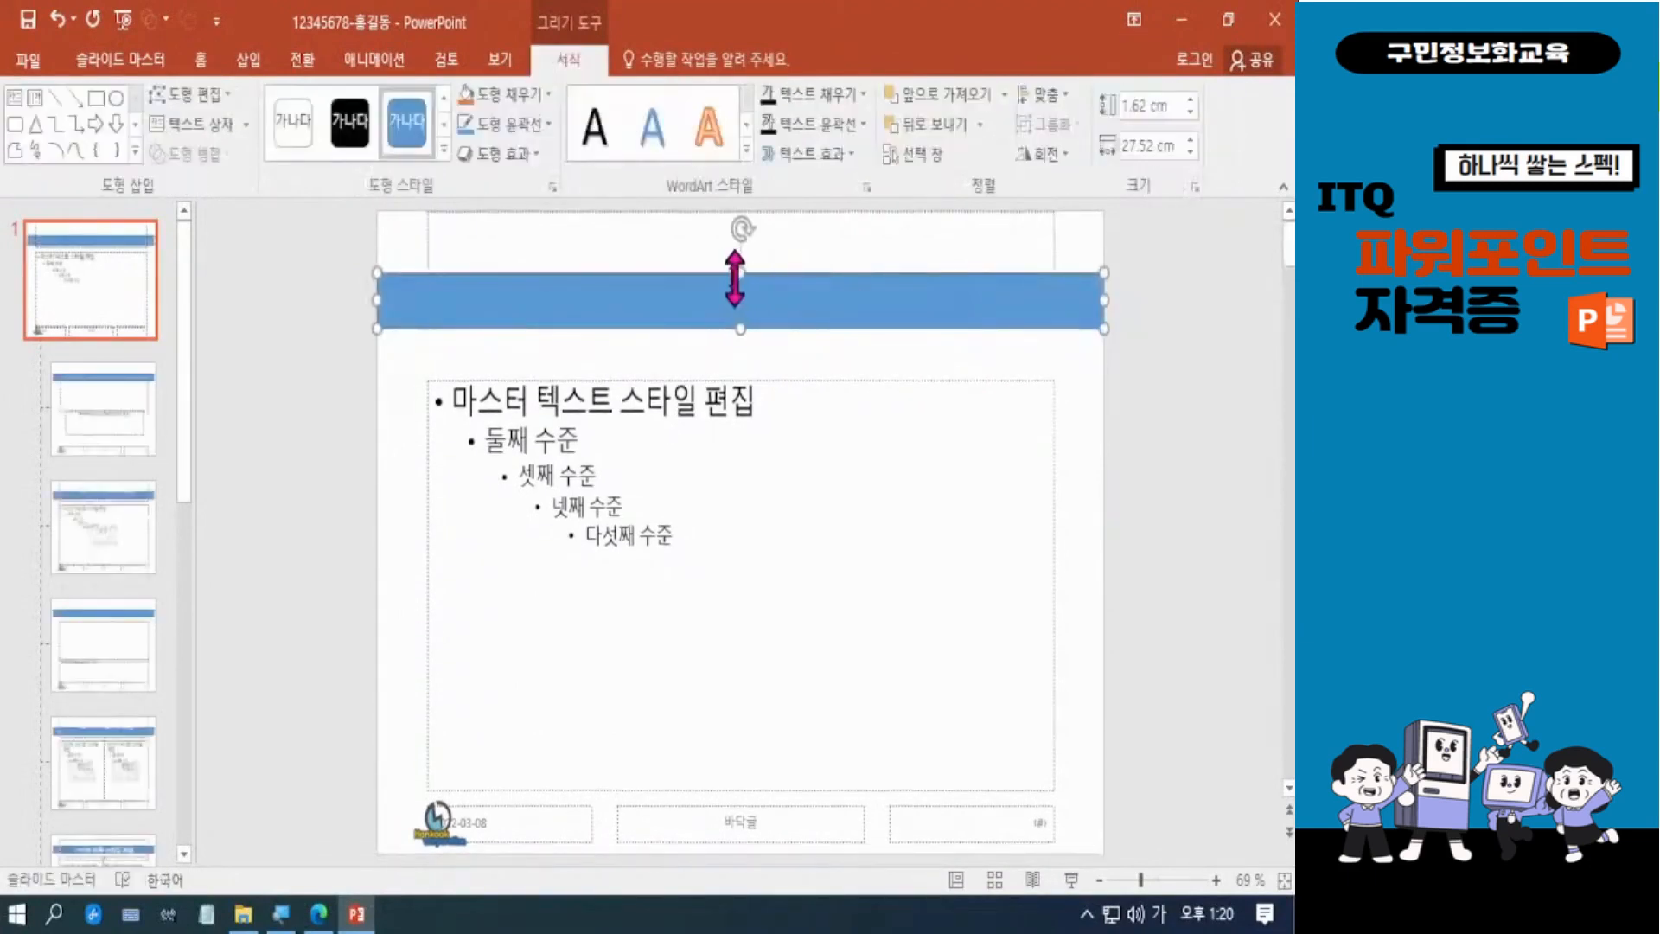
left_click_drag(737, 277, 741, 287)
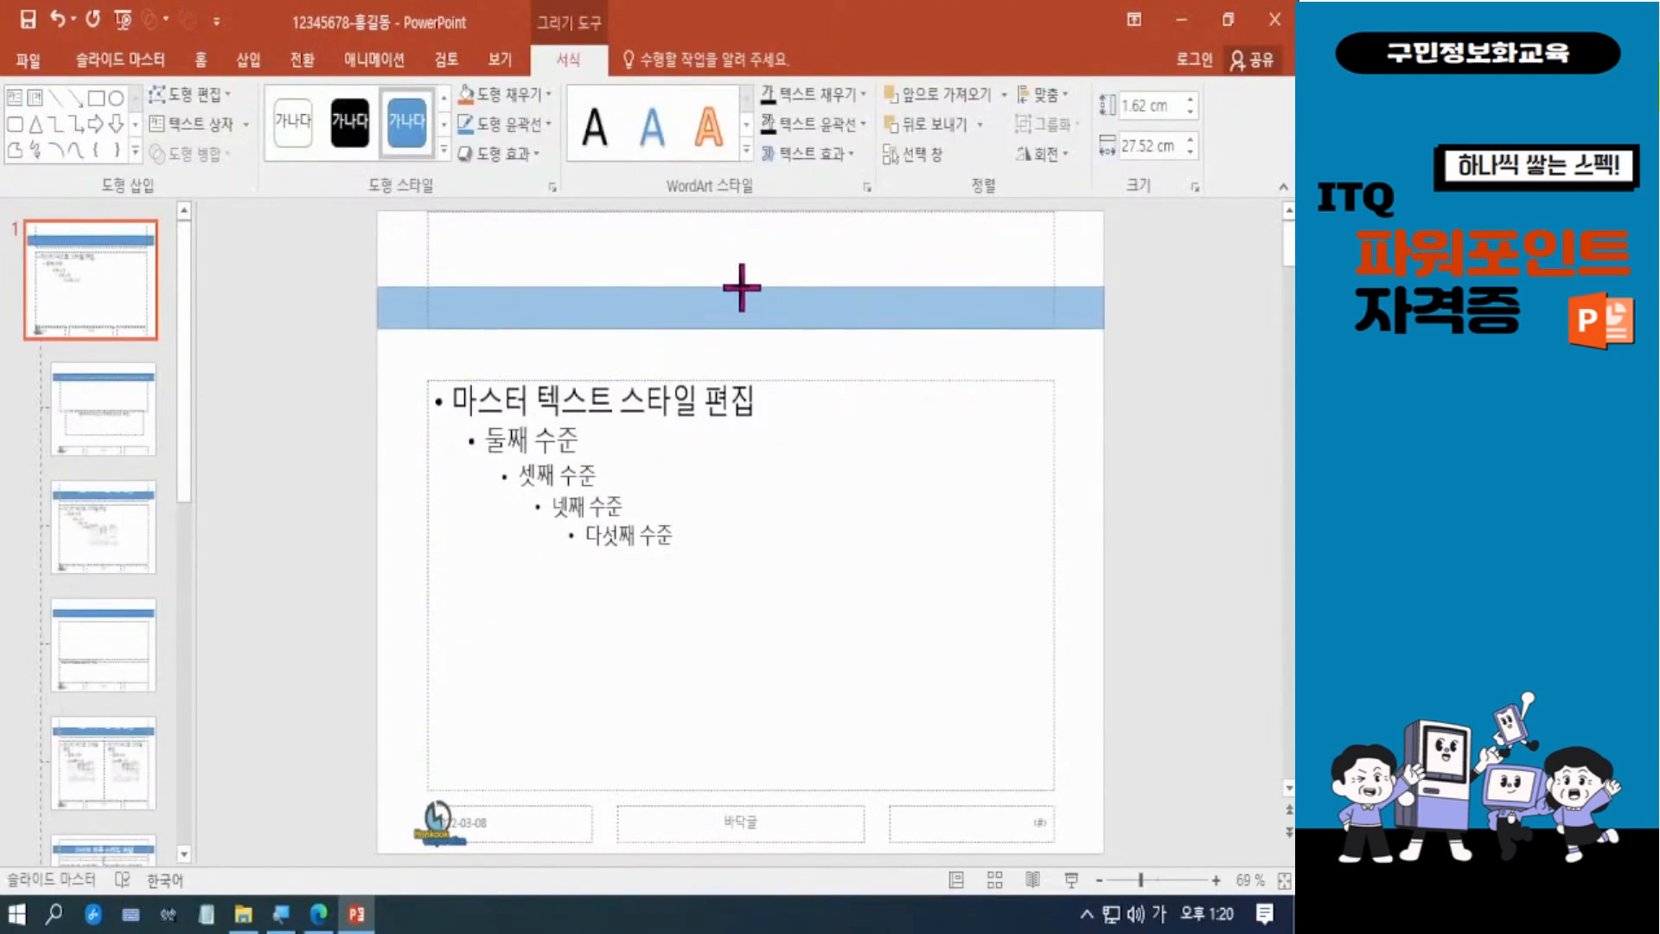
left_click_drag(740, 287, 741, 287)
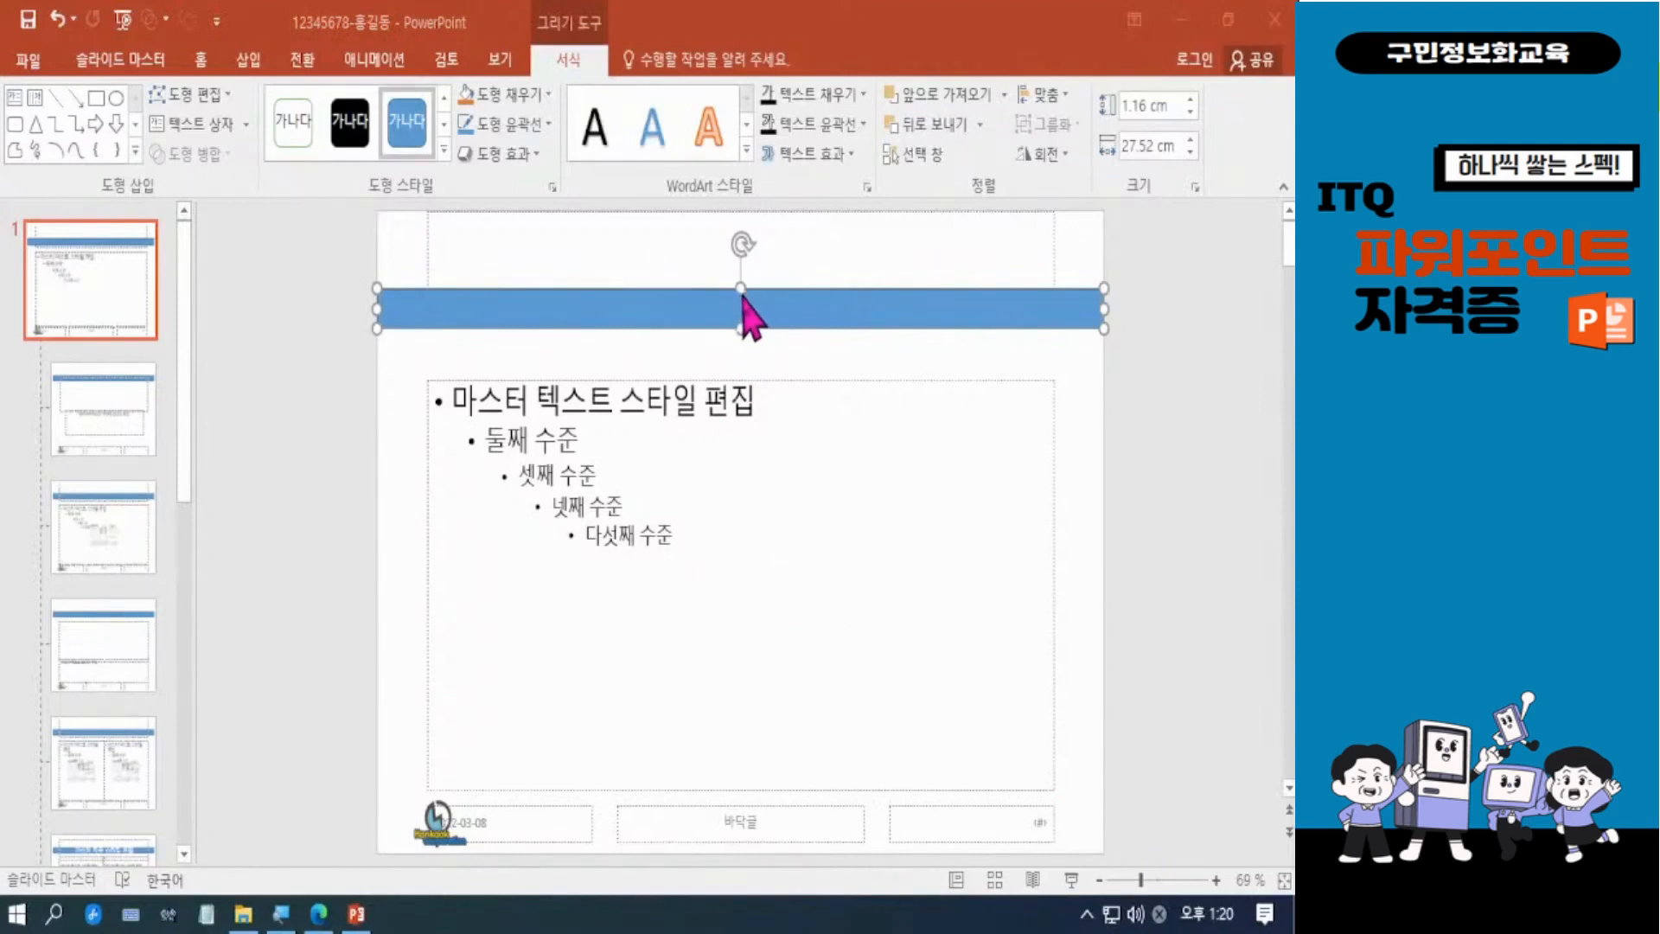
left_click_drag(740, 294, 739, 292)
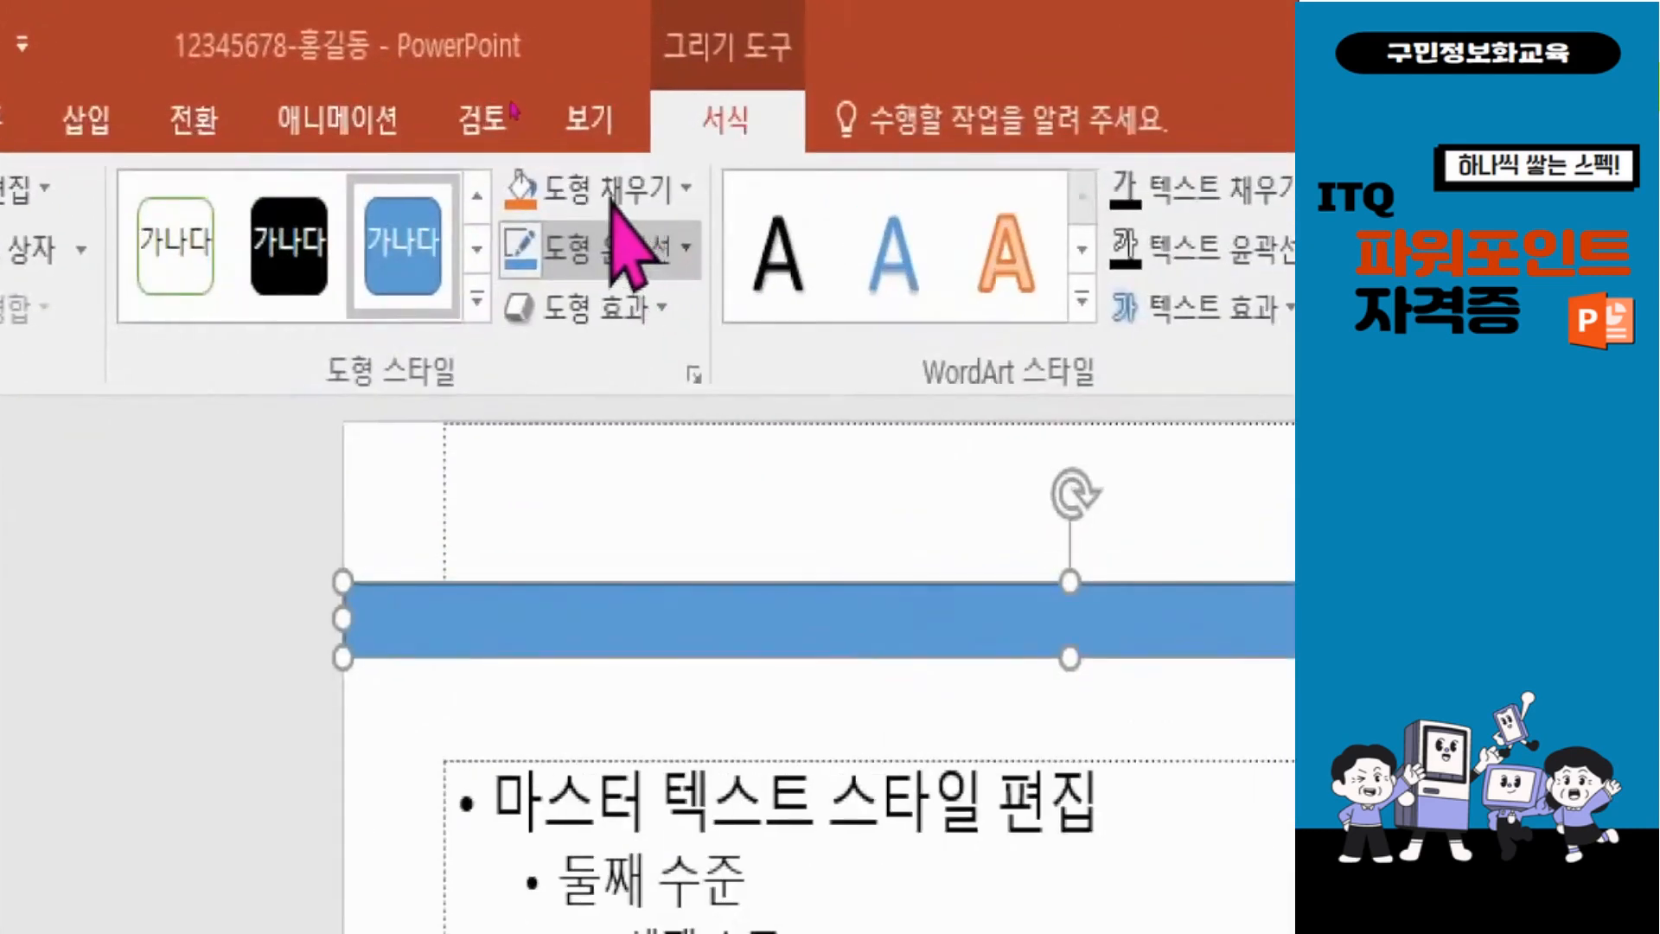
Fill the bar across the title area with theme orange and remove its outline (윤곽선 없음).
left_click(683, 187)
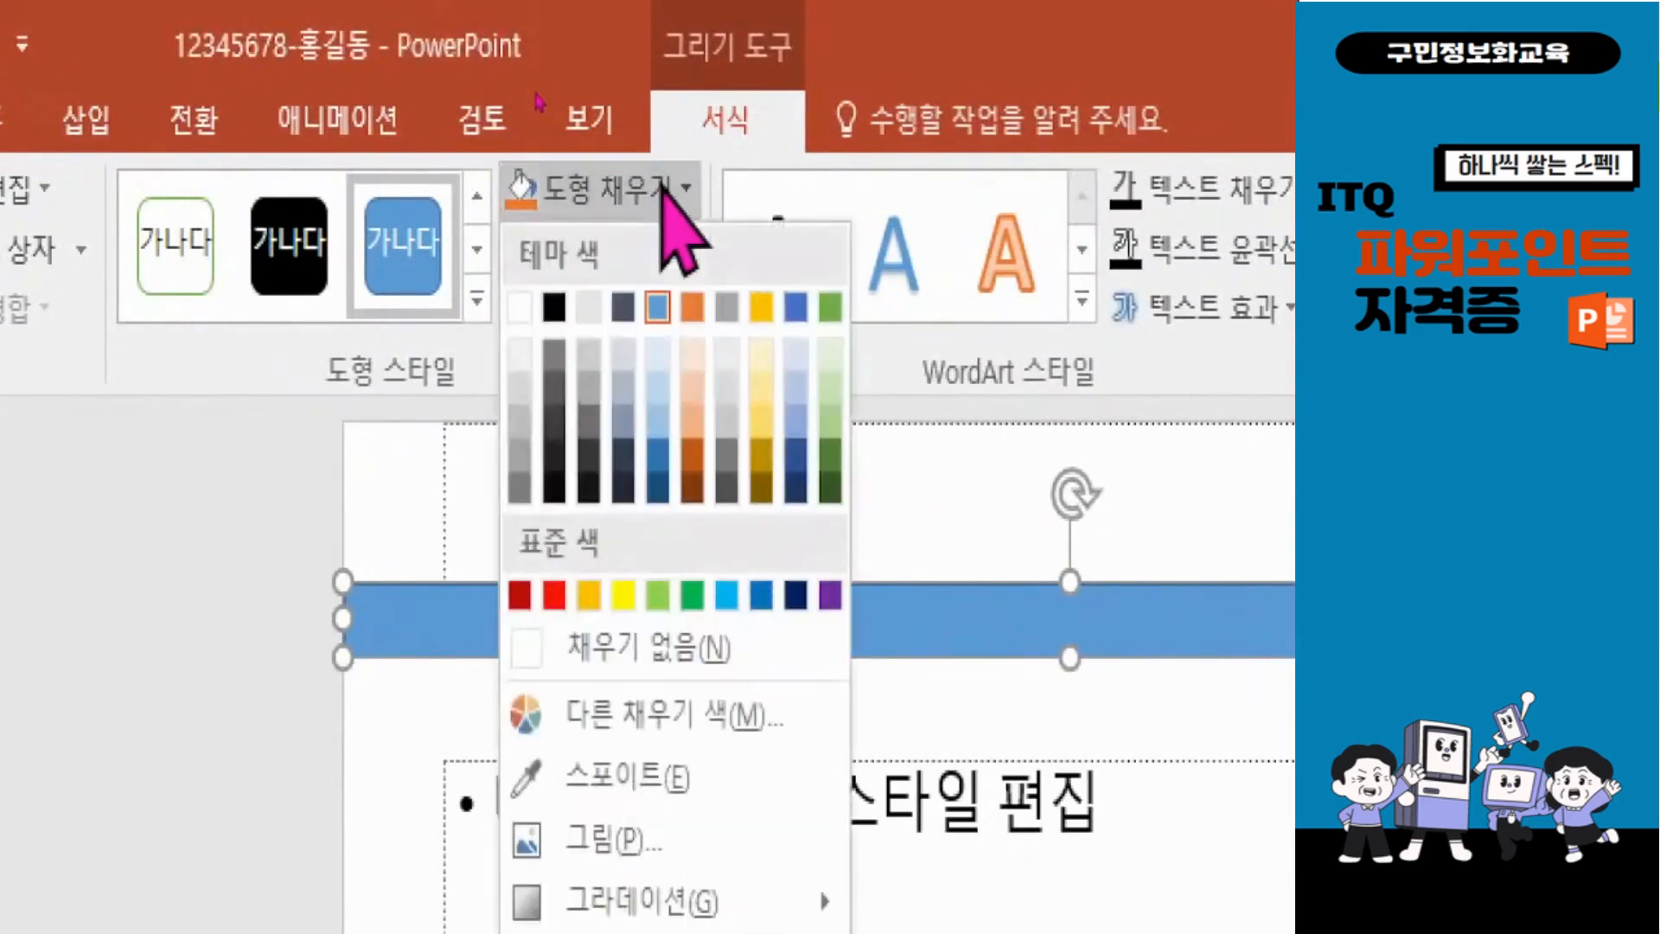
left_click(691, 307)
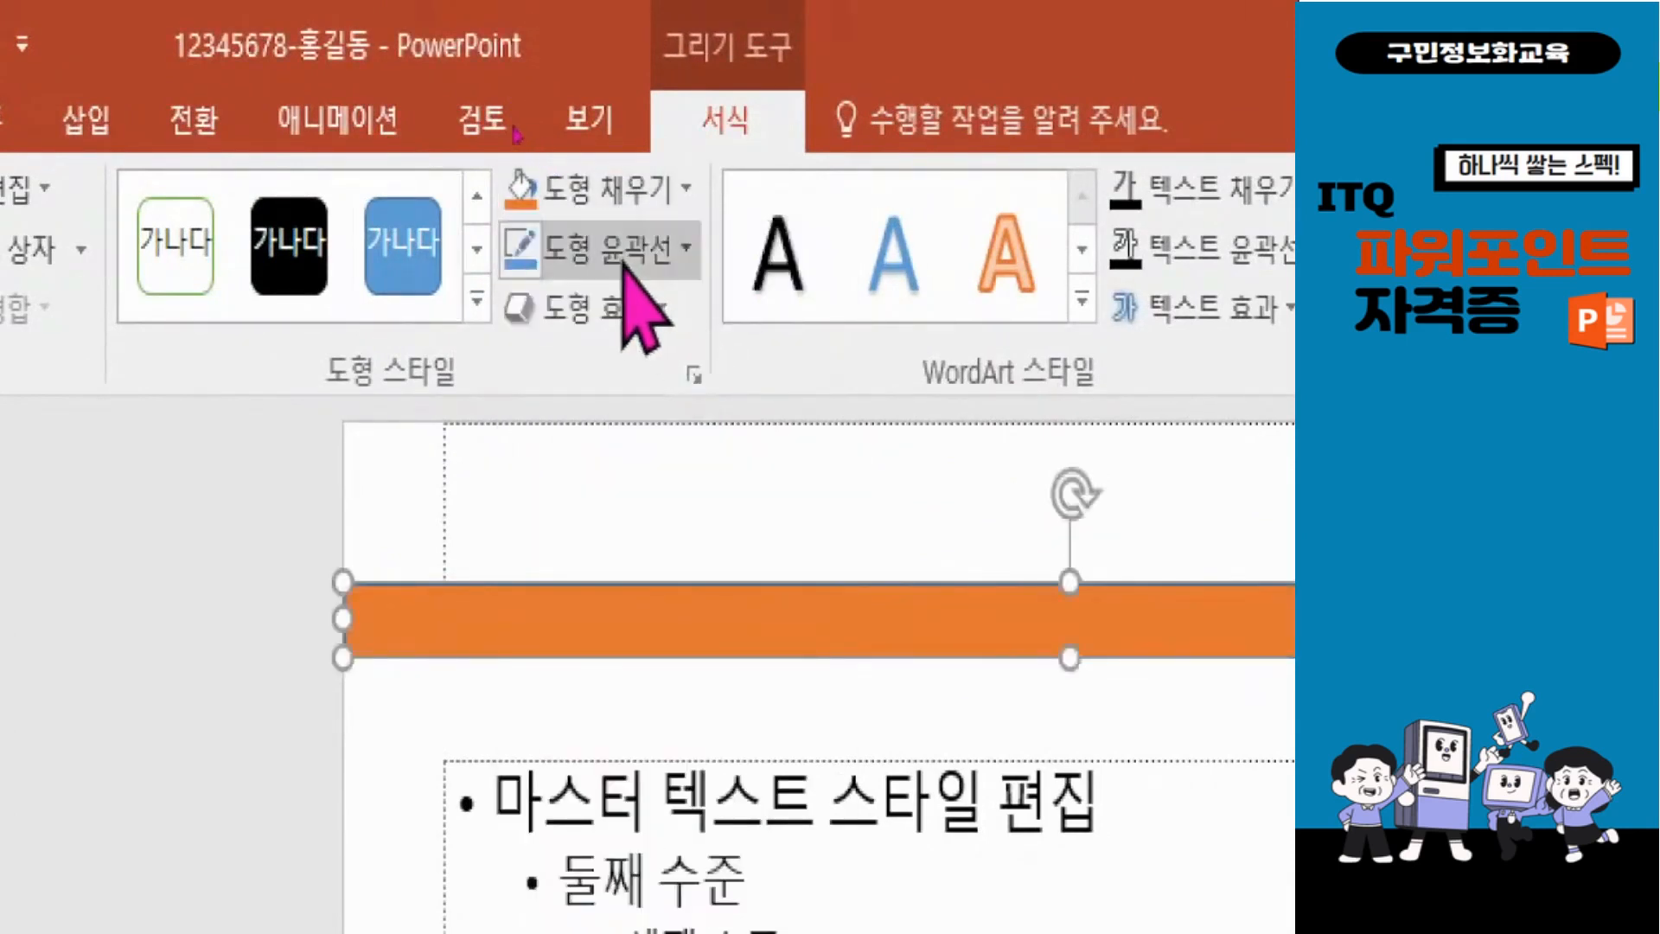
left_click(609, 248)
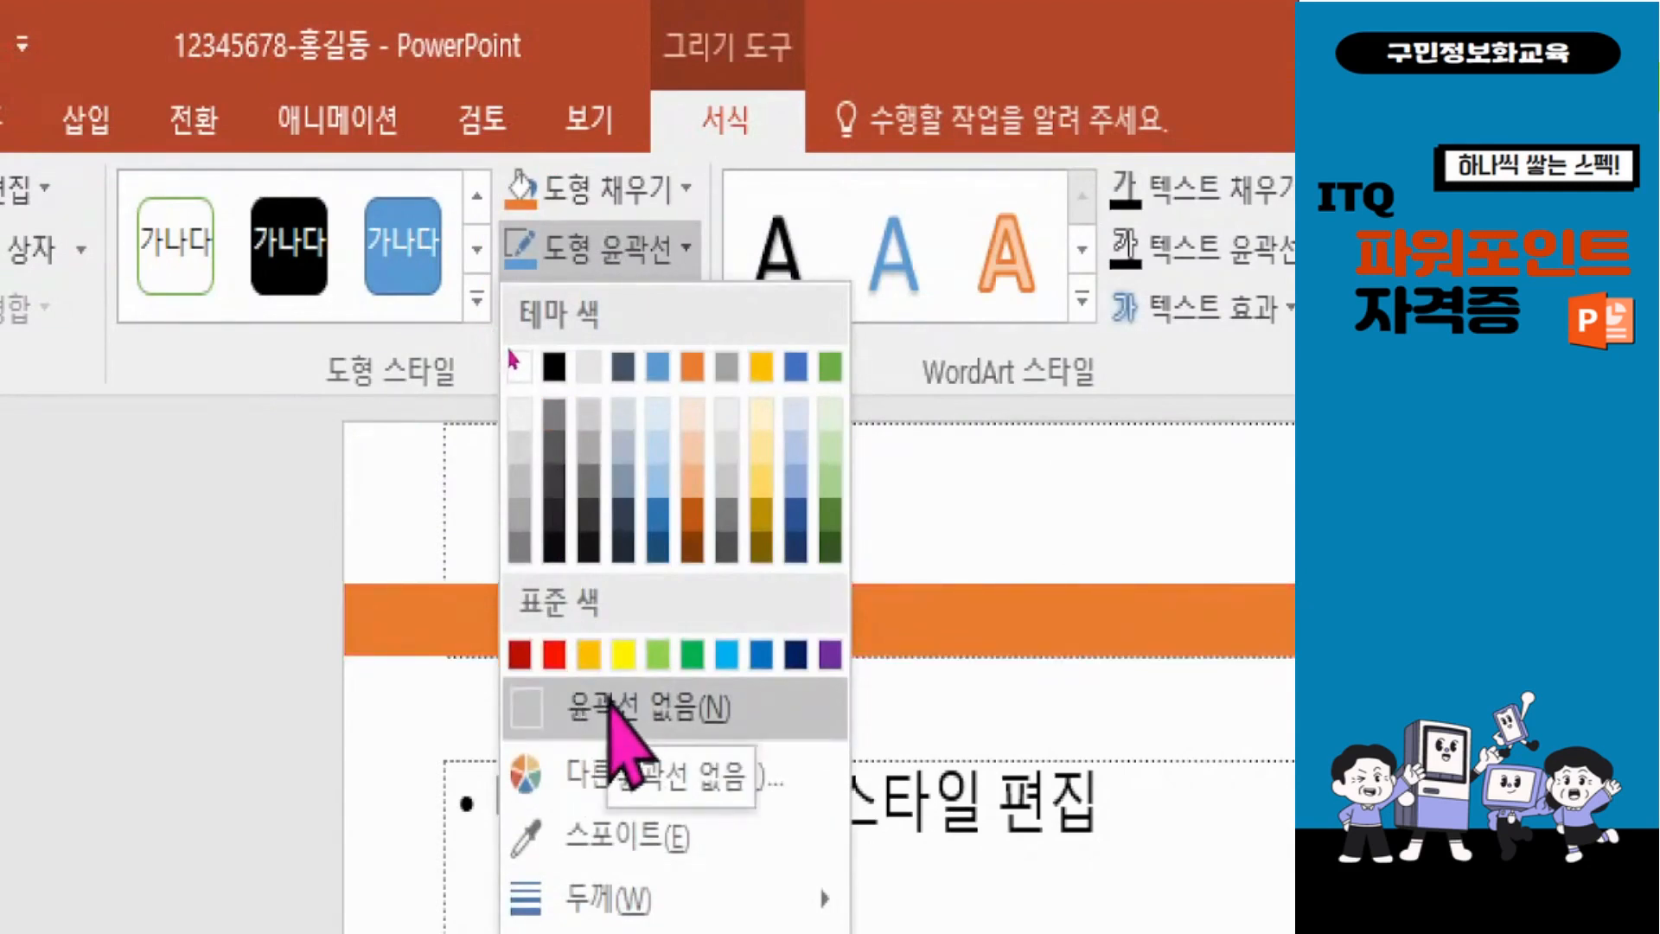
left_click(611, 705)
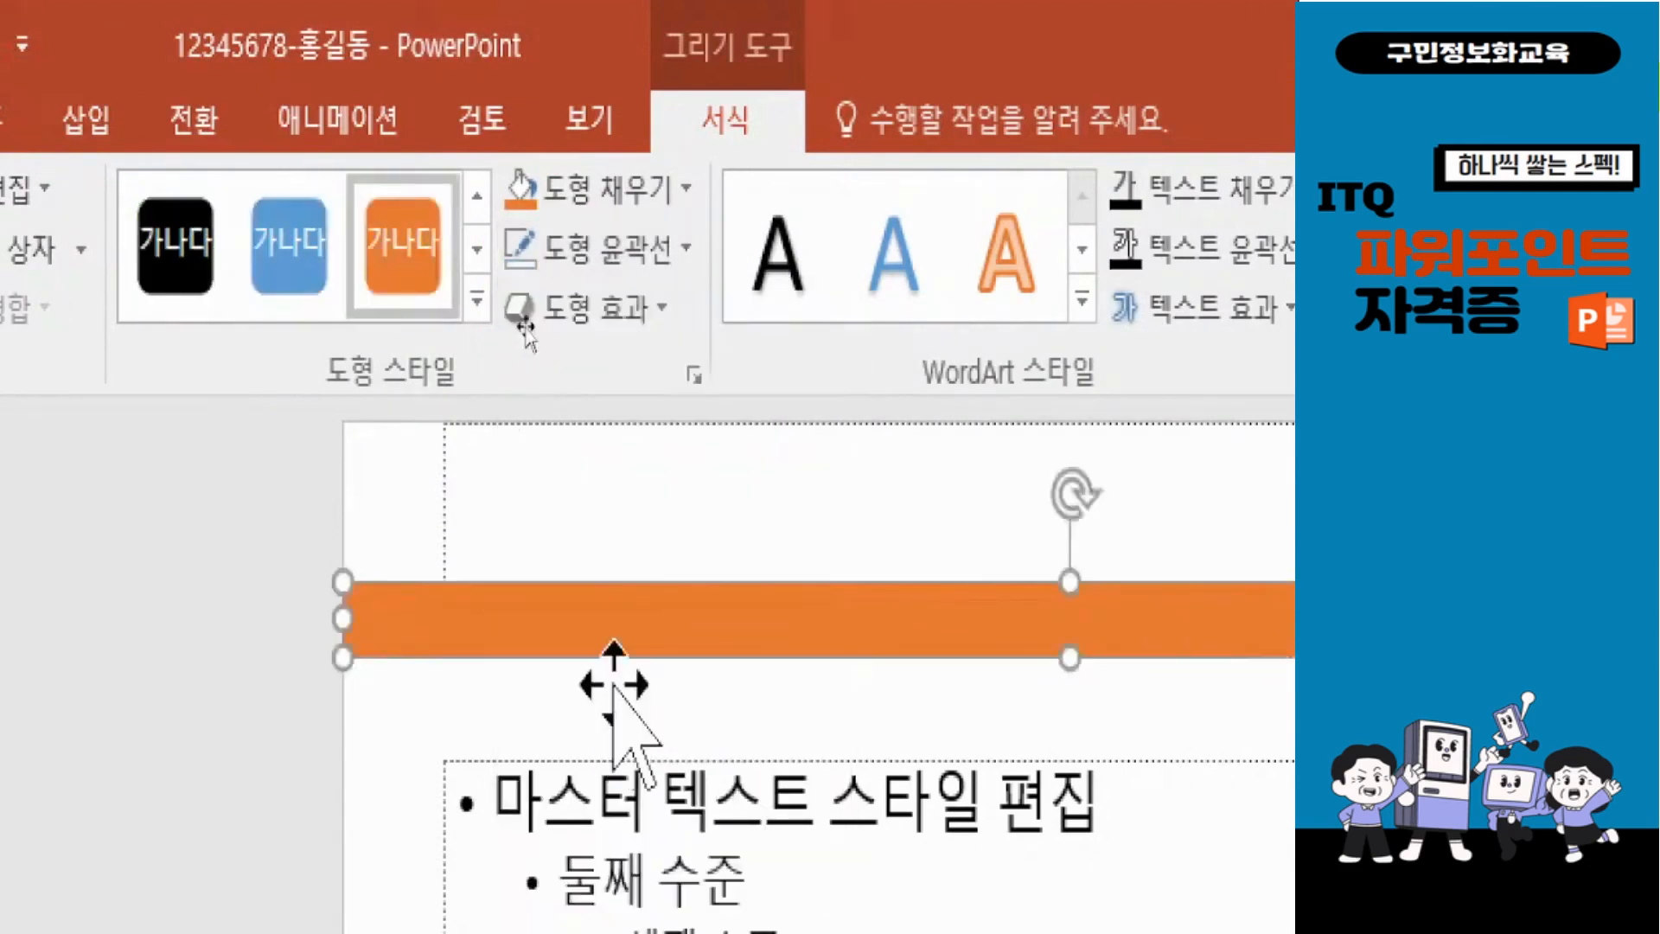
left_click(245, 667)
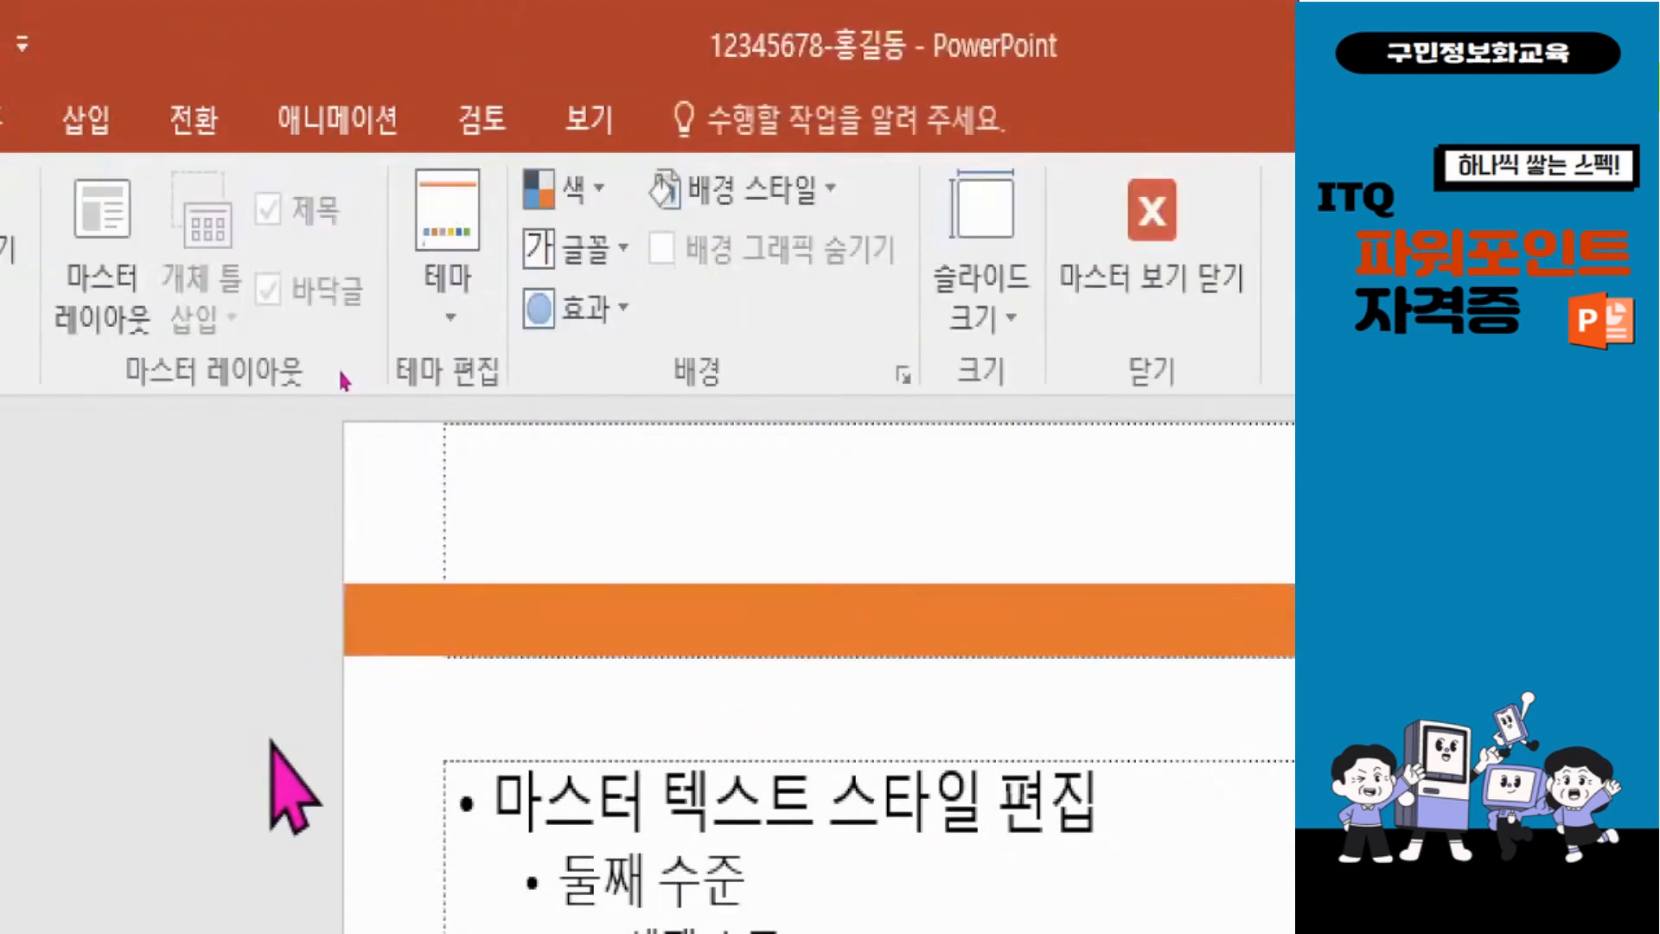
Set the orange bar's formatting as the default for new shapes (기본 도형으로 설정).
left_click(794, 629)
double_click(794, 630)
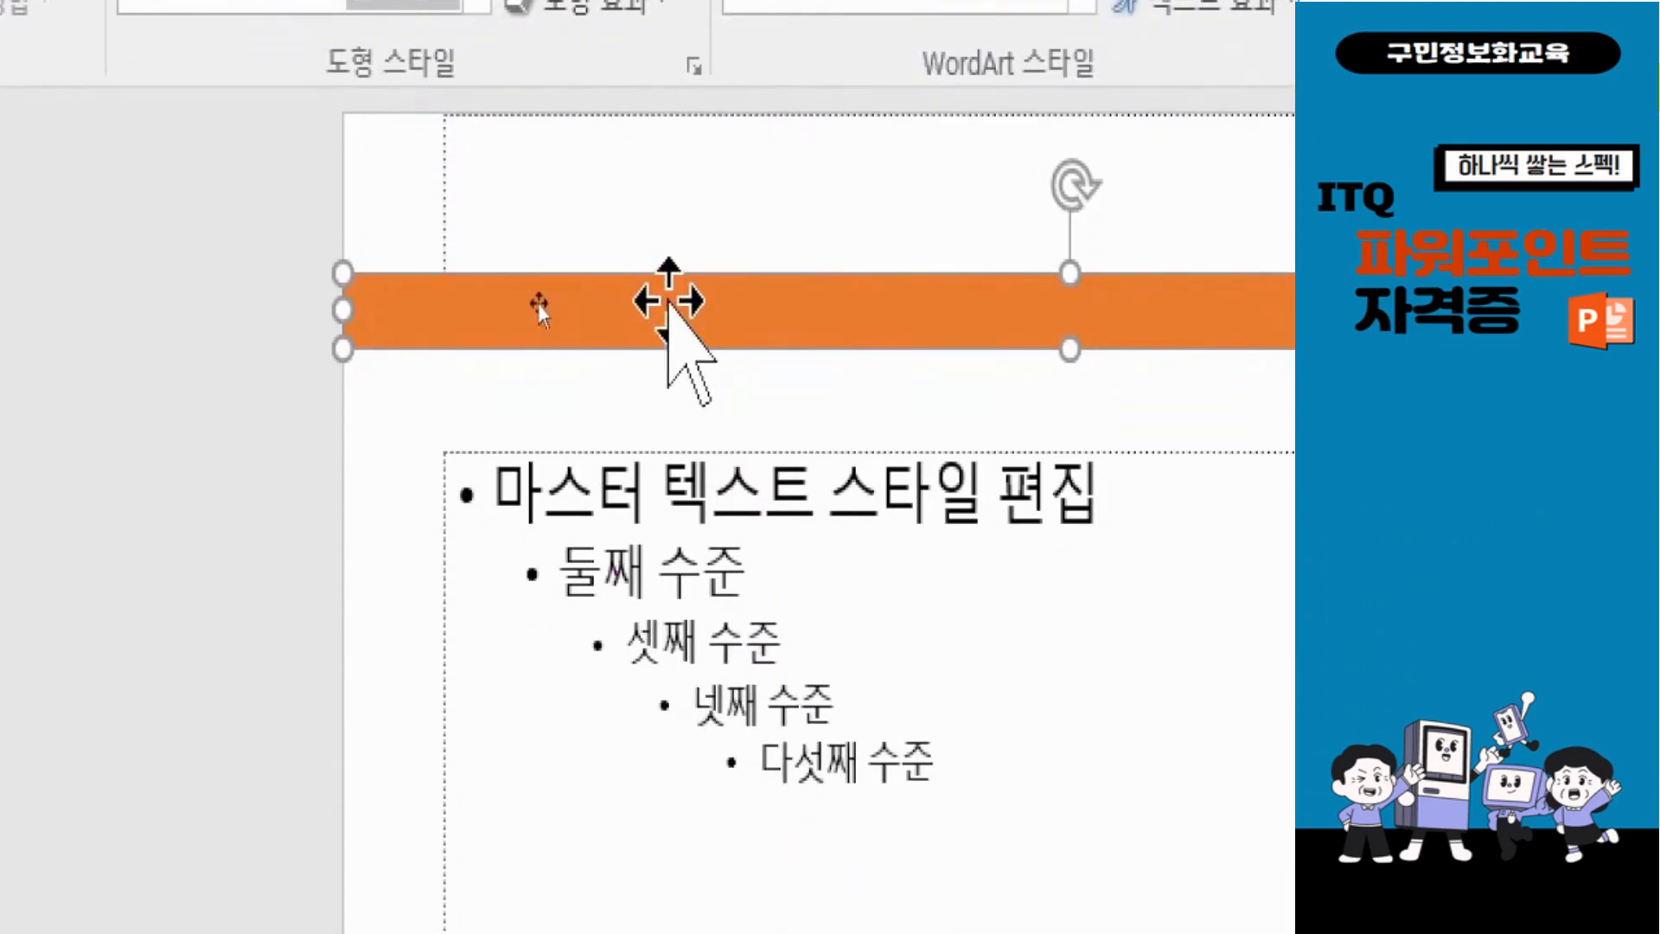
right_click(638, 304)
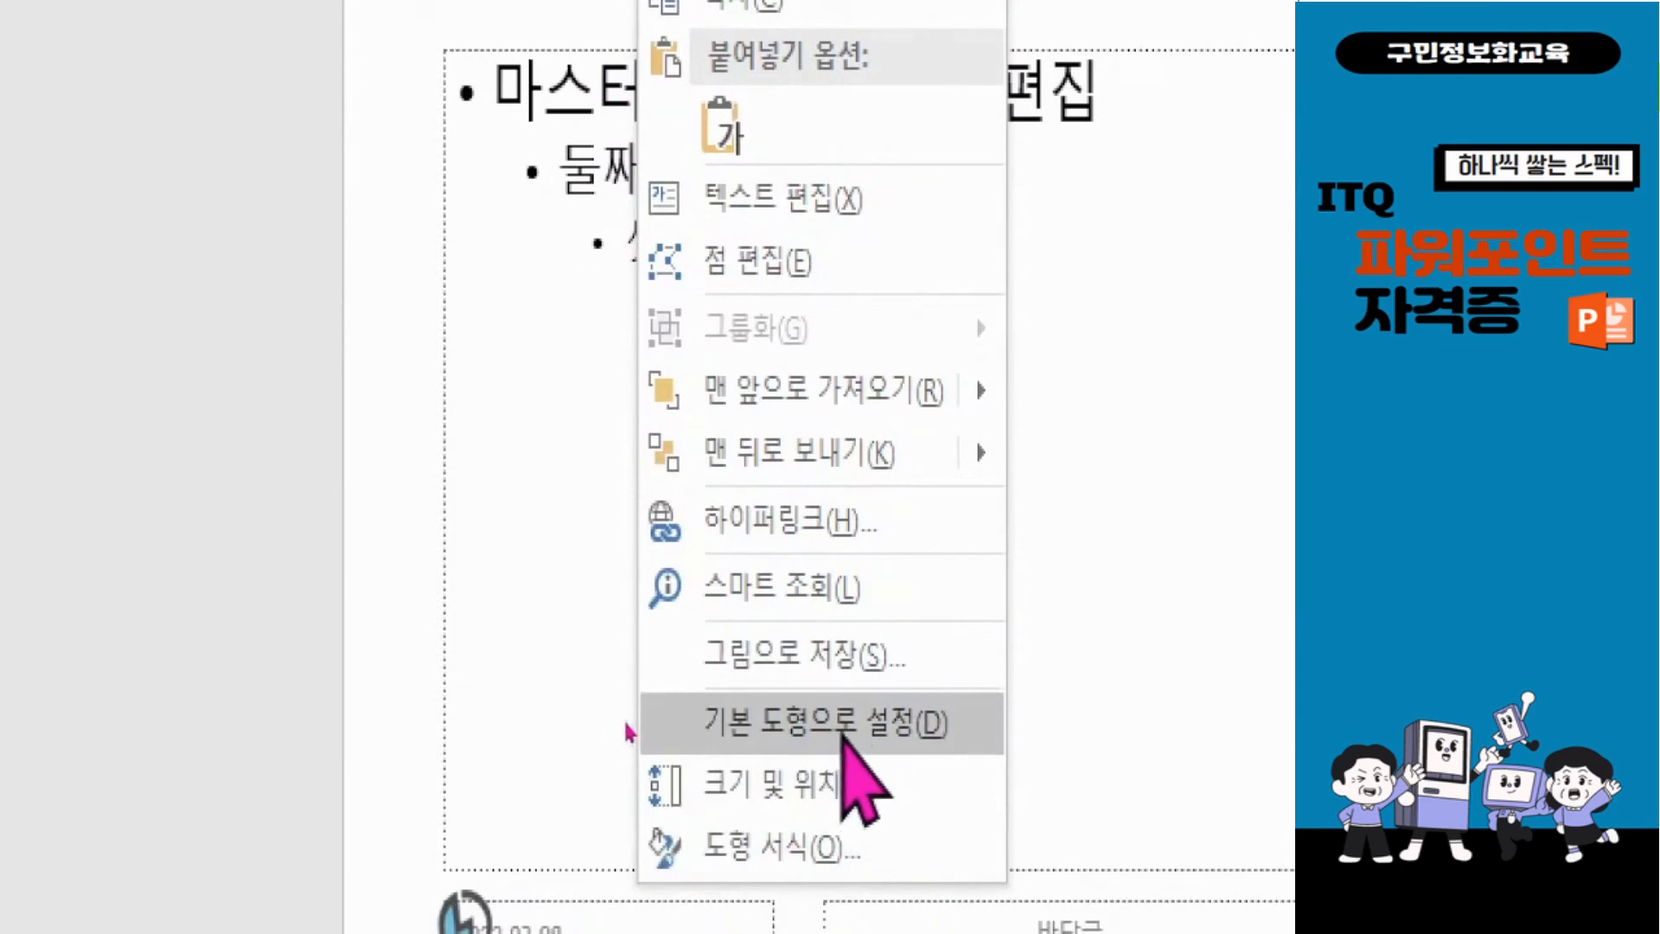
left_click(843, 735)
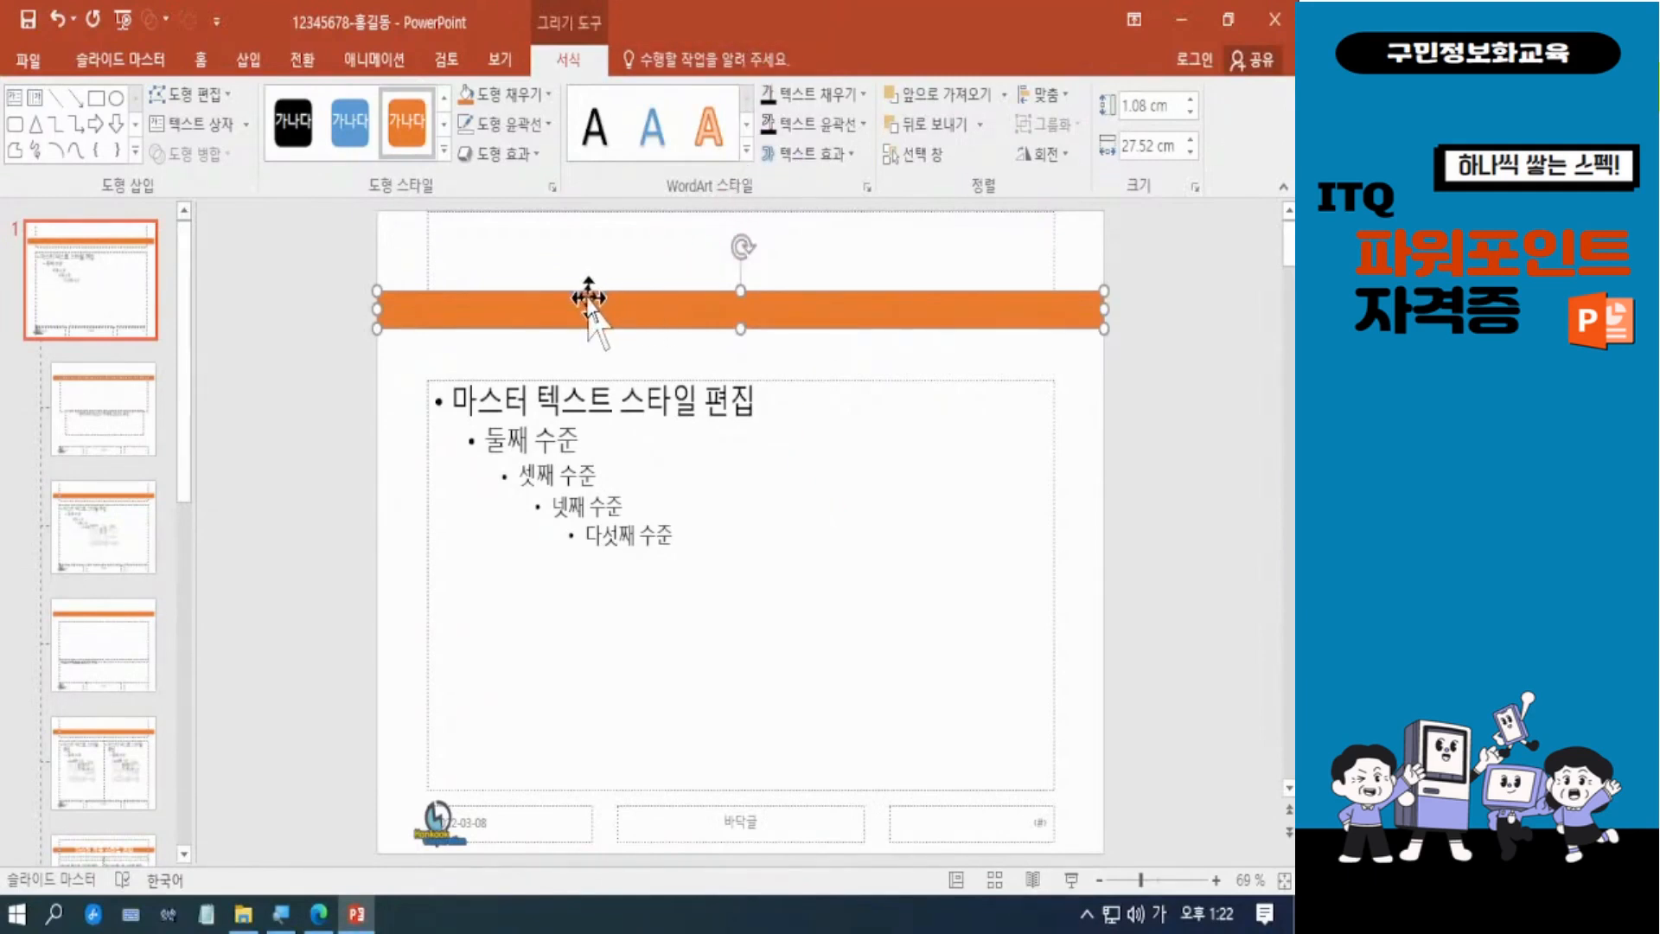
Switch to the exam PDF to check the dark title shape over the orange bar, and return to PowerPoint.
left_click(319, 914)
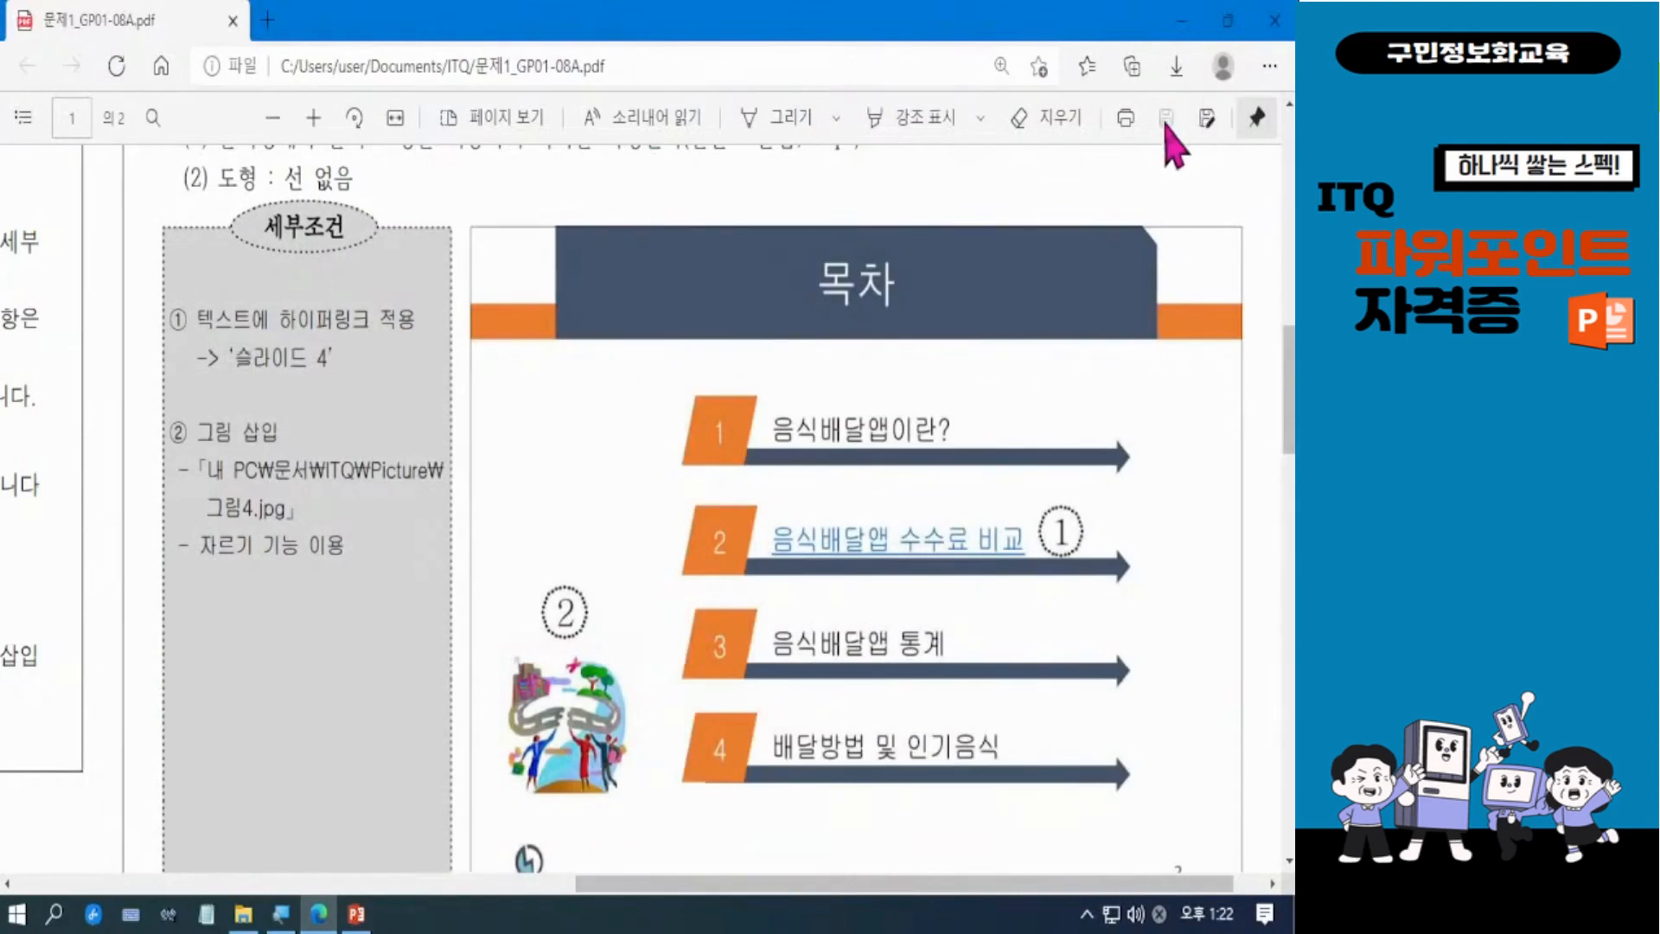
left_click(1182, 20)
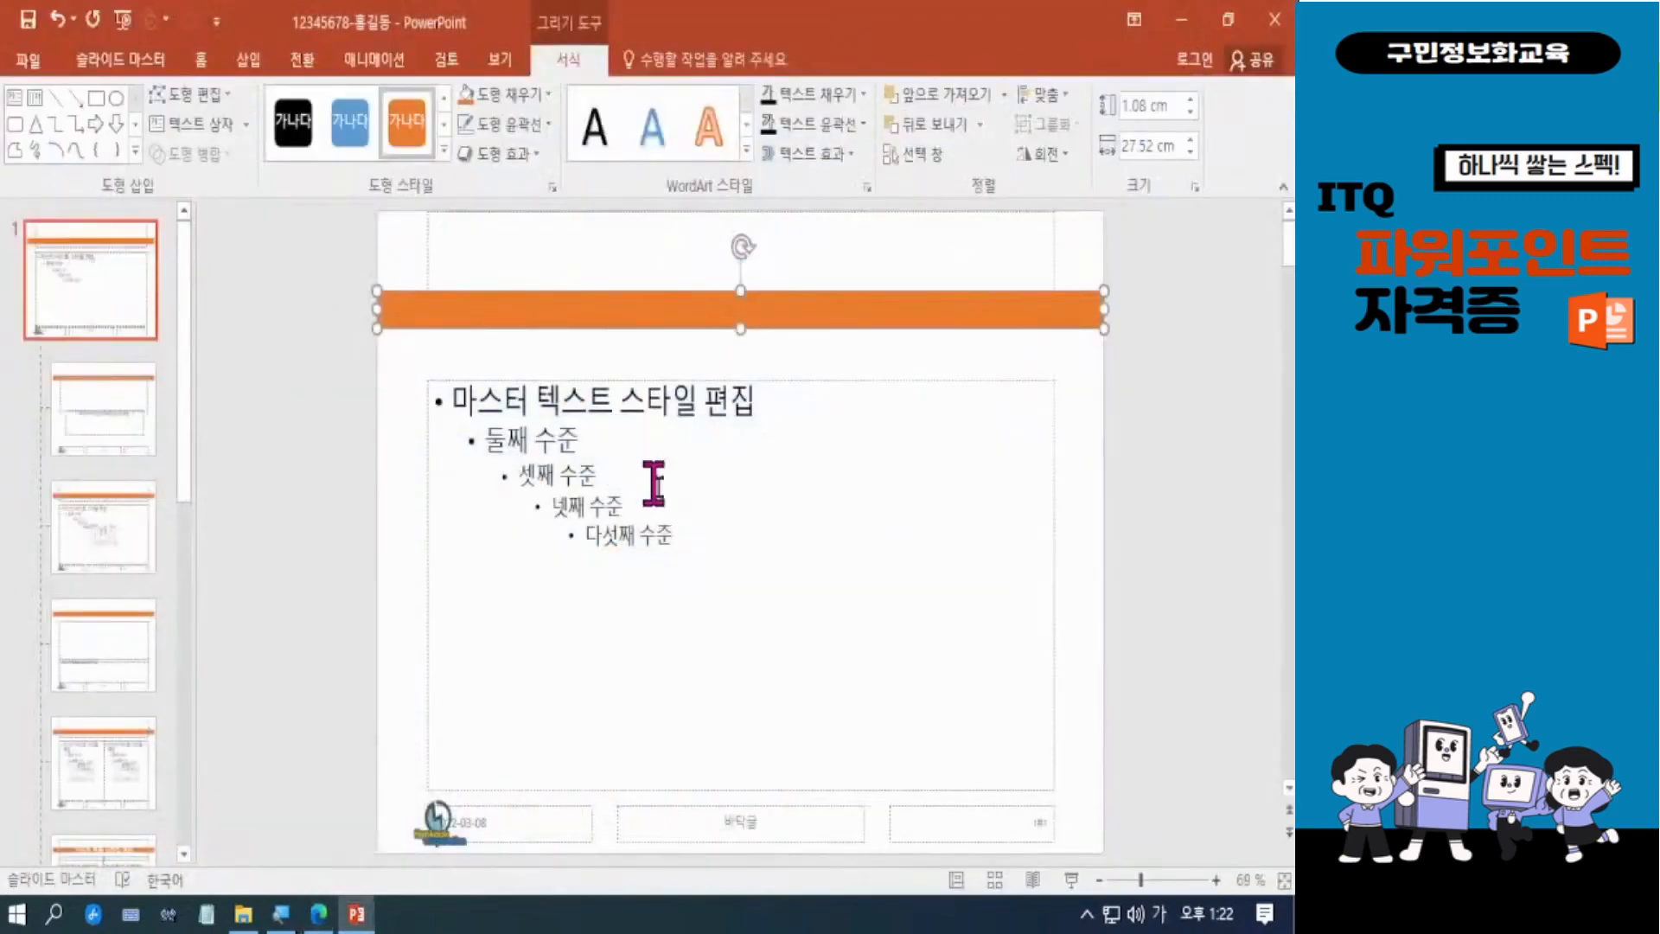
Draw a snip-single-corner rectangle about 21.01 × 3.16 cm over the orange bar in the title area and fill it dark blue-gray.
mouse_move(822, 309)
left_mouse_down()
mouse_move(837, 329)
mouse_move(816, 307)
left_mouse_up()
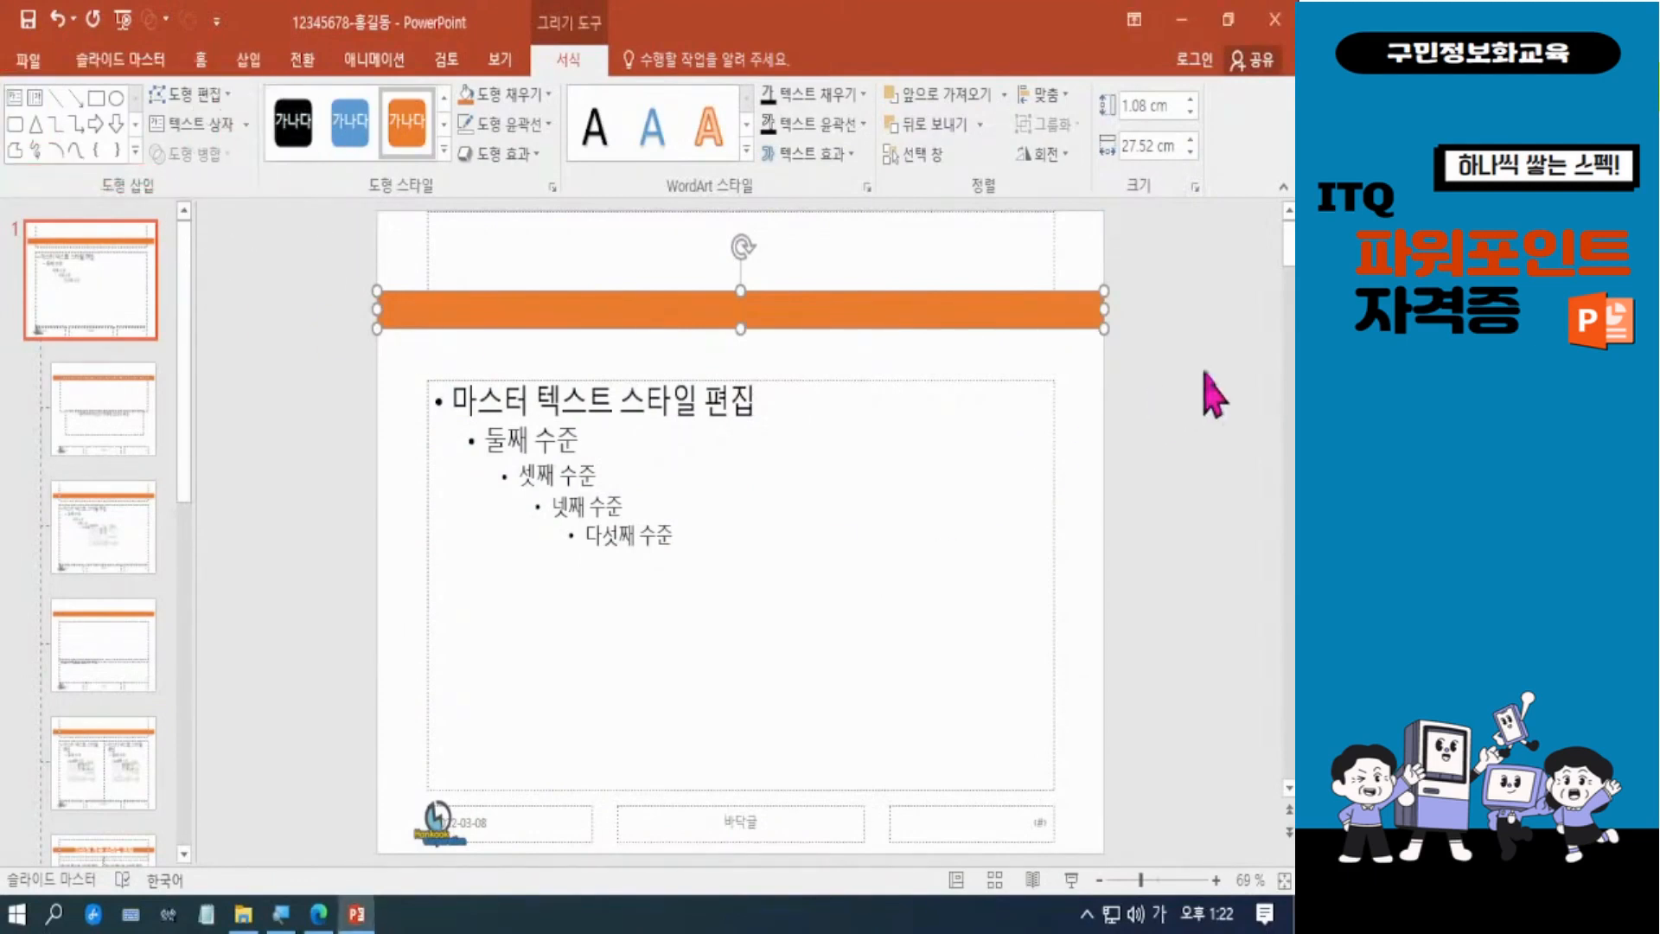
left_click(1161, 403)
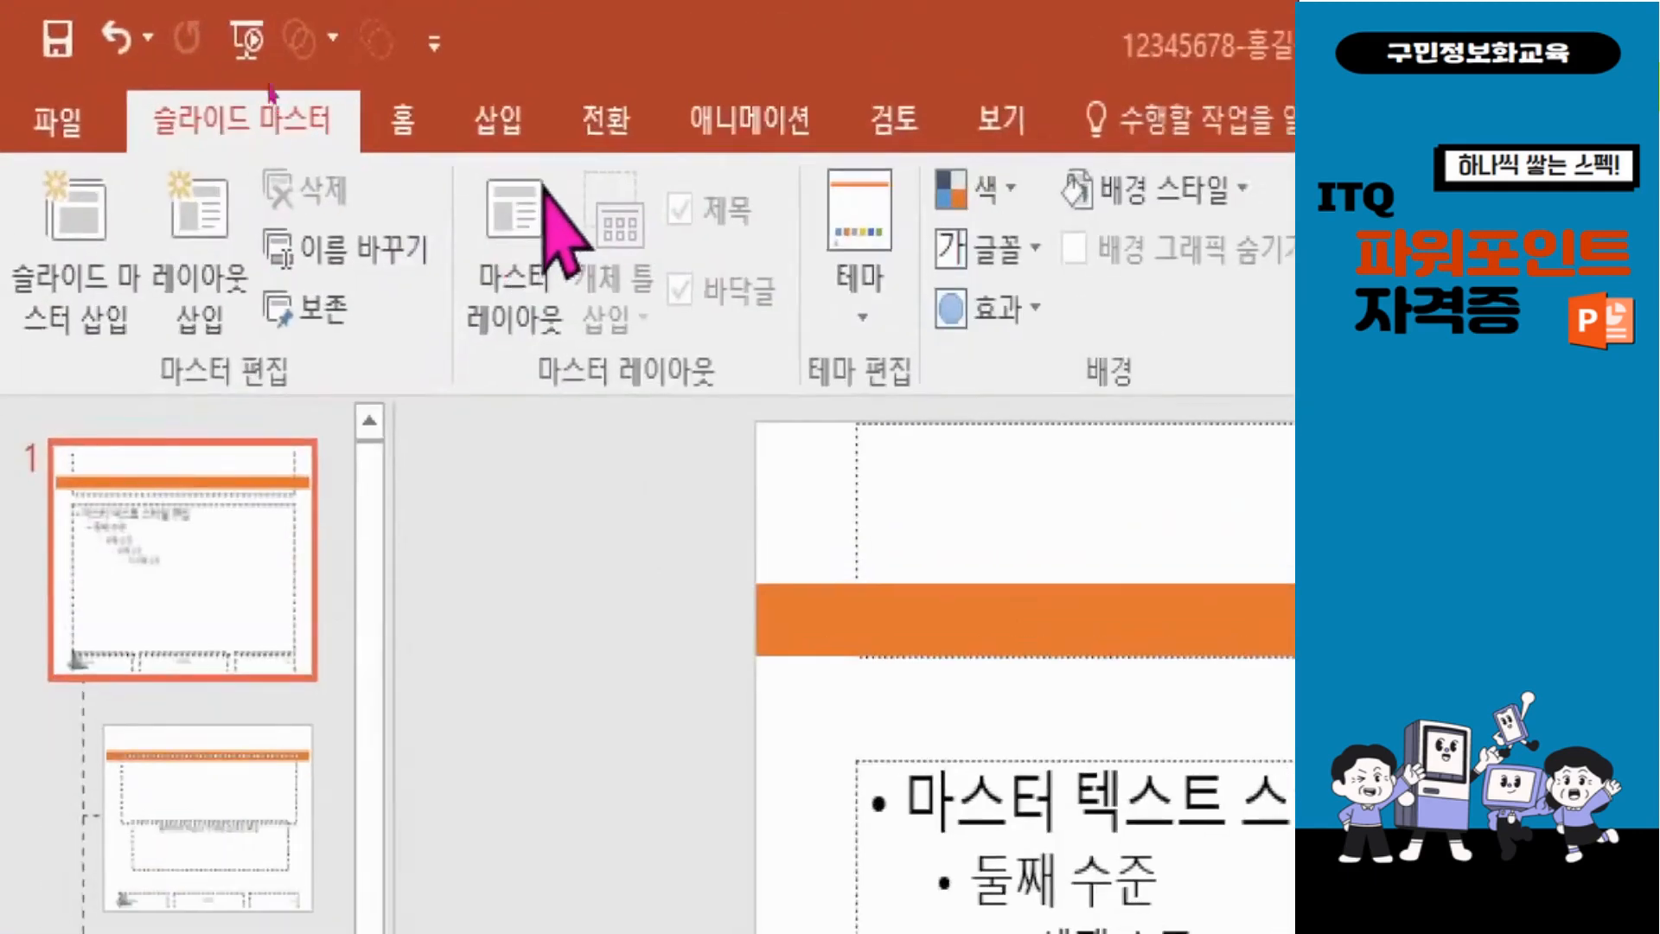
left_click(500, 121)
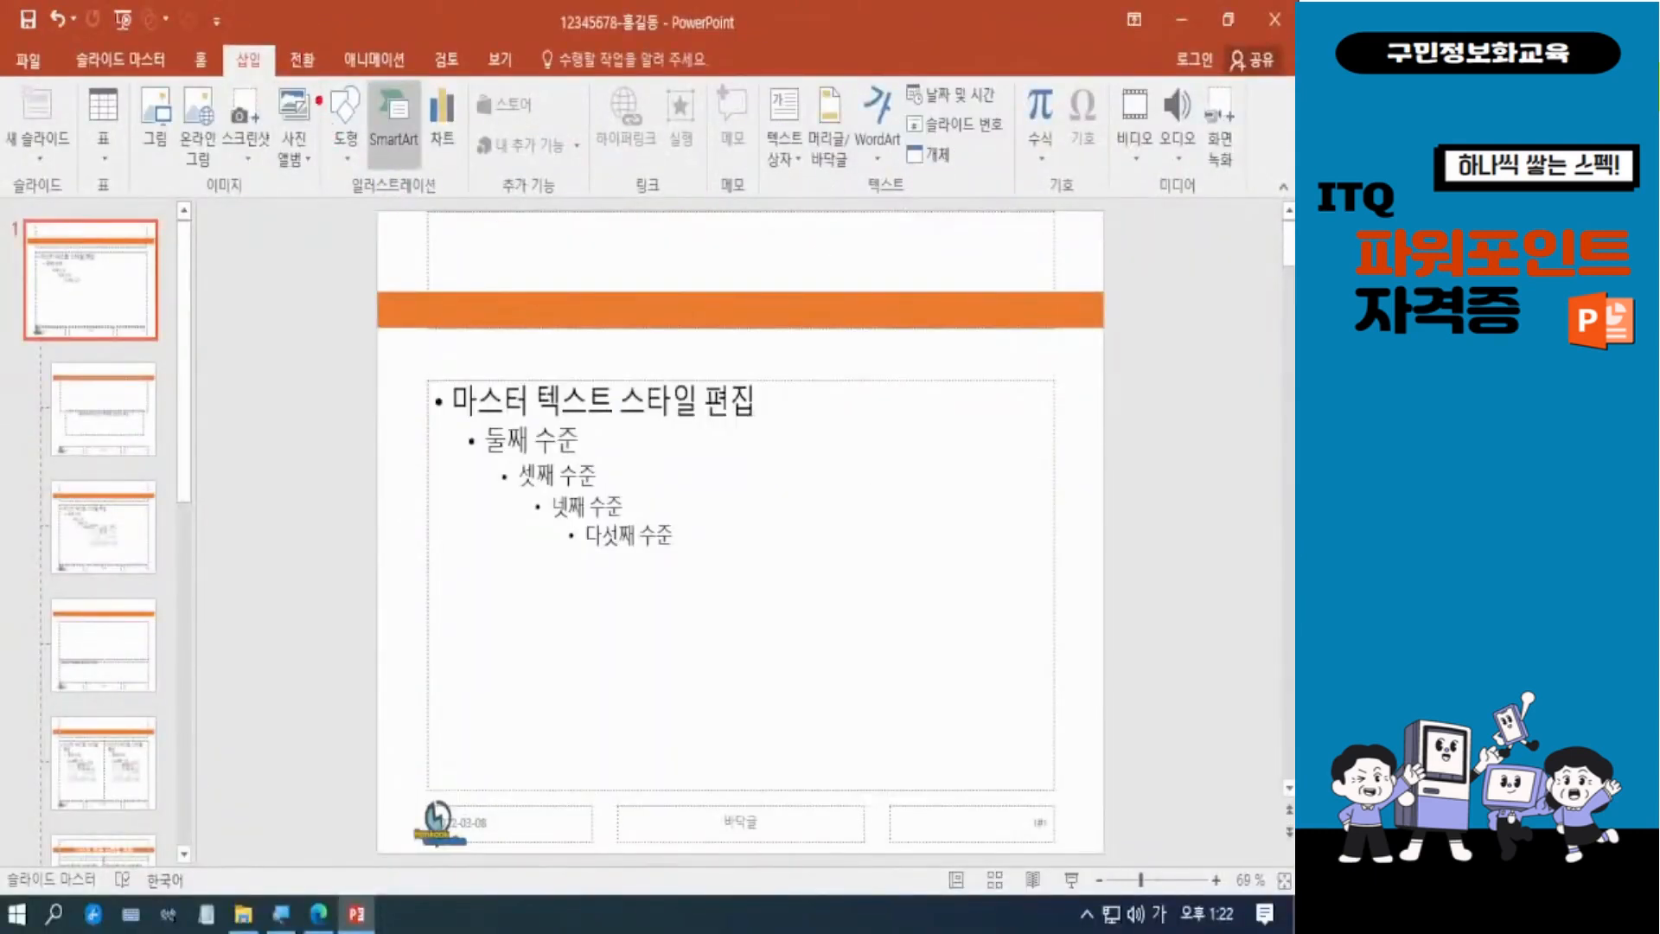
left_click(919, 313)
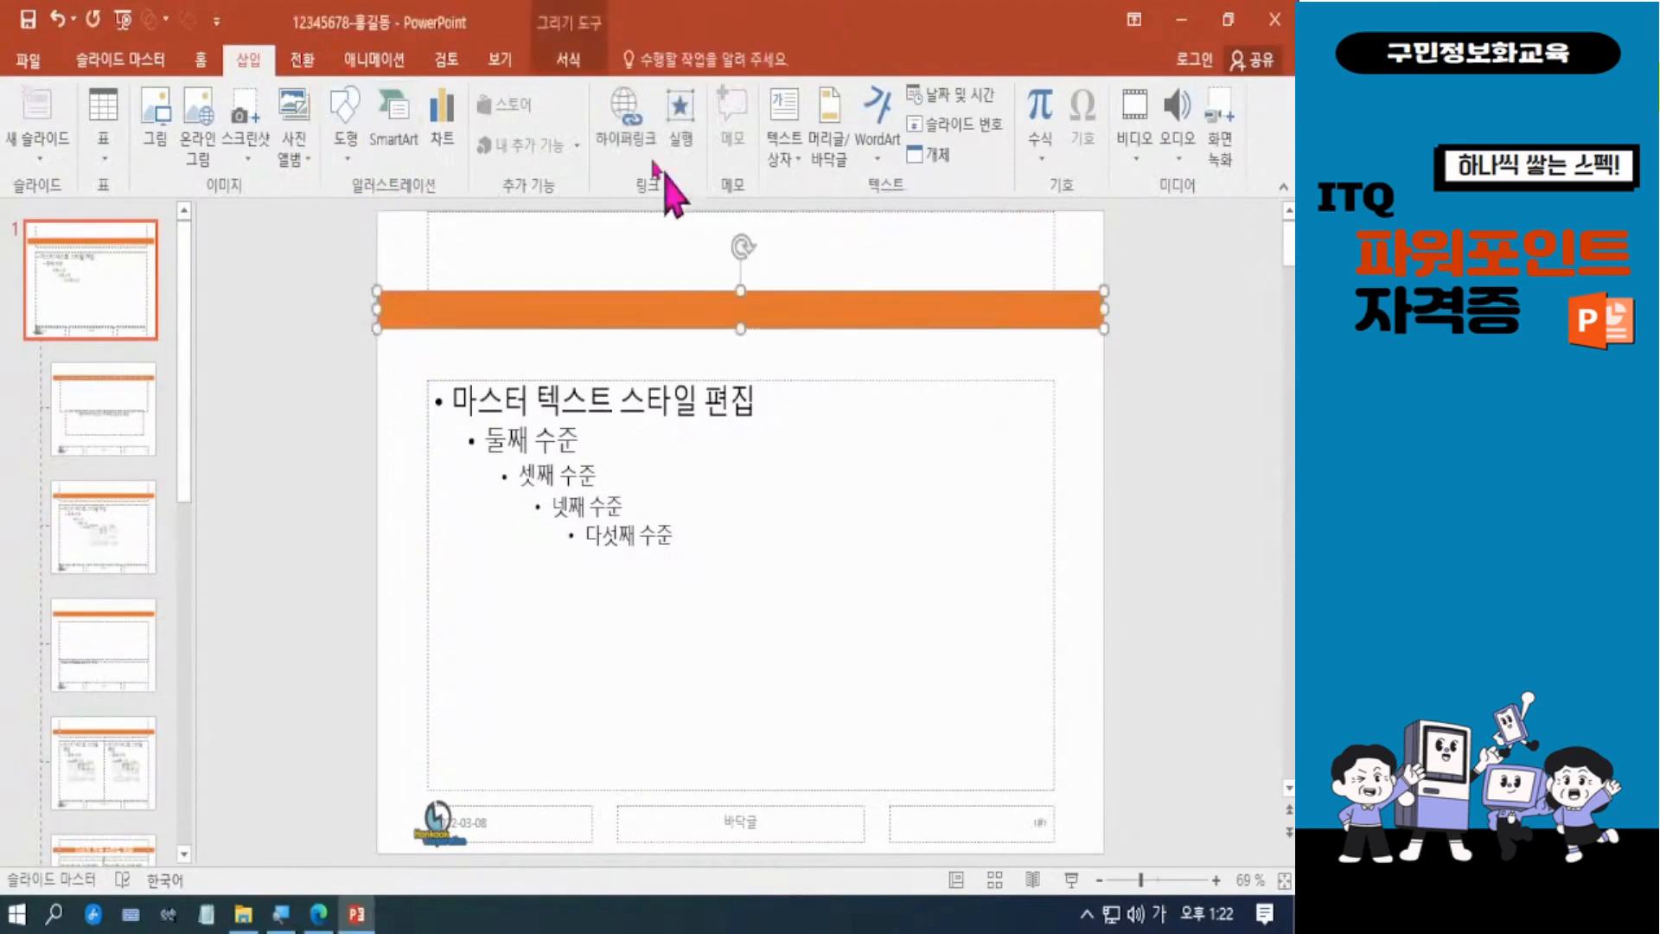
left_click(578, 62)
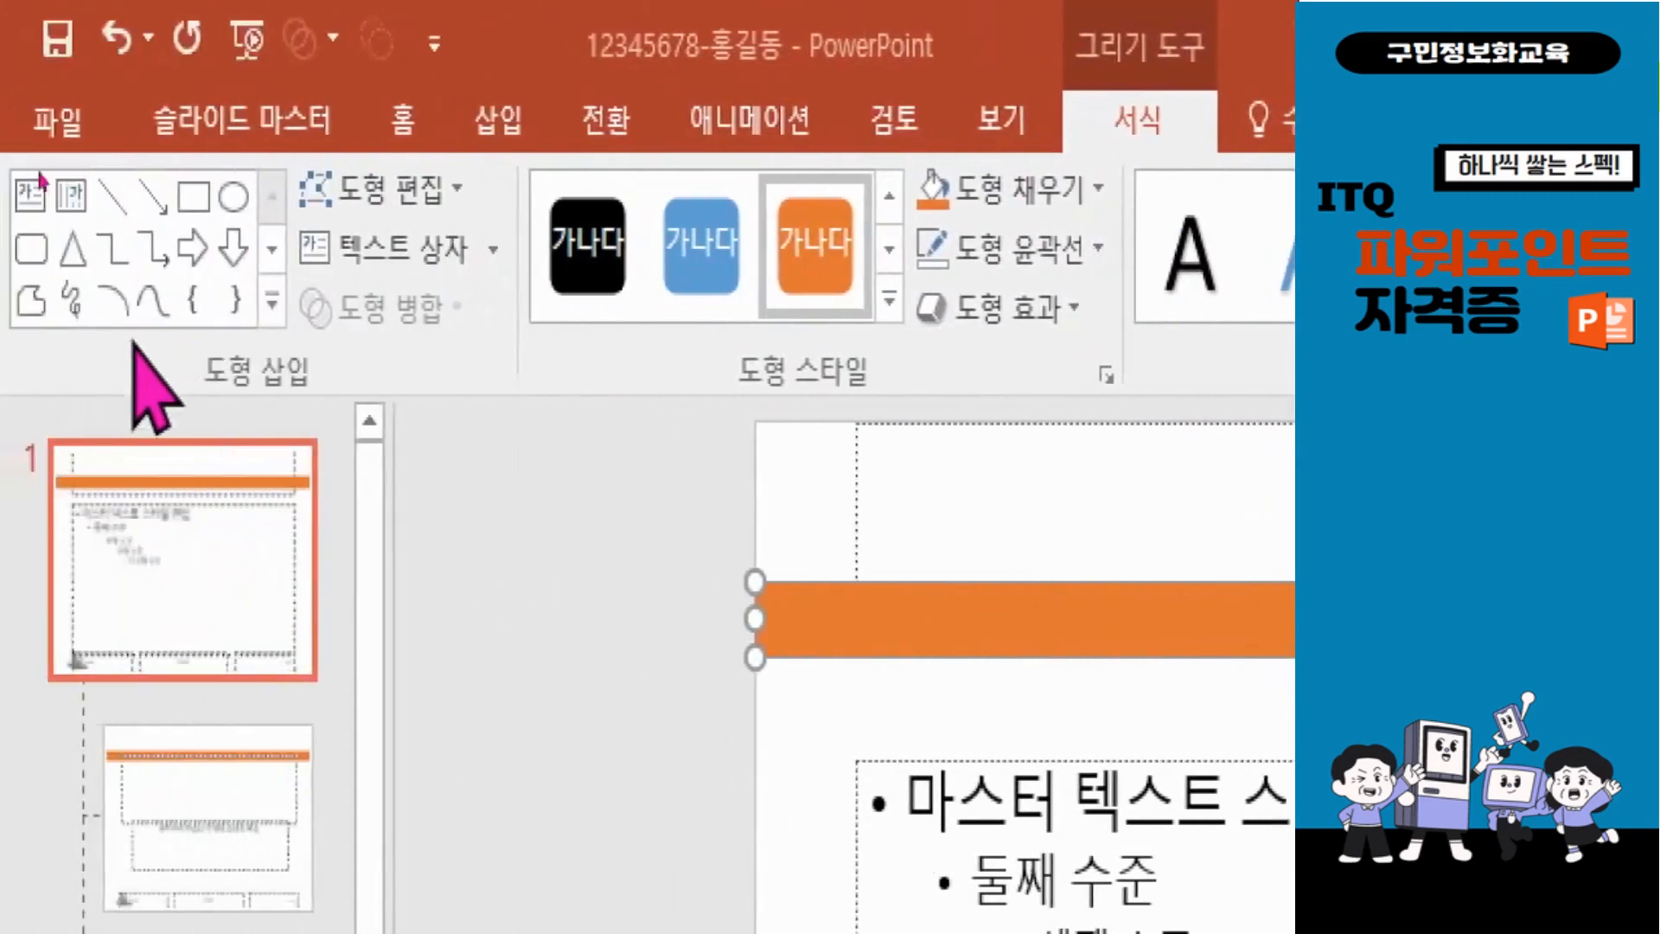
left_click(271, 301)
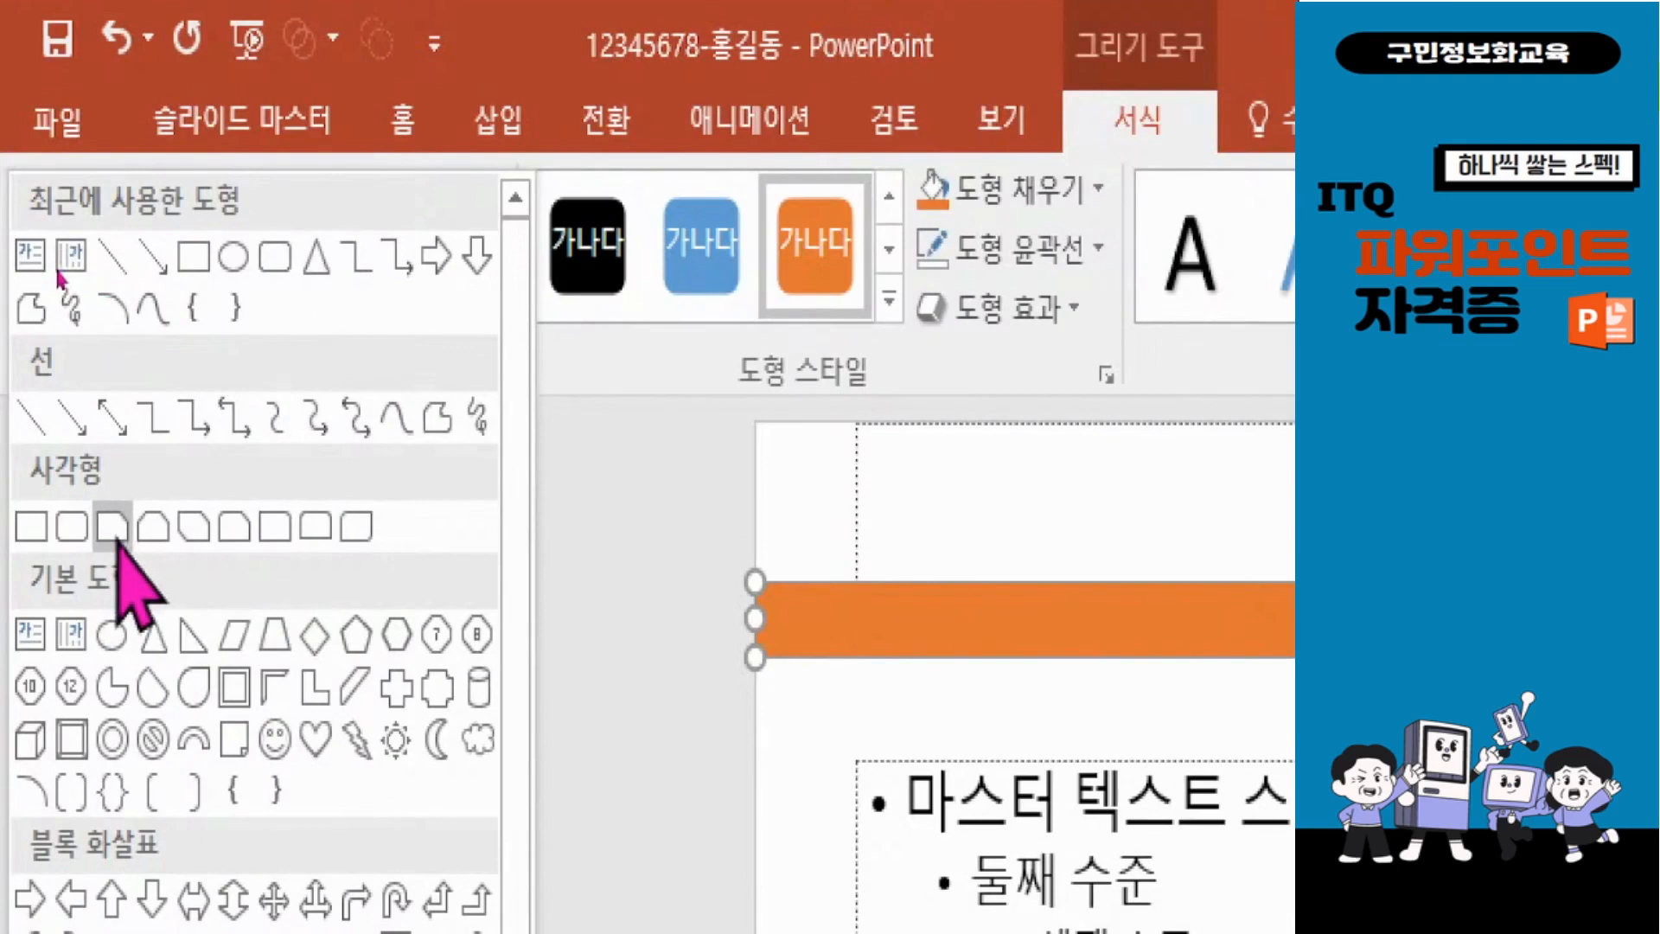
left_click(118, 541)
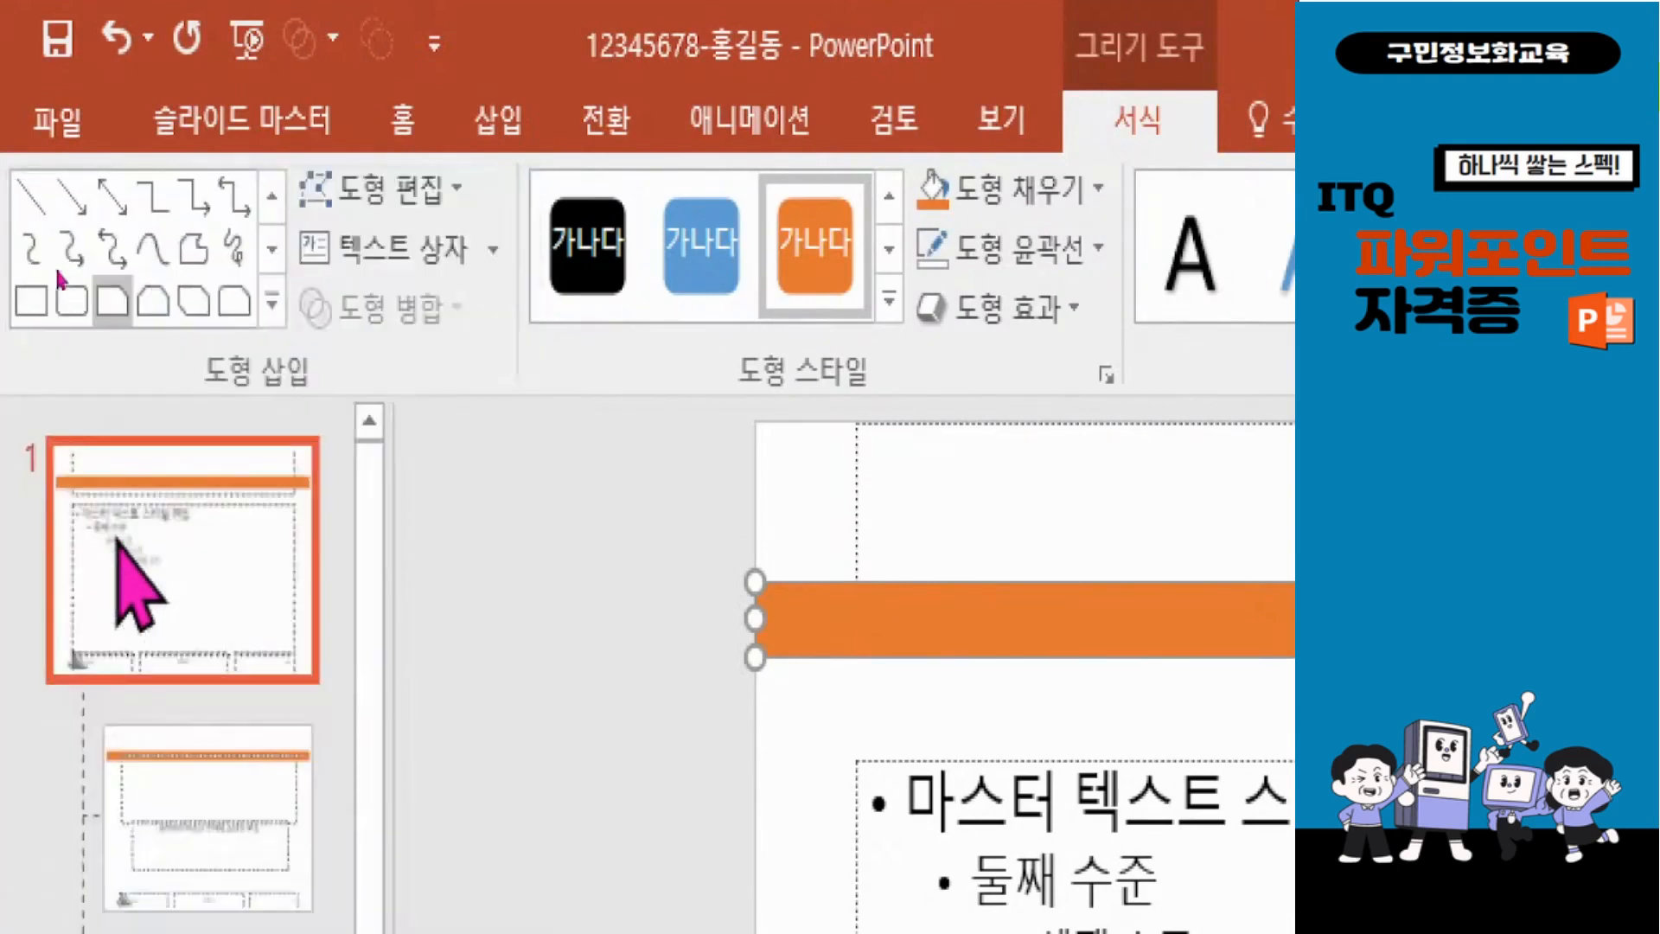
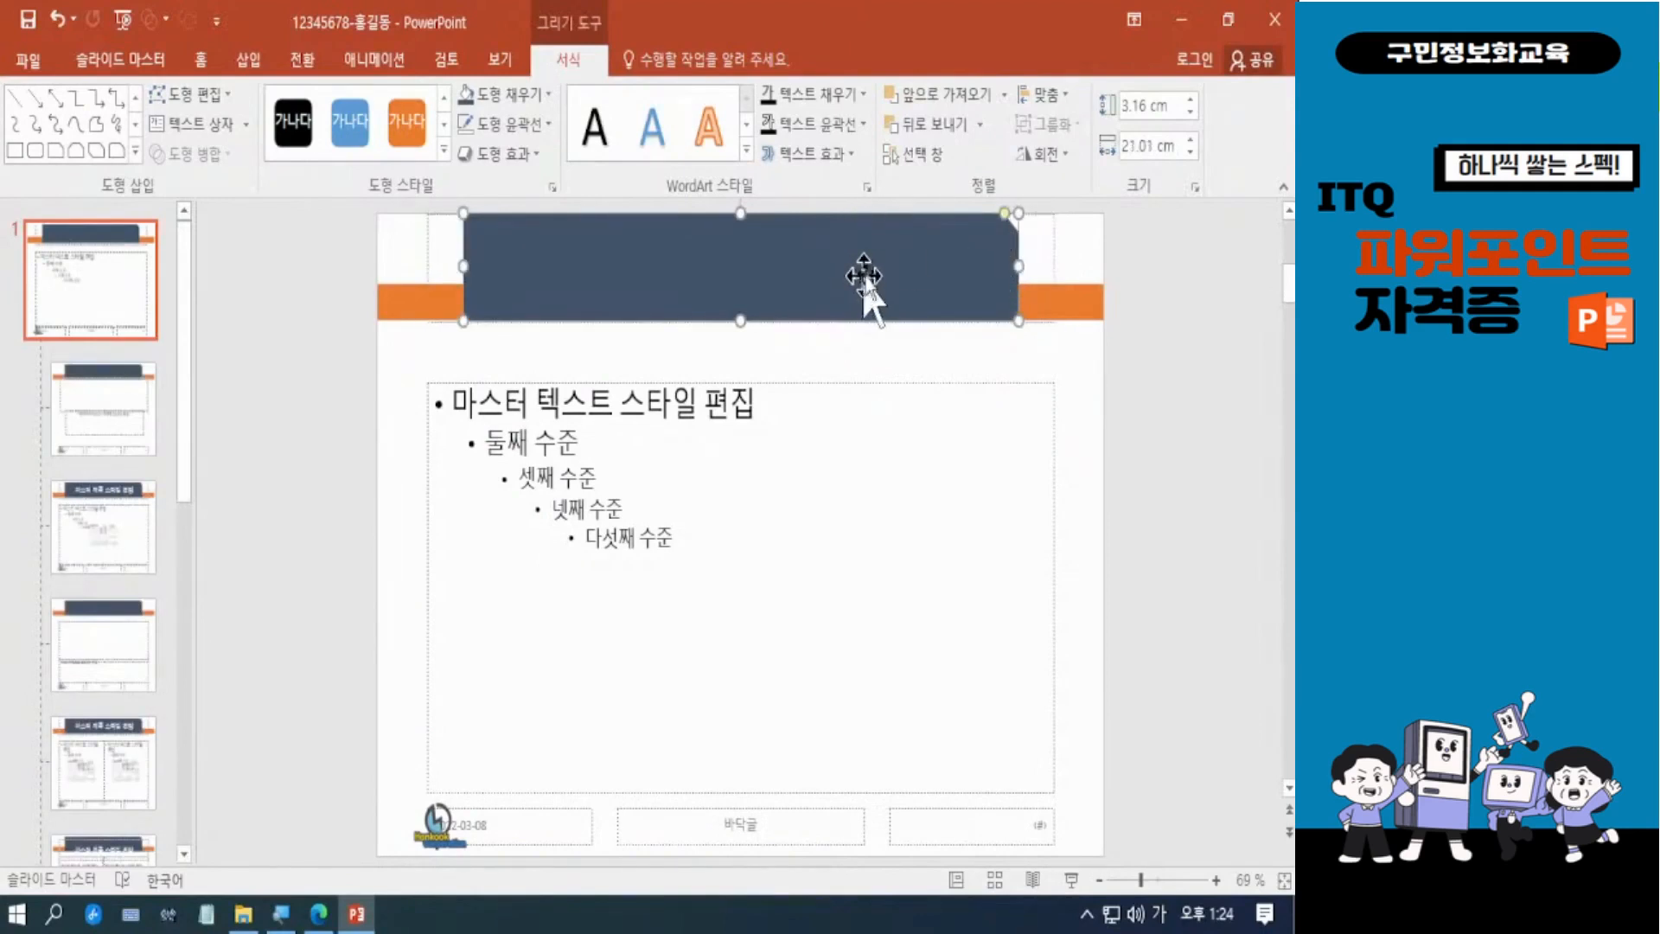
Widen the dark snipped-corner title shape evenly on both sides to about 21.48 cm and deselect it.
mouse_move(1023, 262)
left_mouse_down()
mouse_move(1073, 262)
mouse_move(1025, 267)
left_mouse_up()
left_click(1020, 270)
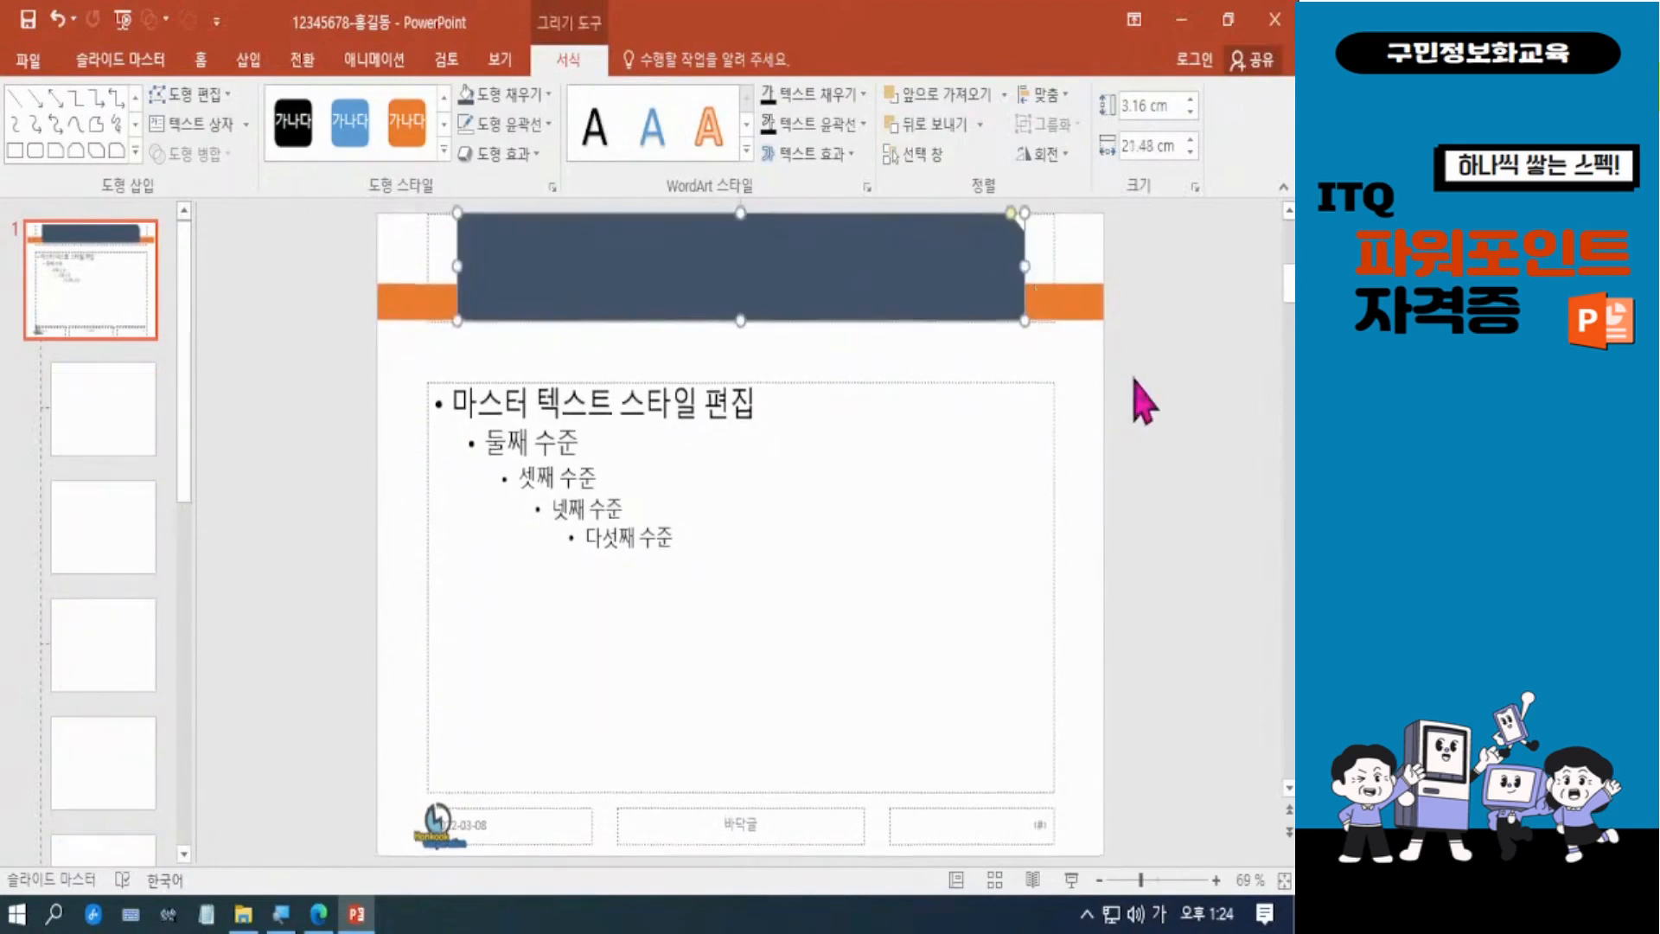
left_click(1173, 424)
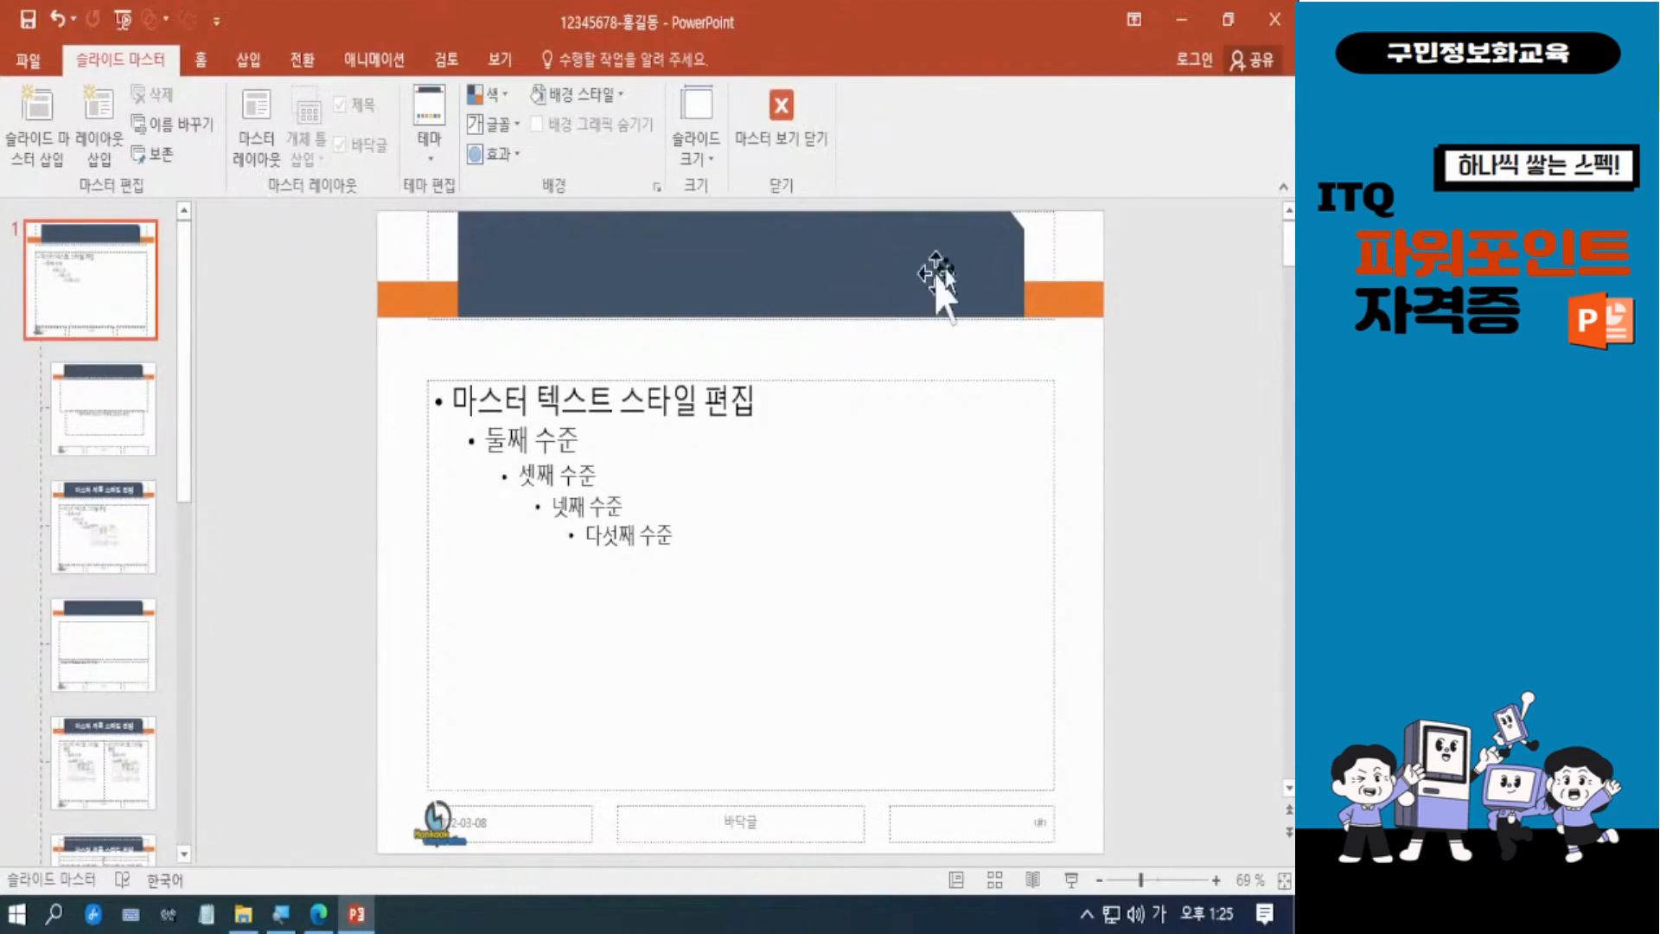
Bring the master title placeholder to the very front (맨 앞으로 가져오기), above the dark title shape.
left_click(1053, 235)
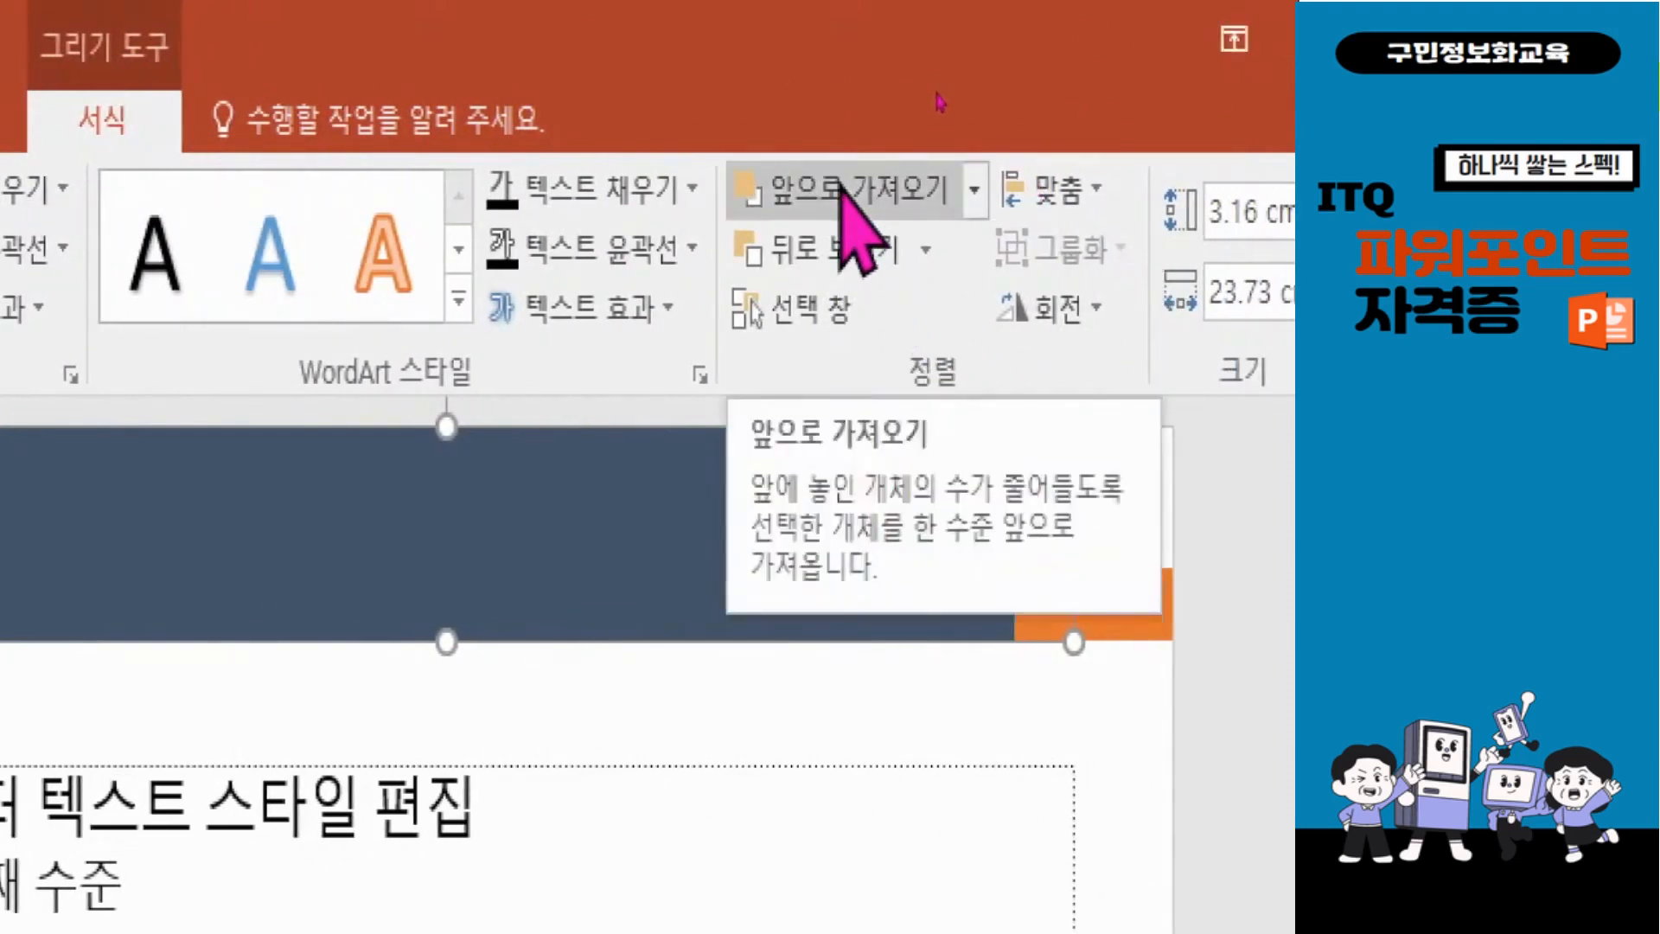
left_click(973, 187)
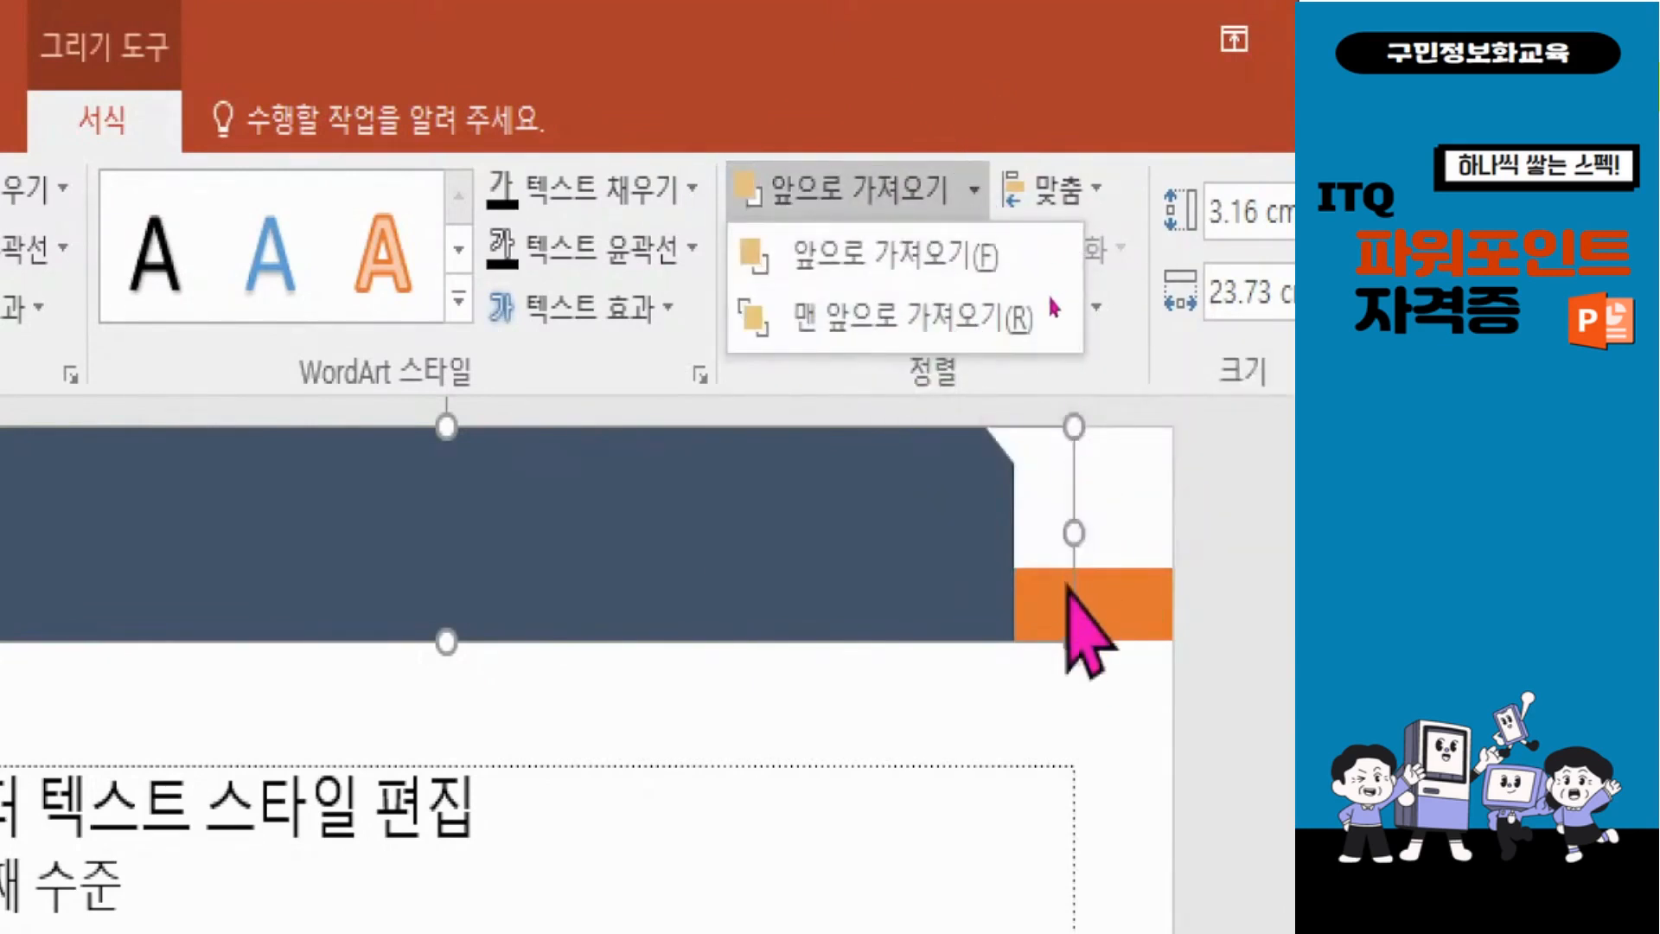
left_click(852, 318)
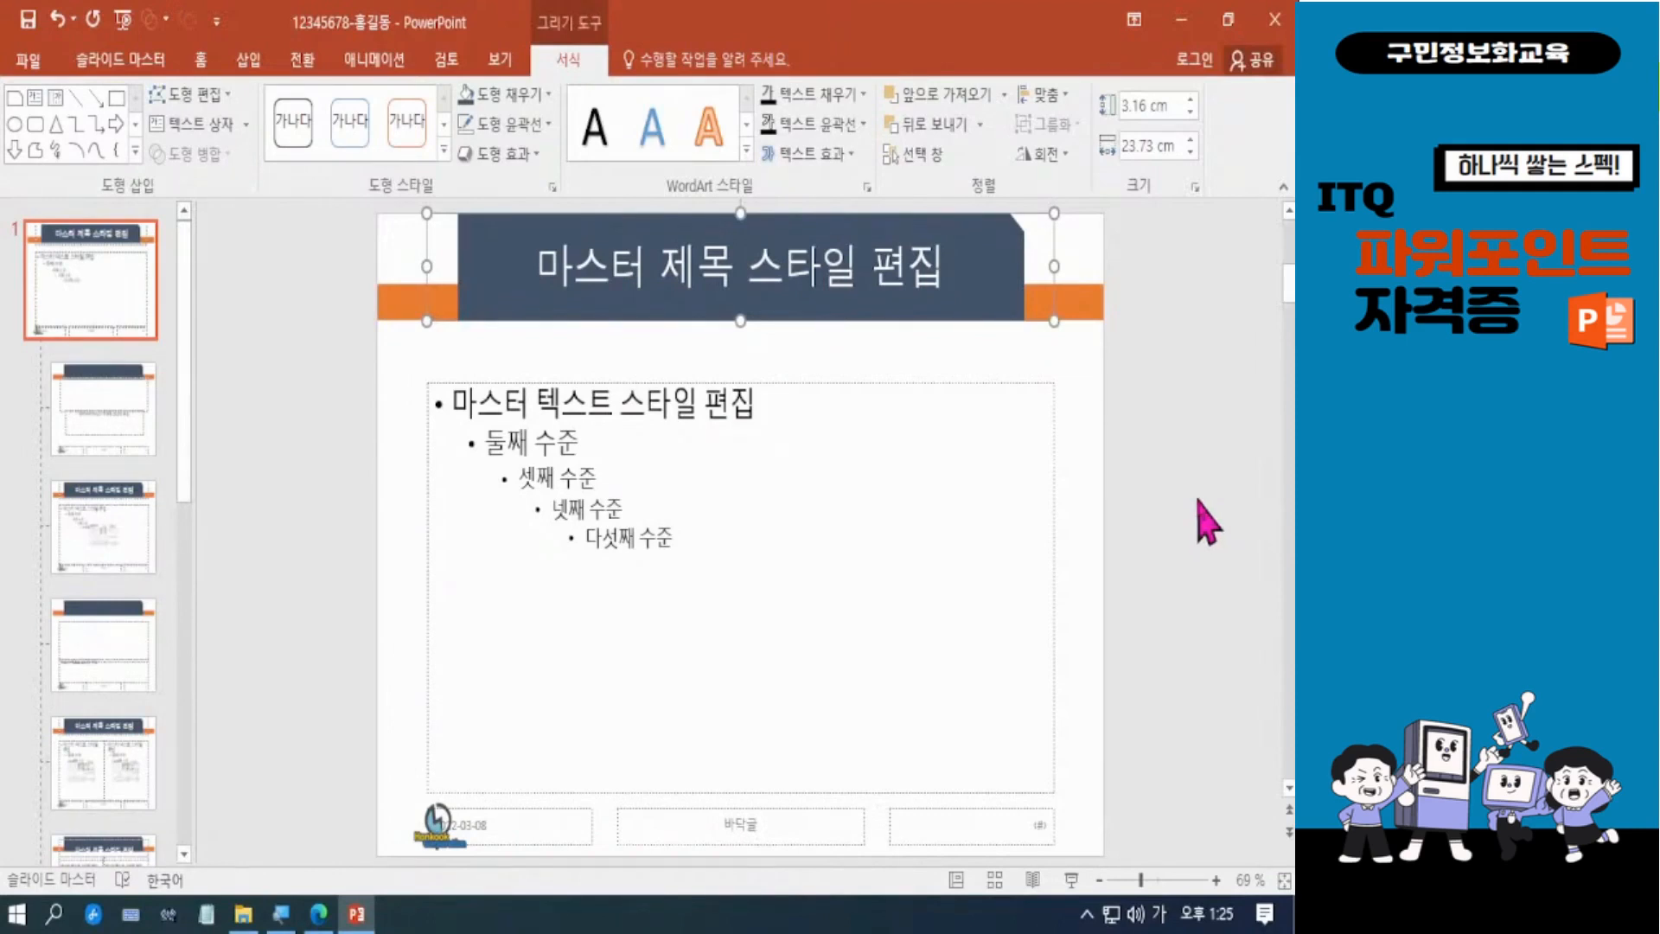
mouse_move(373, 180)
left_mouse_down()
mouse_move(384, 221)
mouse_move(945, 352)
mouse_move(1144, 370)
left_mouse_up()
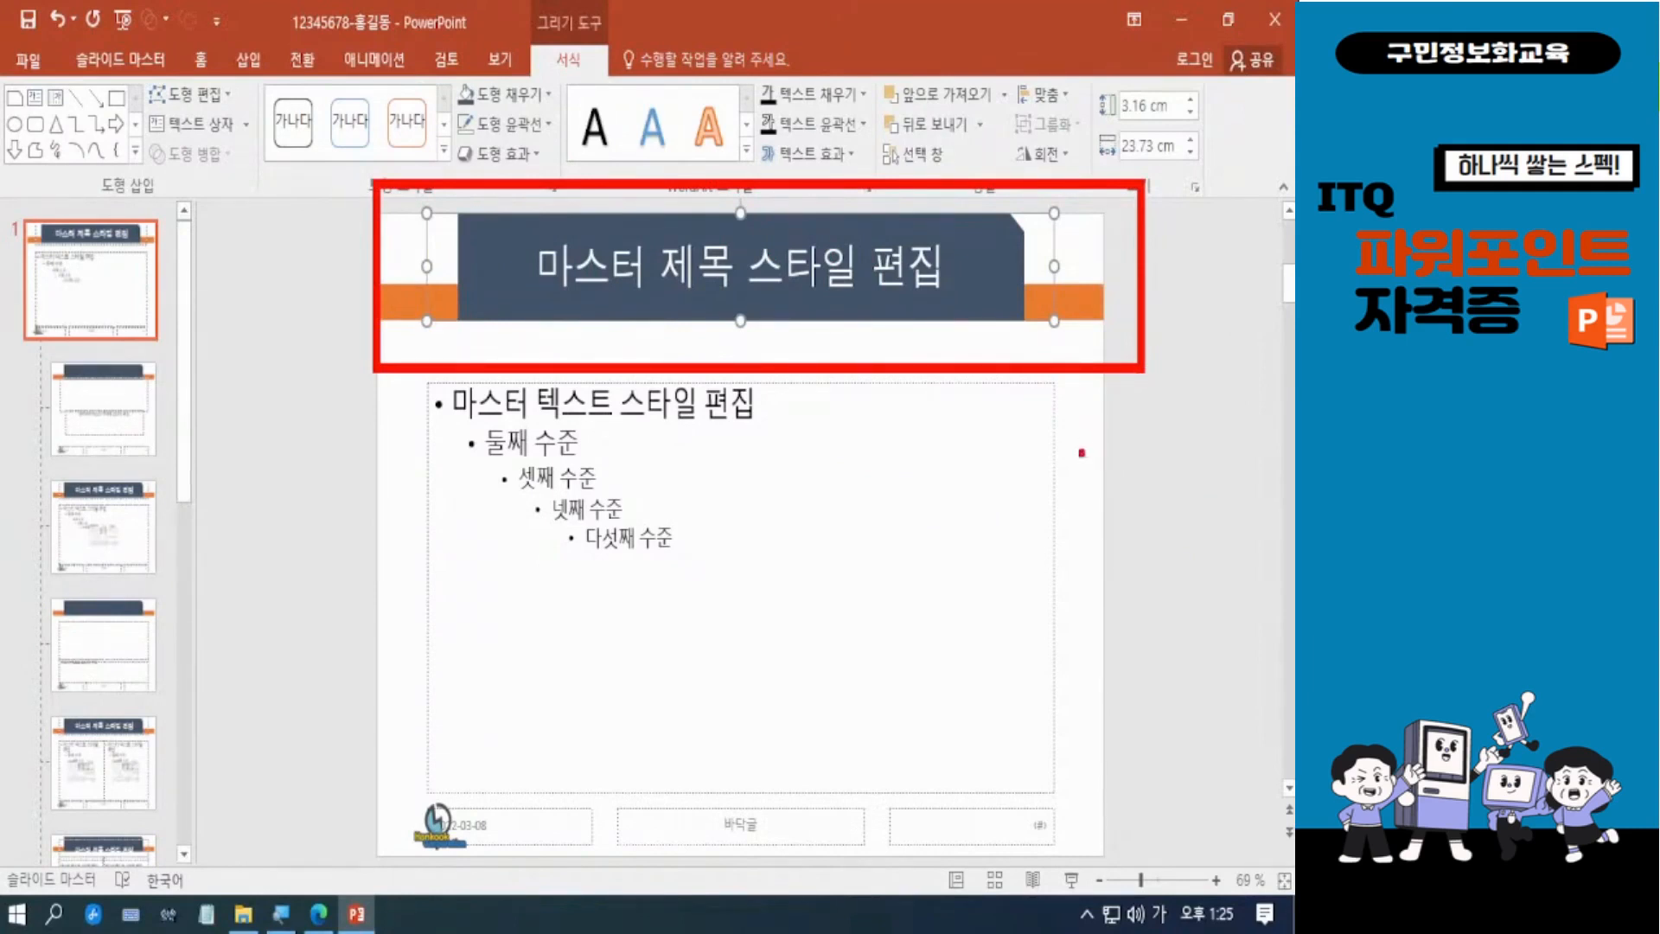
mouse_move(389, 750)
left_mouse_down()
mouse_move(395, 791)
mouse_move(529, 903)
left_mouse_up()
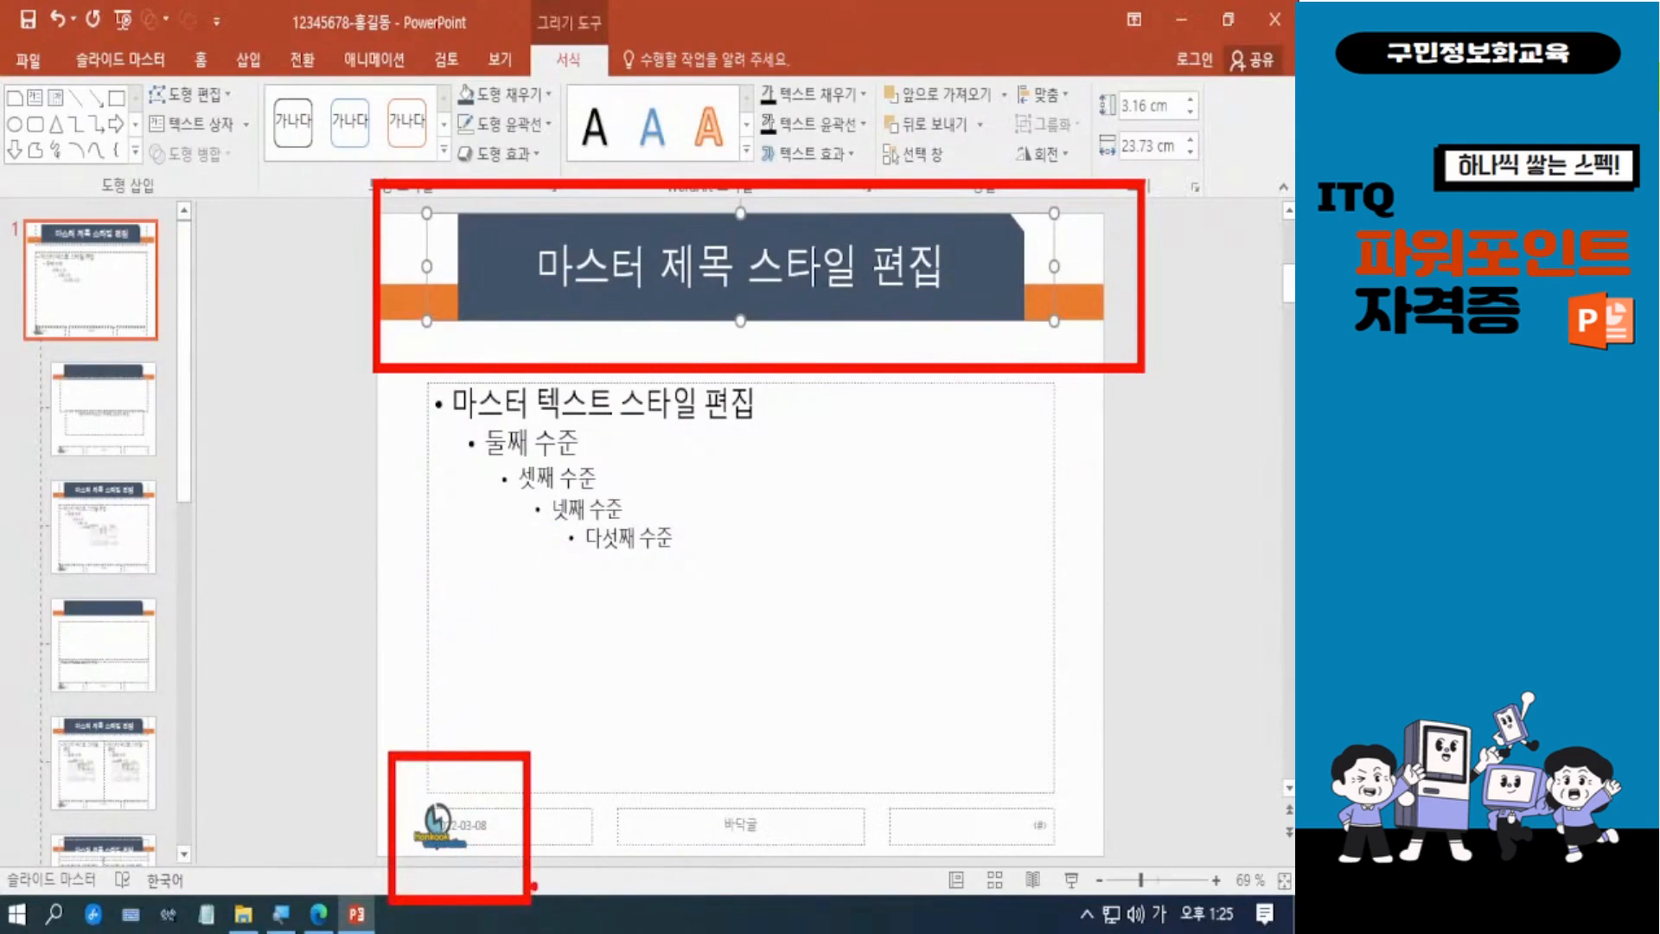
key("Escape")
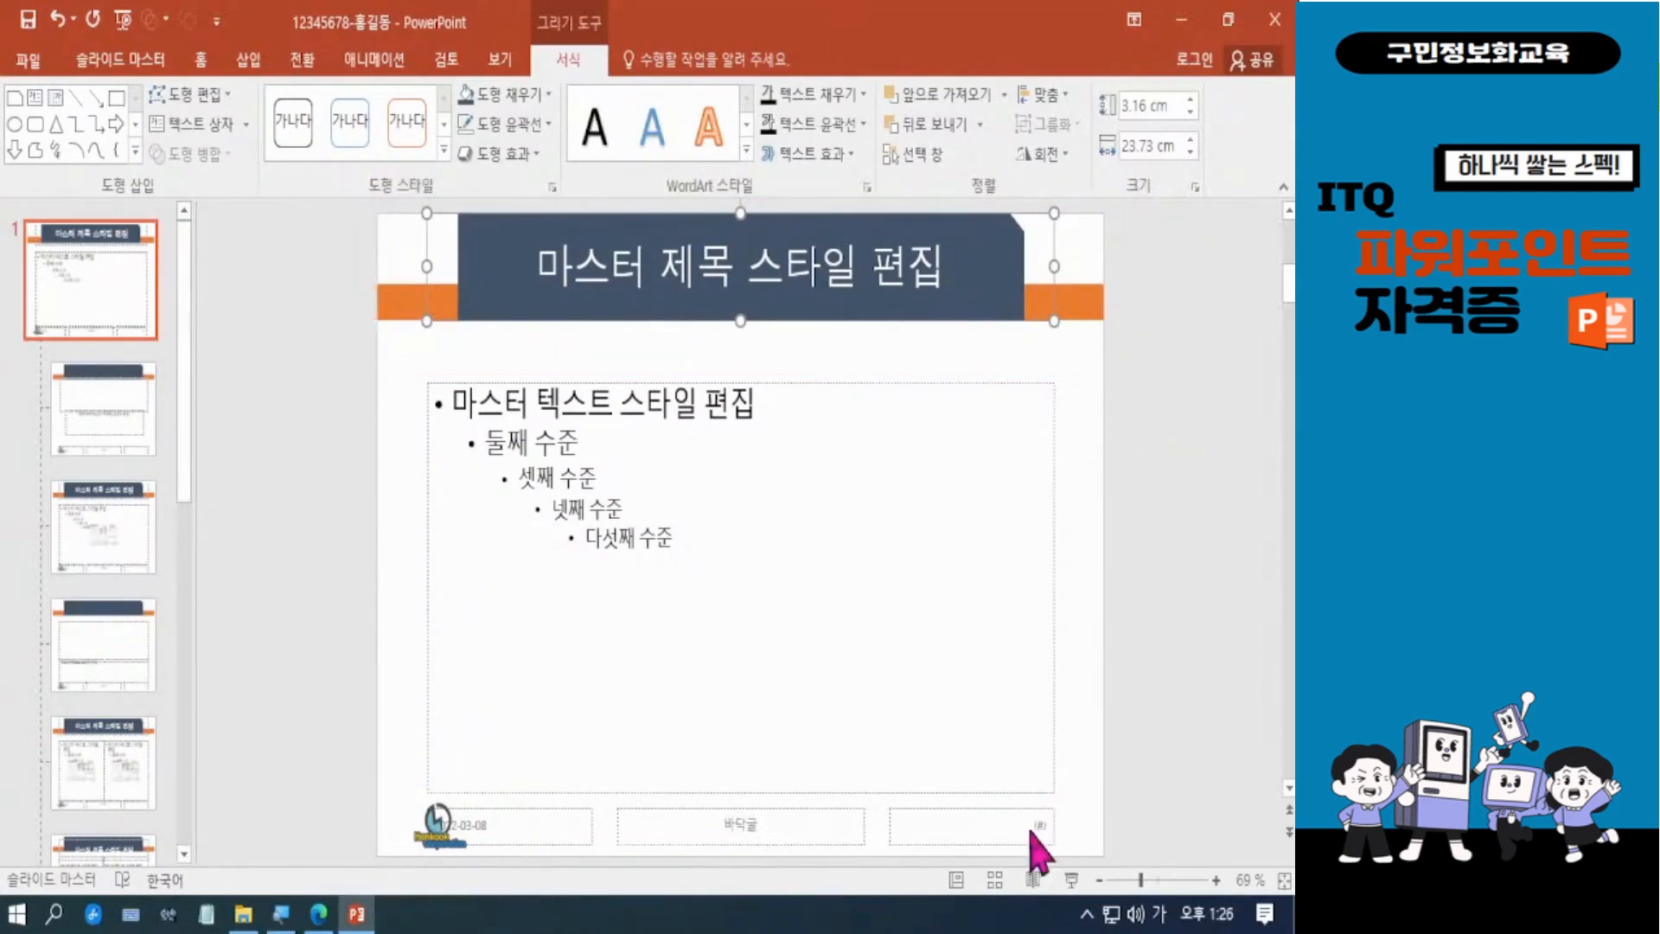
mouse_move(883, 764)
left_mouse_down()
mouse_move(870, 819)
mouse_move(1122, 891)
left_mouse_up()
key("Escape")
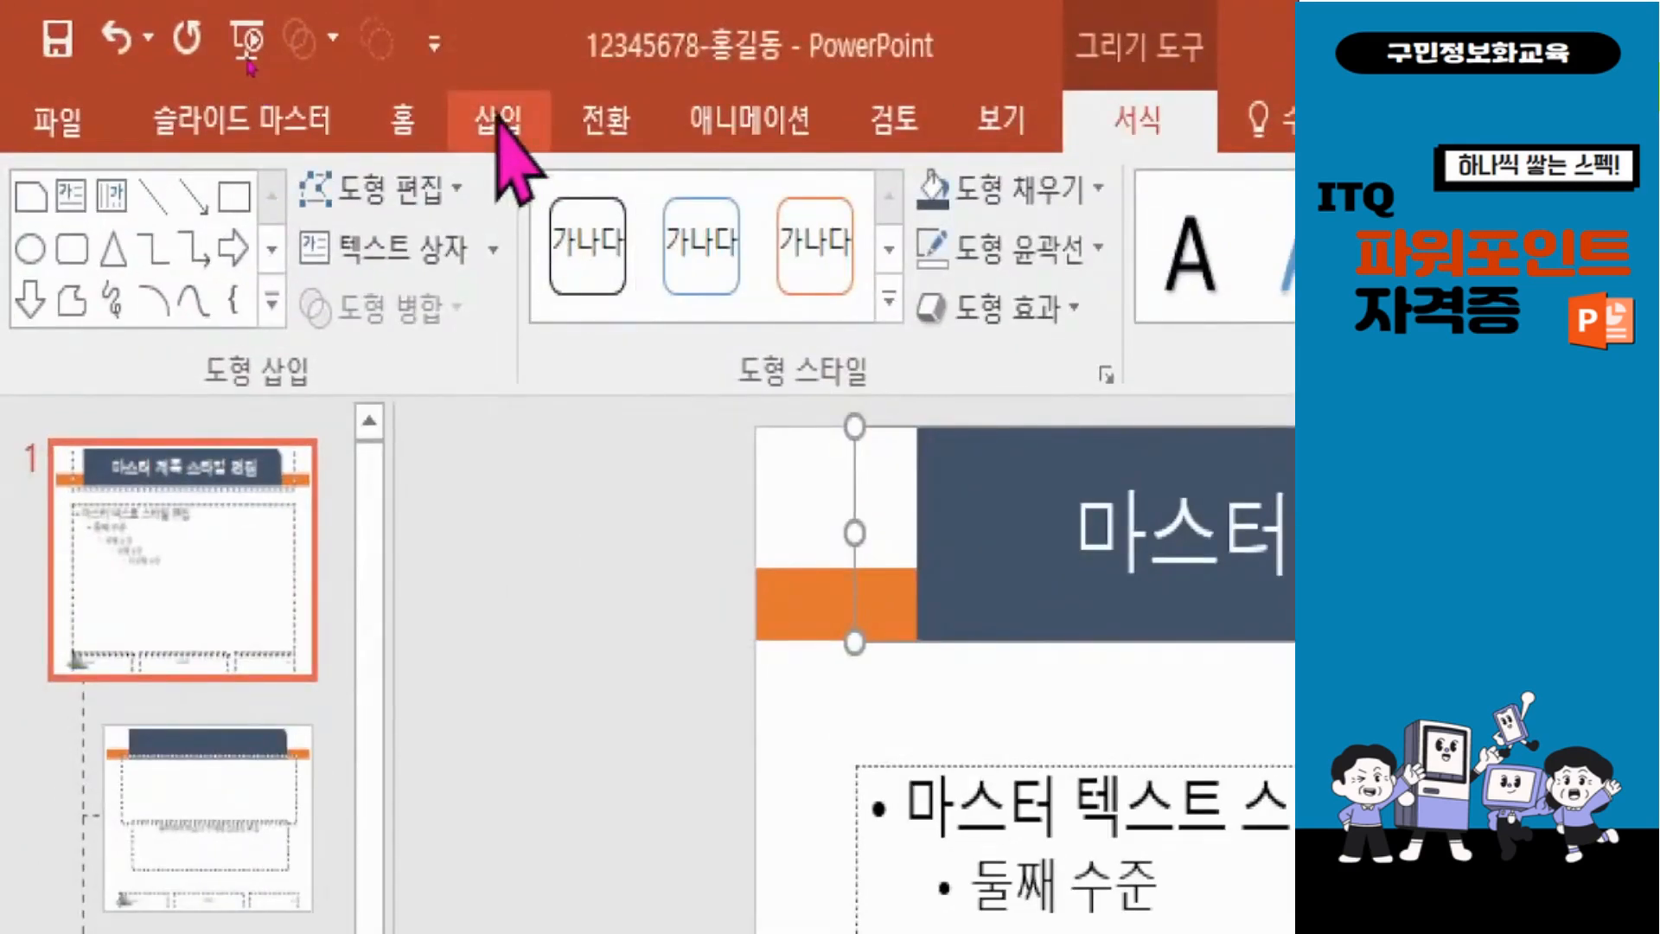
Turn on slide numbers (슬라이드 번호) without showing them on the title slide (제목 슬라이드에는 표시 안 함), and apply this to all slides.
left_click(501, 118)
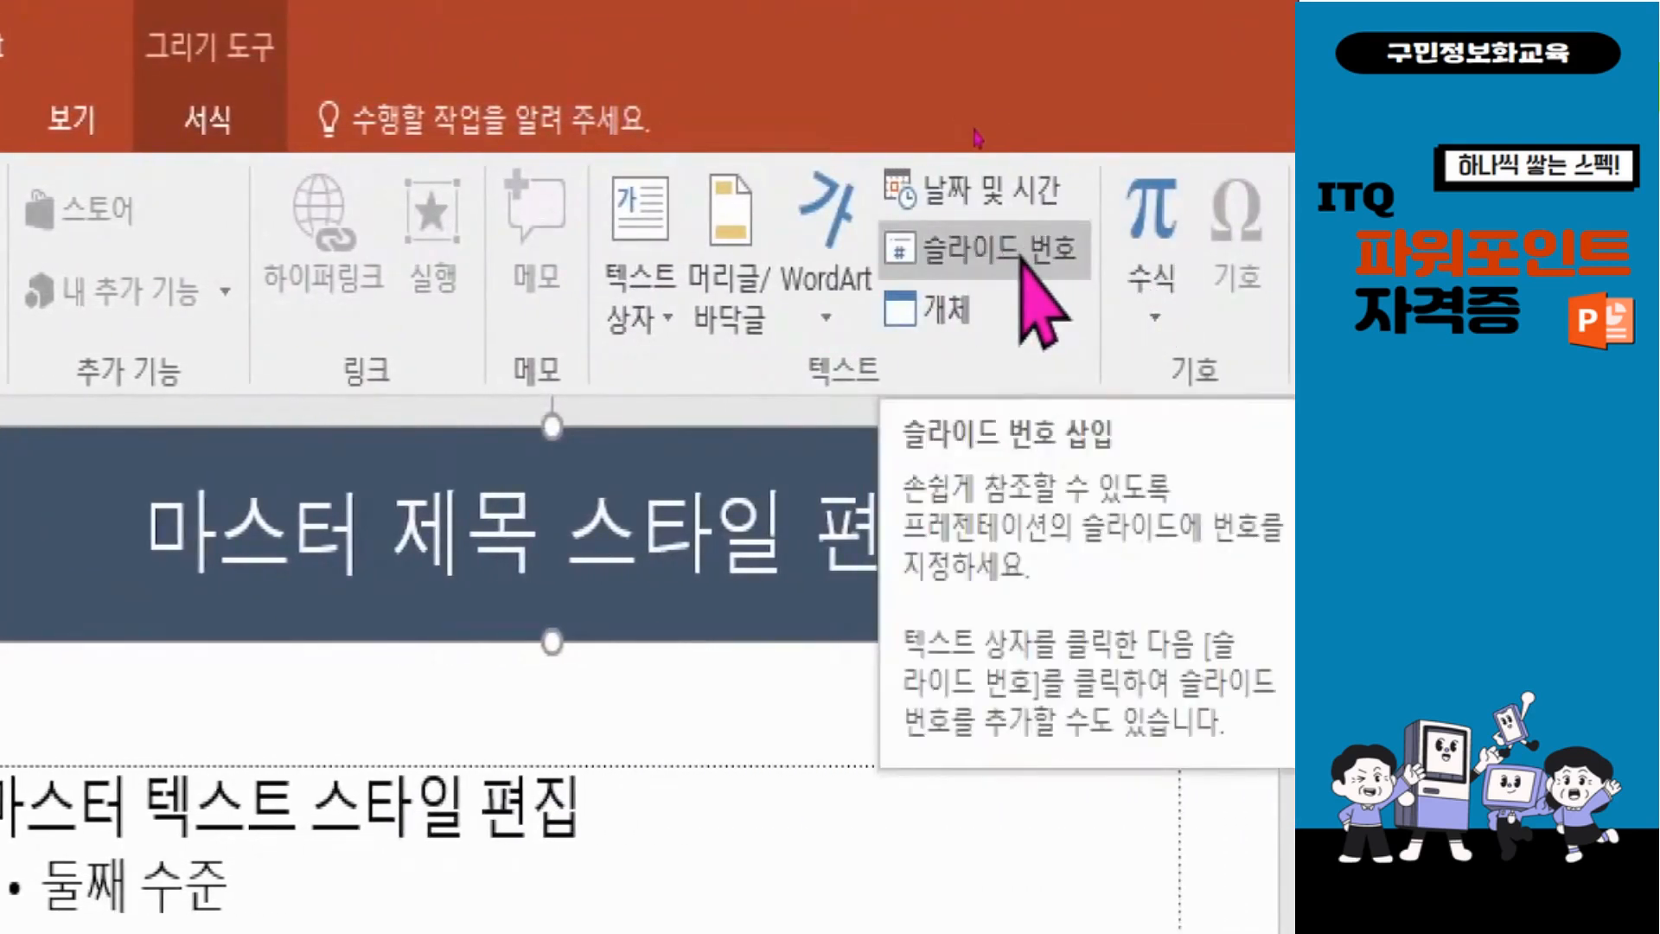
left_click(986, 250)
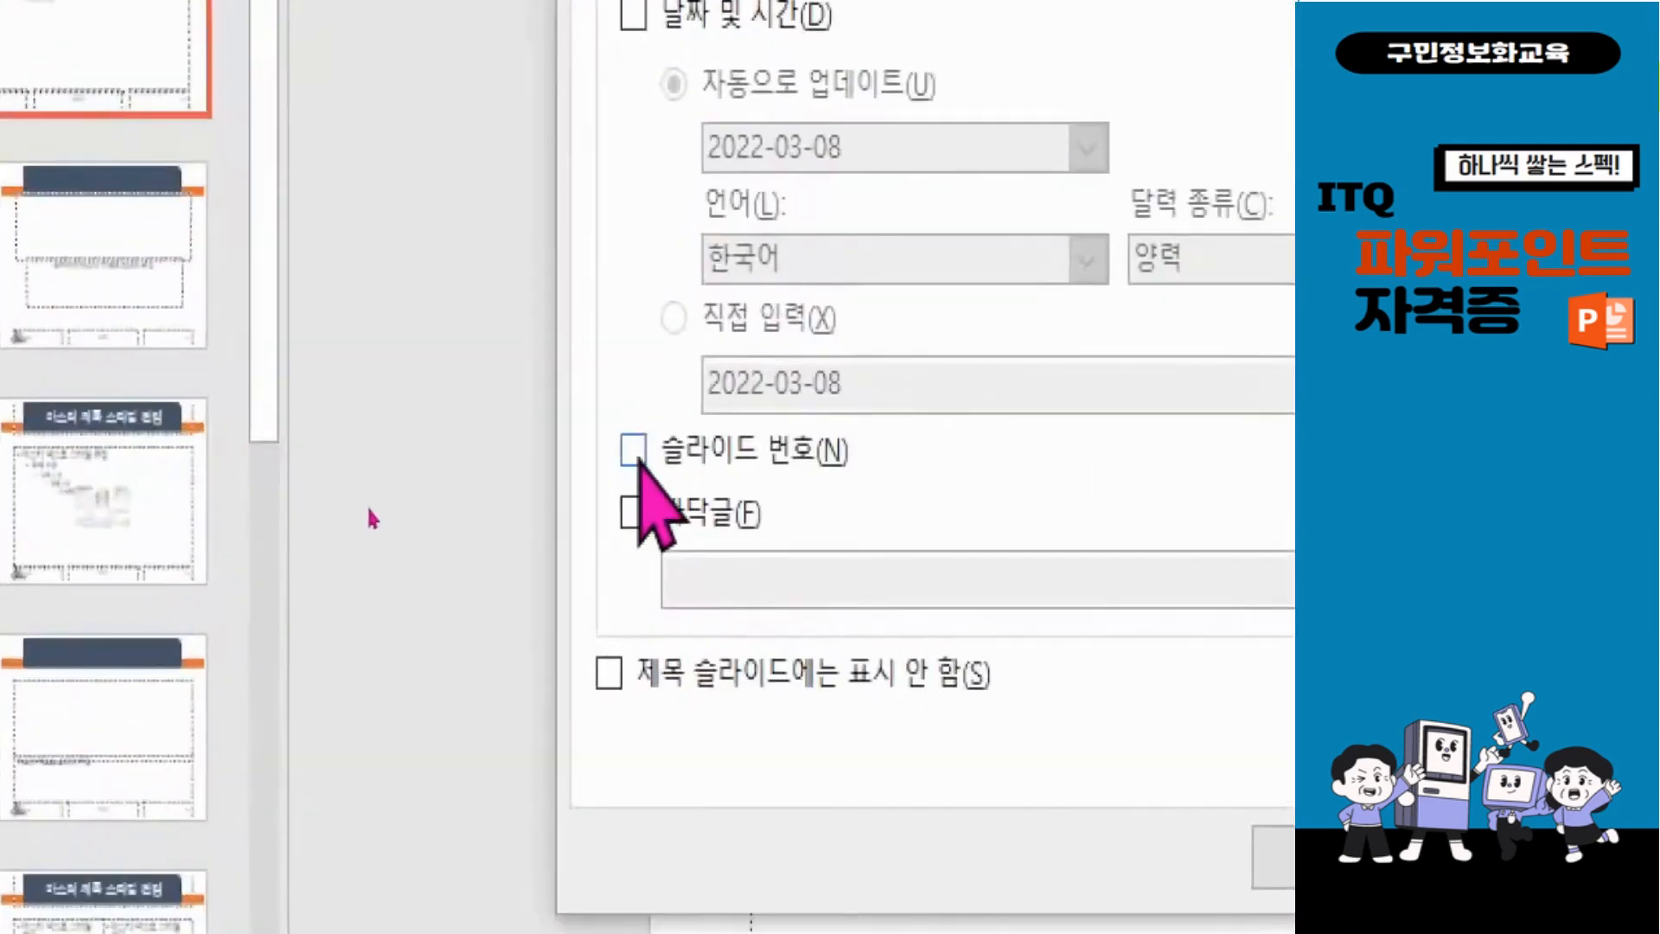
left_click(381, 506)
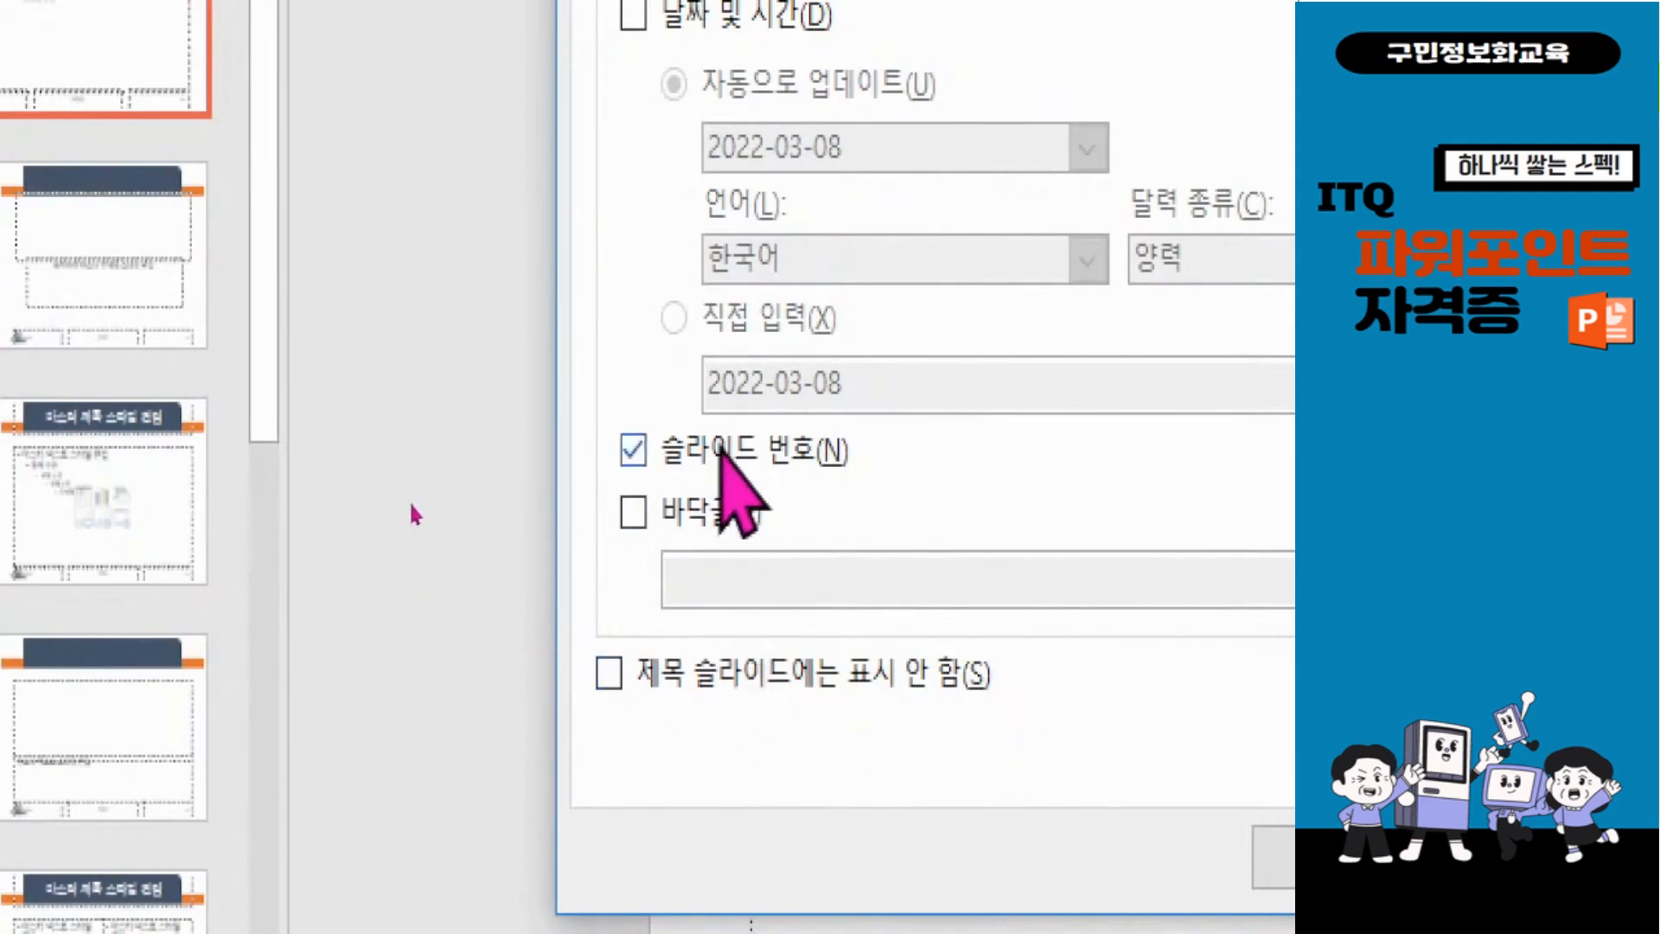
left_click(609, 674)
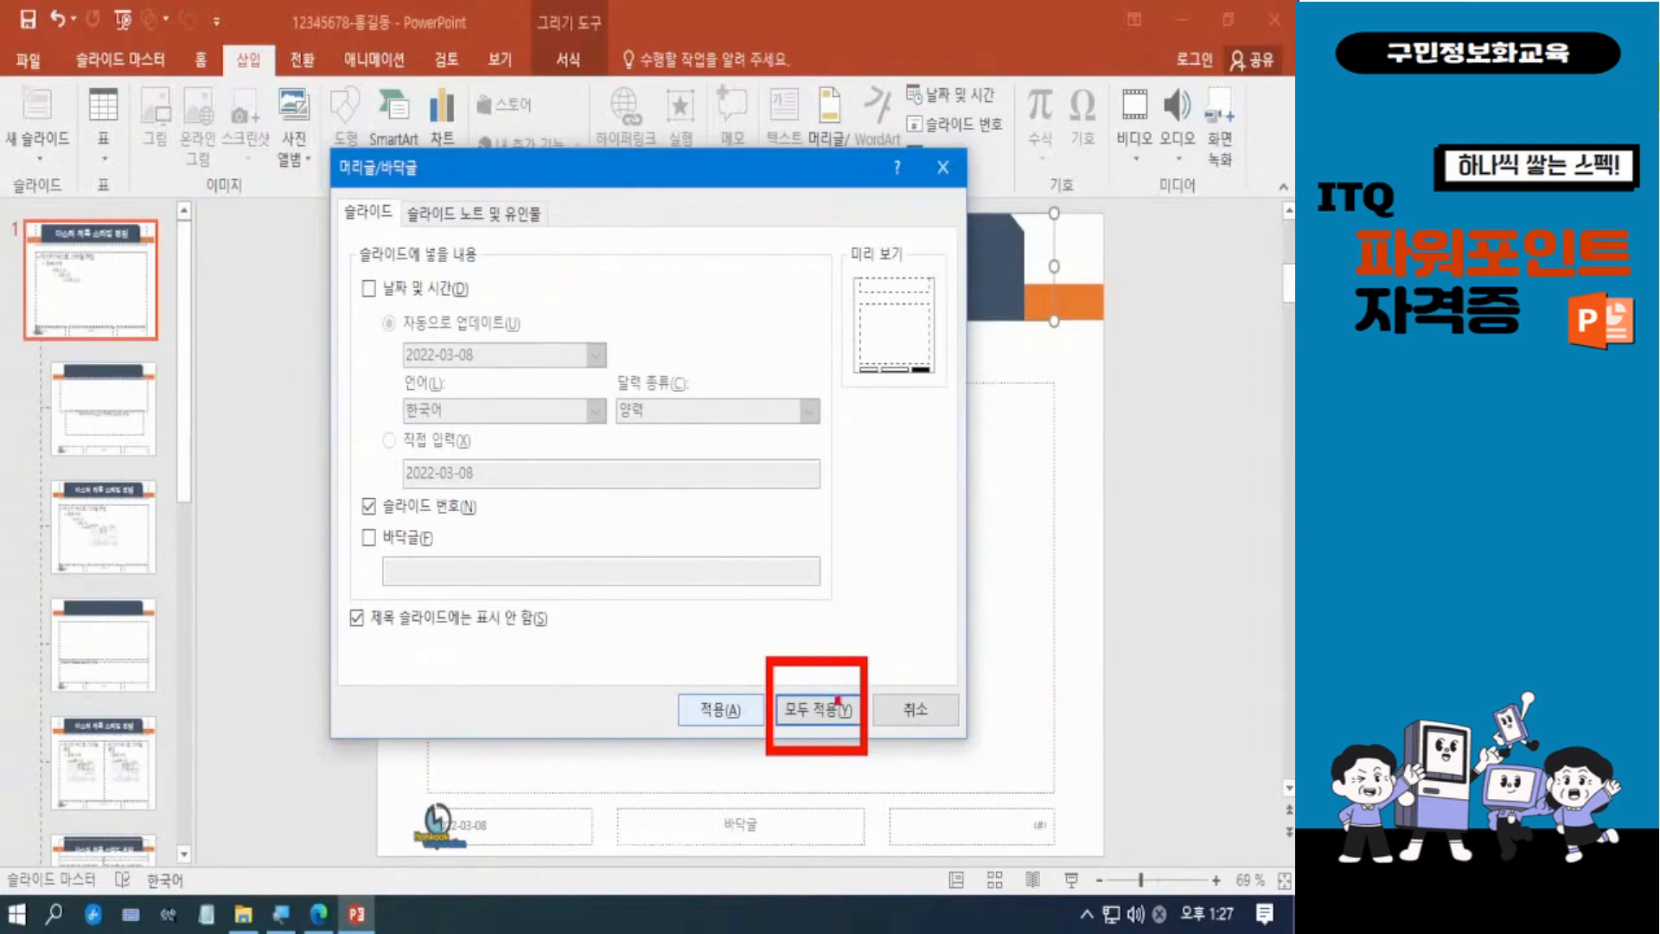
left_click(817, 710)
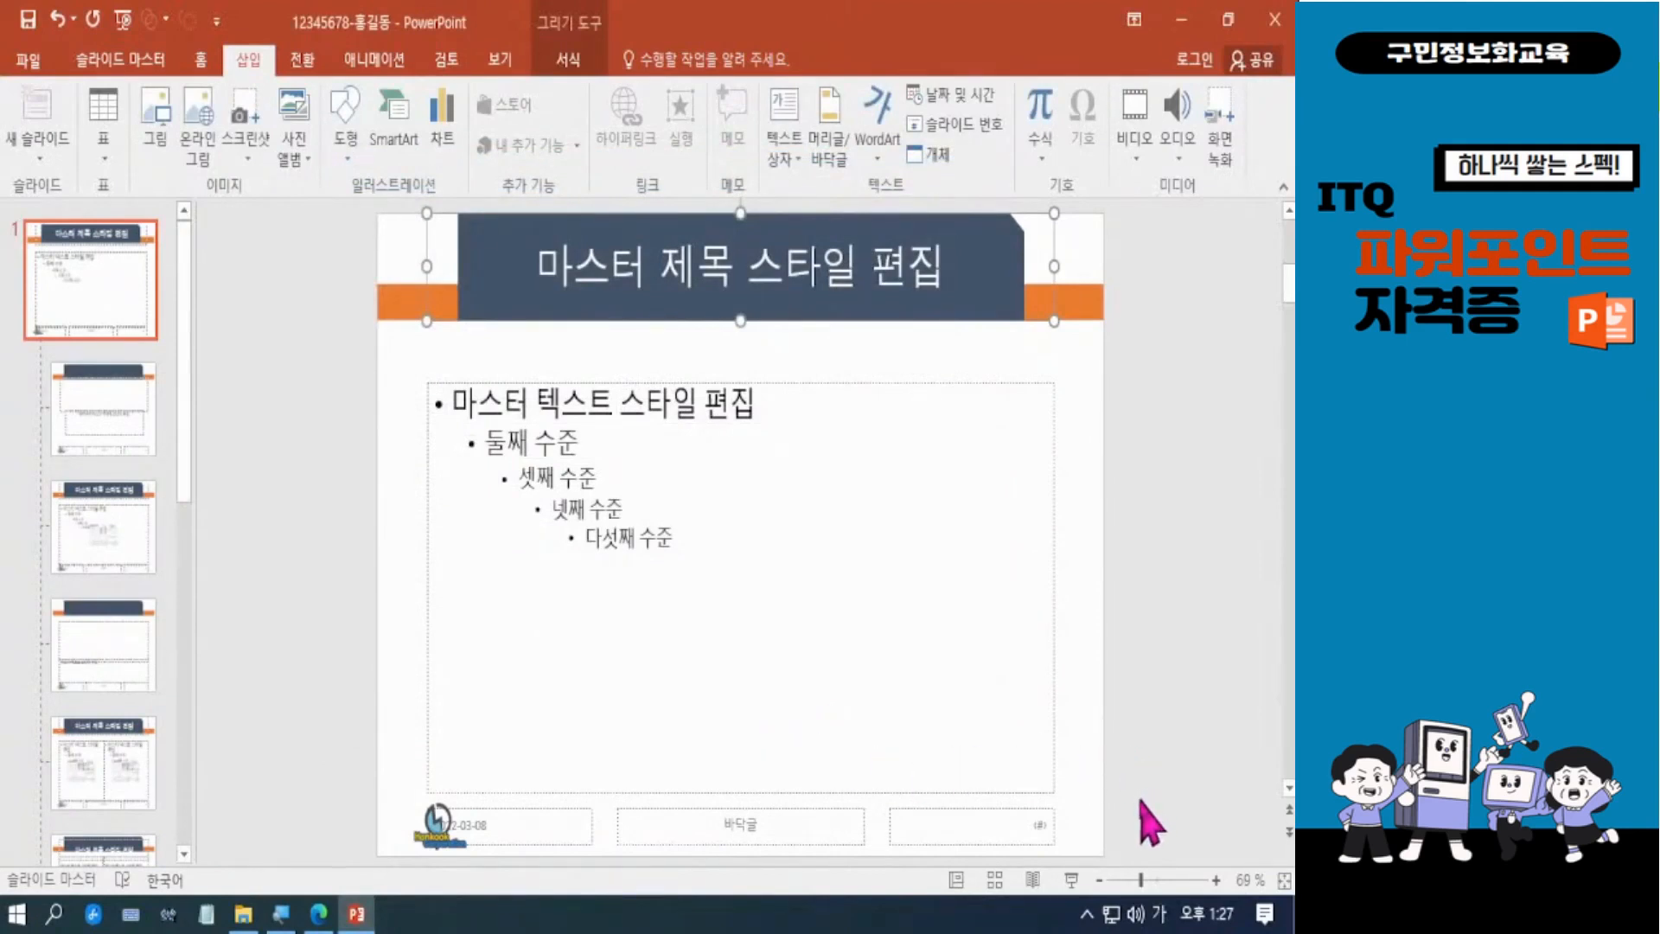
left_click_drag(873, 776, 1119, 889)
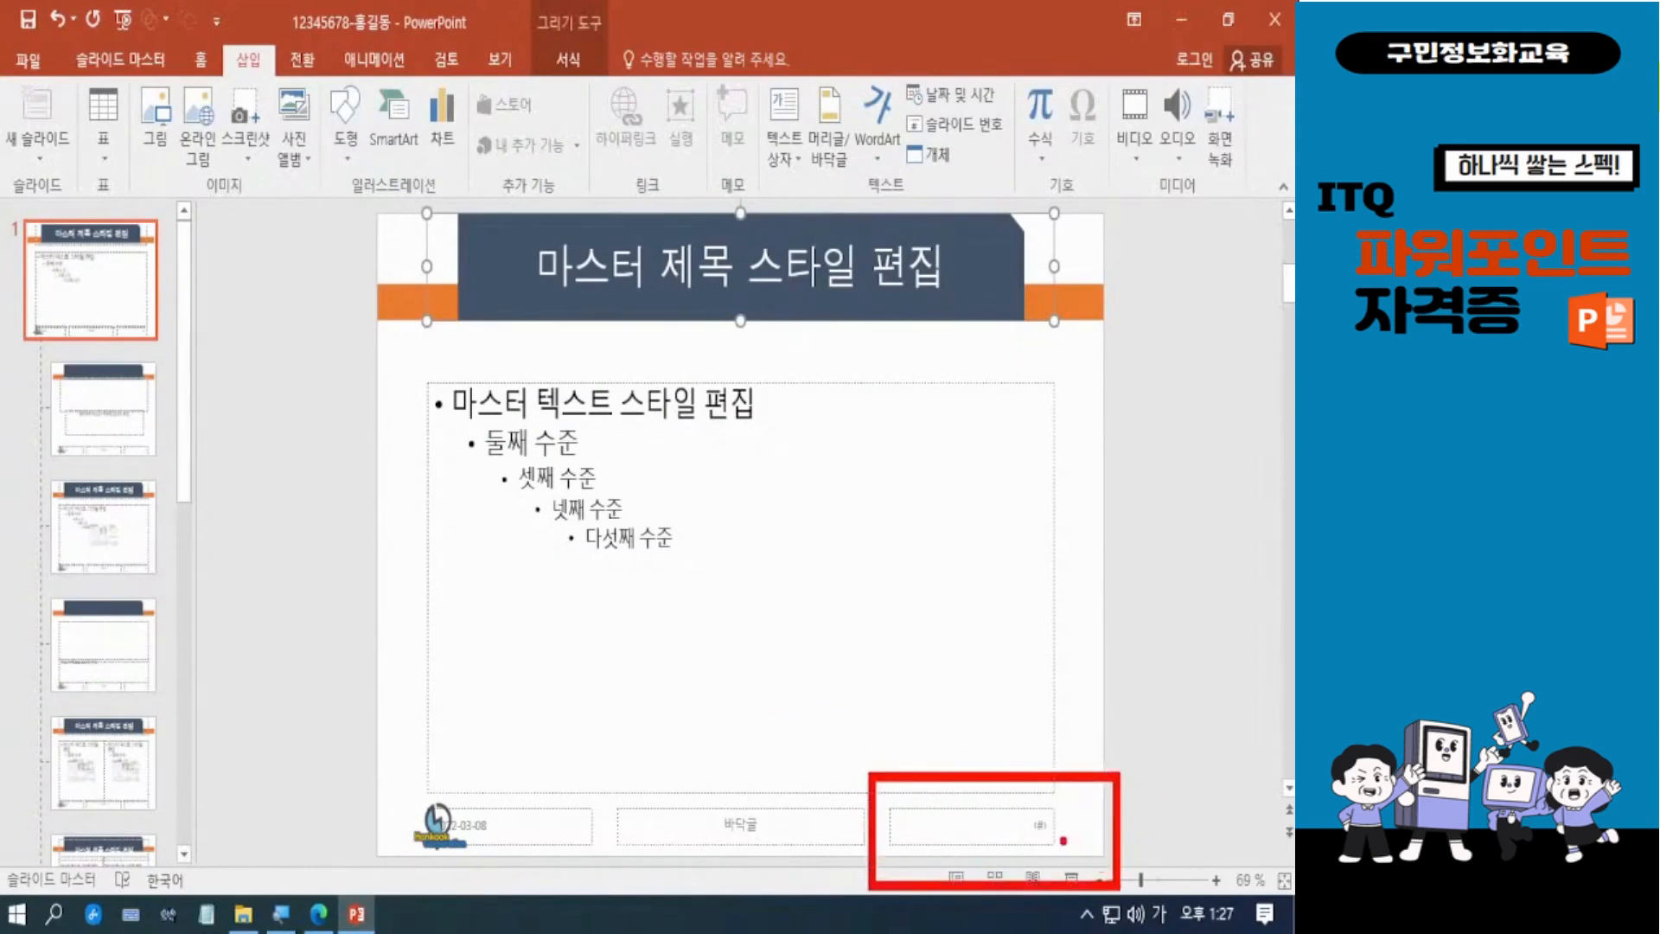
key("Escape")
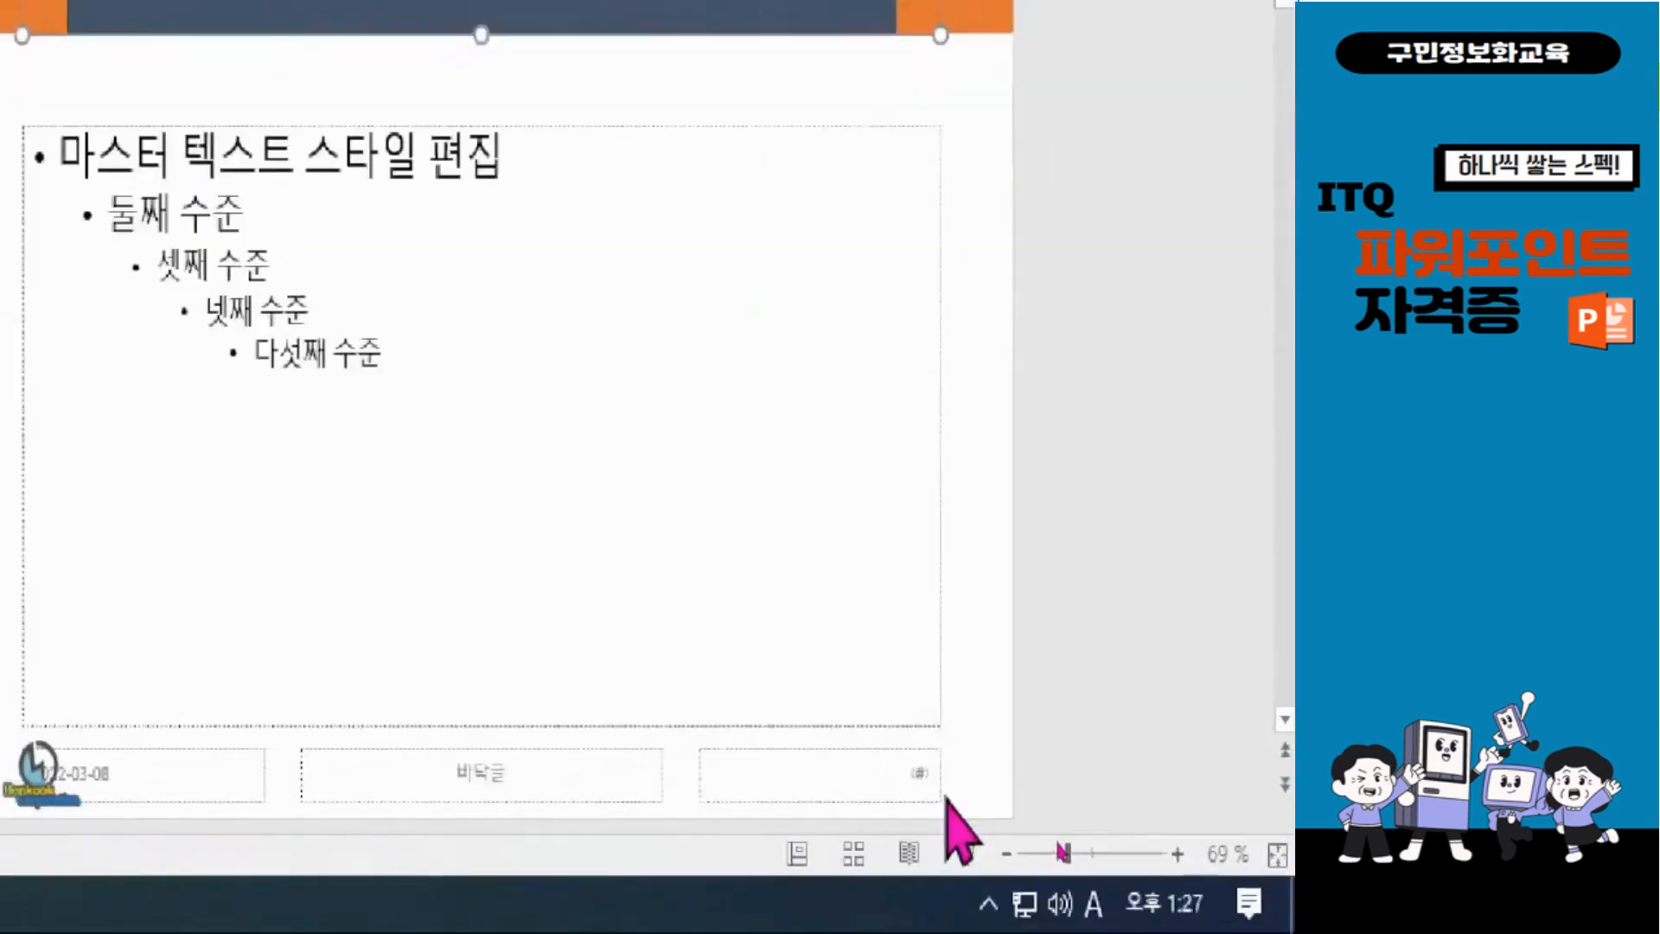
key("Hangul")
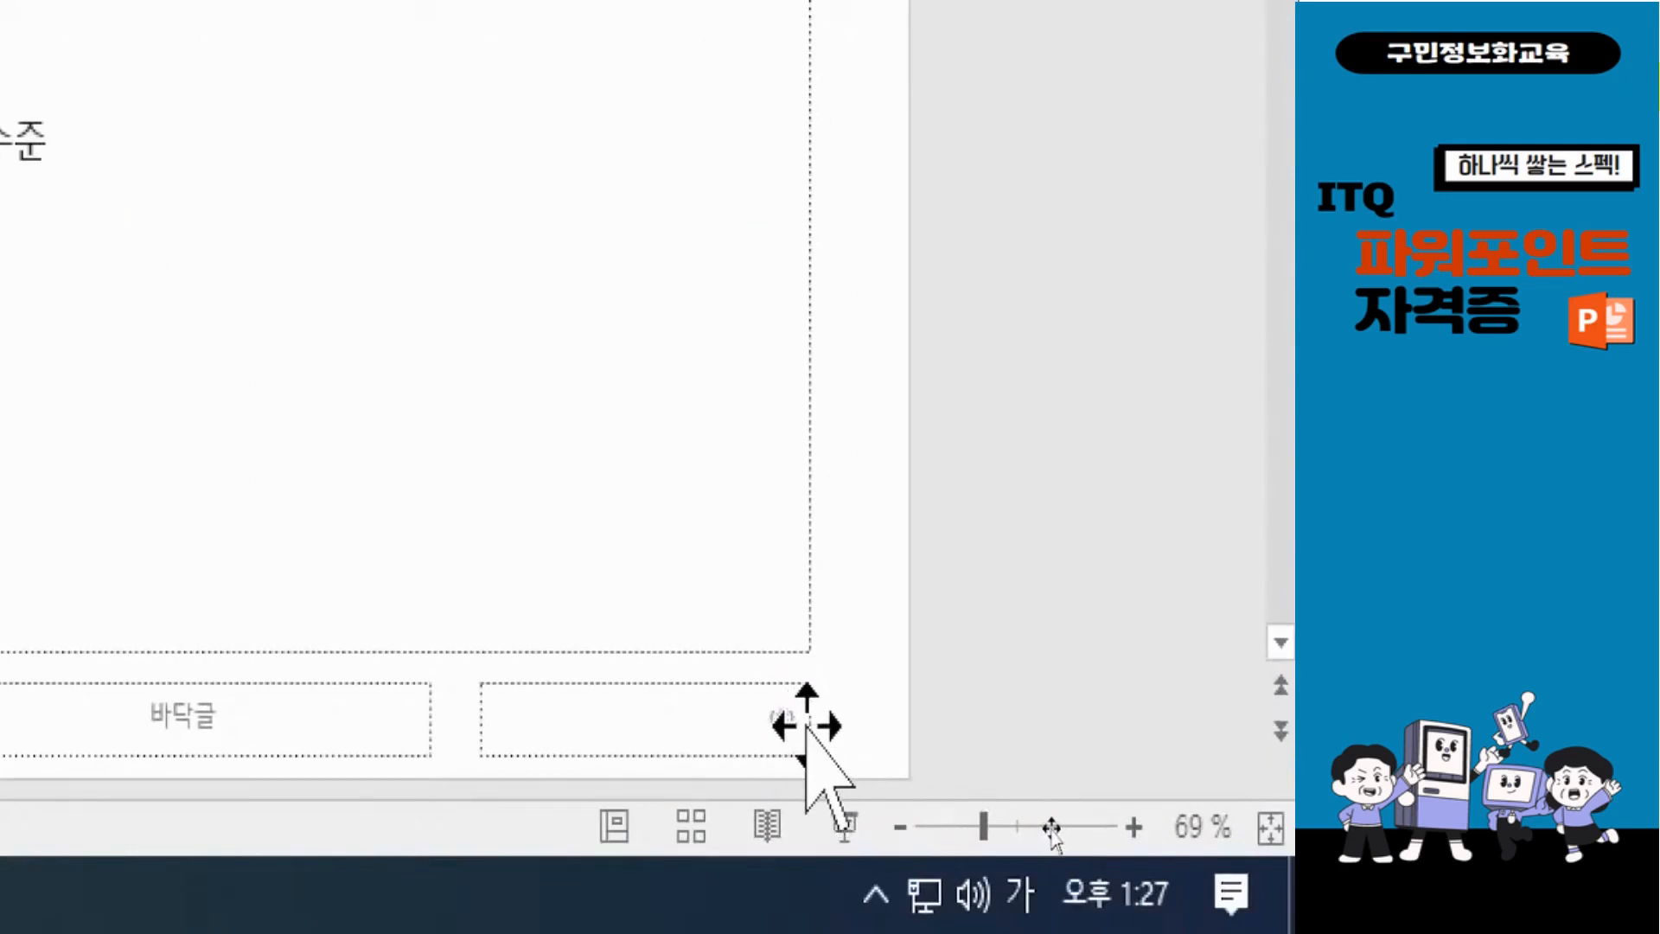
Format the slide number placeholder in the master's footer with 16 pt black text.
left_click(806, 725)
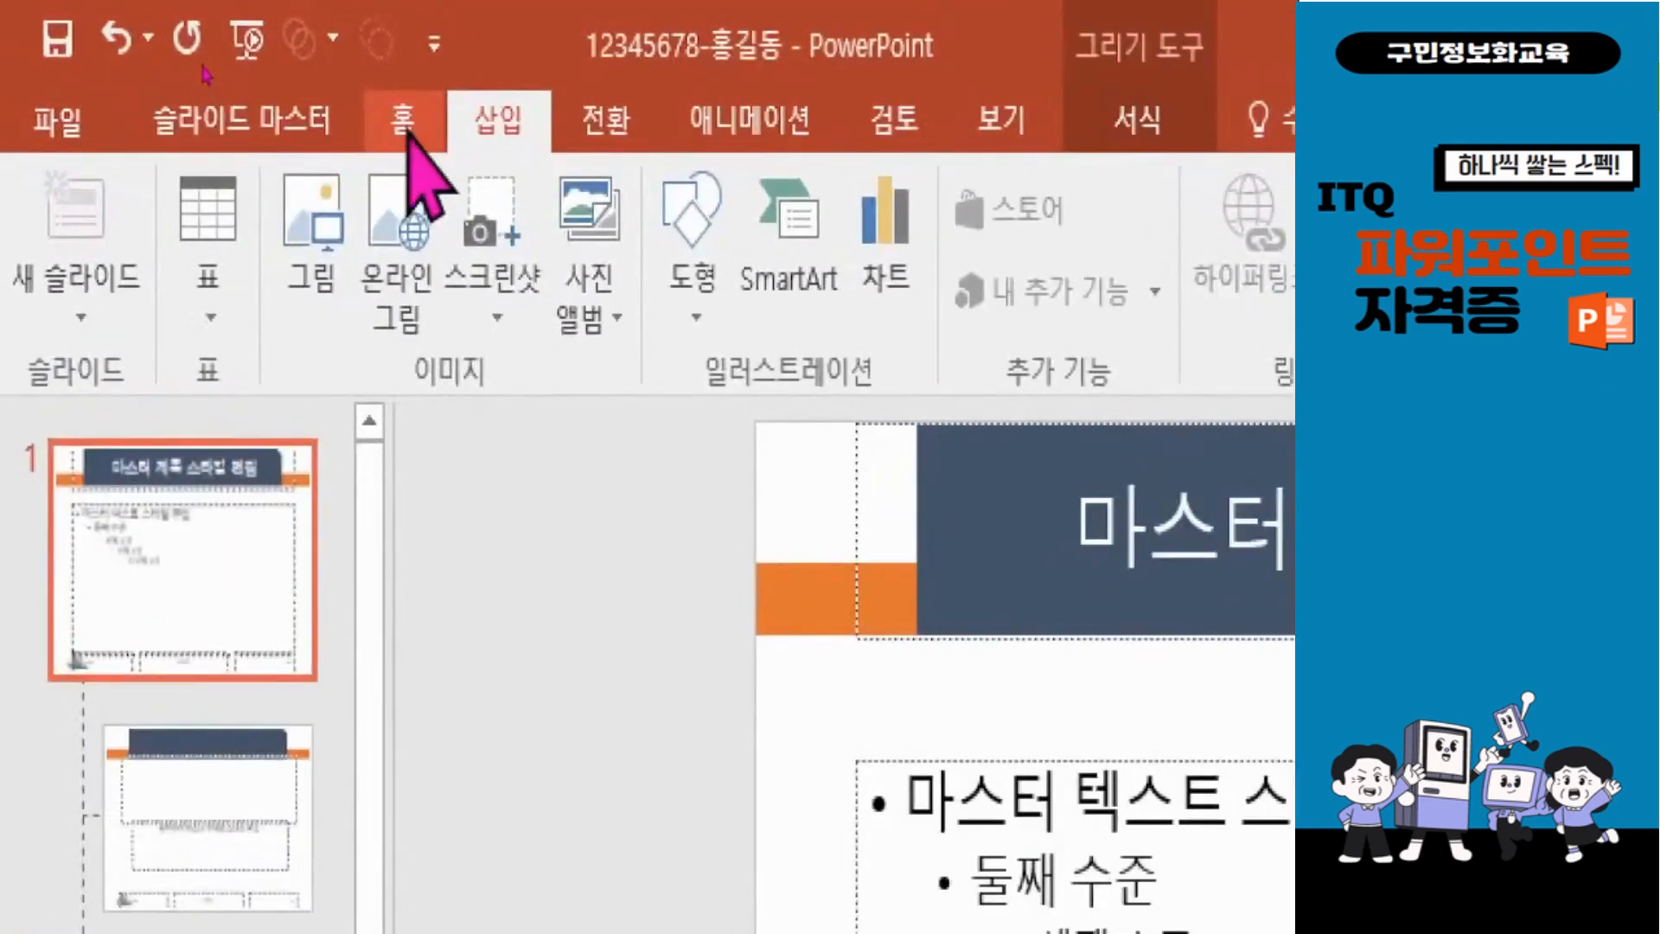
left_click(202, 66)
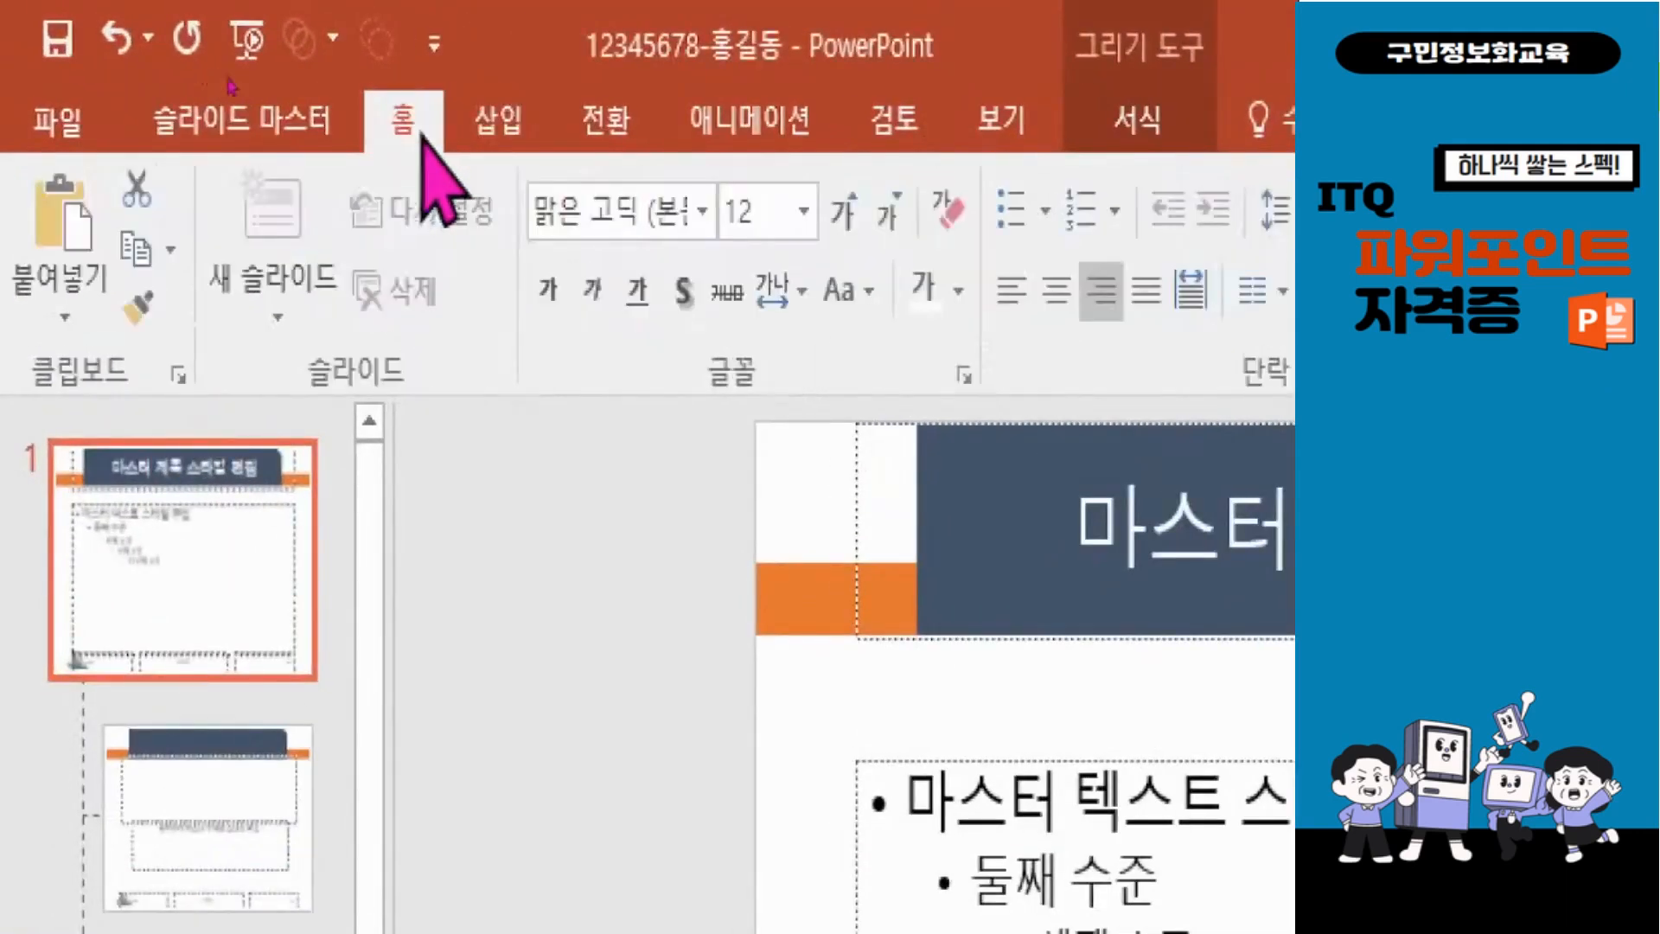
left_click(837, 209)
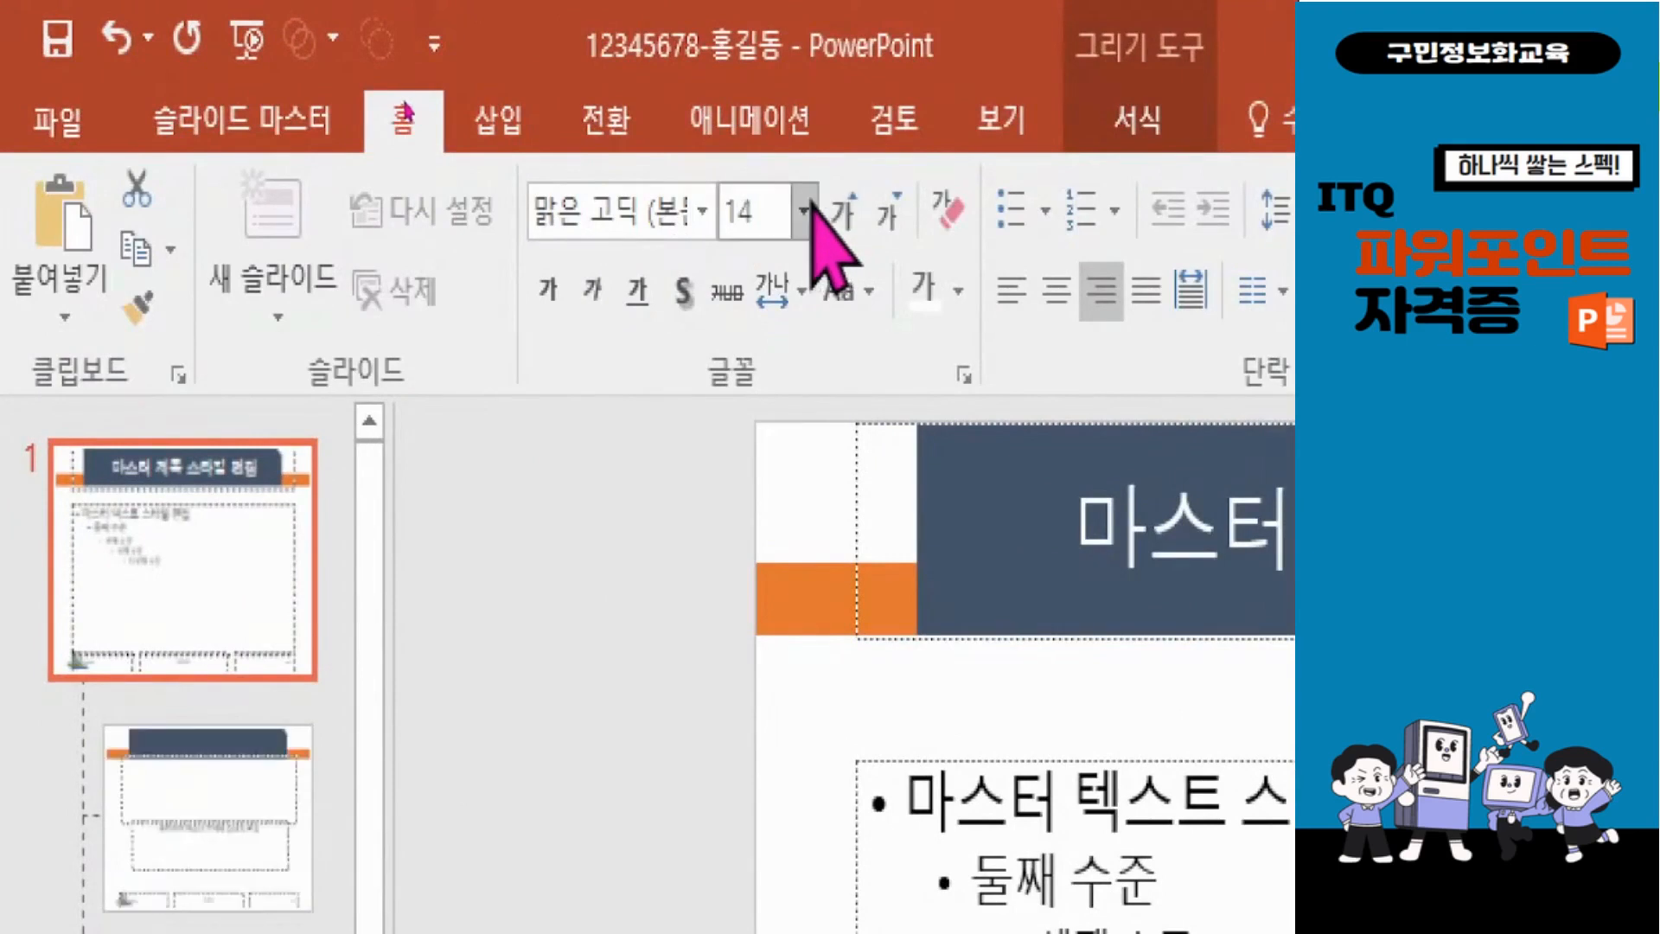
left_click(804, 209)
left_click(765, 616)
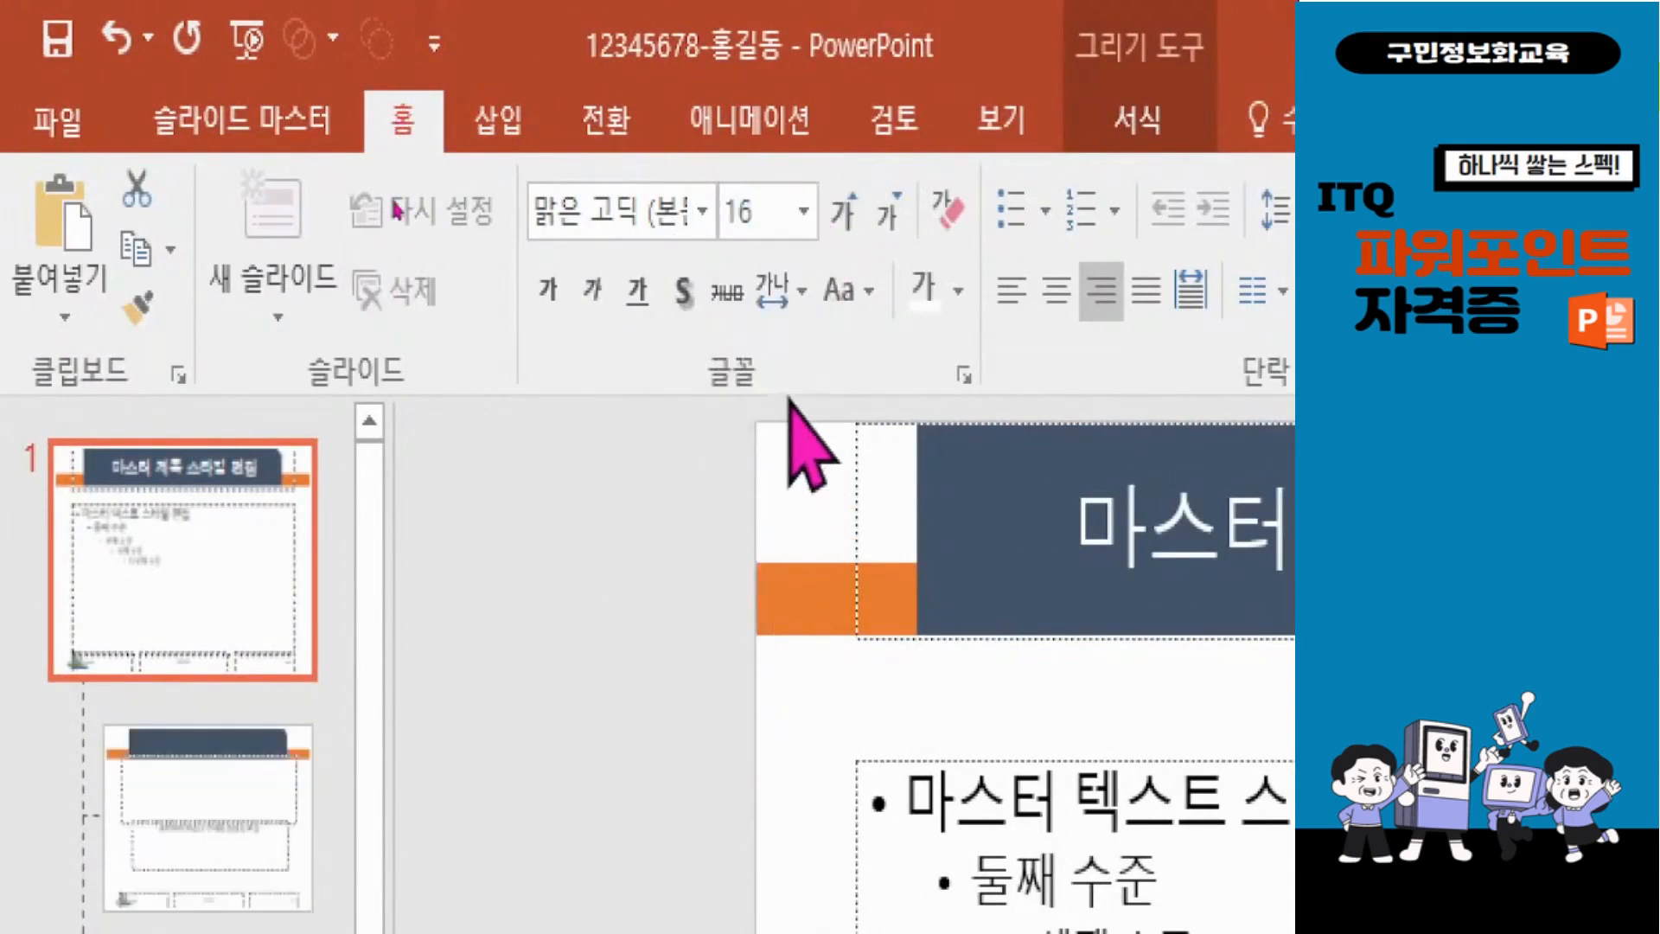
left_click(958, 291)
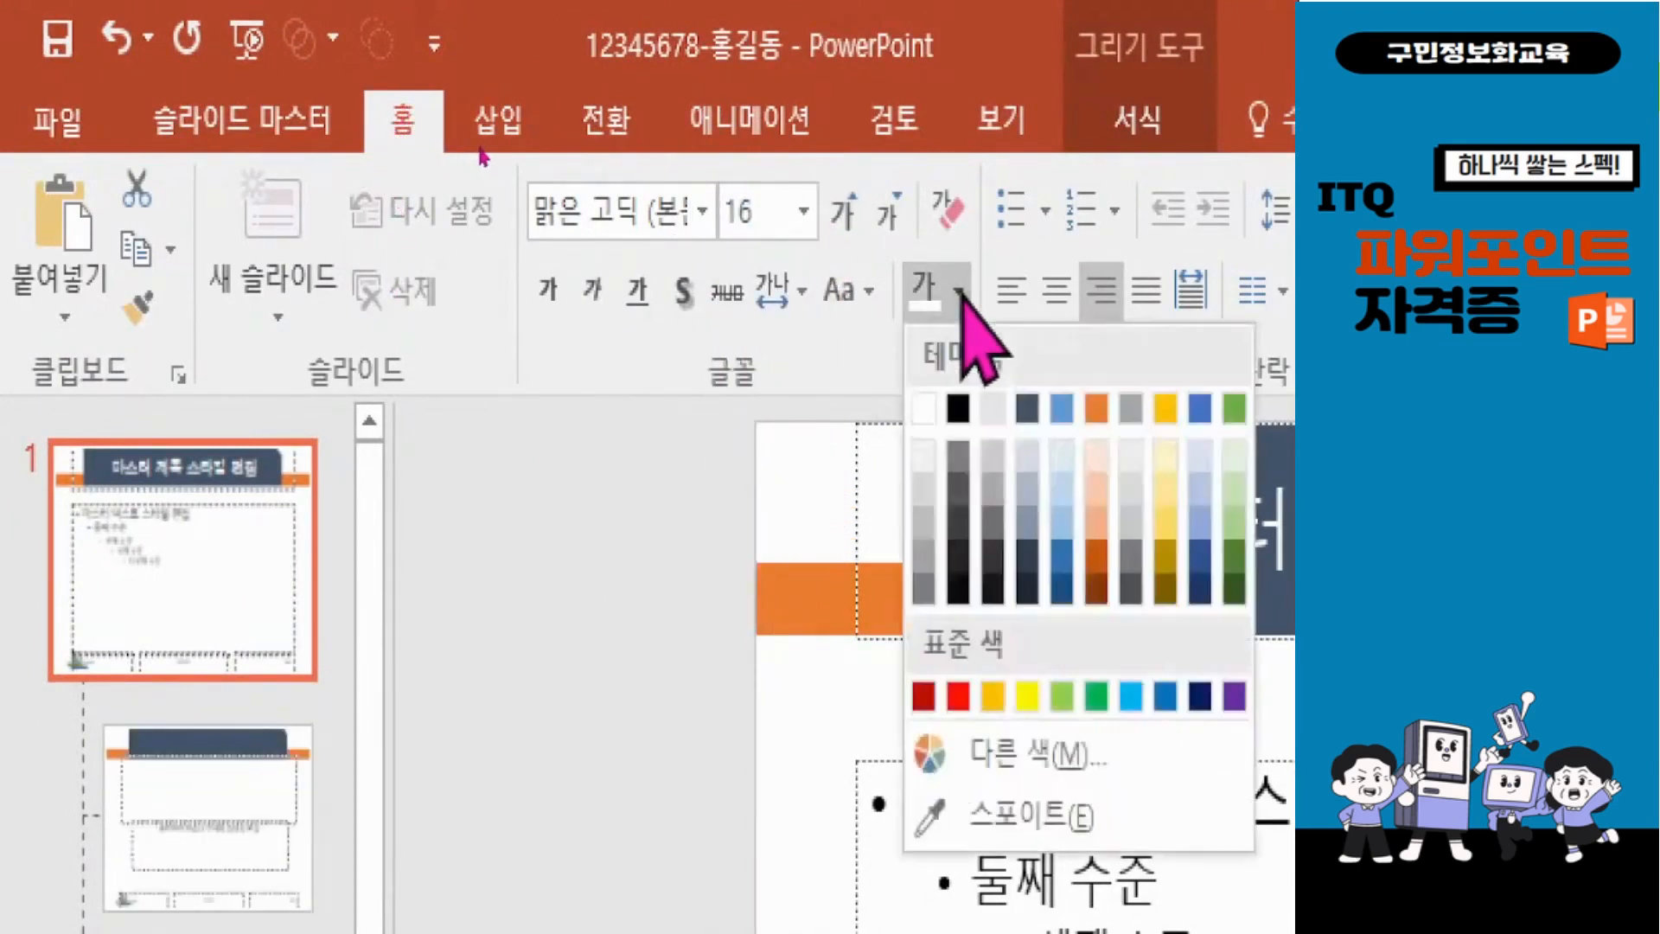
left_click(958, 408)
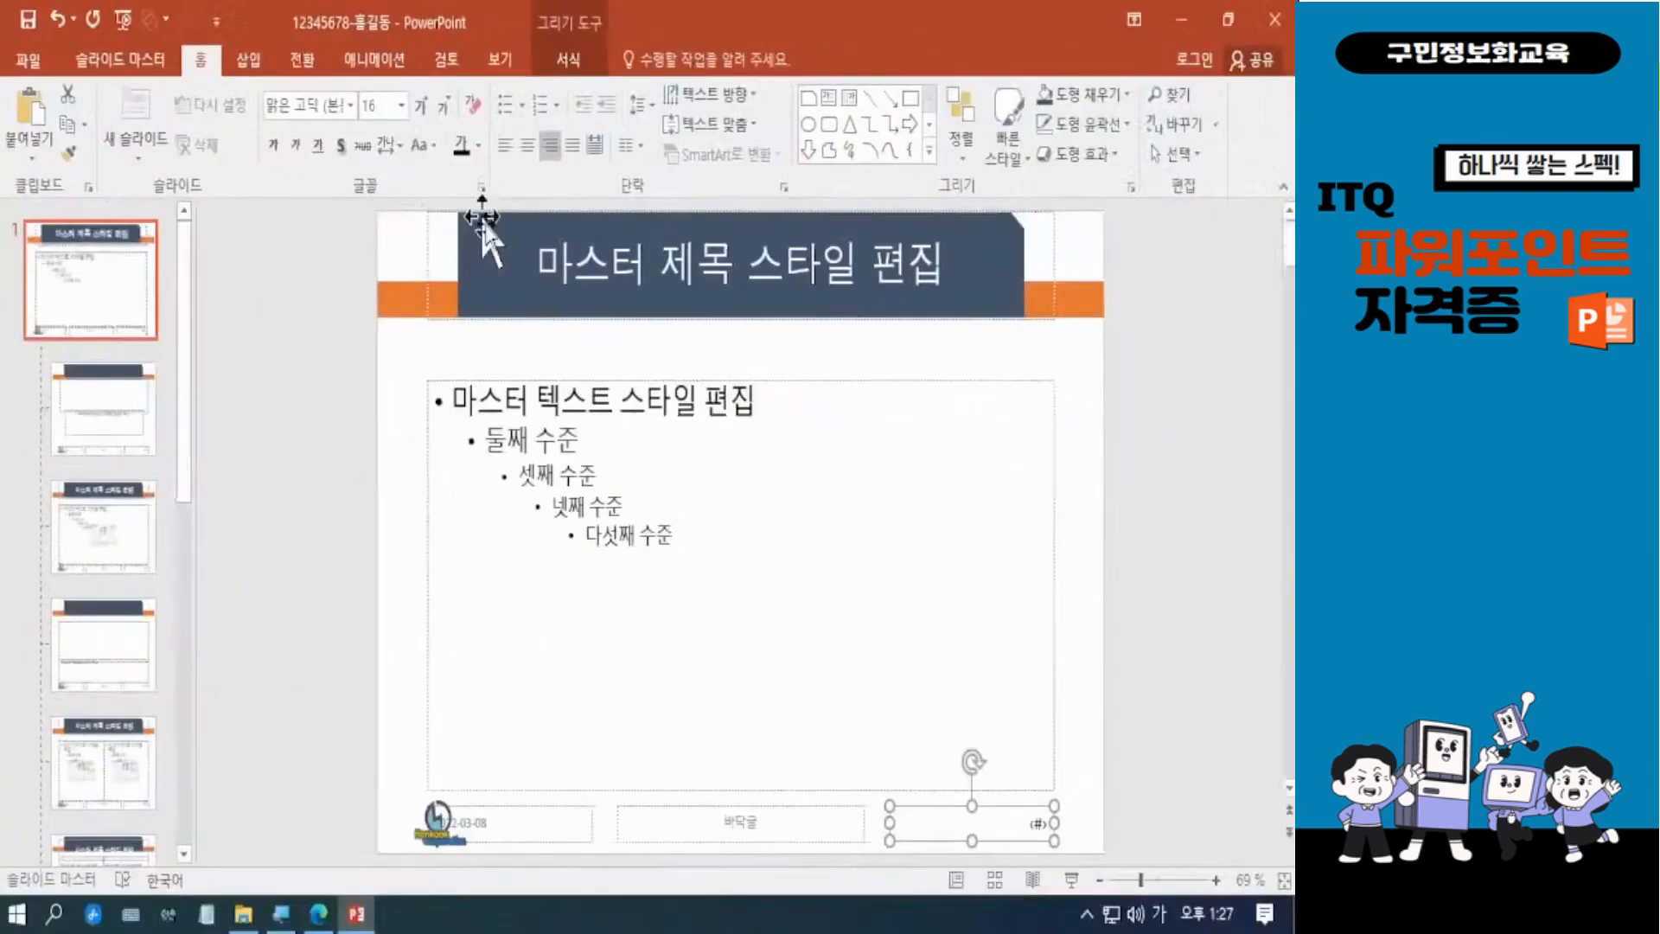
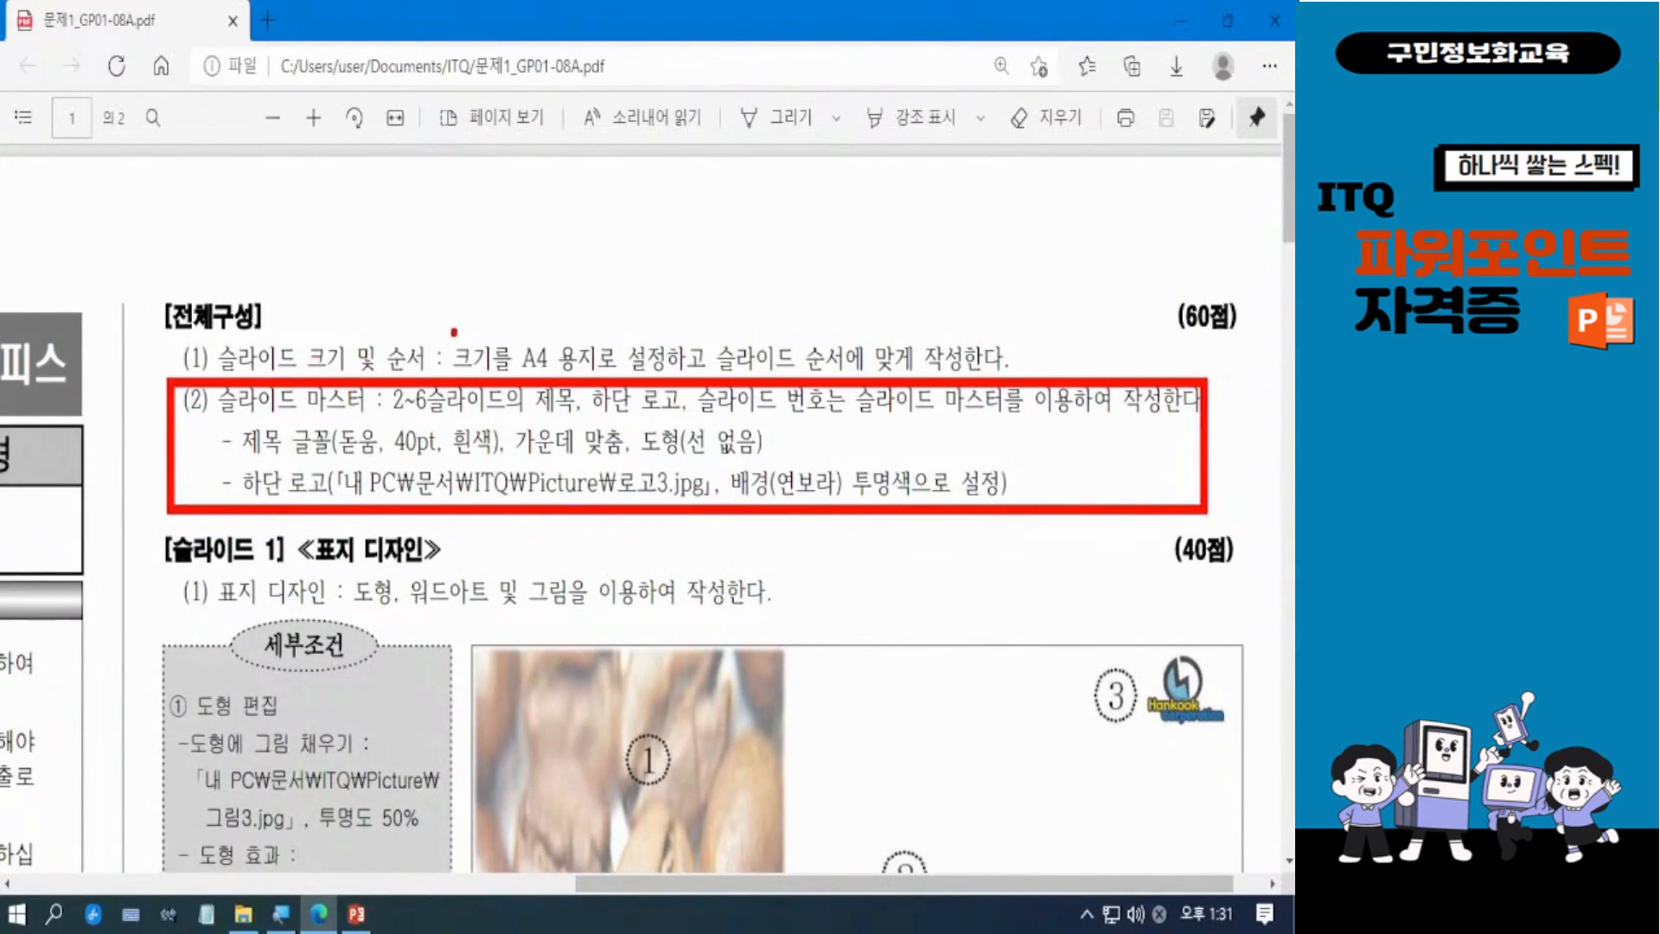
Switch to the exam PDF and review the overall composition section ([전체구성]) for the slide size and slide master requirements.
left_click_drag(450, 315, 617, 377)
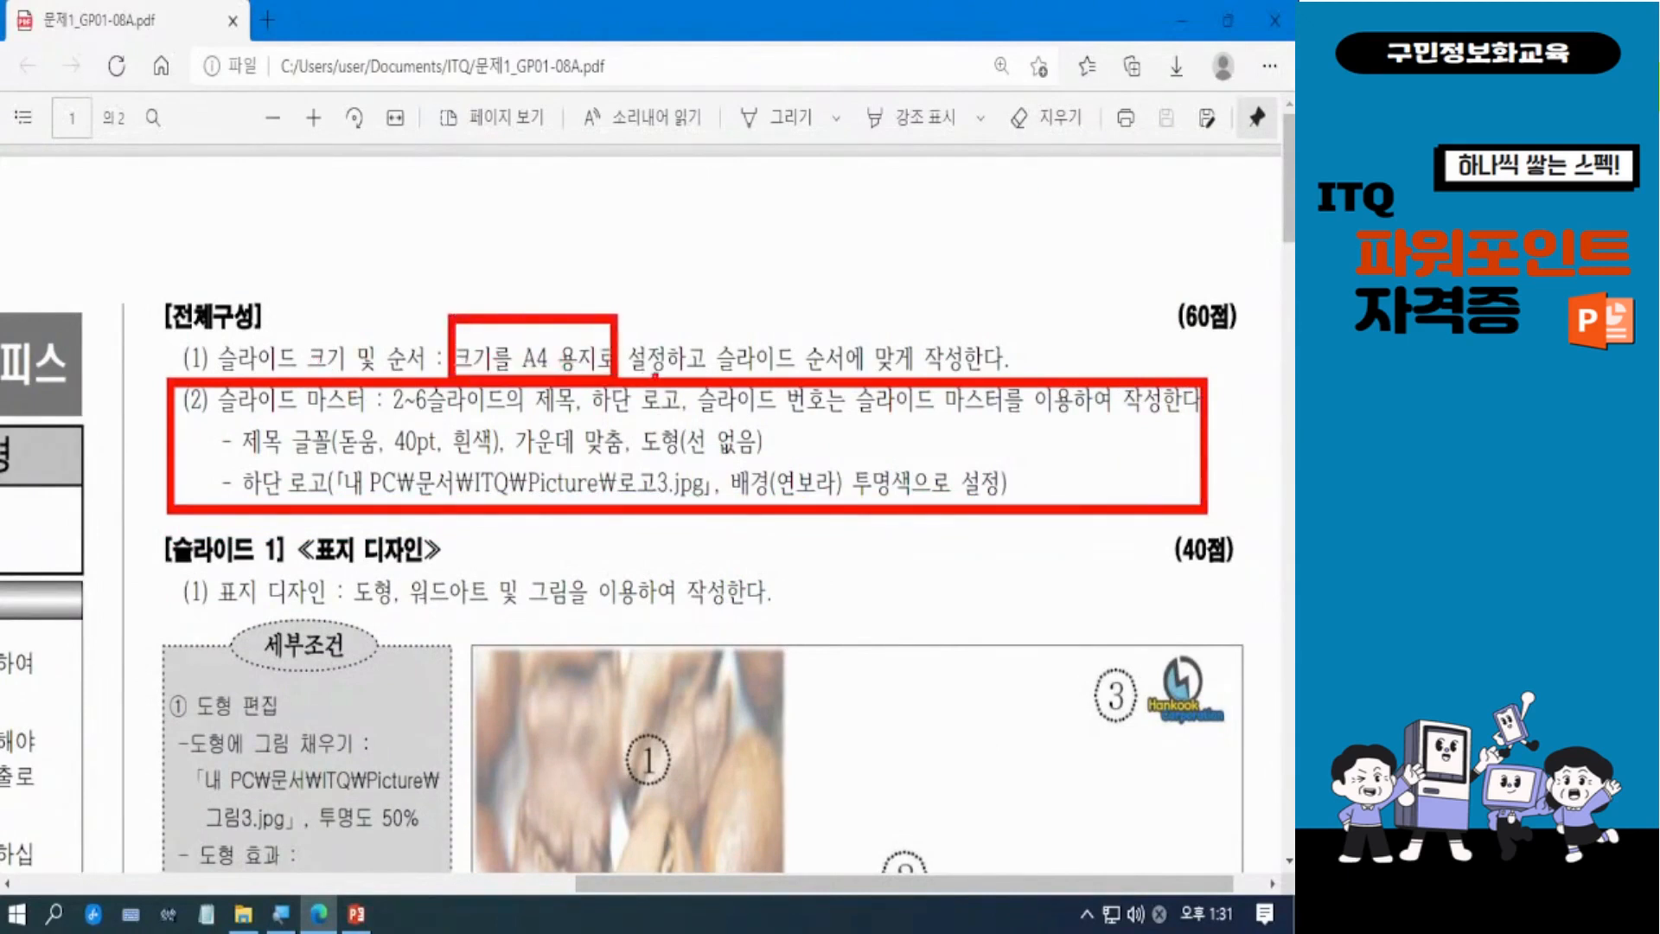
left_click_drag(1167, 265, 1271, 349)
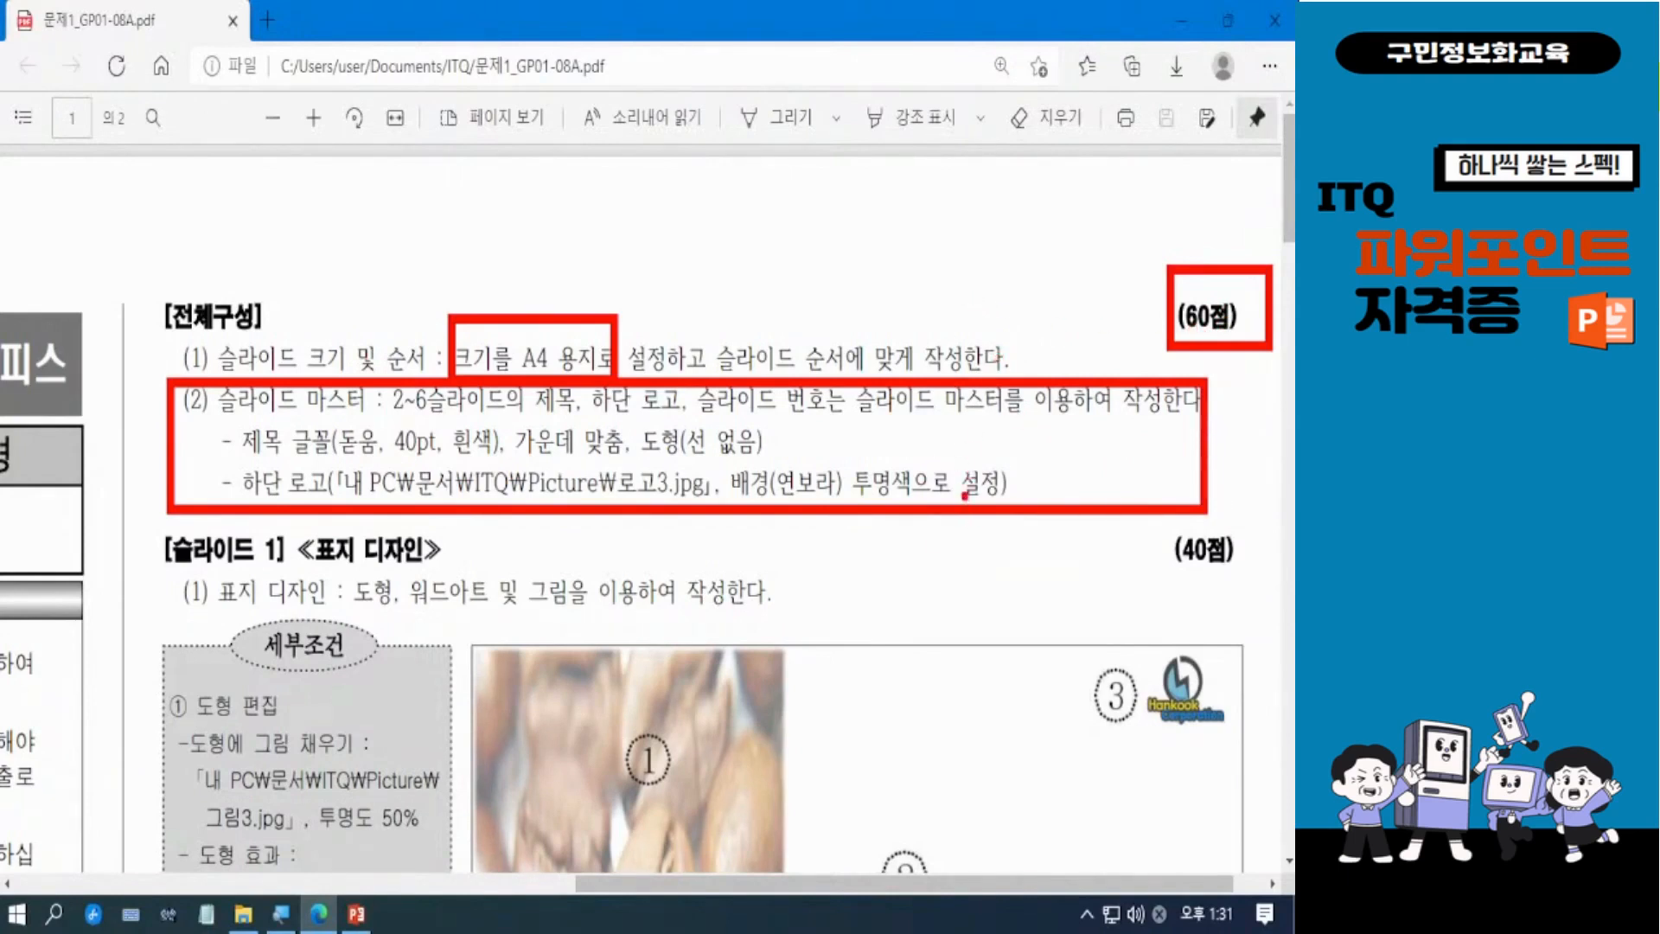
key("Escape")
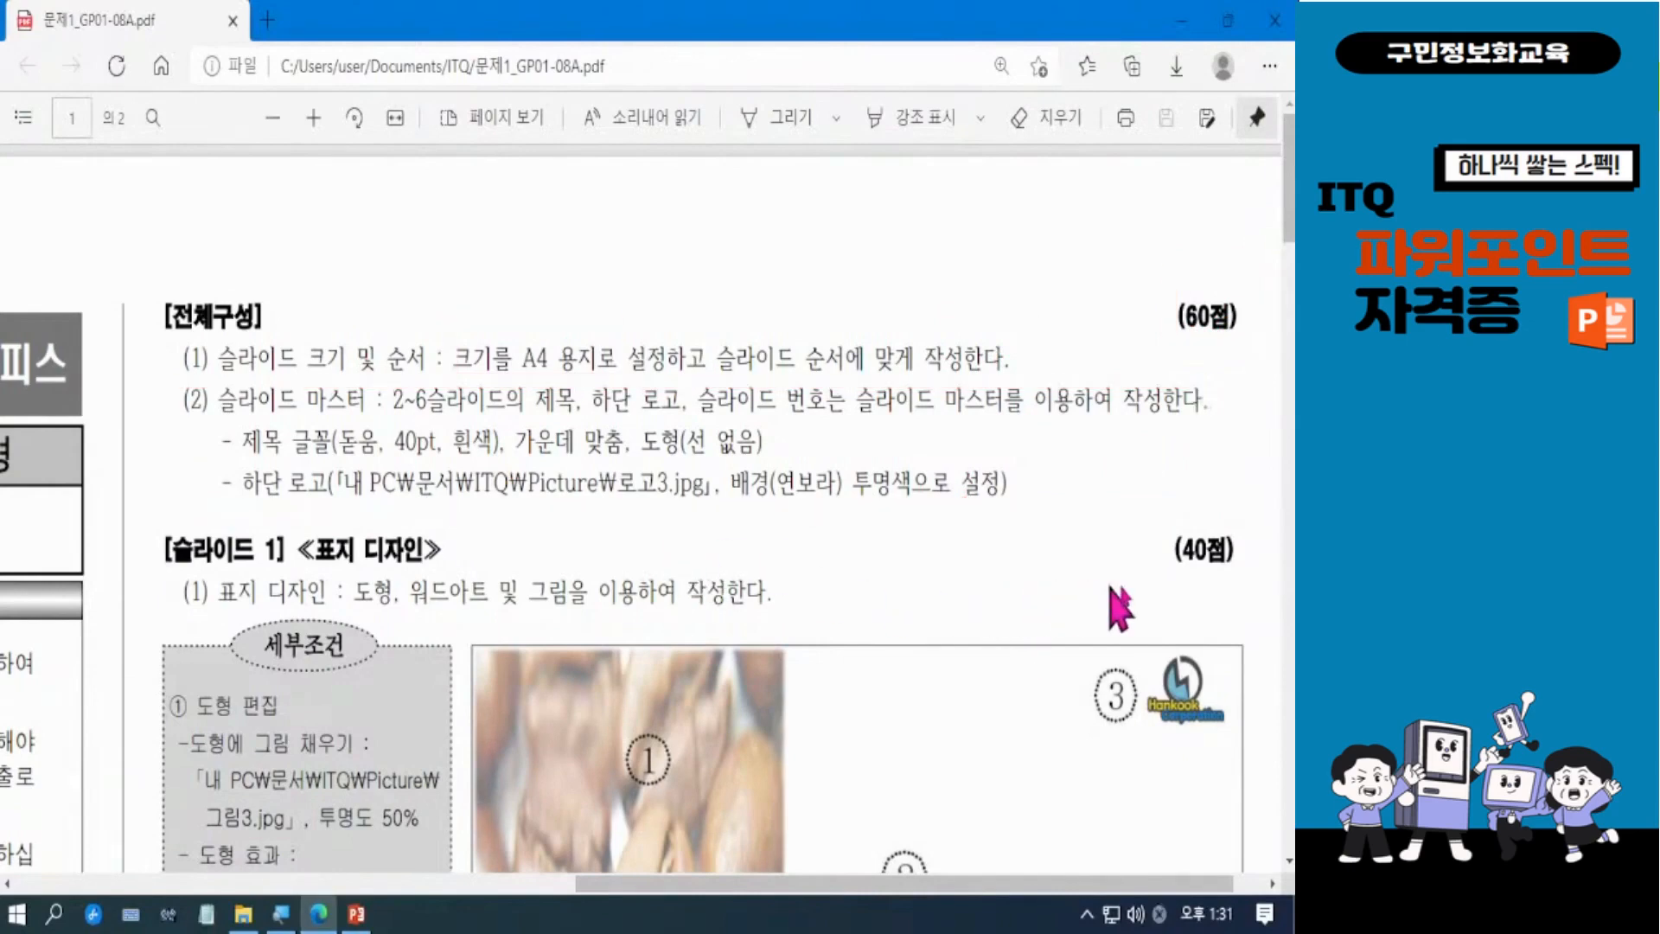
Review the exam PDF's slide 1 cover design and slide 2 contents slide (목차 슬라이드) sections, including the sample layouts.
scroll(874, 704, "down", 10)
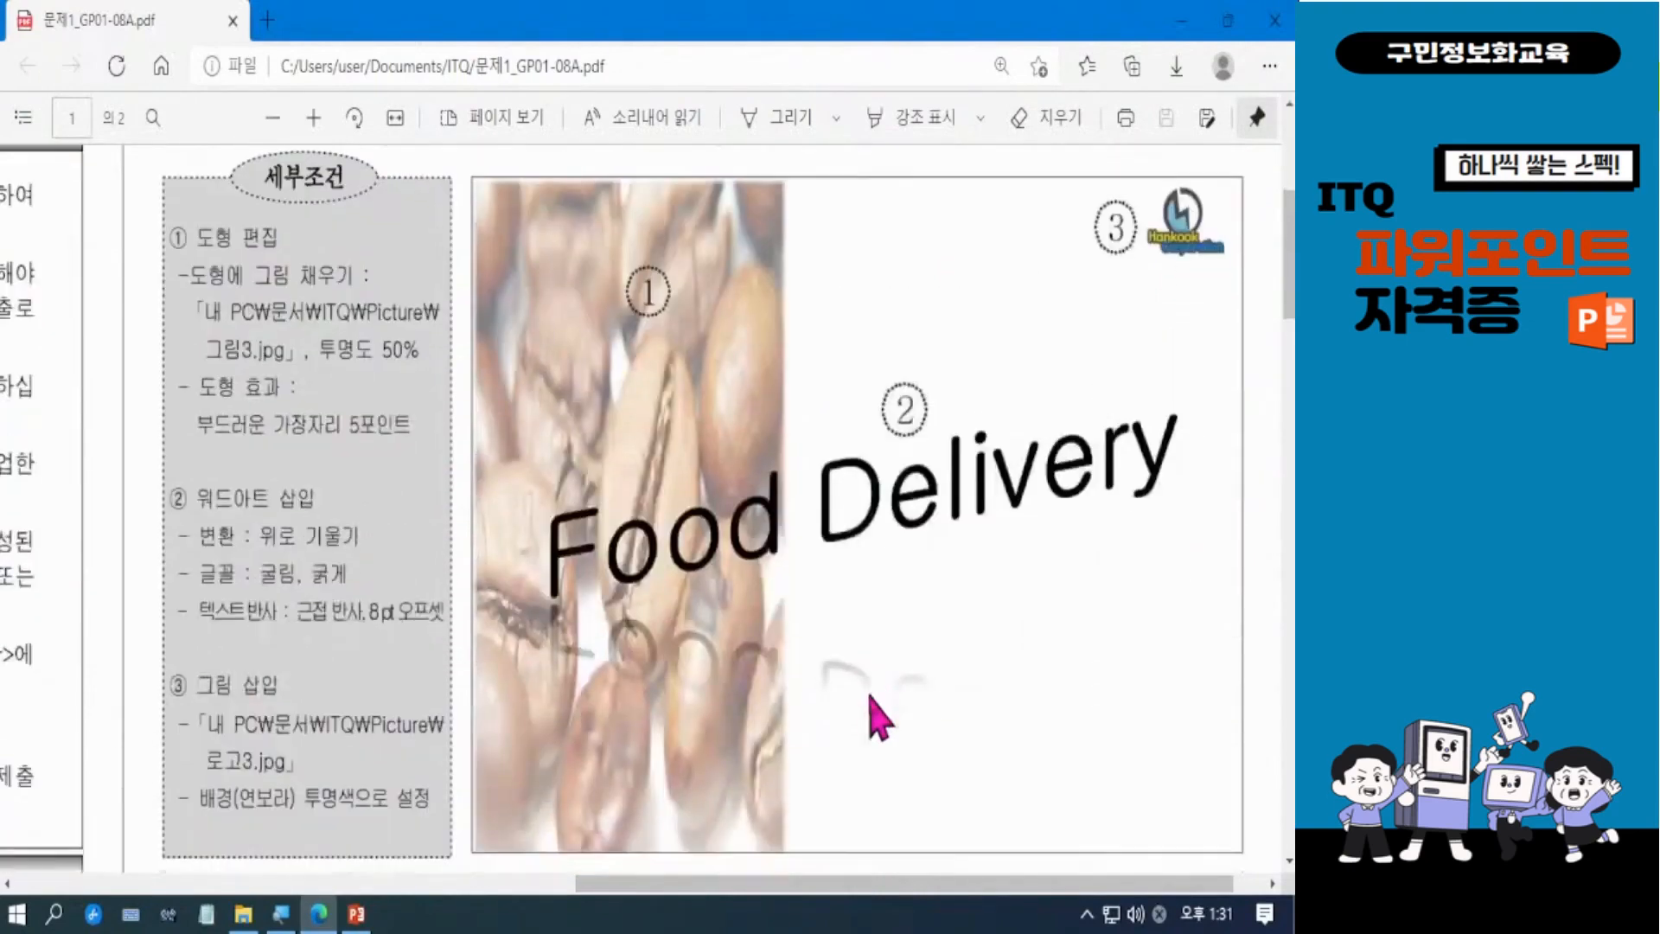
scroll(877, 716, "up", 2)
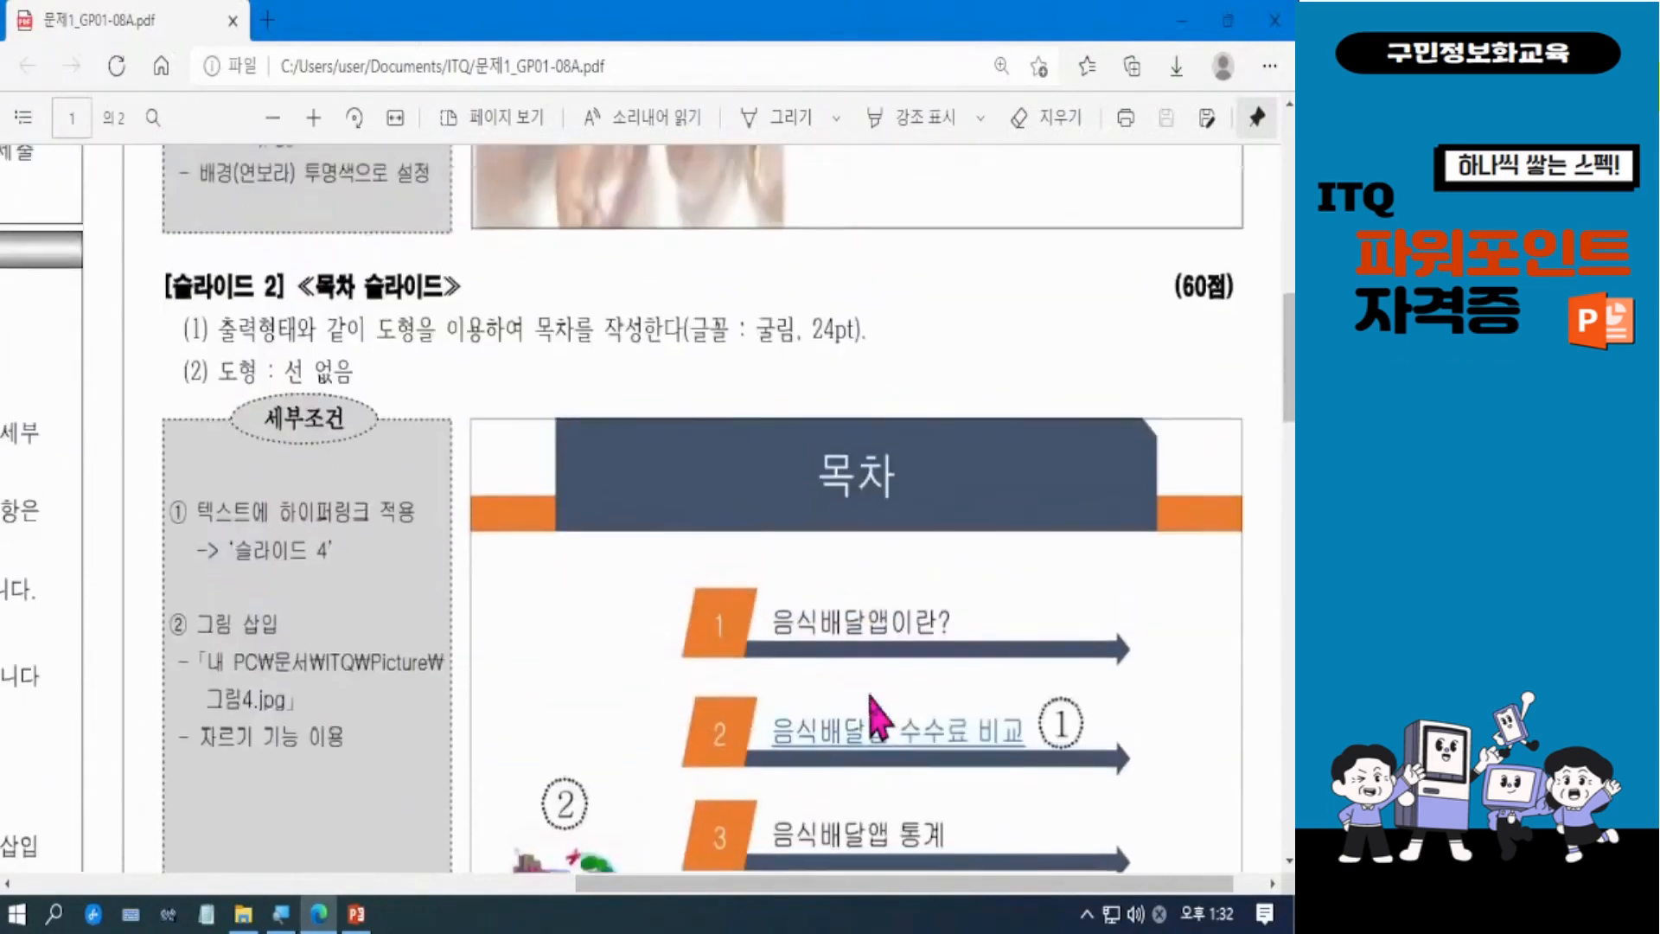
scroll(870, 697, "down", 3)
scroll(873, 717, "down", 3)
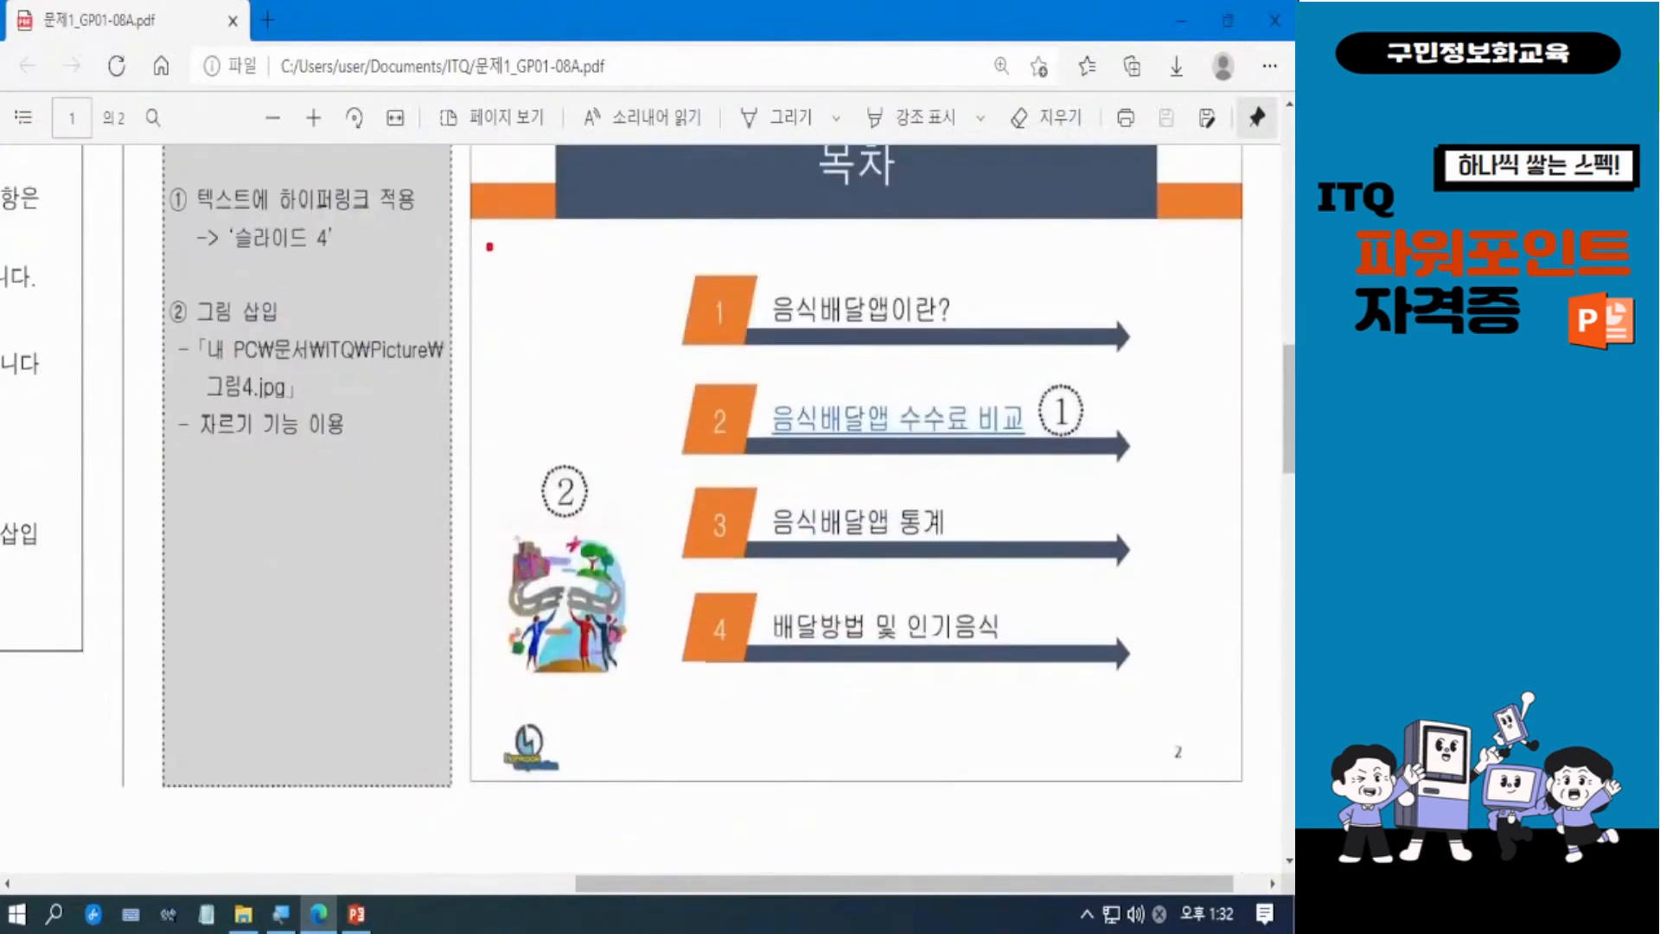
mouse_move(488, 245)
left_mouse_down()
mouse_move(680, 692)
mouse_move(1181, 704)
left_mouse_up()
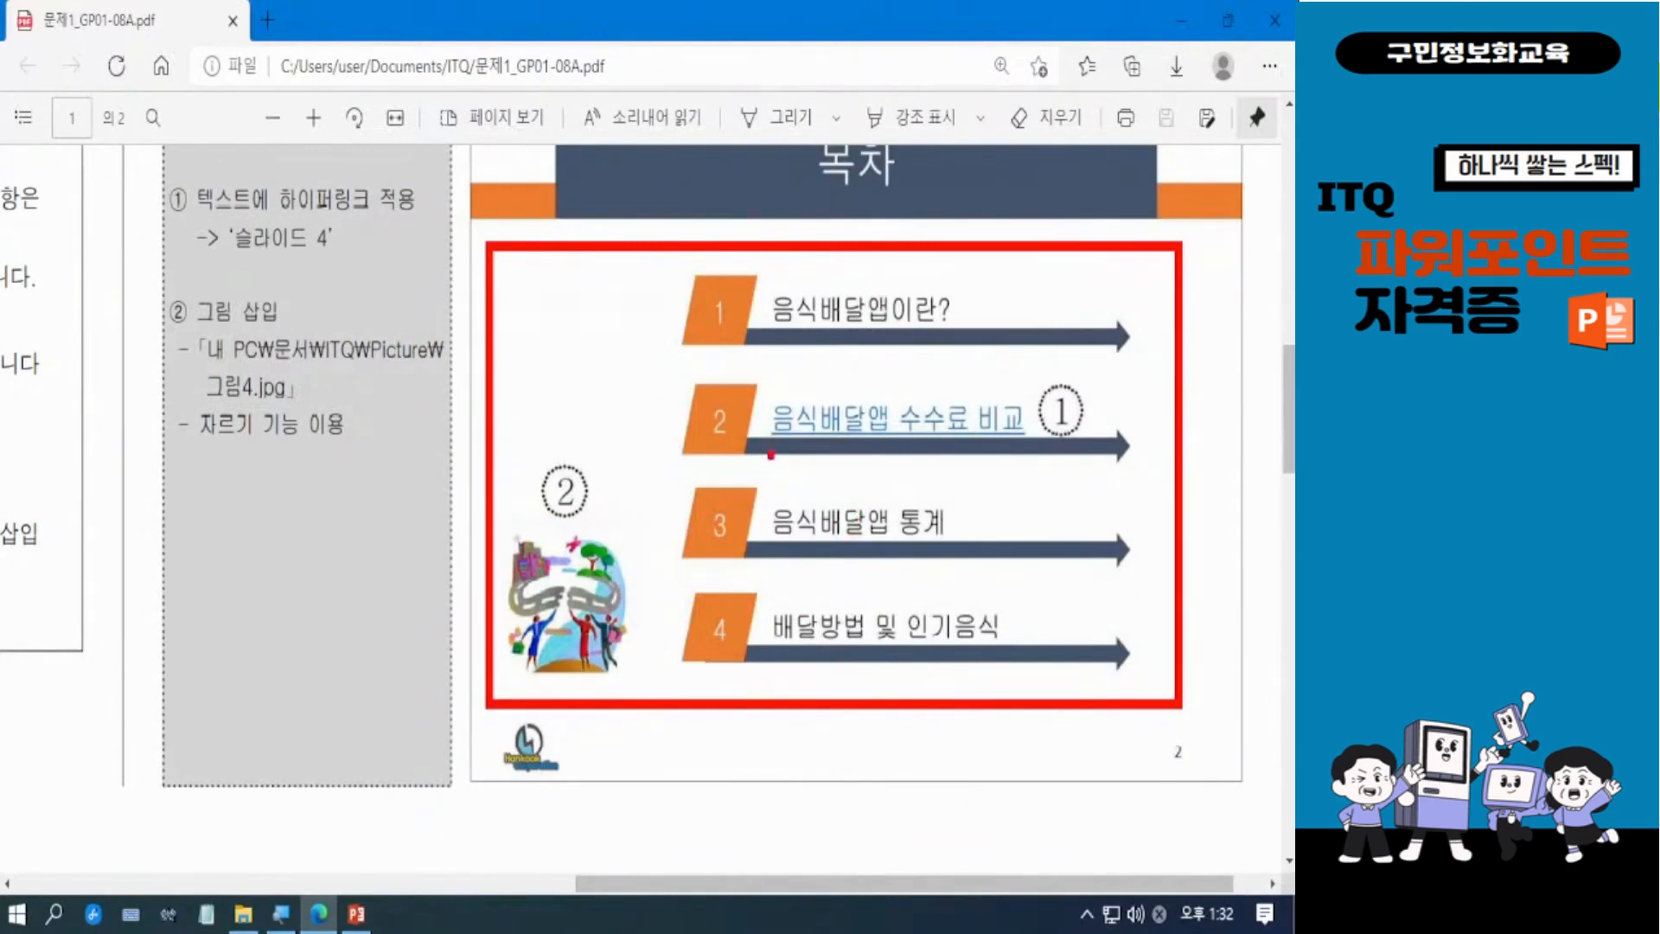
key("Escape")
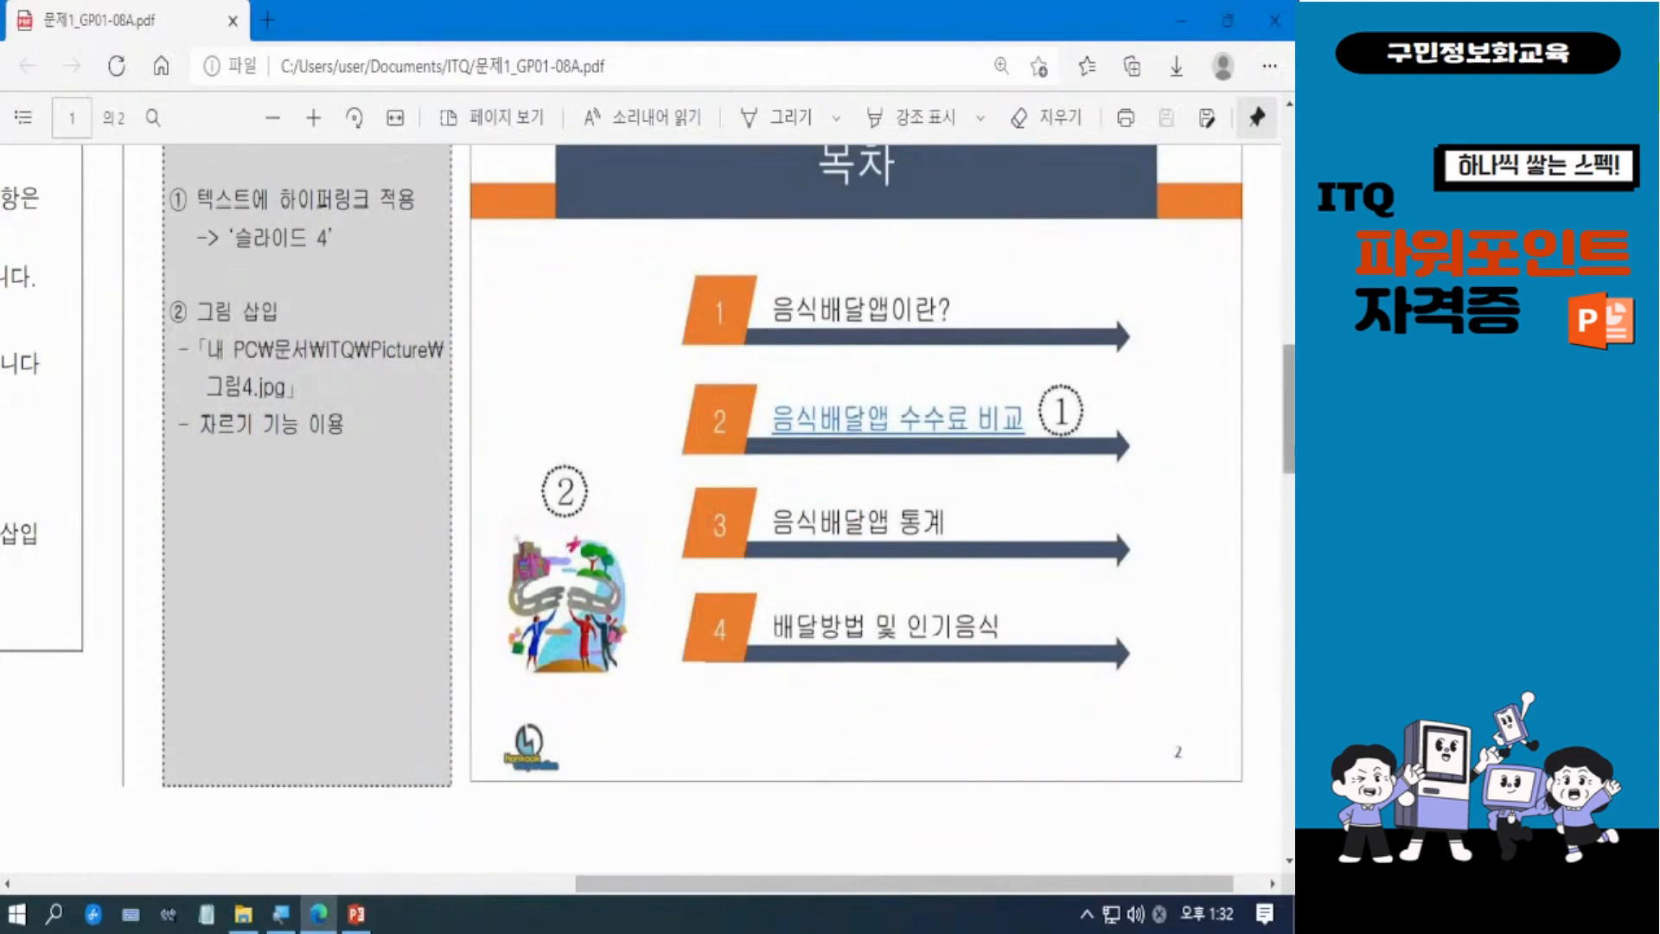
scroll(1288, 406, "up", 1)
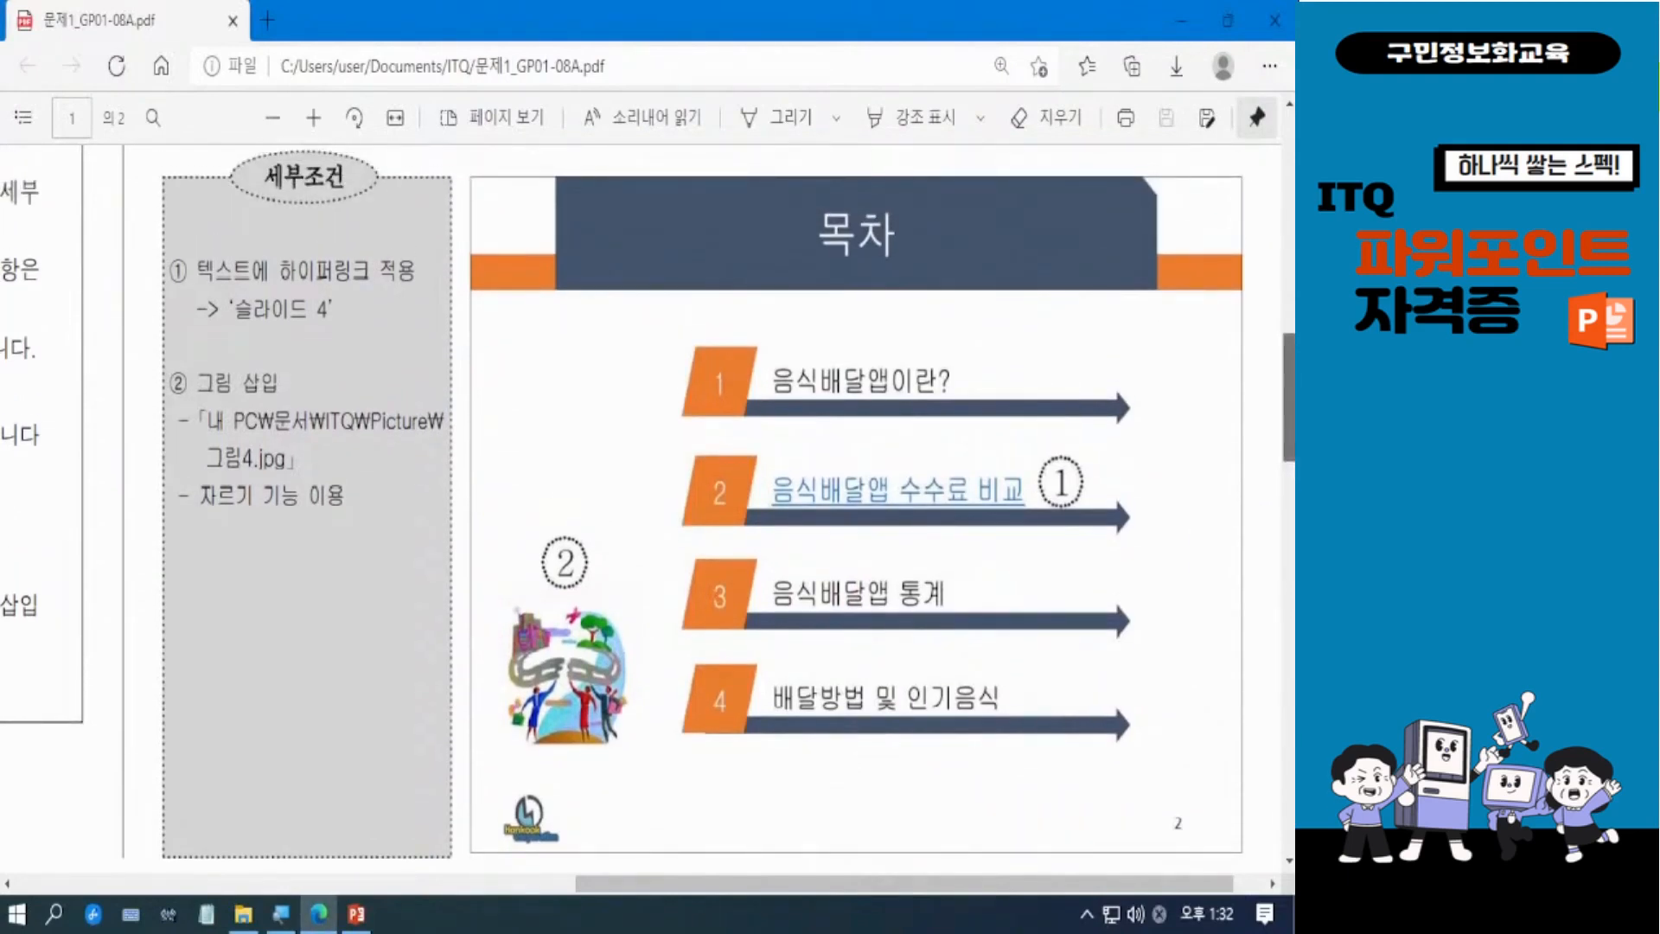
scroll(1293, 454, "up", 2)
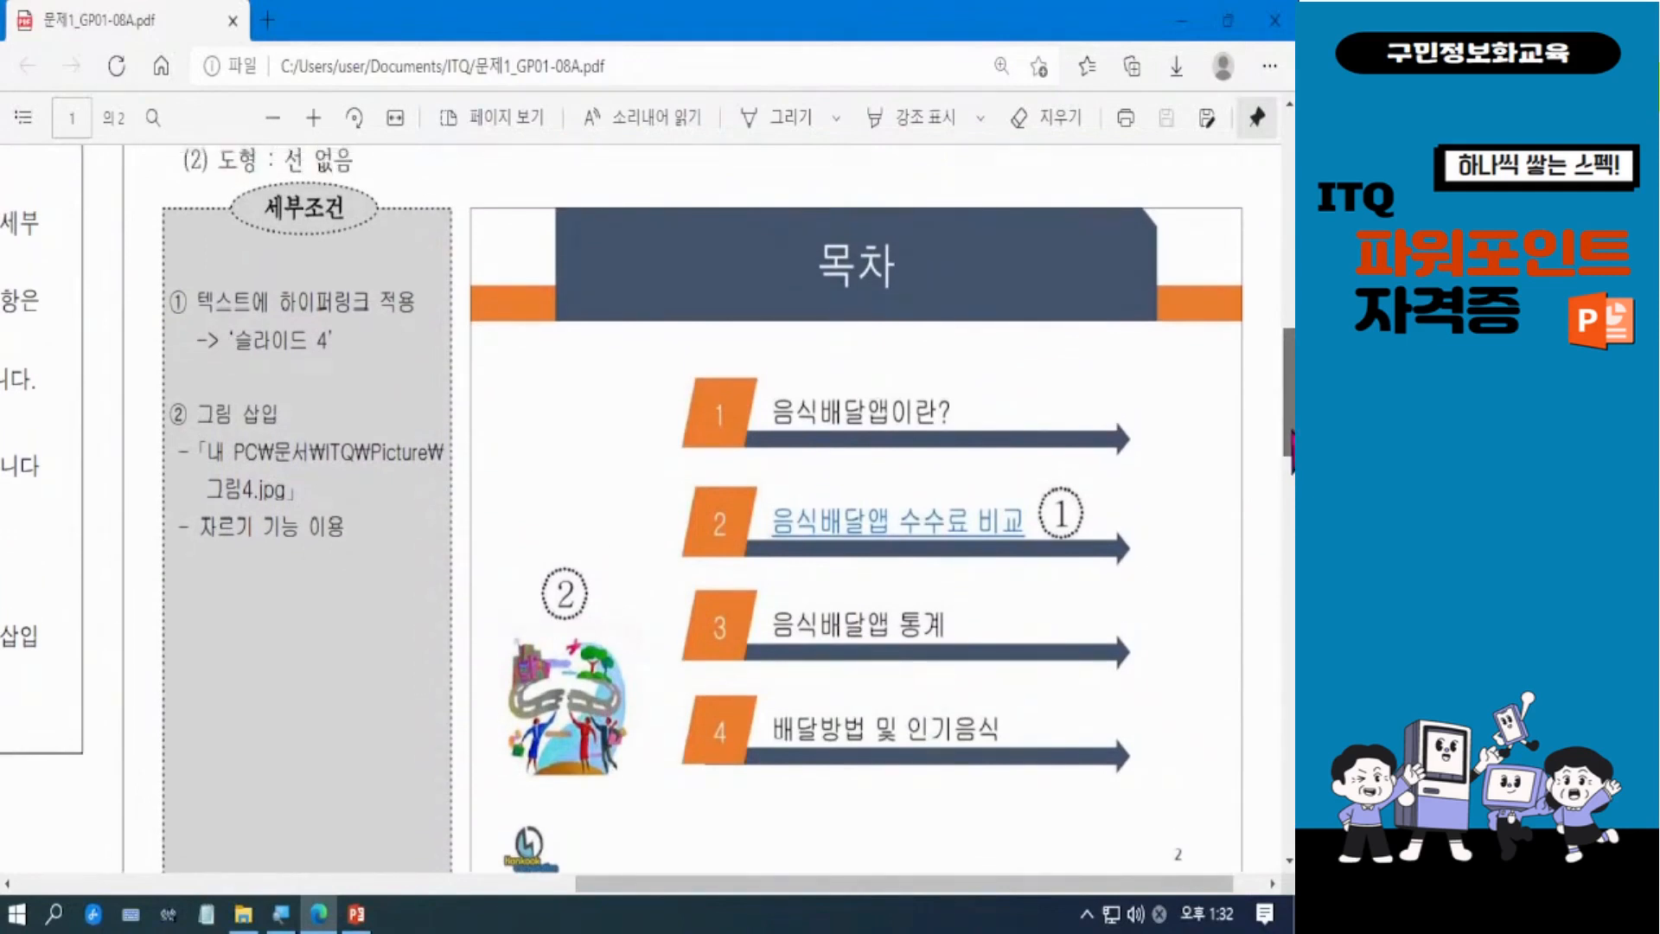
scroll(1293, 450, "up", 2)
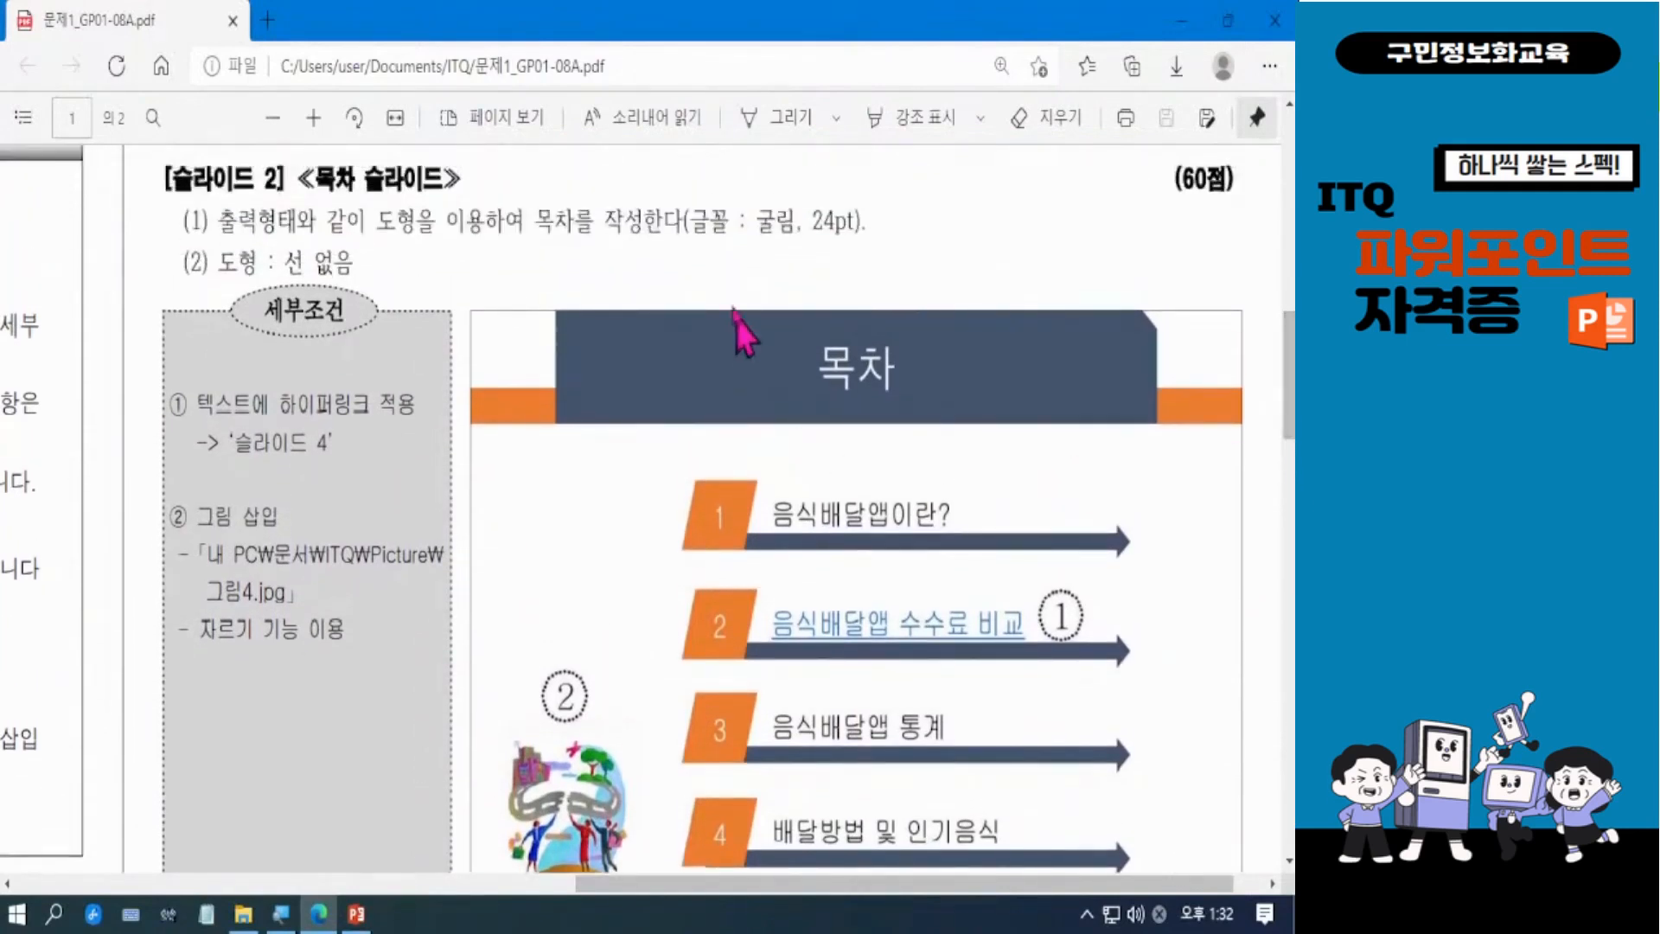
Examine the contents slide's font and size requirement and its hyperlink and picture conditions in the exam PDF.
triple_click(771, 218)
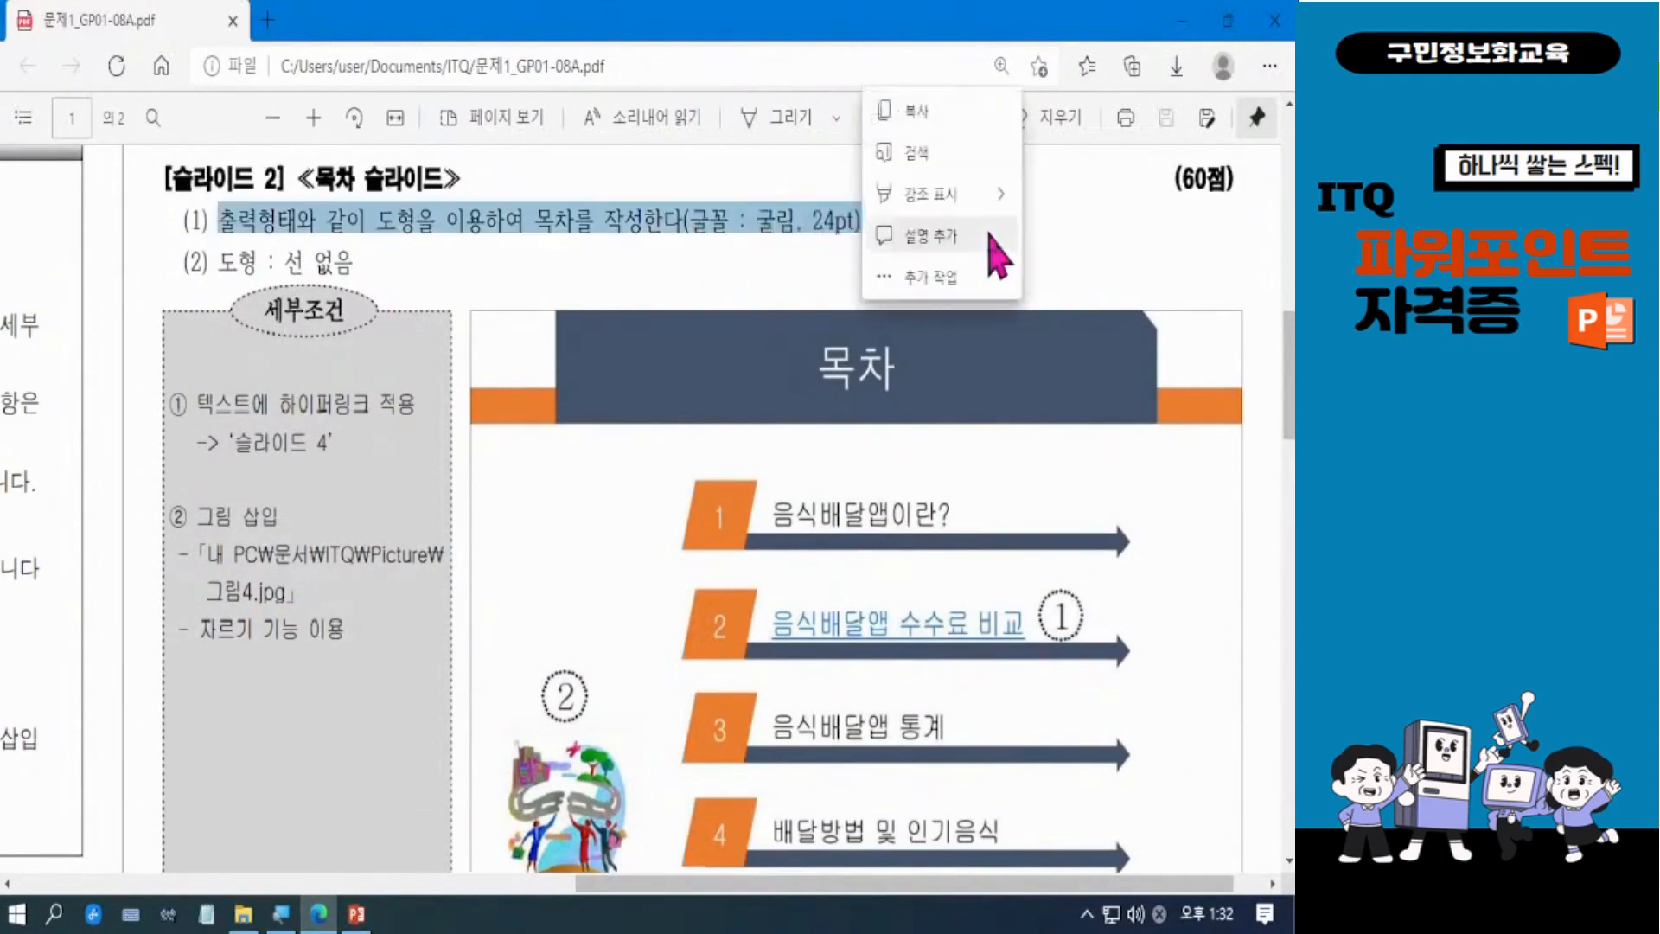
left_click(991, 237)
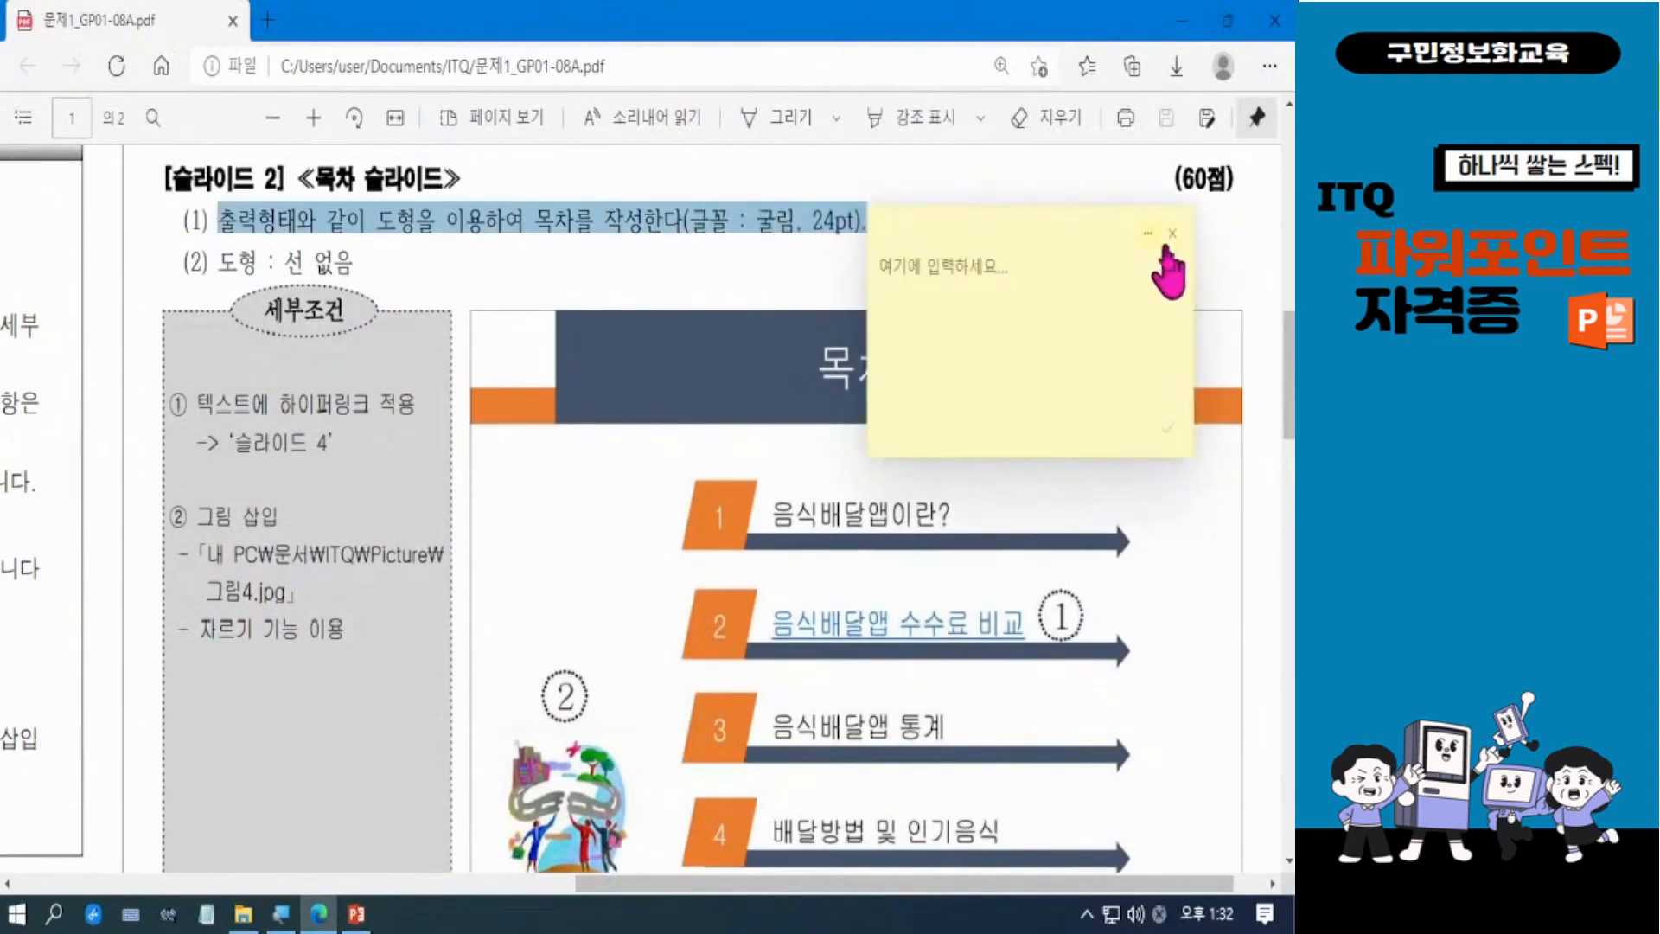
left_click(1170, 235)
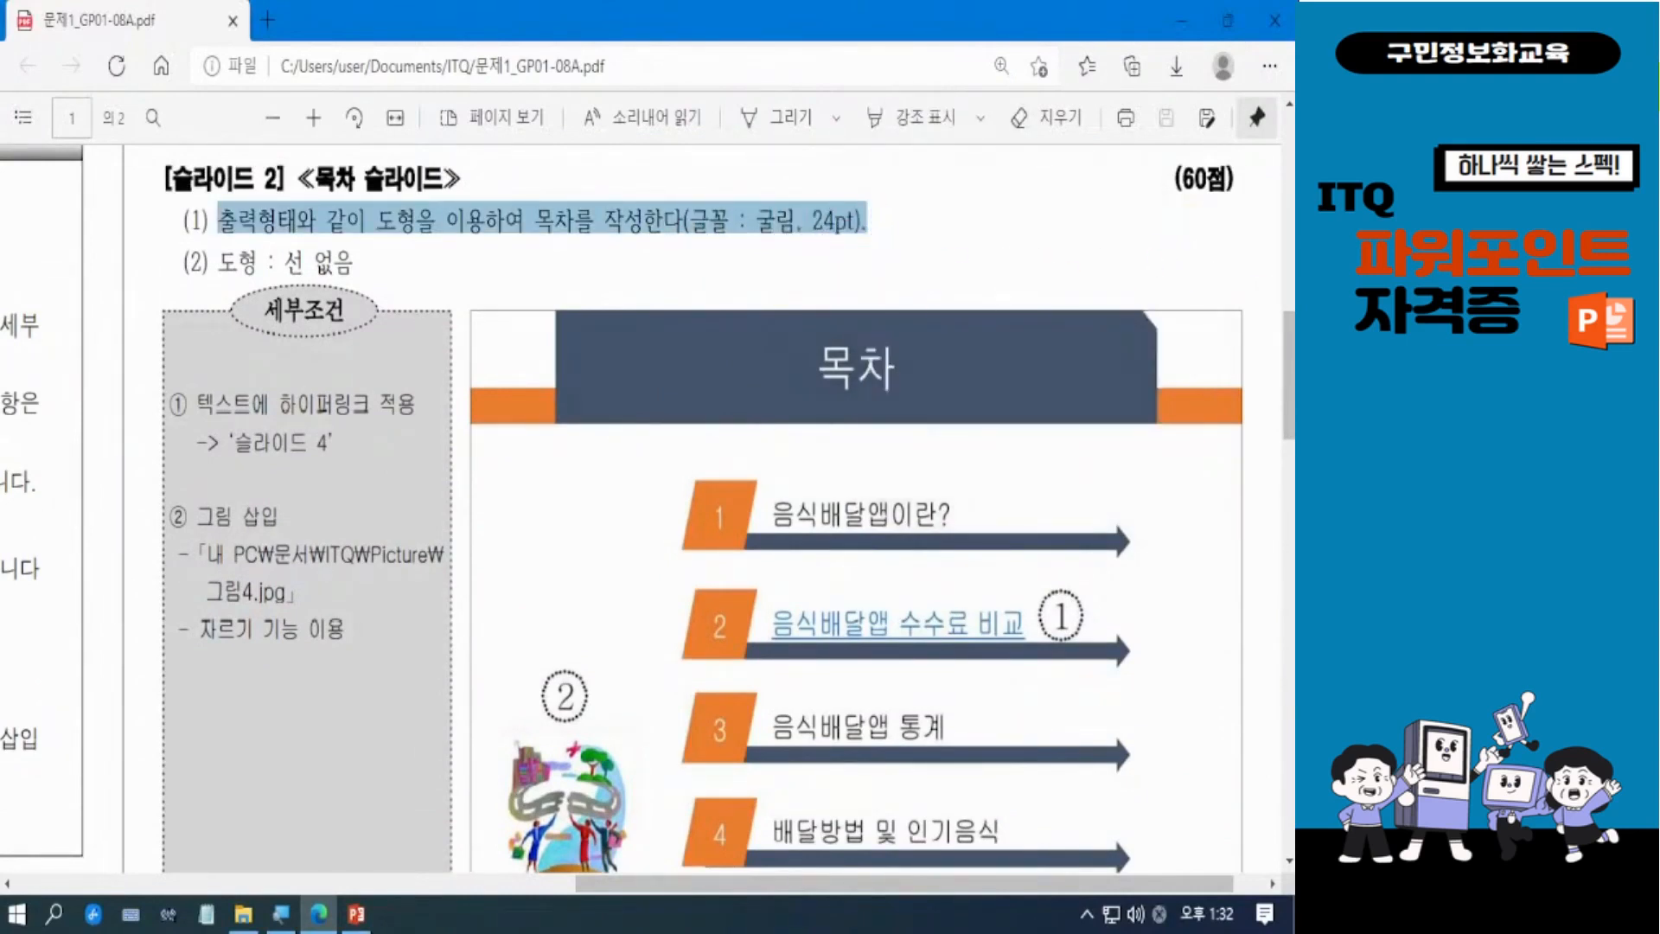
key("alt+Tab")
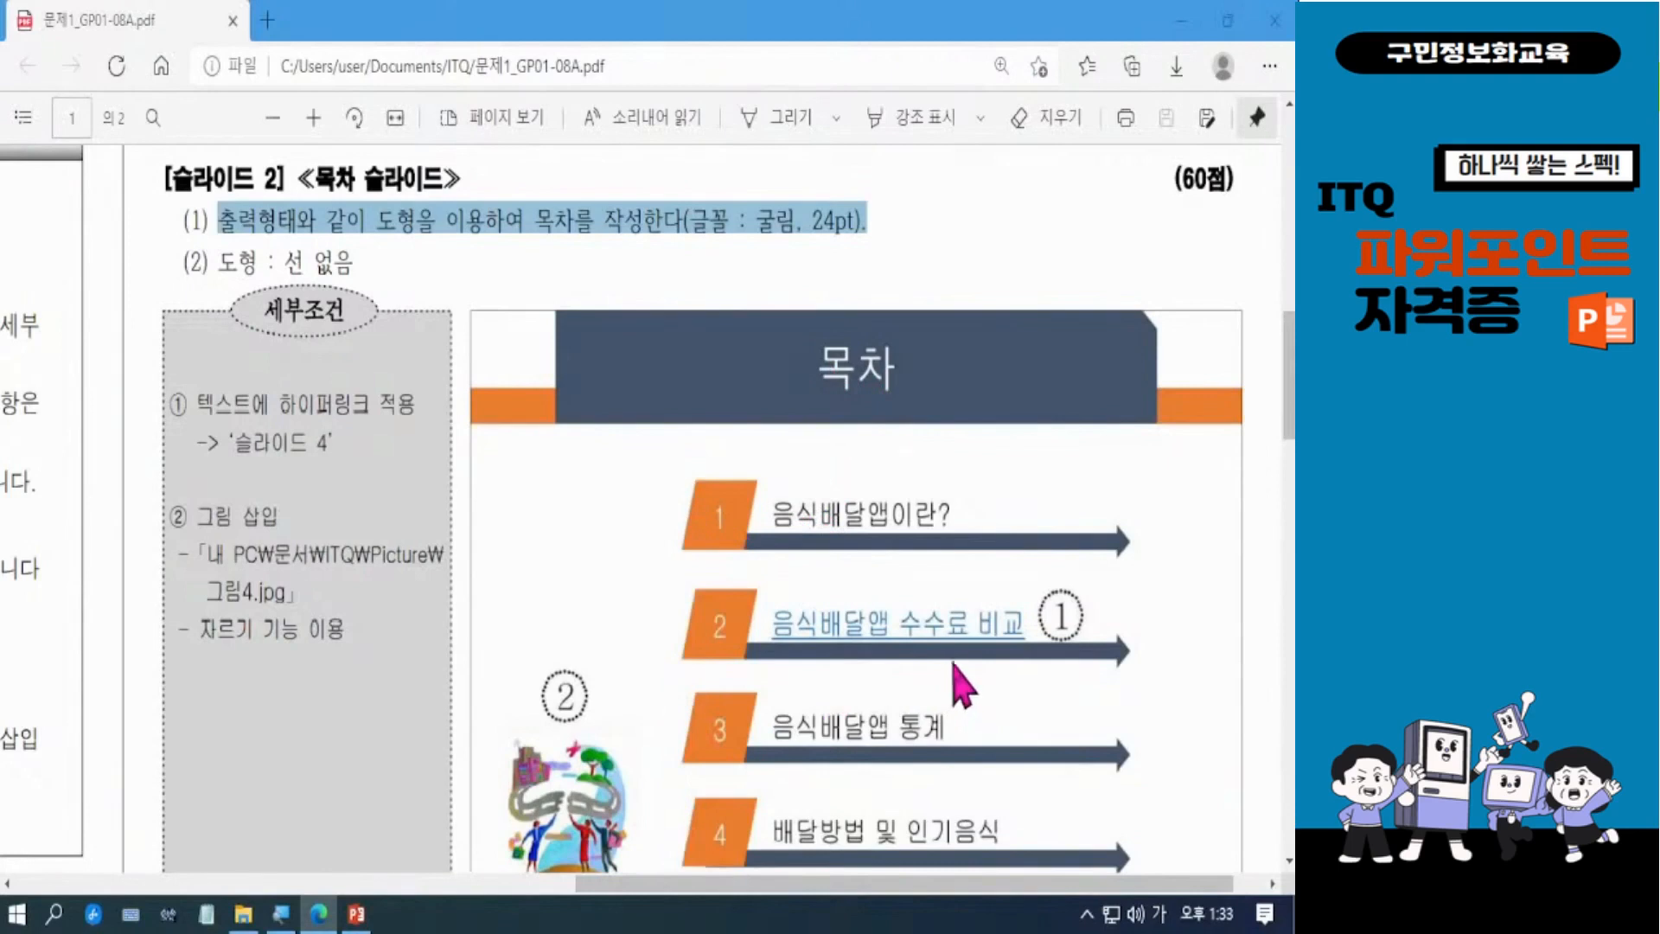
scroll(1271, 445, "down", 2)
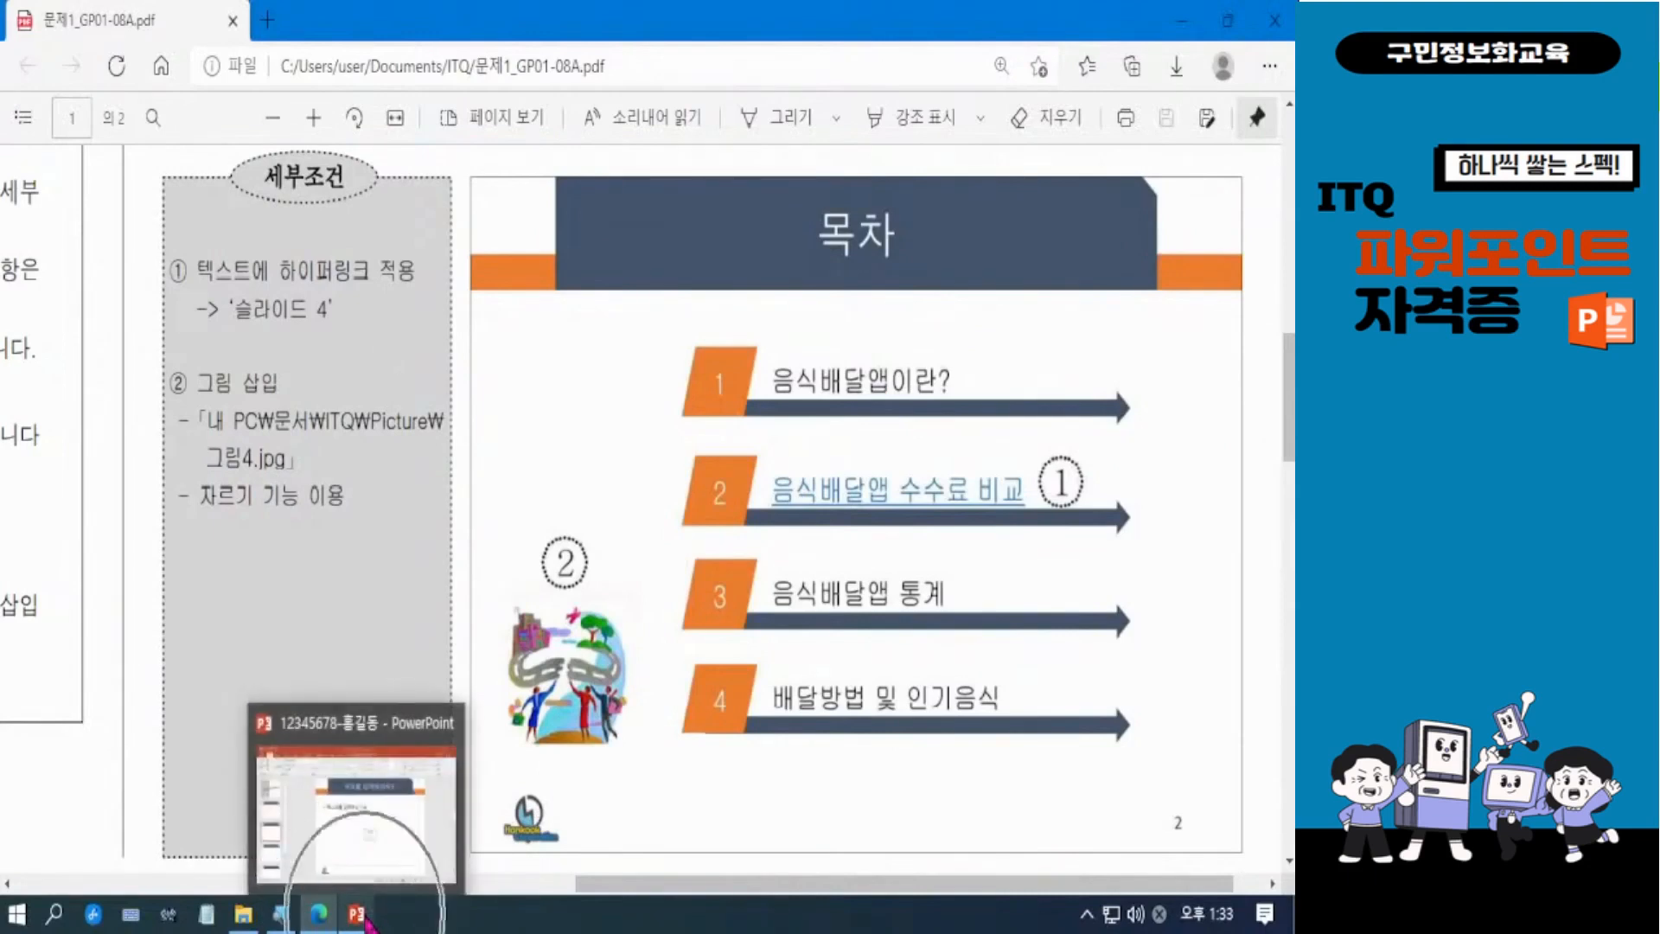
Switch to PowerPoint and enter 목차 as the title of slide 2.
left_click(359, 915)
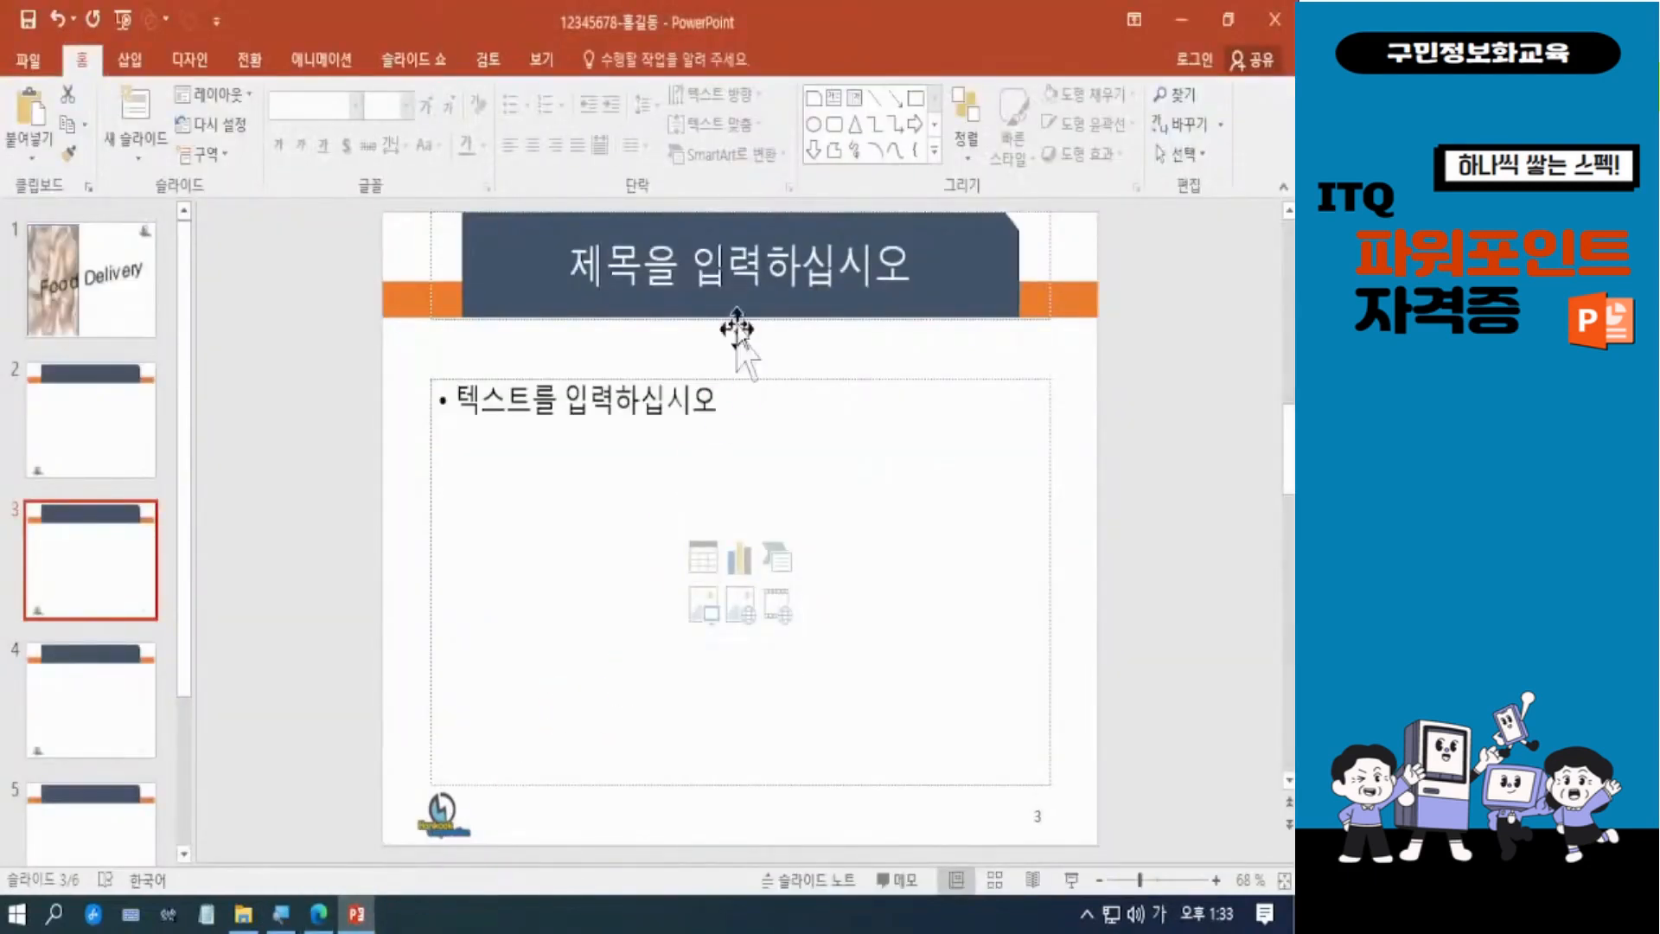
left_click(144, 455)
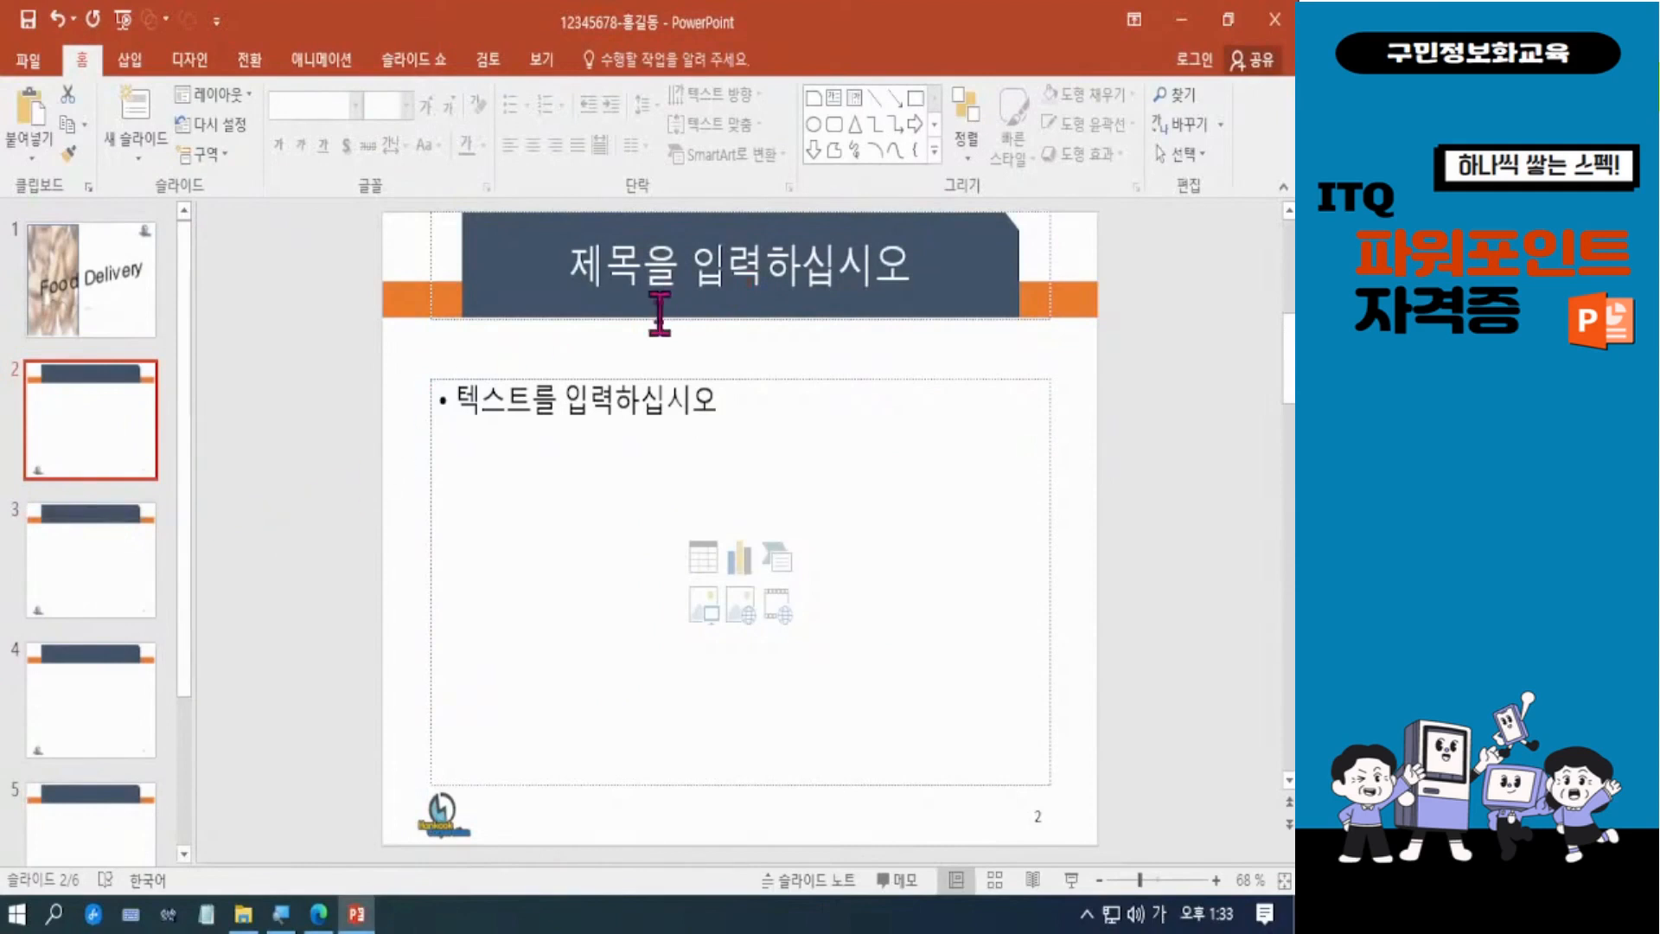
left_click(744, 251)
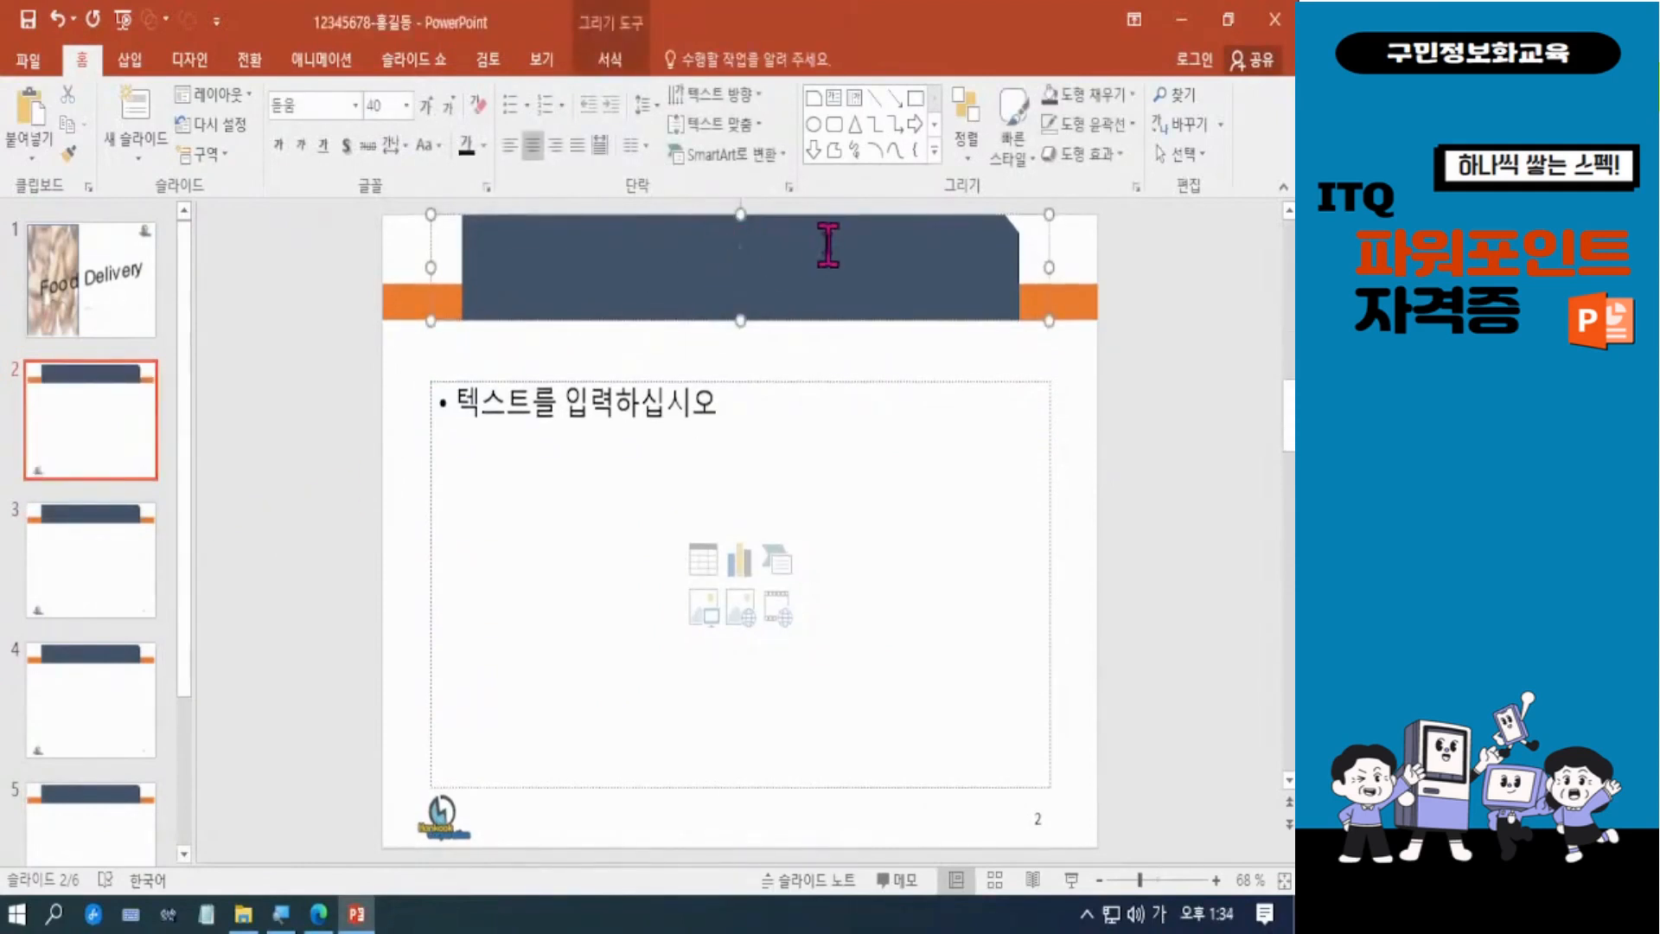
type("모ㄱ")
type("차")
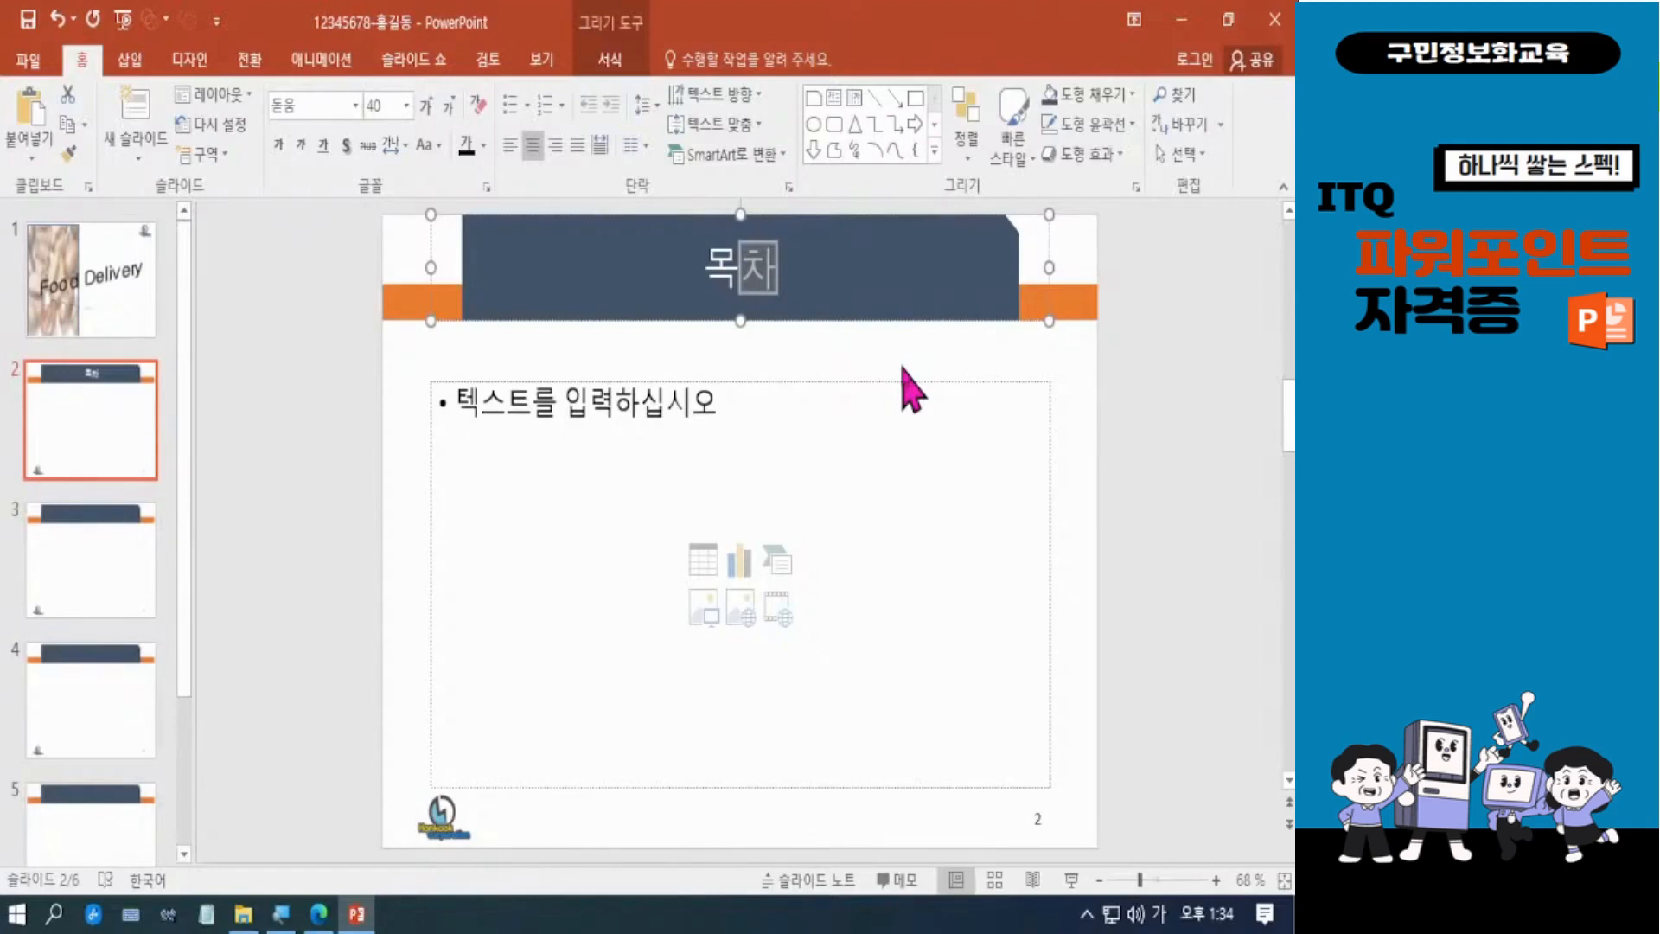
left_click(904, 370)
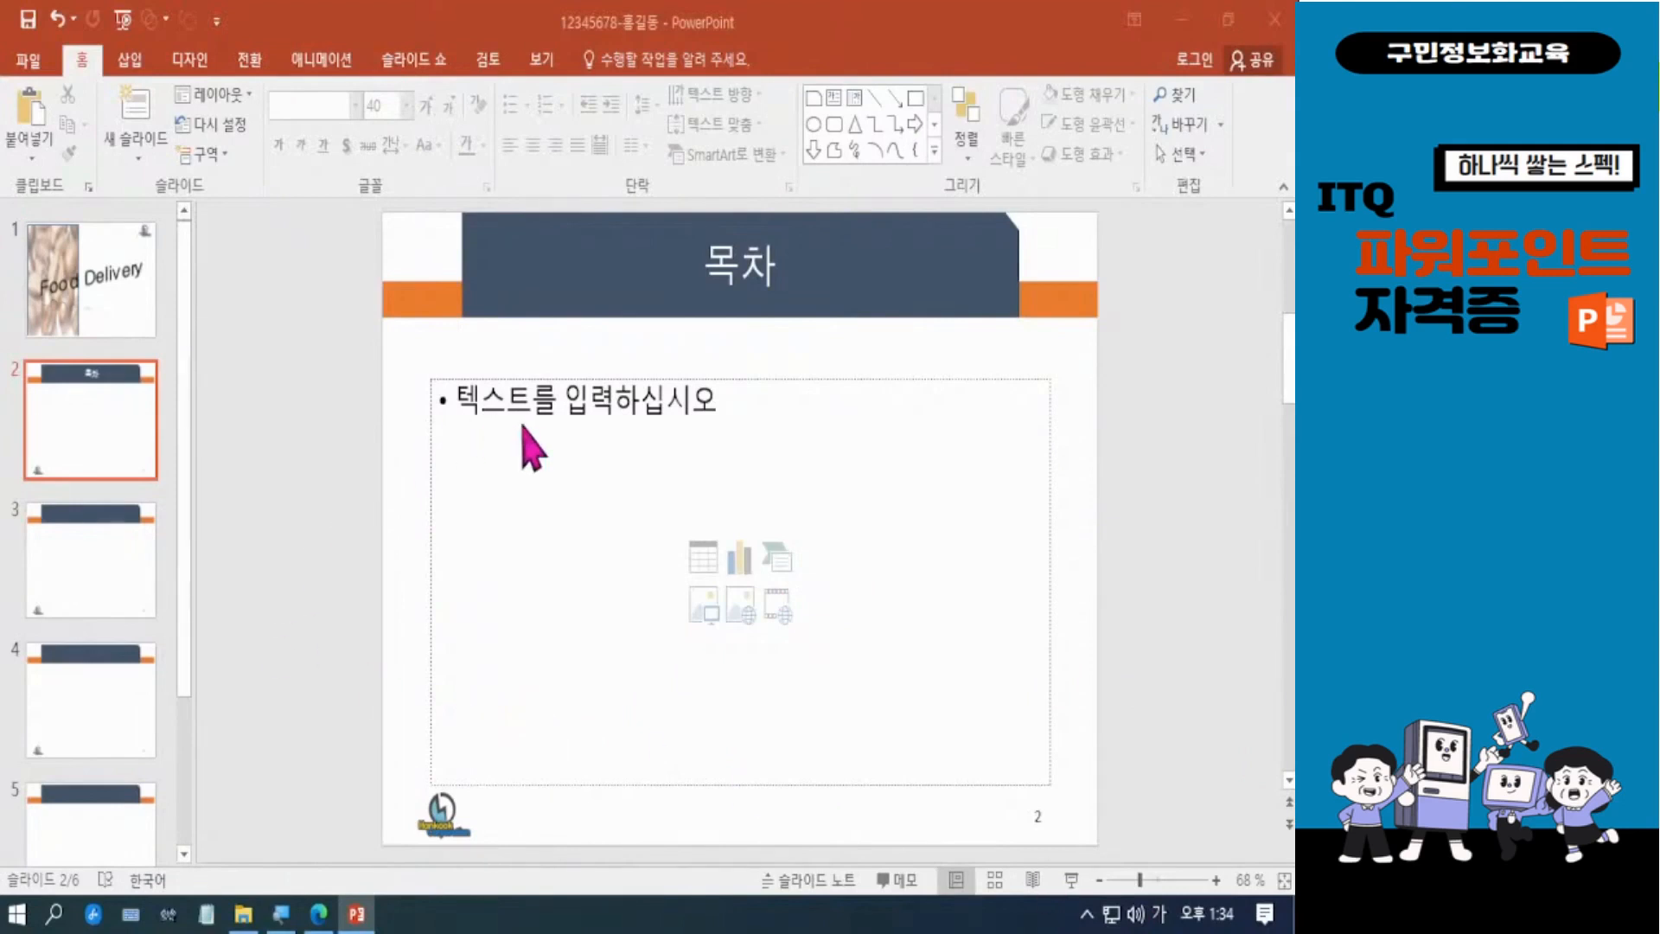
Insert the picture 그림4 from the ITQ Picture folder into slide 2's content placeholder.
mouse_move(409, 368)
left_mouse_down()
mouse_move(715, 692)
mouse_move(1105, 820)
left_mouse_up()
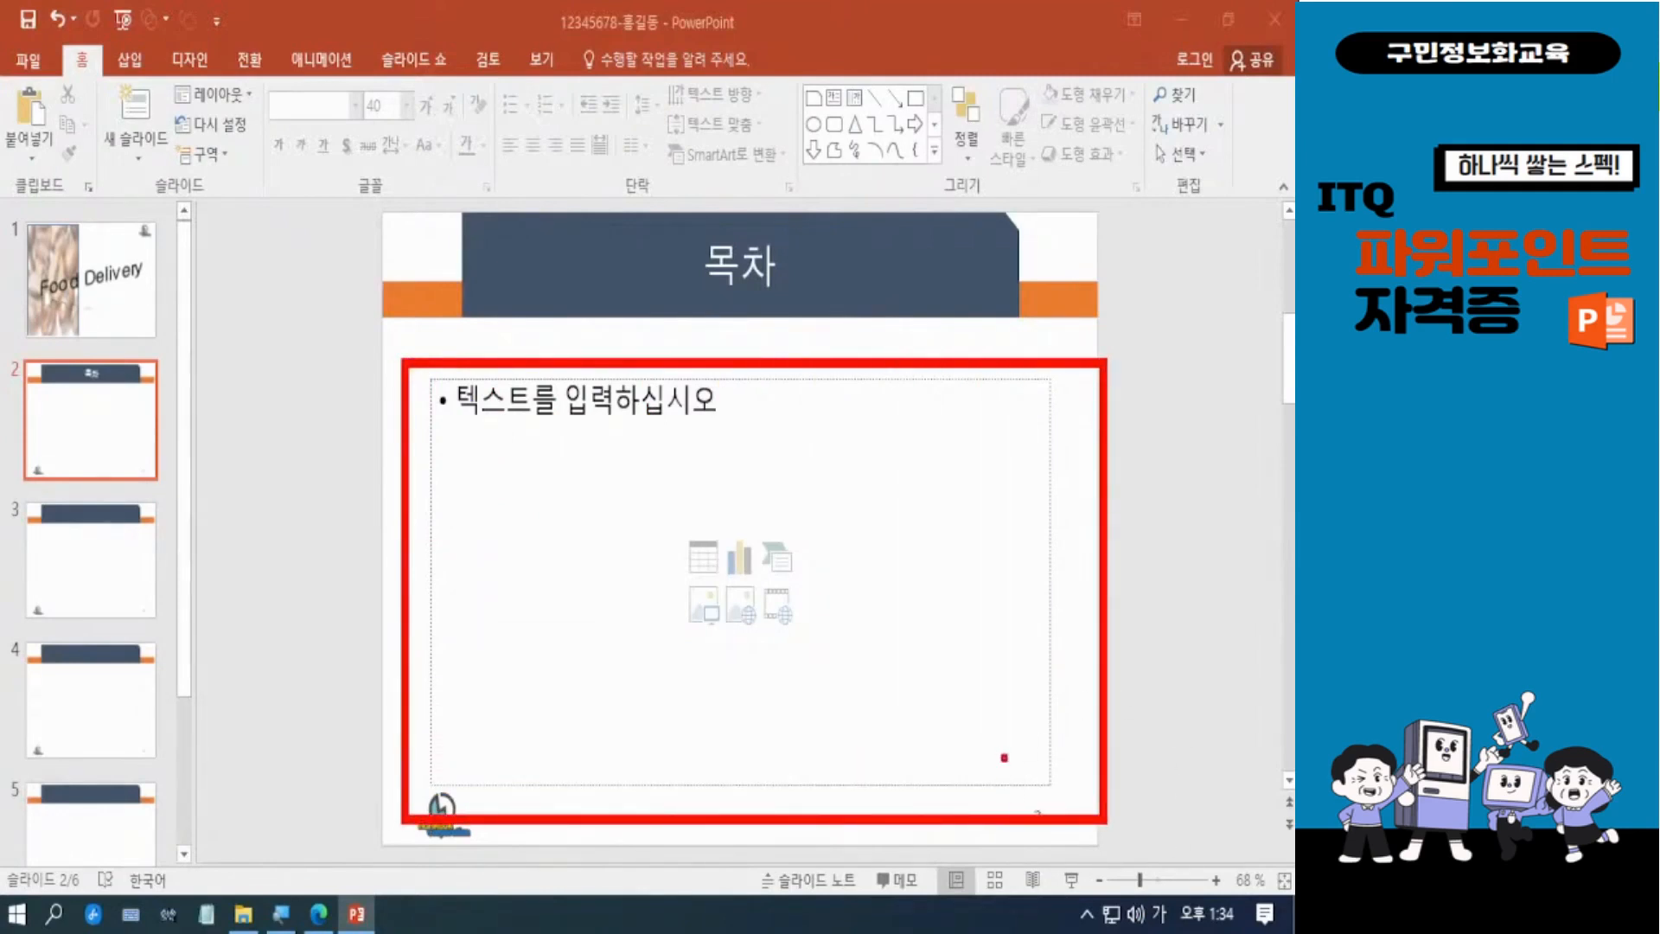
left_click_drag(103, 32, 161, 96)
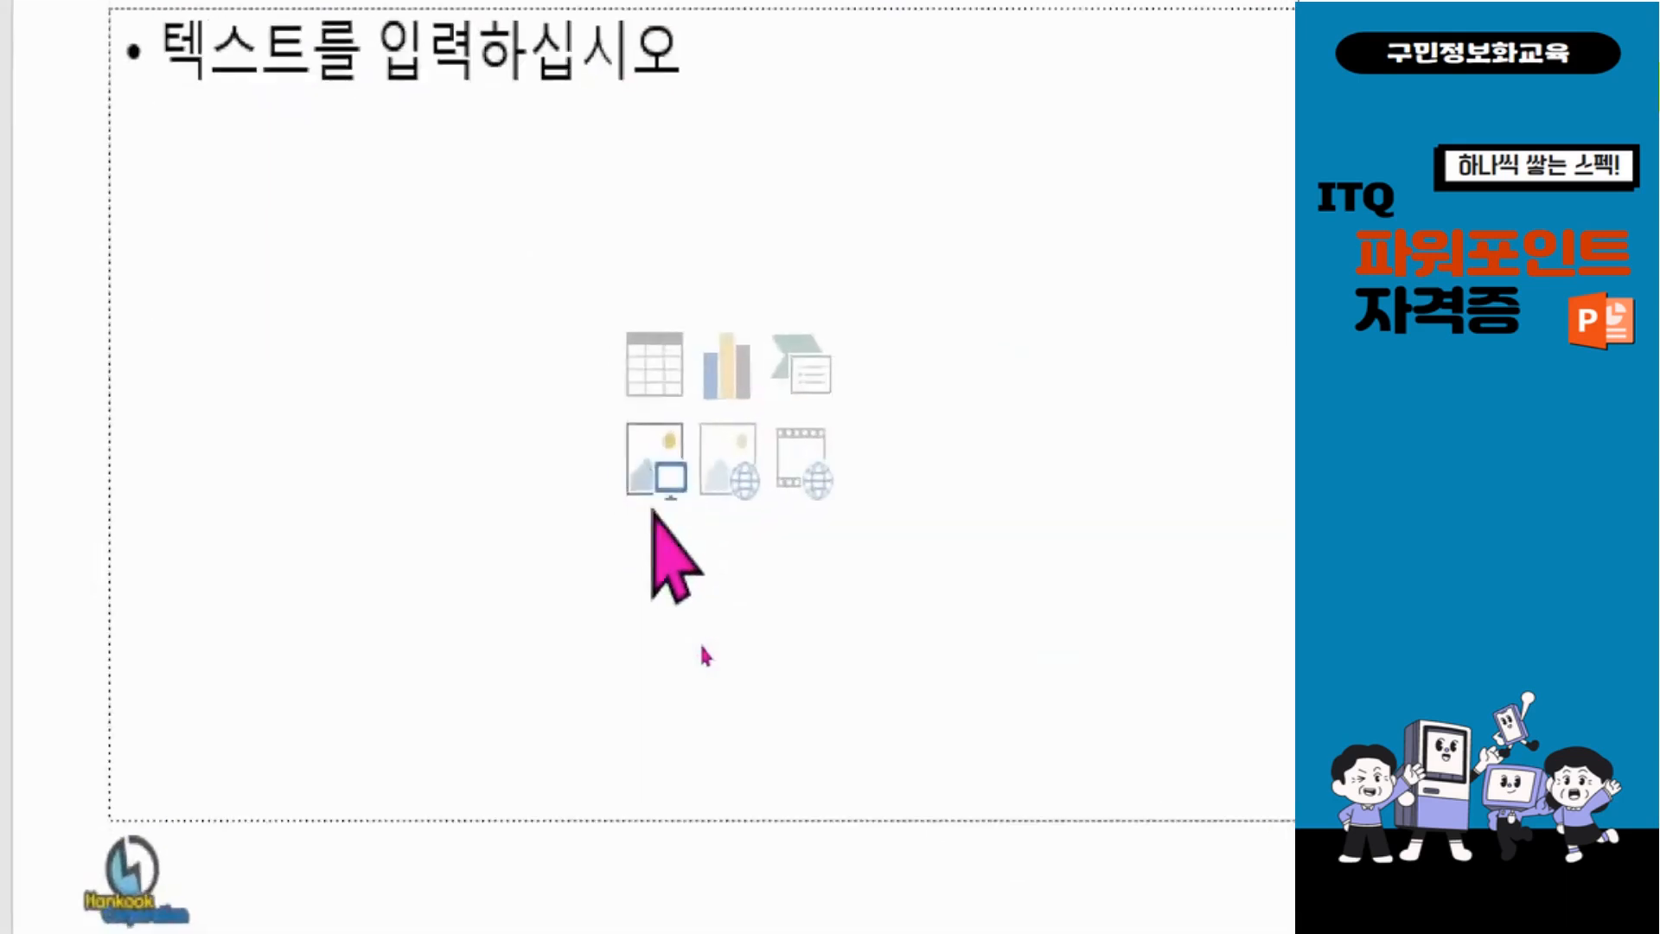
left_click(668, 456)
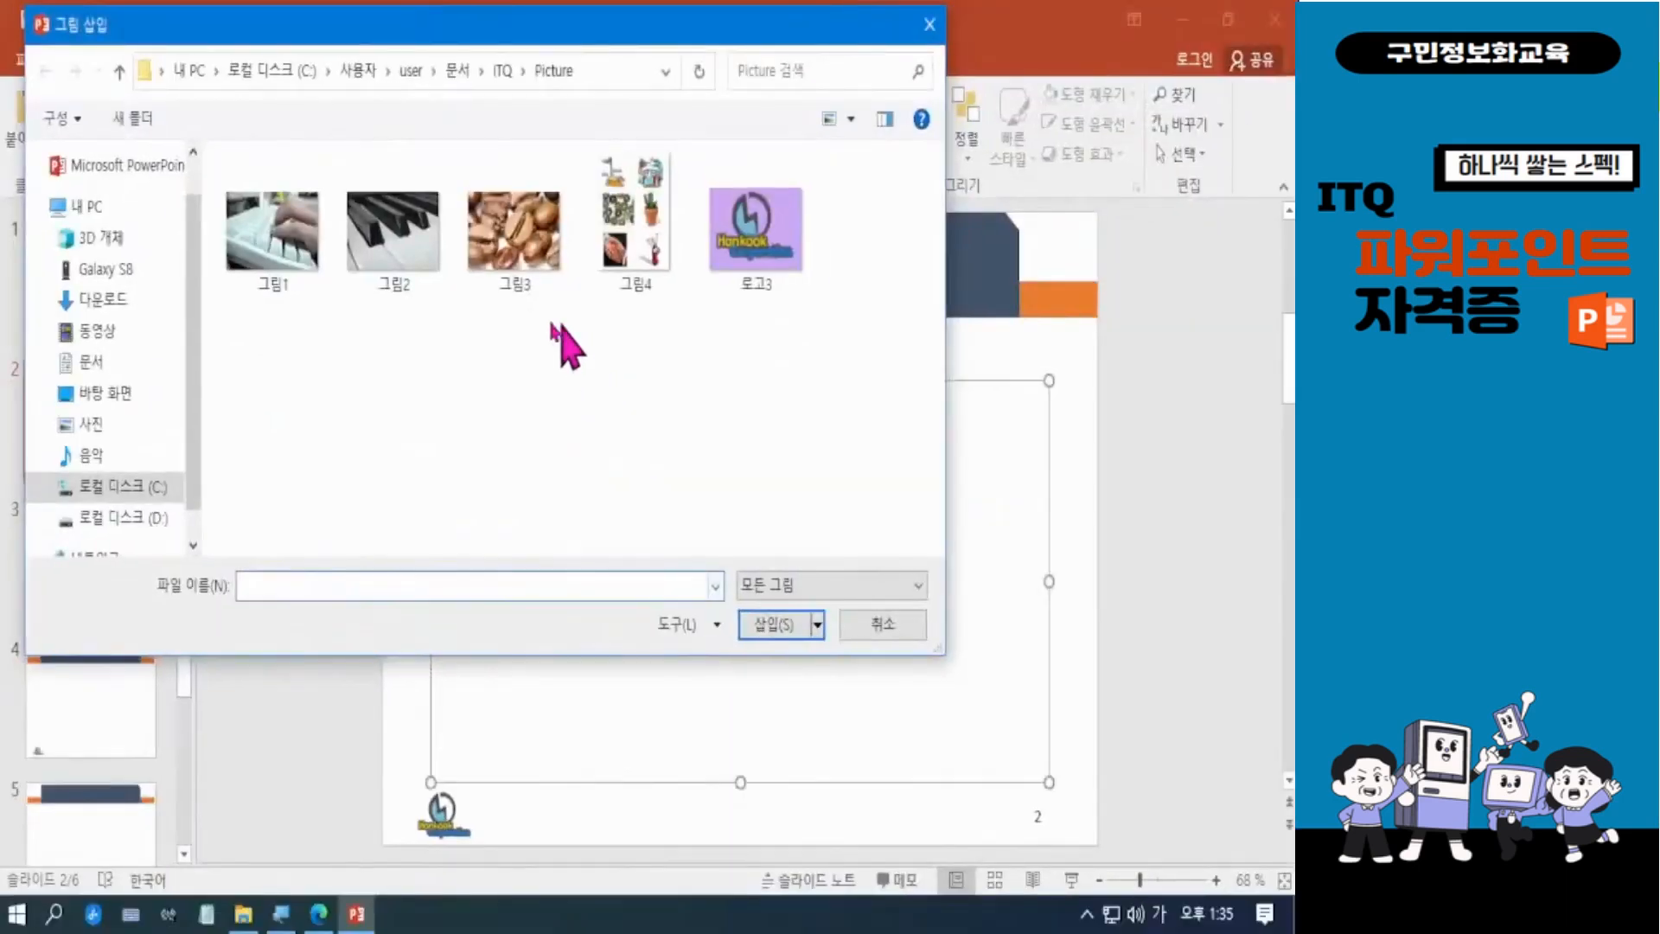
left_click_drag(524, 35, 670, 41)
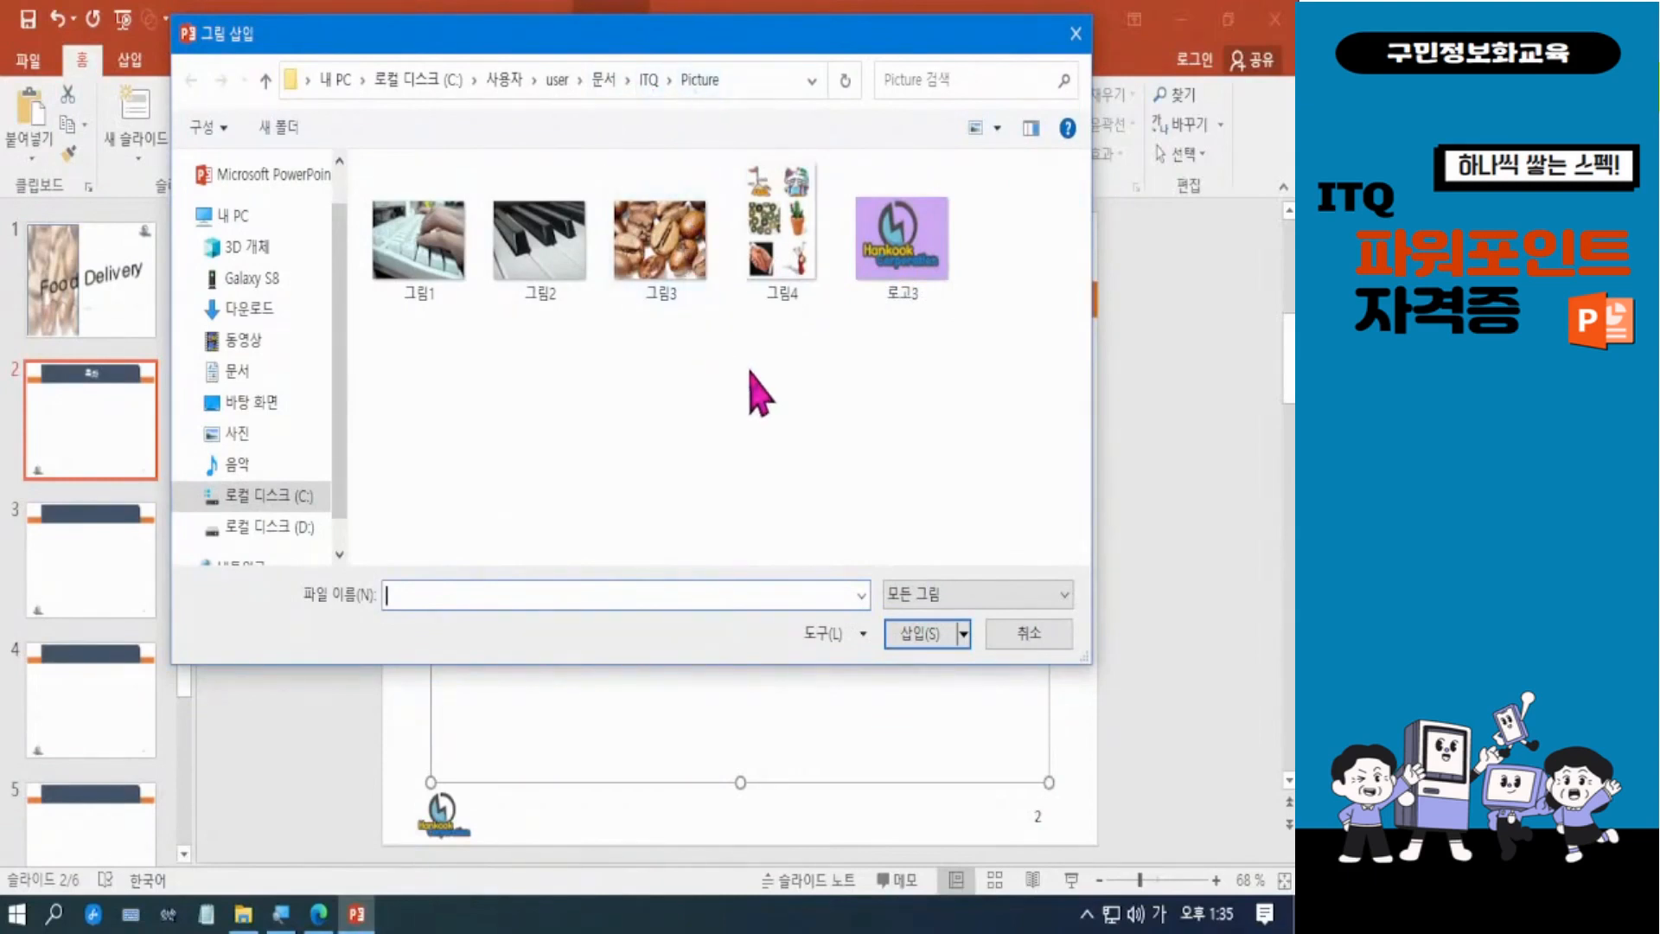
left_click(779, 256)
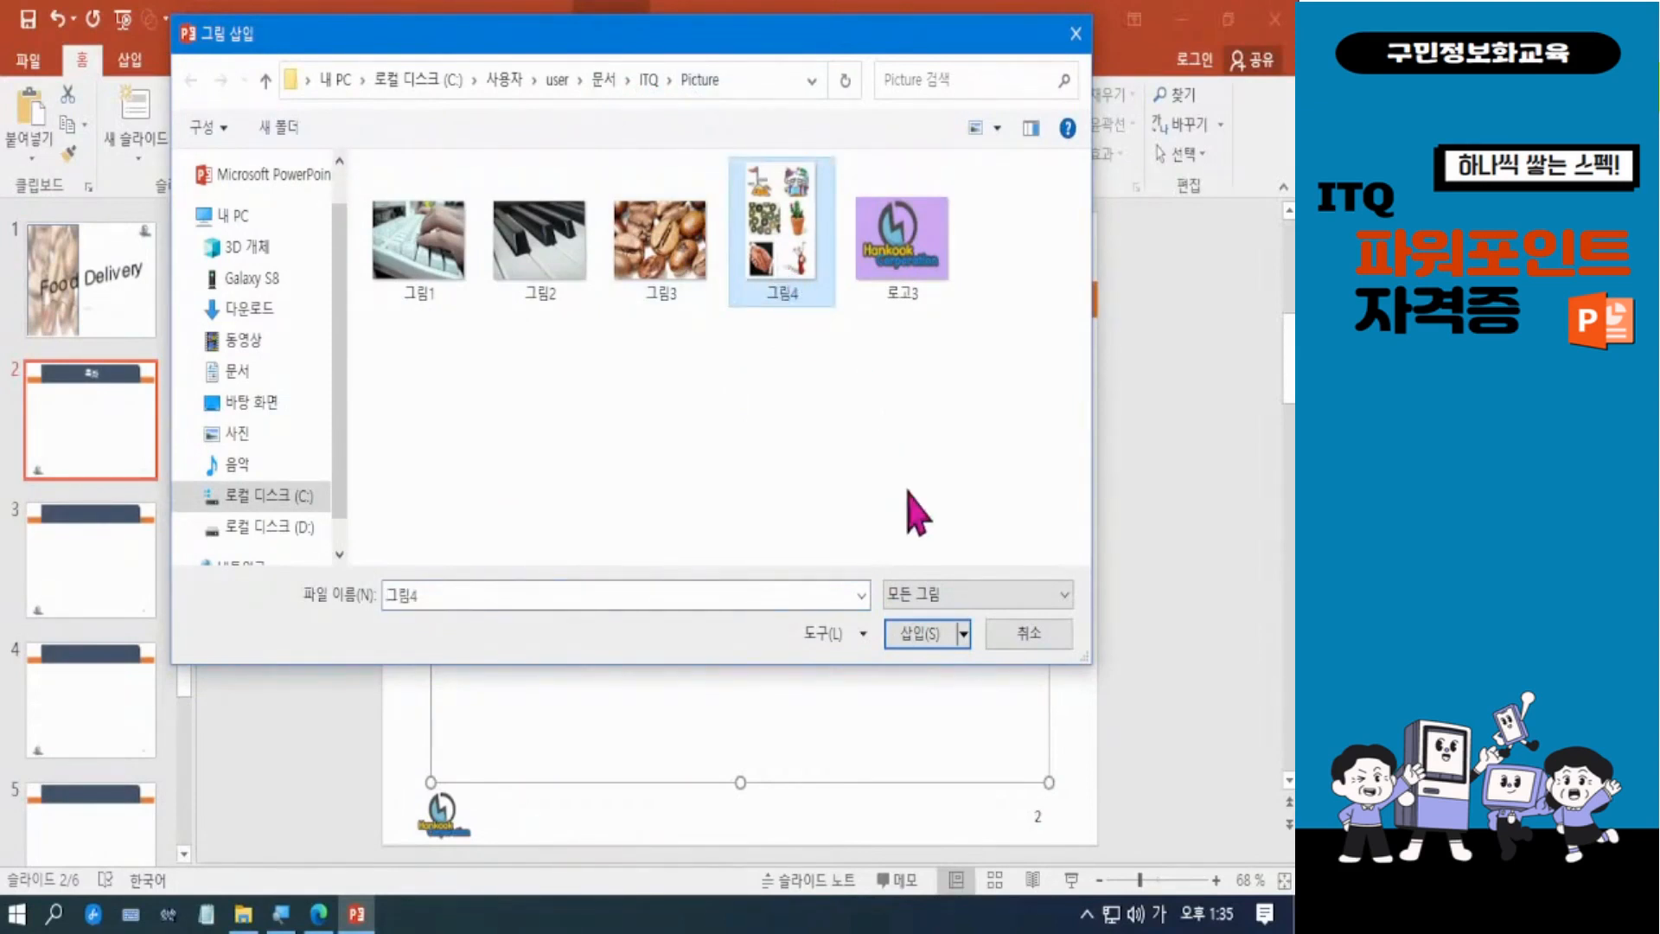
left_click(921, 635)
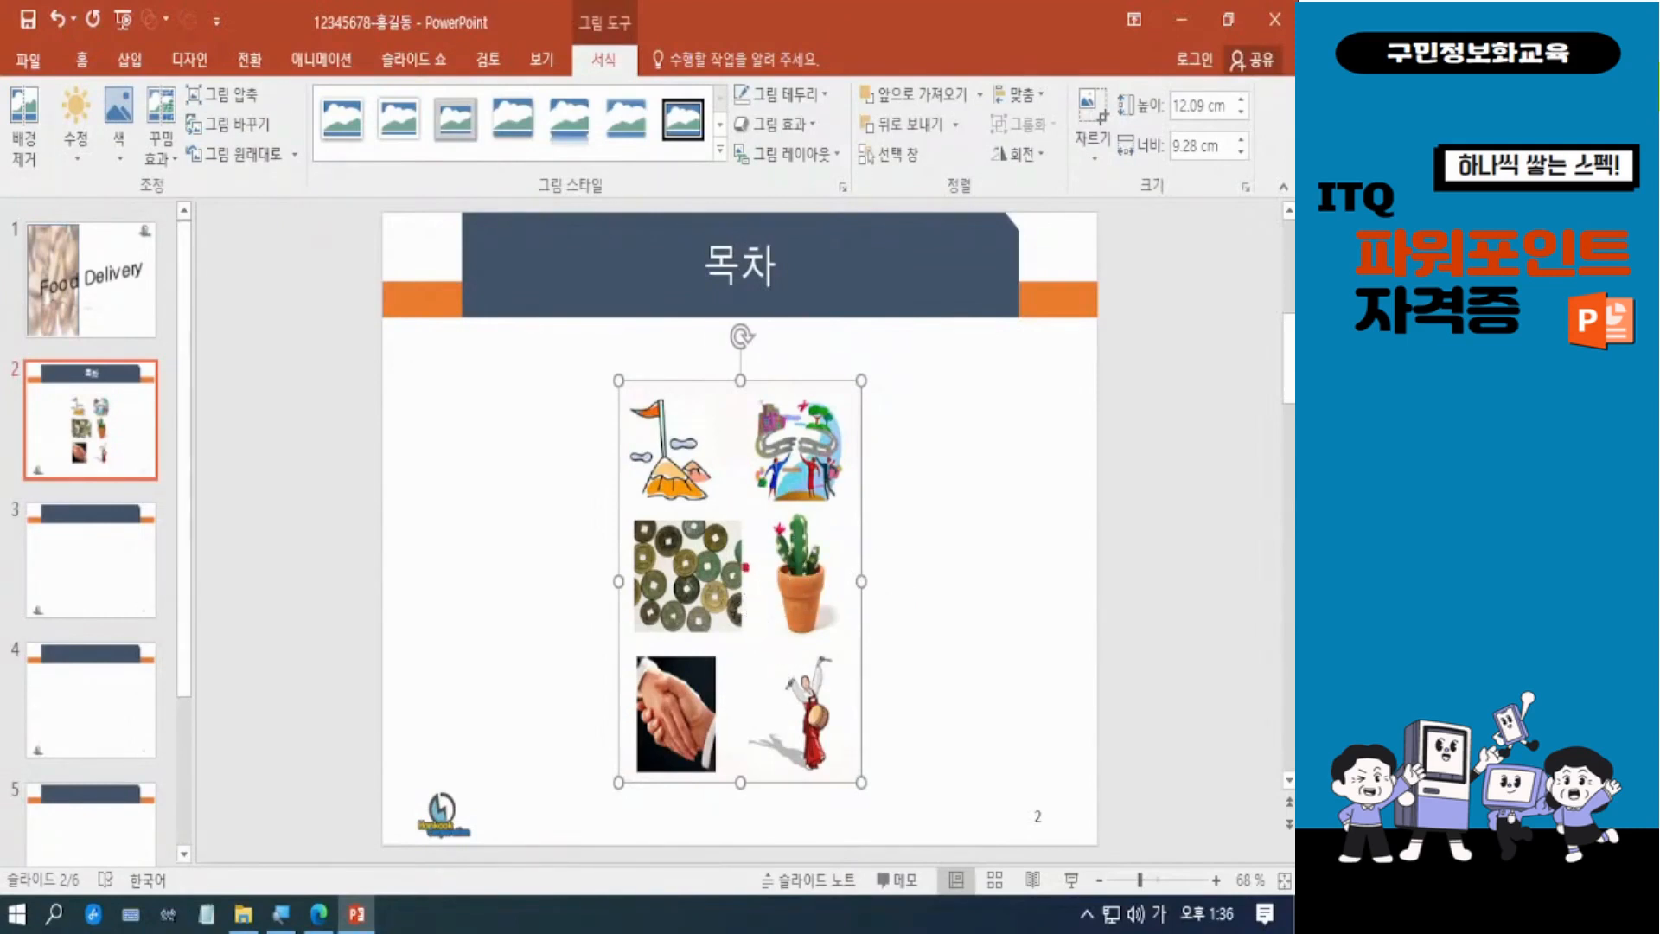
mouse_move(740, 379)
left_mouse_down()
mouse_move(800, 463)
mouse_move(864, 504)
left_mouse_up()
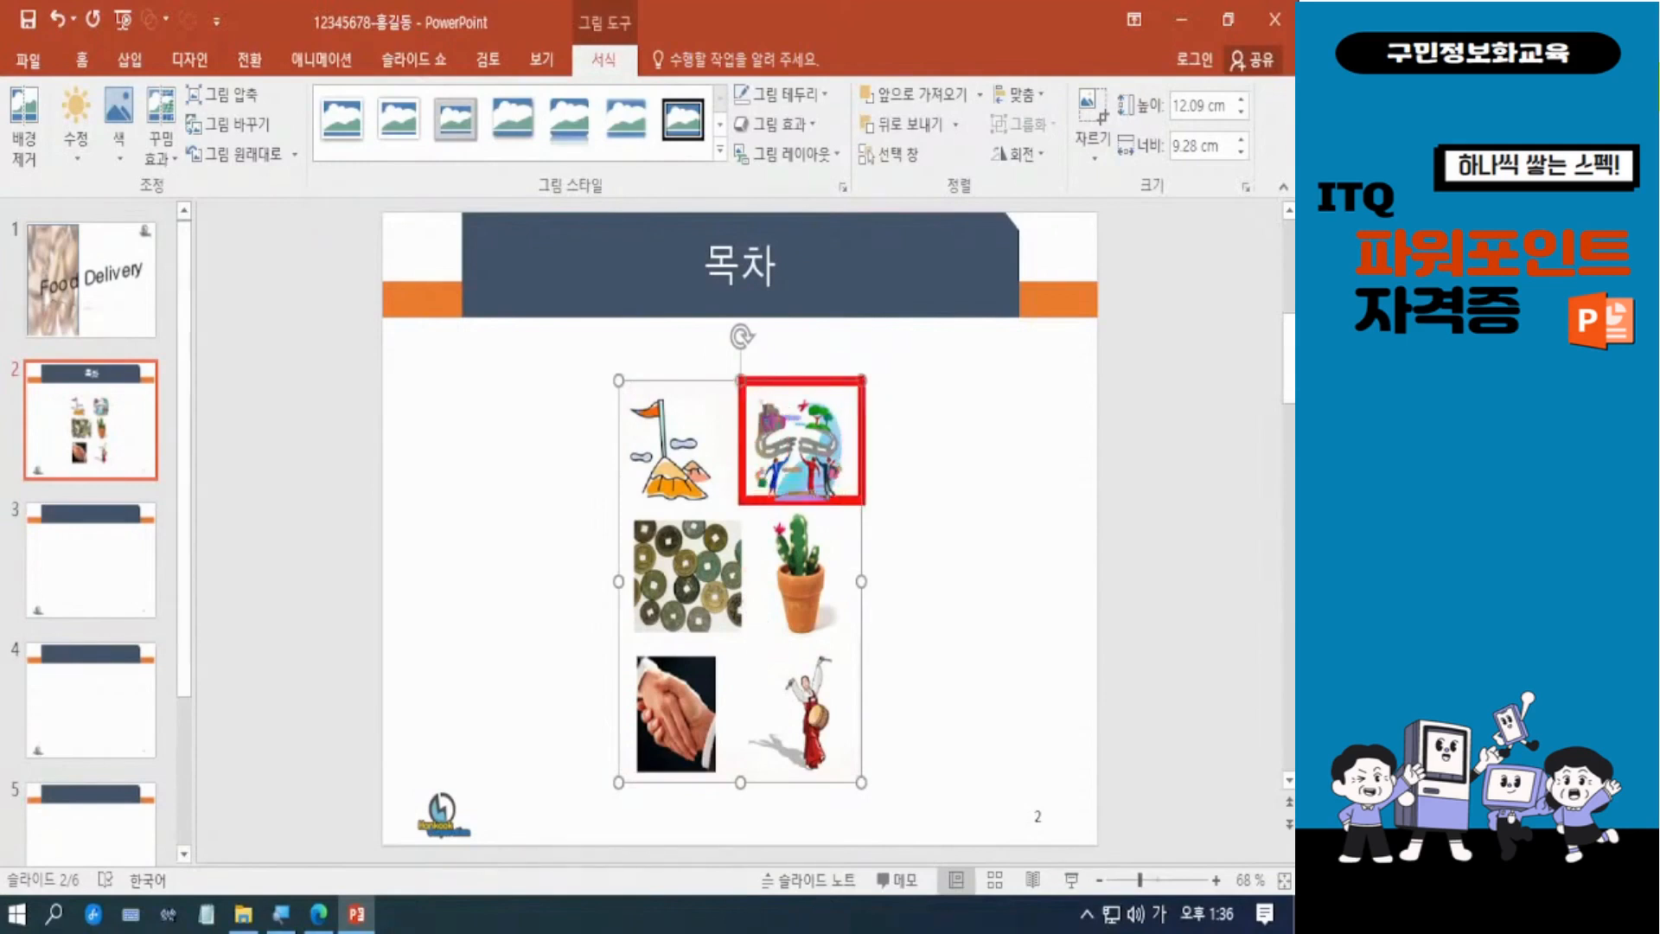
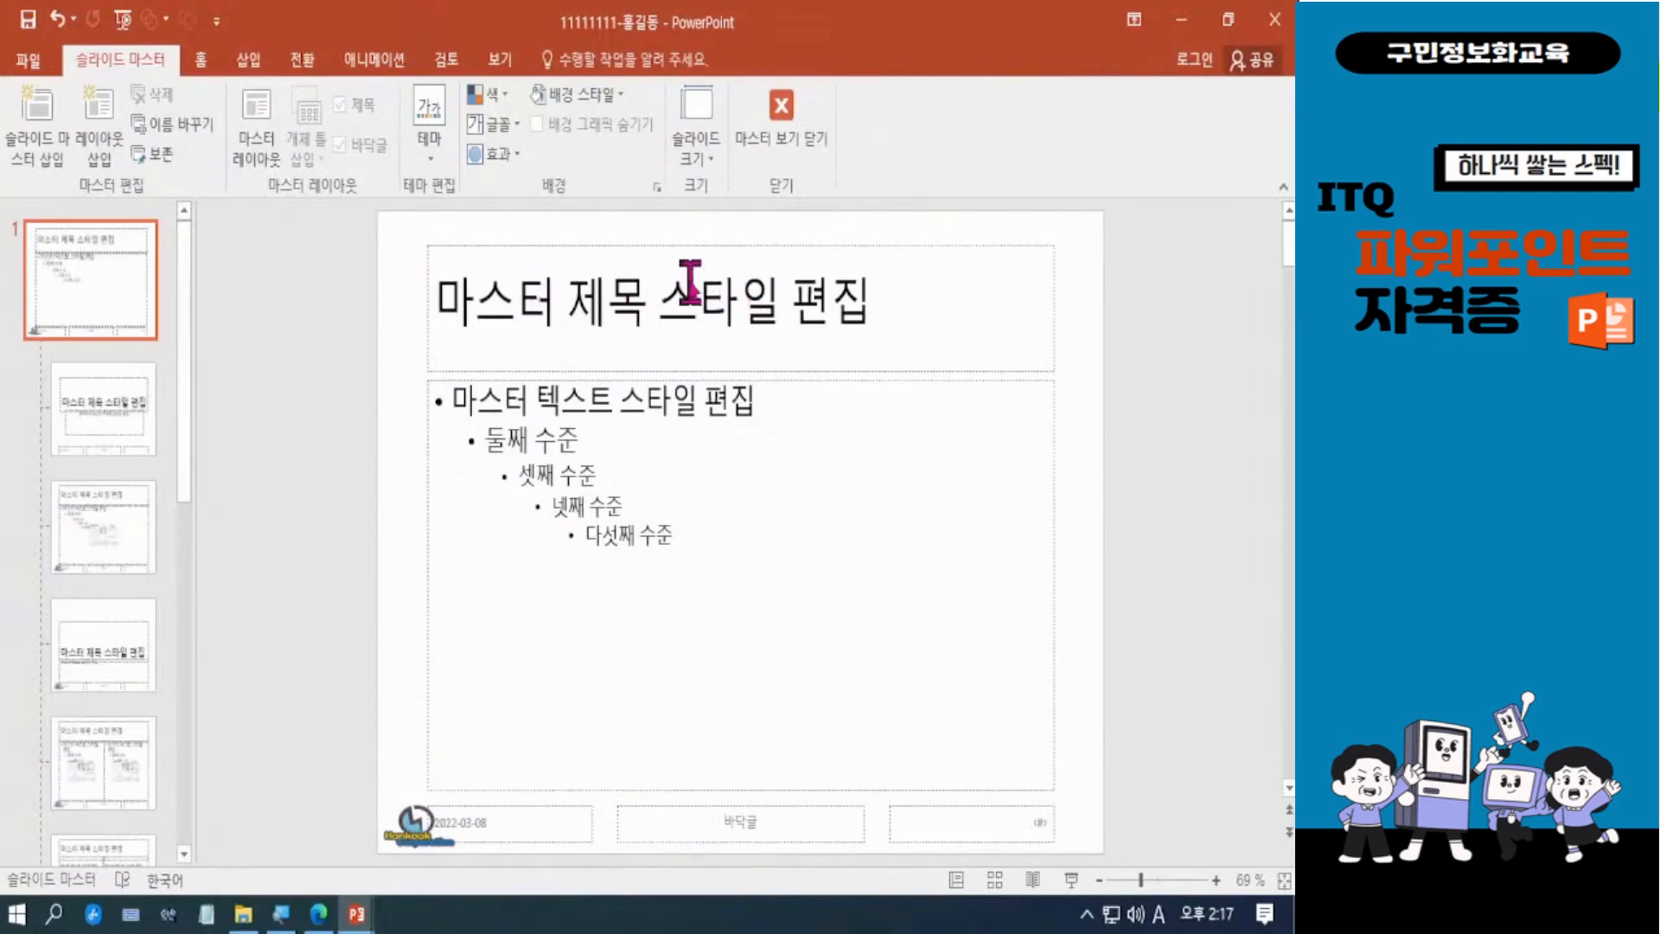
Move the master title placeholder up to the slide's top edge and resize it shorter and slightly wider on both sides.
left_click(741, 248)
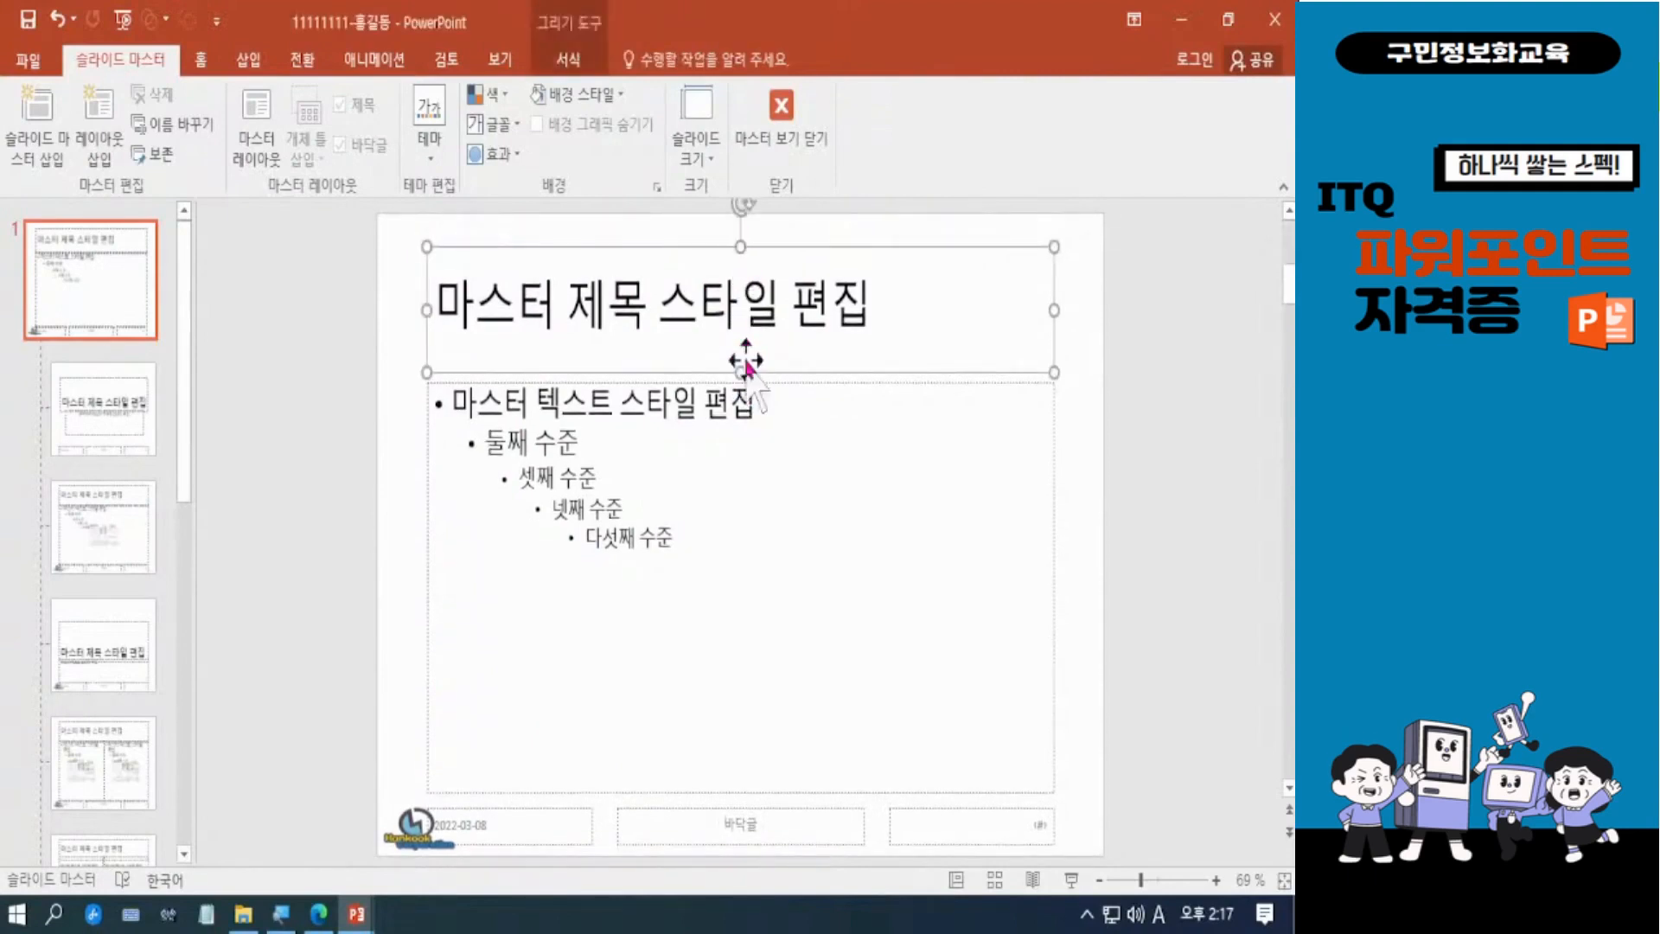
left_click_drag(783, 248, 790, 213)
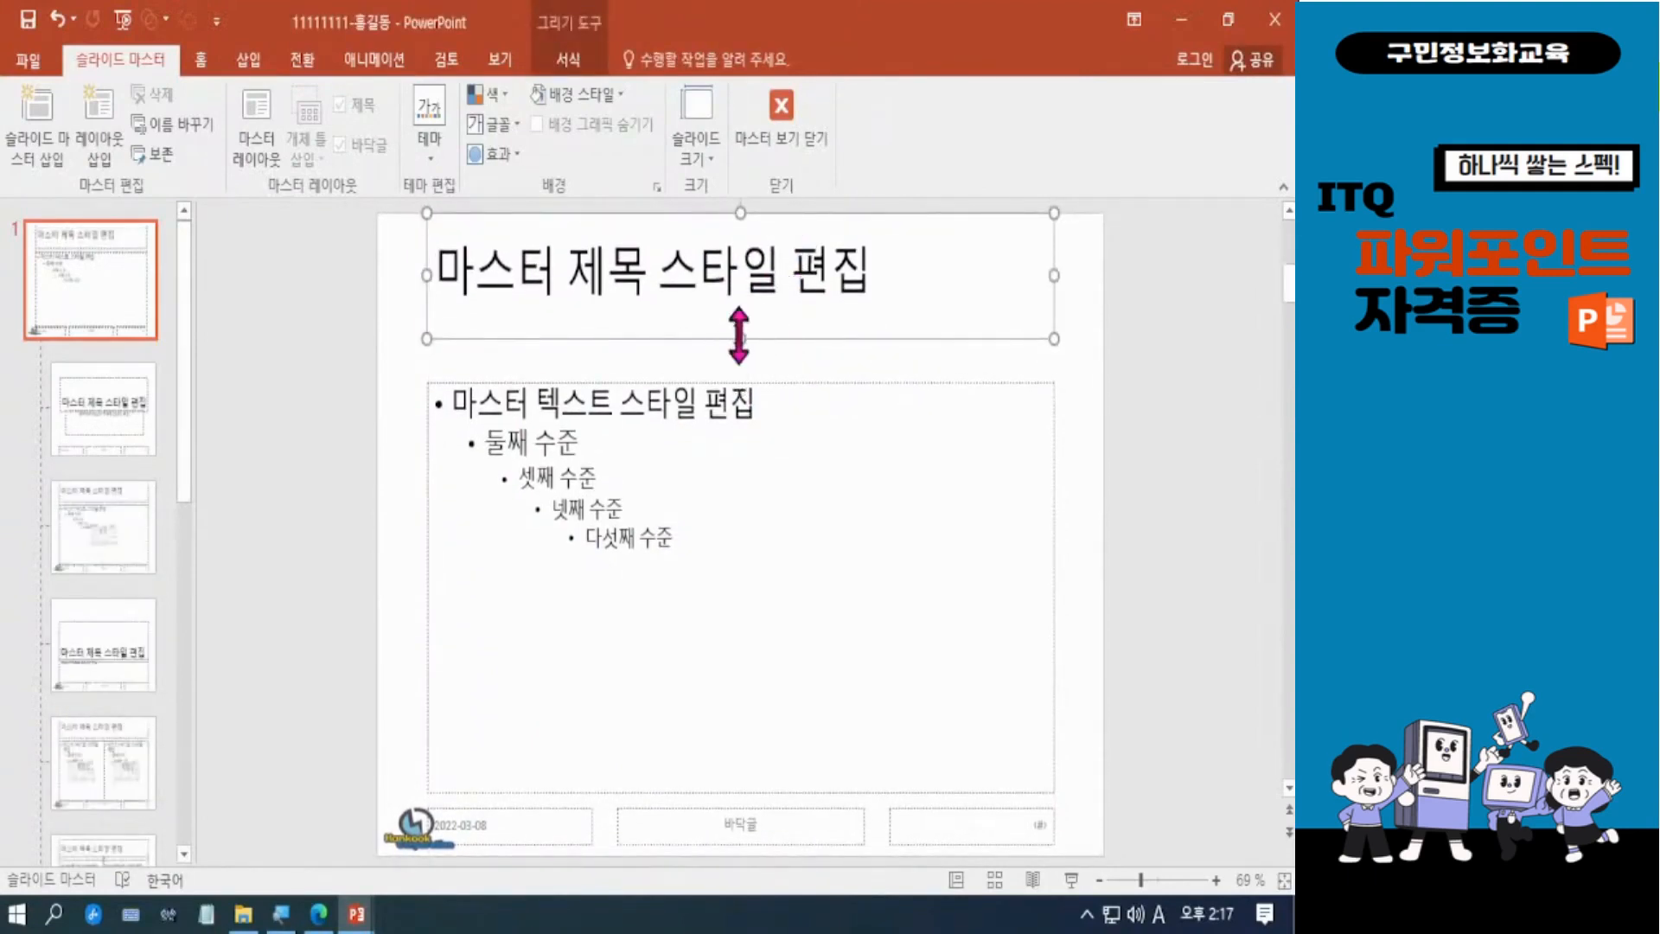
left_click_drag(740, 338, 741, 301)
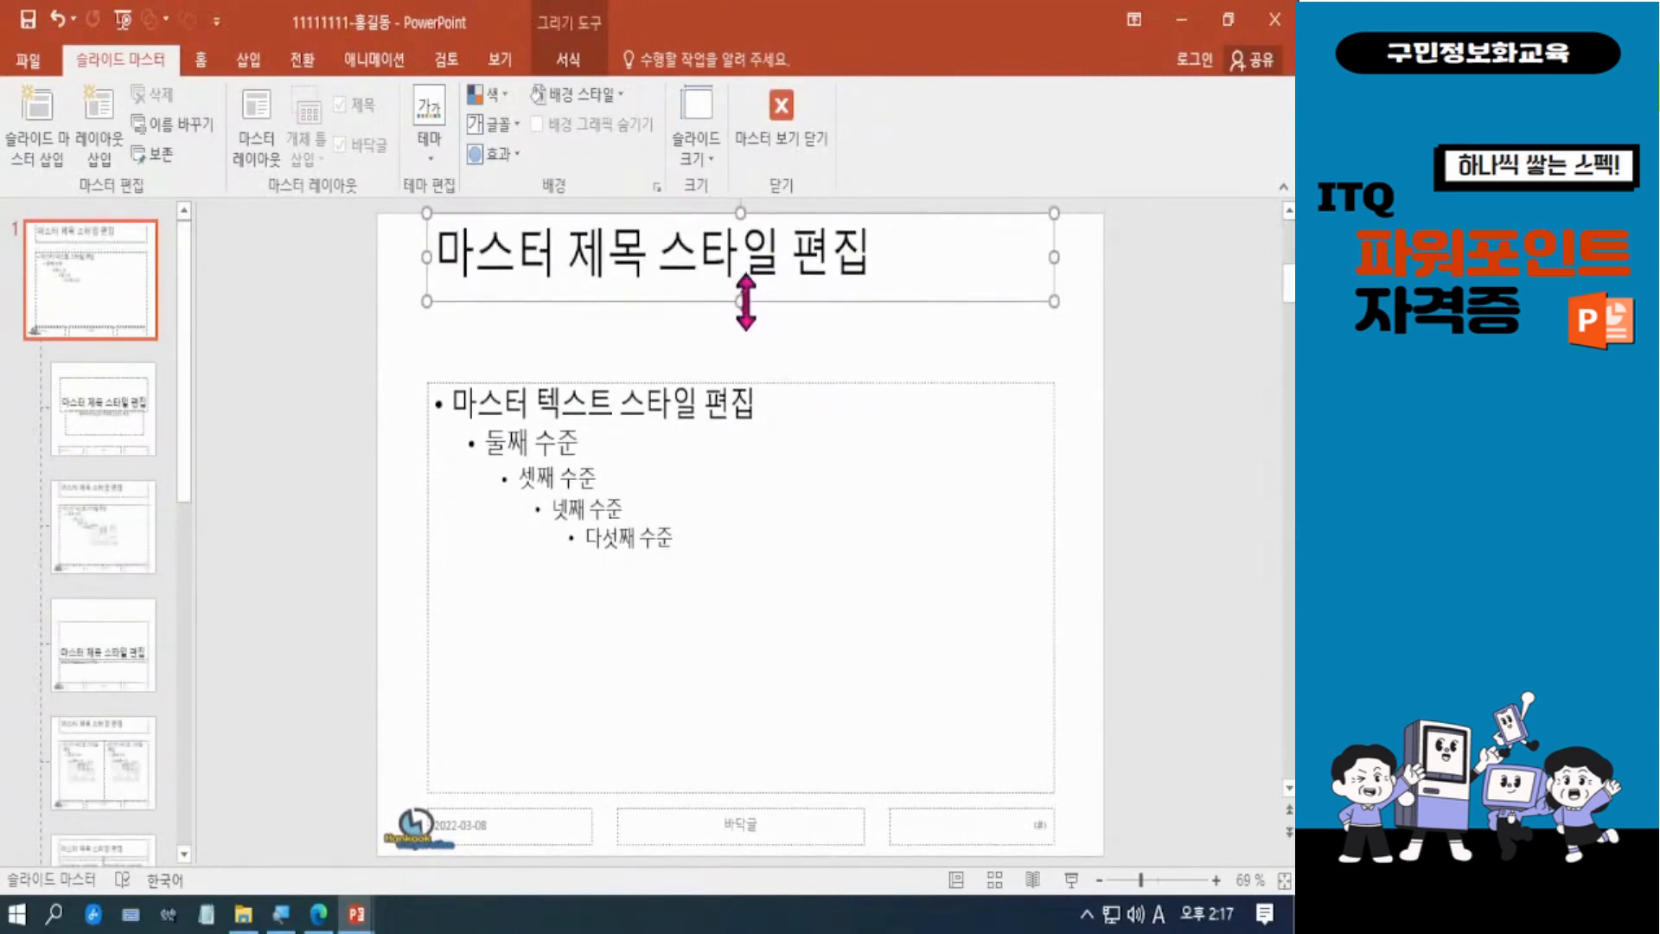
left_click_drag(743, 301, 740, 302)
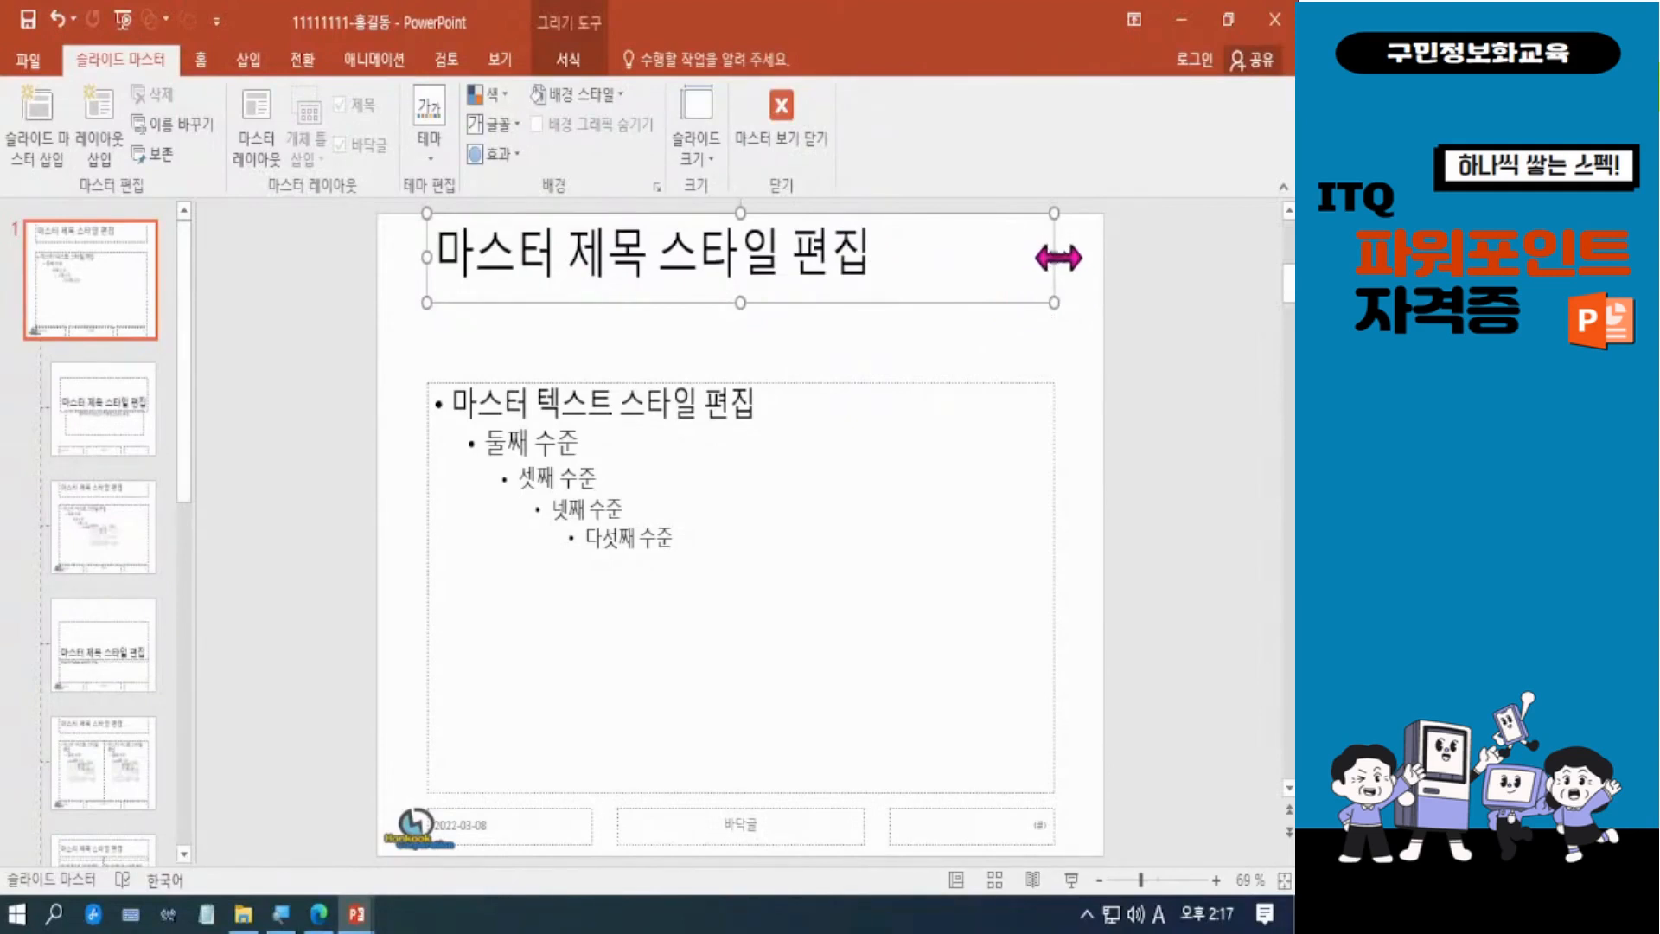
left_click_drag(1062, 257, 1069, 262)
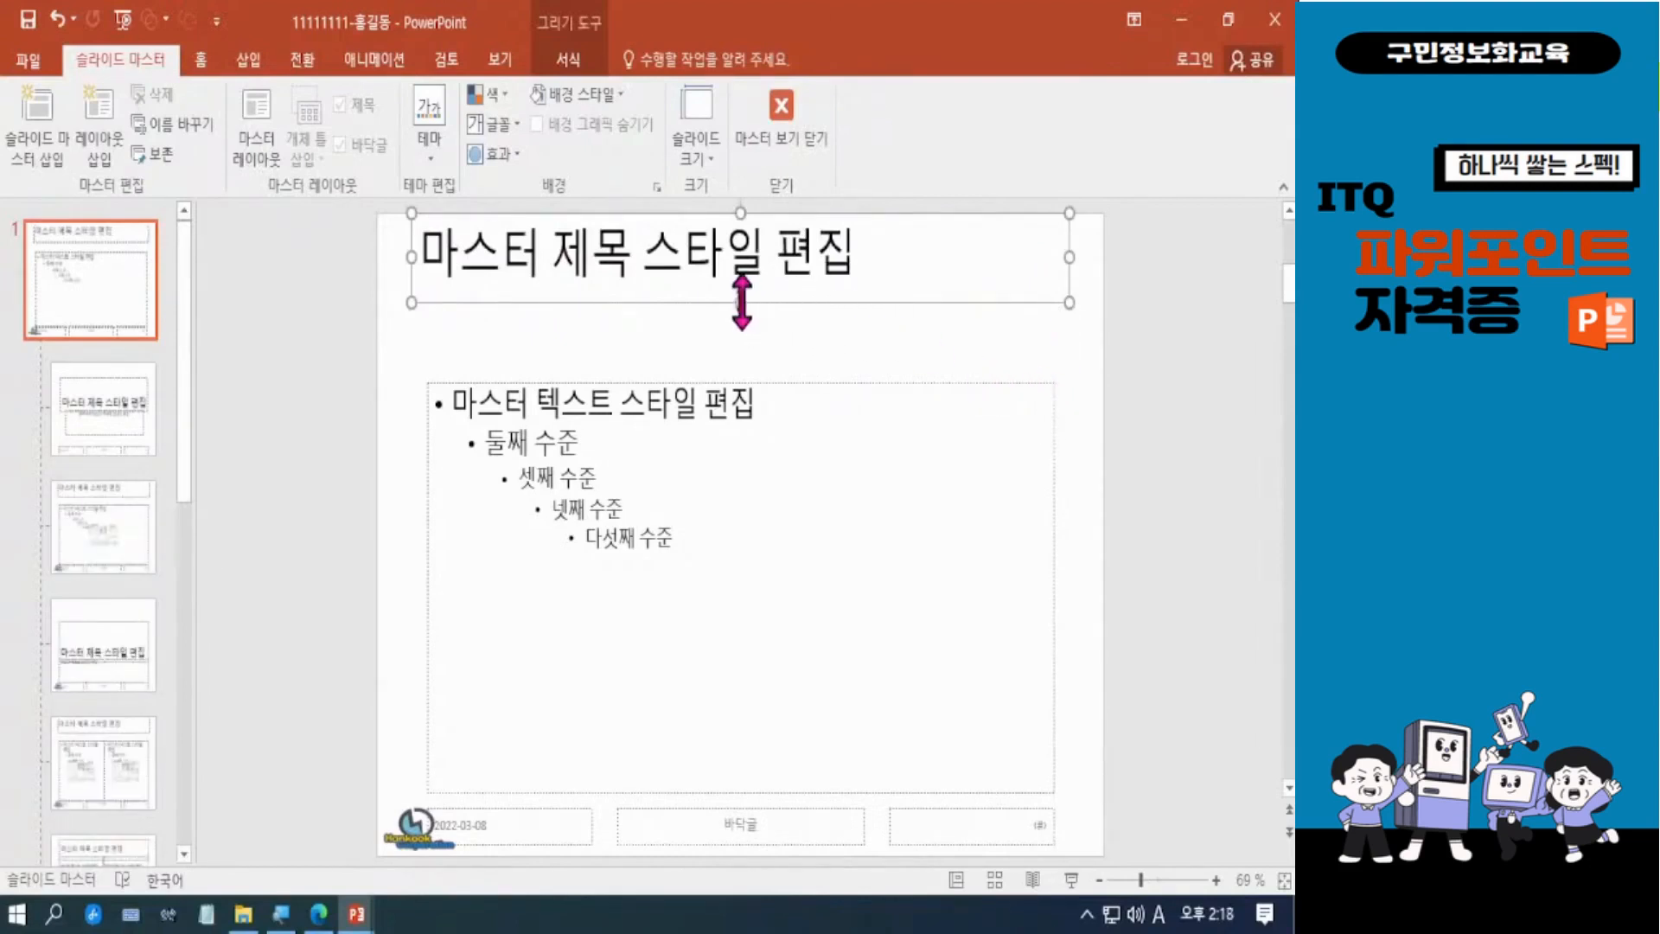
left_click_drag(741, 303, 739, 308)
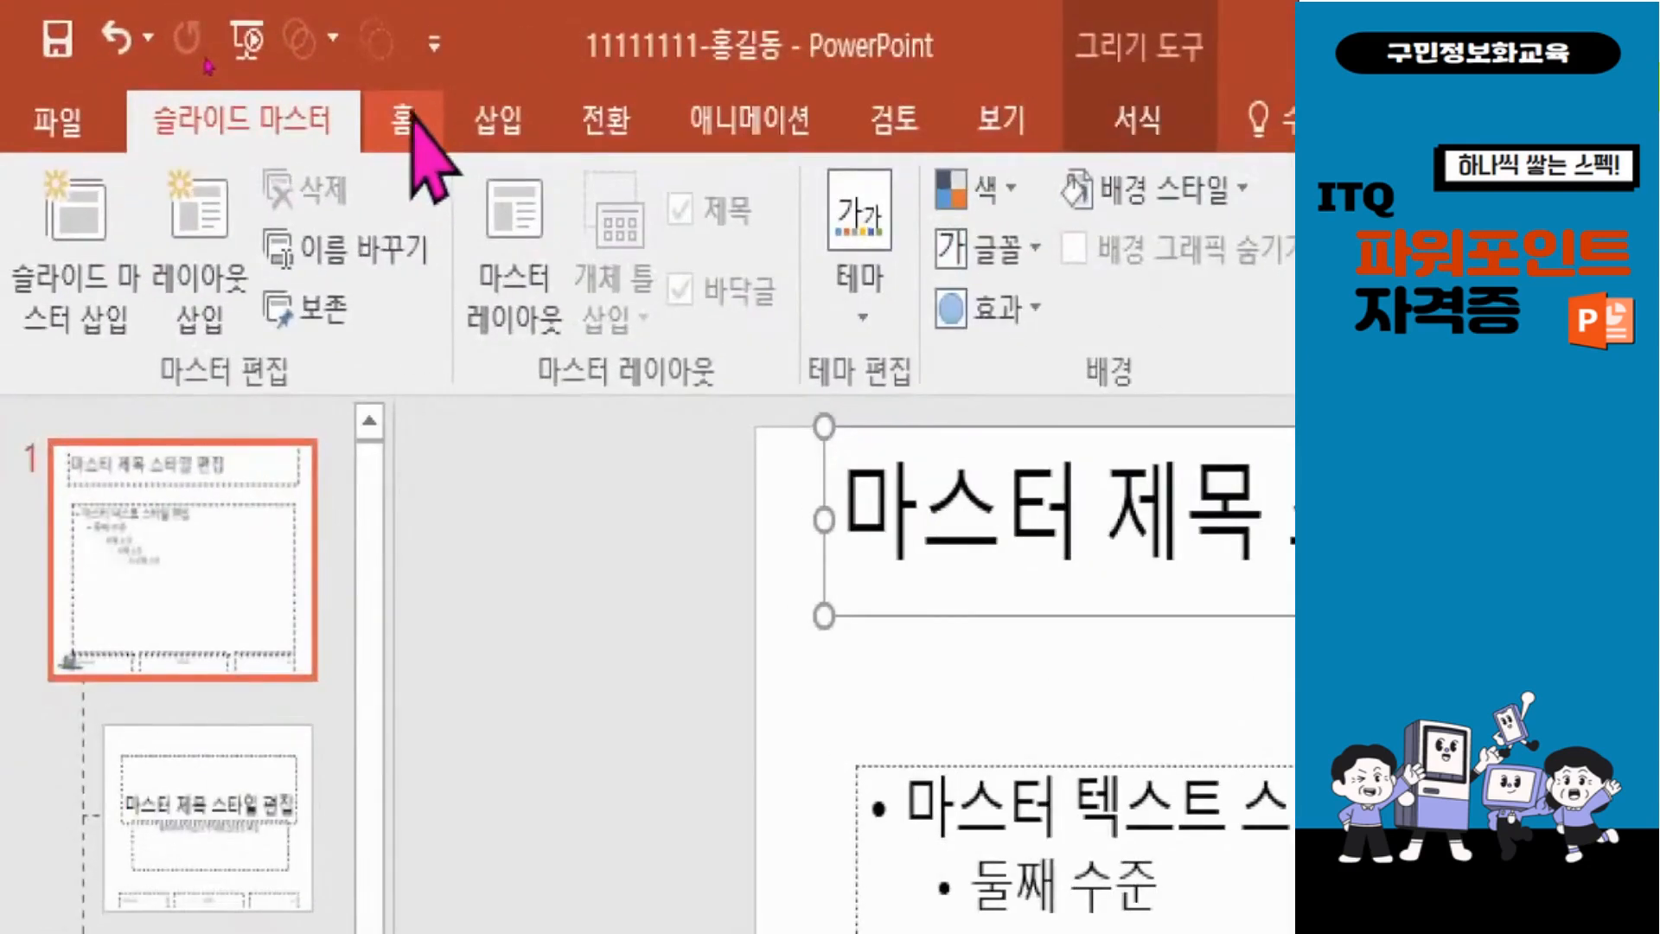
Set the master title placeholder's font to 굴림 at size 40.
left_click(413, 117)
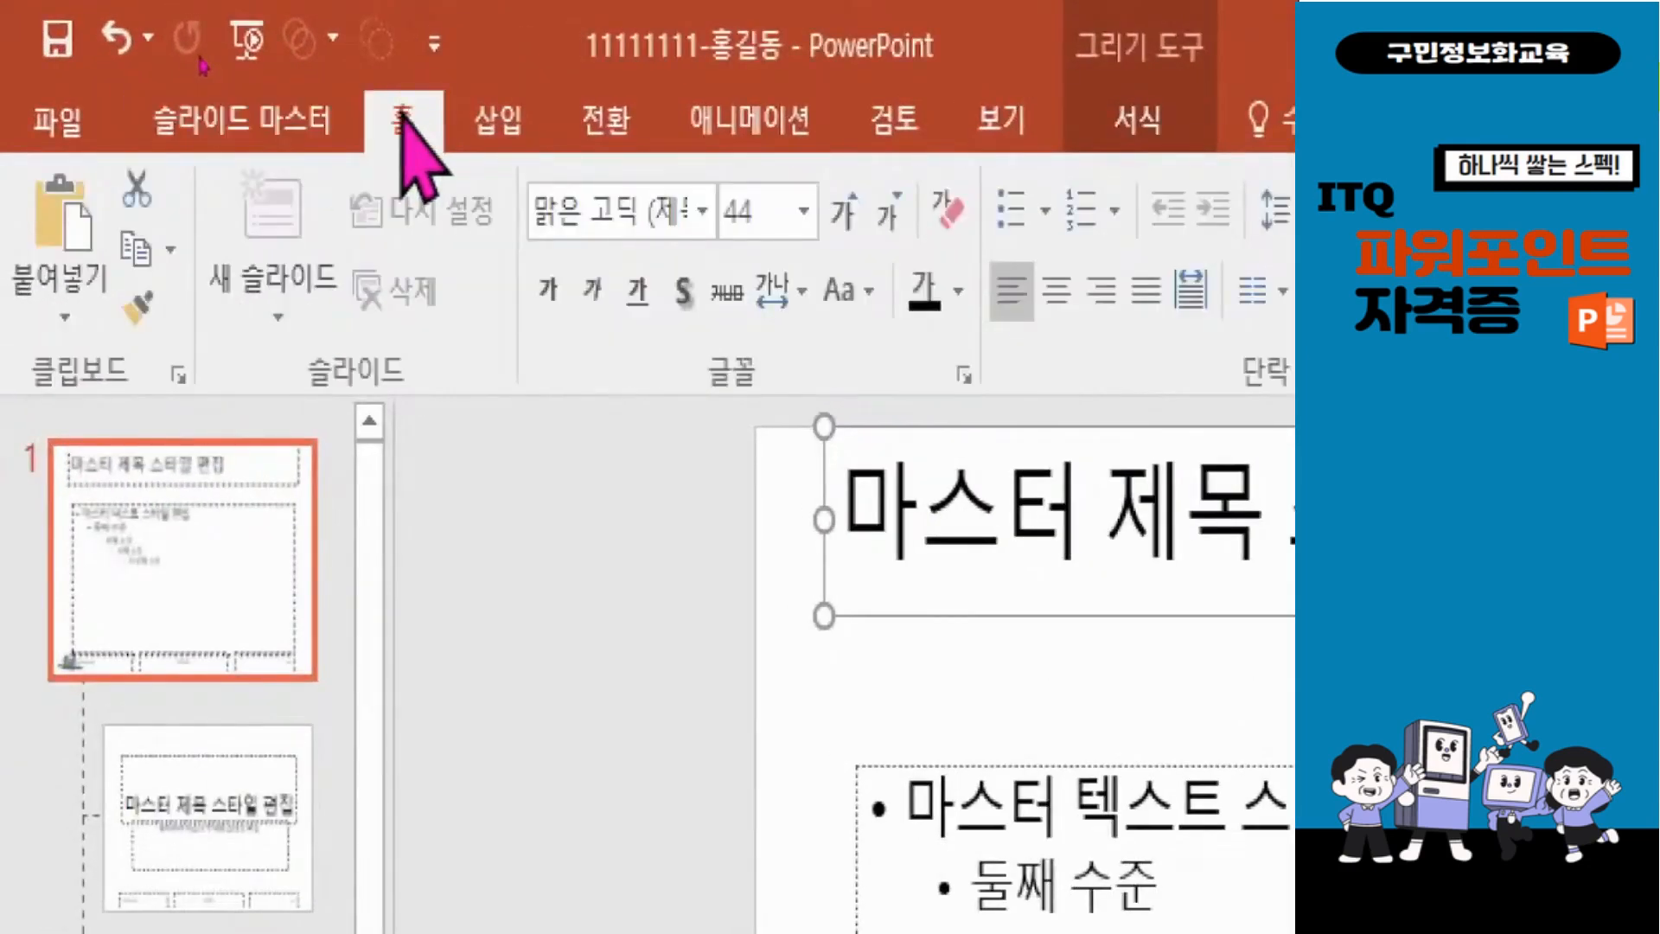
left_click(597, 208)
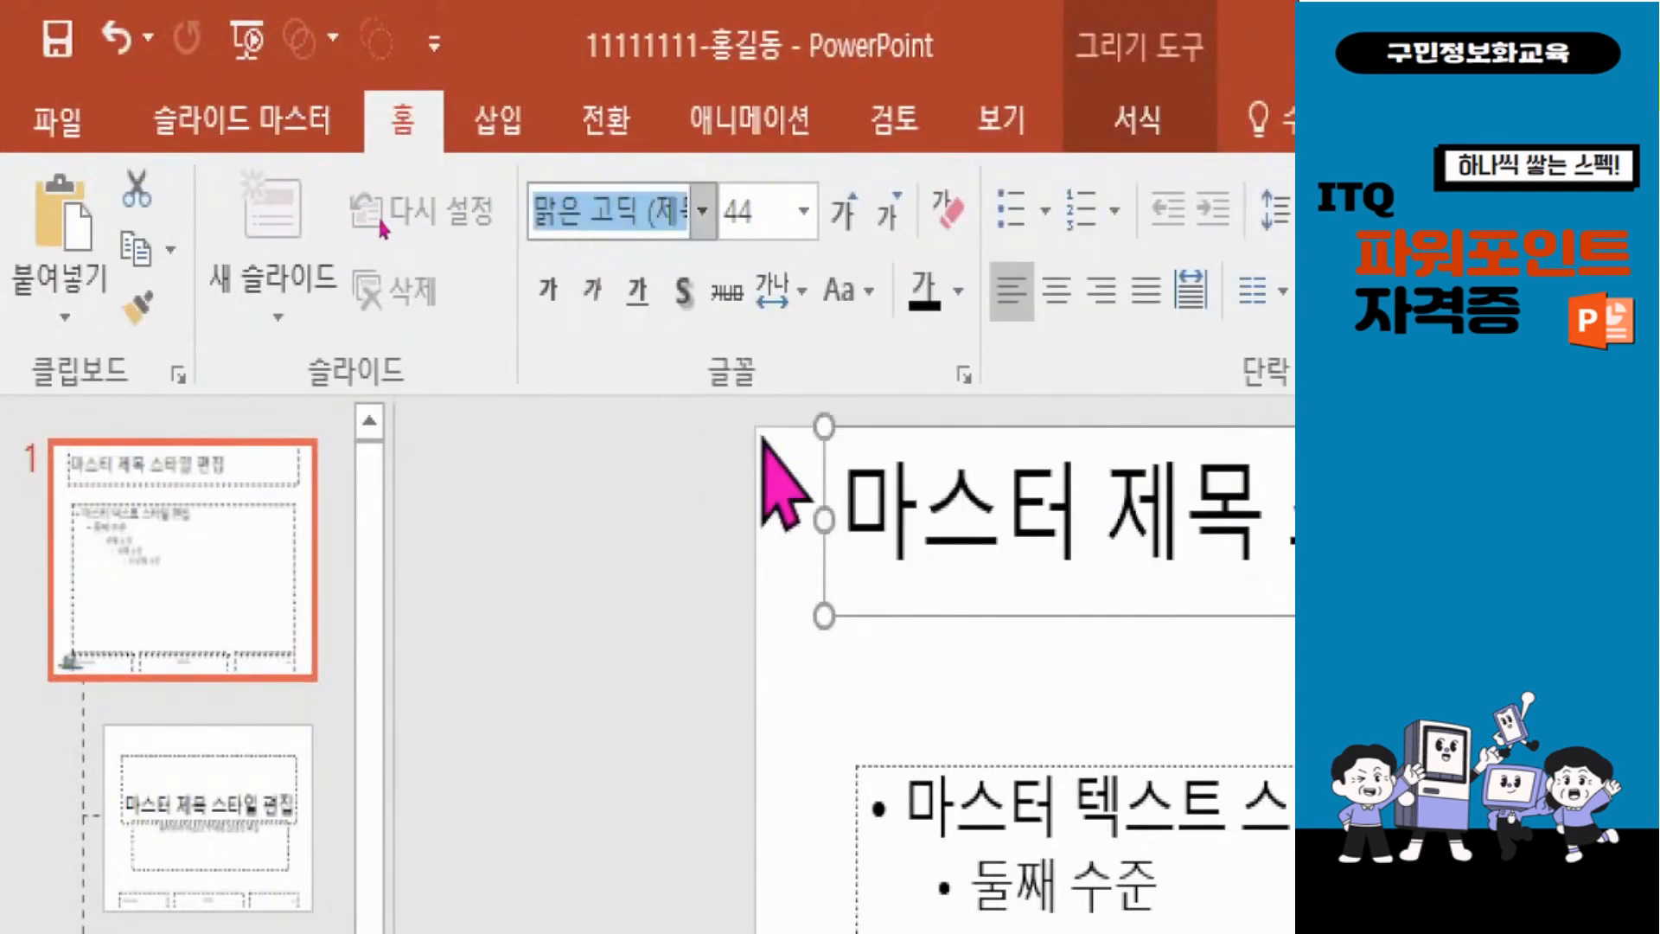
type("rn")
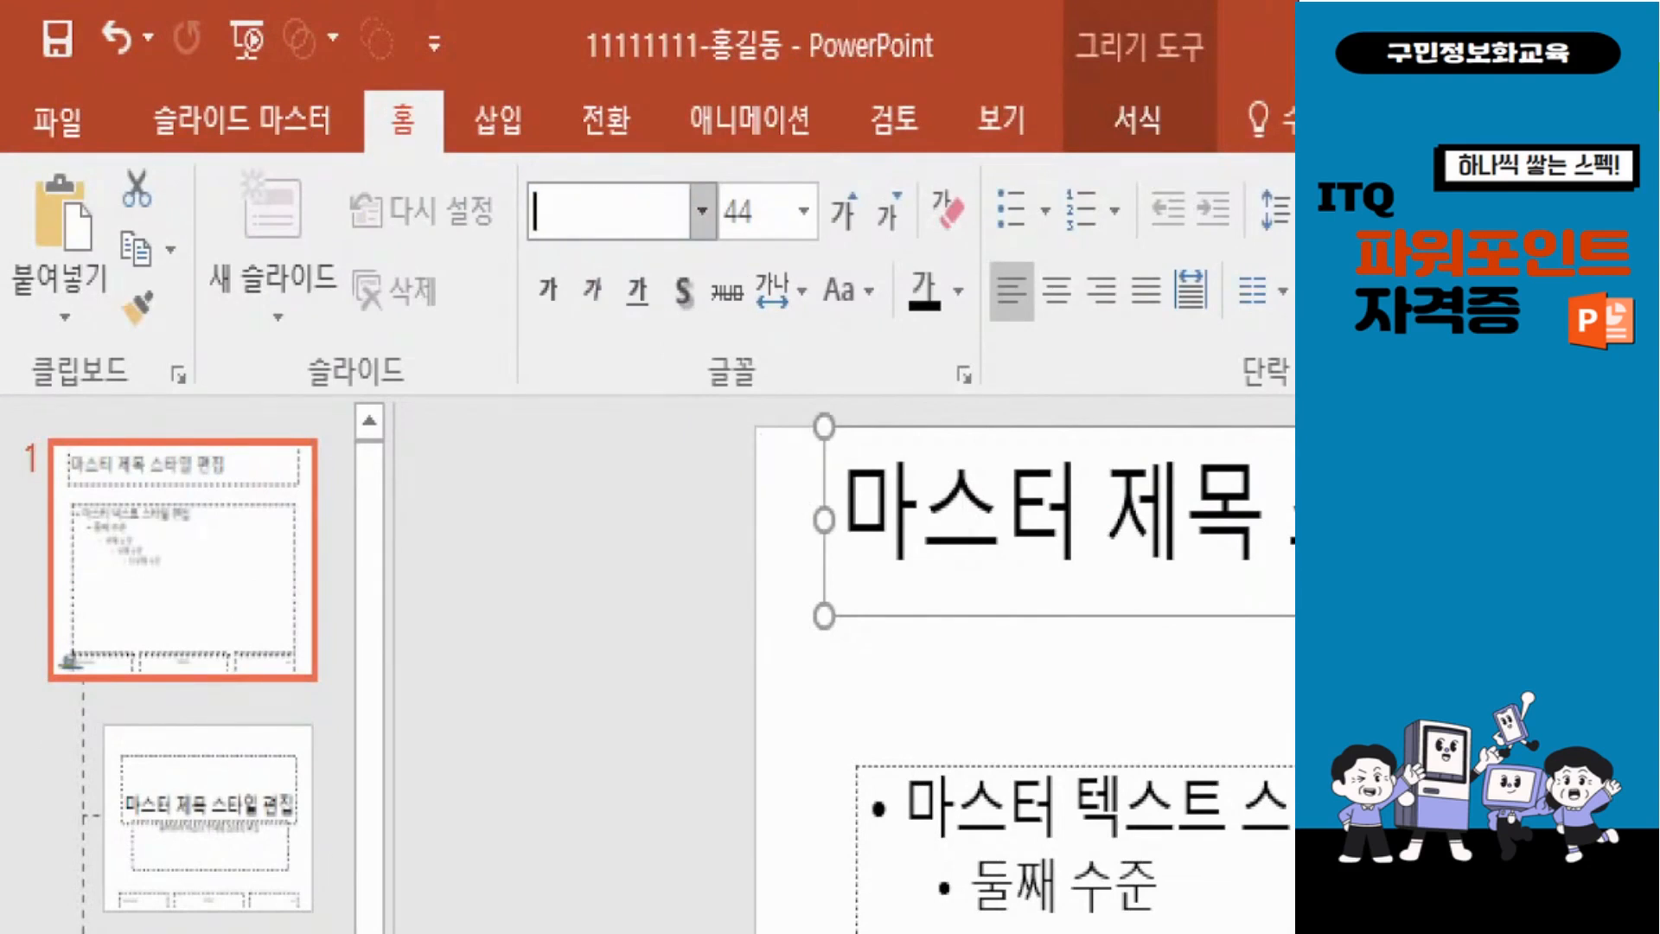
type("ffla")
key("BackSpace")
key("Tab")
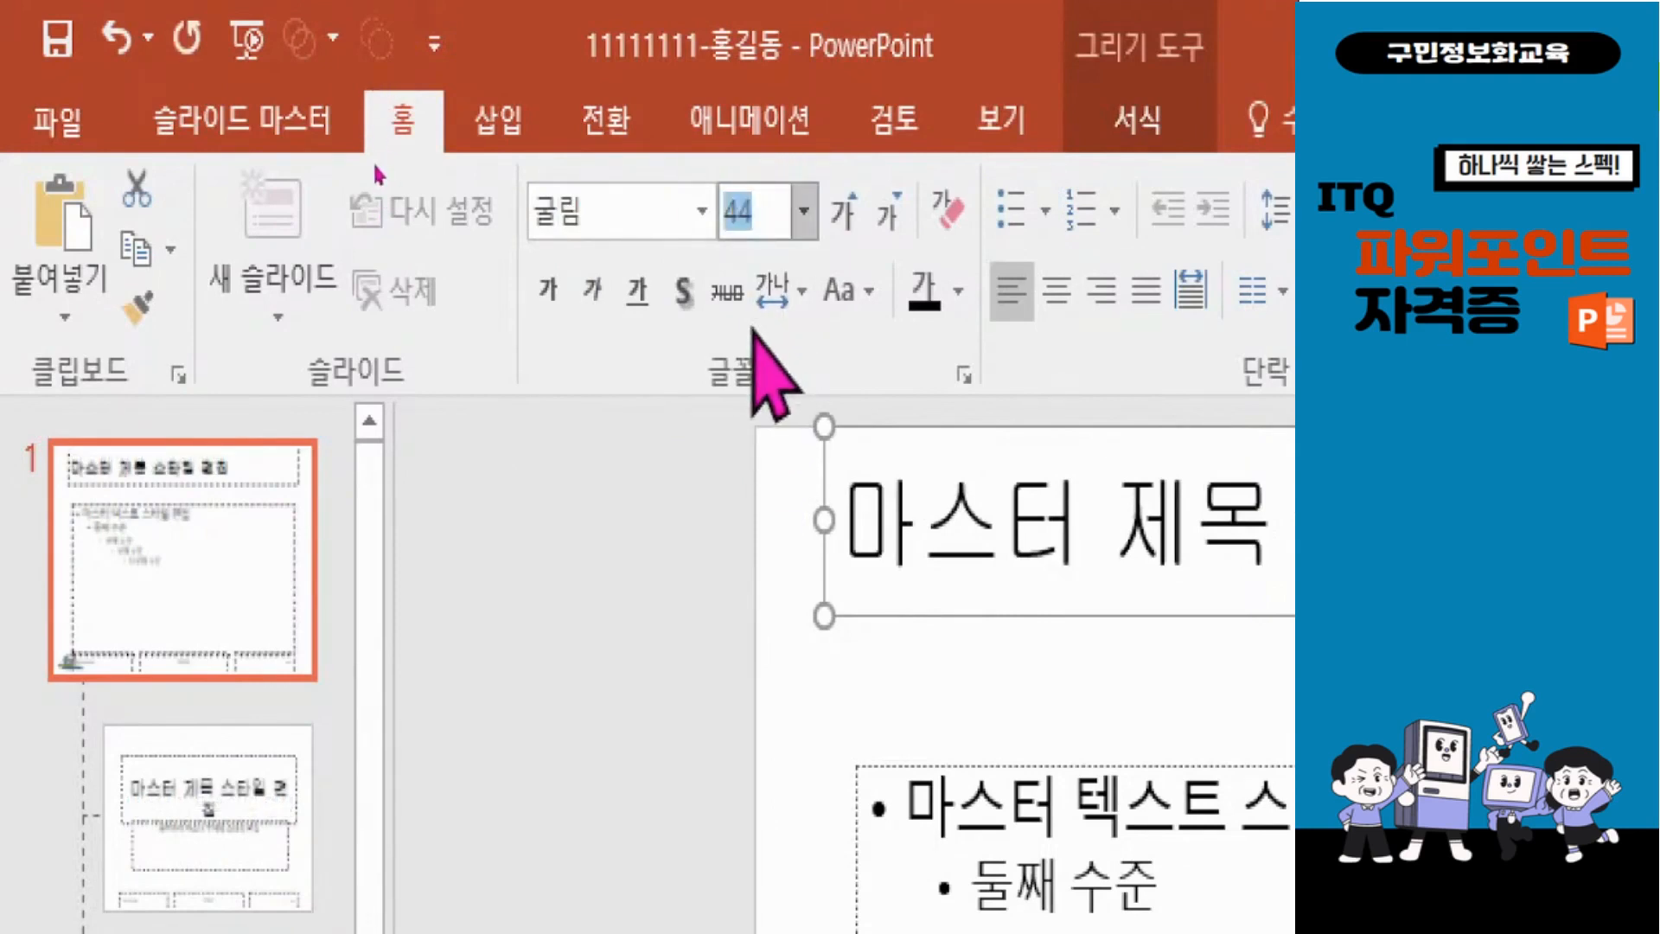
type("1")
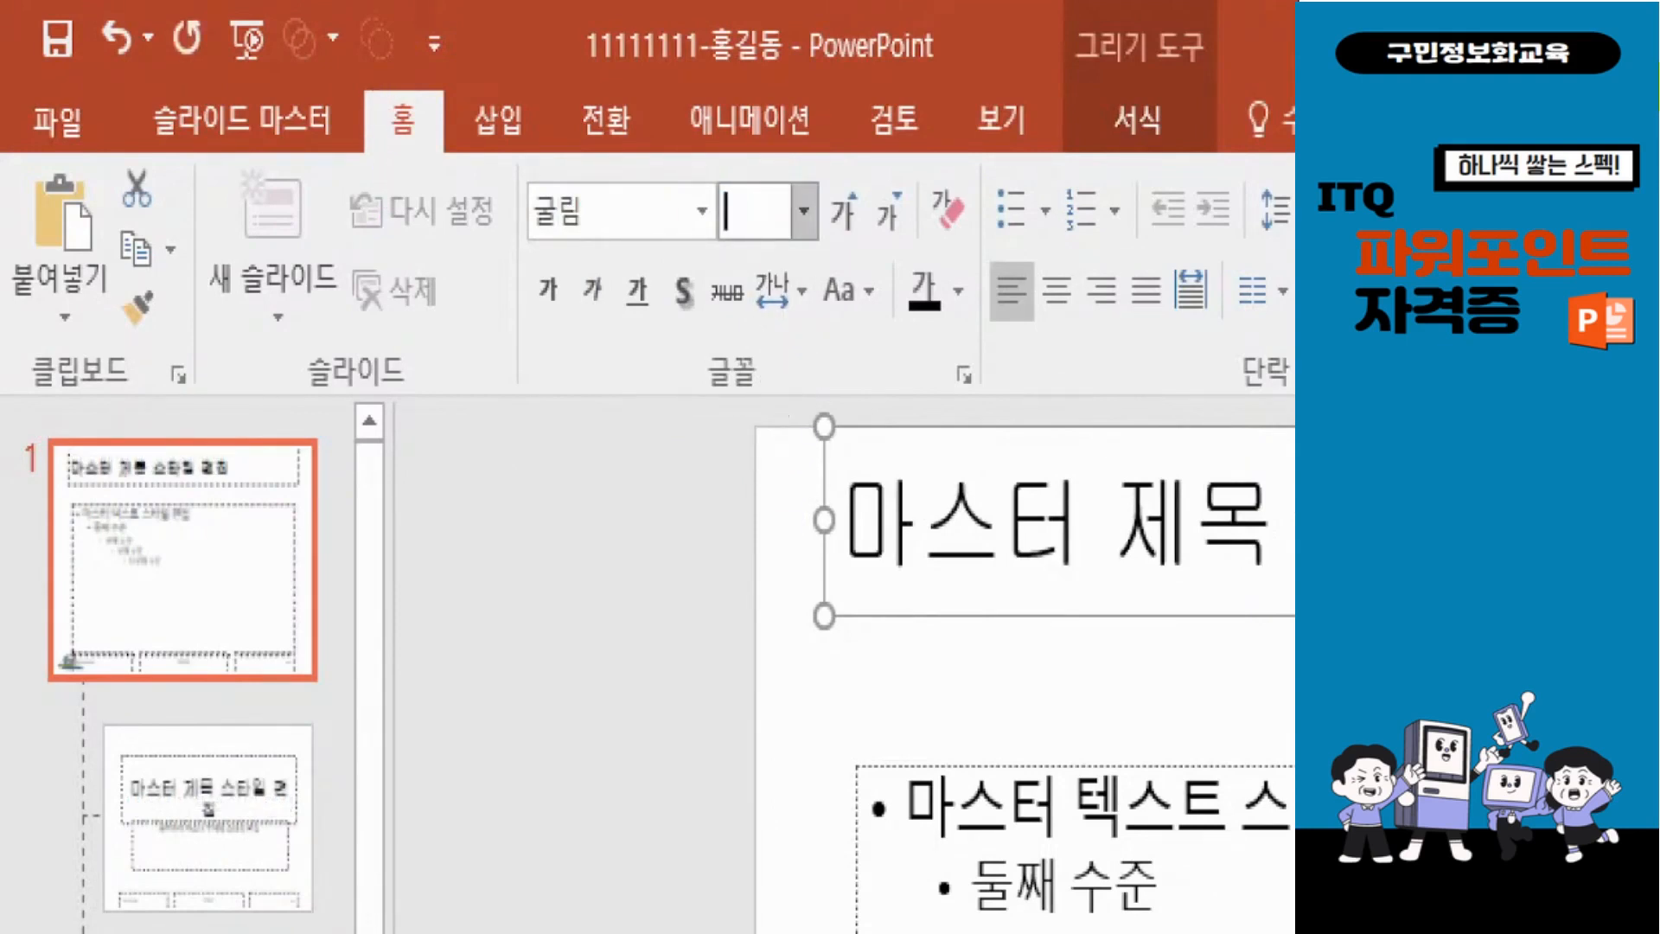
key("Return")
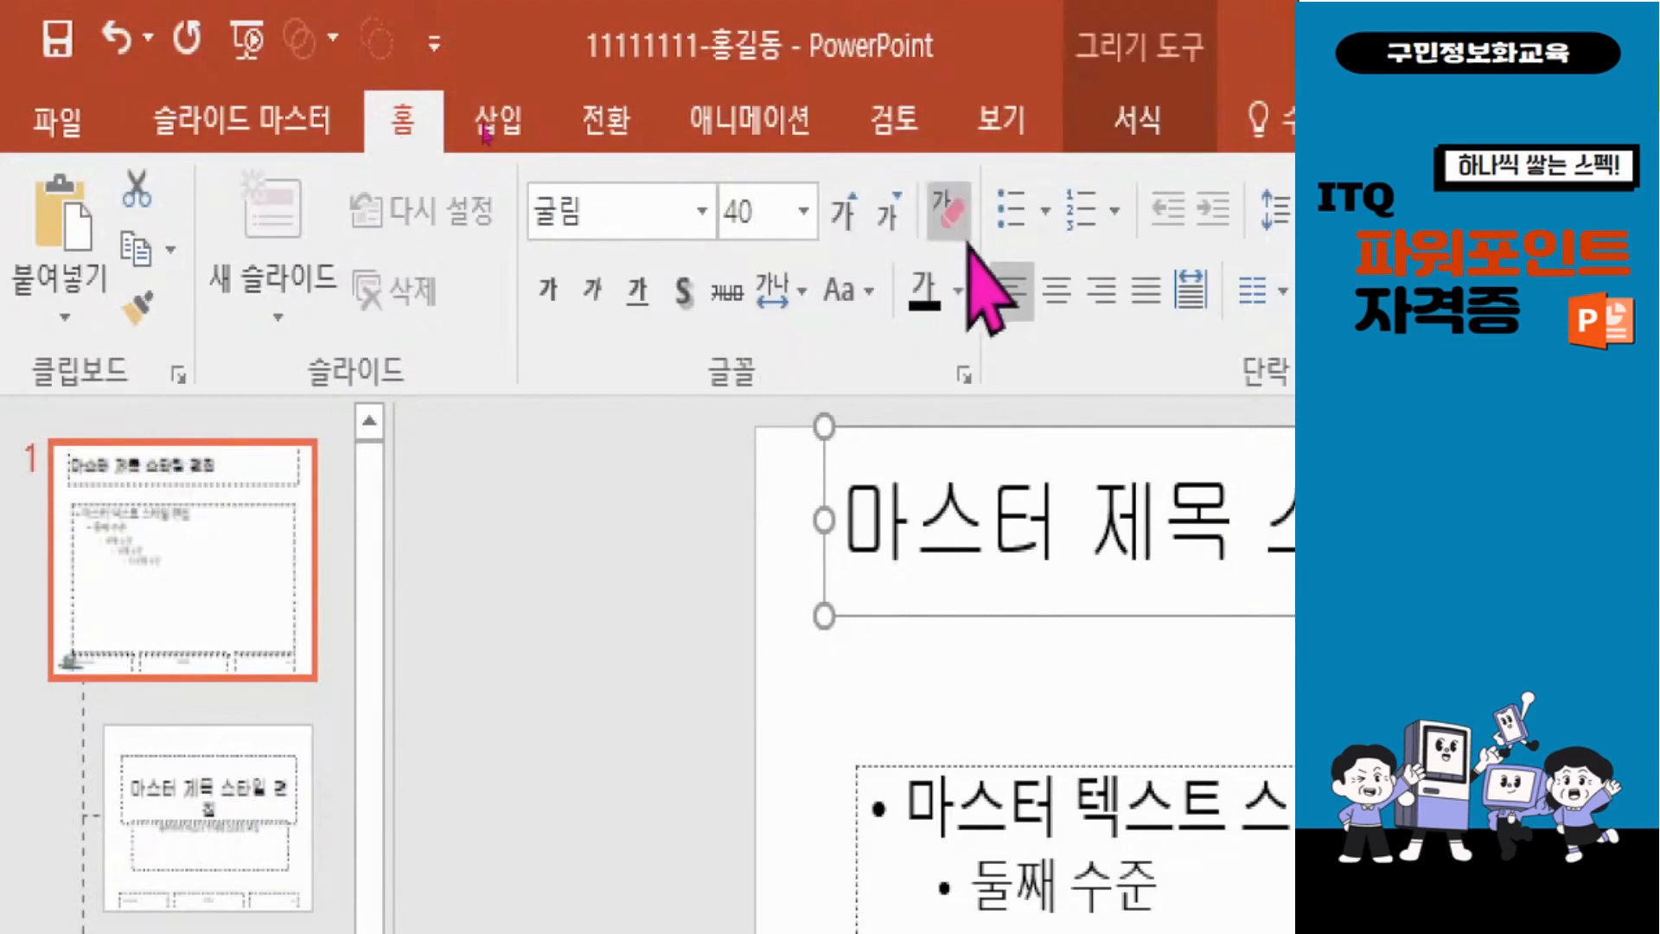
Make the master title's text white and center it horizontally in its placeholder.
left_click(959, 291)
left_click(941, 413)
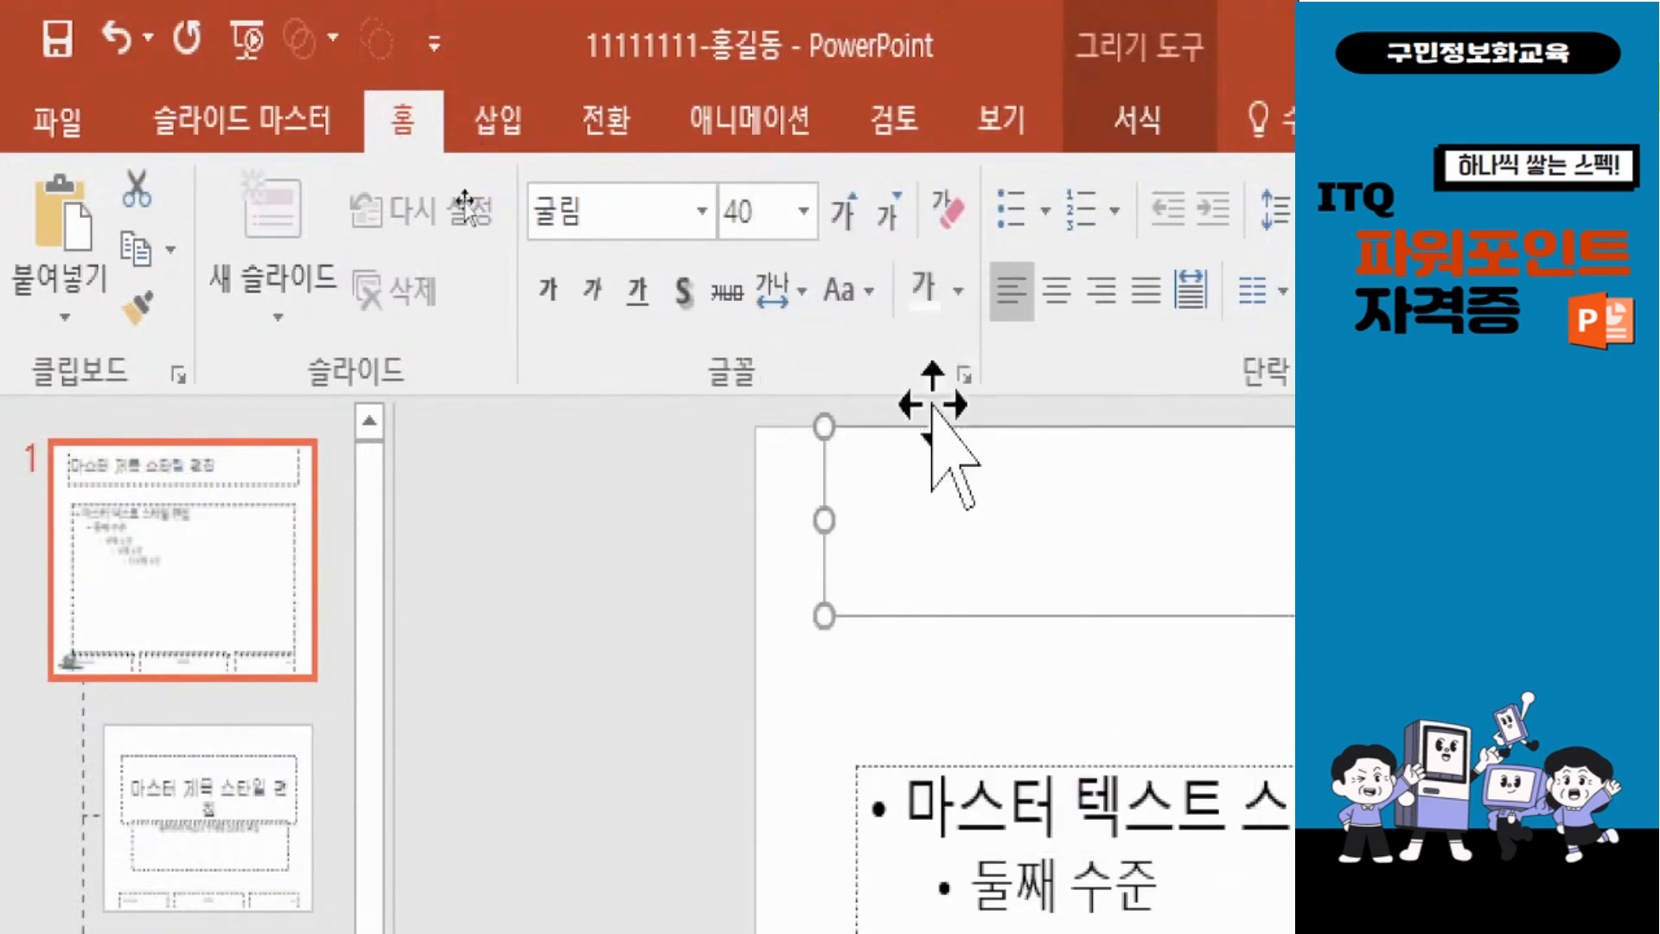
left_click(1055, 292)
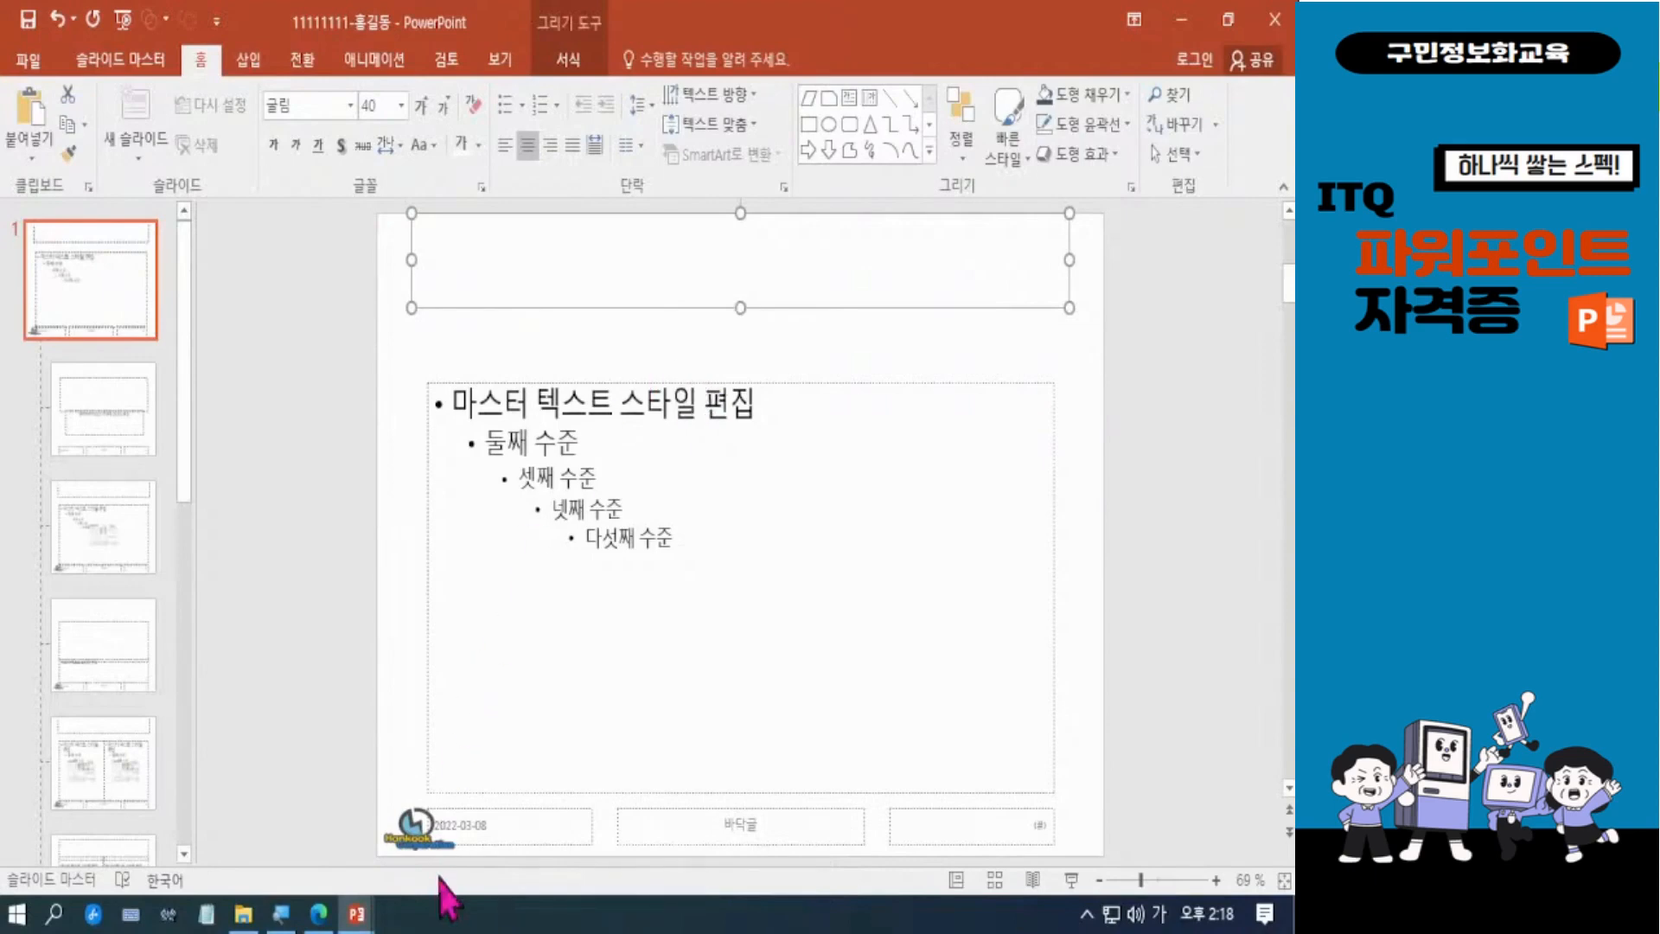
Check the title design in the exam PDF, then in PowerPoint draw a notched right arrow about 27.5 by 2 cm across the master's title area.
left_click(319, 914)
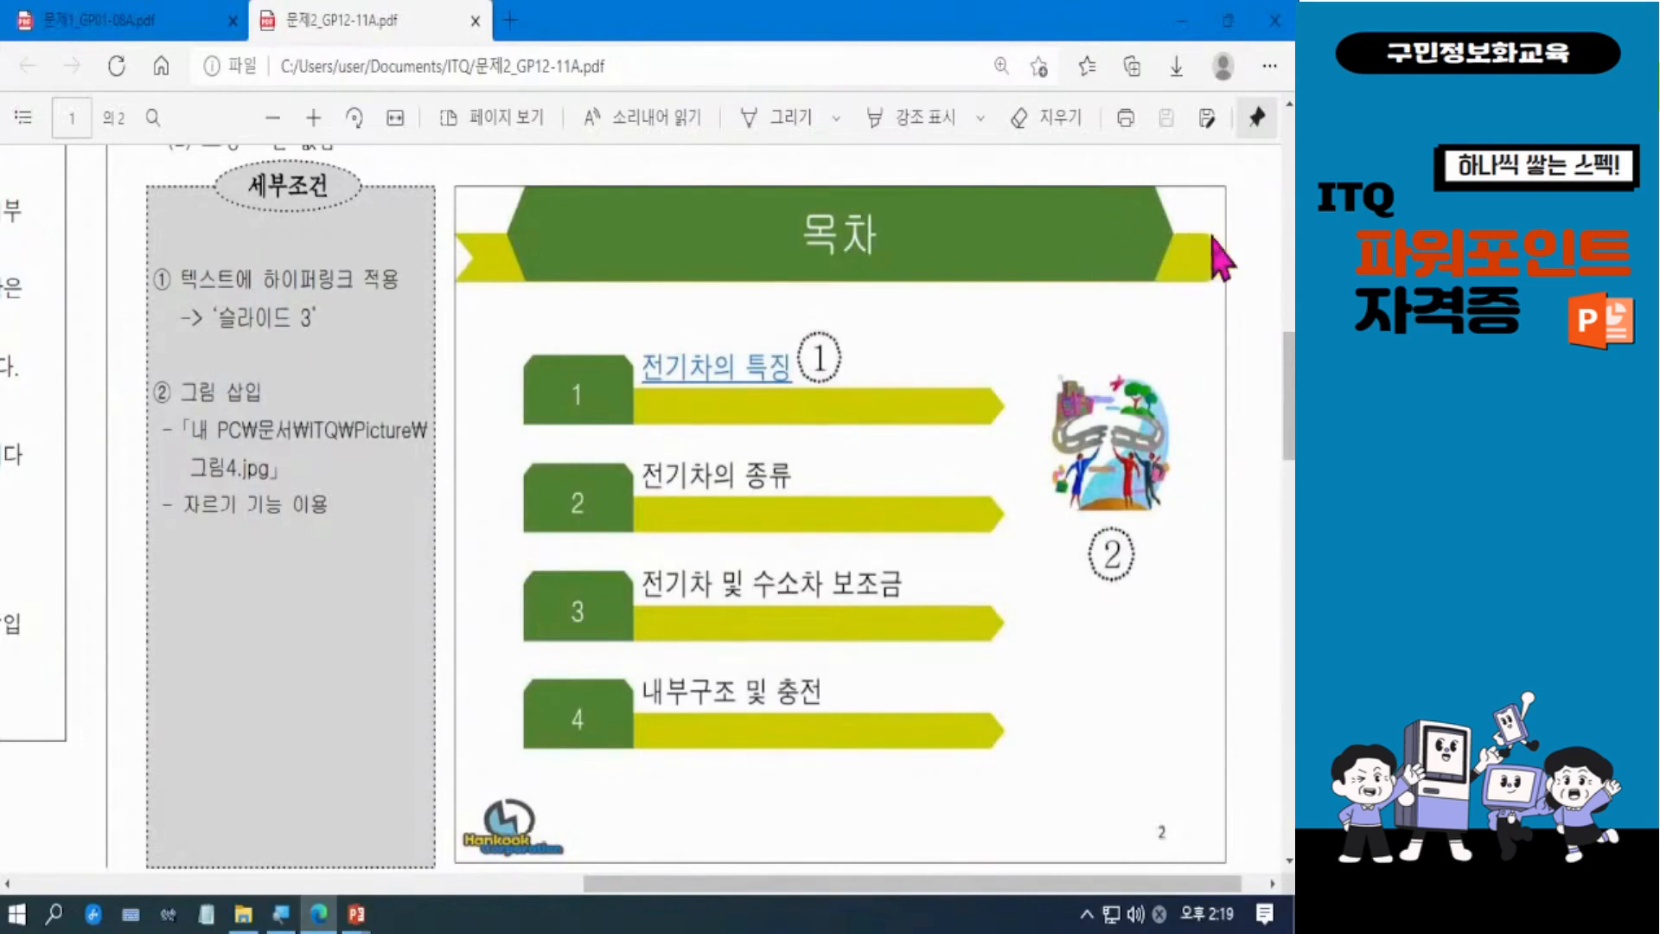
left_click(1183, 33)
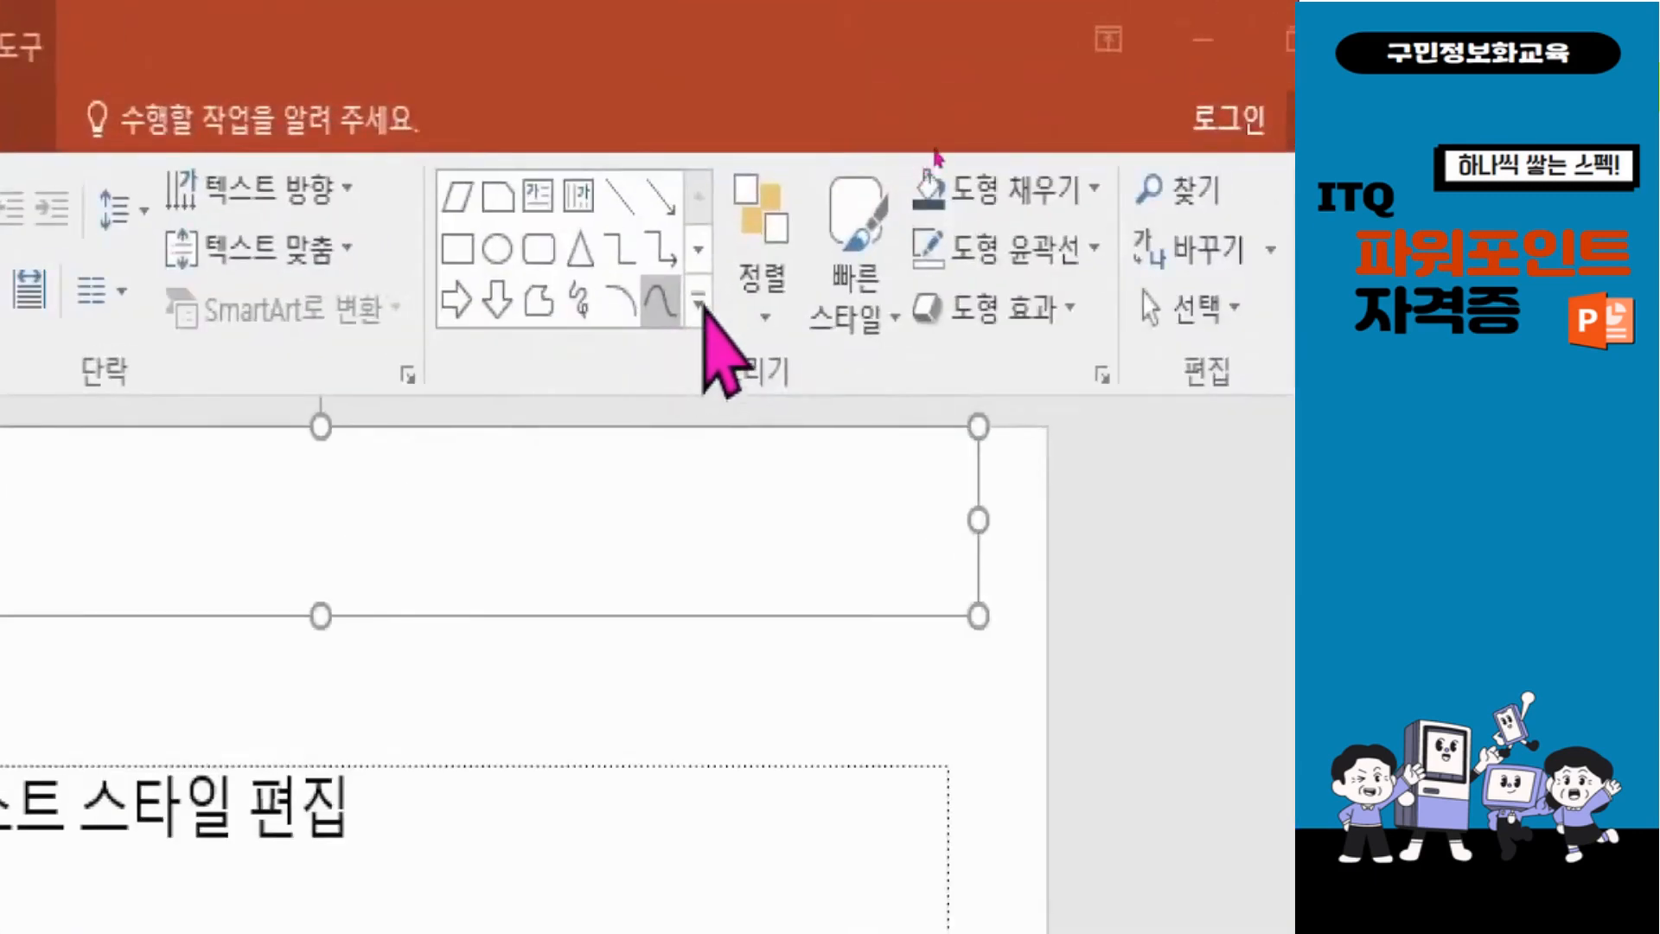
left_click(696, 306)
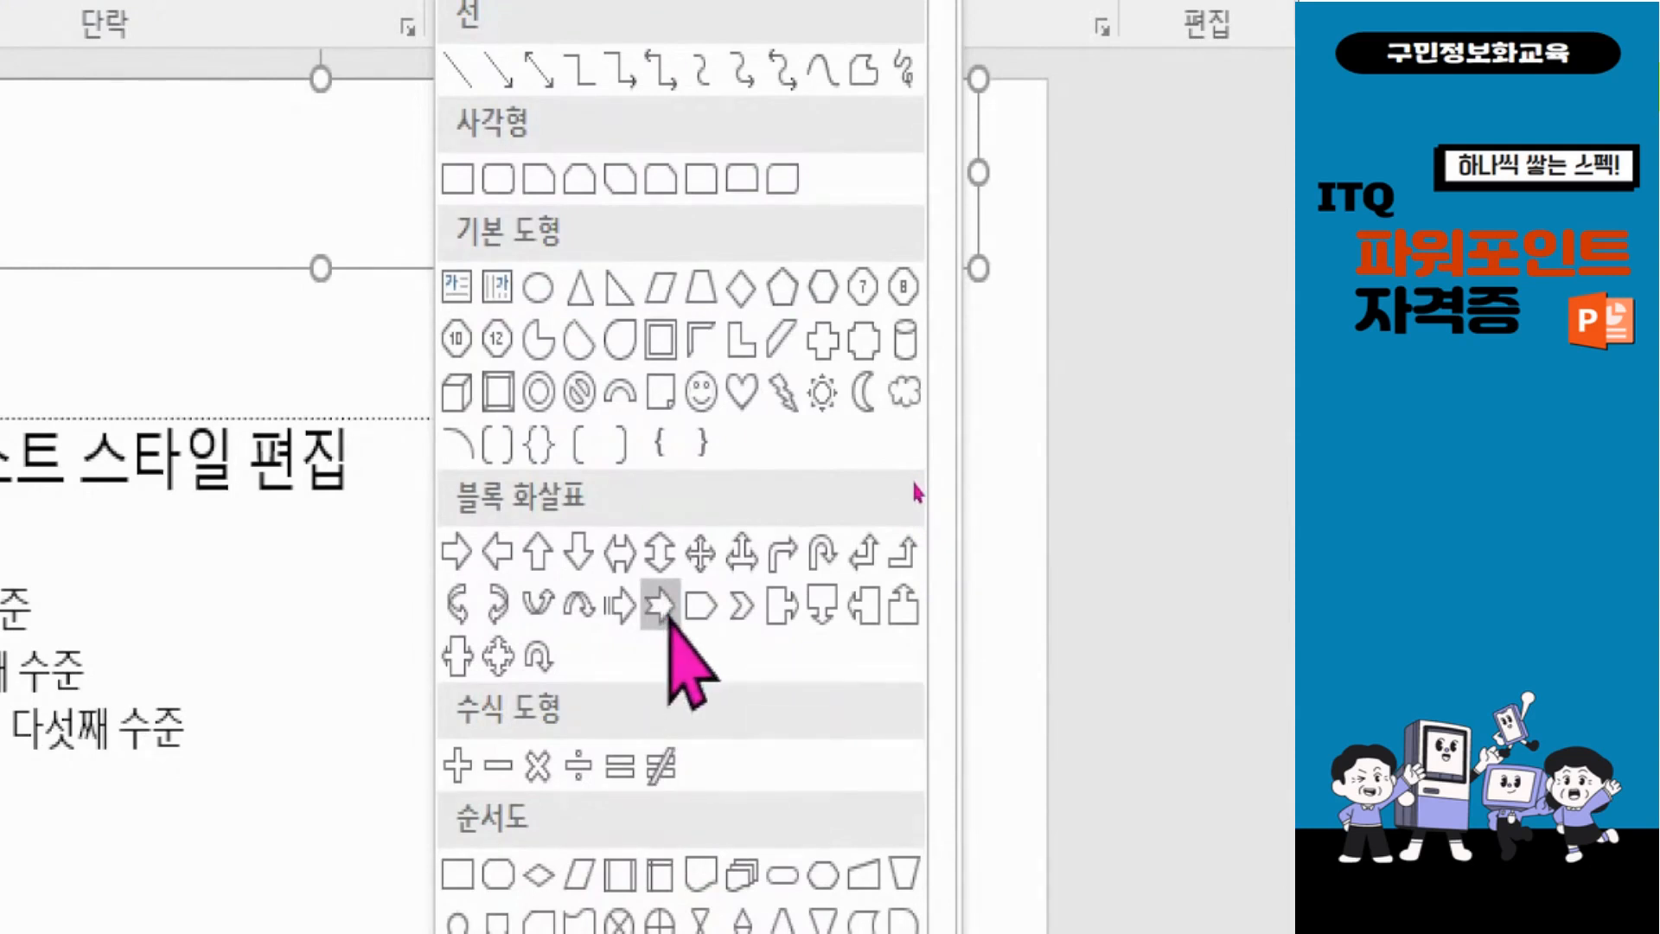
left_click(666, 612)
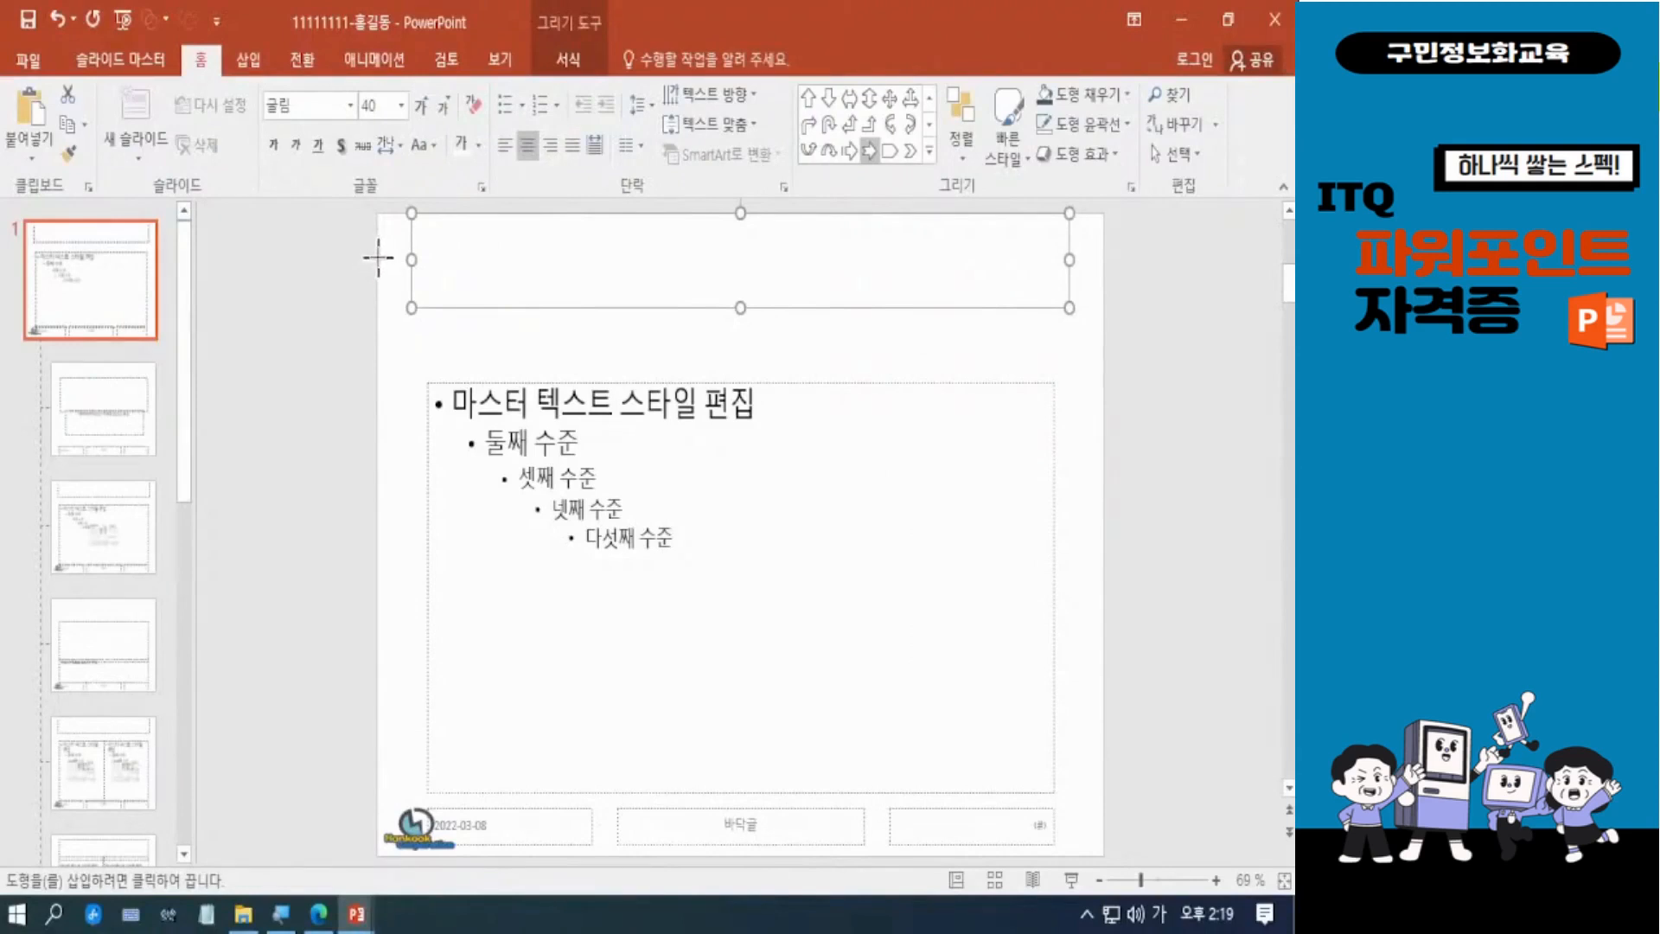
mouse_move(380, 258)
left_mouse_down()
mouse_move(1116, 337)
mouse_move(1075, 315)
mouse_move(1093, 315)
left_mouse_up()
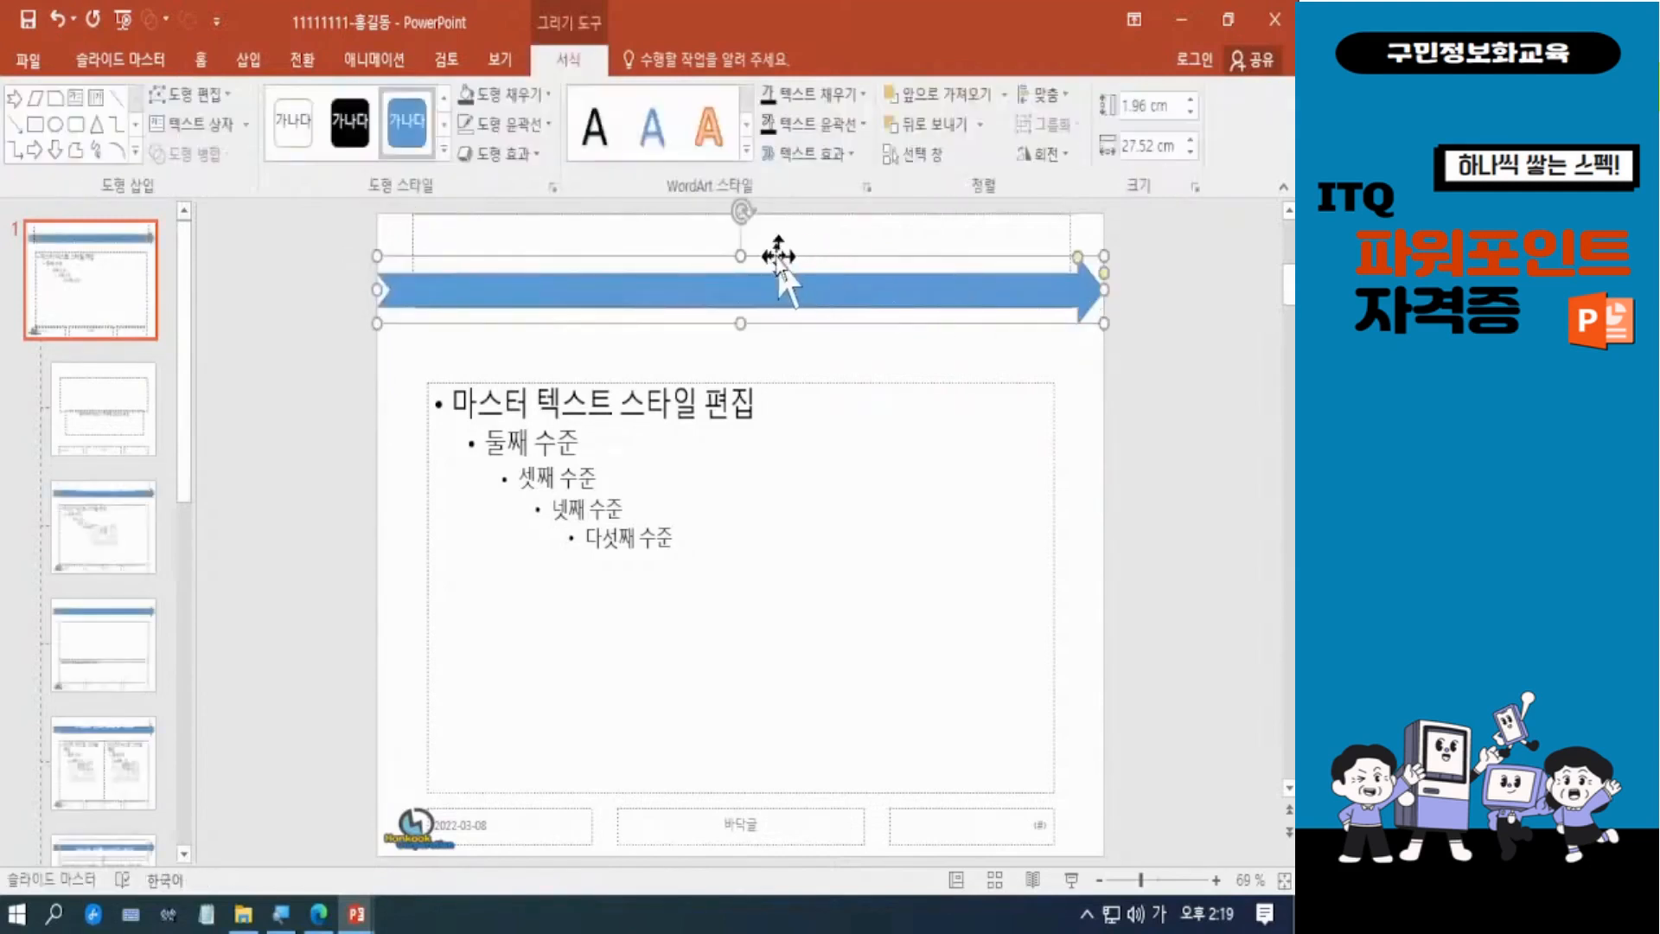
Enlarge the notched arrow to about 2.1 cm high and widen its shaft to the arrow's full height, forming a ribbon.
left_click_drag(741, 252, 741, 252)
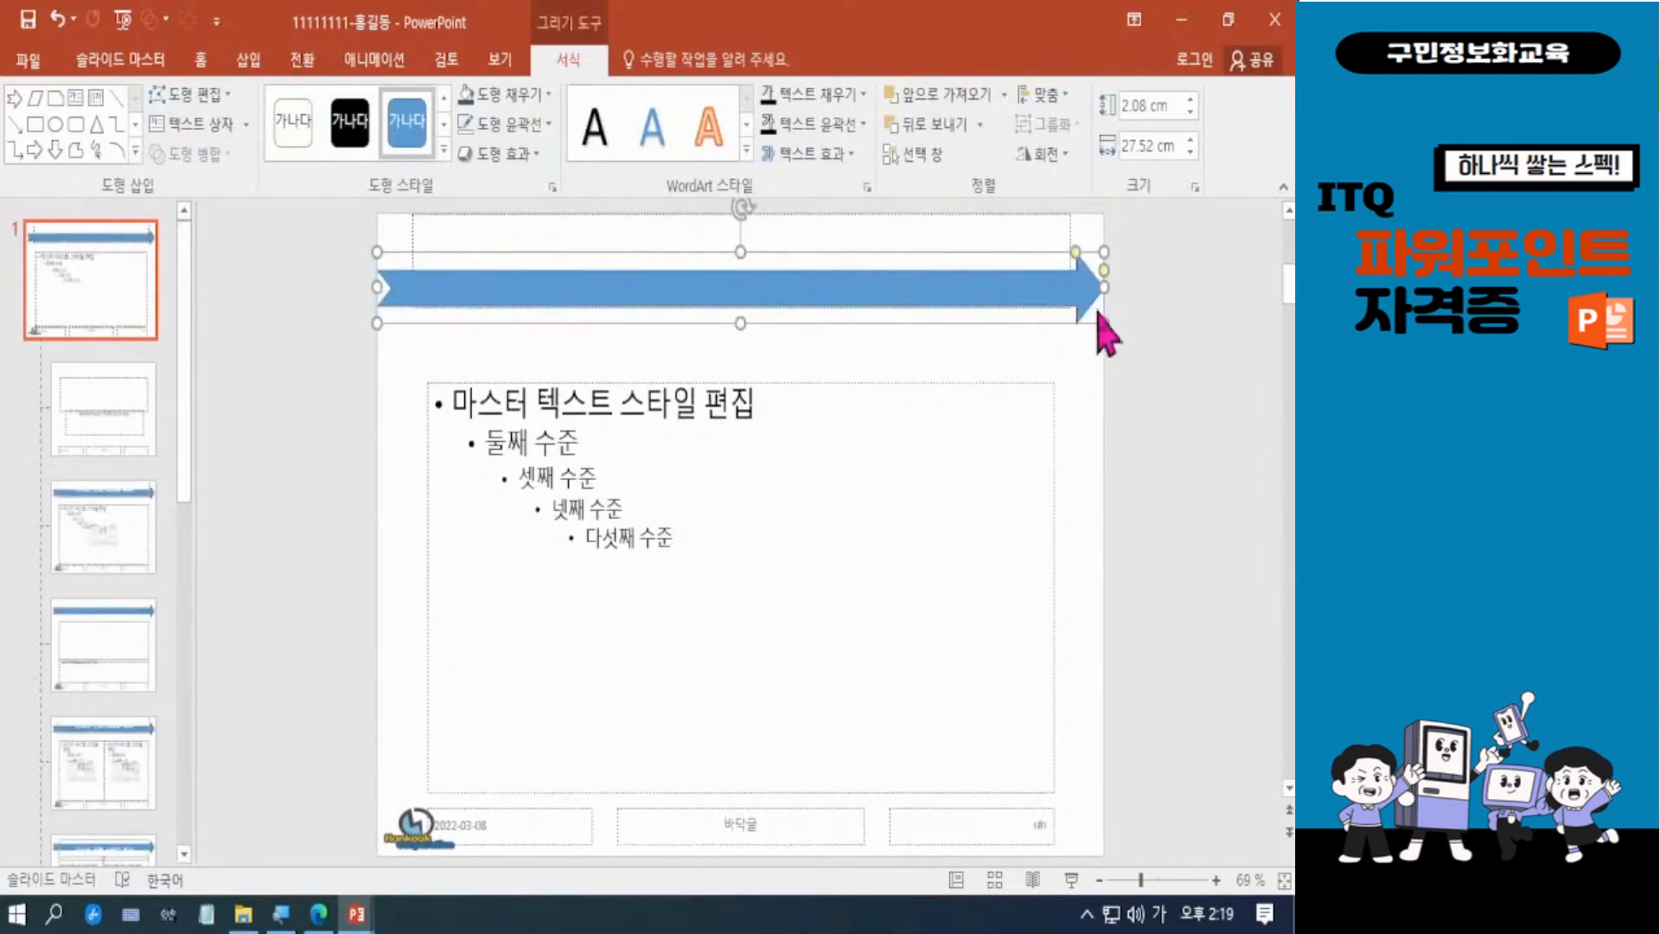
mouse_move(1076, 255)
left_mouse_down()
mouse_move(1106, 277)
mouse_move(1080, 253)
mouse_move(1034, 257)
mouse_move(1091, 281)
mouse_move(1104, 250)
left_mouse_up()
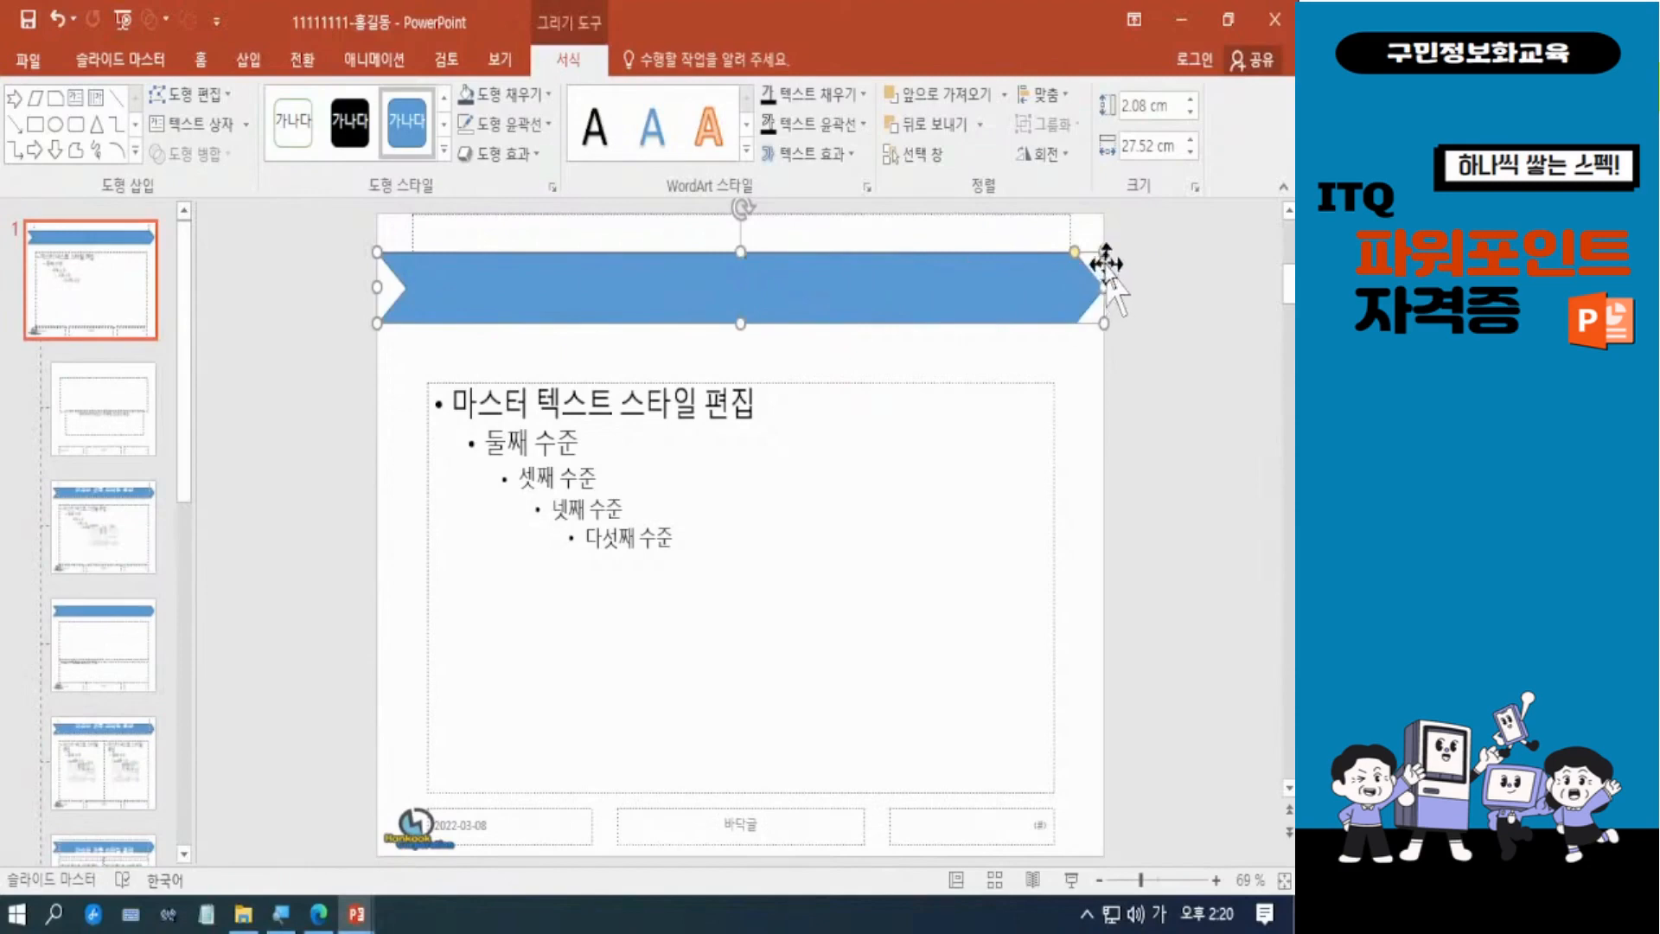
left_click_drag(1103, 252, 1102, 271)
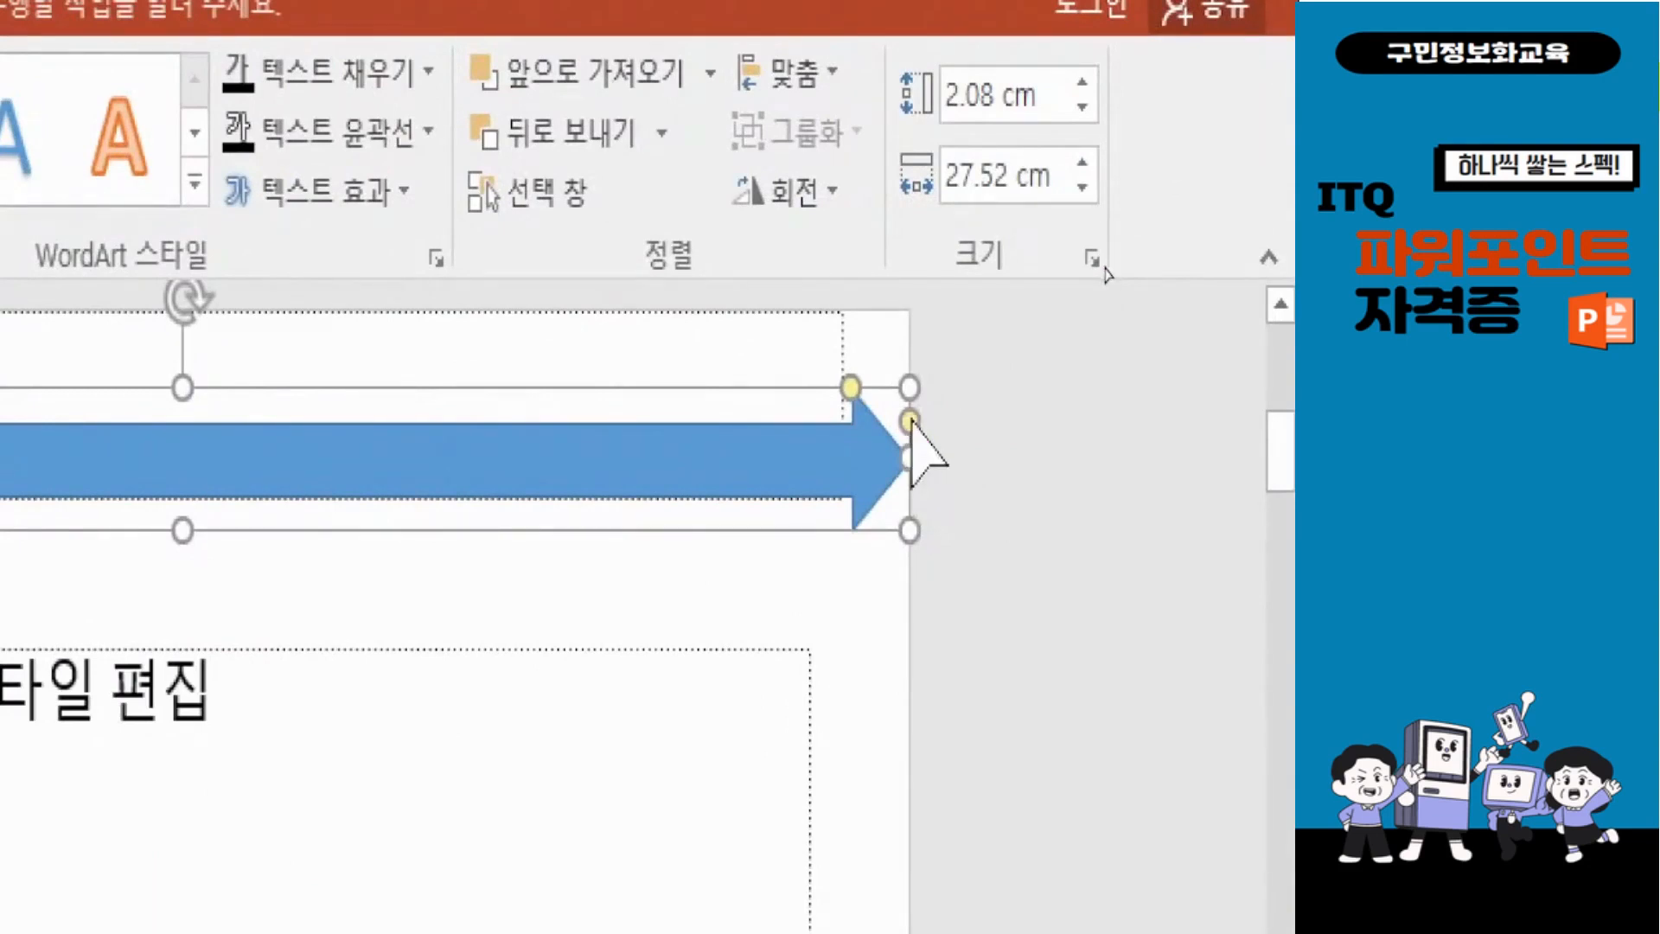
left_click_drag(912, 422, 912, 386)
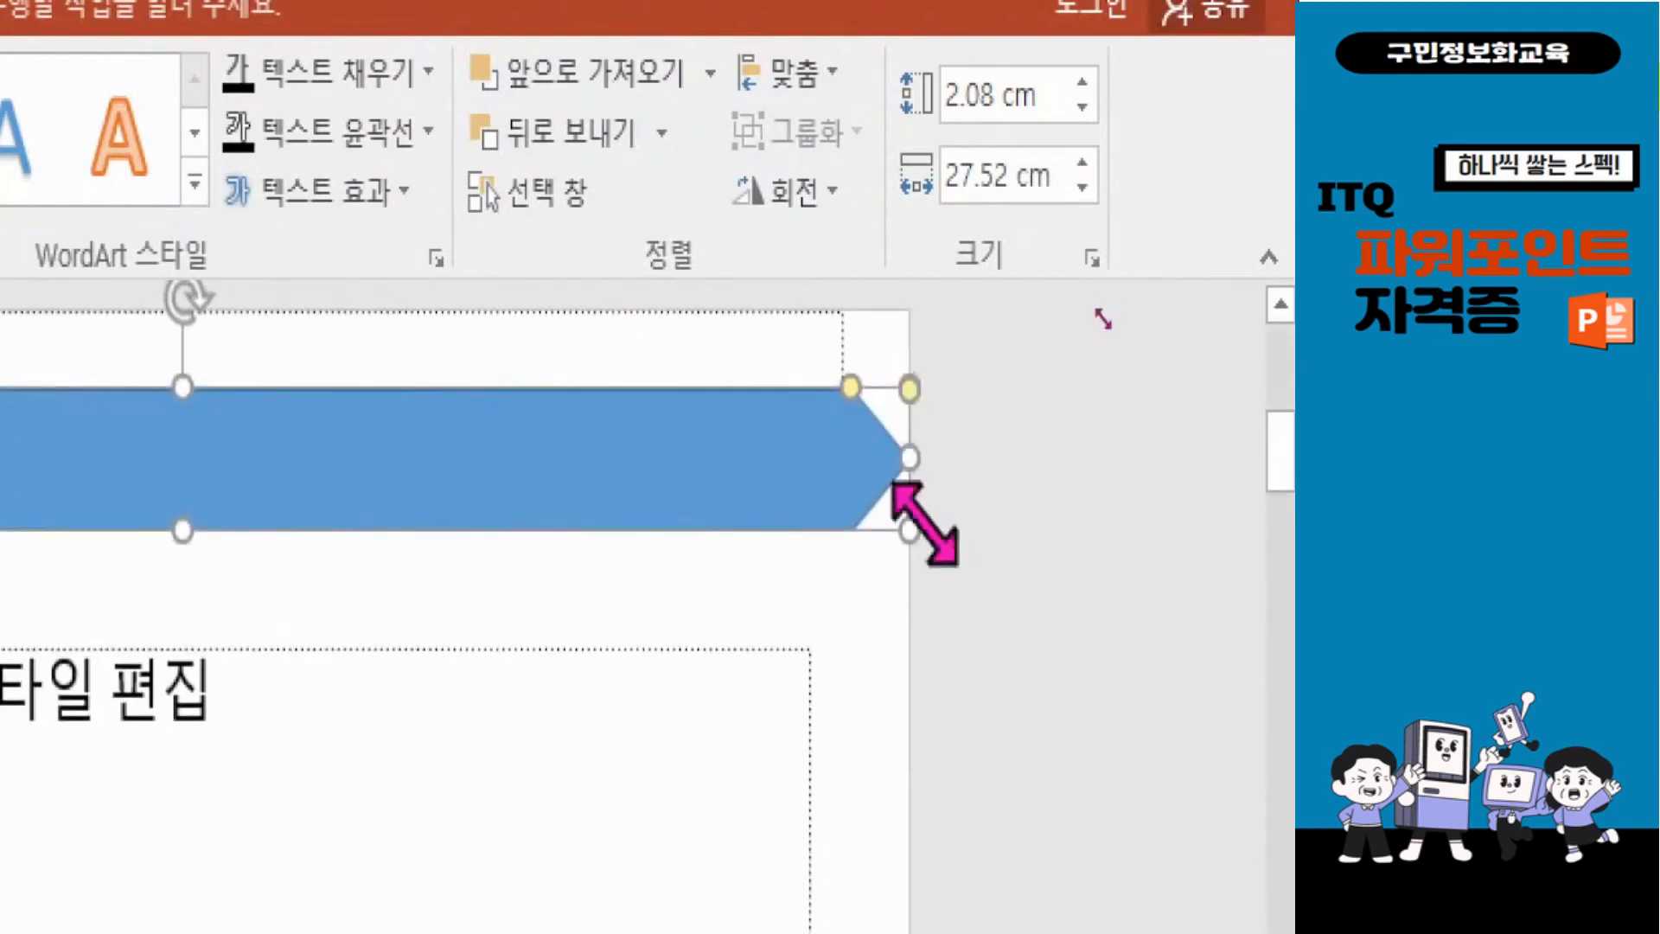
Reduce the ribbon-shaped arrow's height to about 1.4 cm, with its lower edge level with the title placeholder's.
left_click_drag(201, 386, 204, 399)
mouse_move(204, 526)
left_mouse_down()
mouse_move(208, 485)
mouse_move(208, 499)
left_mouse_up()
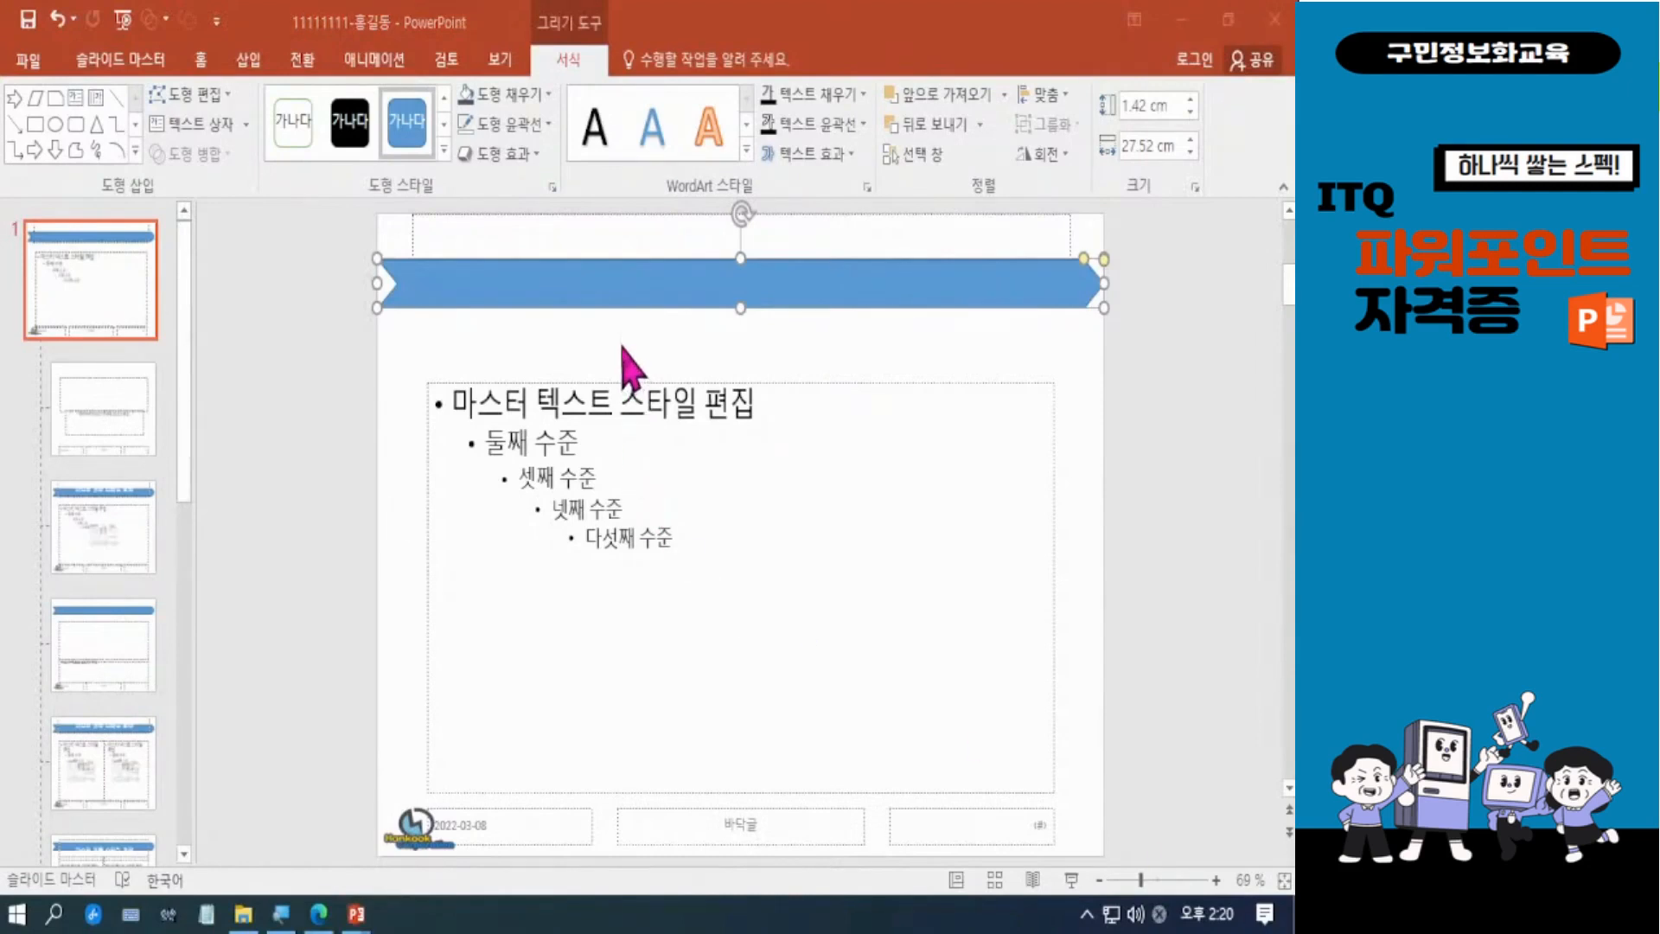
left_click(1085, 261)
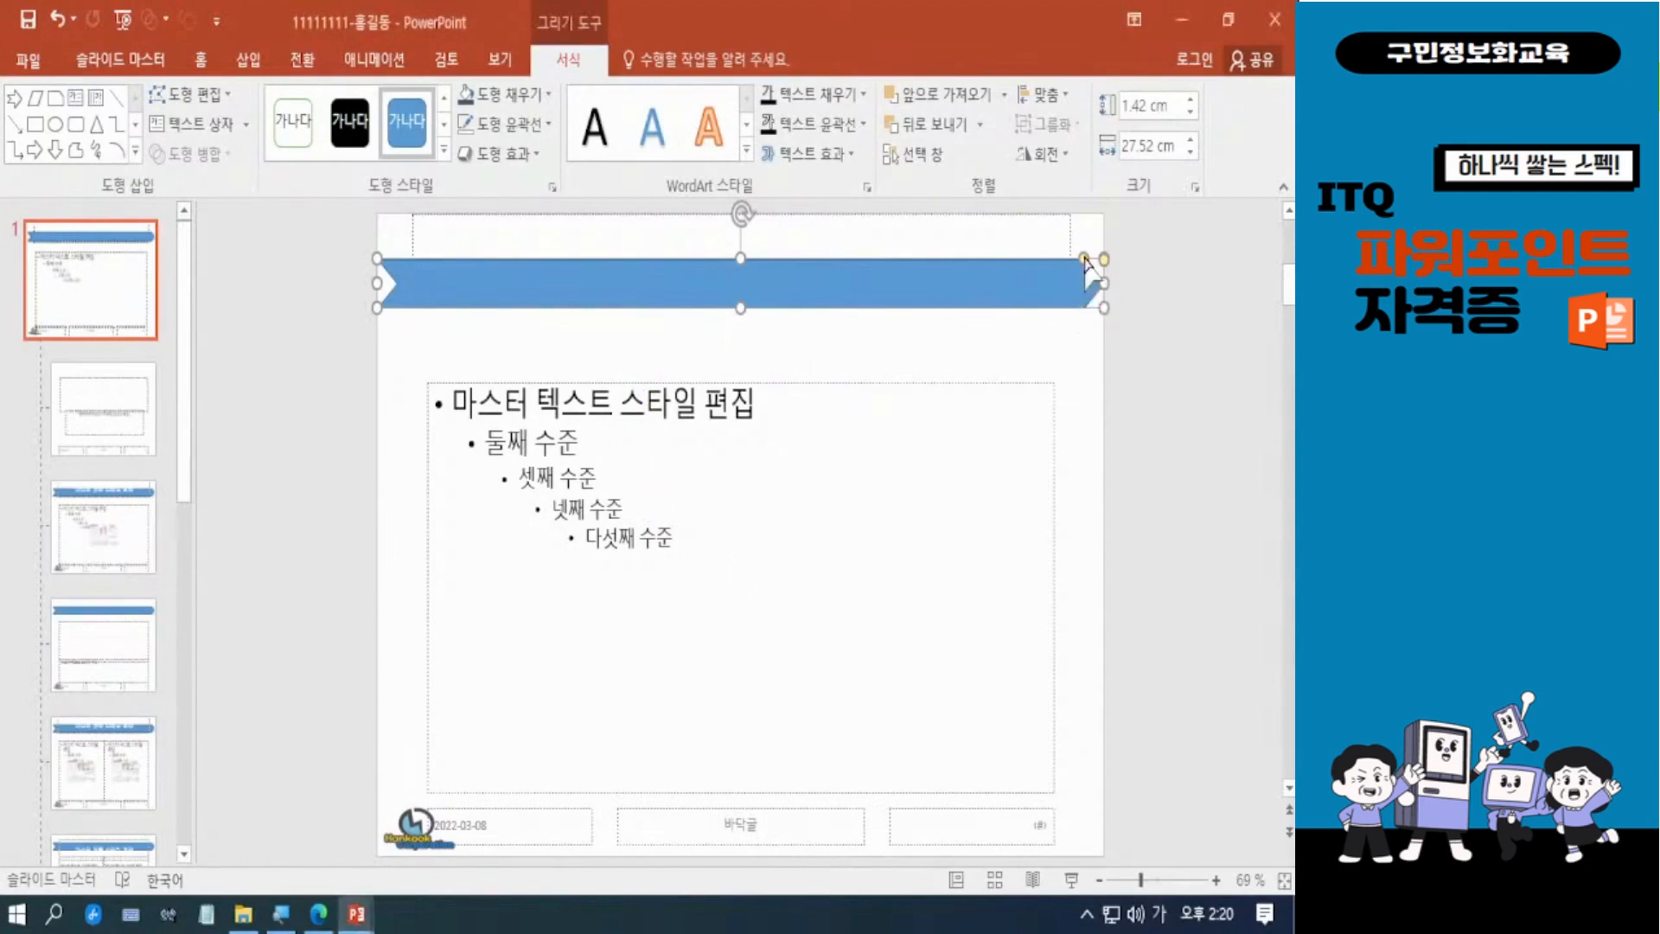
left_click(1095, 393)
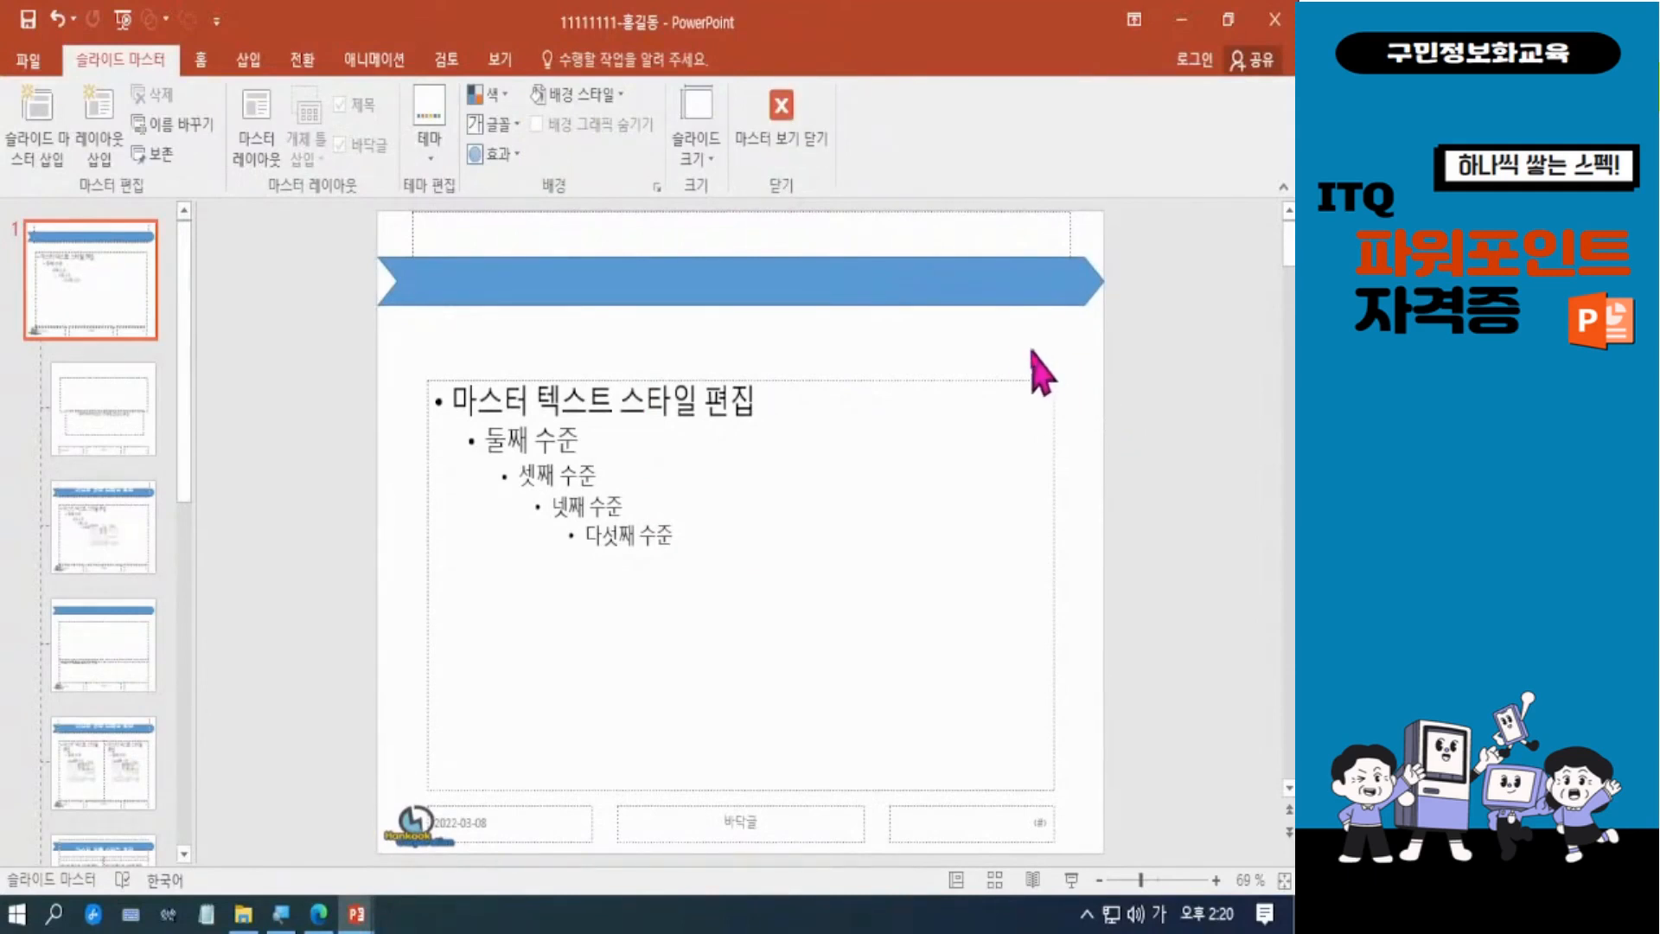
left_click(730, 279)
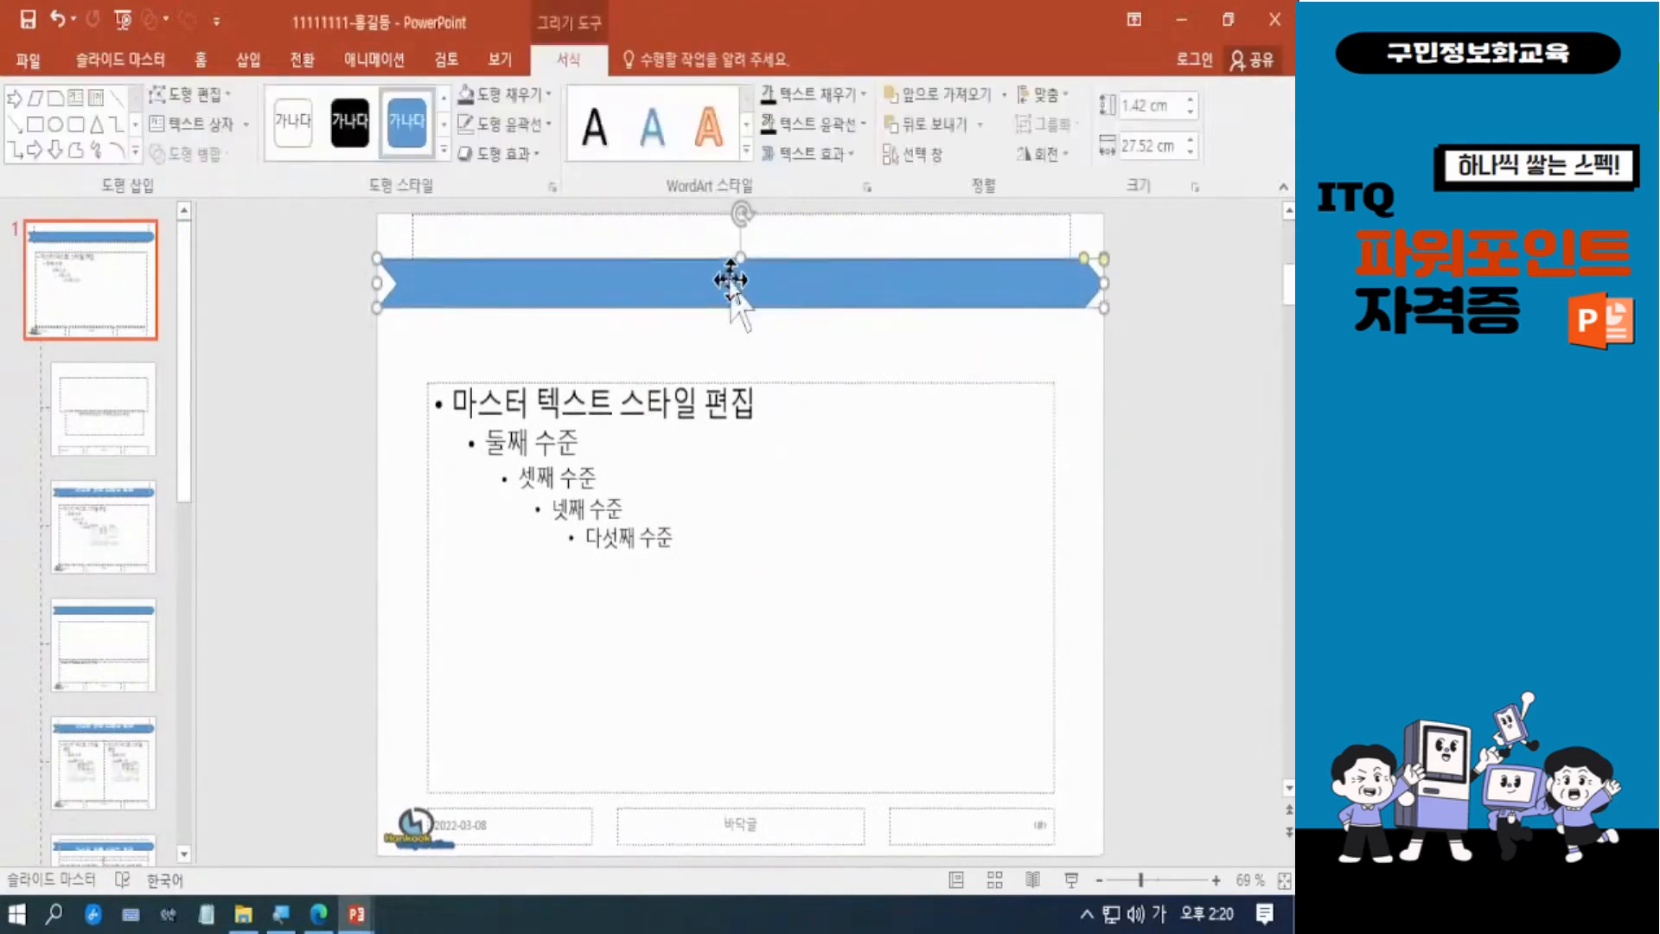
left_click_drag(741, 258, 741, 260)
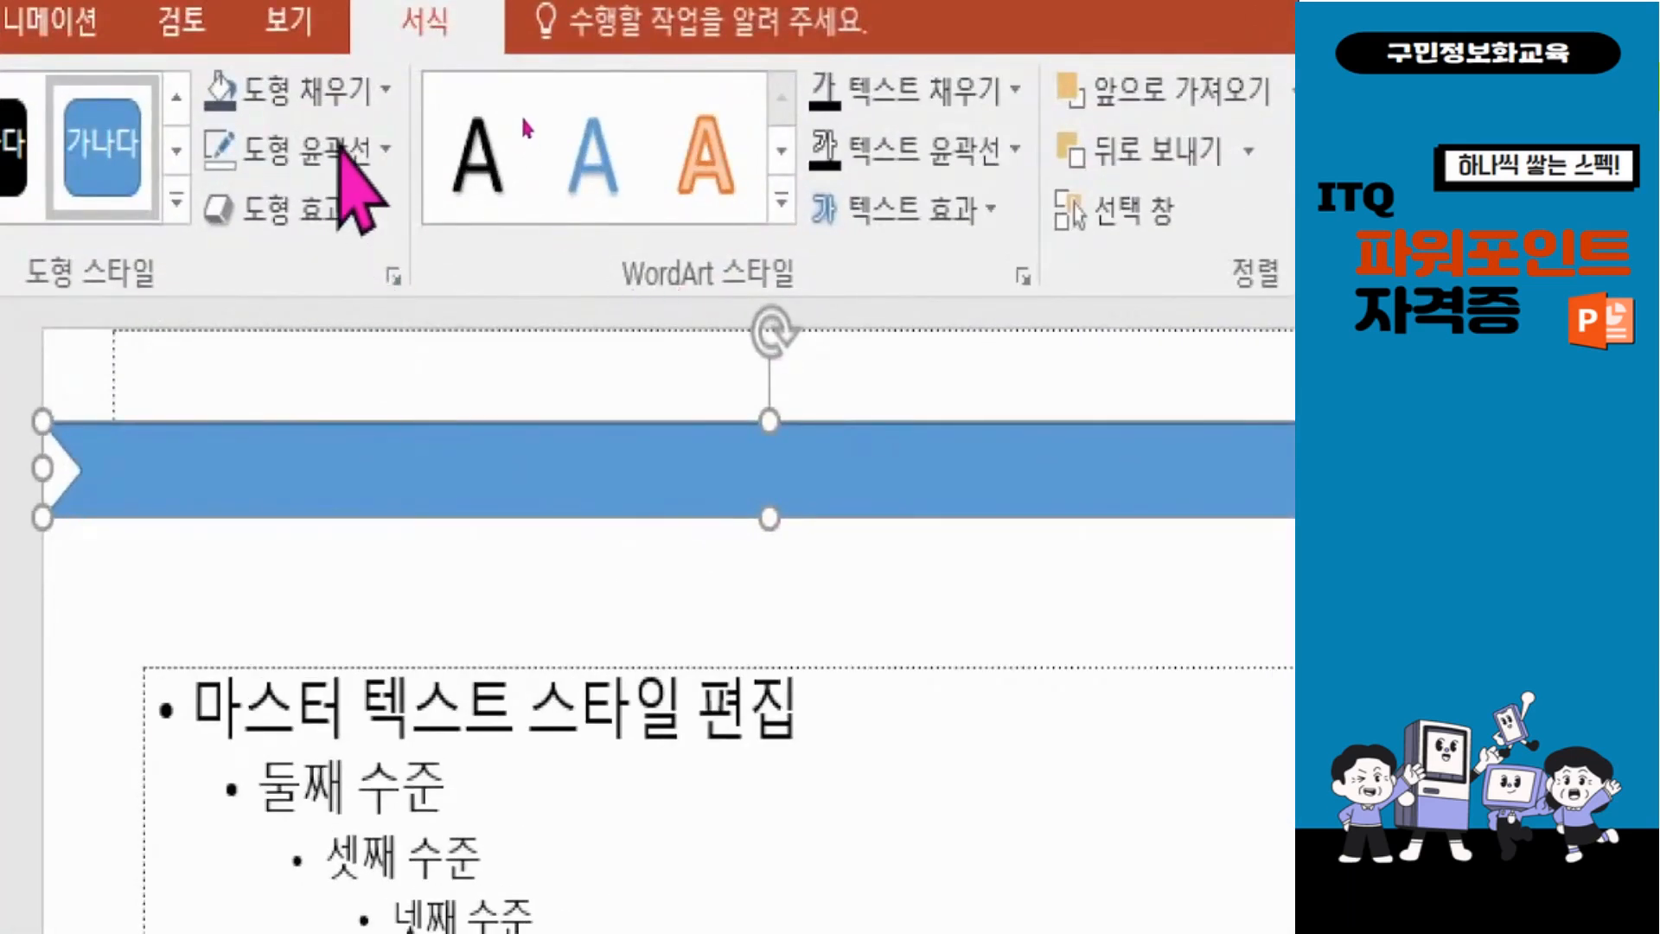
Fill the ribbon-shaped arrow with the gold theme color and remove its outline.
left_click(335, 109)
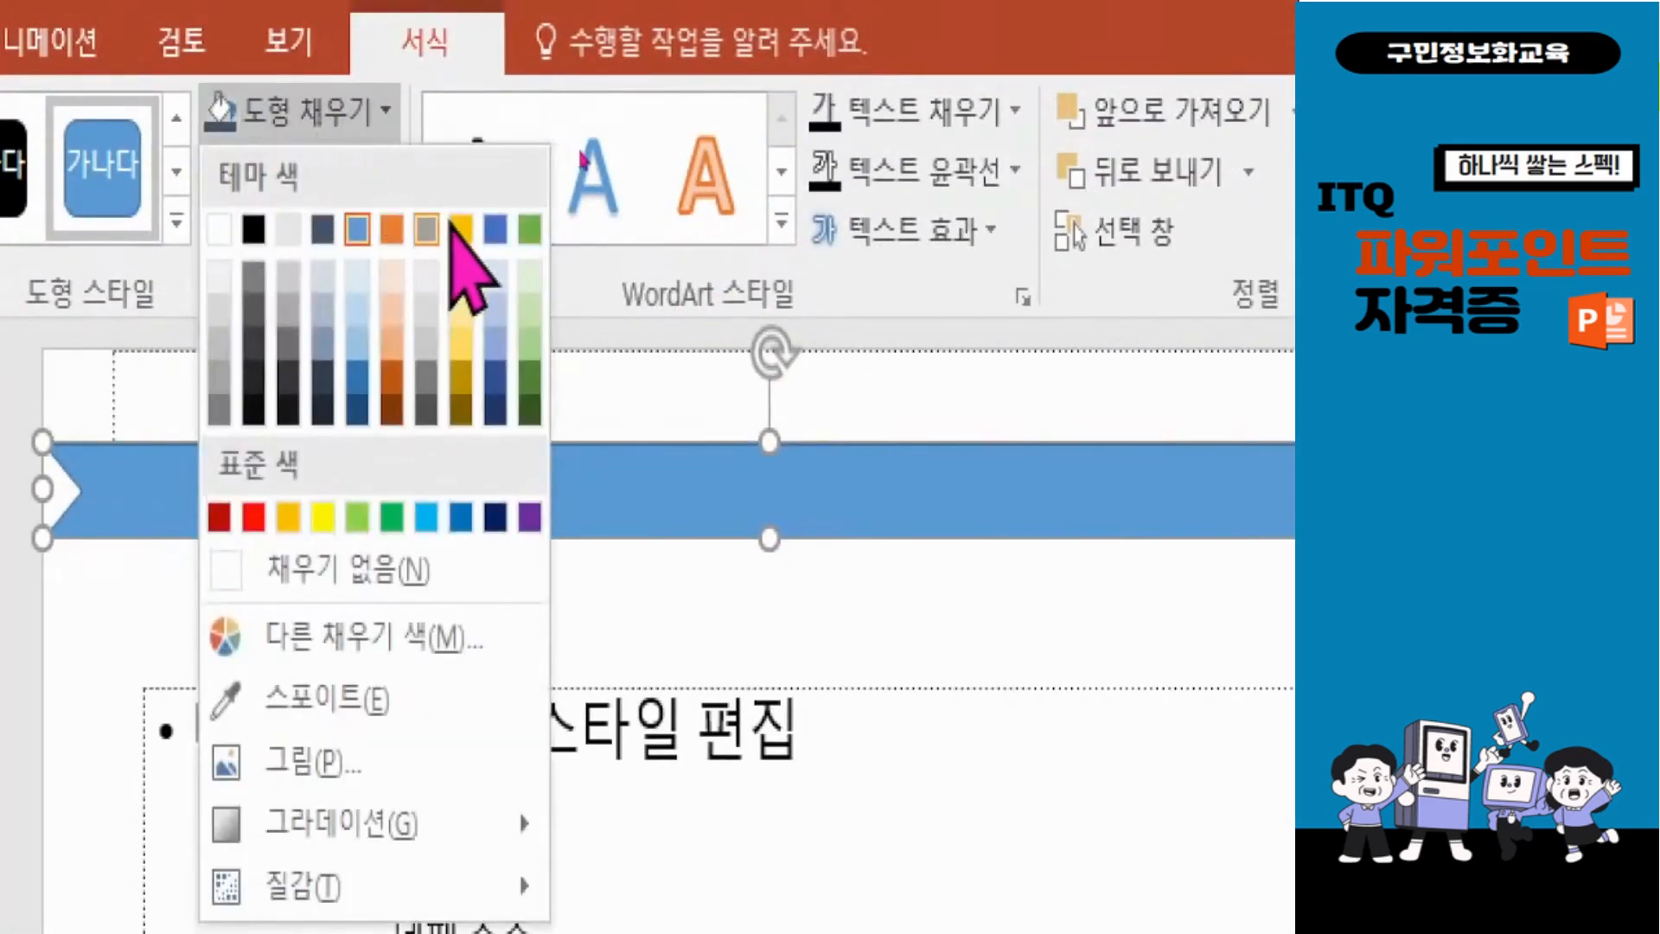
left_click(461, 229)
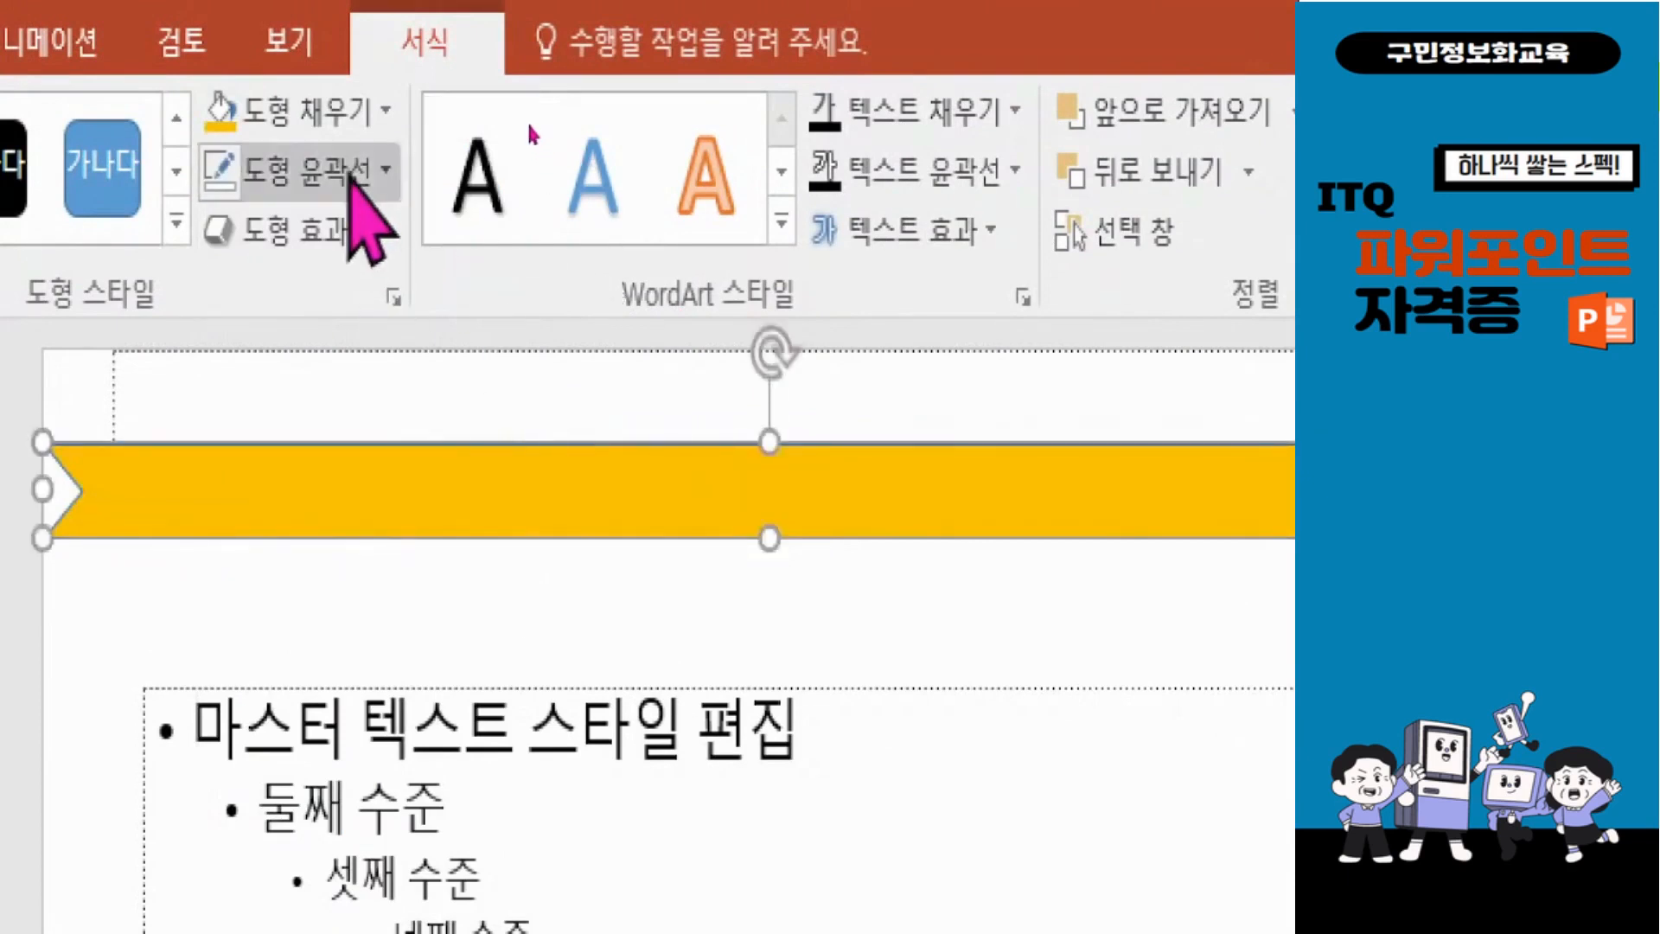
left_click(363, 170)
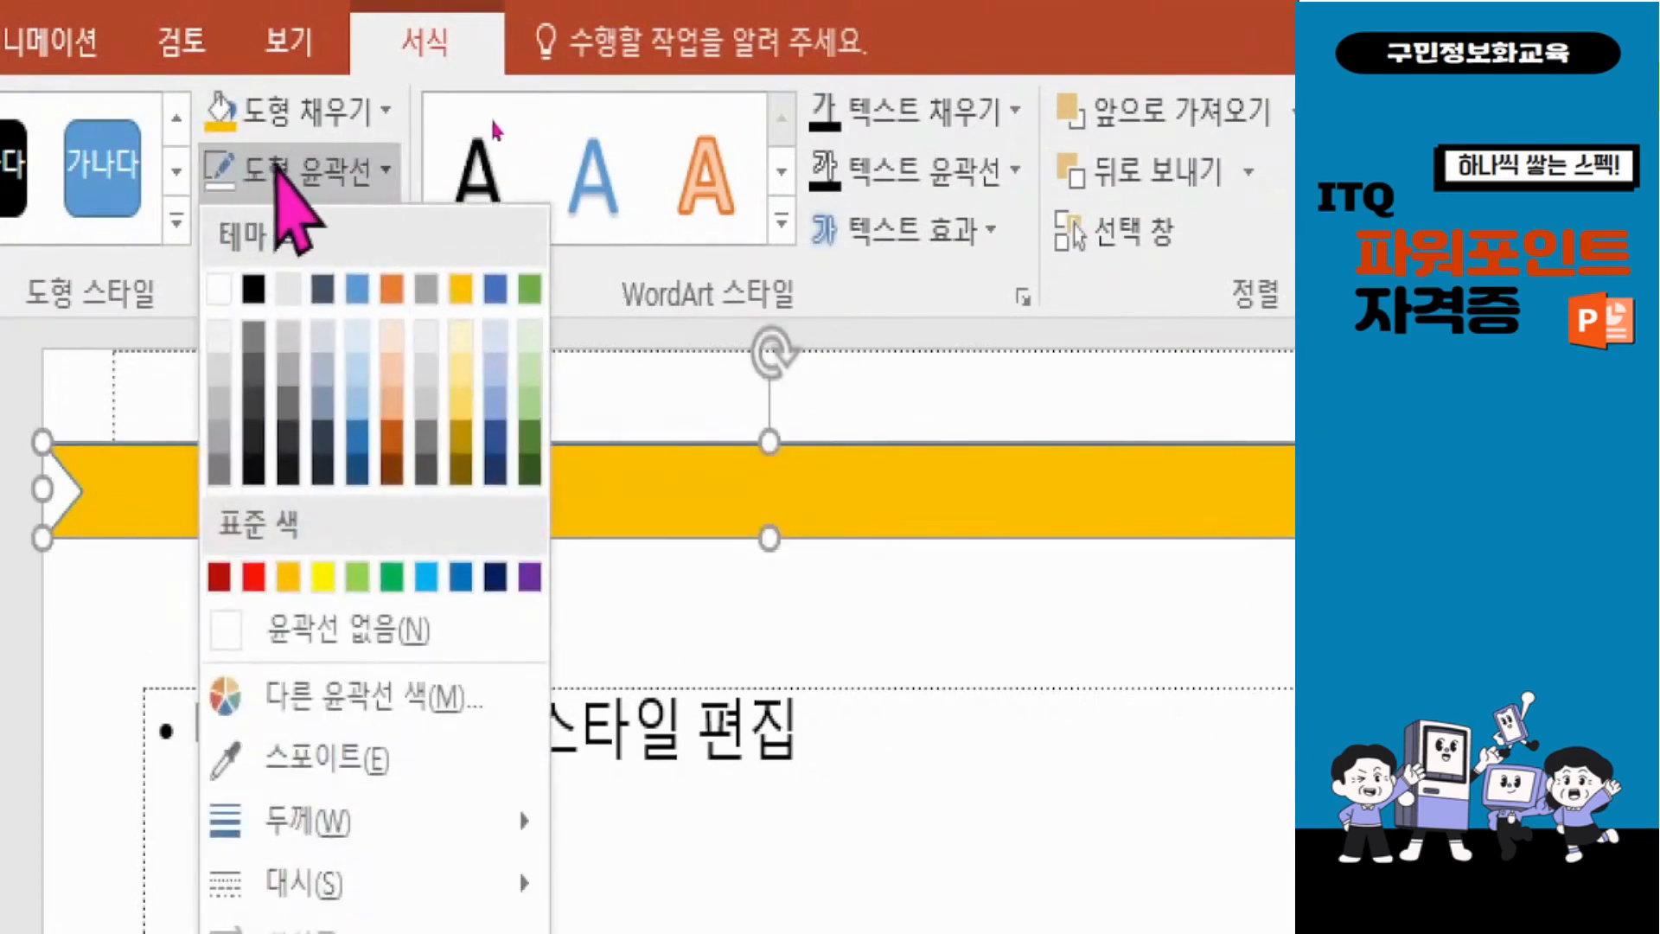
left_click(370, 628)
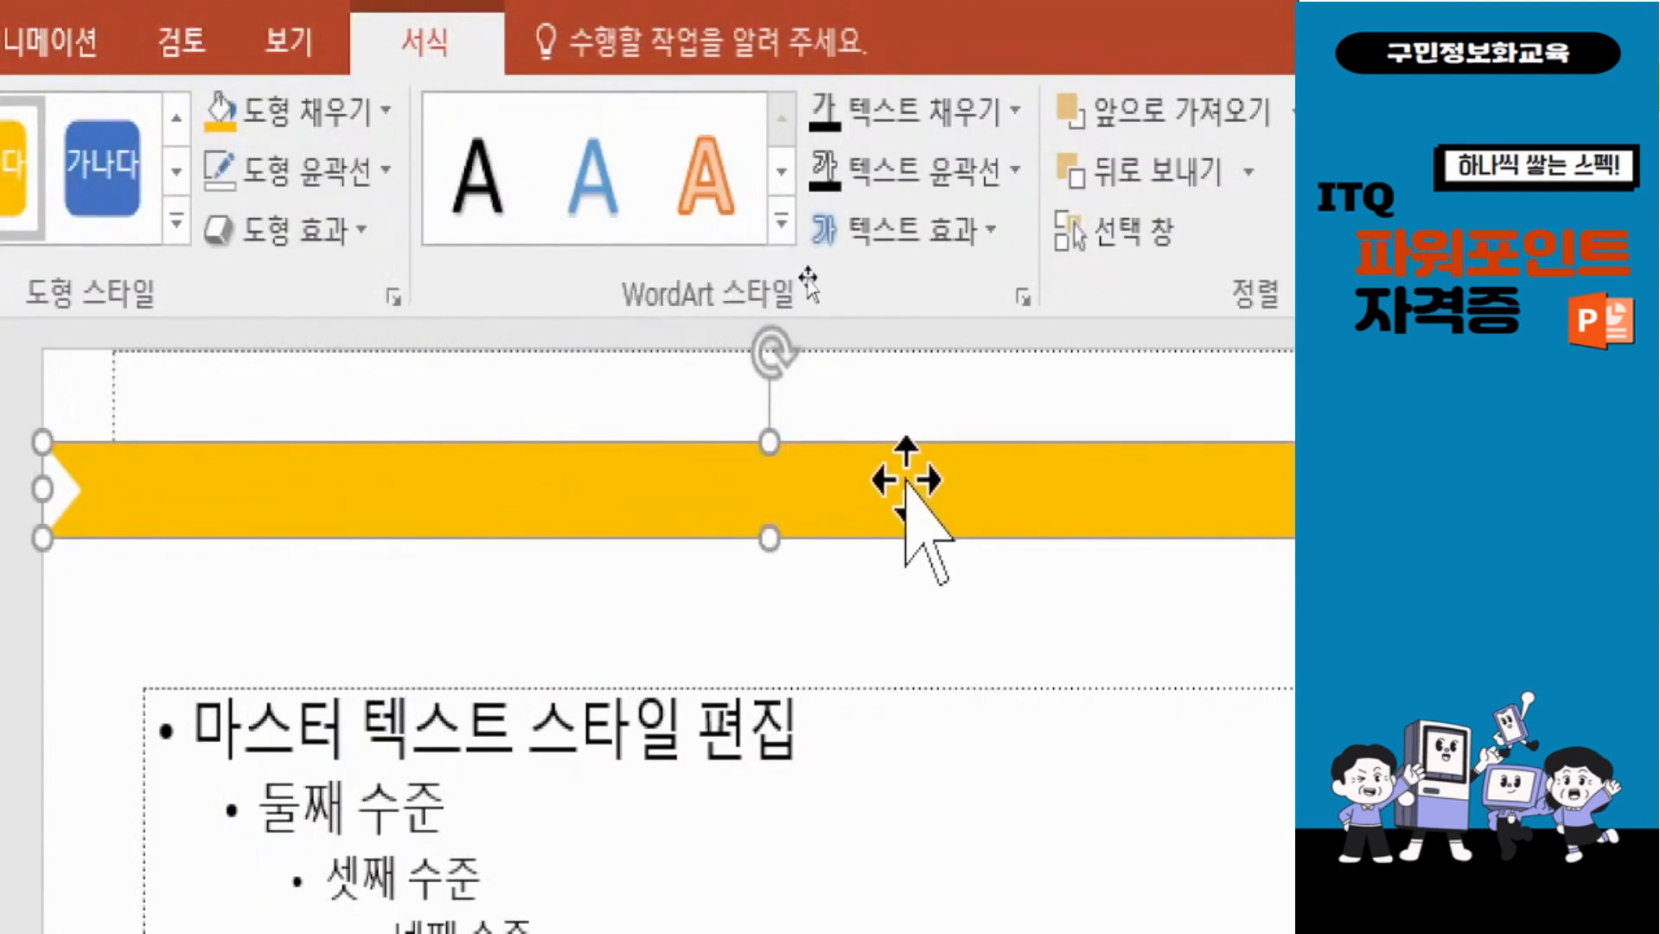
Set the gold, outline-free arrow's formatting as the default for new shapes and deselect it.
right_click(824, 484)
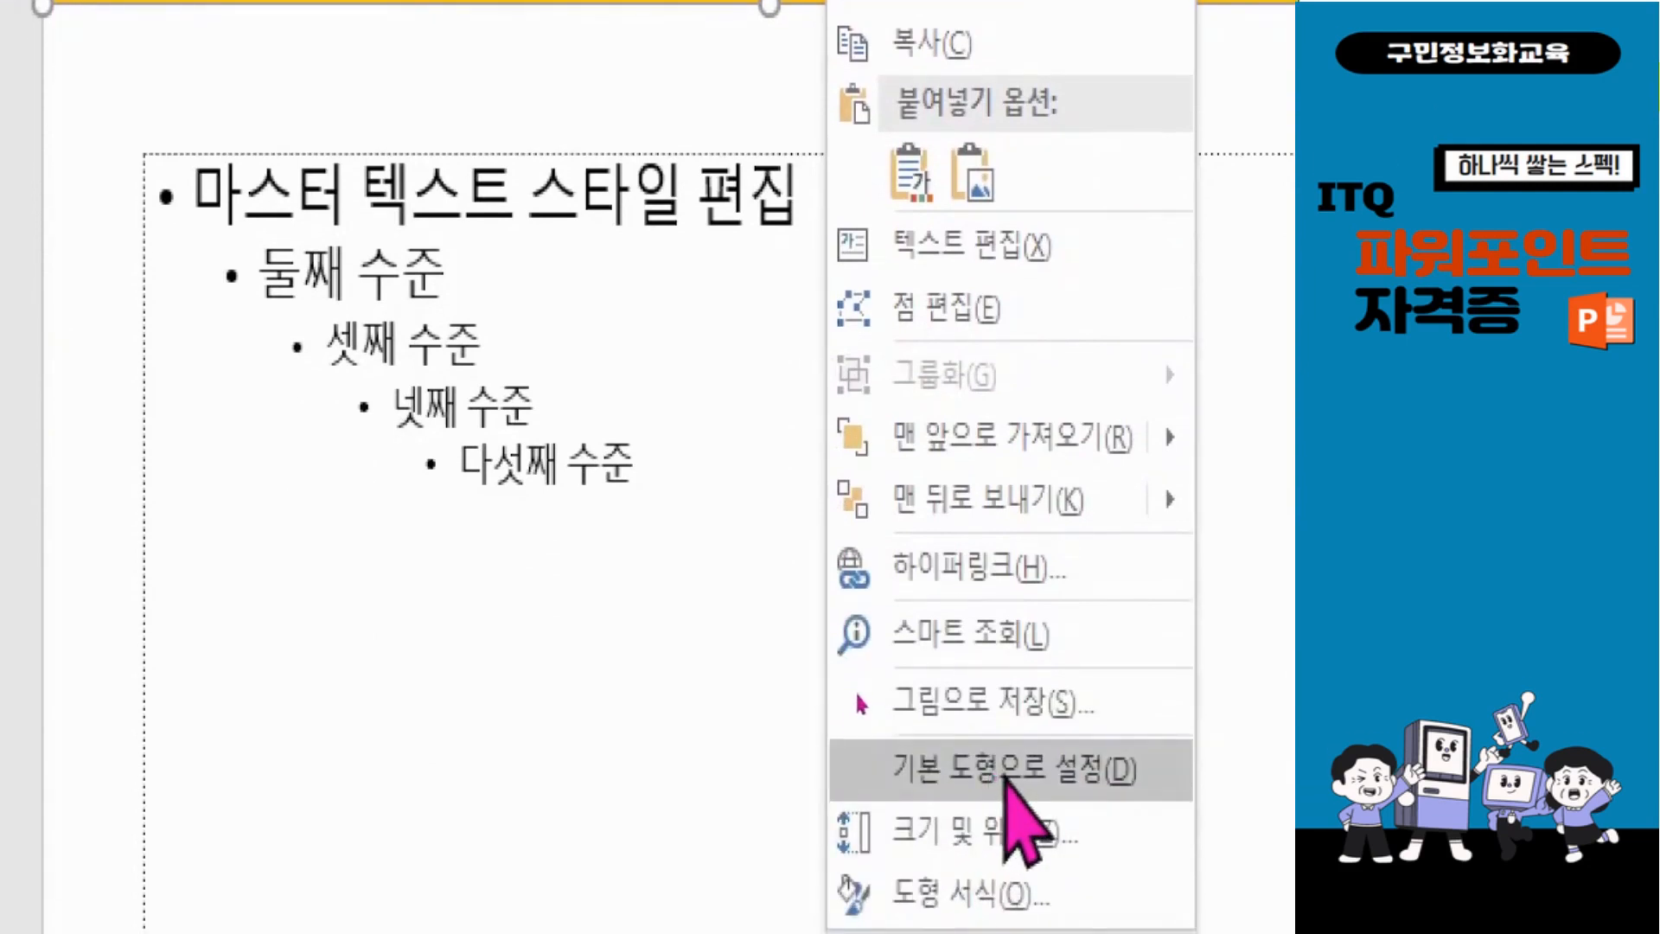
left_click(1007, 772)
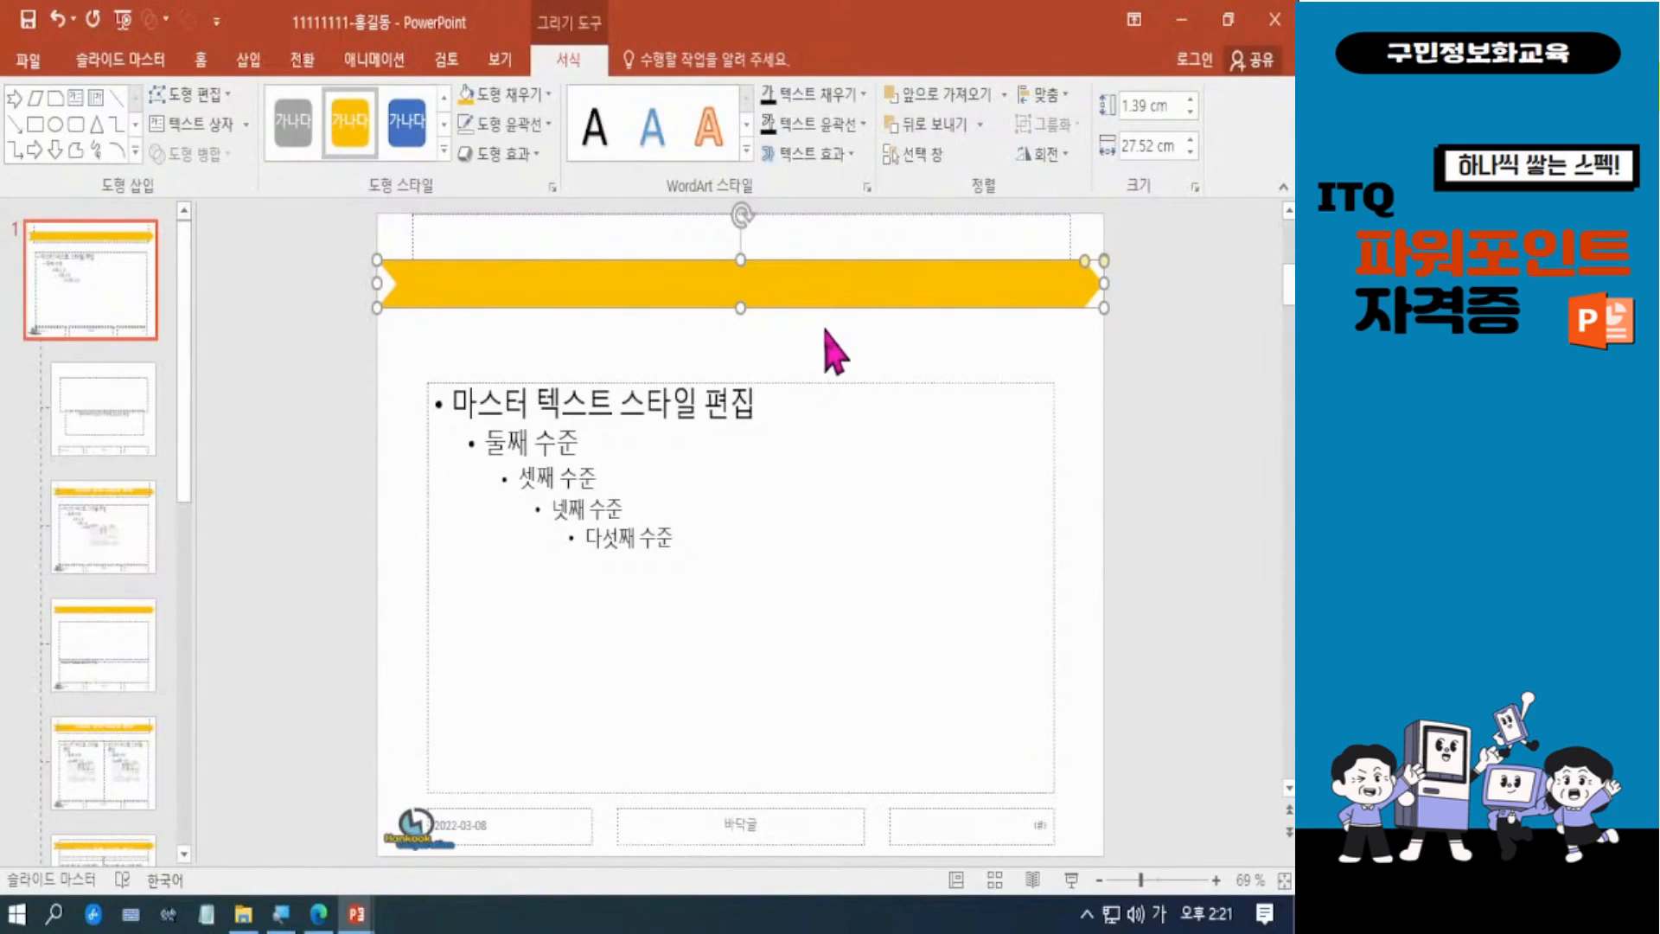
left_click(823, 377)
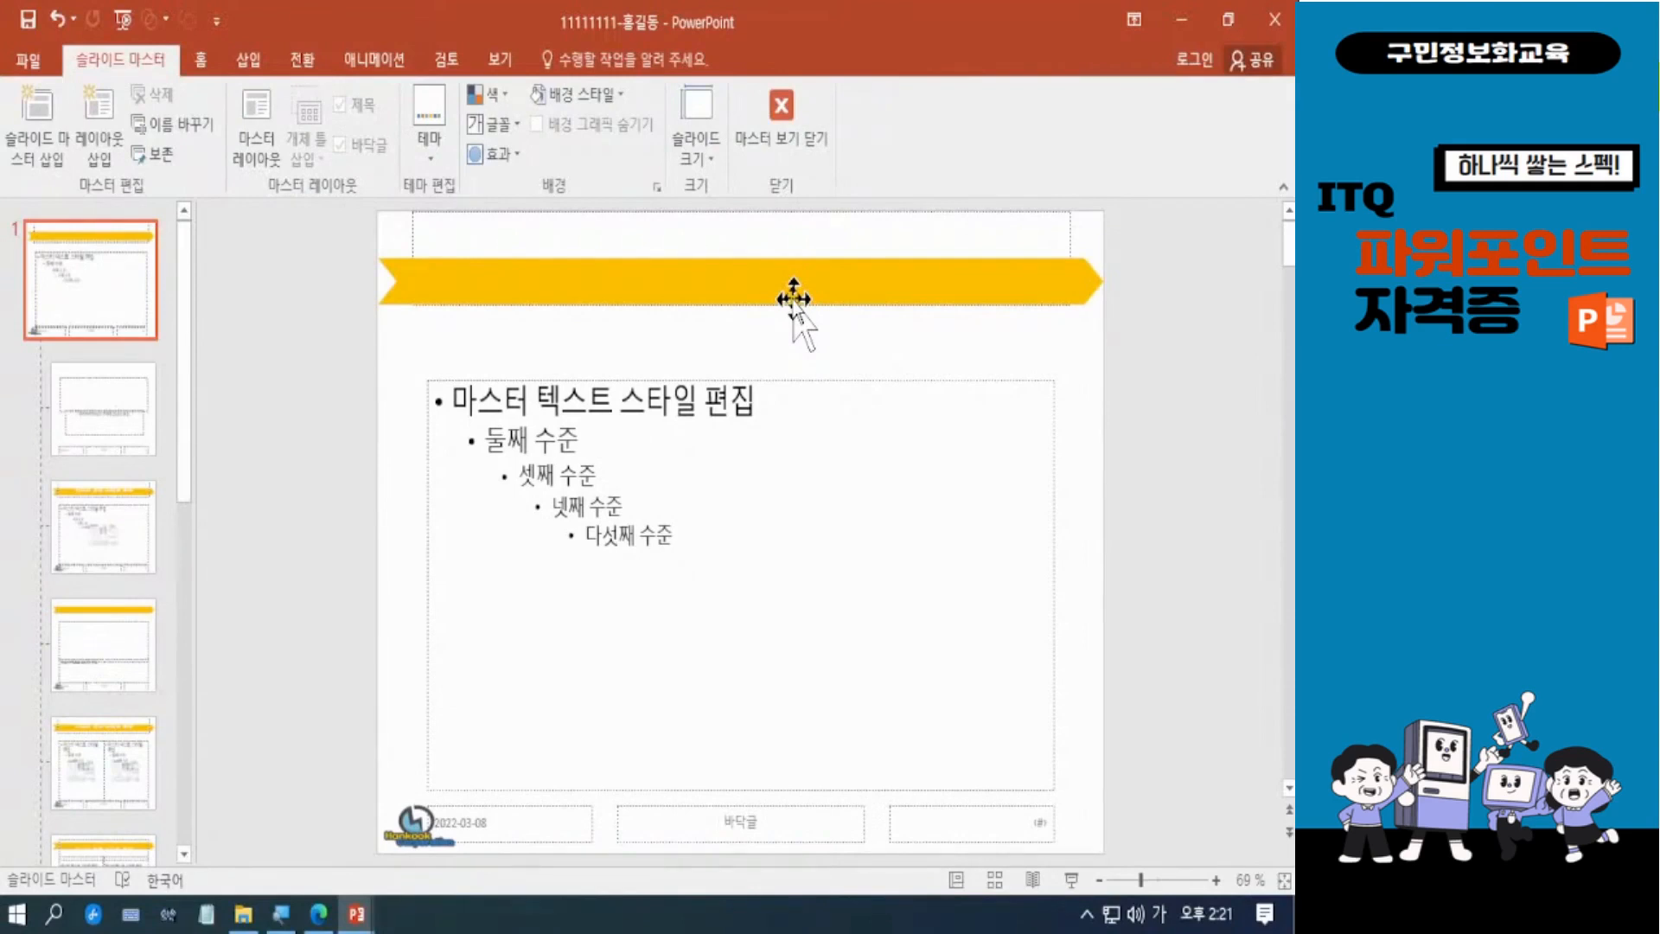
Recheck the title design in the exam PDF, then in PowerPoint draw a hexagon from the slide's top edge down to the gold ribbon's lower edge.
left_click(318, 914)
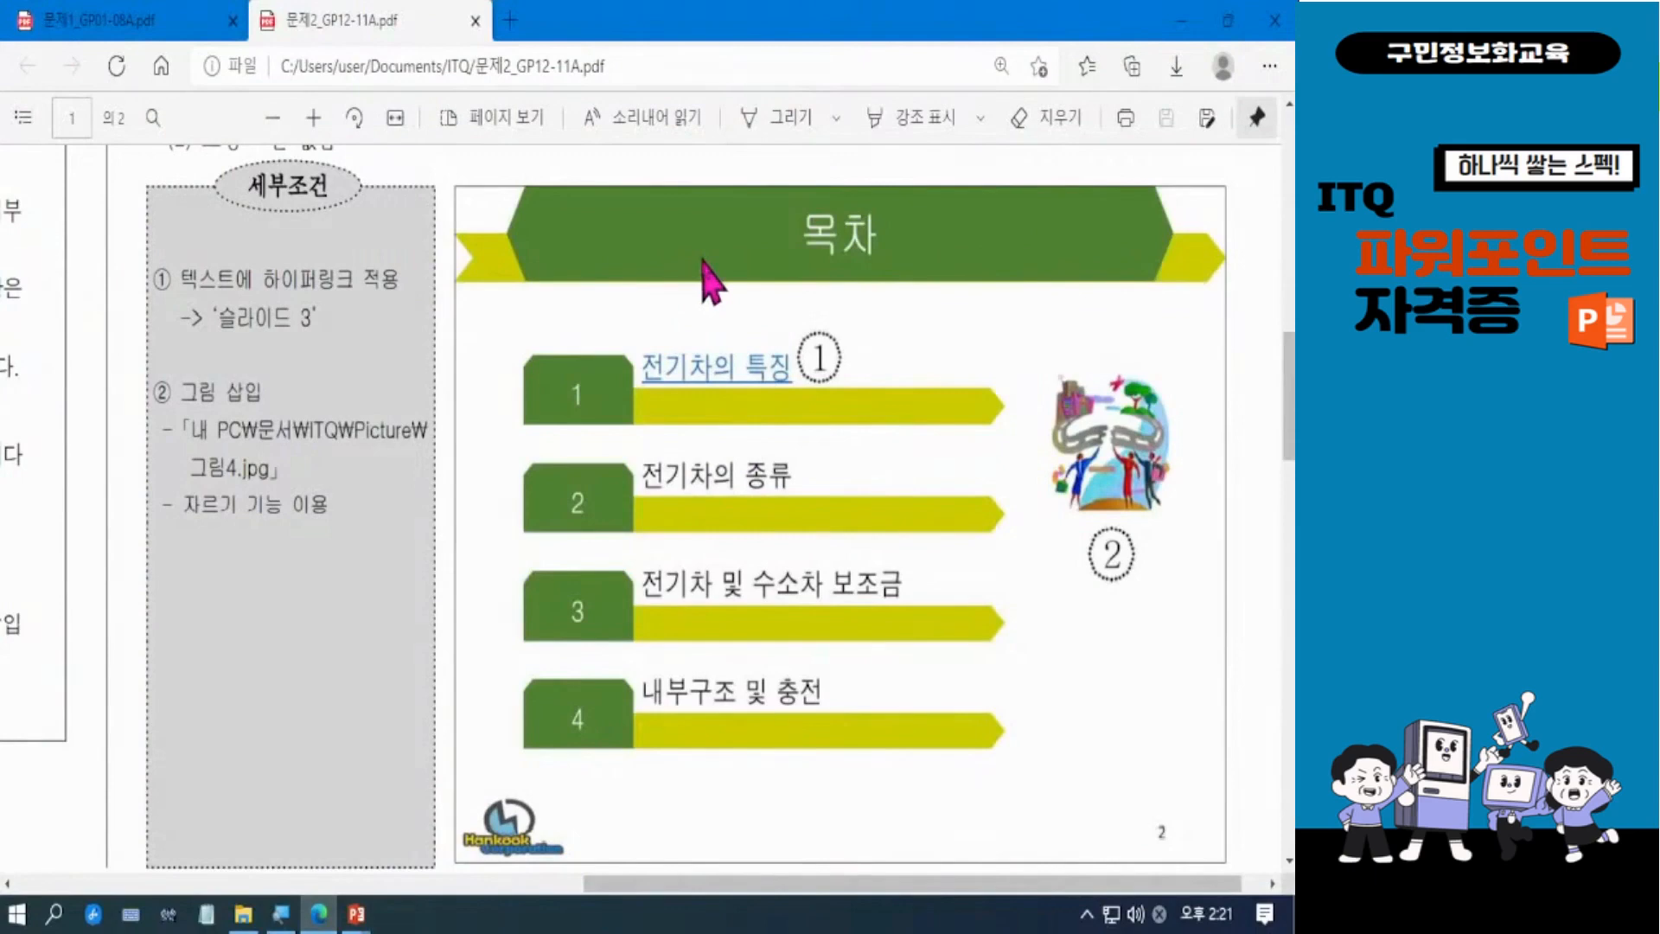
left_click(1181, 20)
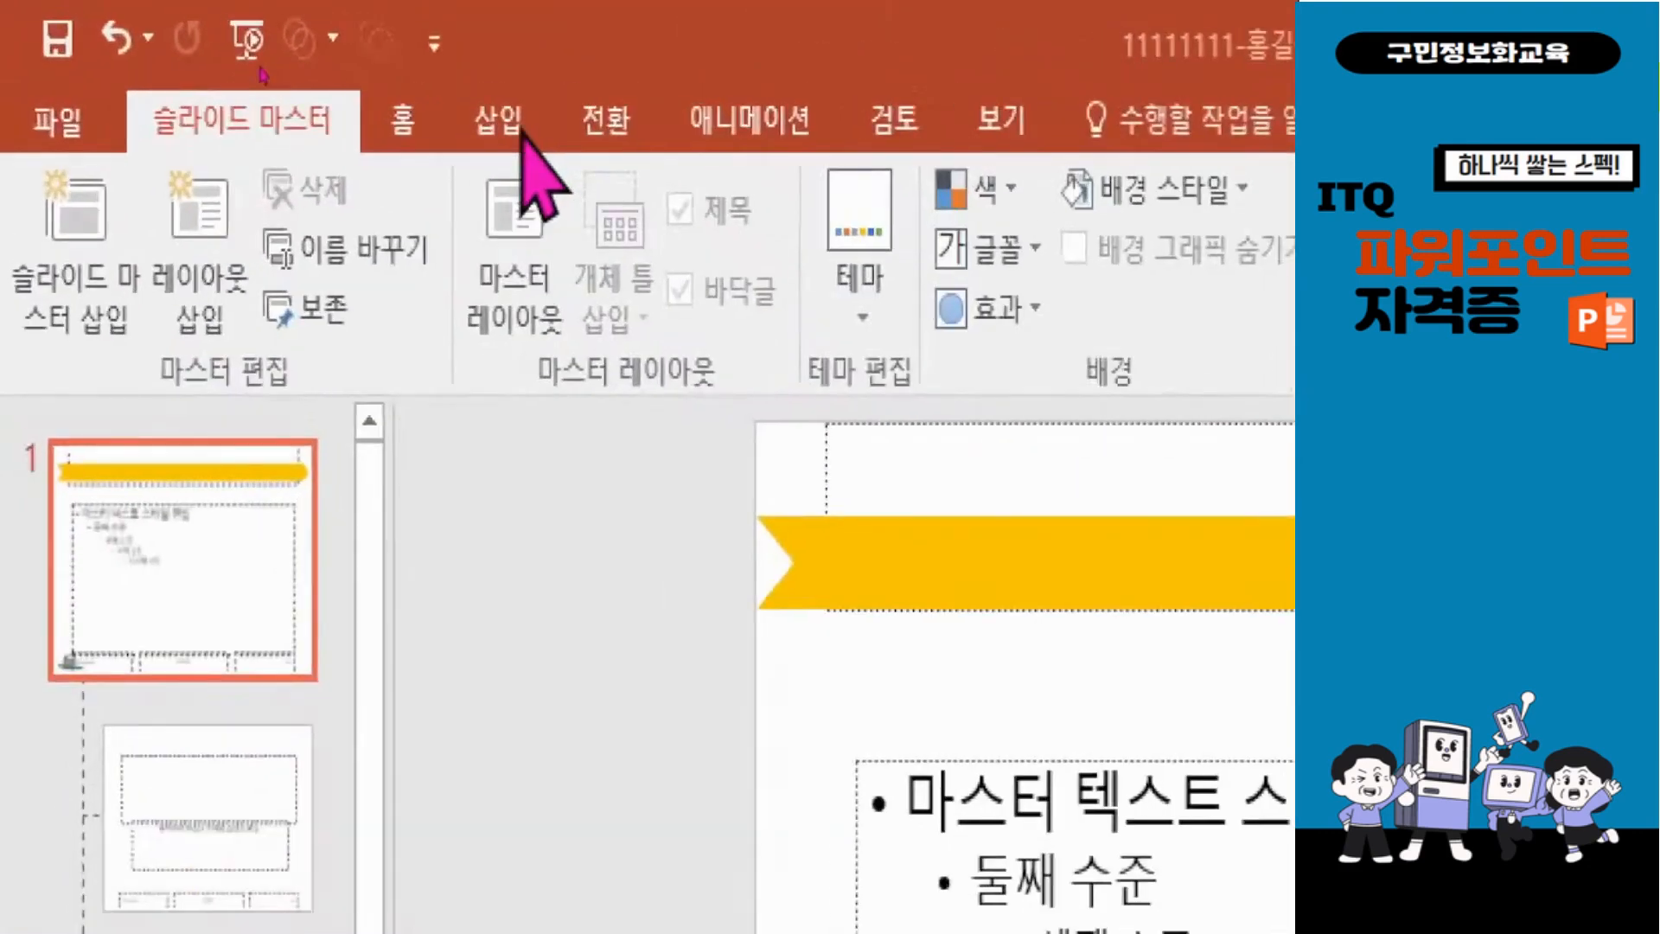
left_click(248, 66)
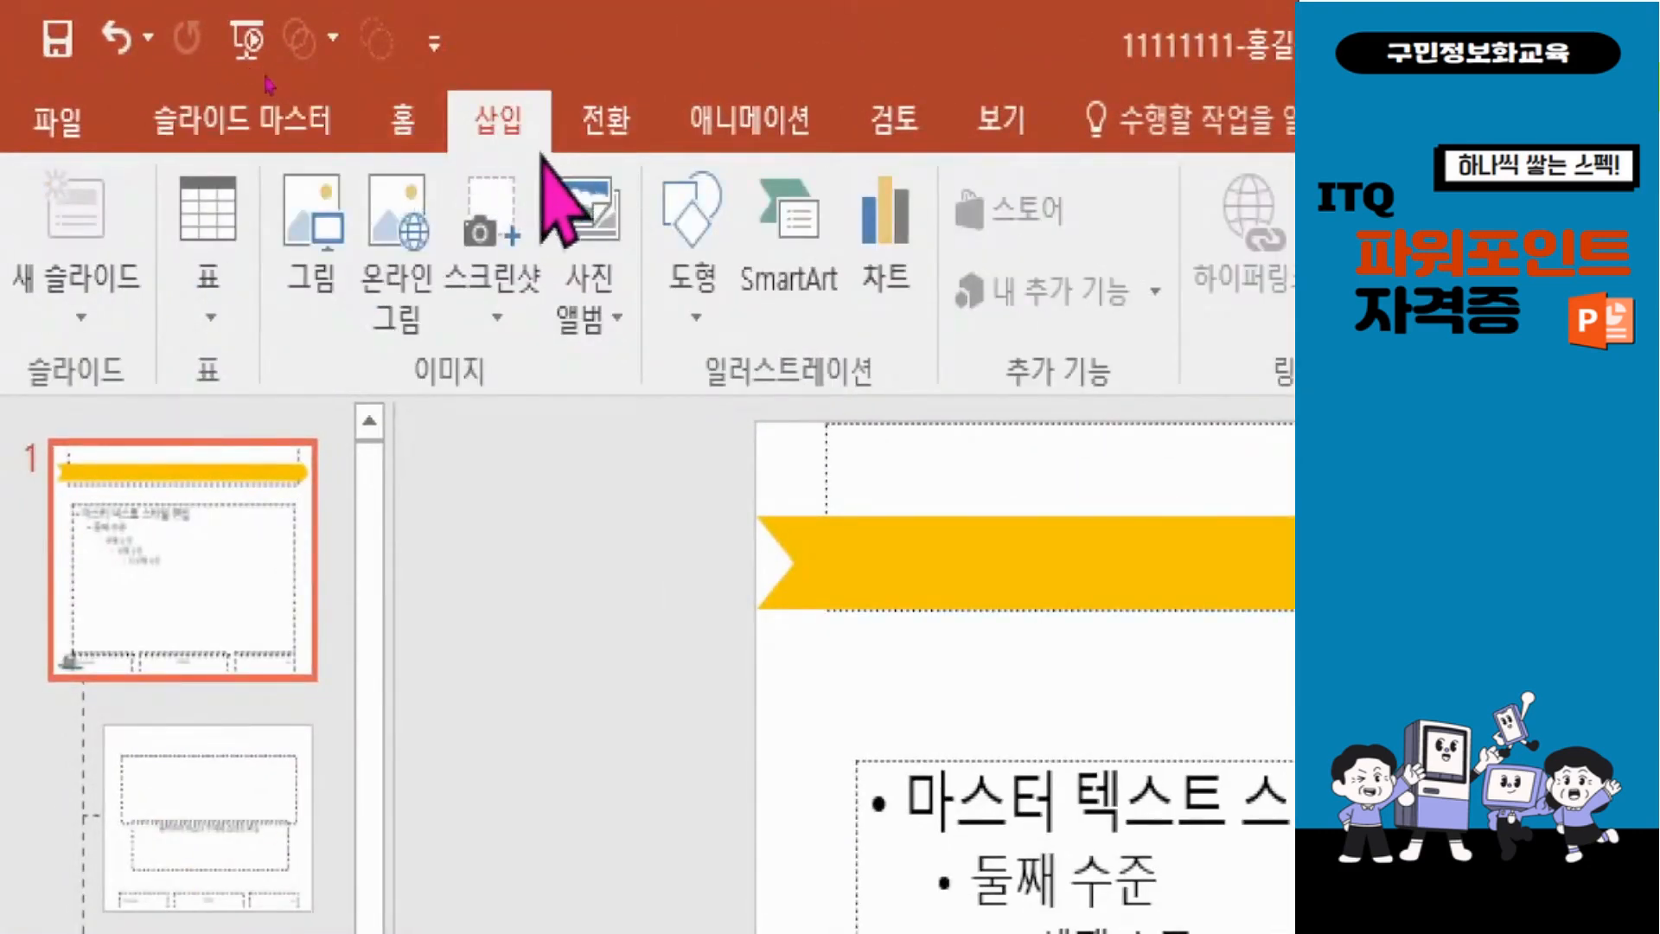
left_click(696, 277)
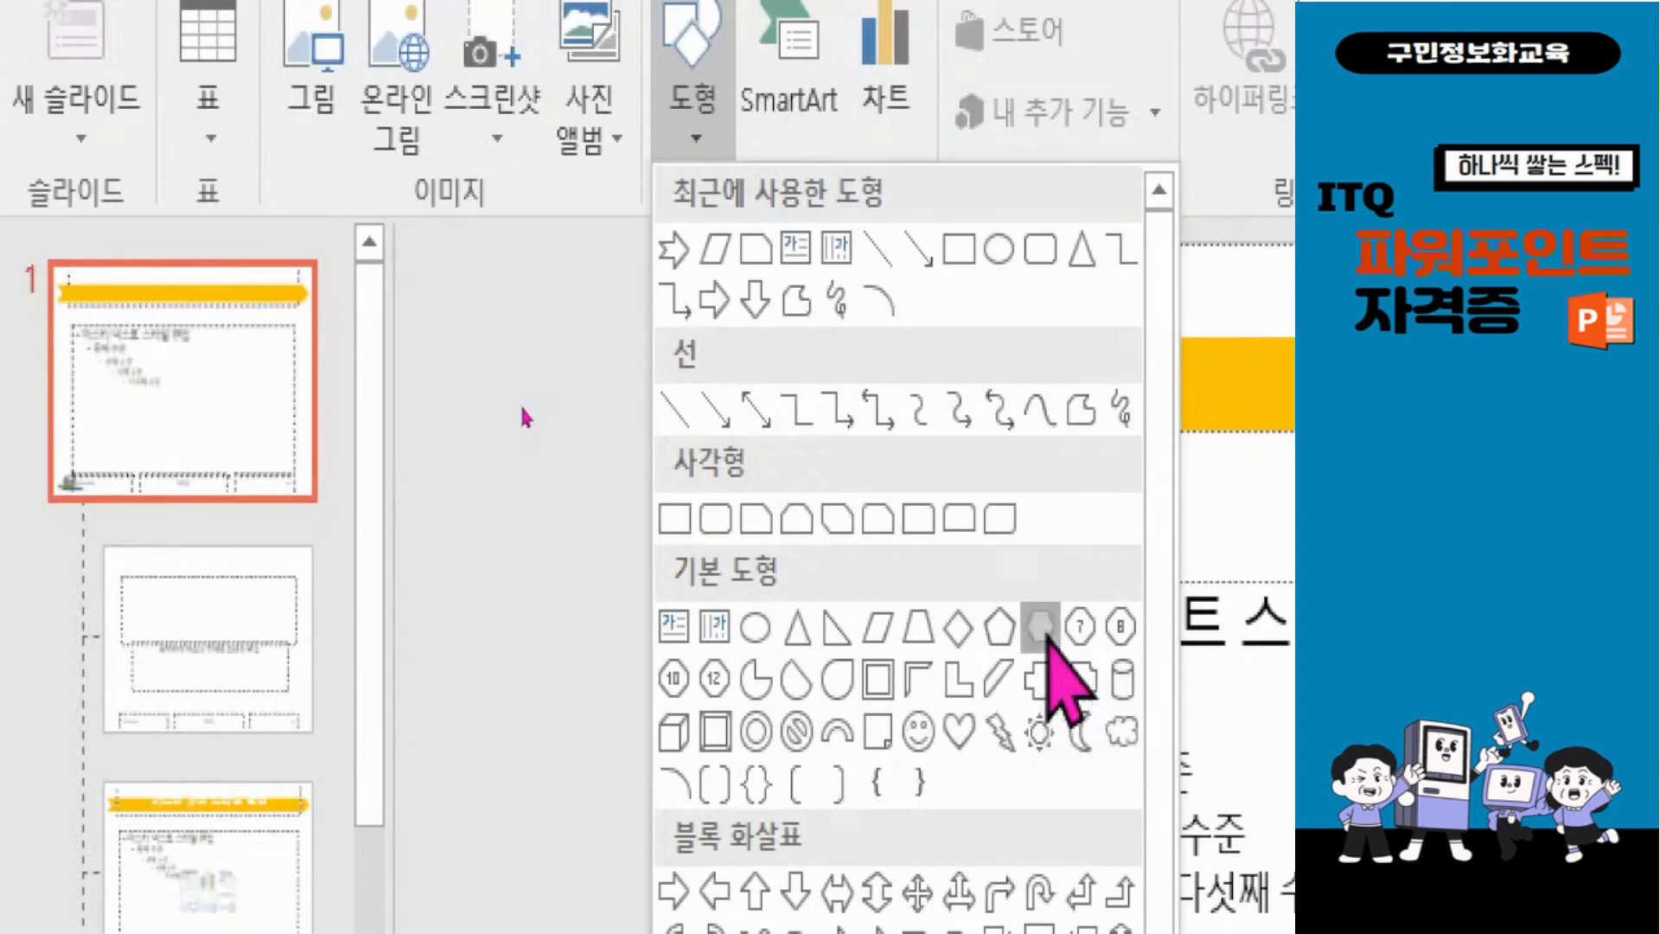
left_click(1041, 626)
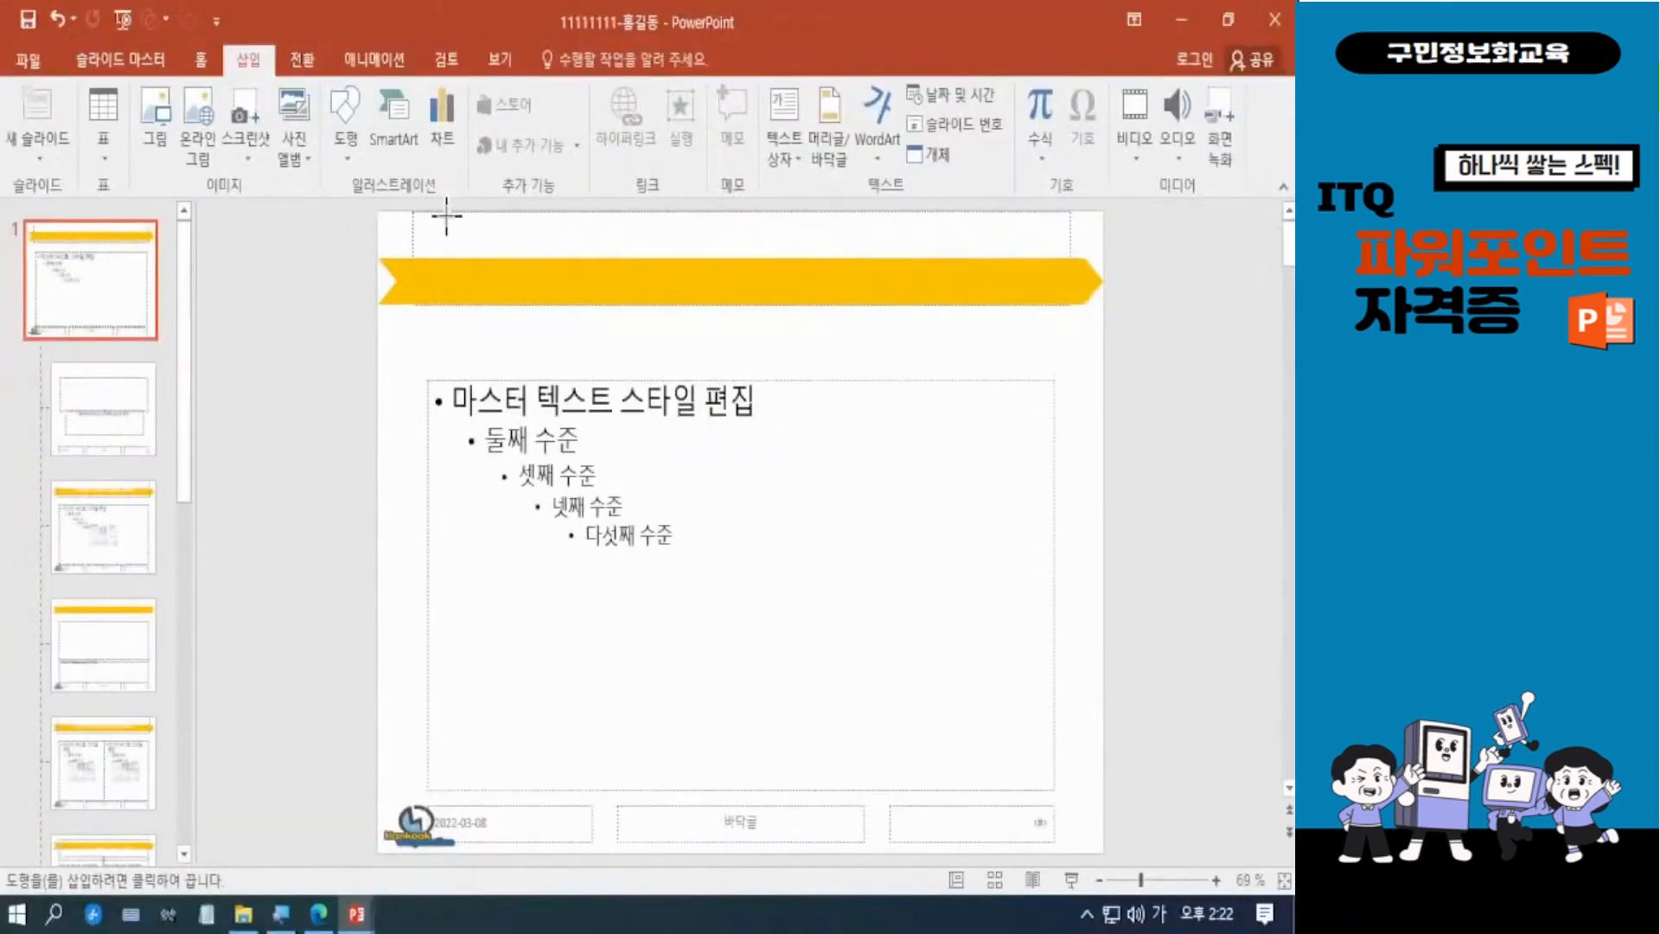
left_click_drag(449, 212, 1023, 304)
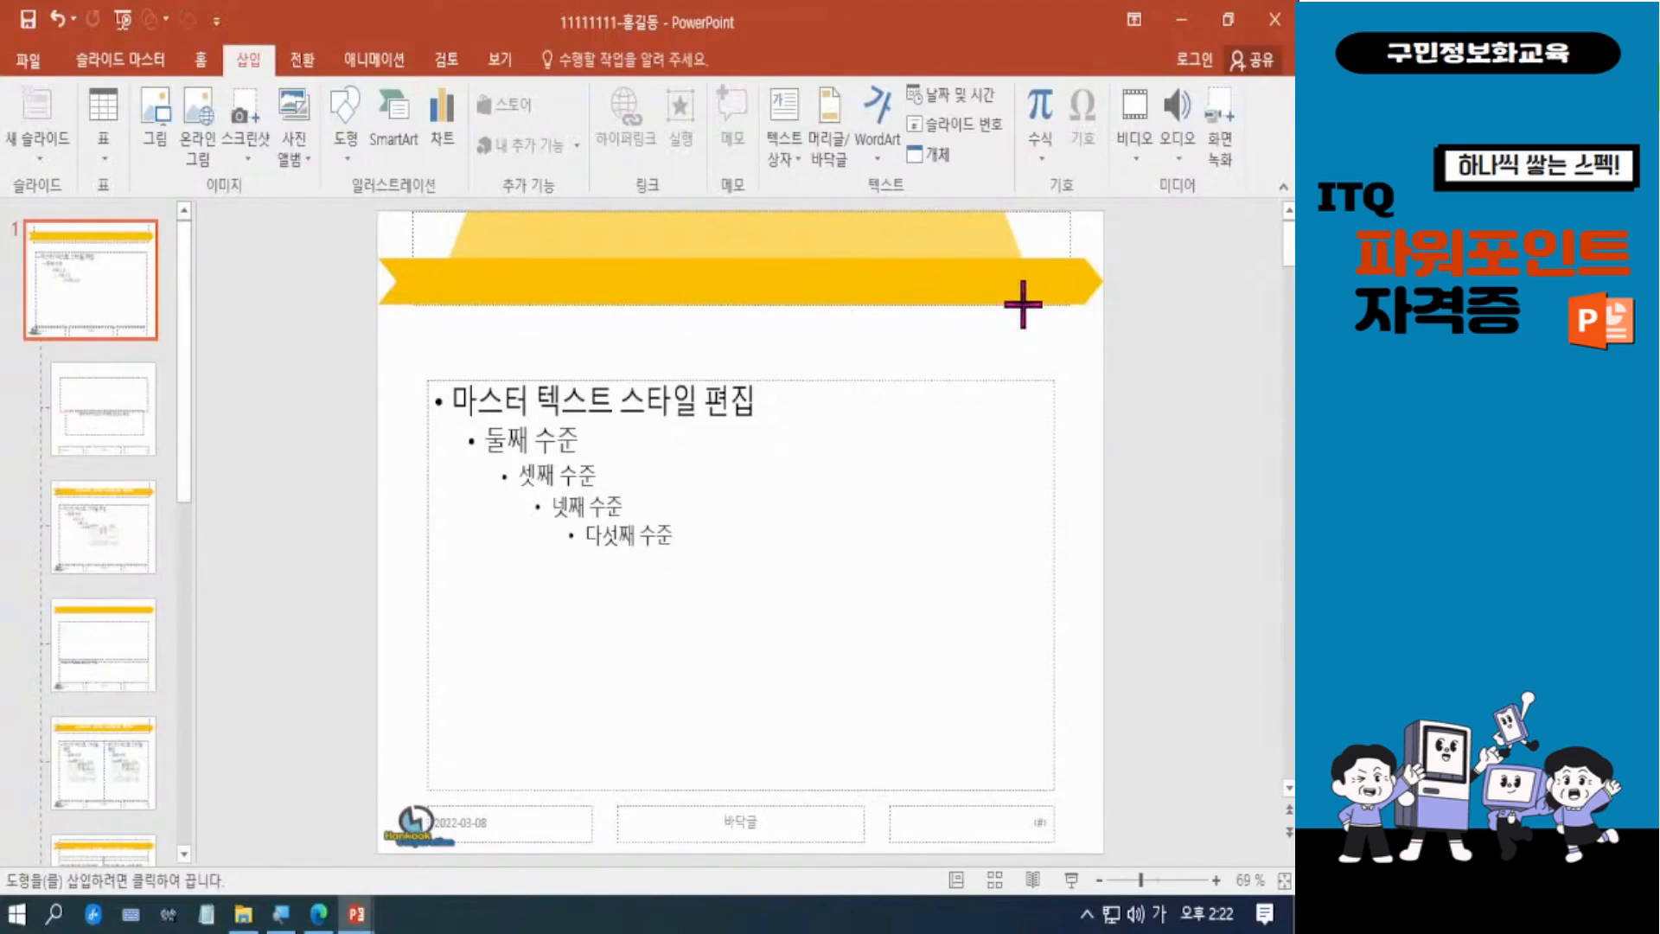
Finish drawing the title hexagon at about 2.8 cm high and 23.2 cm wide, and fill it with the green theme color.
left_click_drag(1022, 304, 1061, 307)
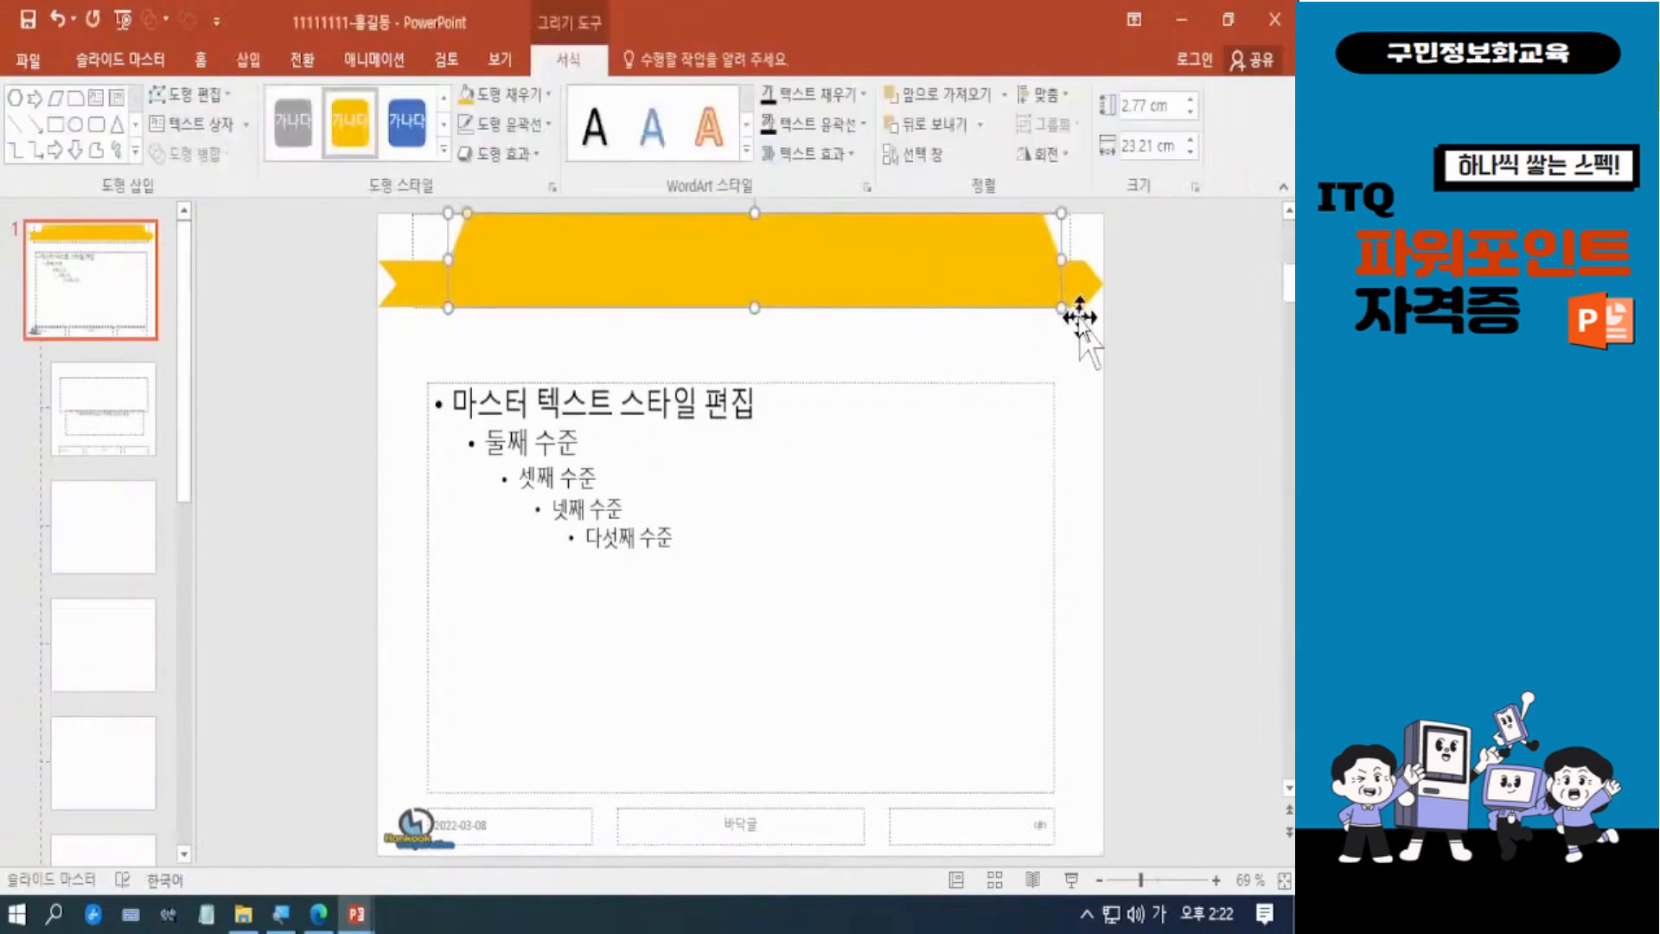
left_click(547, 95)
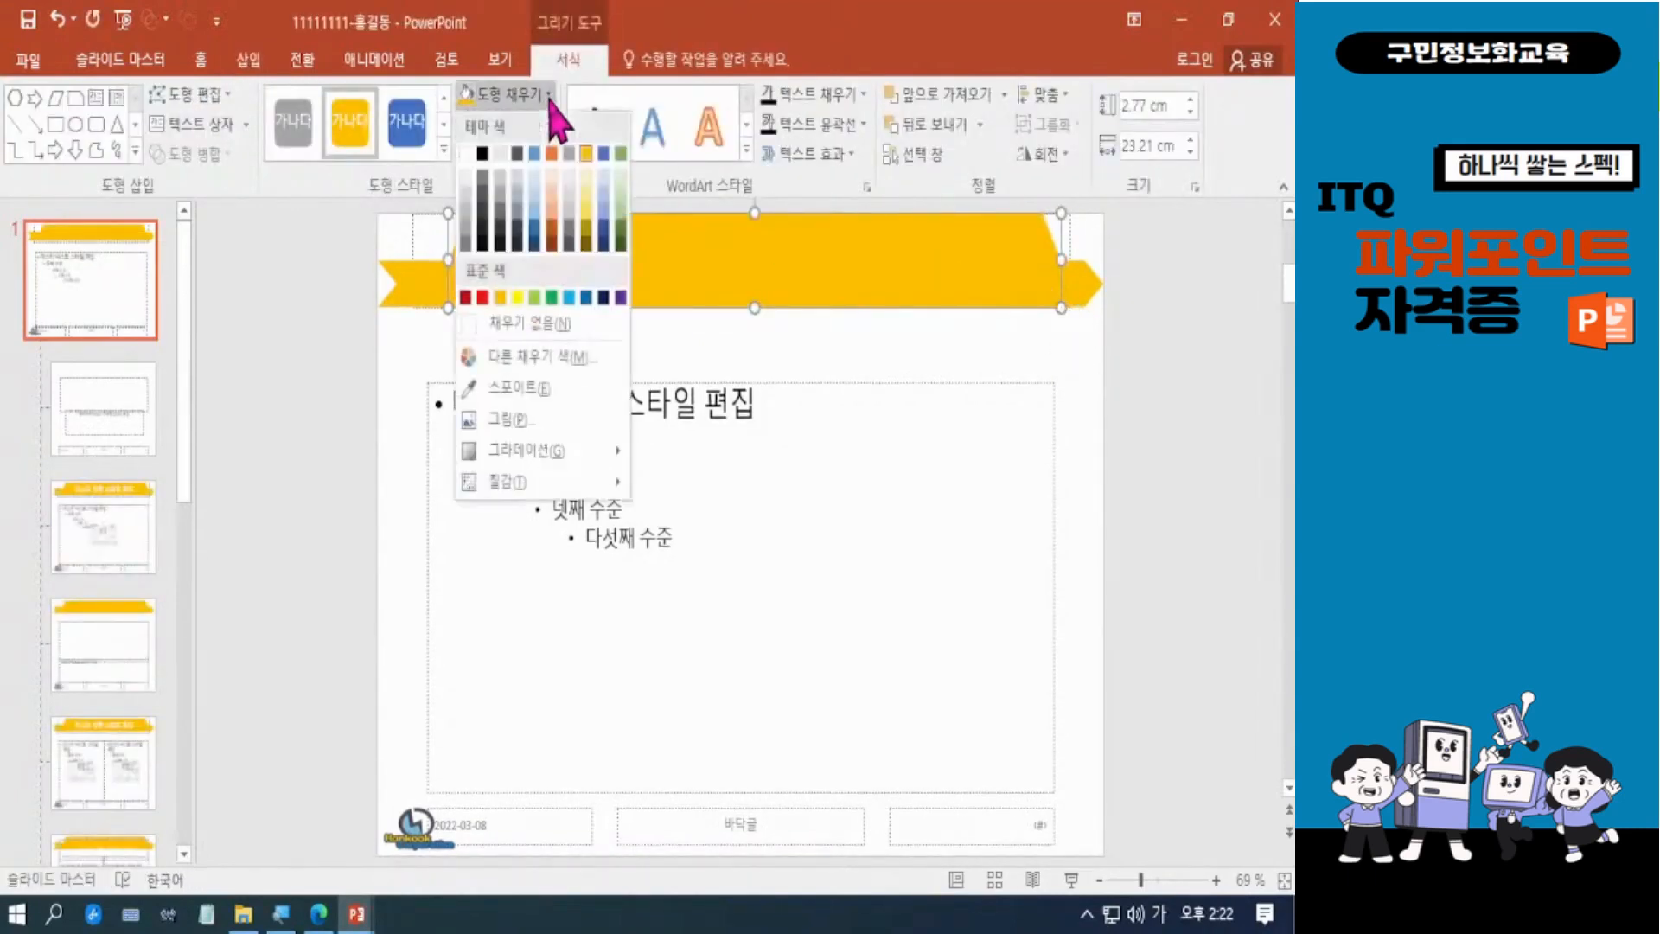
left_click(629, 167)
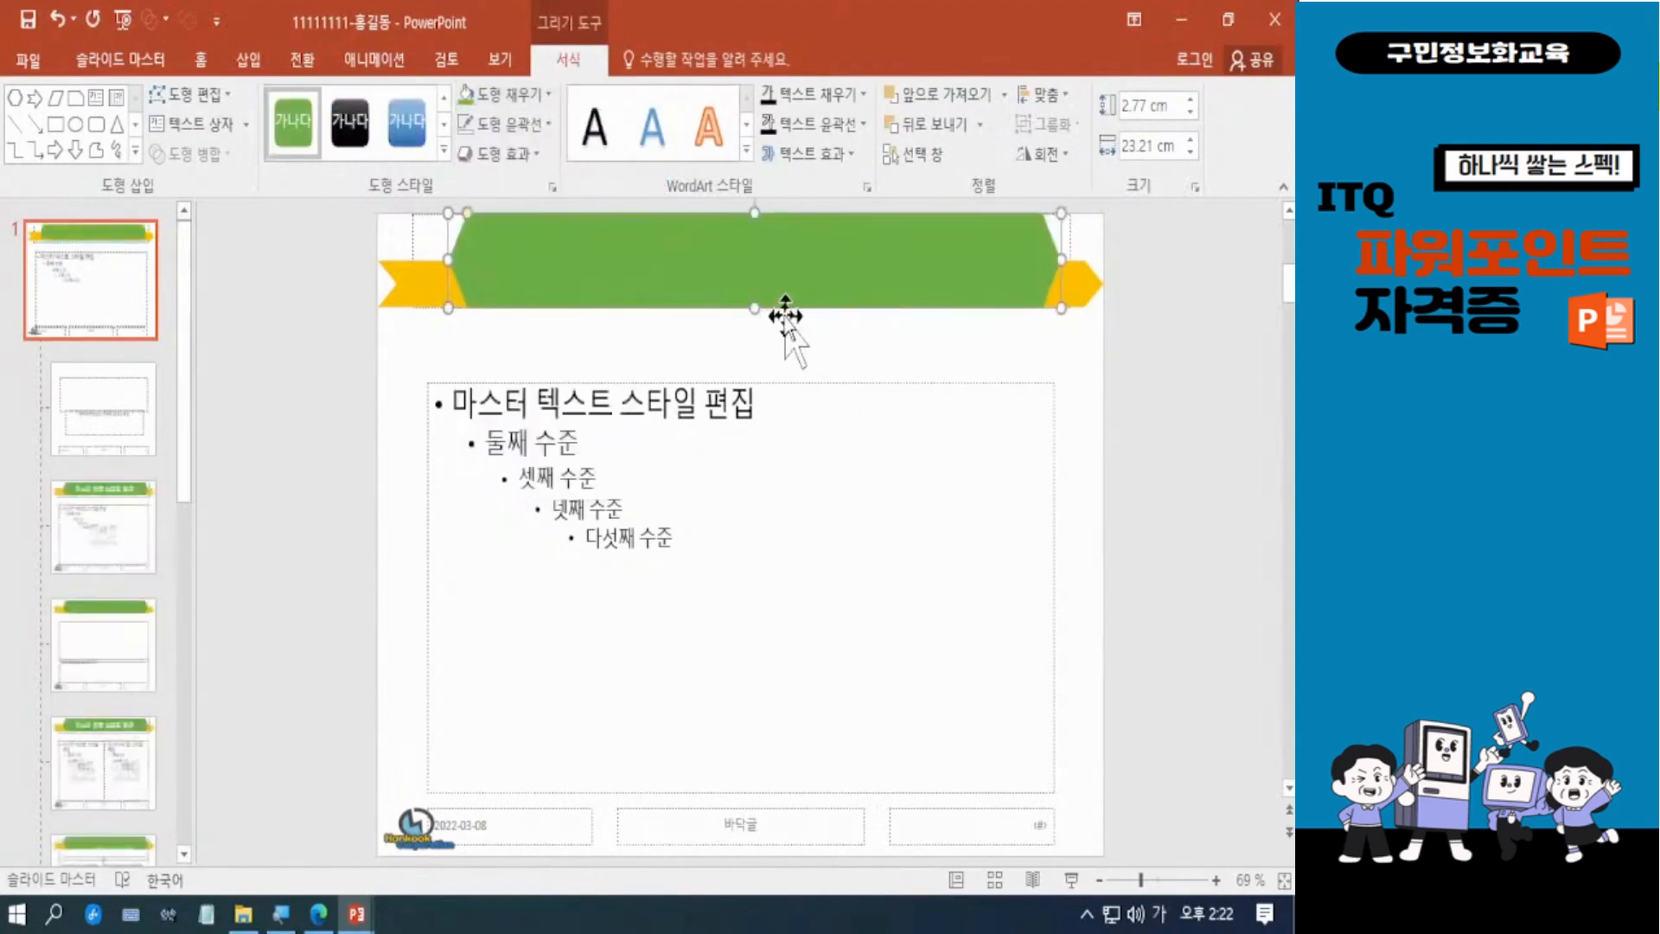
Nudge the green hexagon horizontally until it is centered over the gold ribbon, then deselect it.
key("Left")
key("Left")
key("Left")
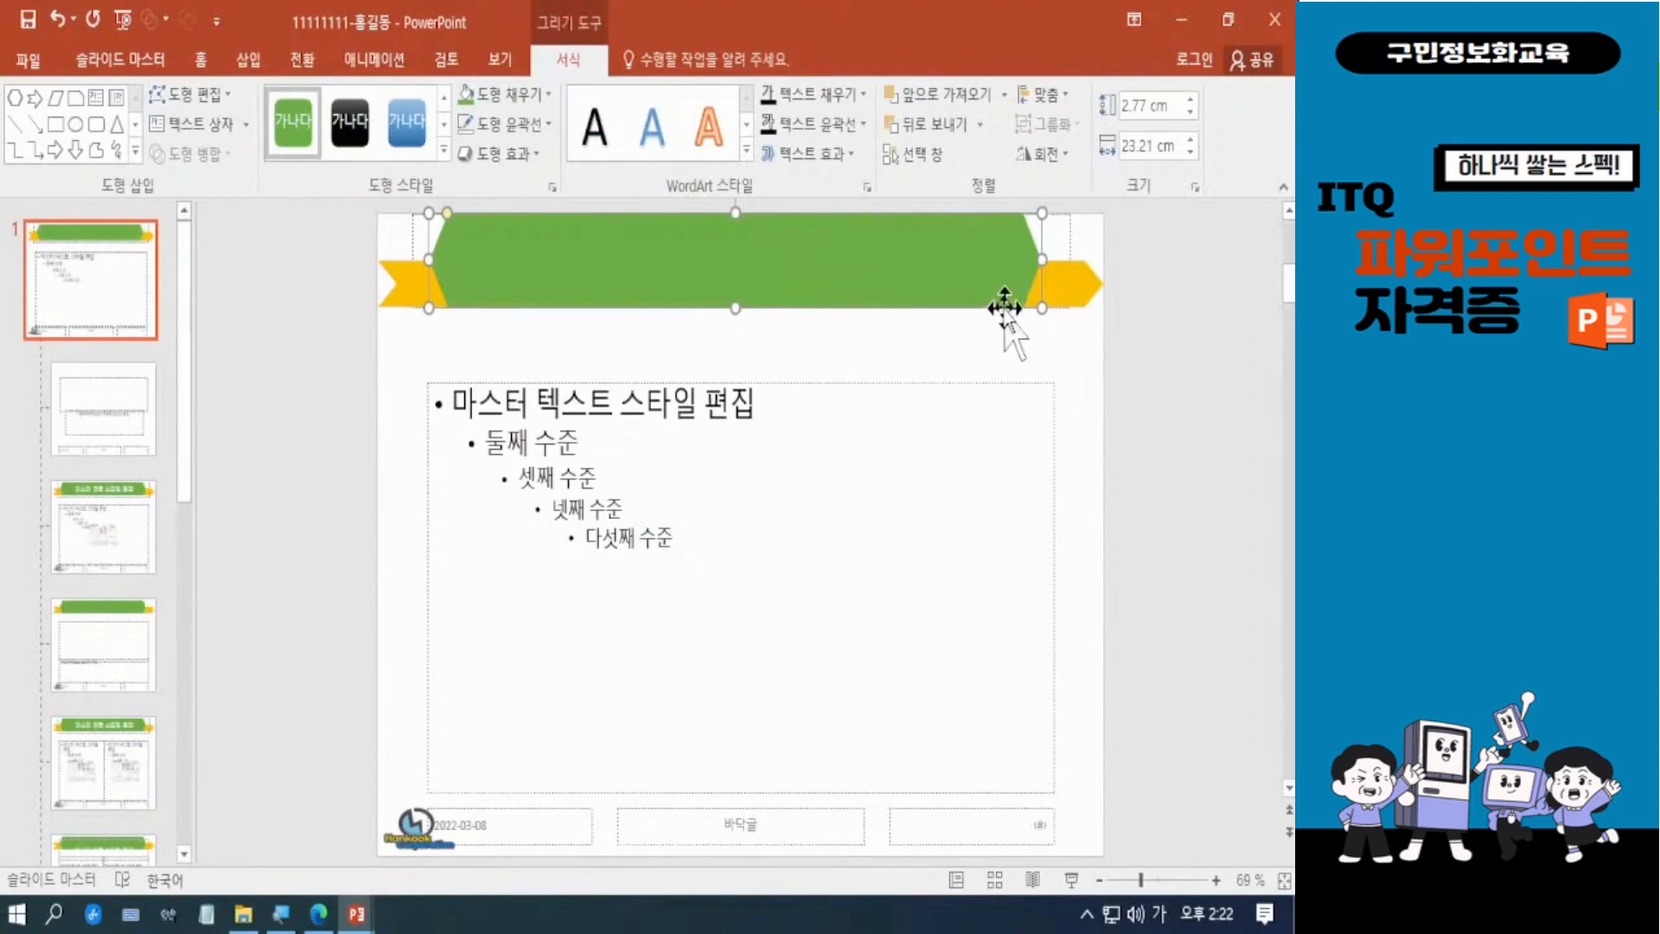
key("ctrl+Right")
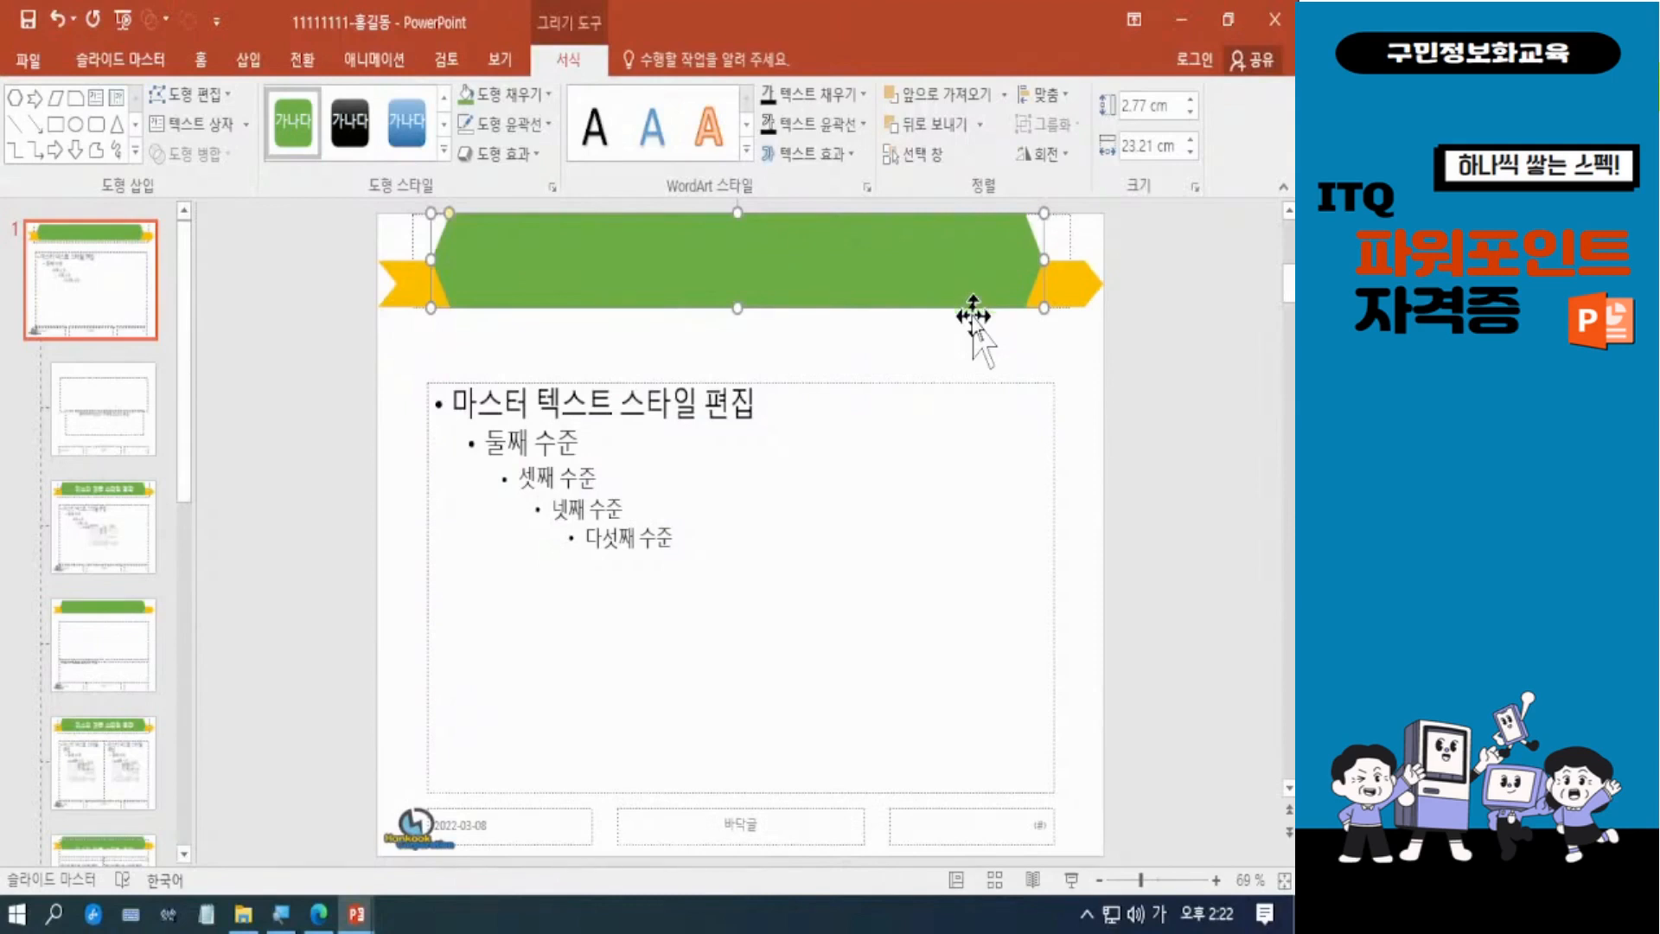
left_click(1136, 394)
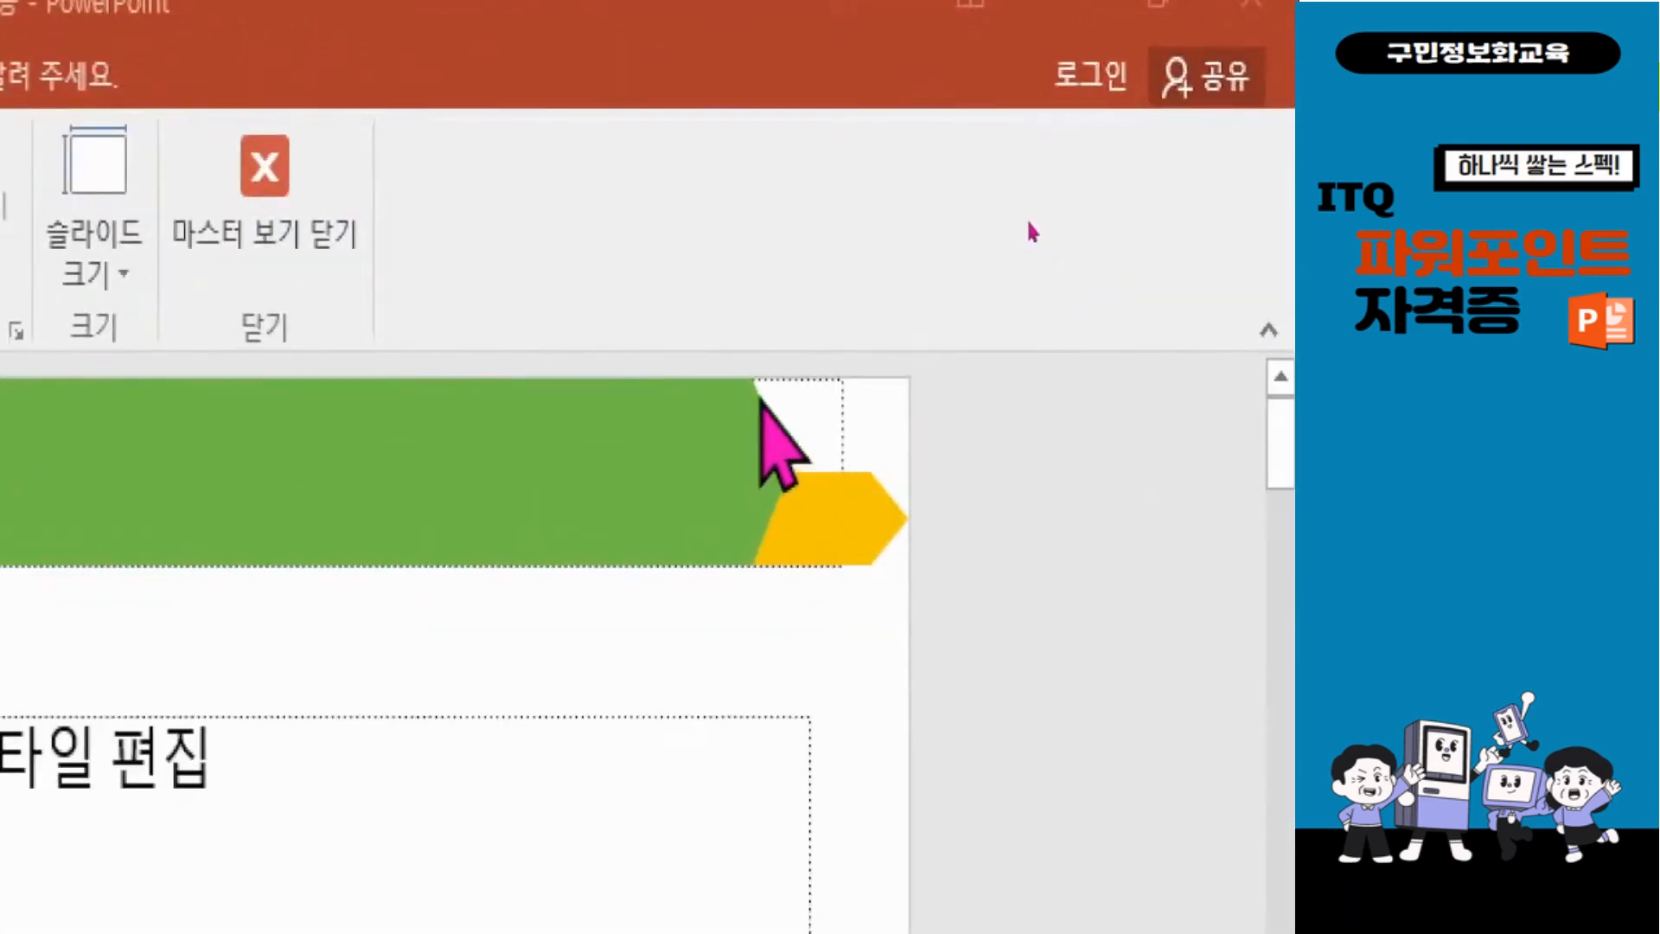
Bring the master's title placeholder to the front, above the green hexagon.
left_click(837, 402)
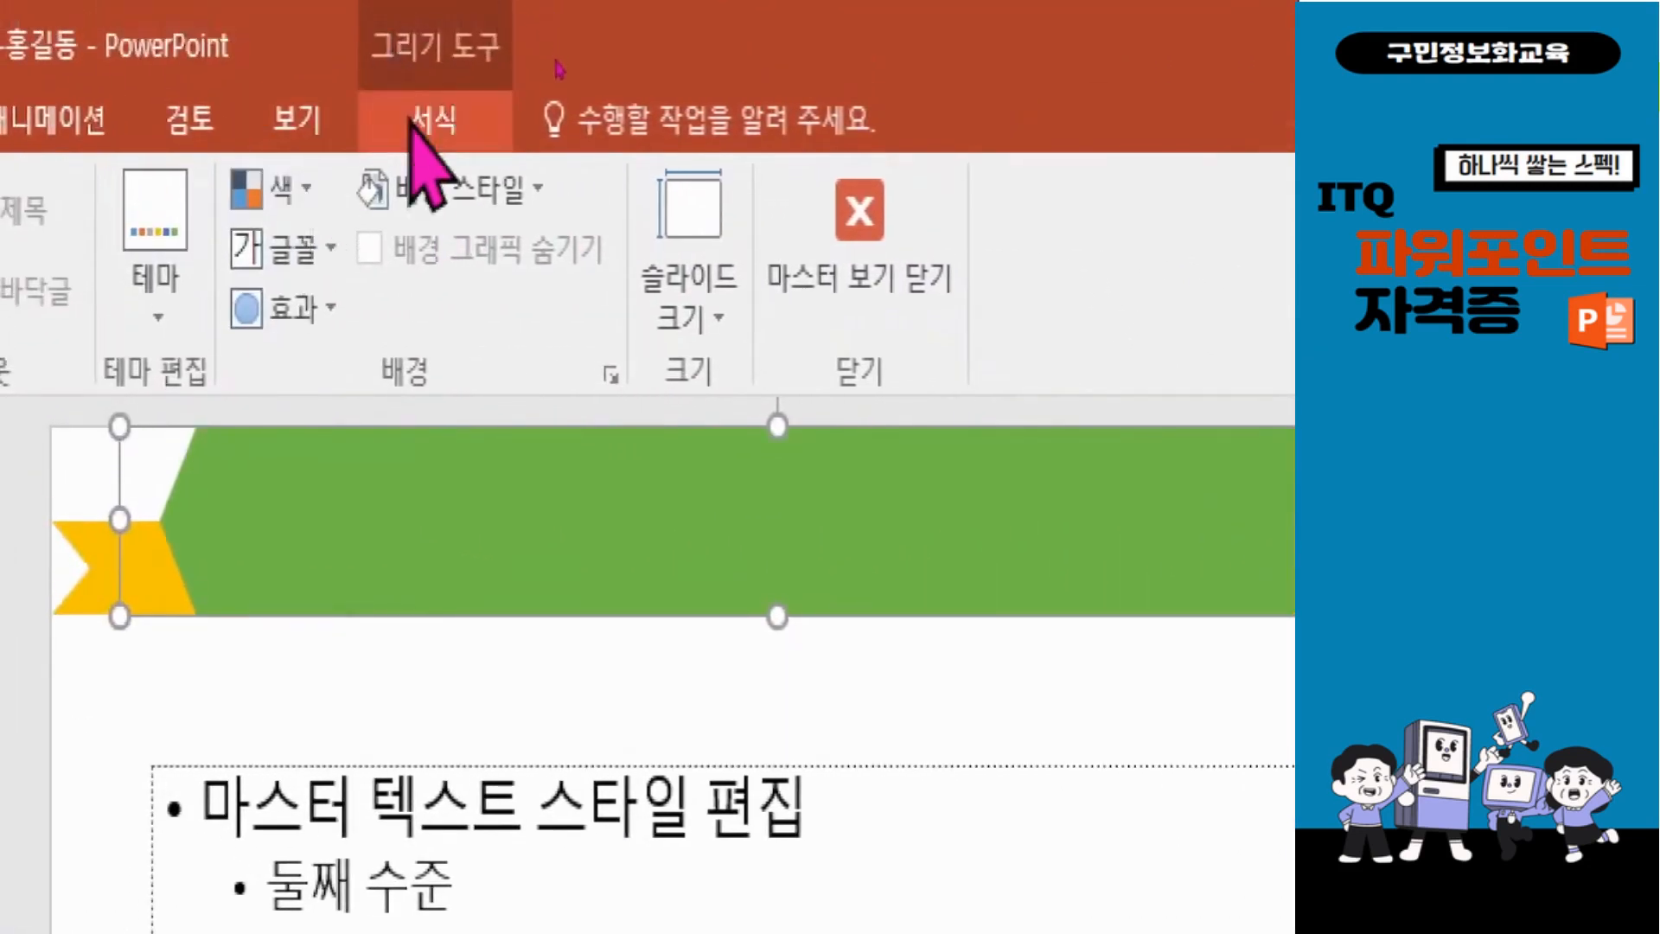
left_click(431, 92)
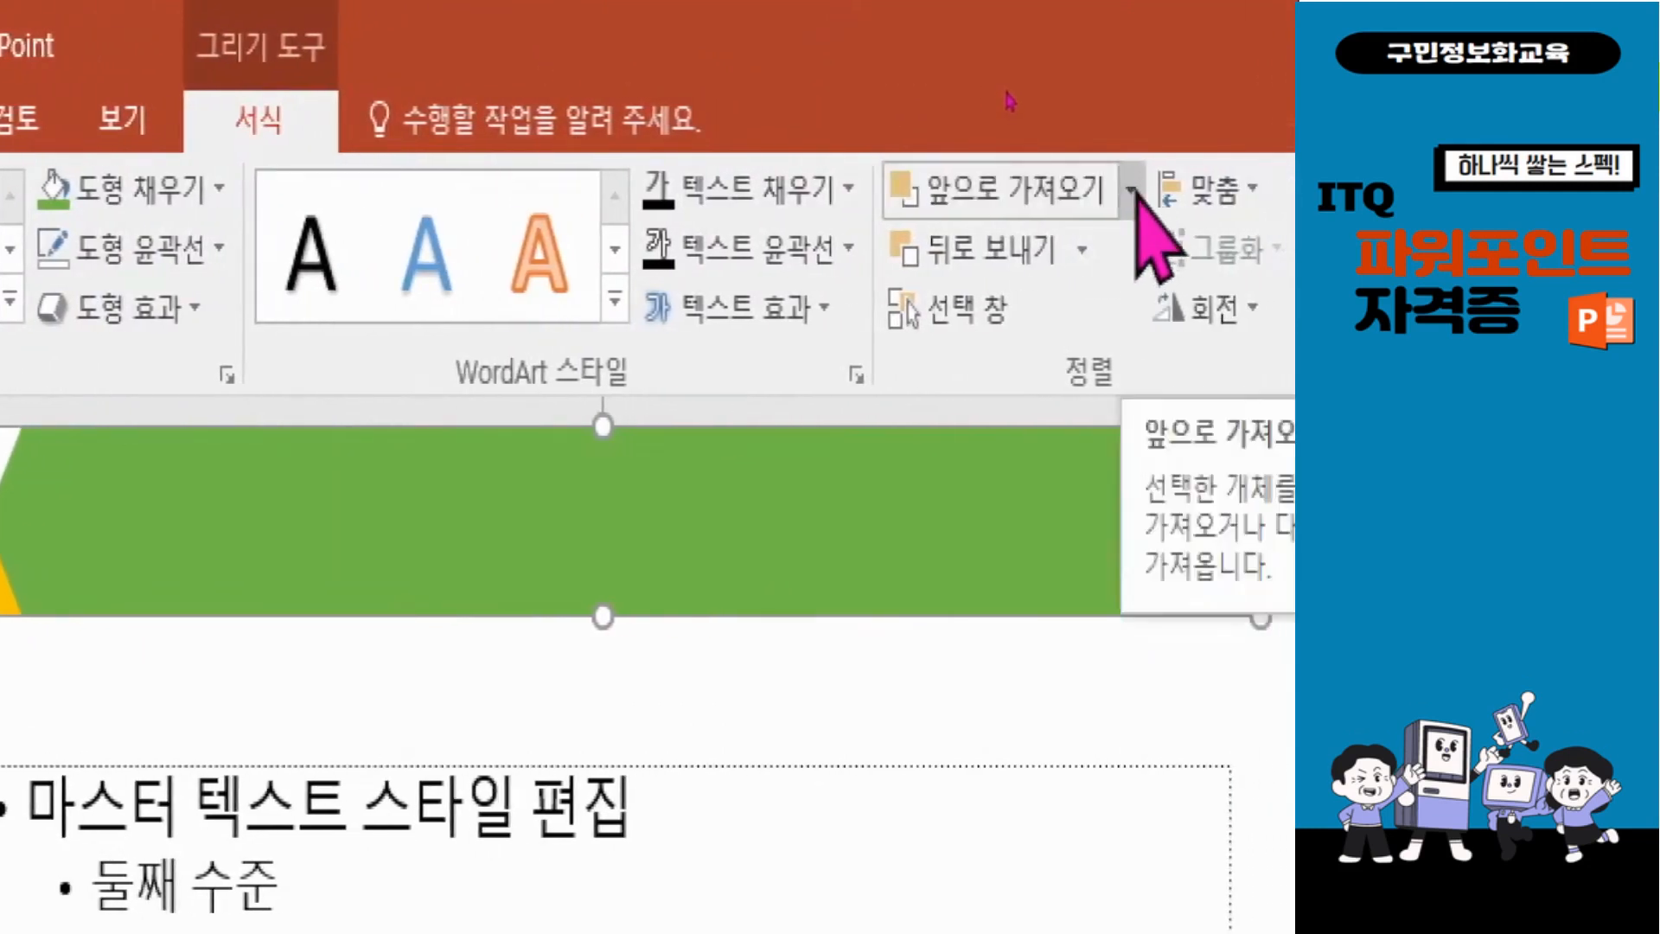
left_click(1130, 189)
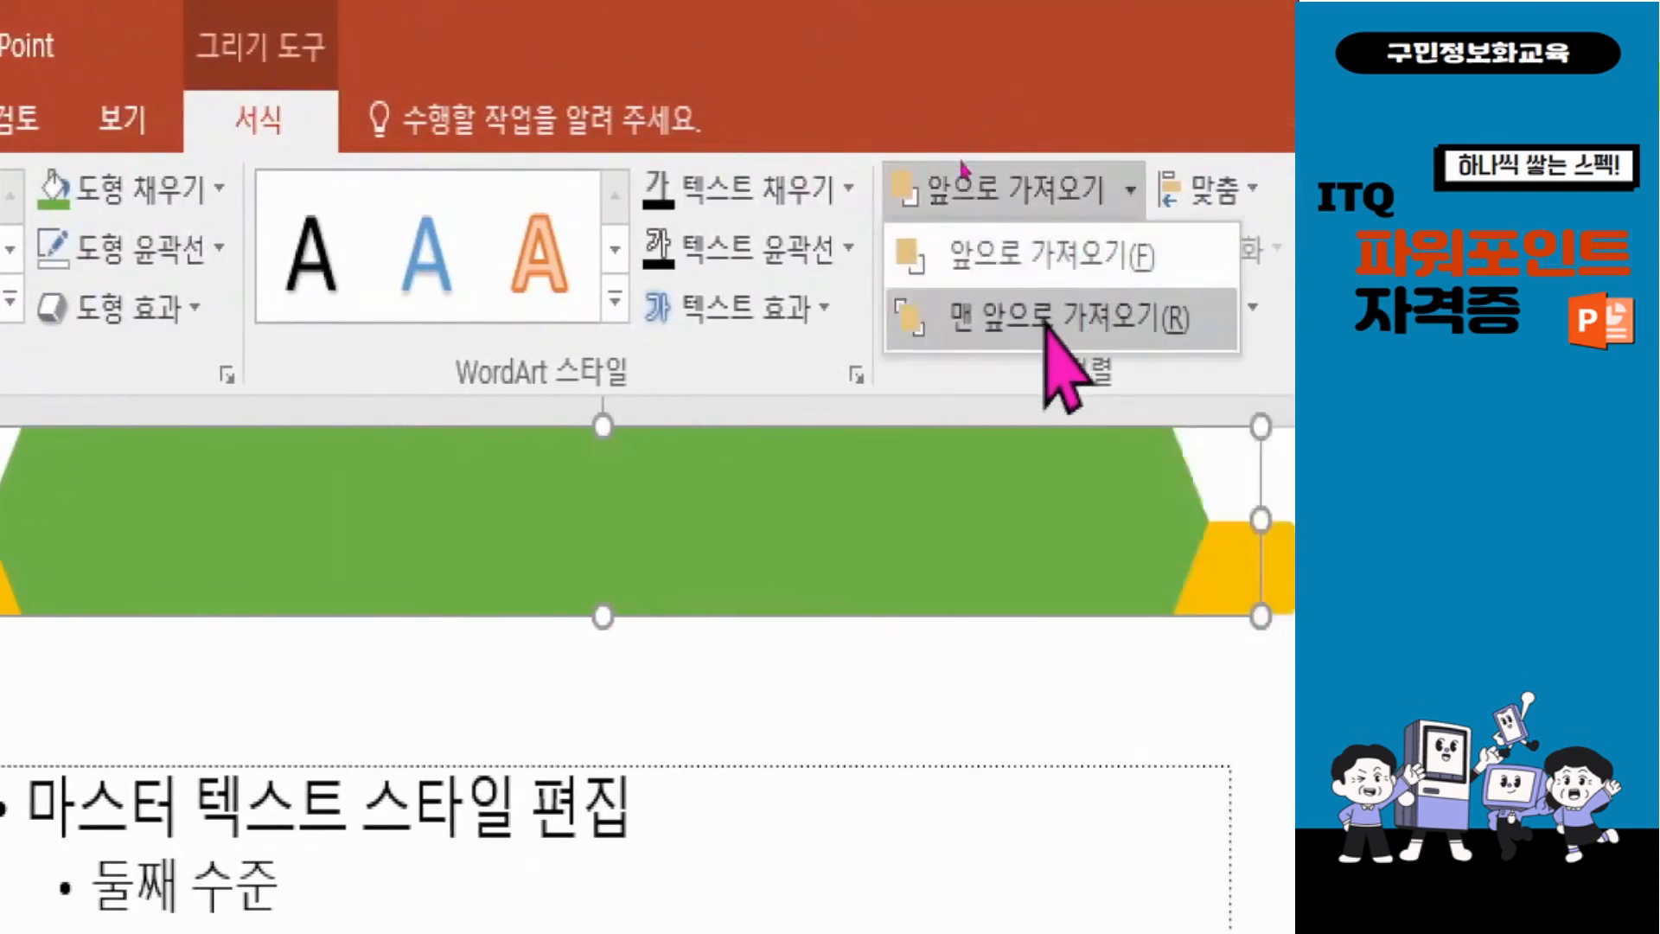
left_click(1043, 322)
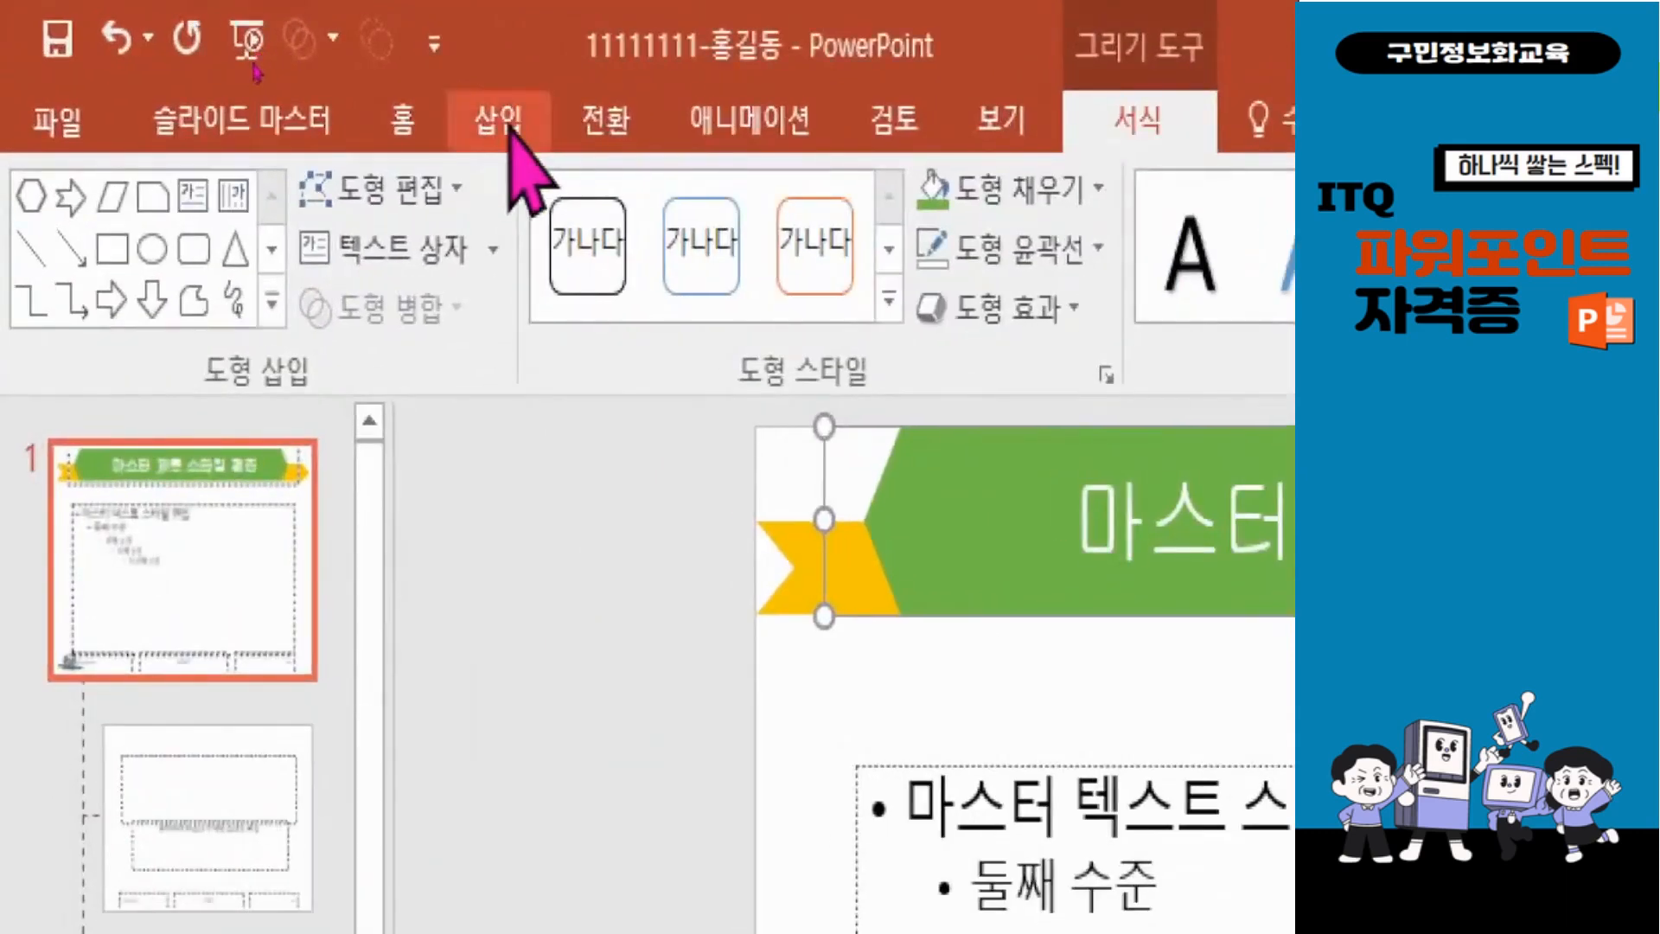
Turn on slide numbers, exclude them from the title slide, and apply the setting to all slides.
left_click(252, 60)
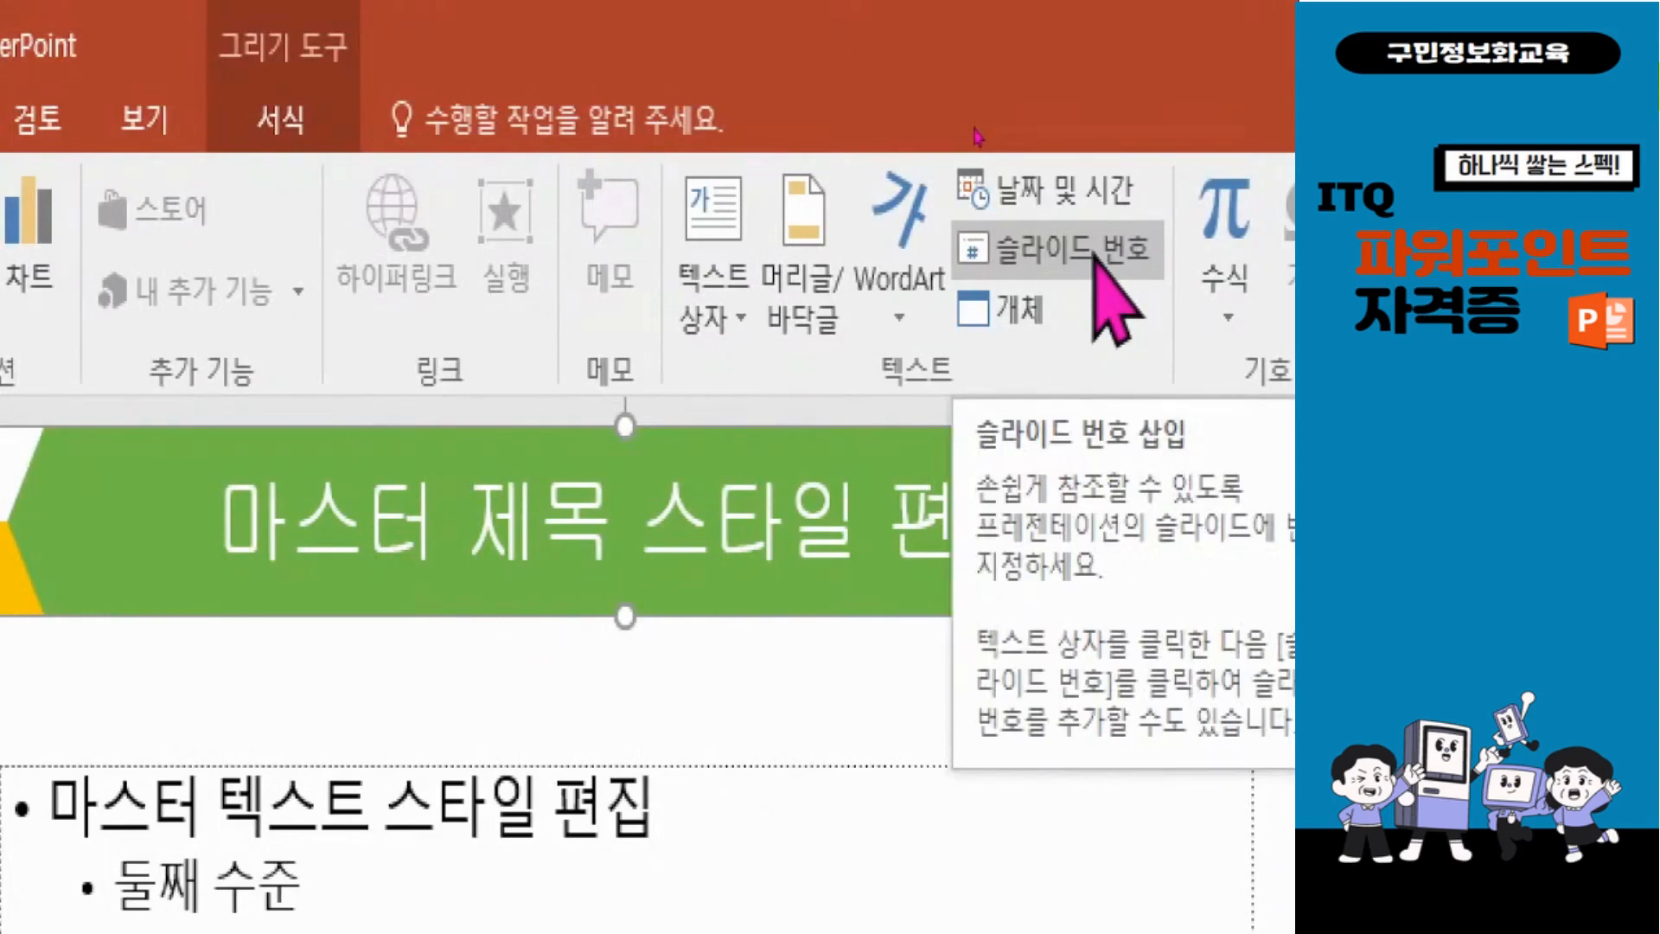
left_click(1095, 256)
left_click_drag(771, 364, 990, 25)
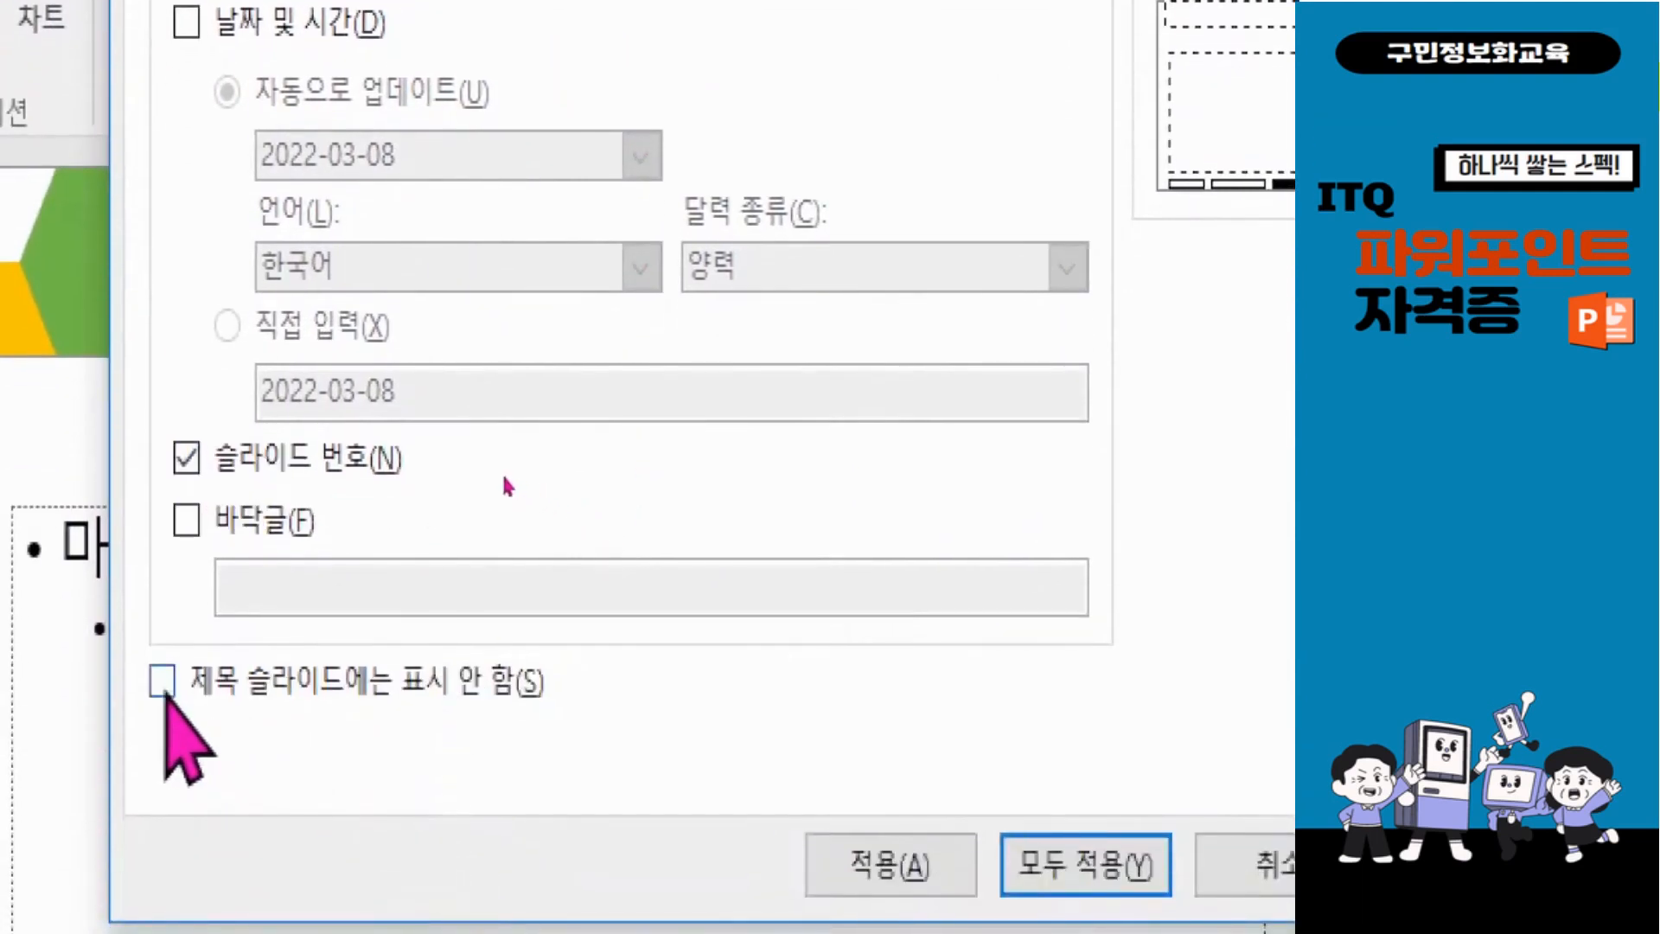
left_click(164, 690)
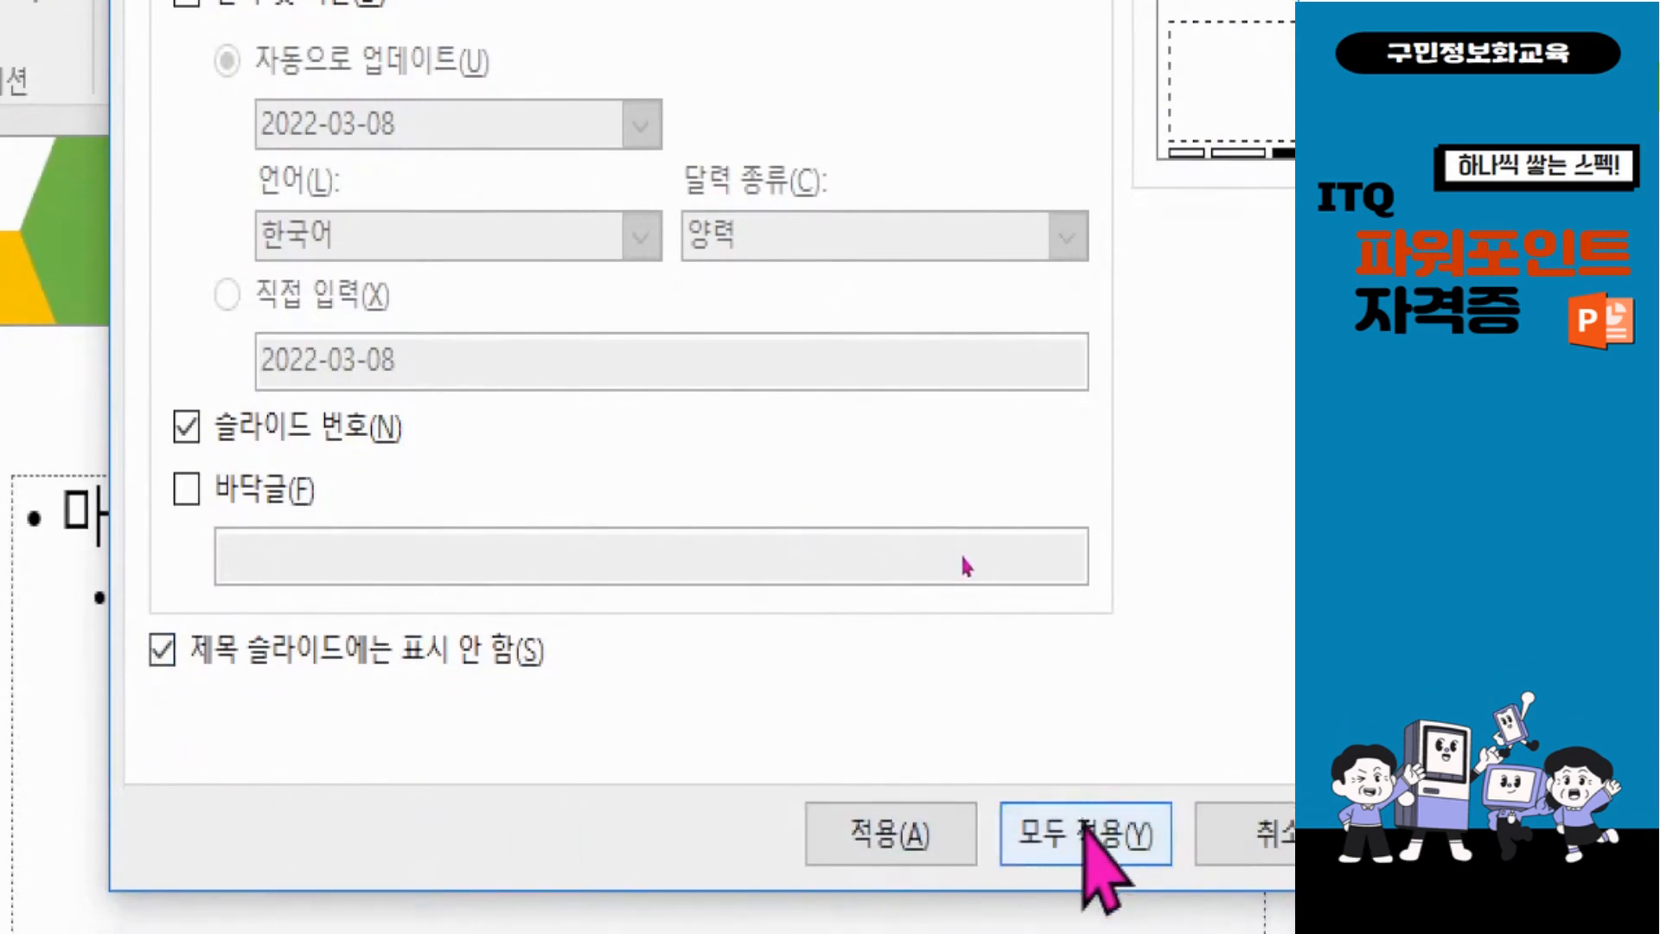
left_click(1082, 826)
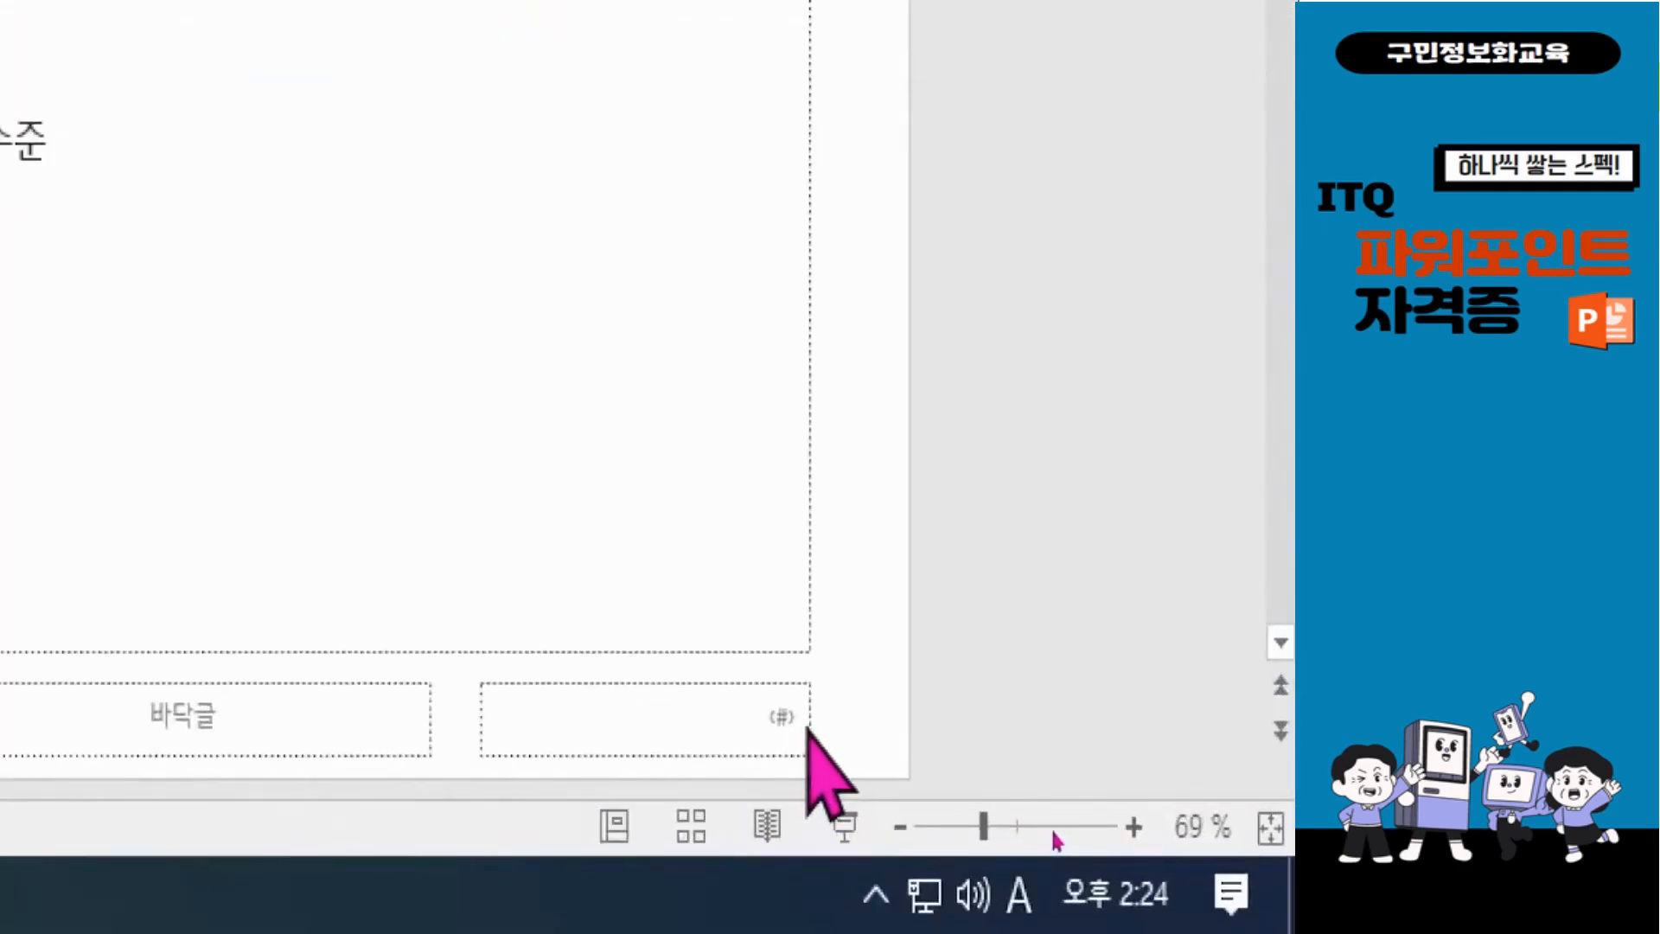
Set the master's slide number placeholder to 16 pt text in black.
left_click(810, 718)
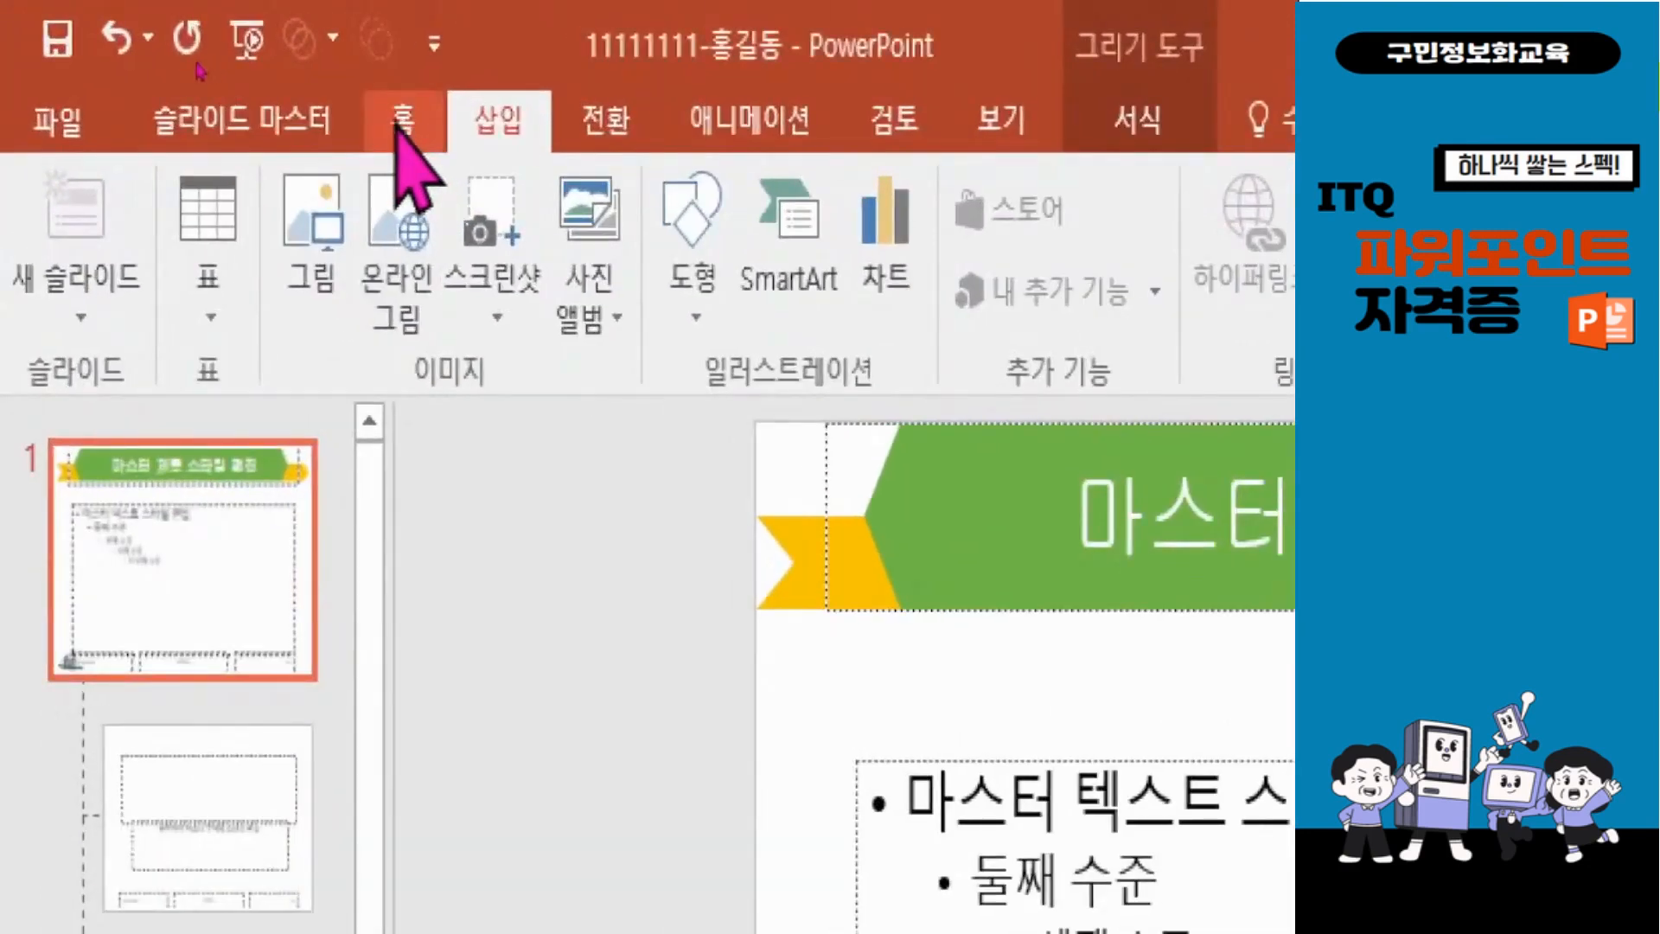
left_click(200, 58)
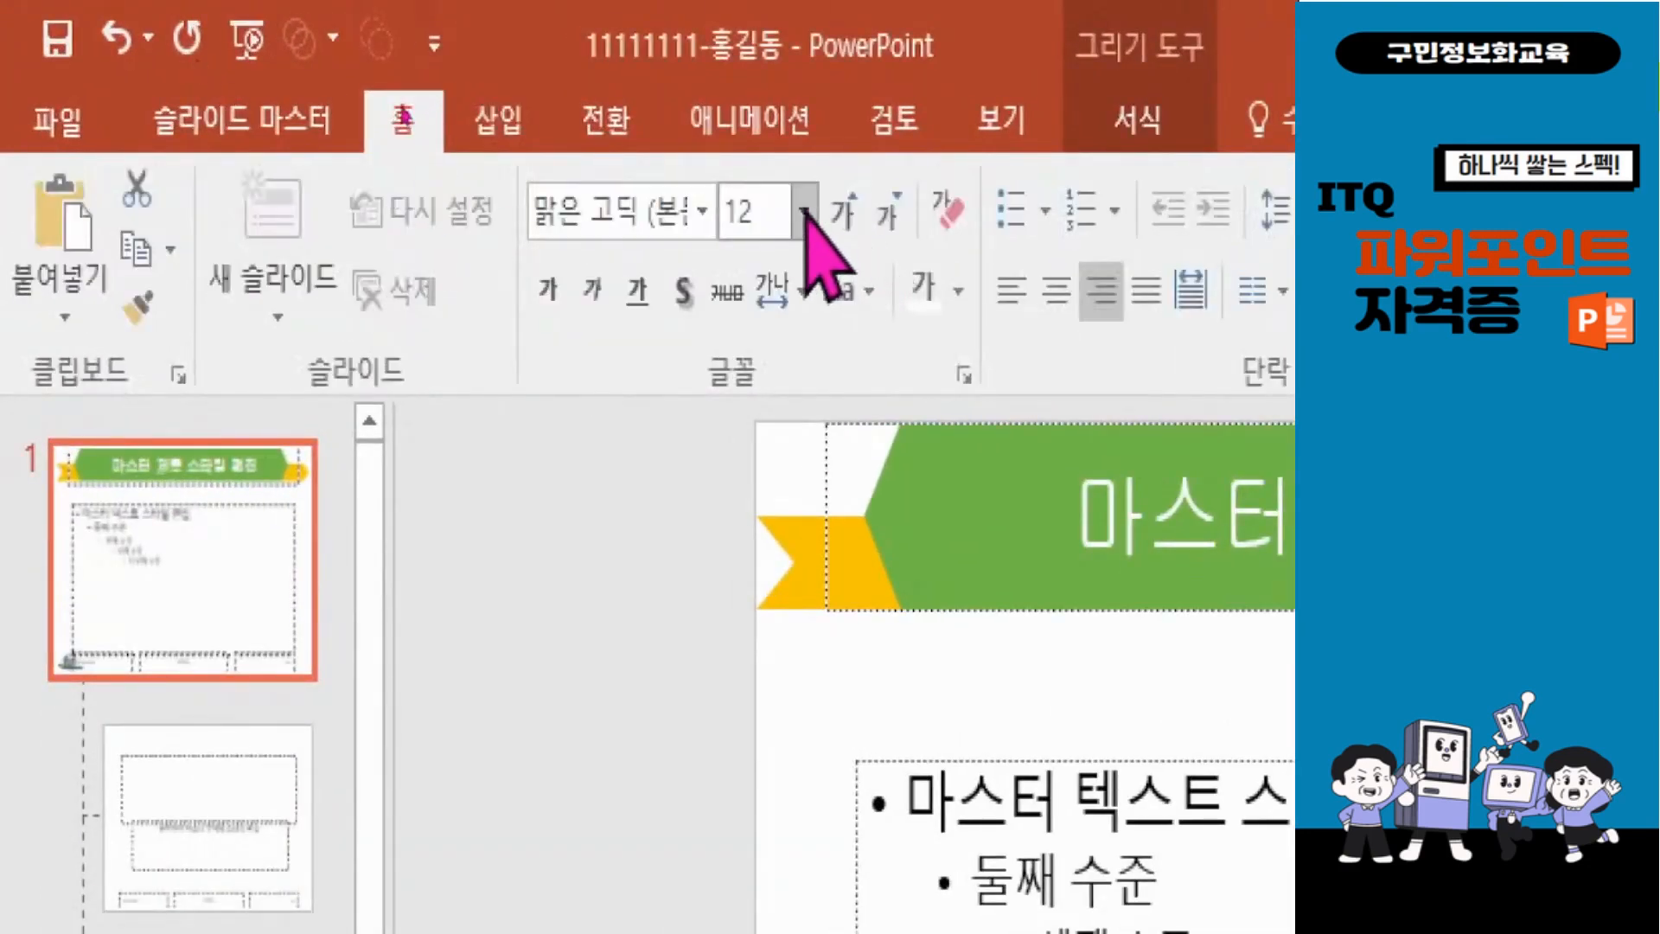
left_click(835, 208)
left_click(834, 209)
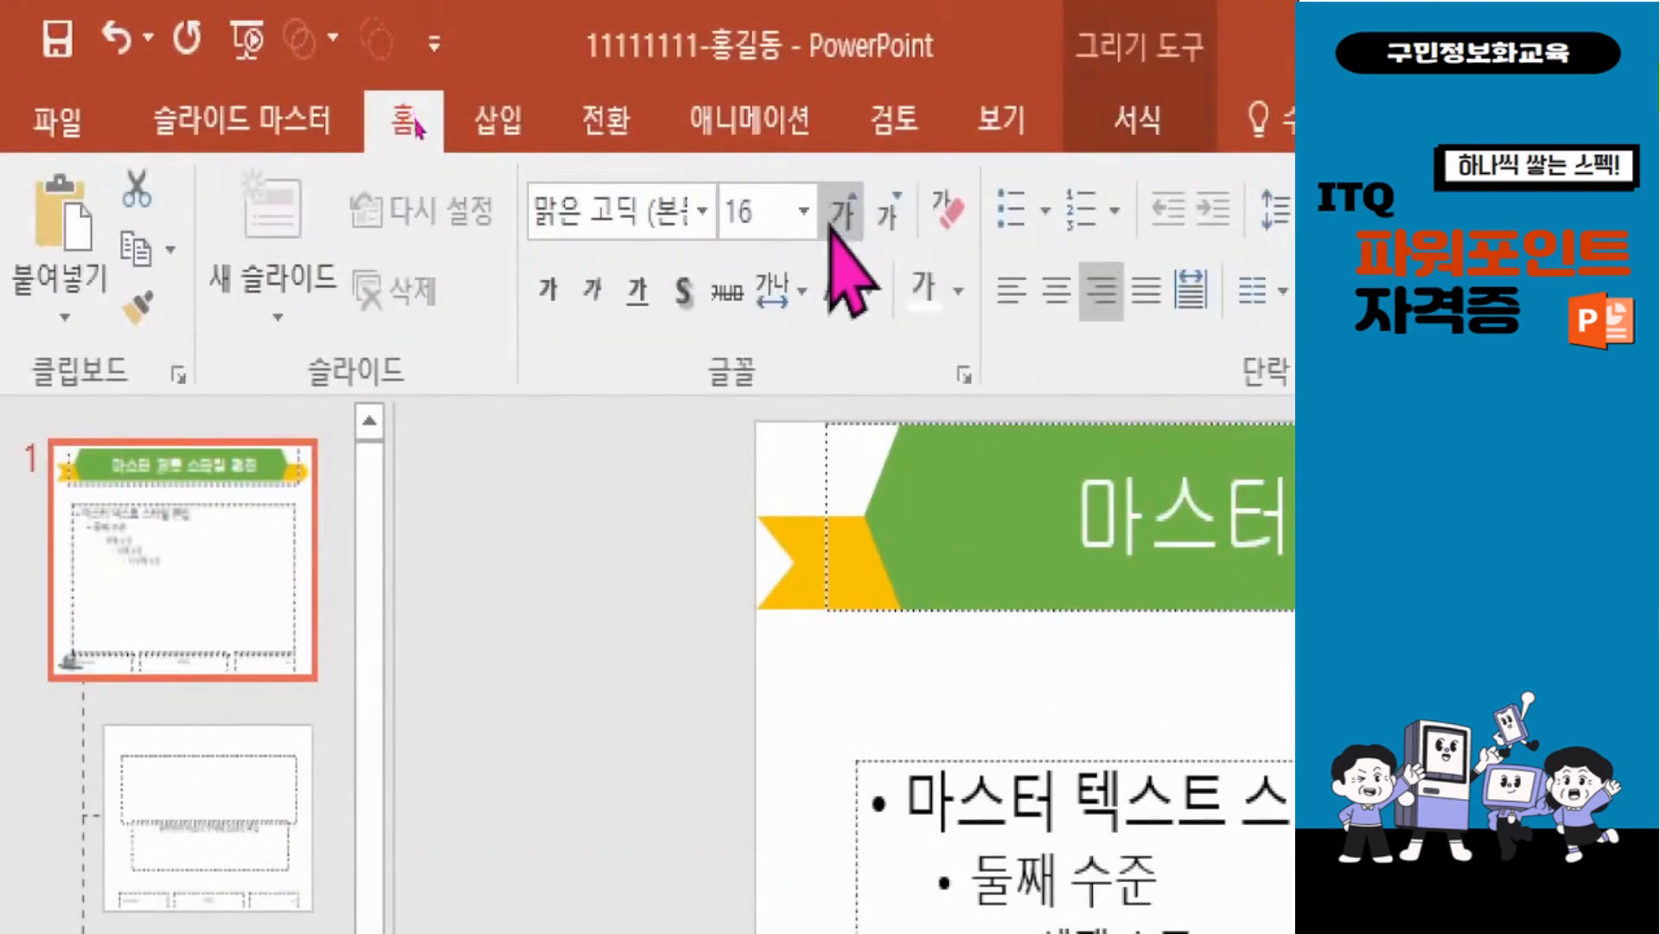
left_click(958, 291)
left_click(958, 407)
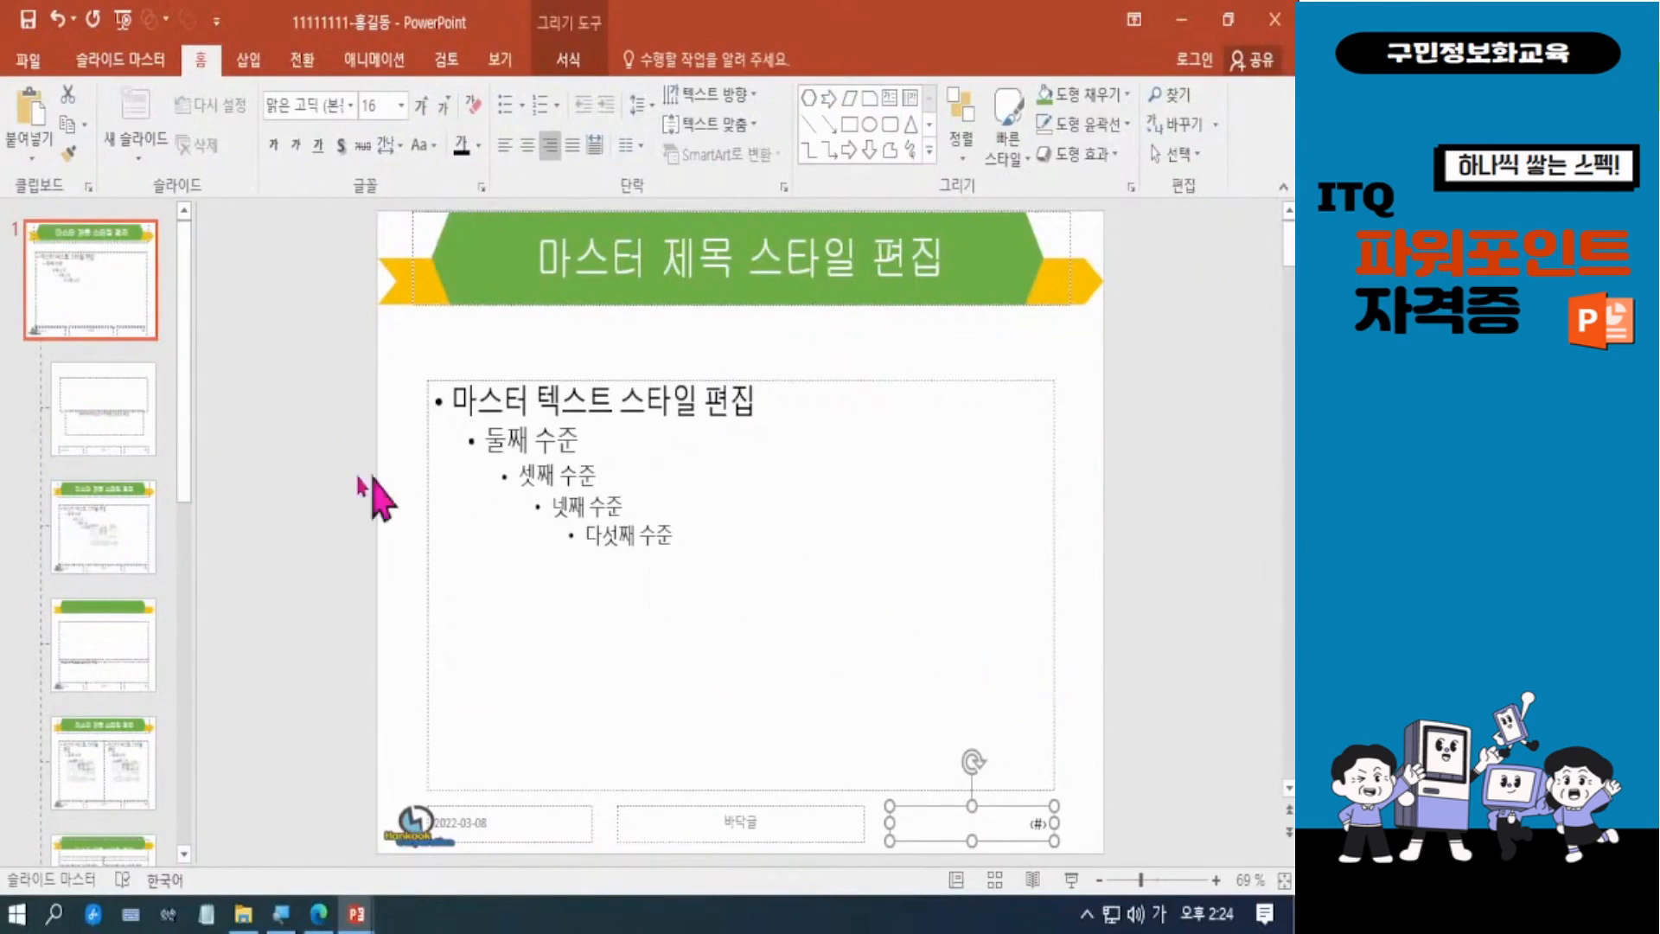
Check the title slide layout's hidden background graphics setting, then close the slide master view.
left_click(97, 425)
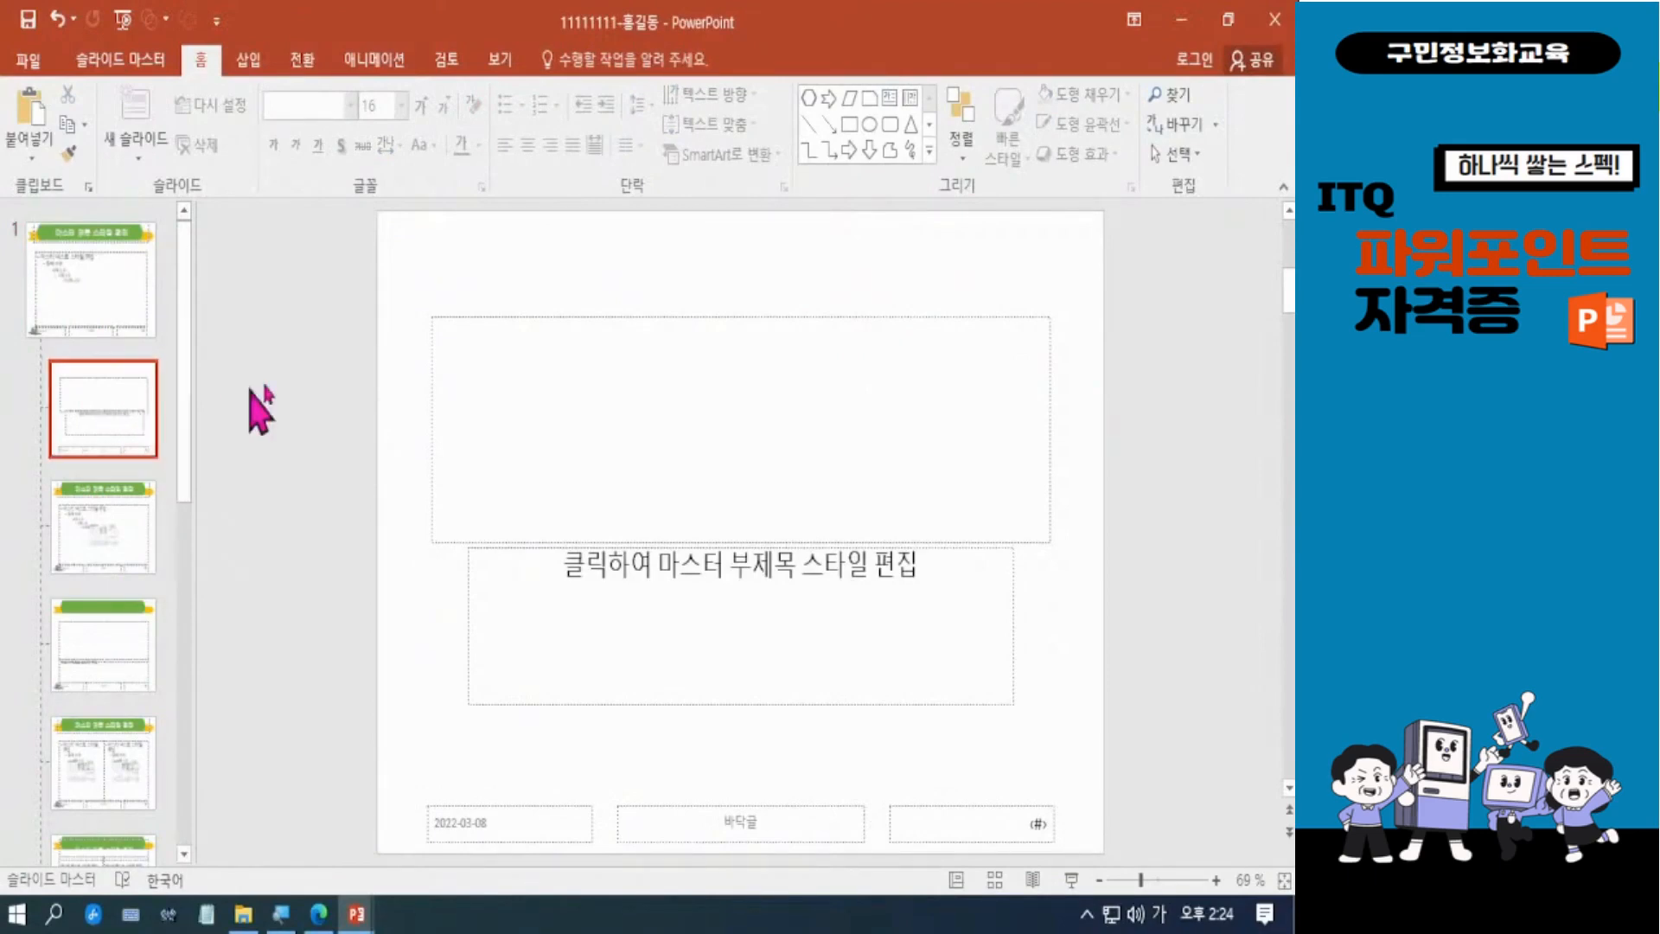
left_click(626, 399)
left_click(172, 61)
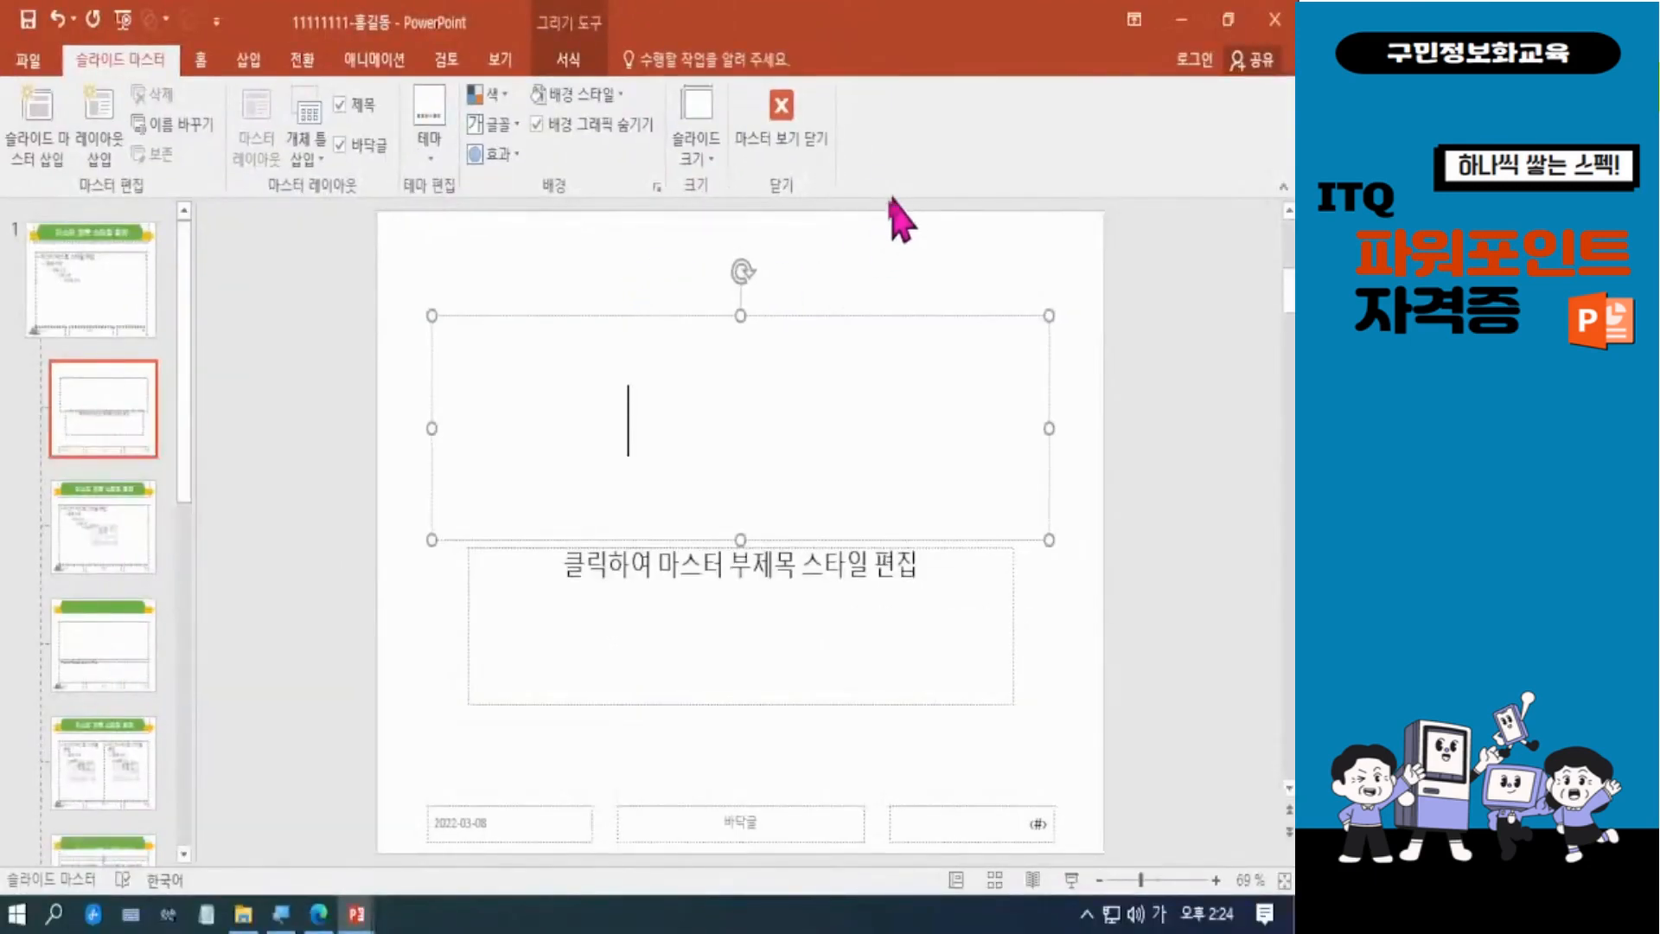
left_click(1561, 579)
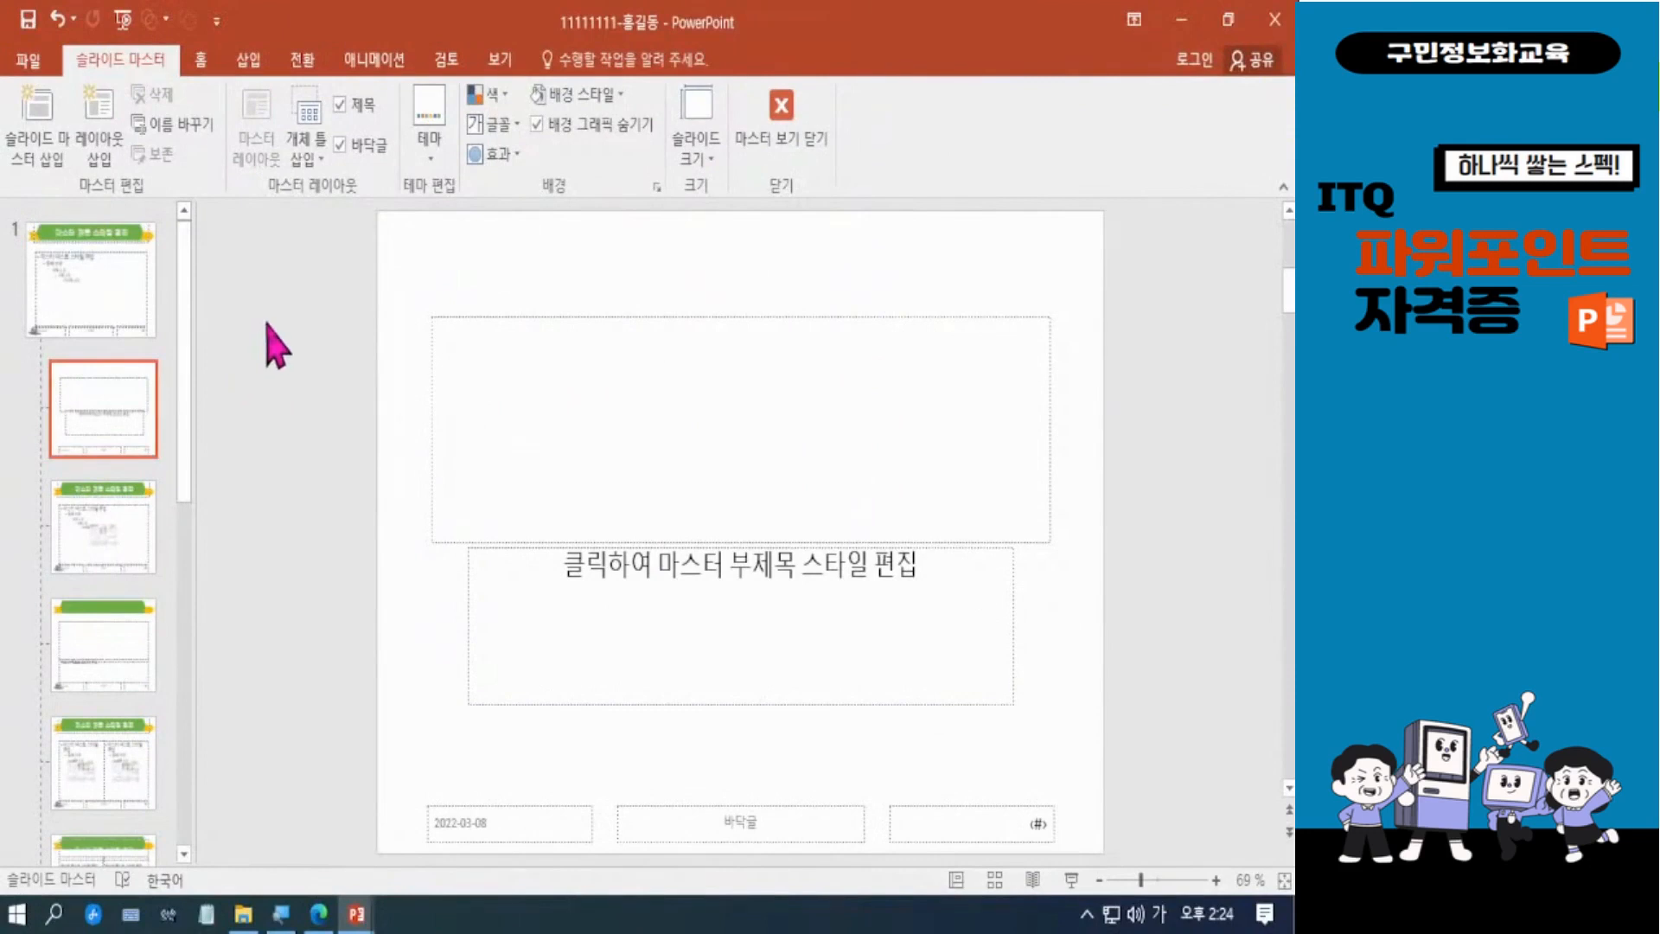
left_click(786, 126)
left_click(785, 123)
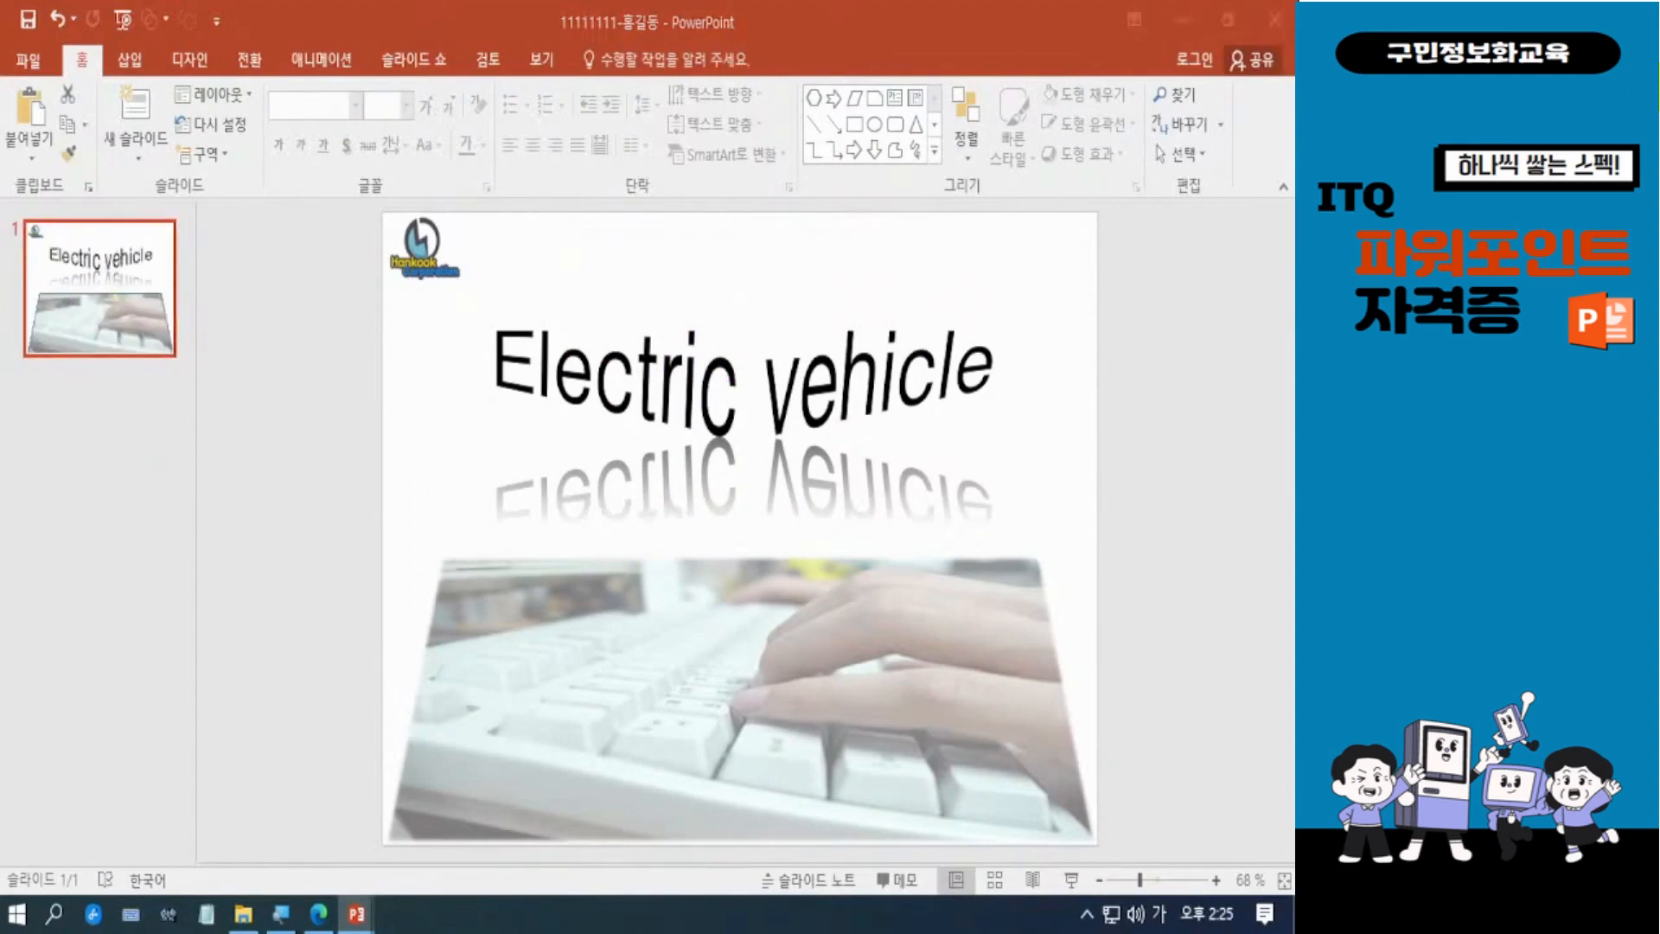
Add five new title-and-content slides after the title slide, up to slide 6.
left_click(83, 306)
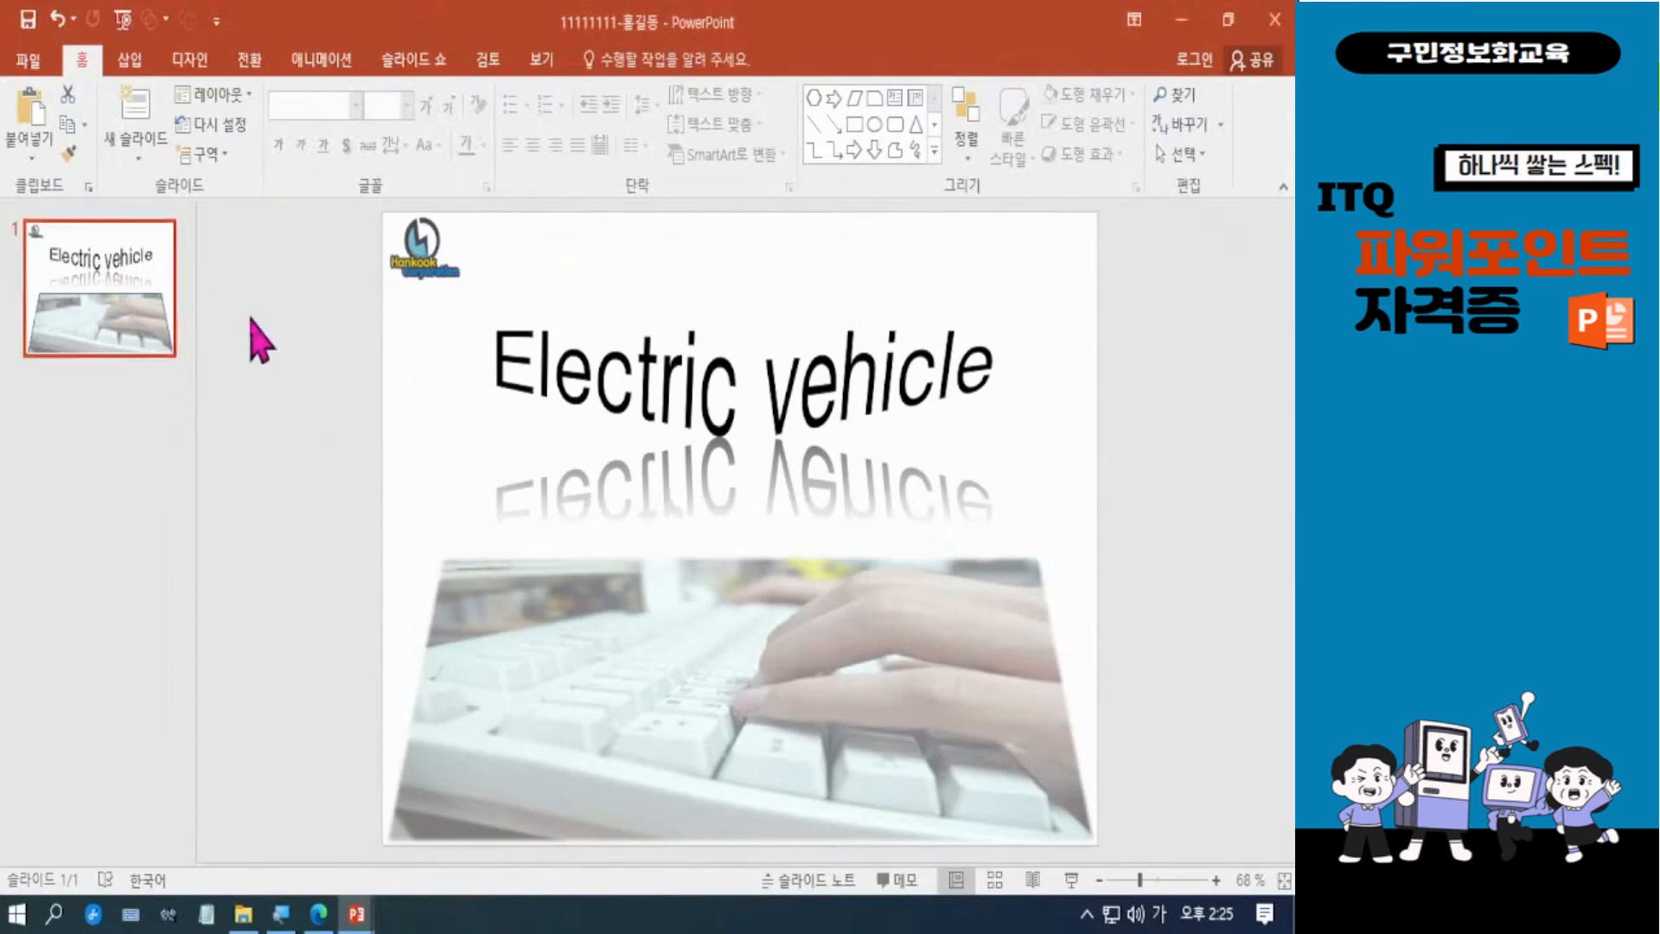
key("ctrl+m")
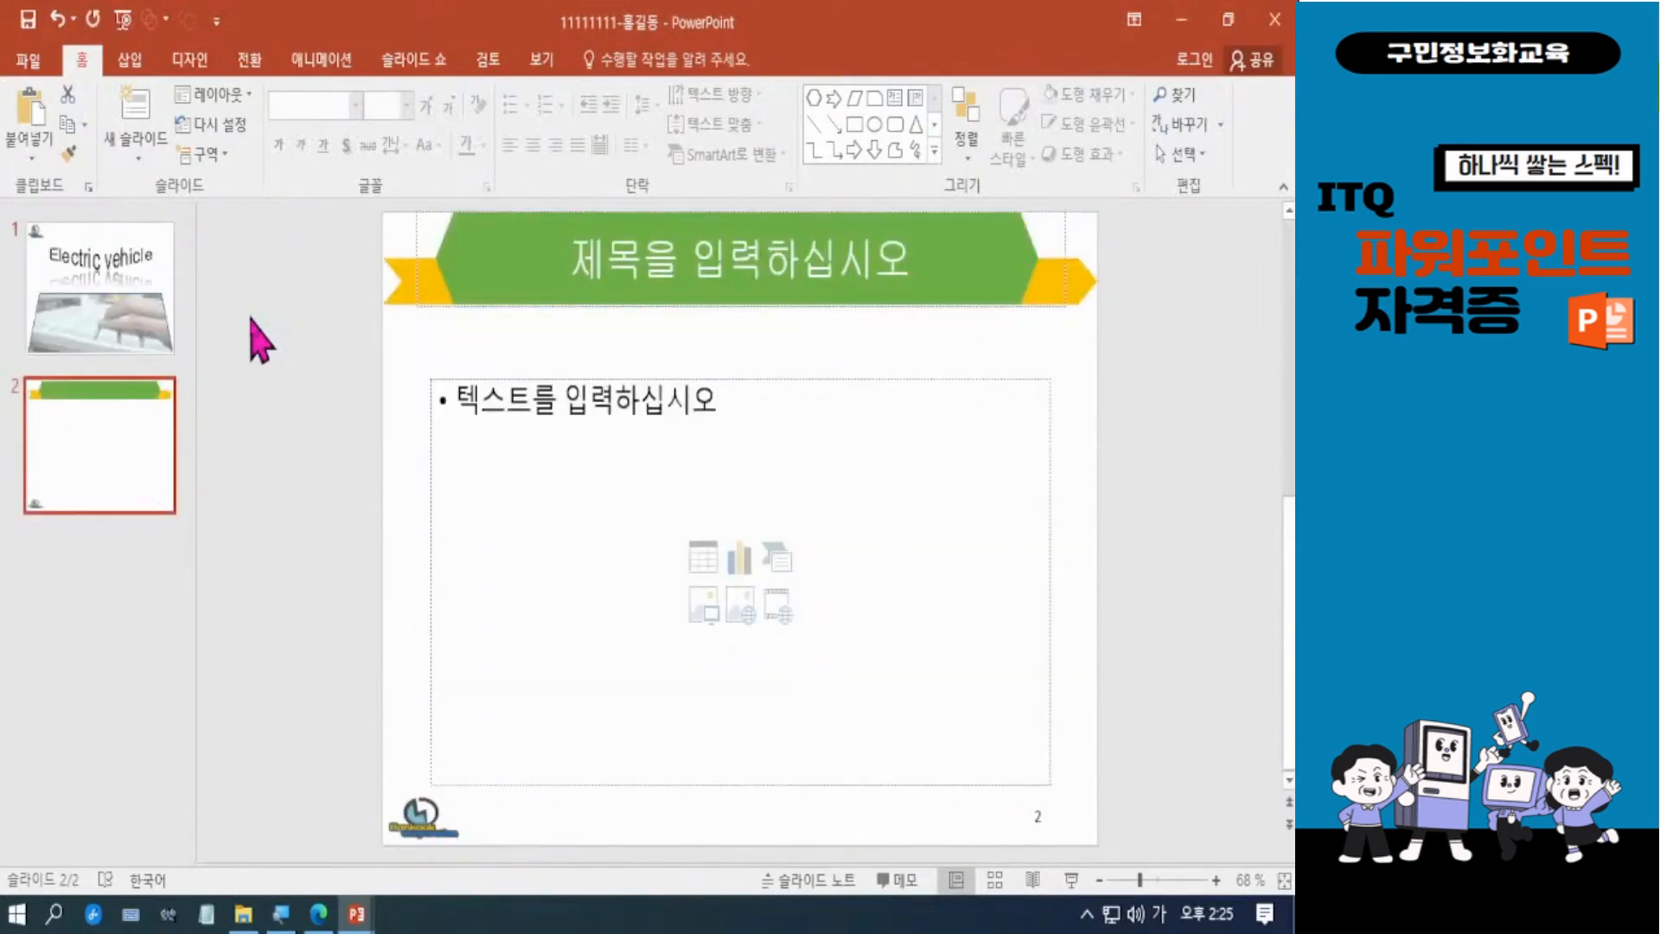
key("ctrl+m")
key("ctrl+m")
key("ctrl+m")
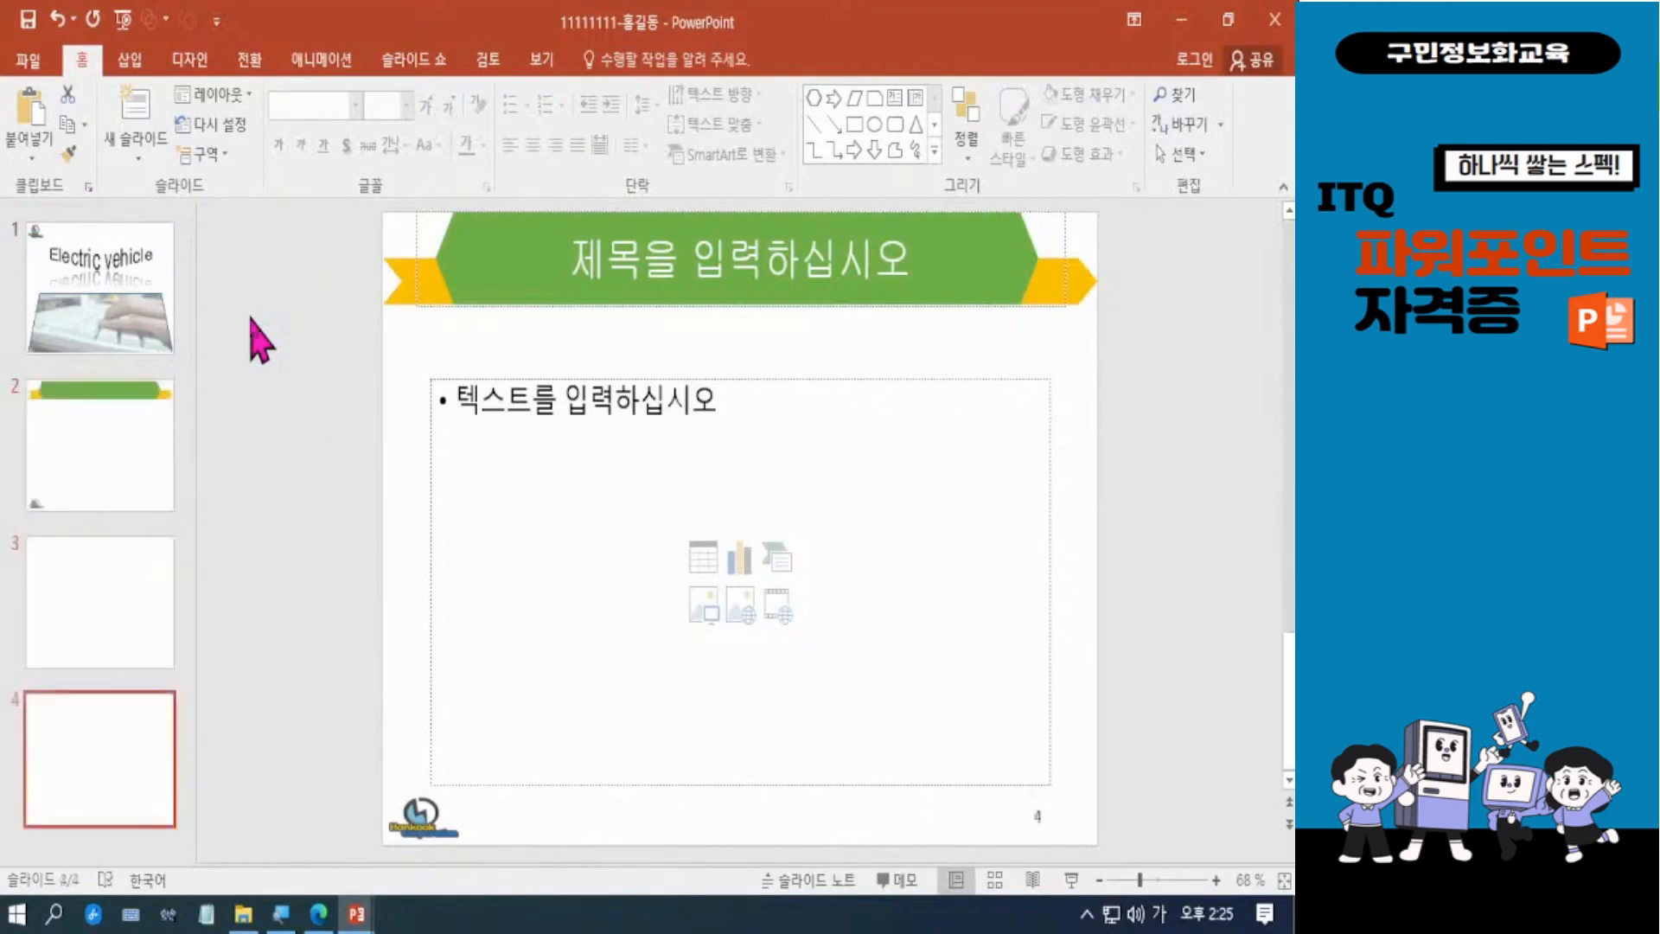
key("ctrl+m")
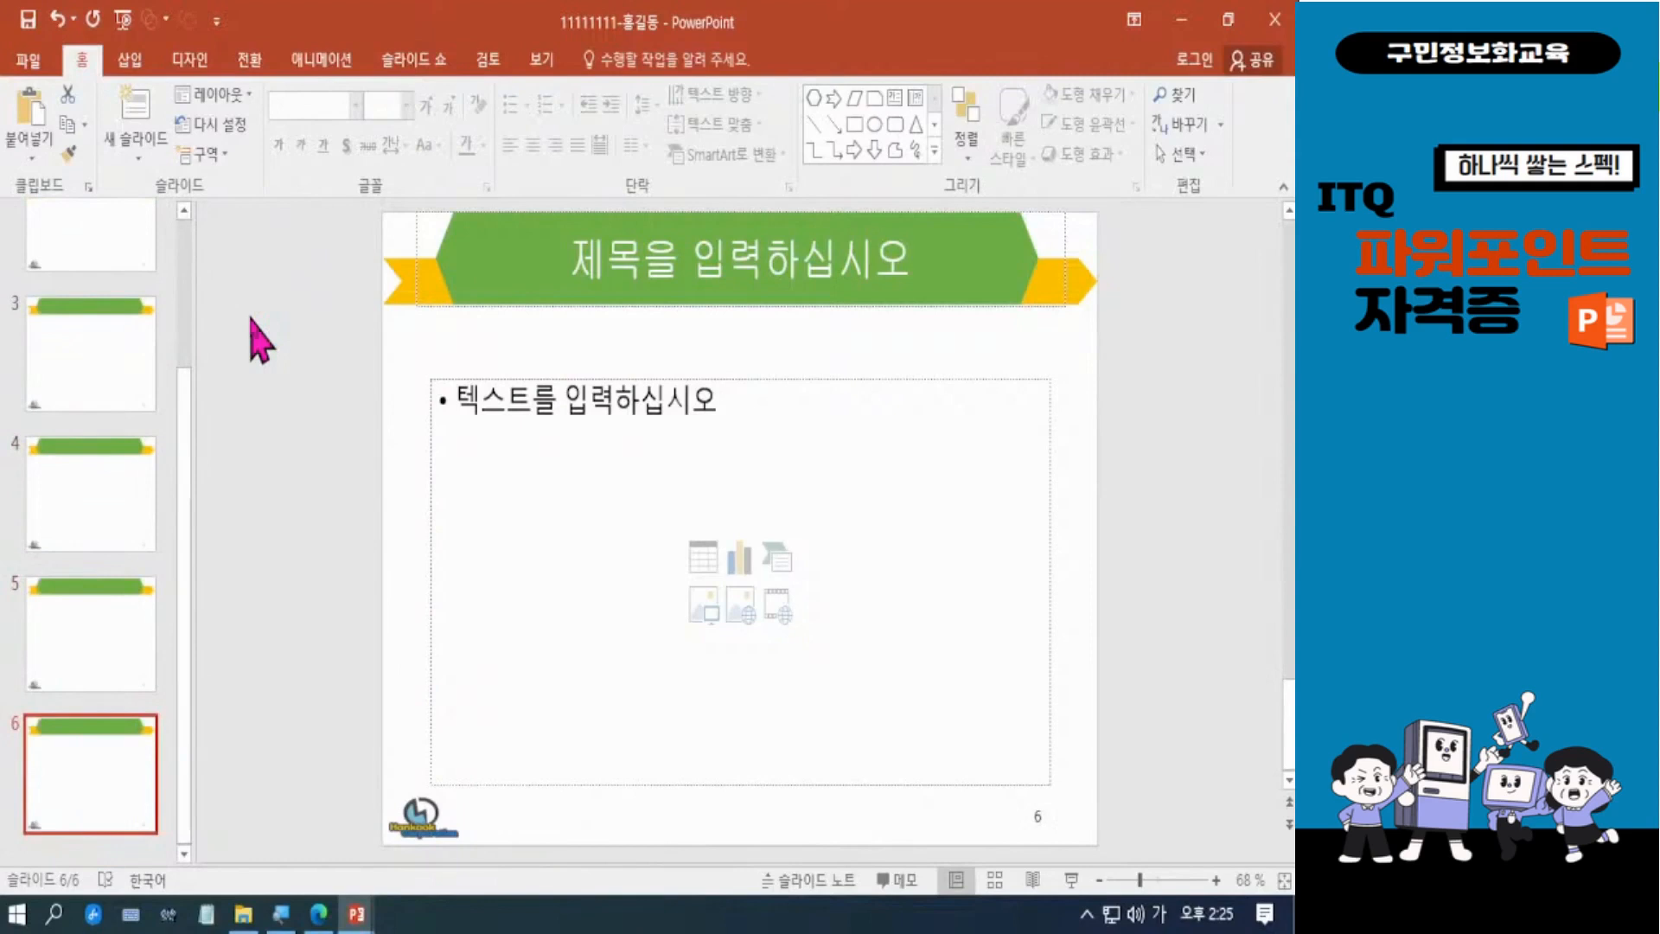
Enter "목차" as the title of slide 2 and save the presentation.
scroll(182, 415, "up", 3)
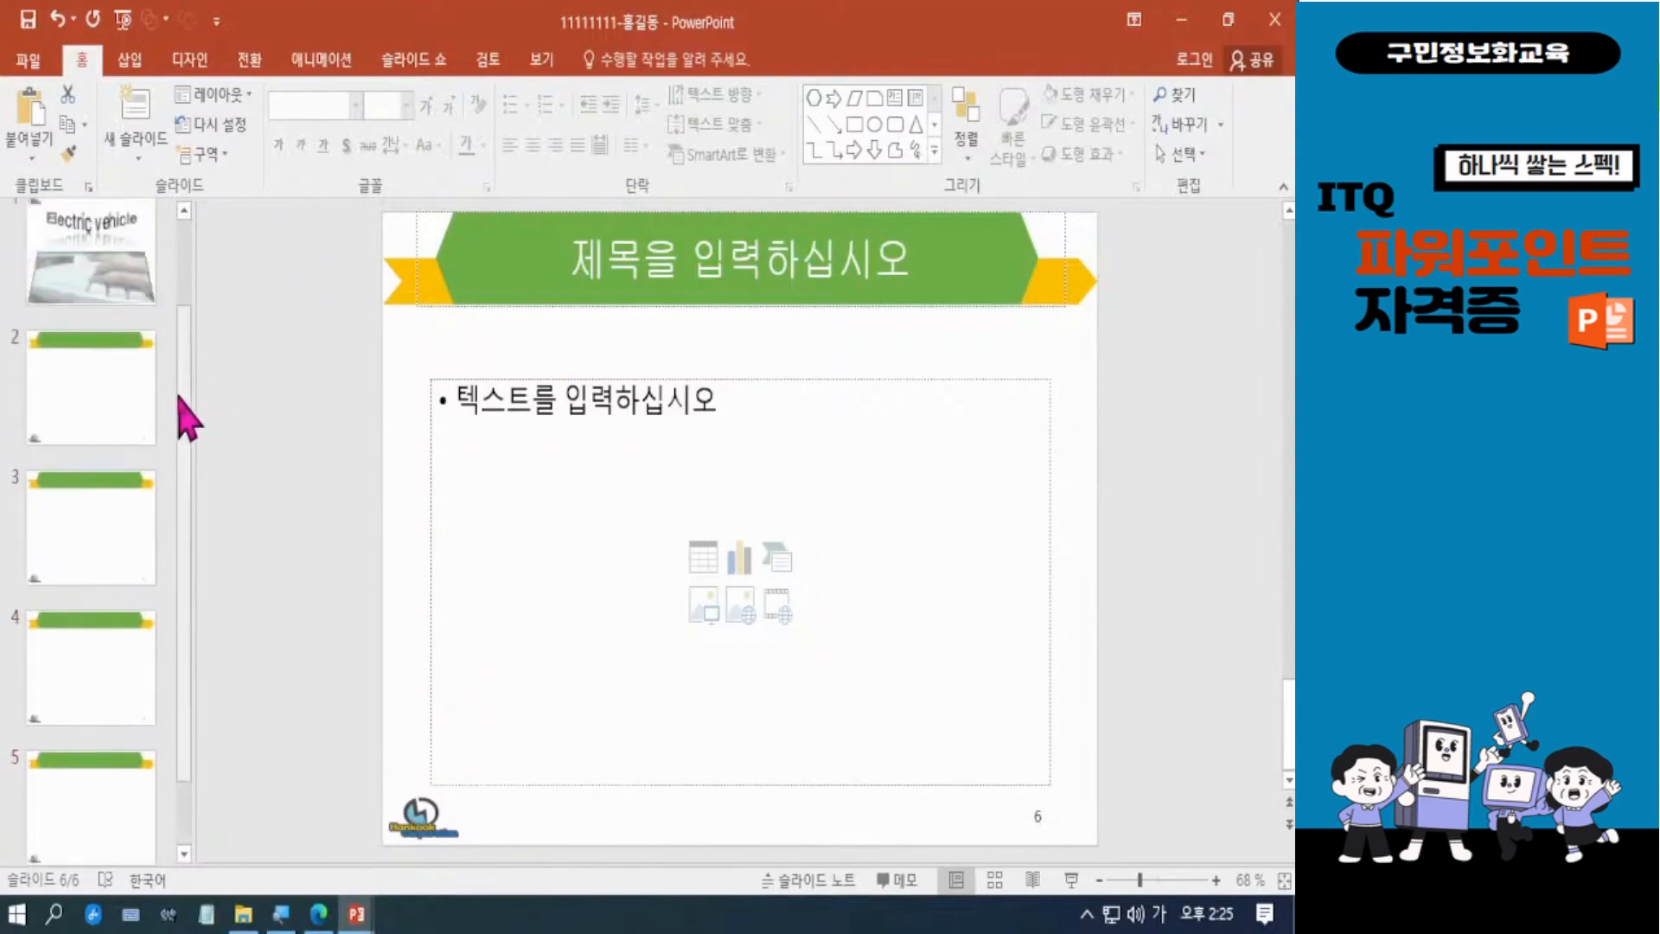
left_click(95, 446)
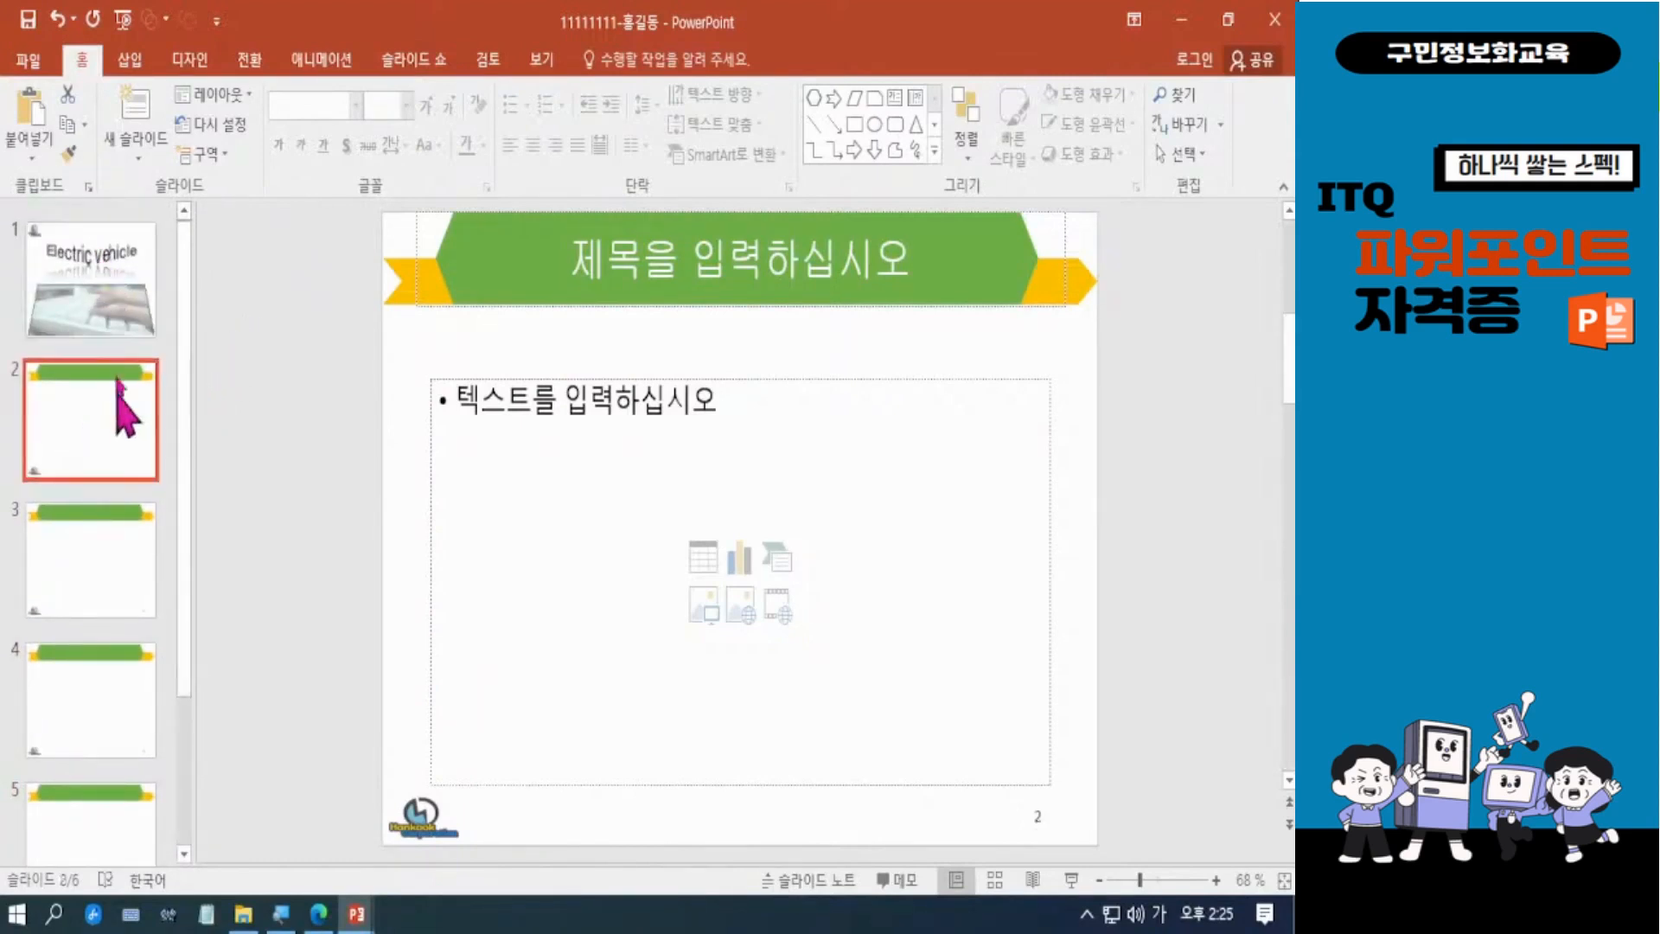
left_click(116, 289)
left_click(125, 439)
left_click(766, 265)
type("목차")
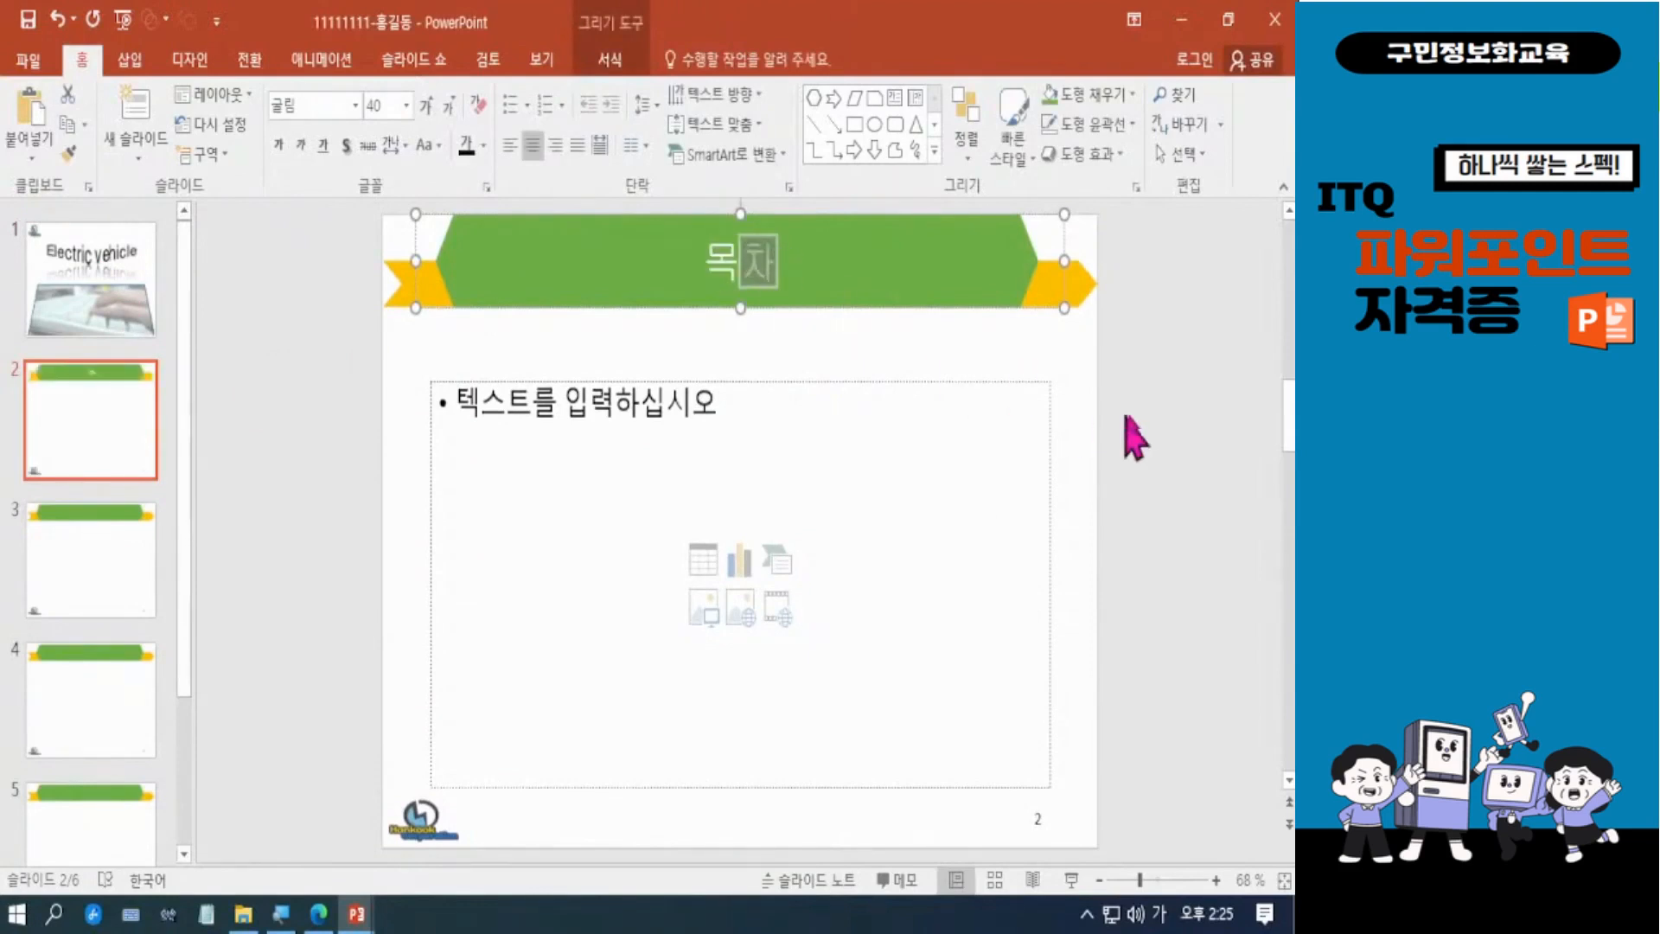
left_click(1167, 441)
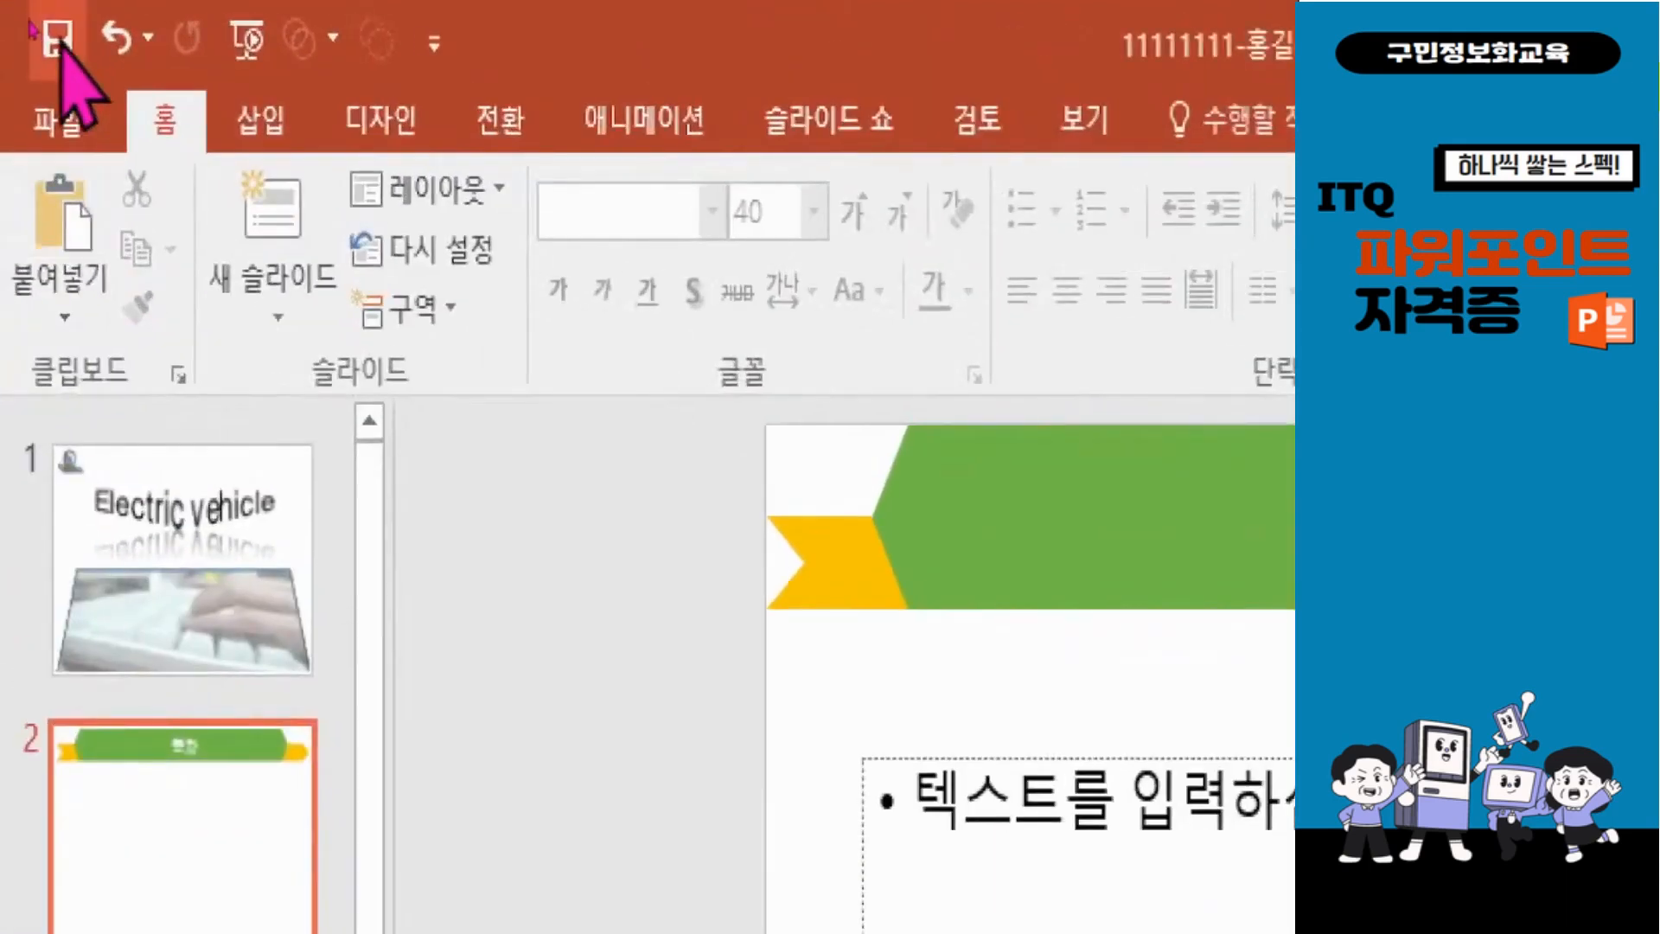
left_click(28, 18)
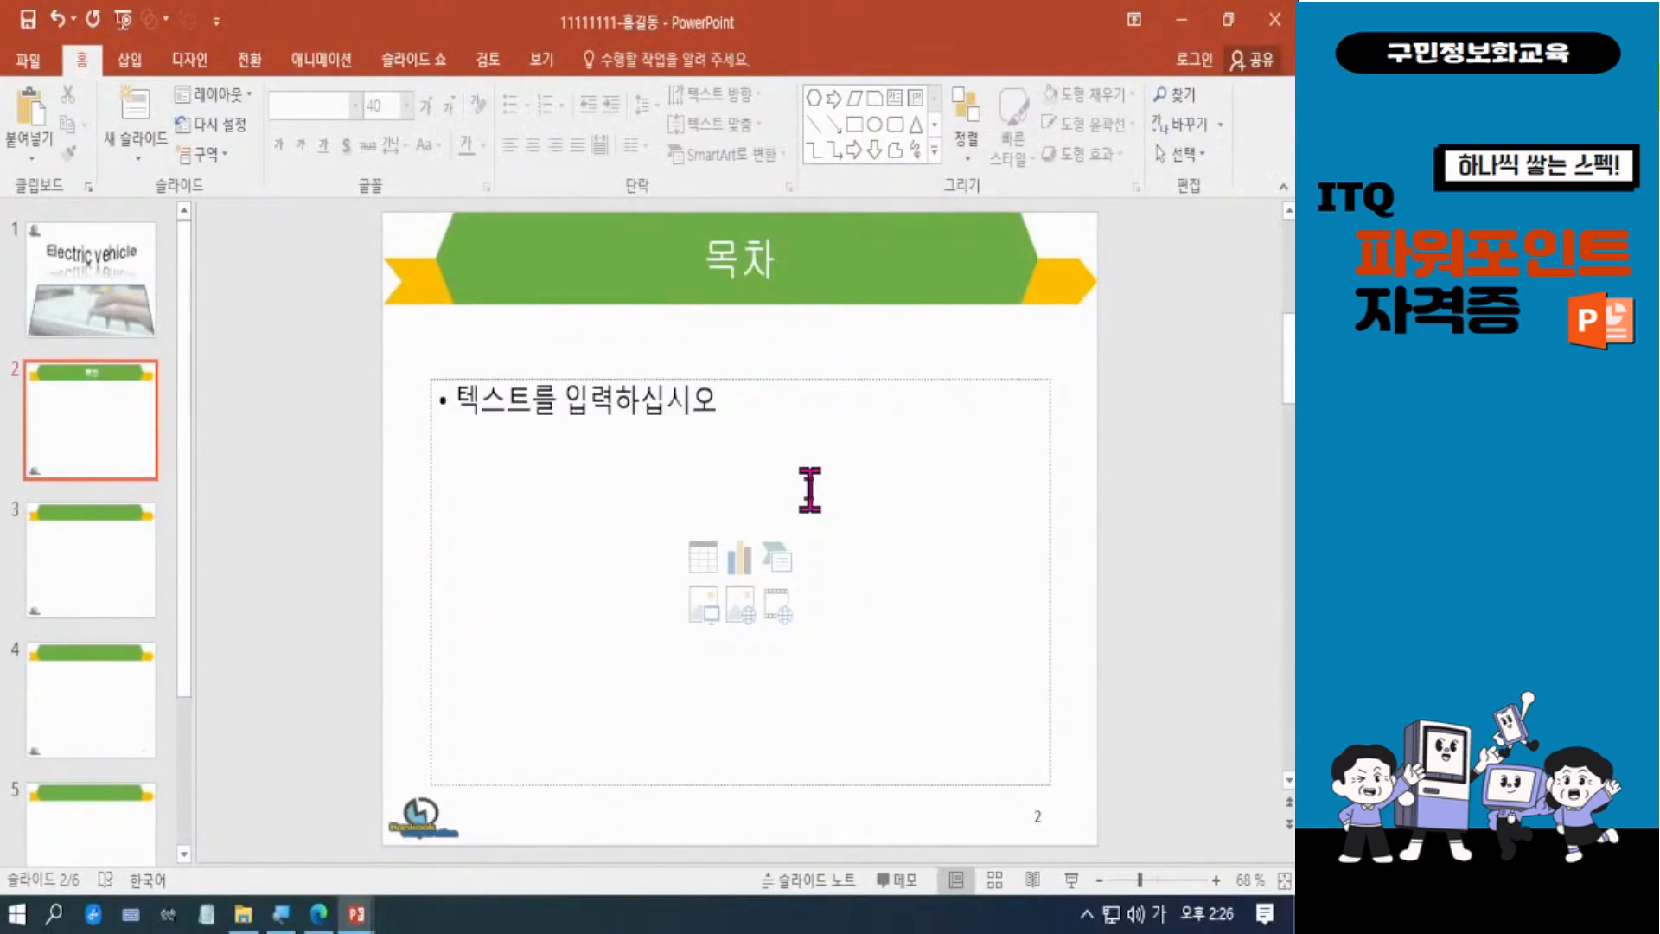
Check the contents slide's picture in the exam PDF, then insert the picture 그림4 into slide 2's content placeholder in PowerPoint.
left_click(319, 914)
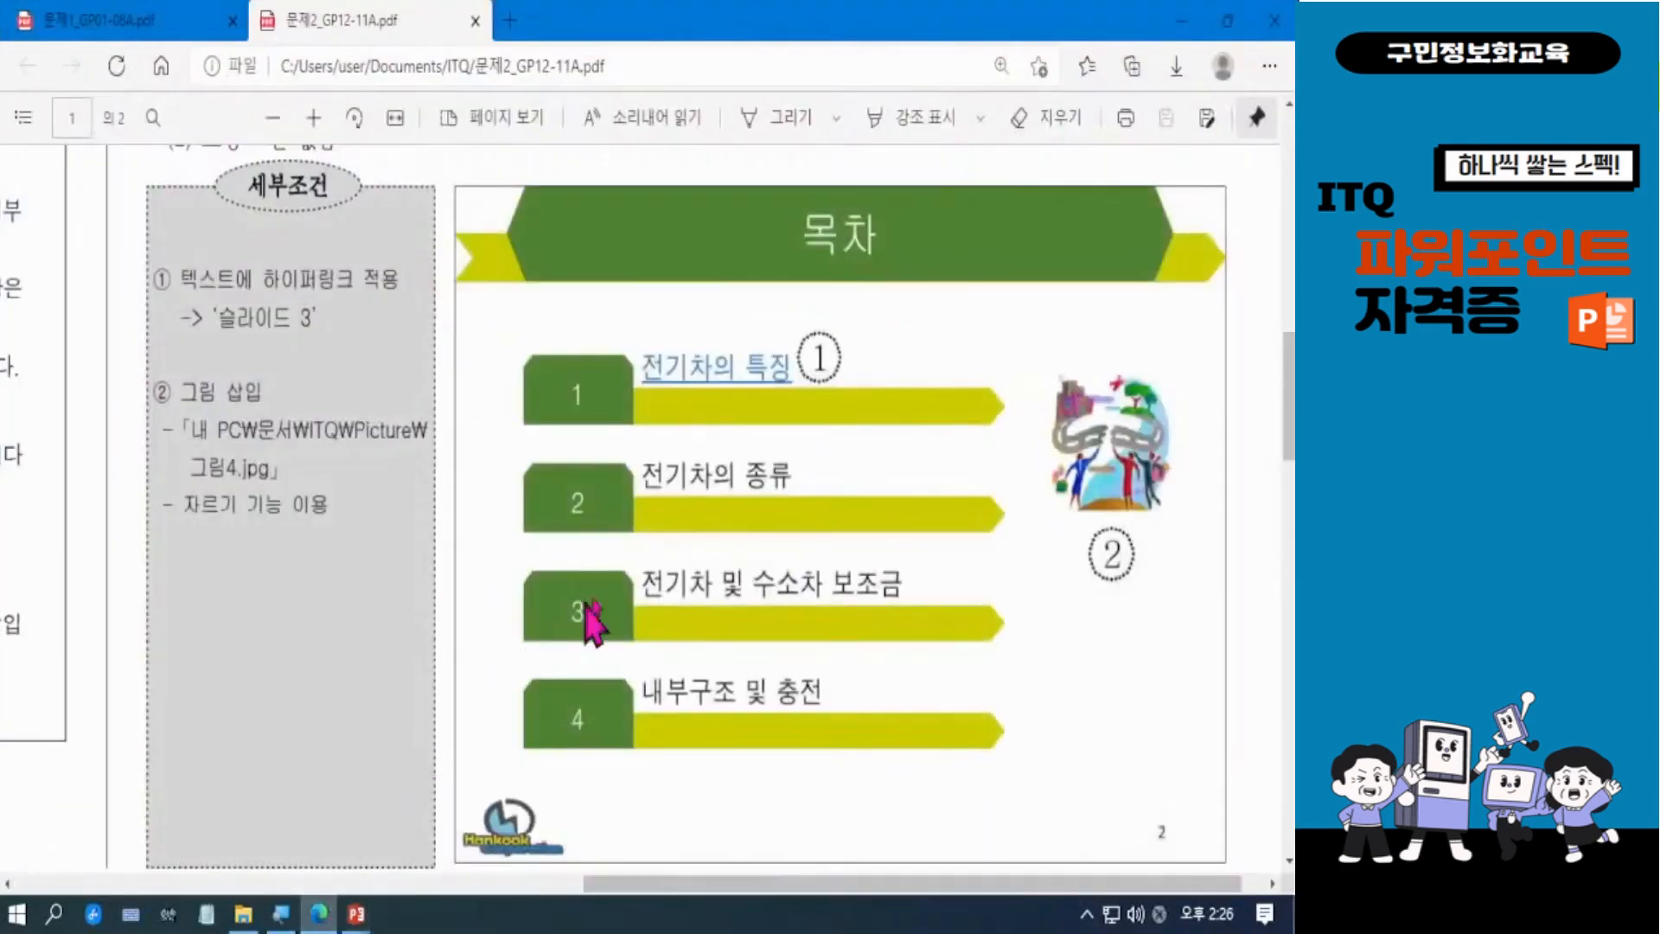
mouse_move(1034, 333)
left_mouse_down()
mouse_move(1092, 532)
mouse_move(1214, 614)
left_mouse_up()
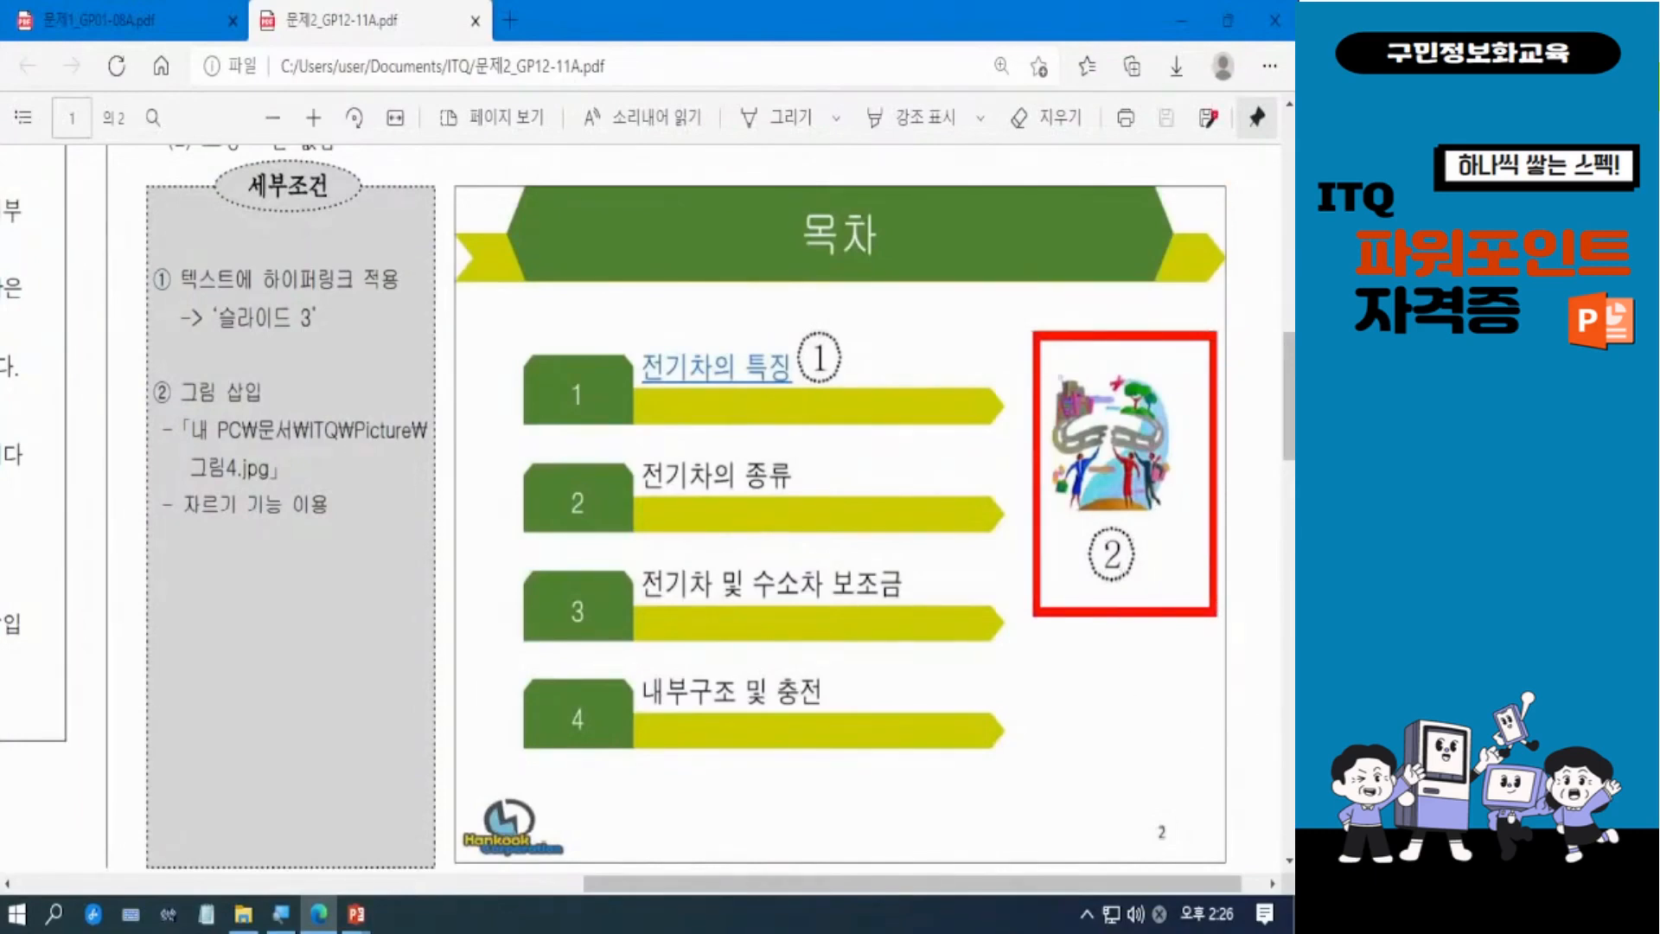
left_click(1180, 19)
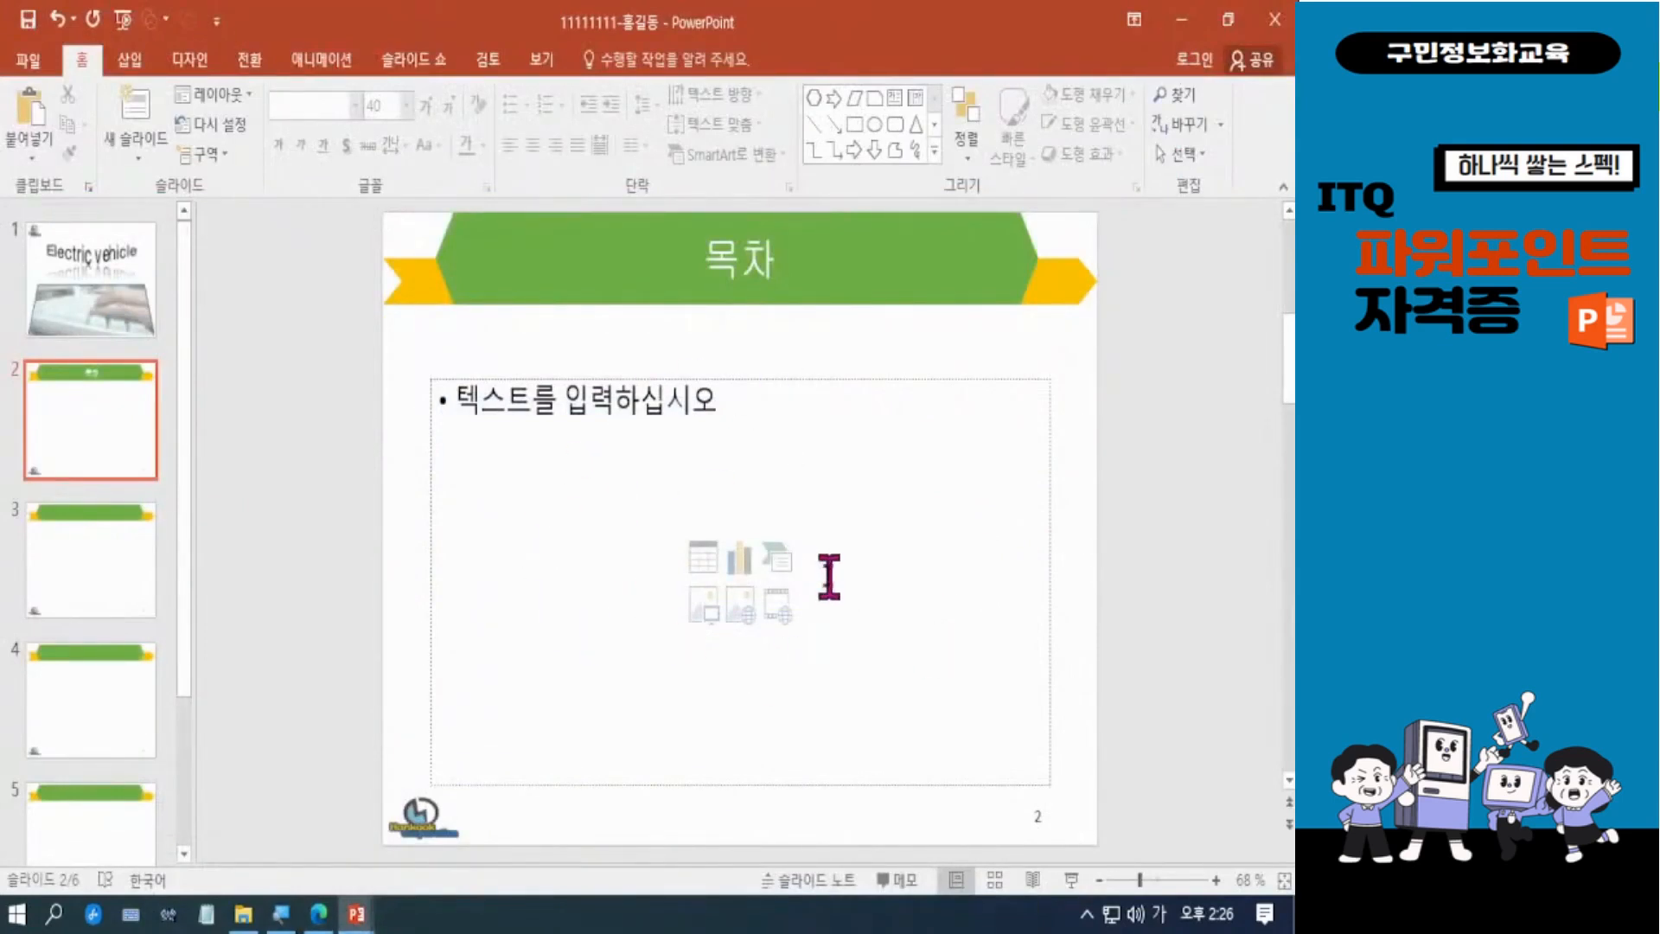
left_click(705, 611)
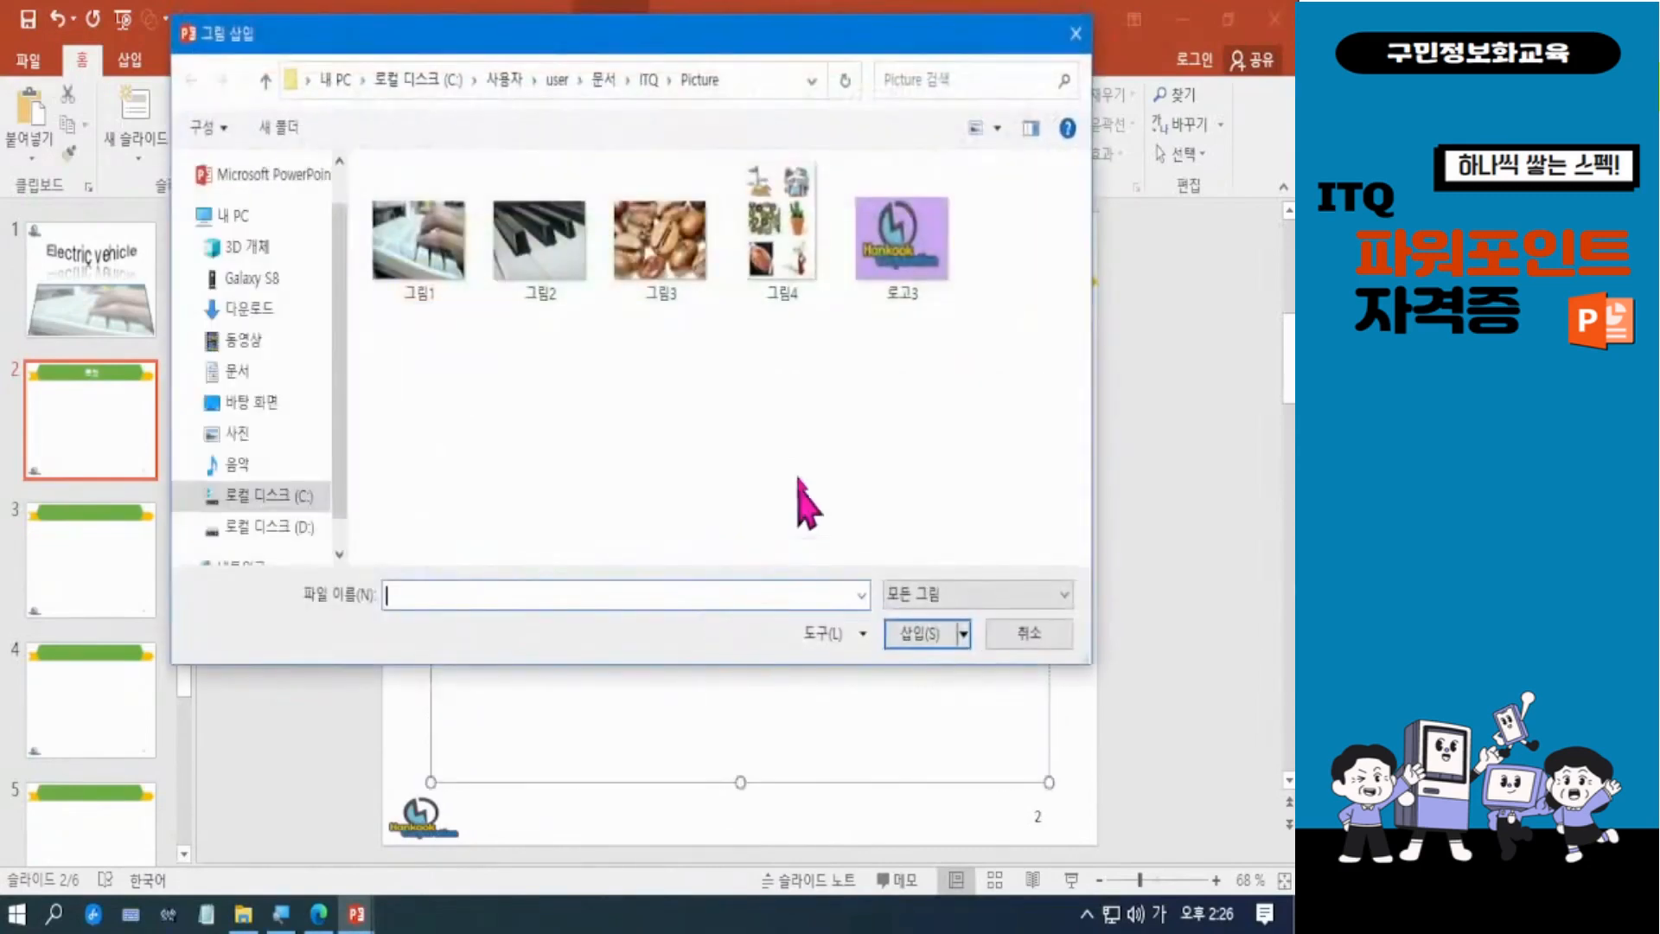
left_click(788, 253)
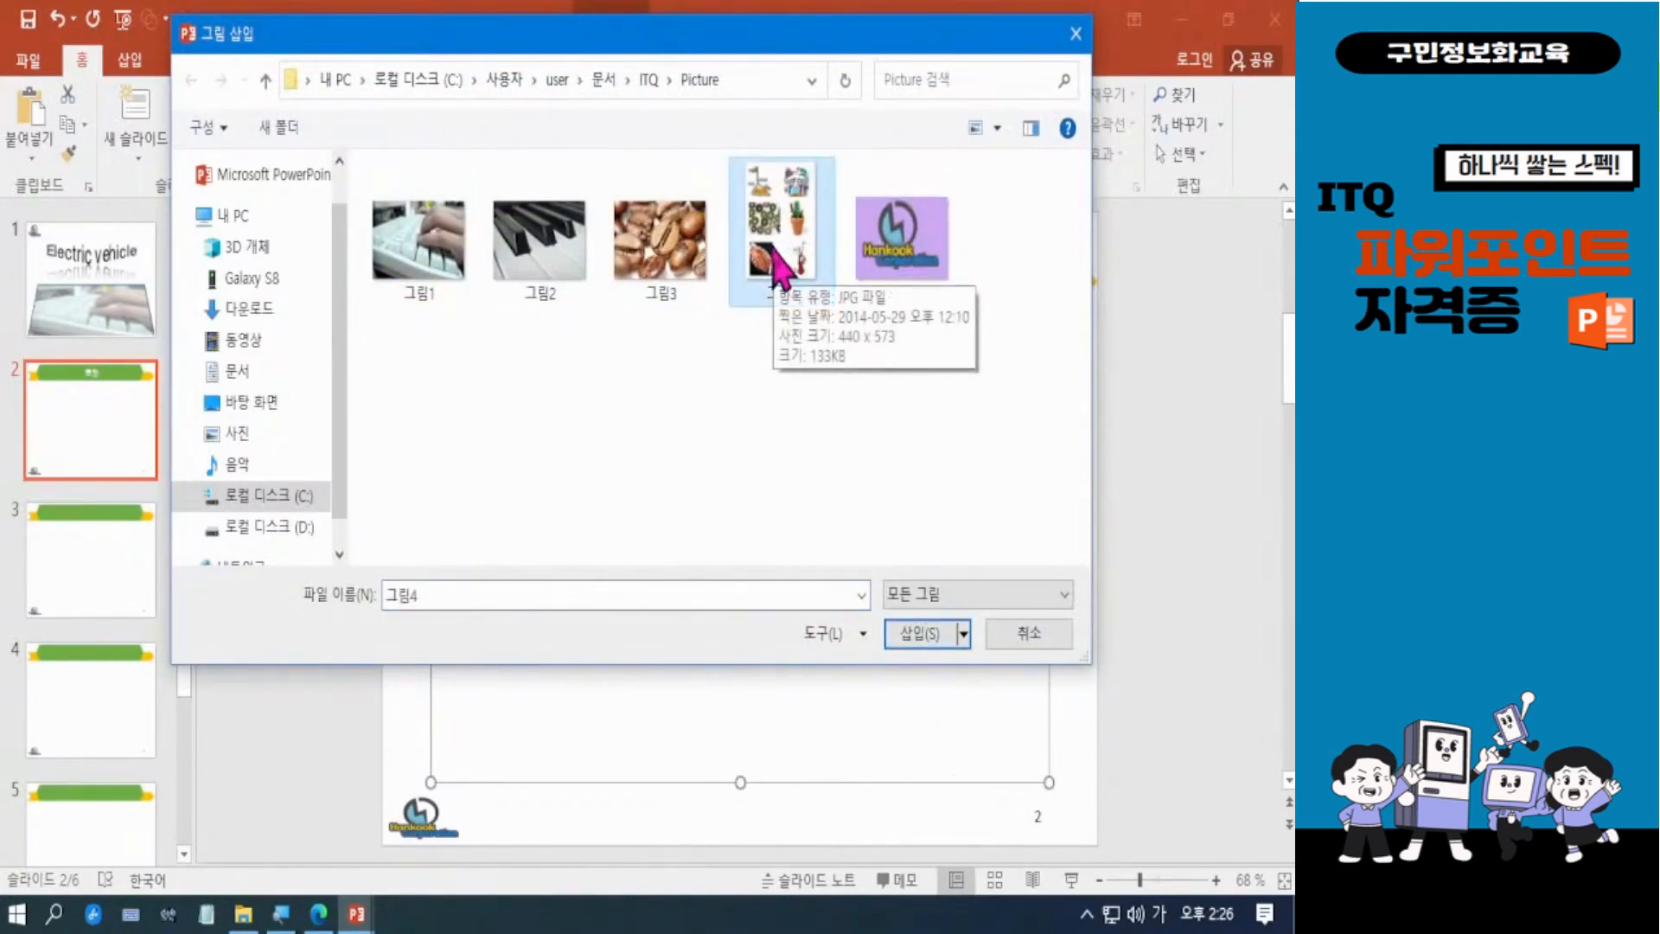
left_click(920, 634)
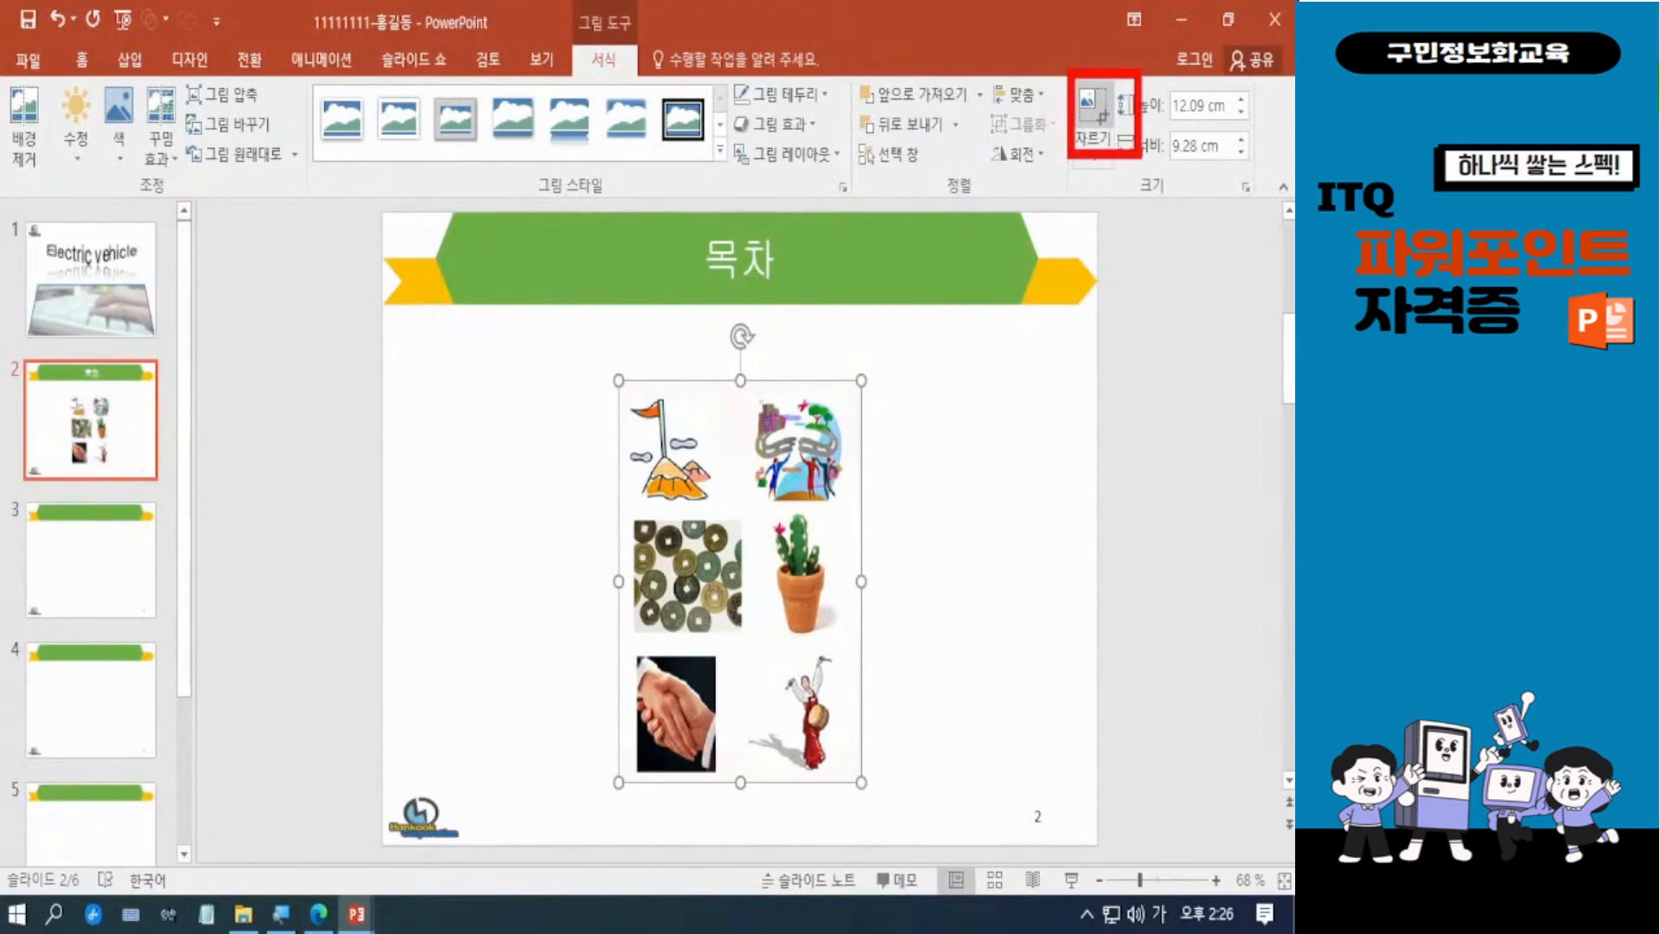
Crop the inserted picture to the globe illustration in its upper-right corner, about 3.71 cm high and 3.91 cm wide.
left_click(1098, 104)
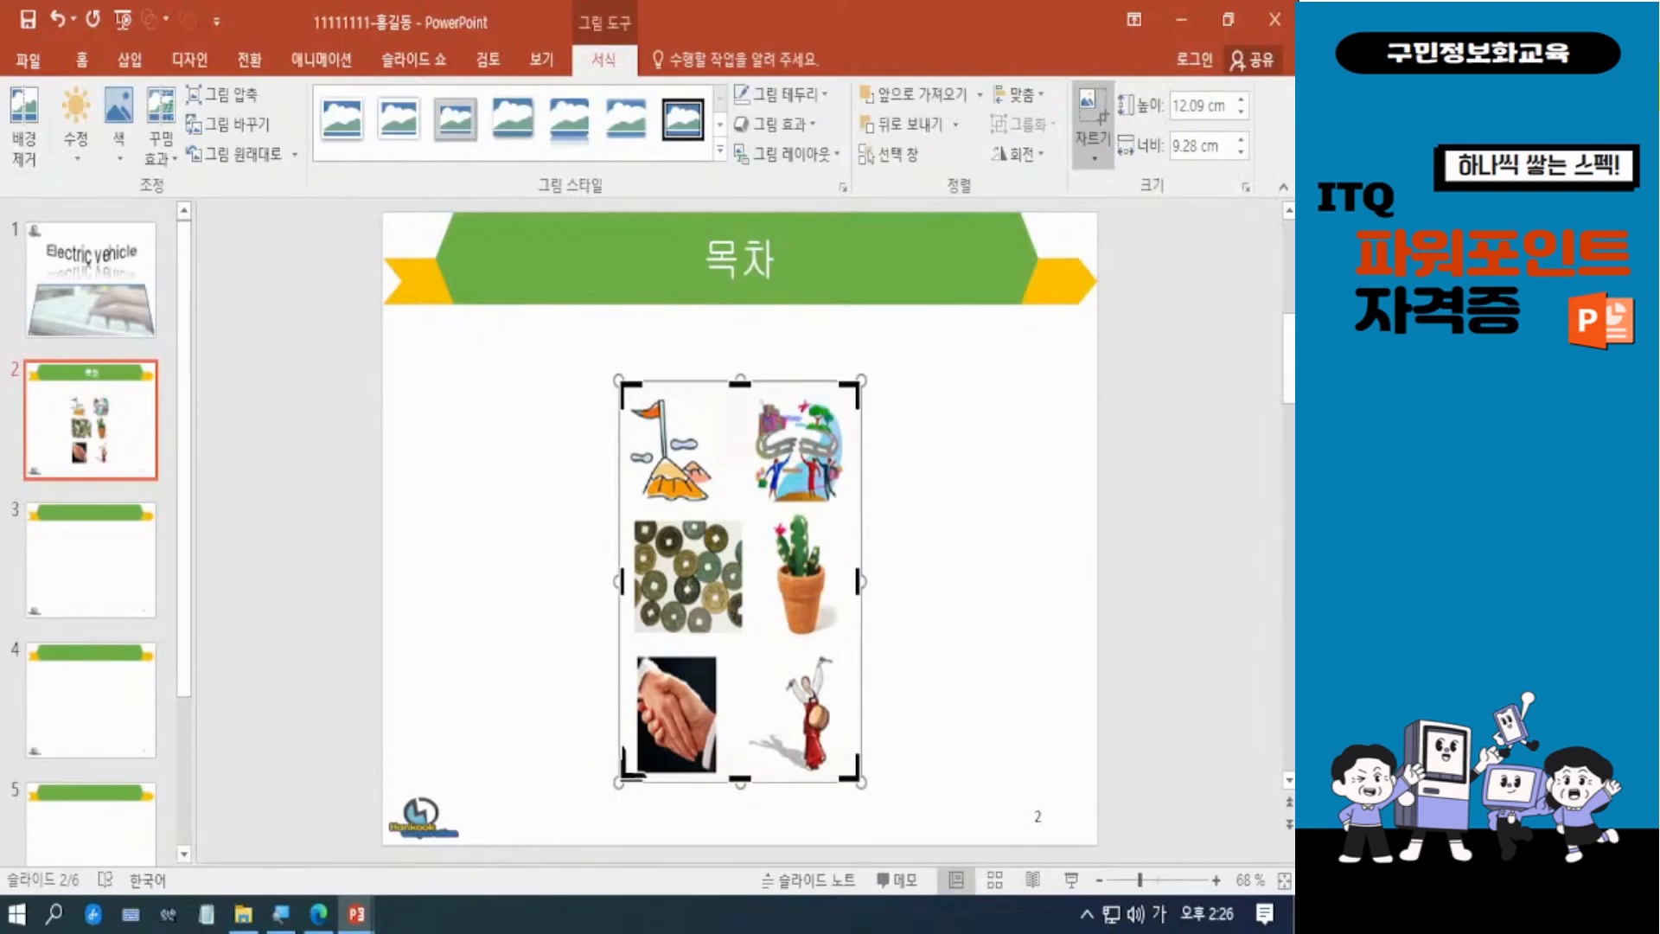
left_click_drag(623, 778, 749, 511)
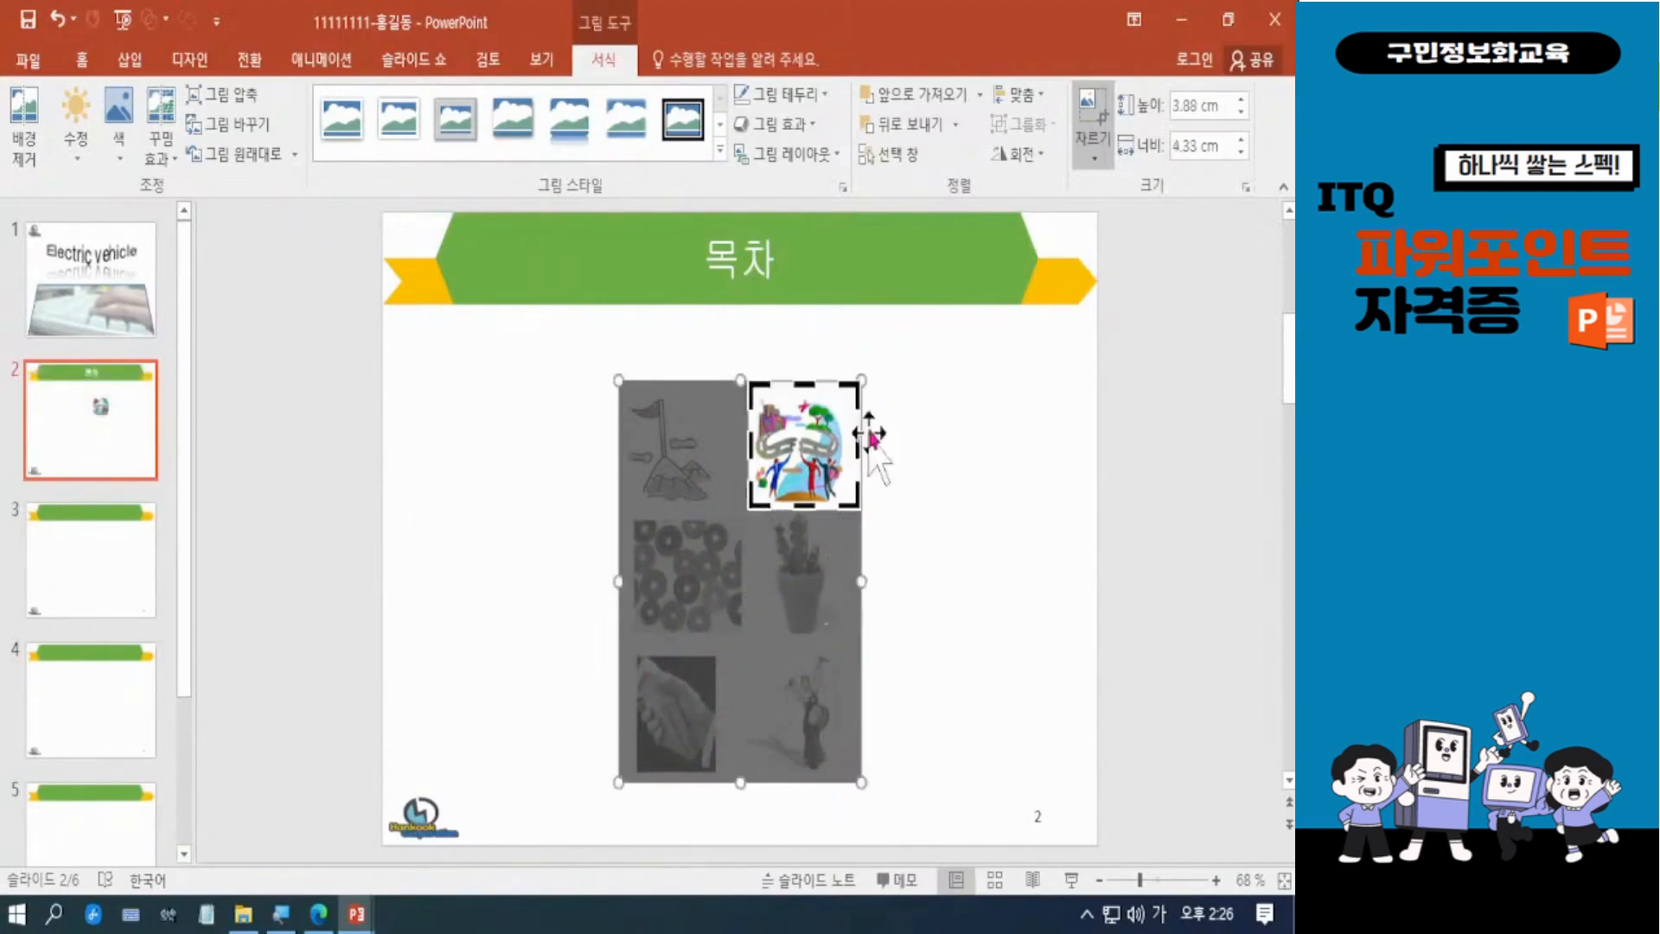
left_click(856, 379)
left_click_drag(851, 387, 849, 382)
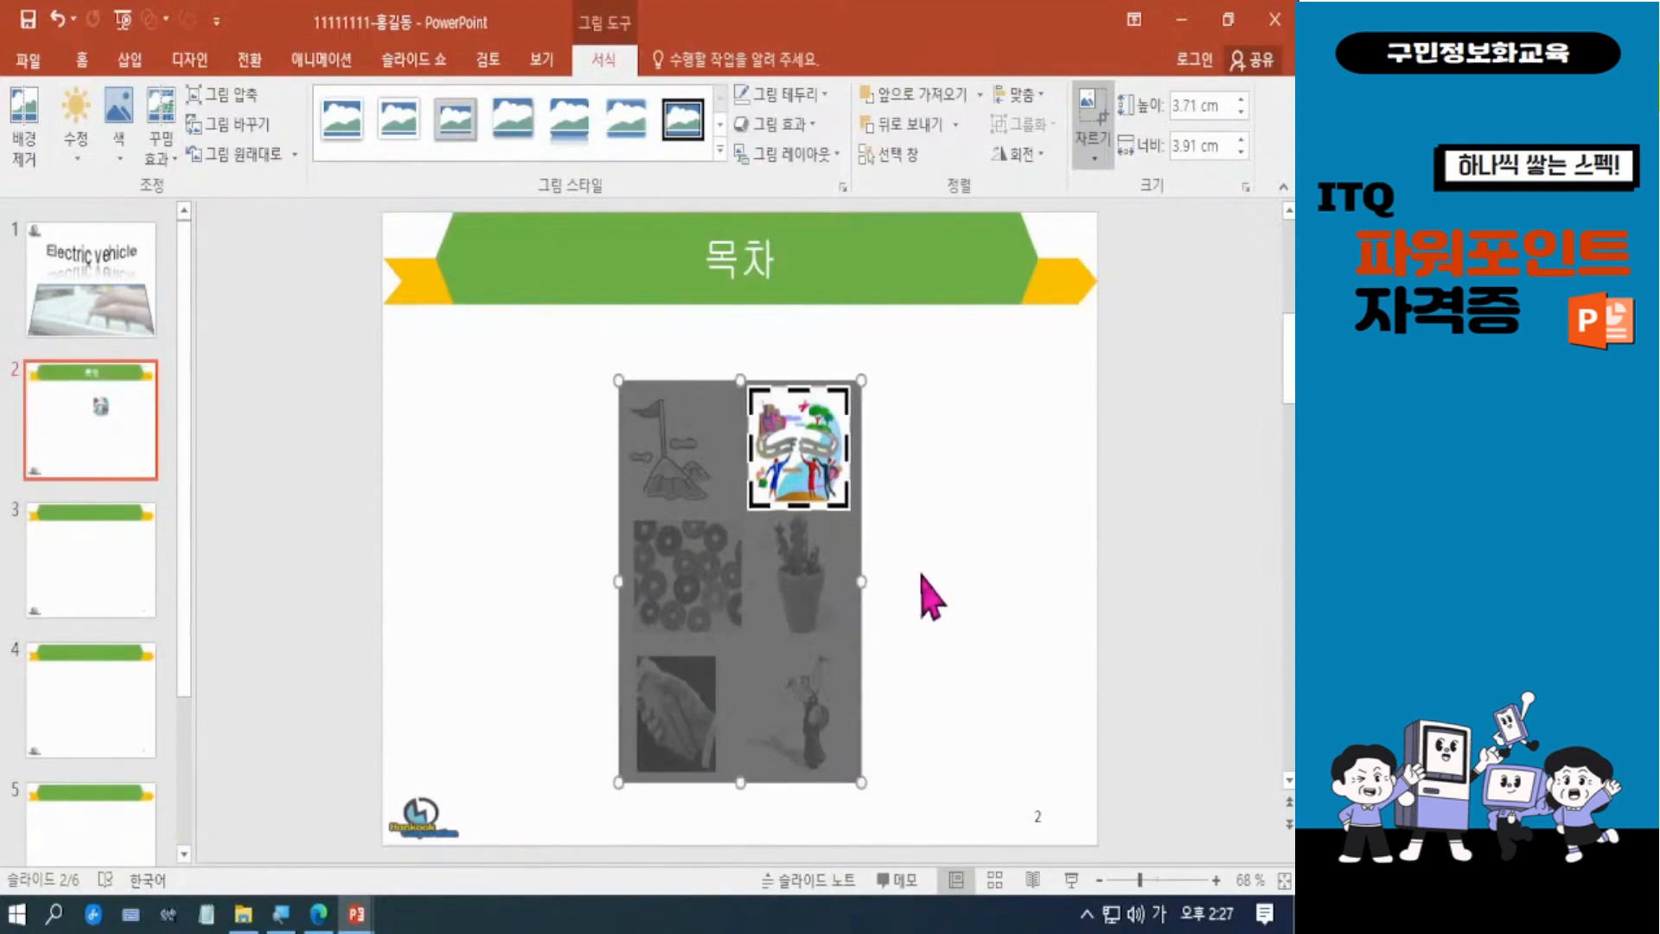
left_click(984, 532)
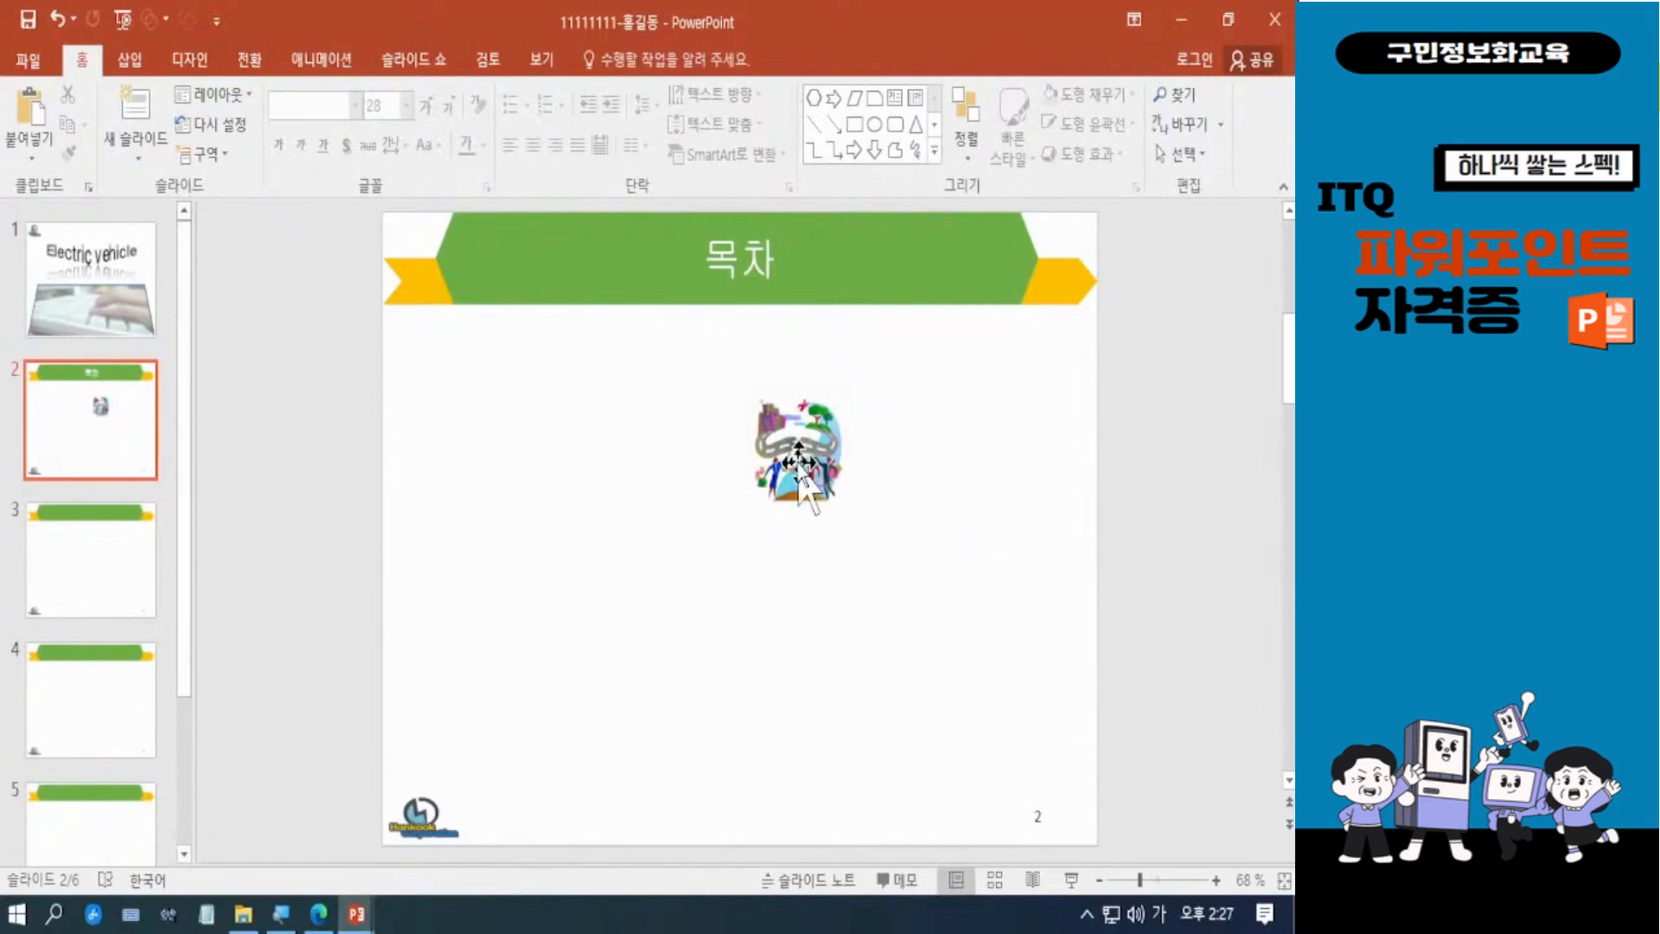
Enlarge the cropped picture to about 4.3 by 4.53 cm and place it near slide 2's right edge, below the title banner.
left_click(836, 512)
left_click_drag(851, 512, 867, 529)
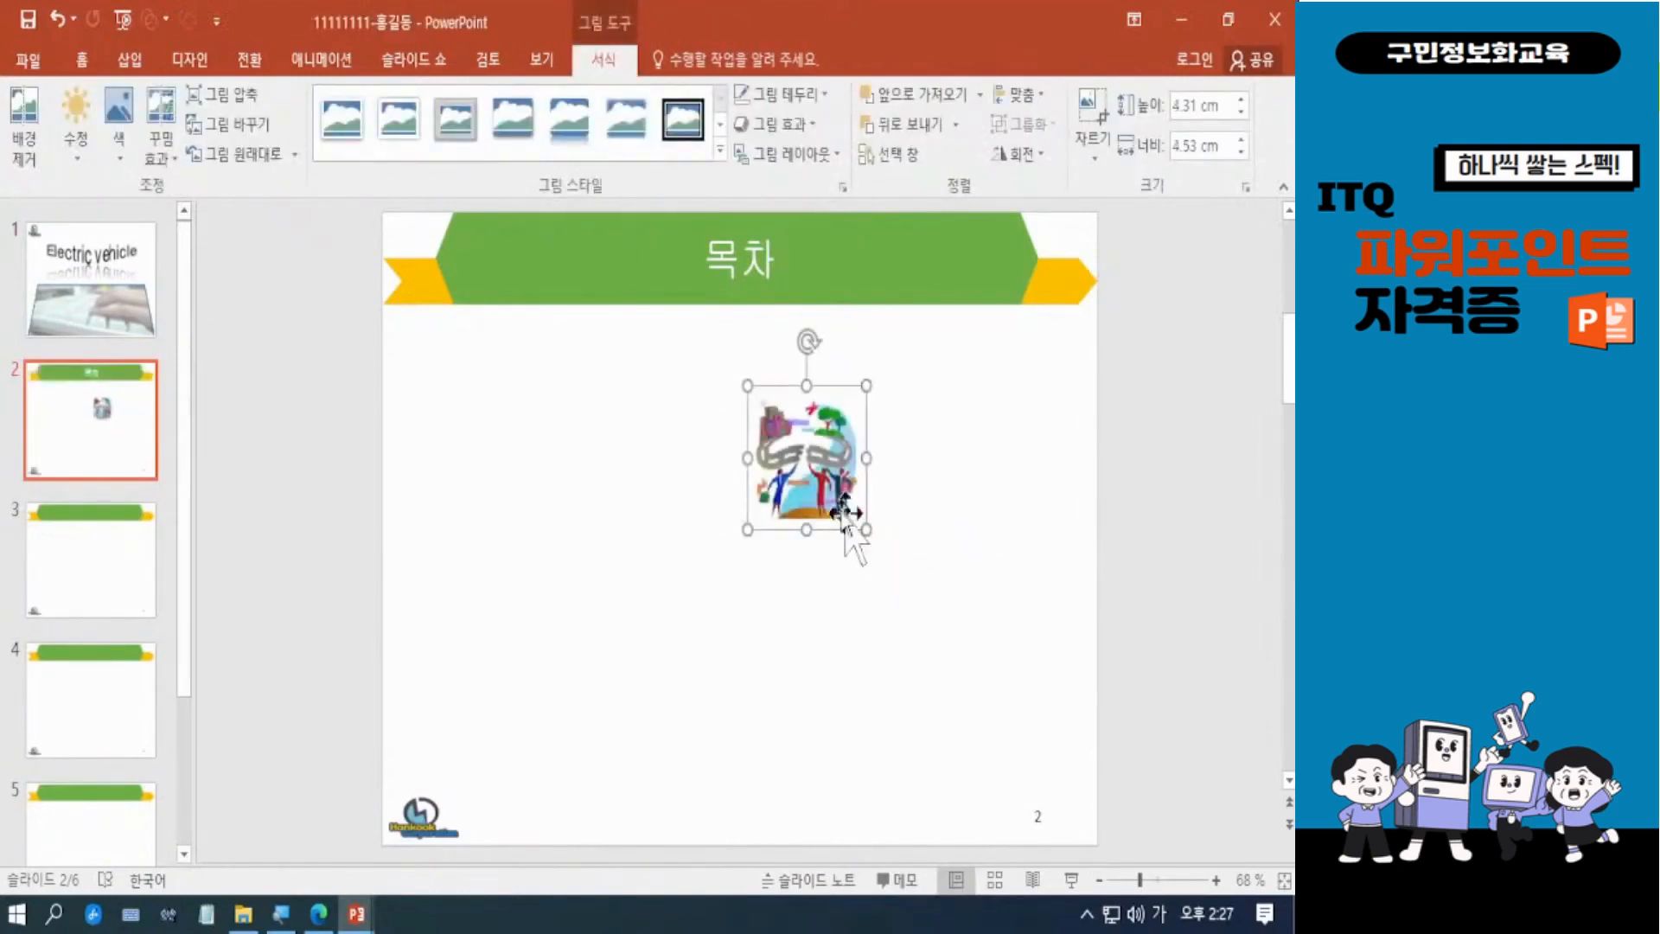
left_click_drag(809, 447, 993, 446)
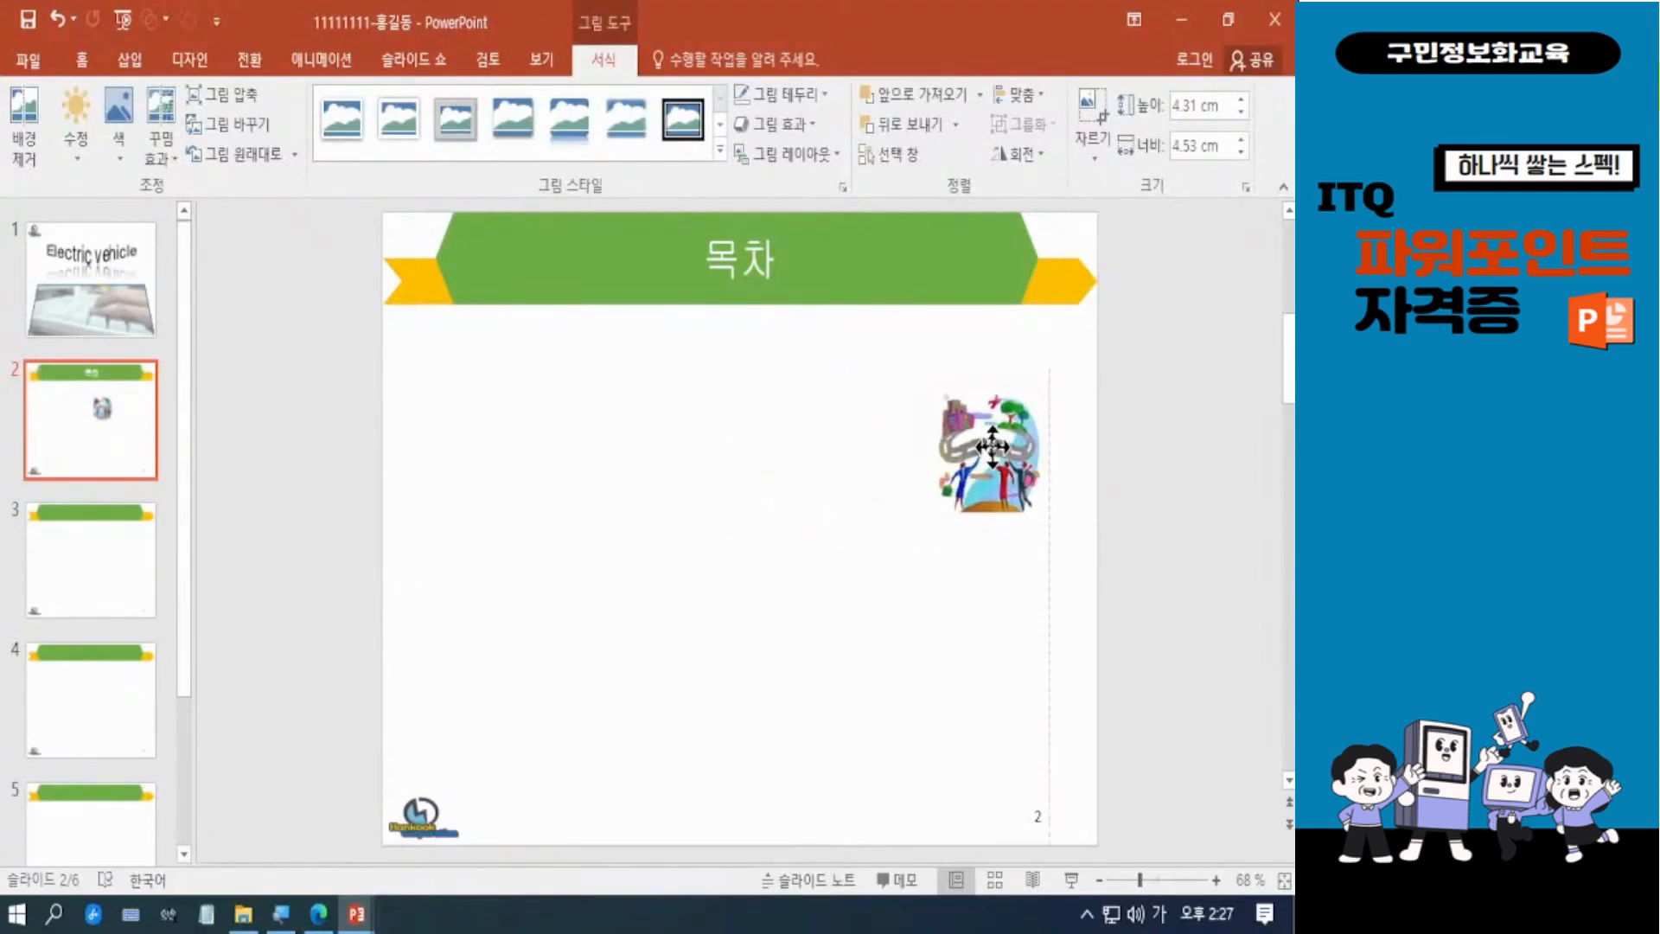
left_click_drag(993, 445, 992, 452)
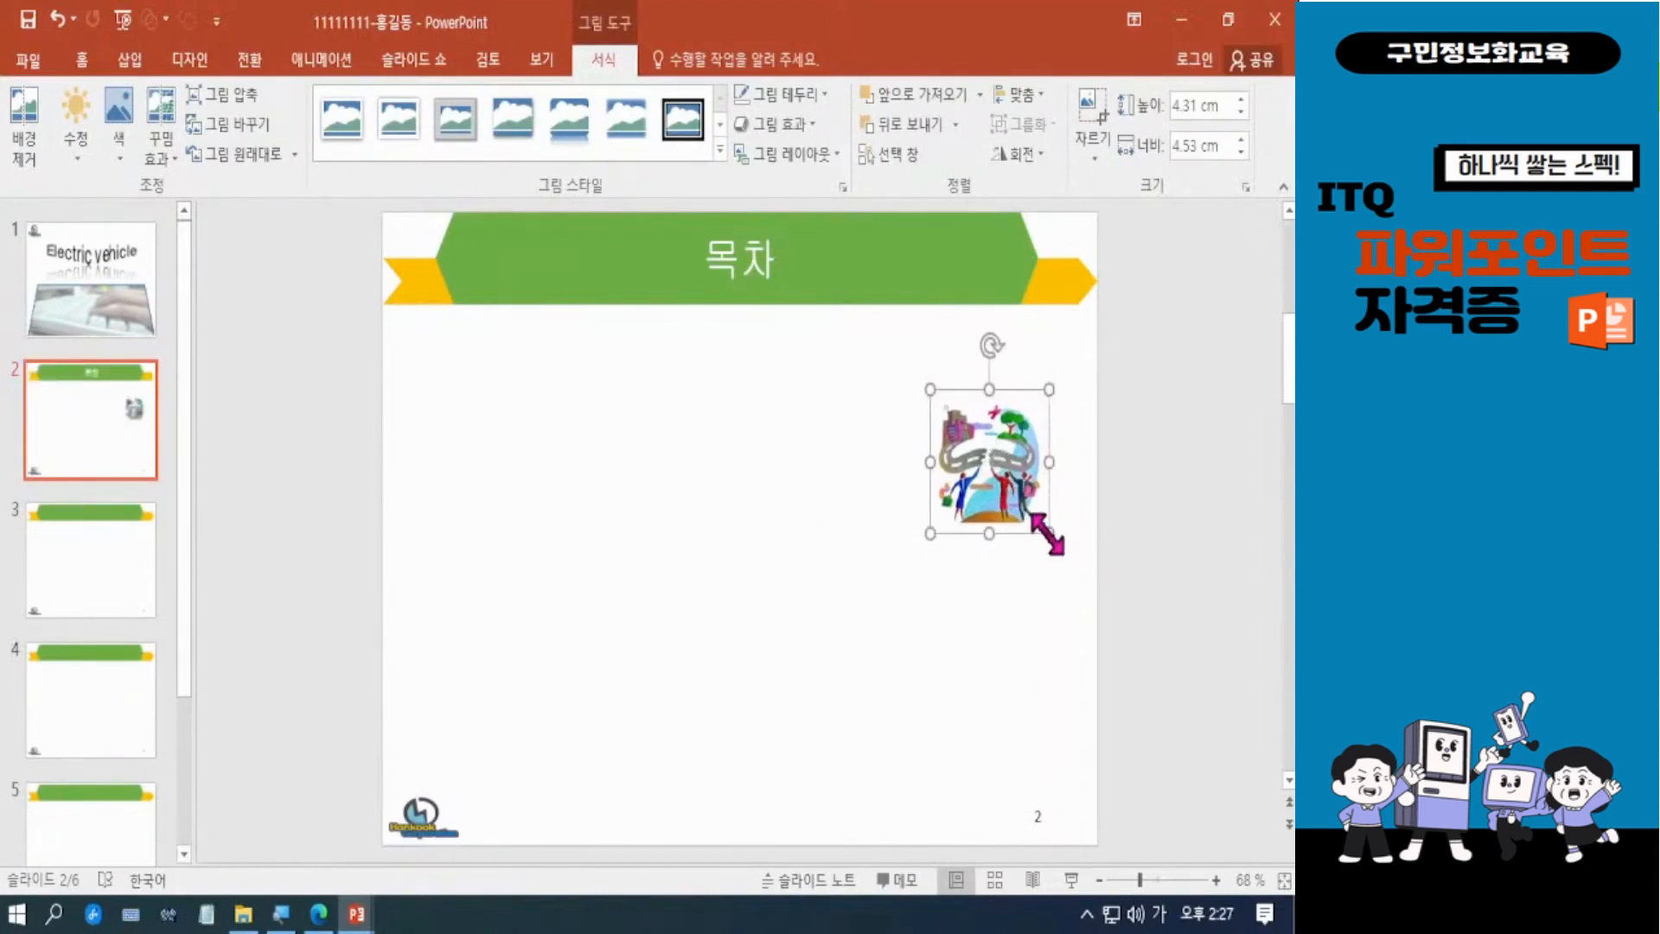
left_click_drag(1047, 533, 1047, 533)
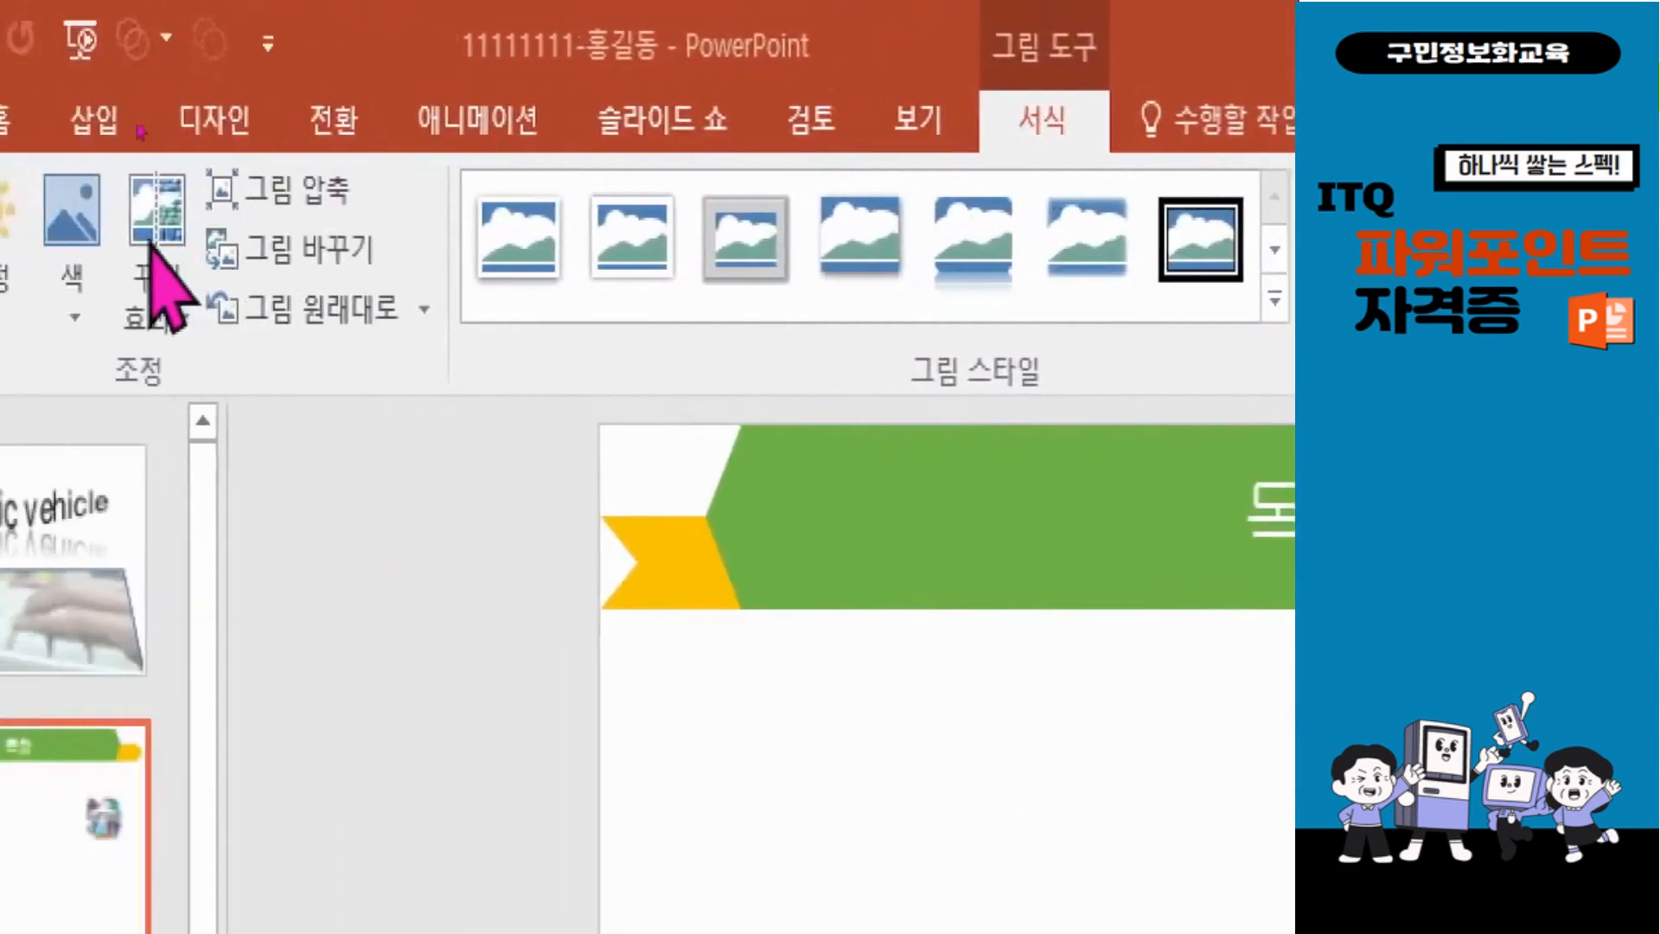
Make the picture's white background transparent with Set Transparent Color and save the presentation.
left_click(70, 251)
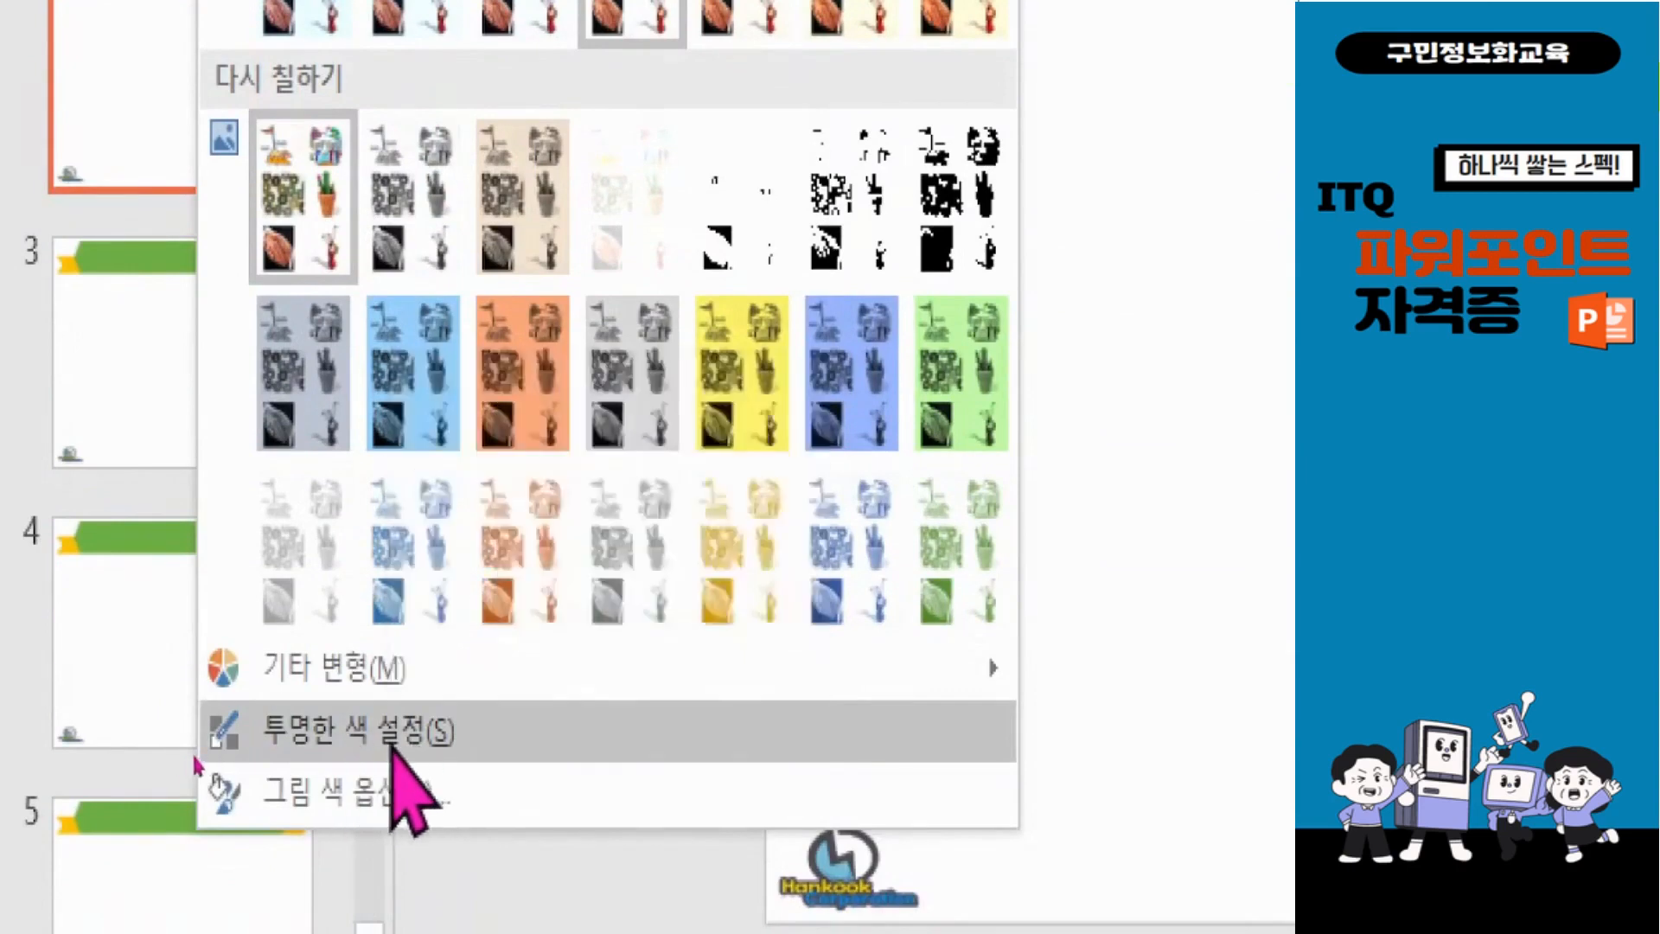
left_click(393, 745)
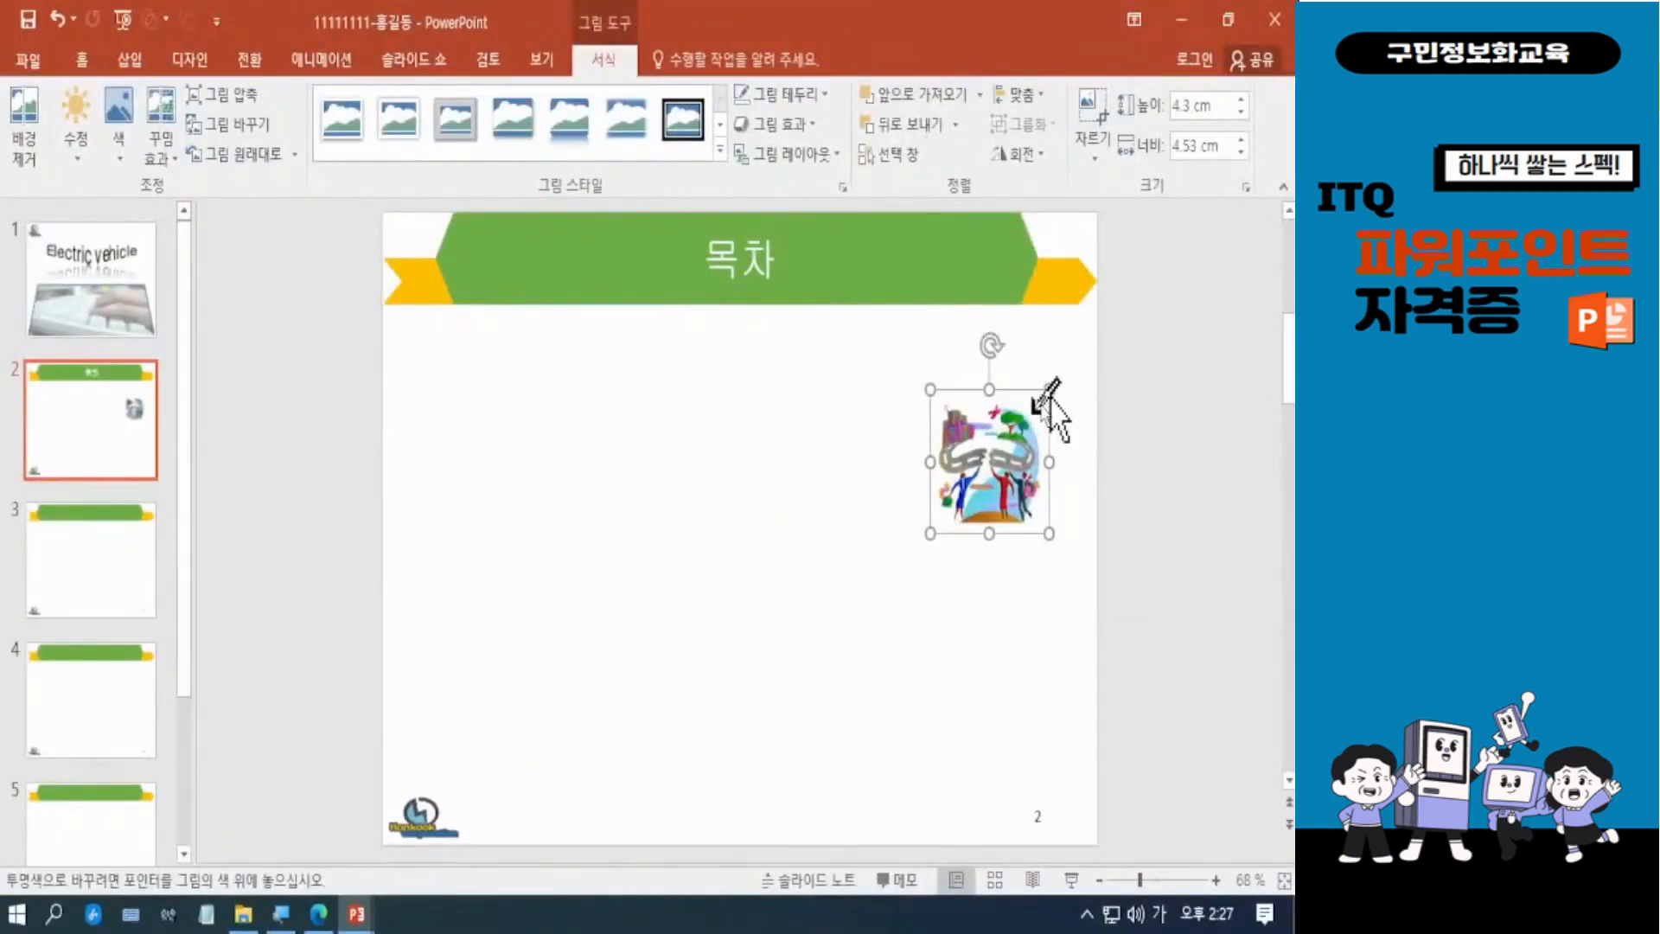
left_click(1035, 404)
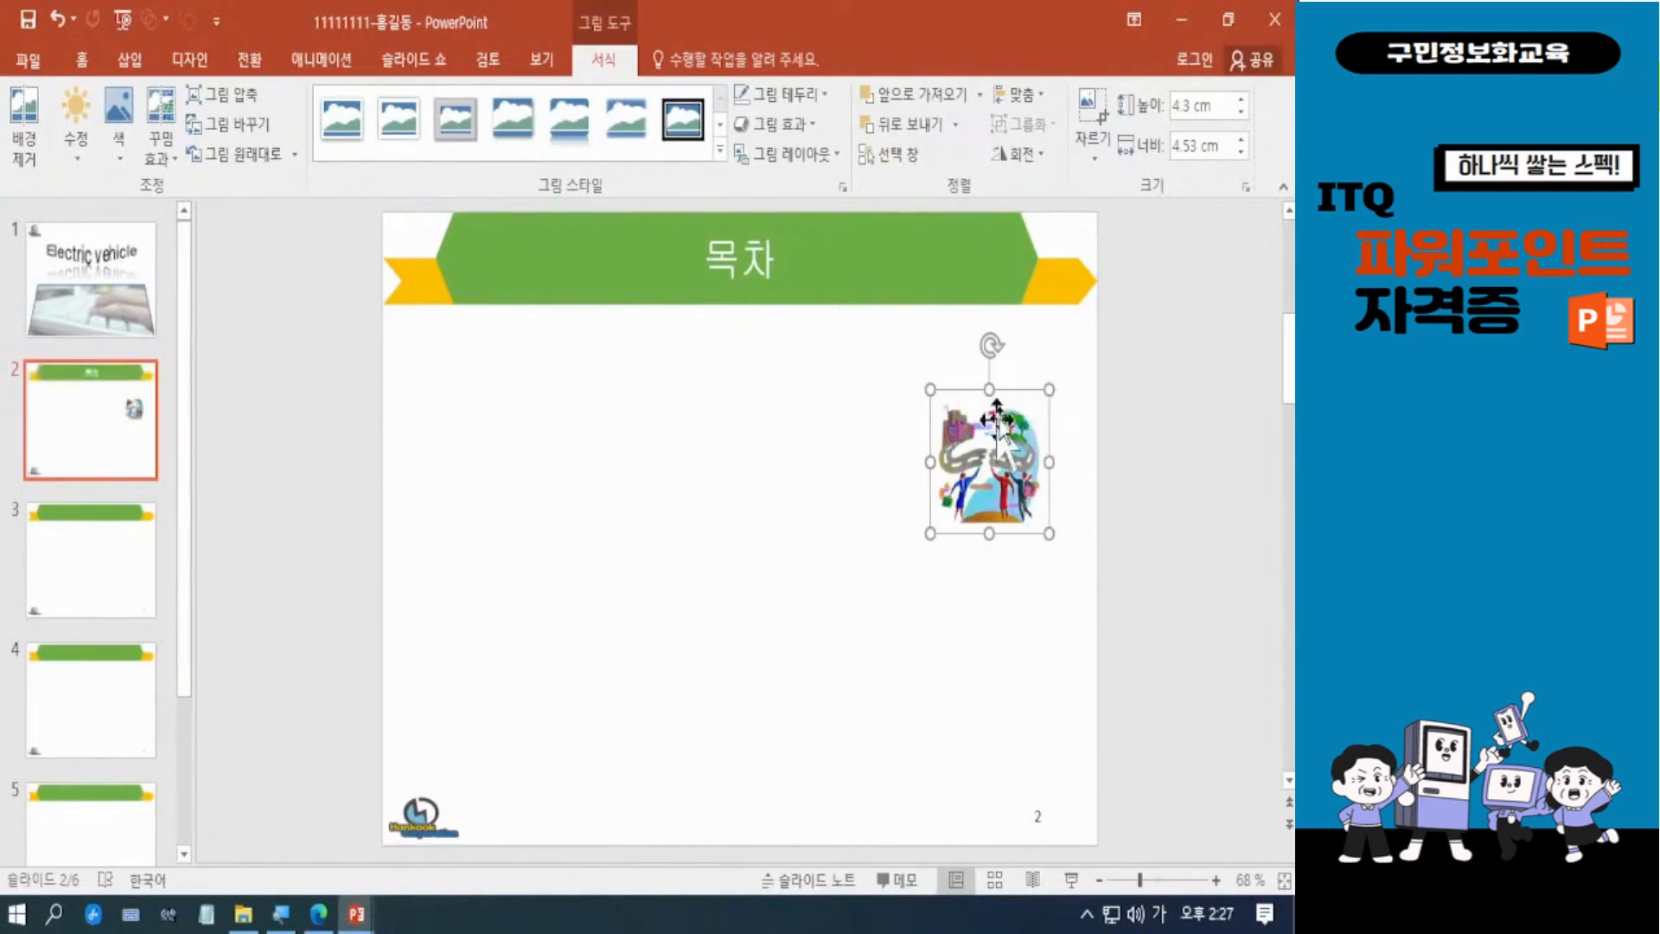
left_click(985, 605)
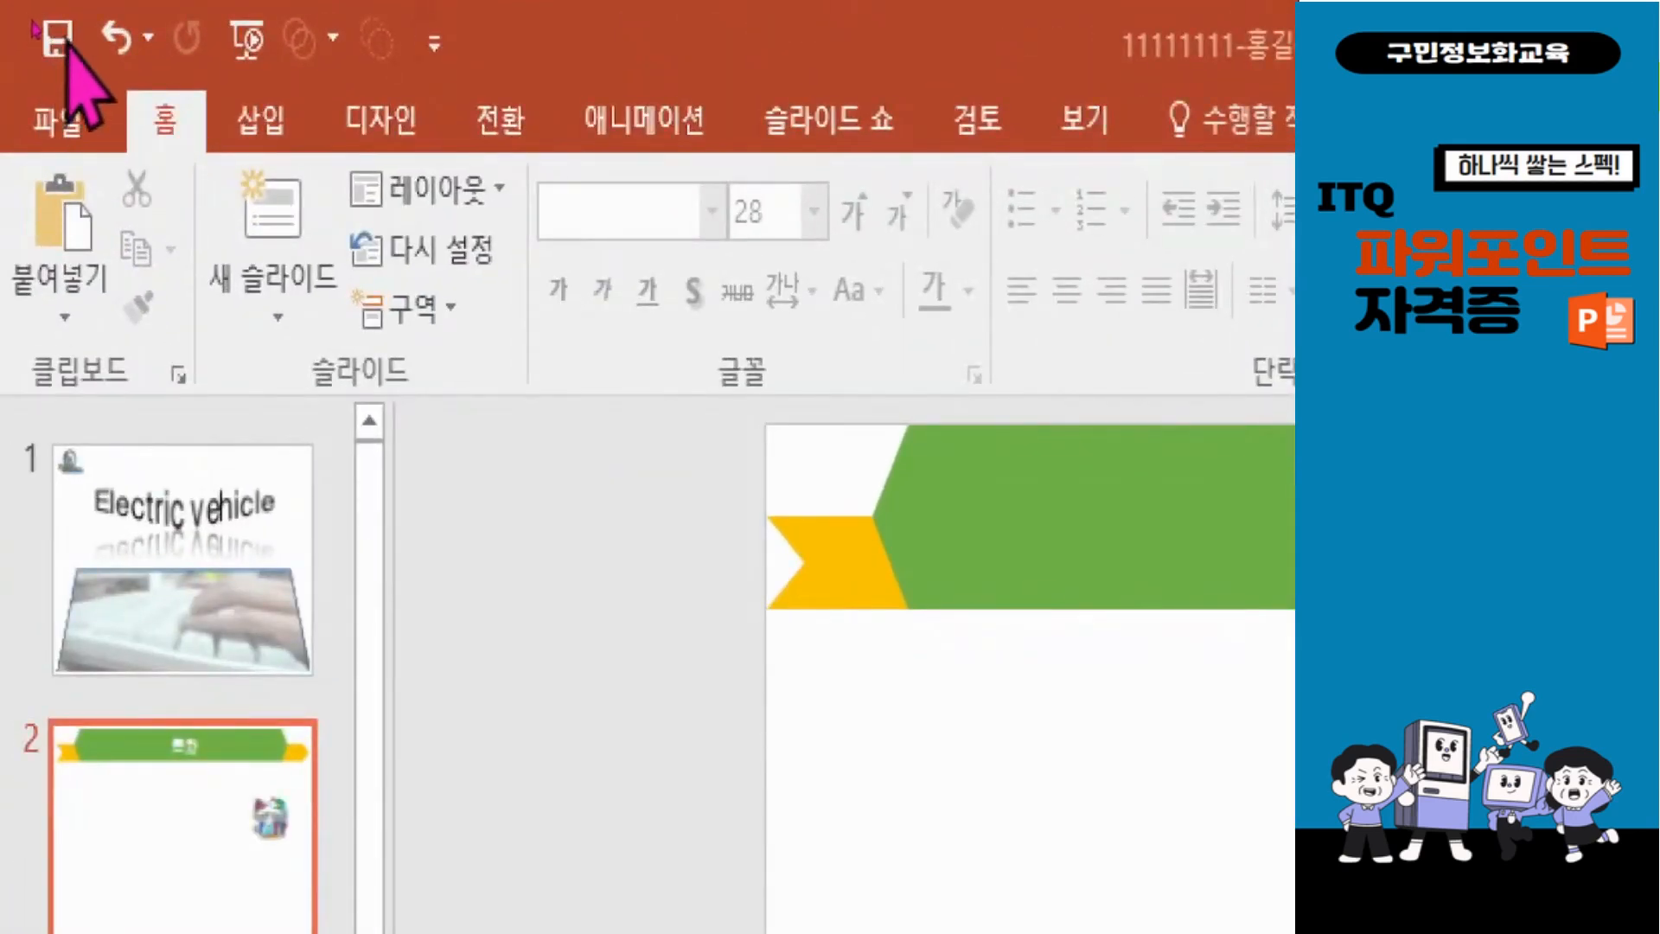
left_click(32, 28)
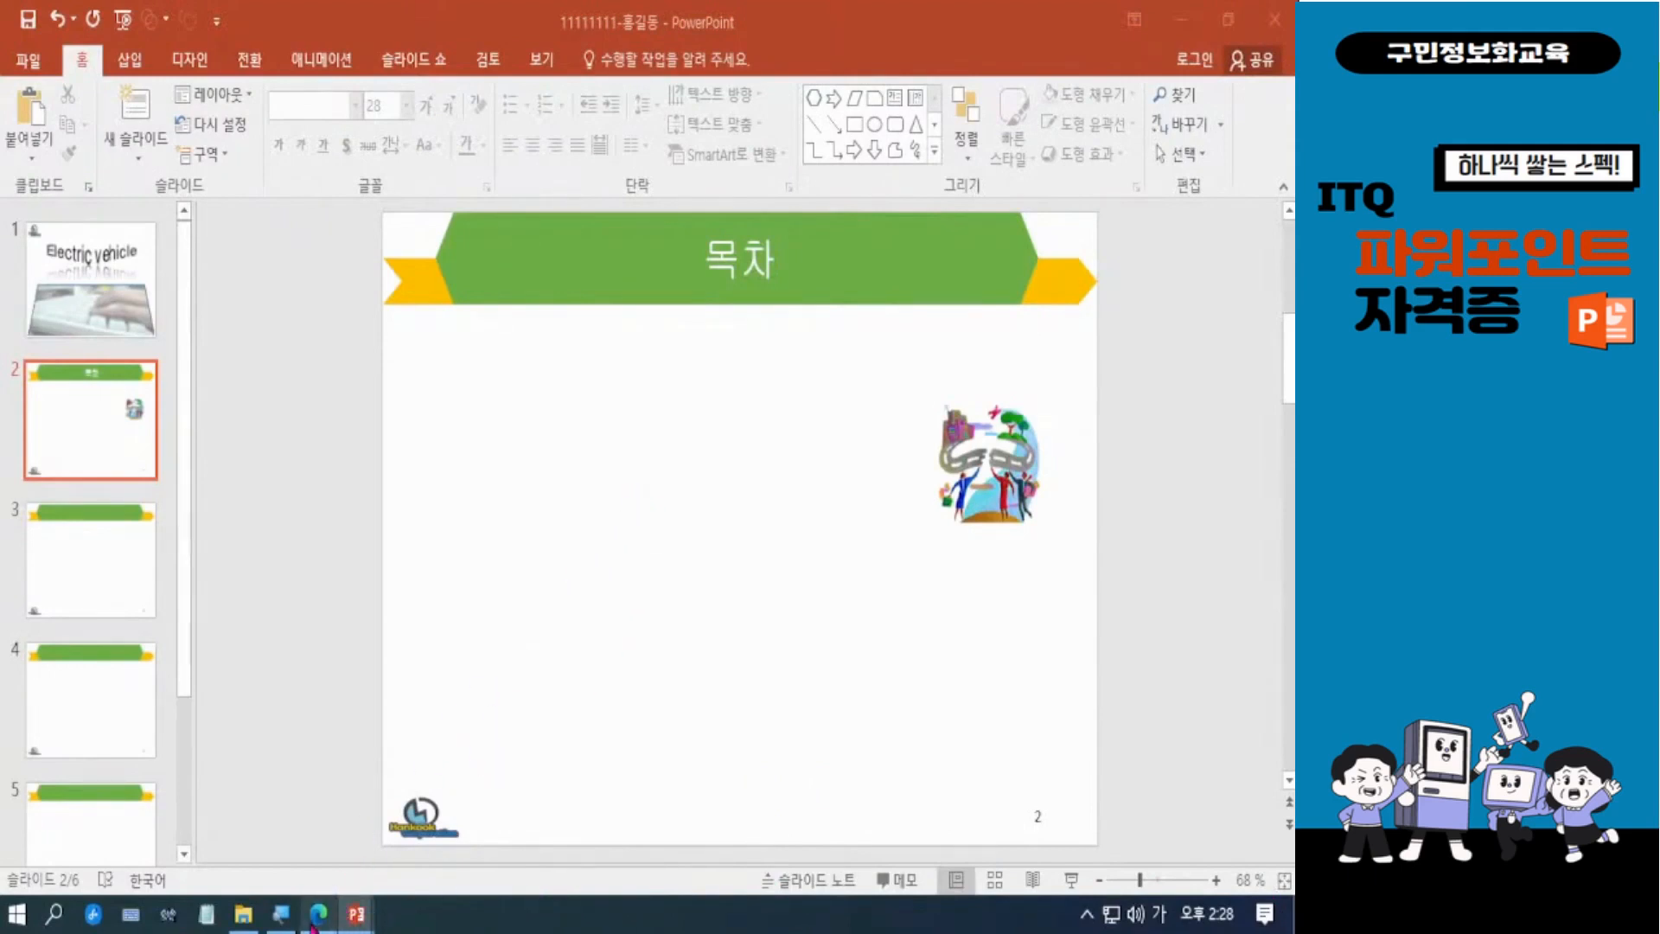
Review the exam PDF's slide 2 requirements for the contents shapes, font, size, outline and hyperlink, then return to PowerPoint.
mouse_move(318, 917)
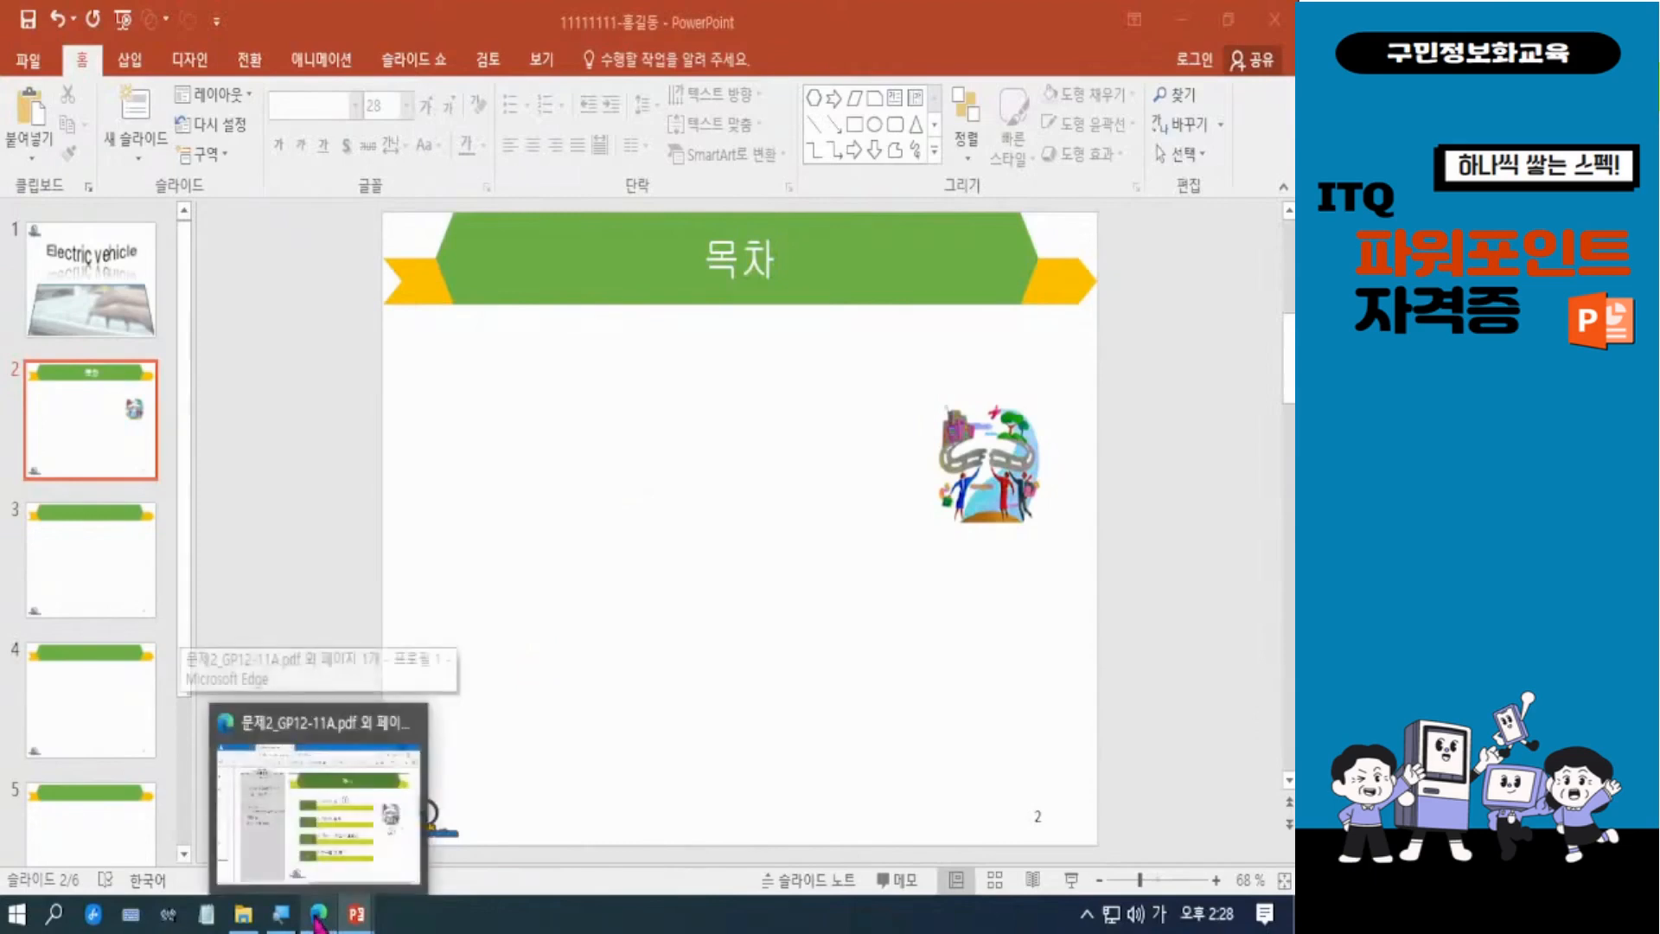
left_click(424, 812)
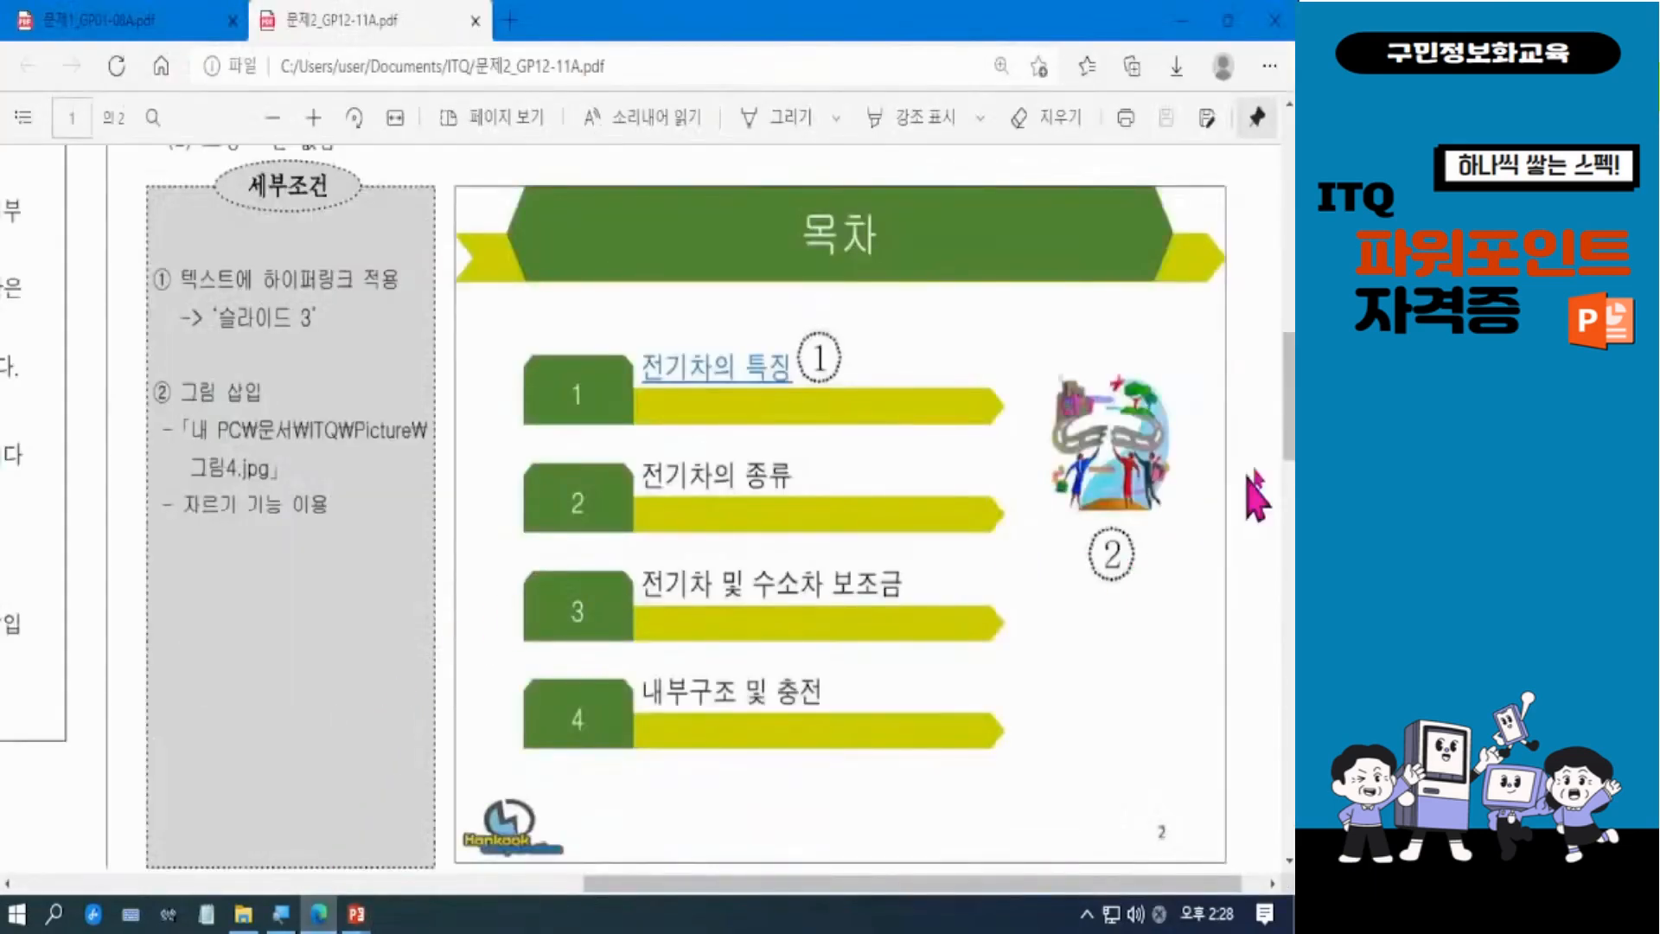
scroll(1289, 424, "up", 1)
scroll(1290, 428, "up", 3)
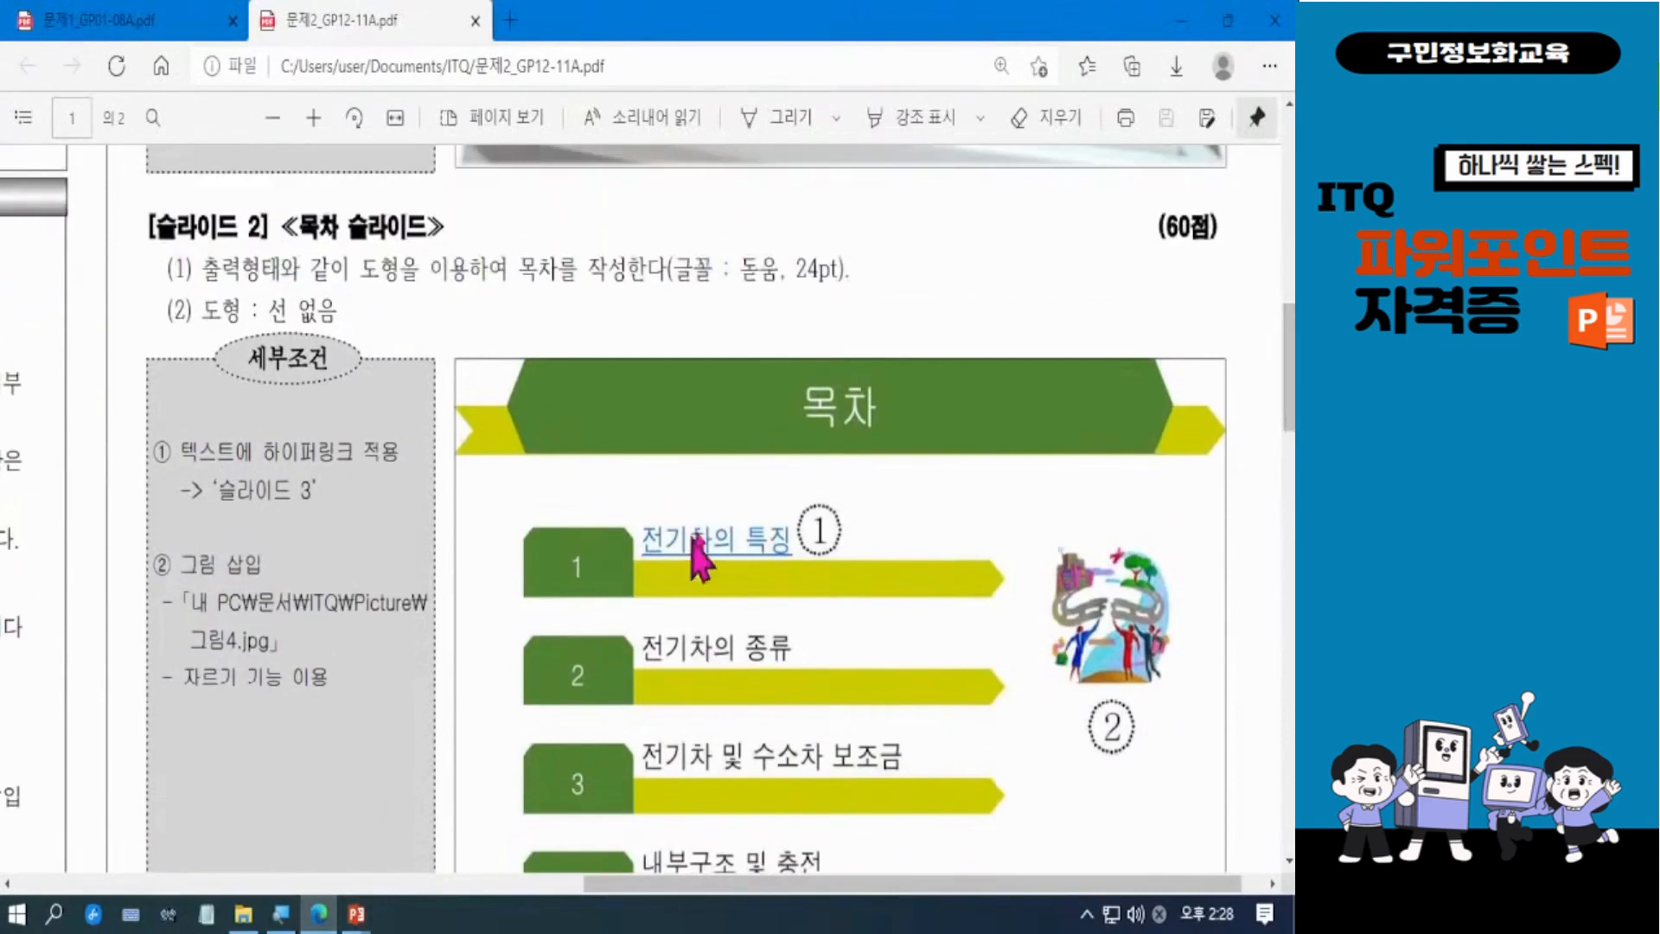
scroll(1289, 415, "down", 2)
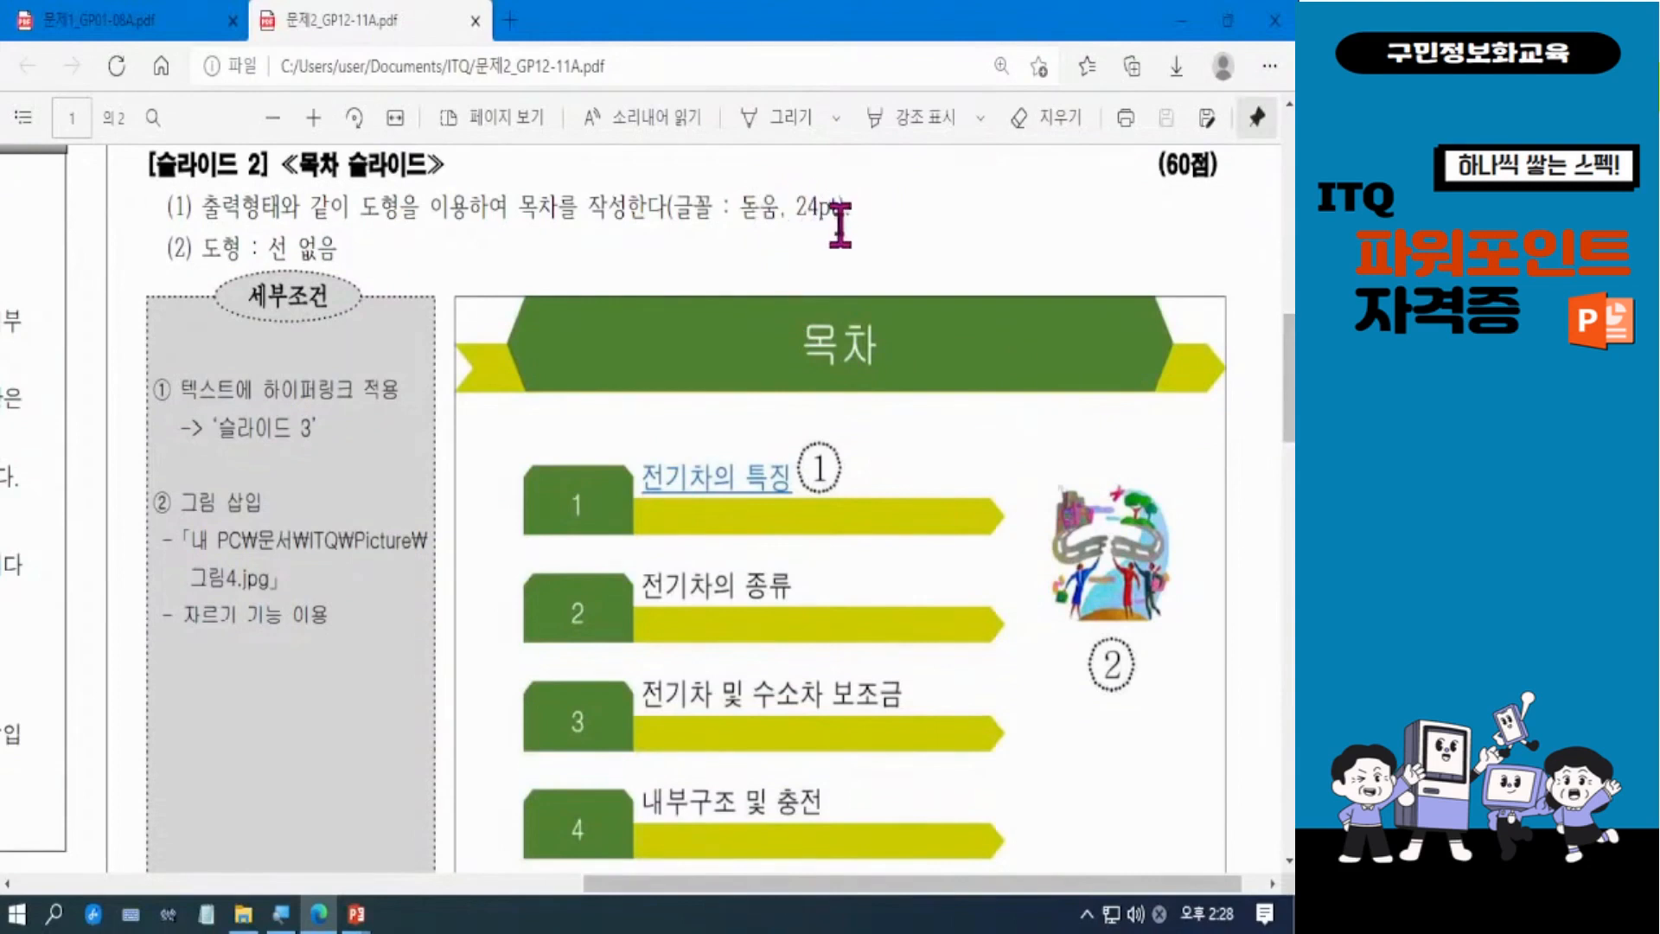
scroll(1290, 381, "down", 1)
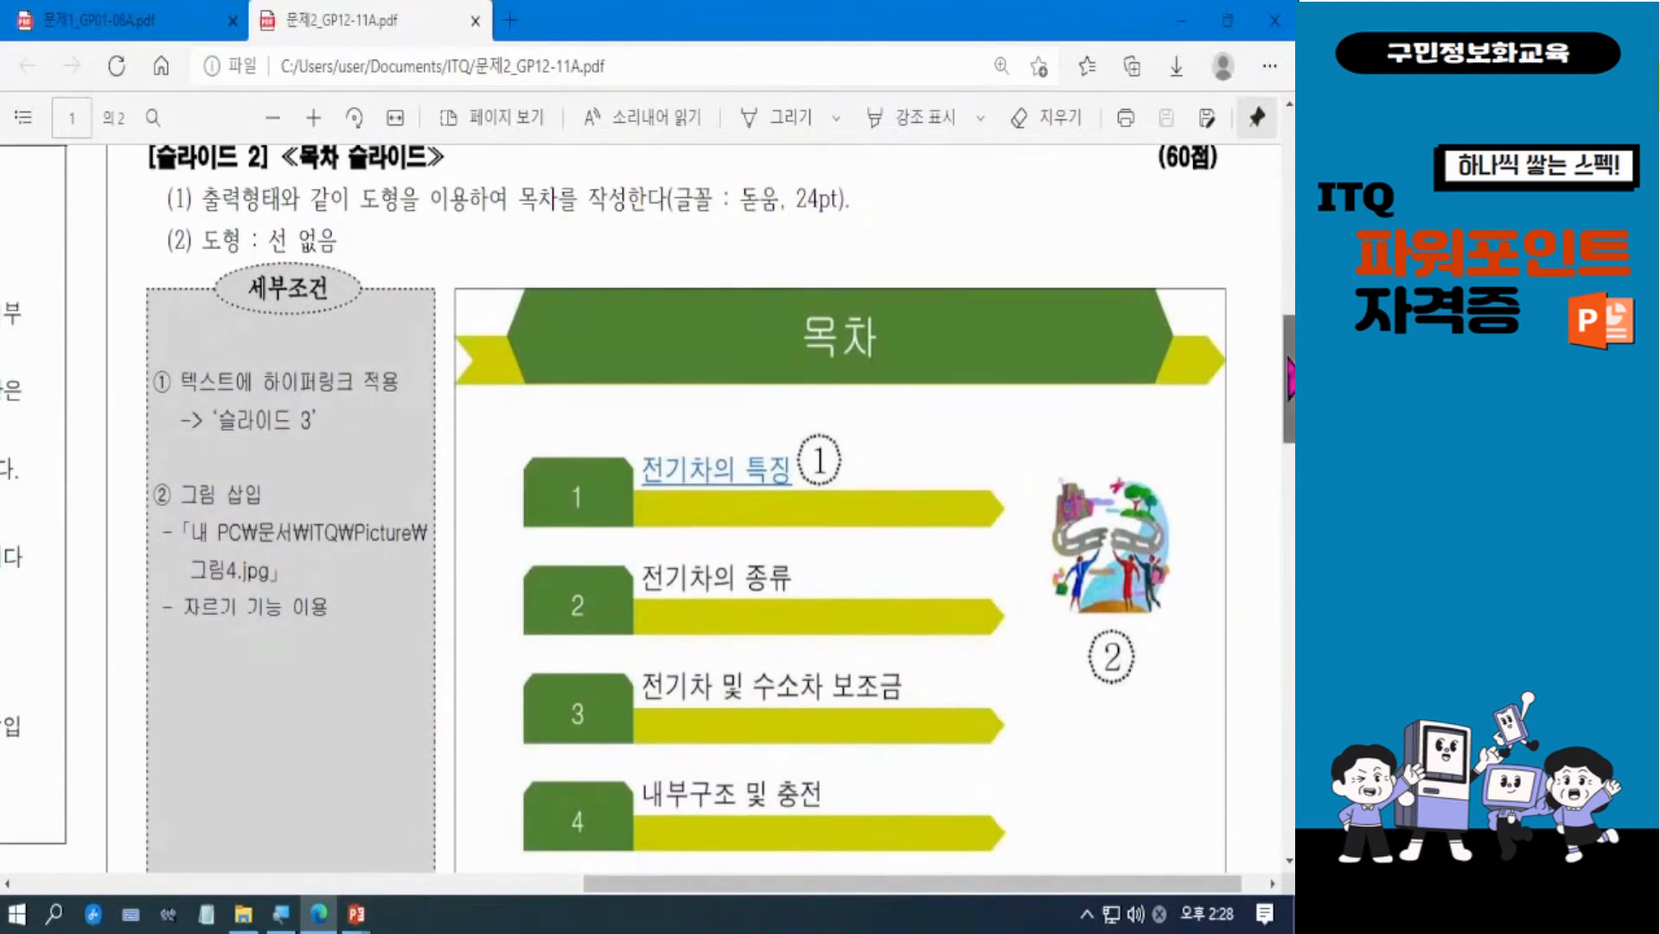
scroll(1289, 380, "down", 3)
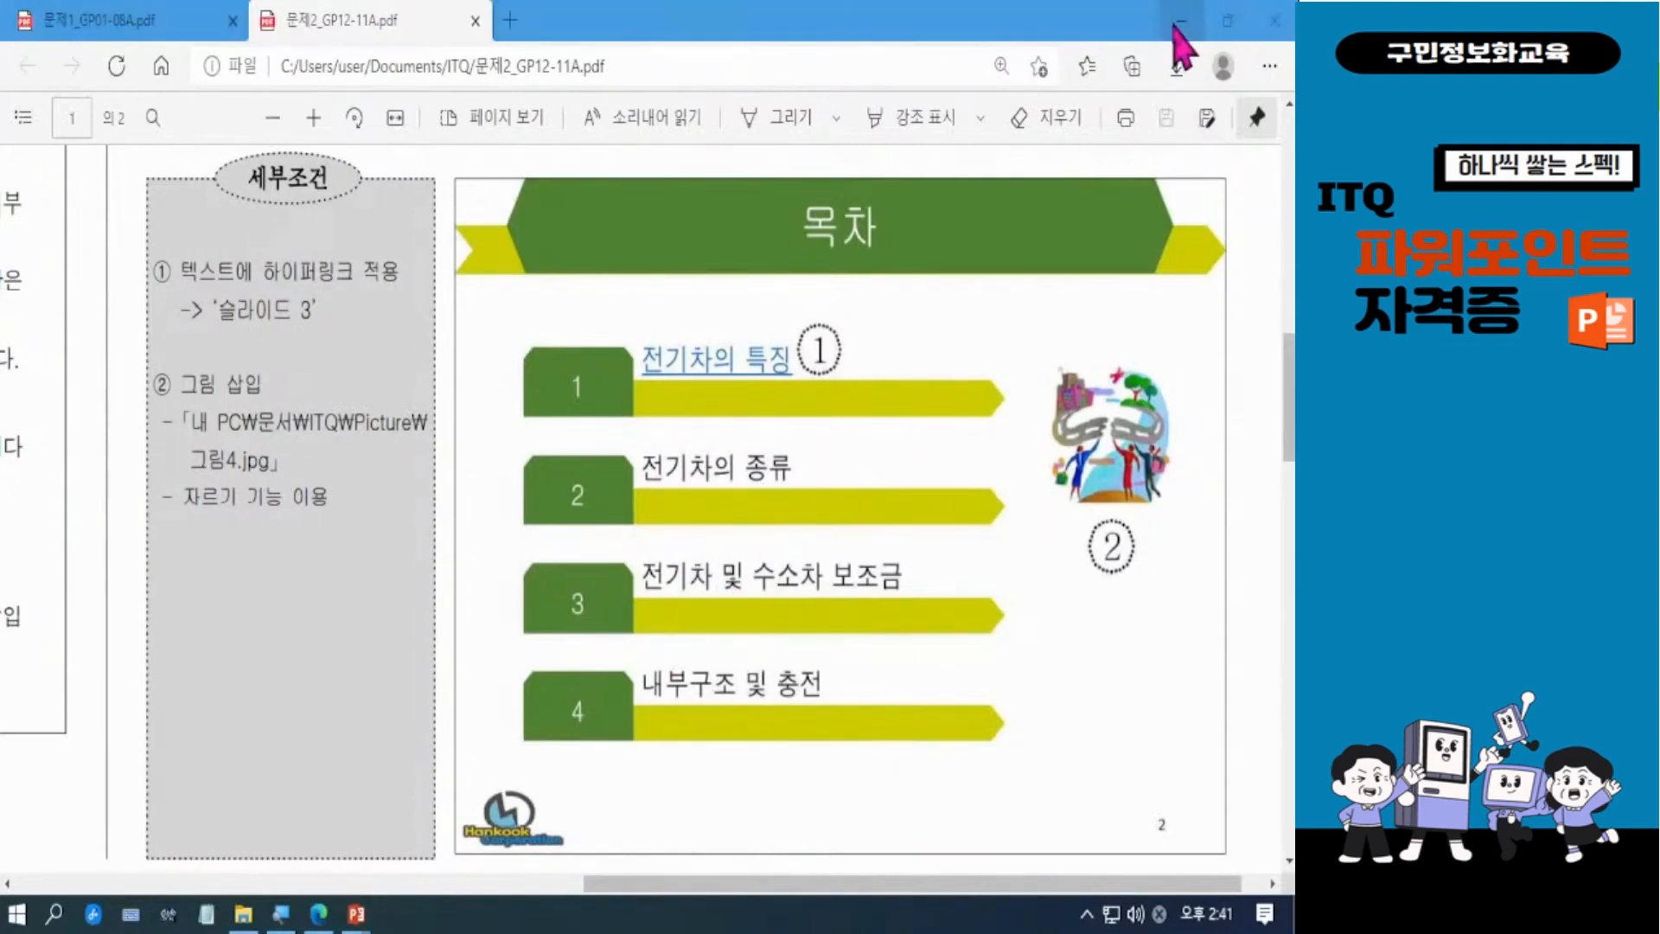
left_click(1181, 21)
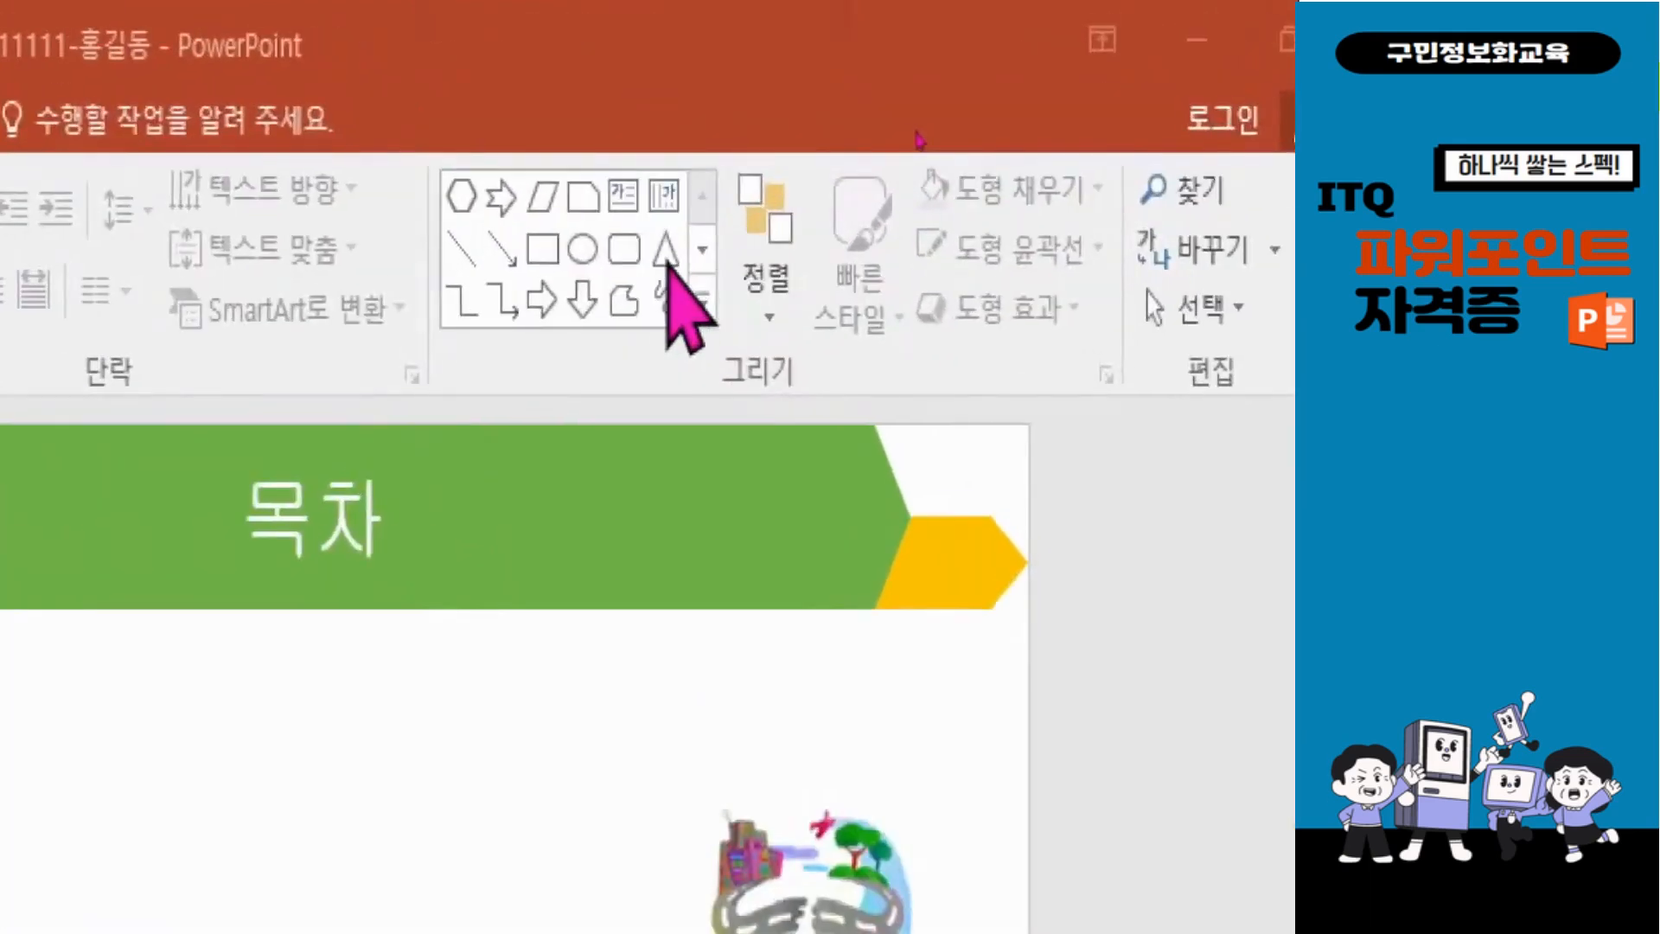
Draw a long horizontal chevron block arrow on slide 2 below the title banner, beside the picture.
left_click(702, 299)
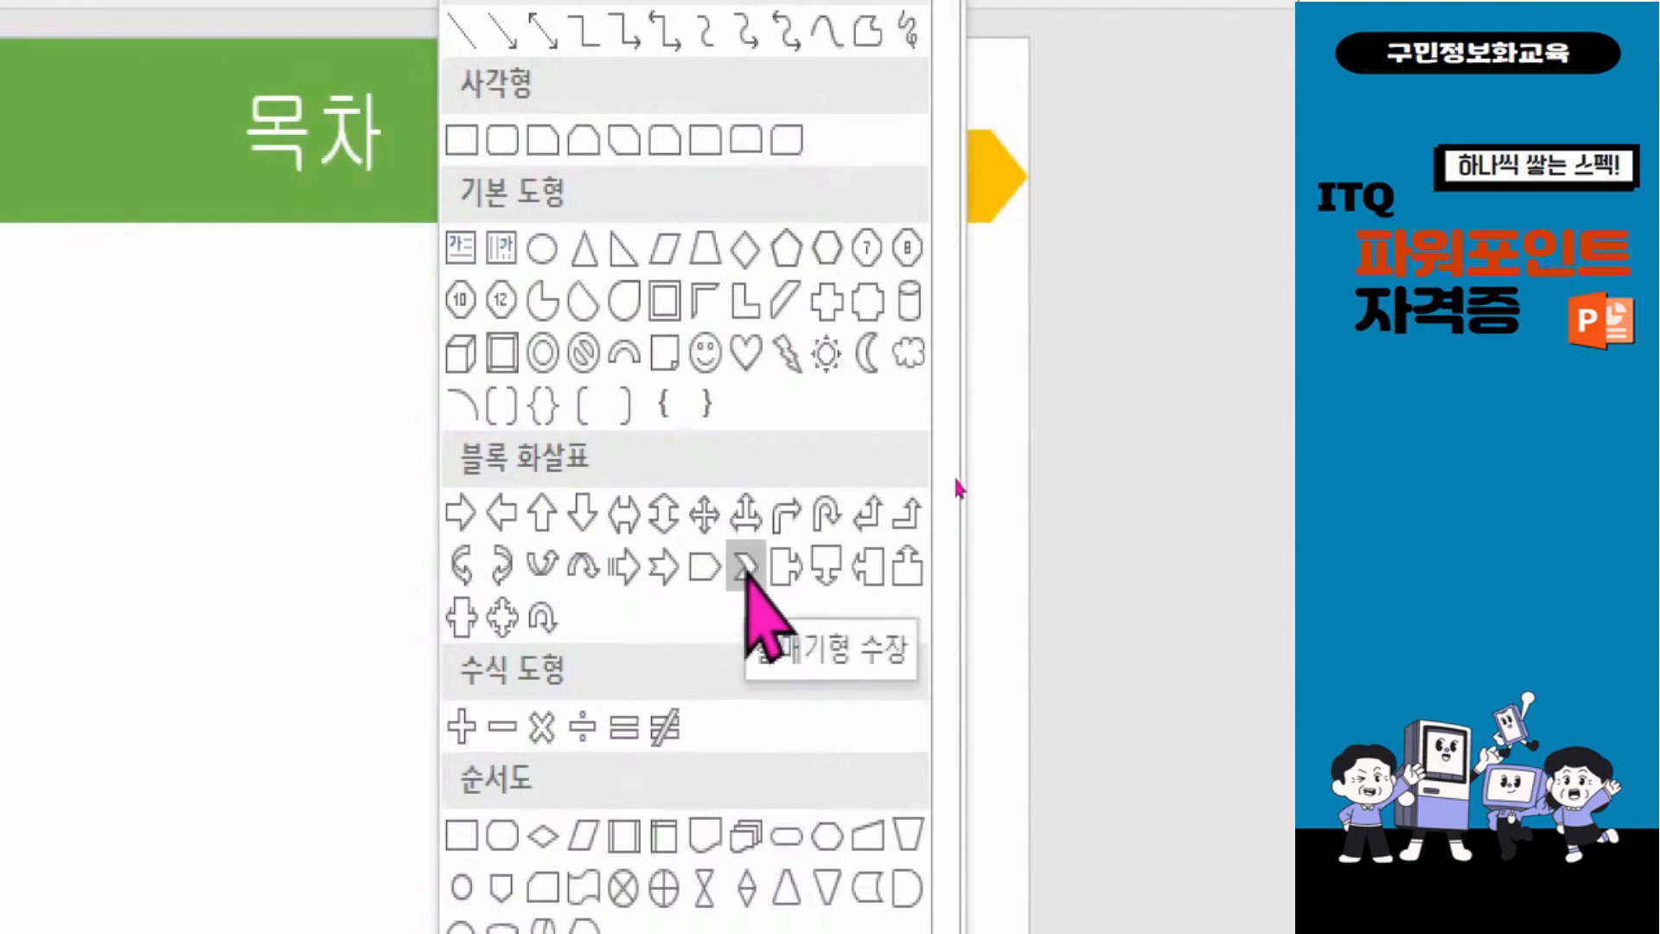
left_click(746, 569)
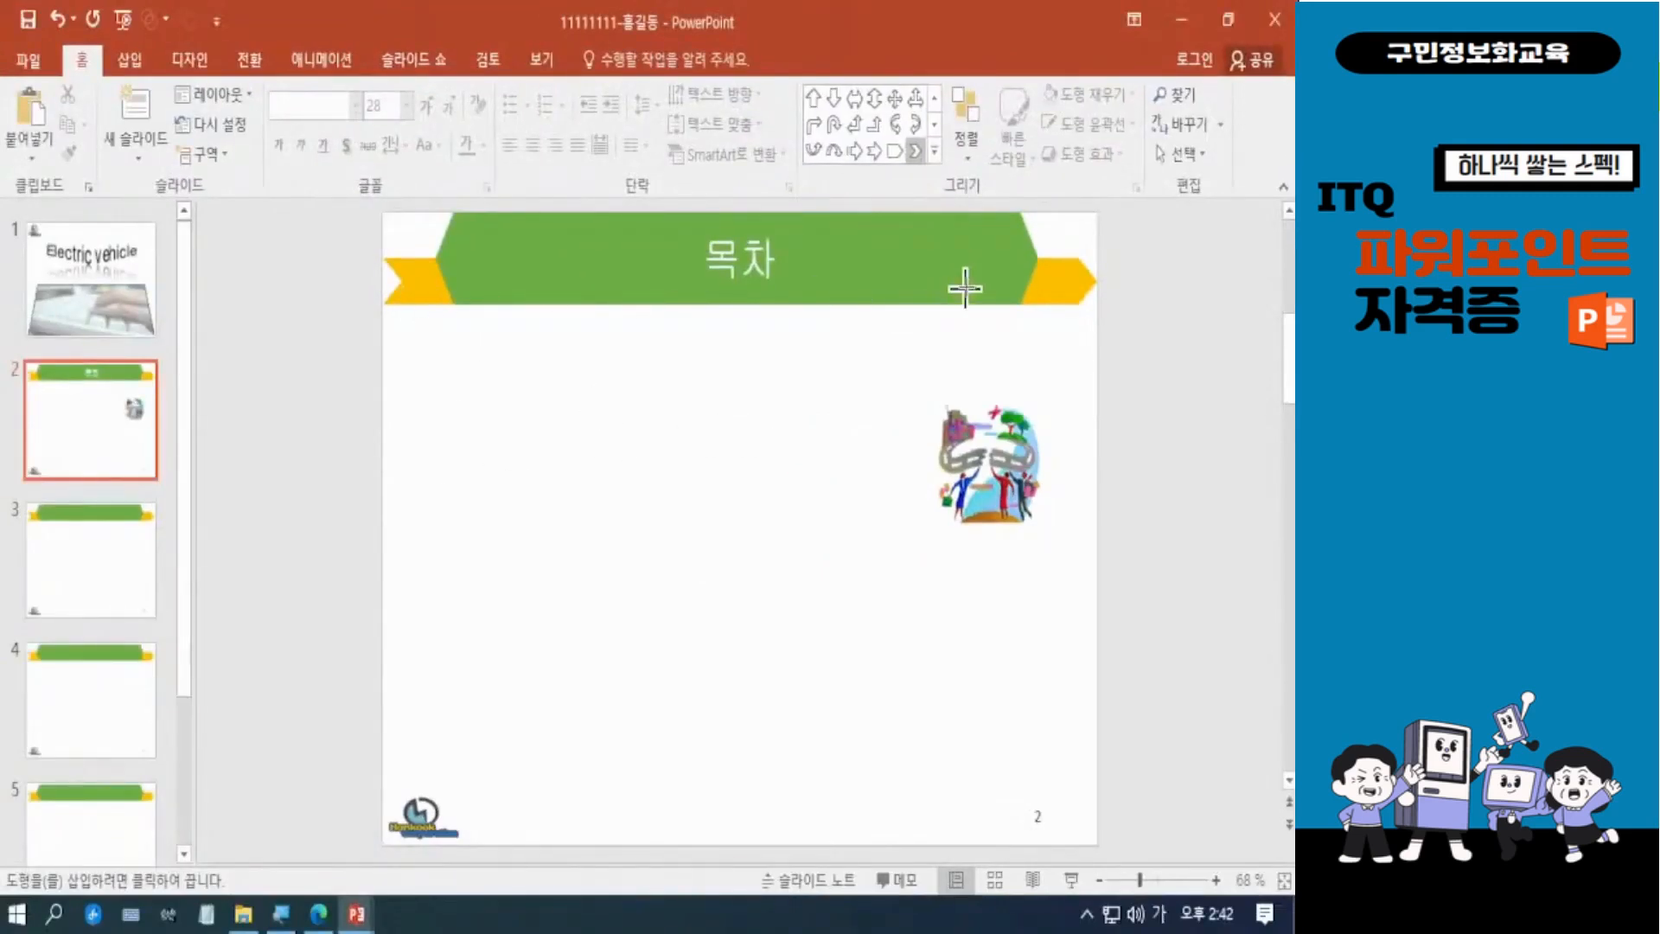
mouse_move(492, 379)
left_mouse_down()
mouse_move(740, 428)
mouse_move(876, 424)
left_mouse_up()
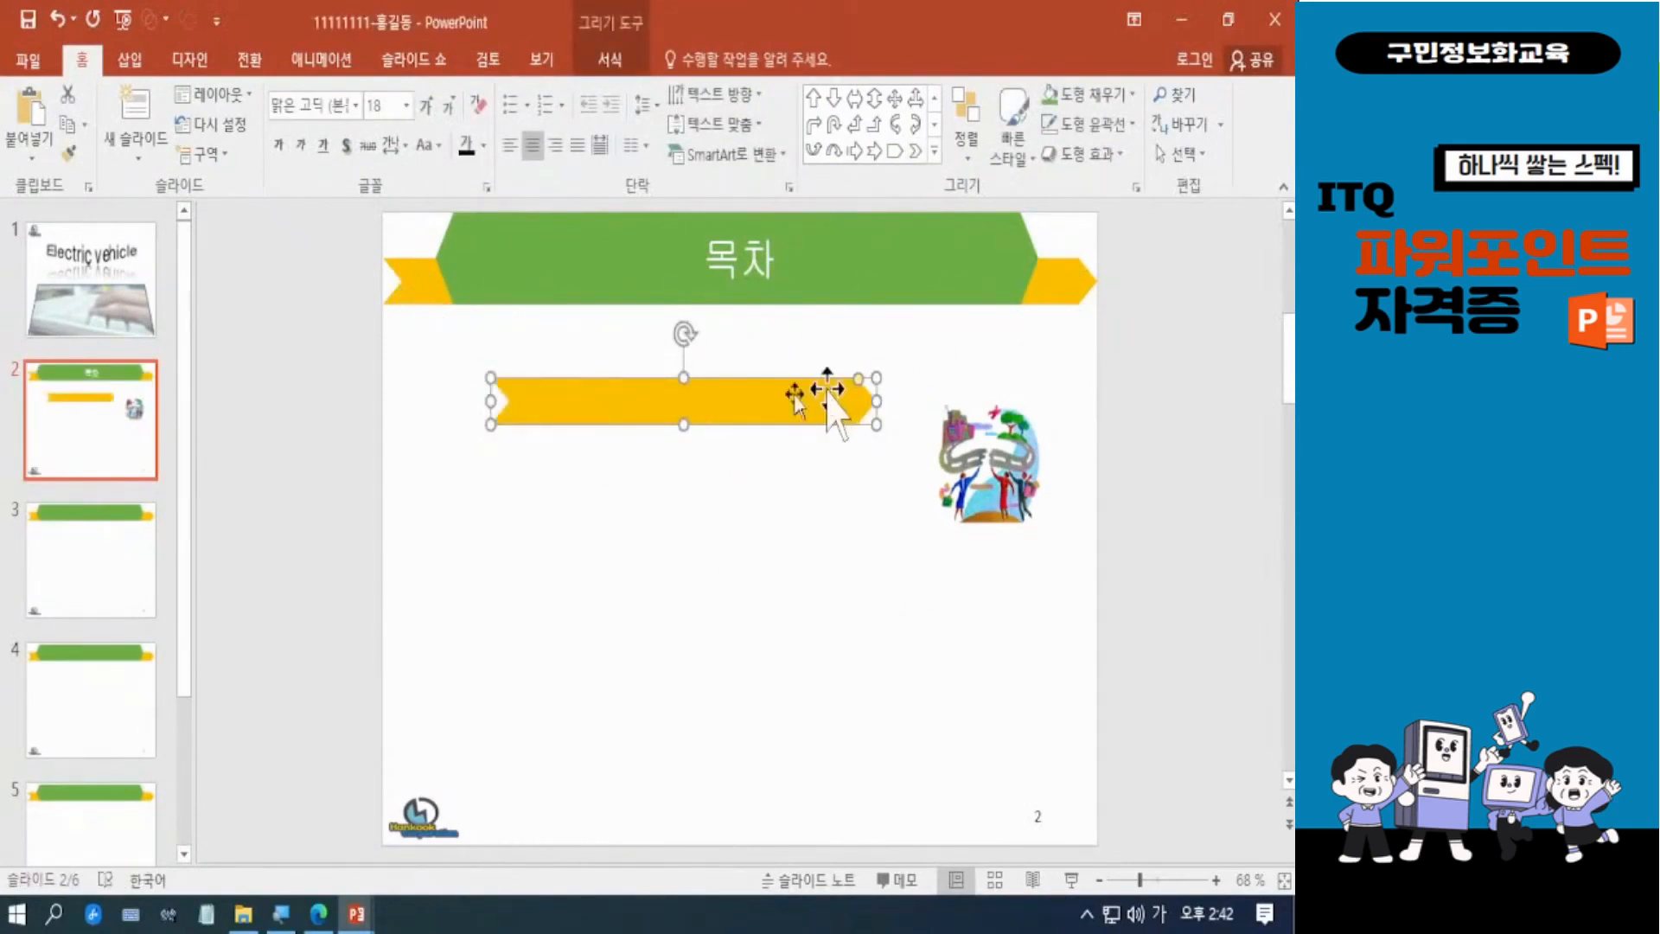
Reposition the chevron bar and adjust its ends and height to make a long, thinner bar ending just before the picture.
left_click_drag(782, 407, 718, 418)
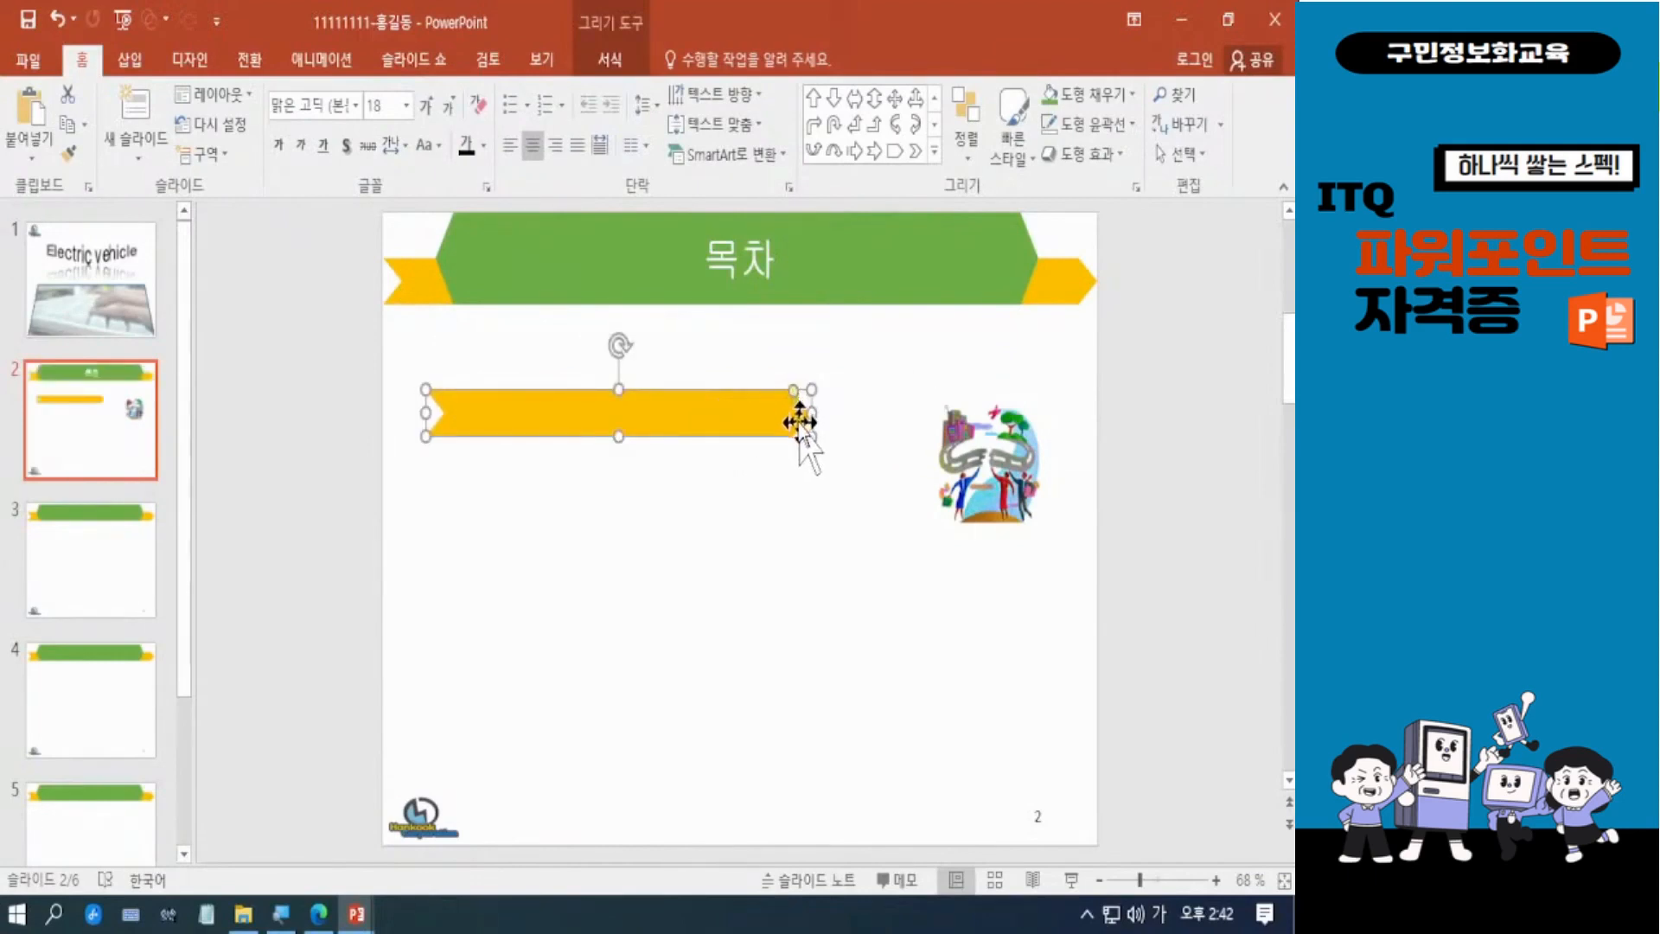
left_click_drag(817, 411, 905, 411)
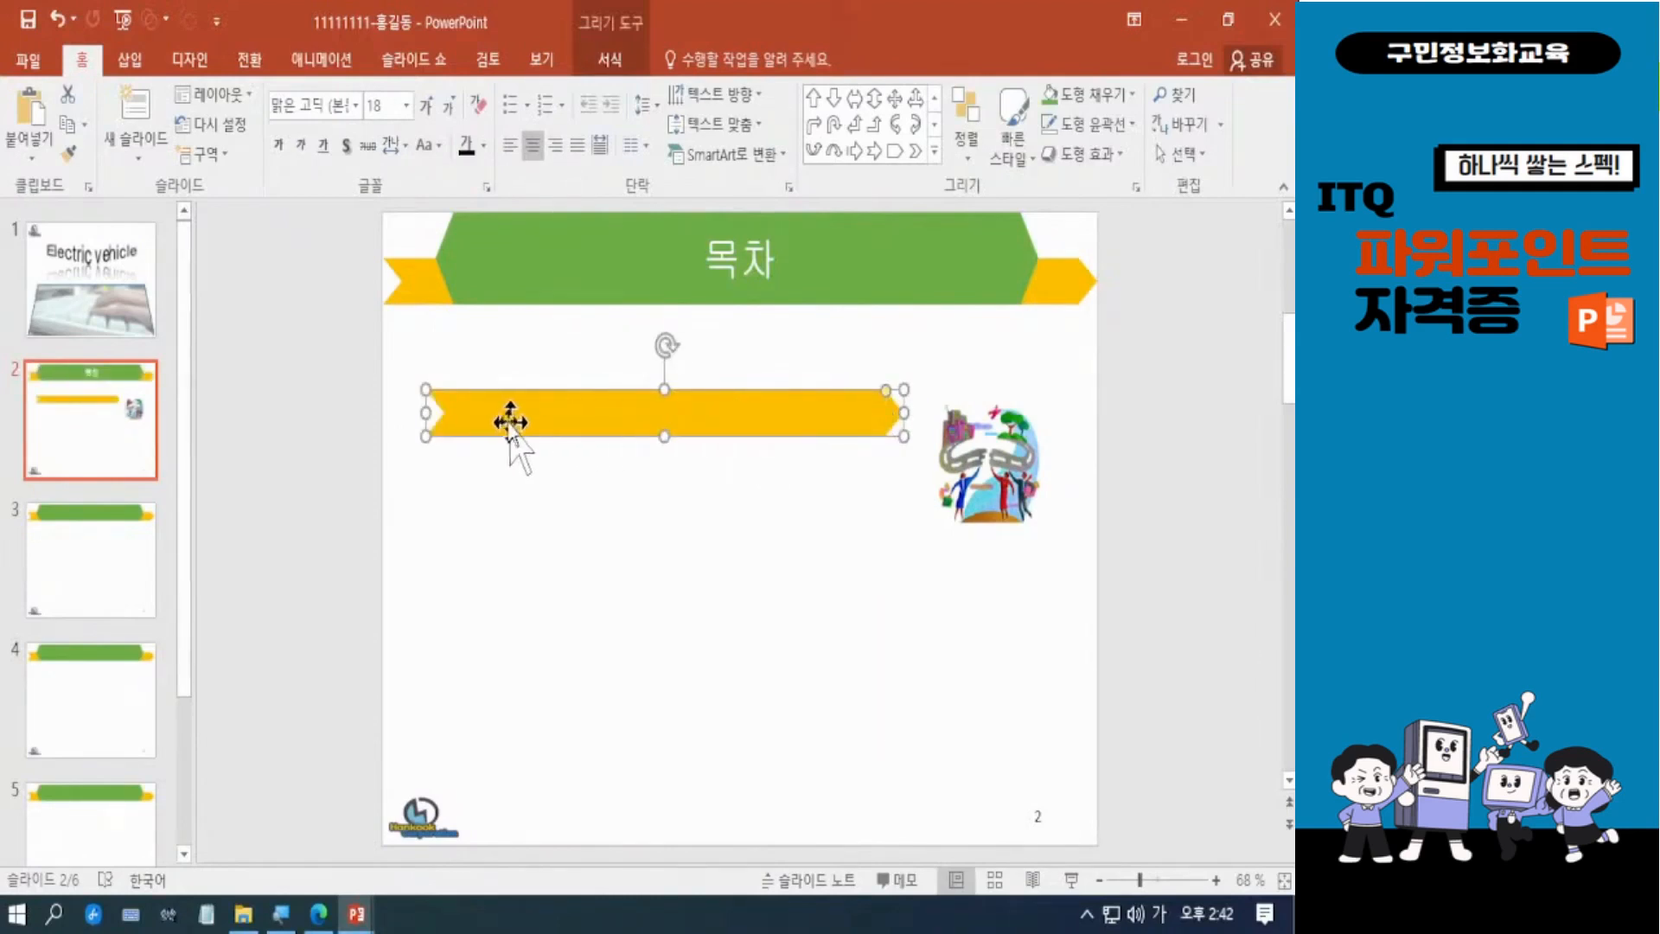
left_click_drag(426, 414, 502, 415)
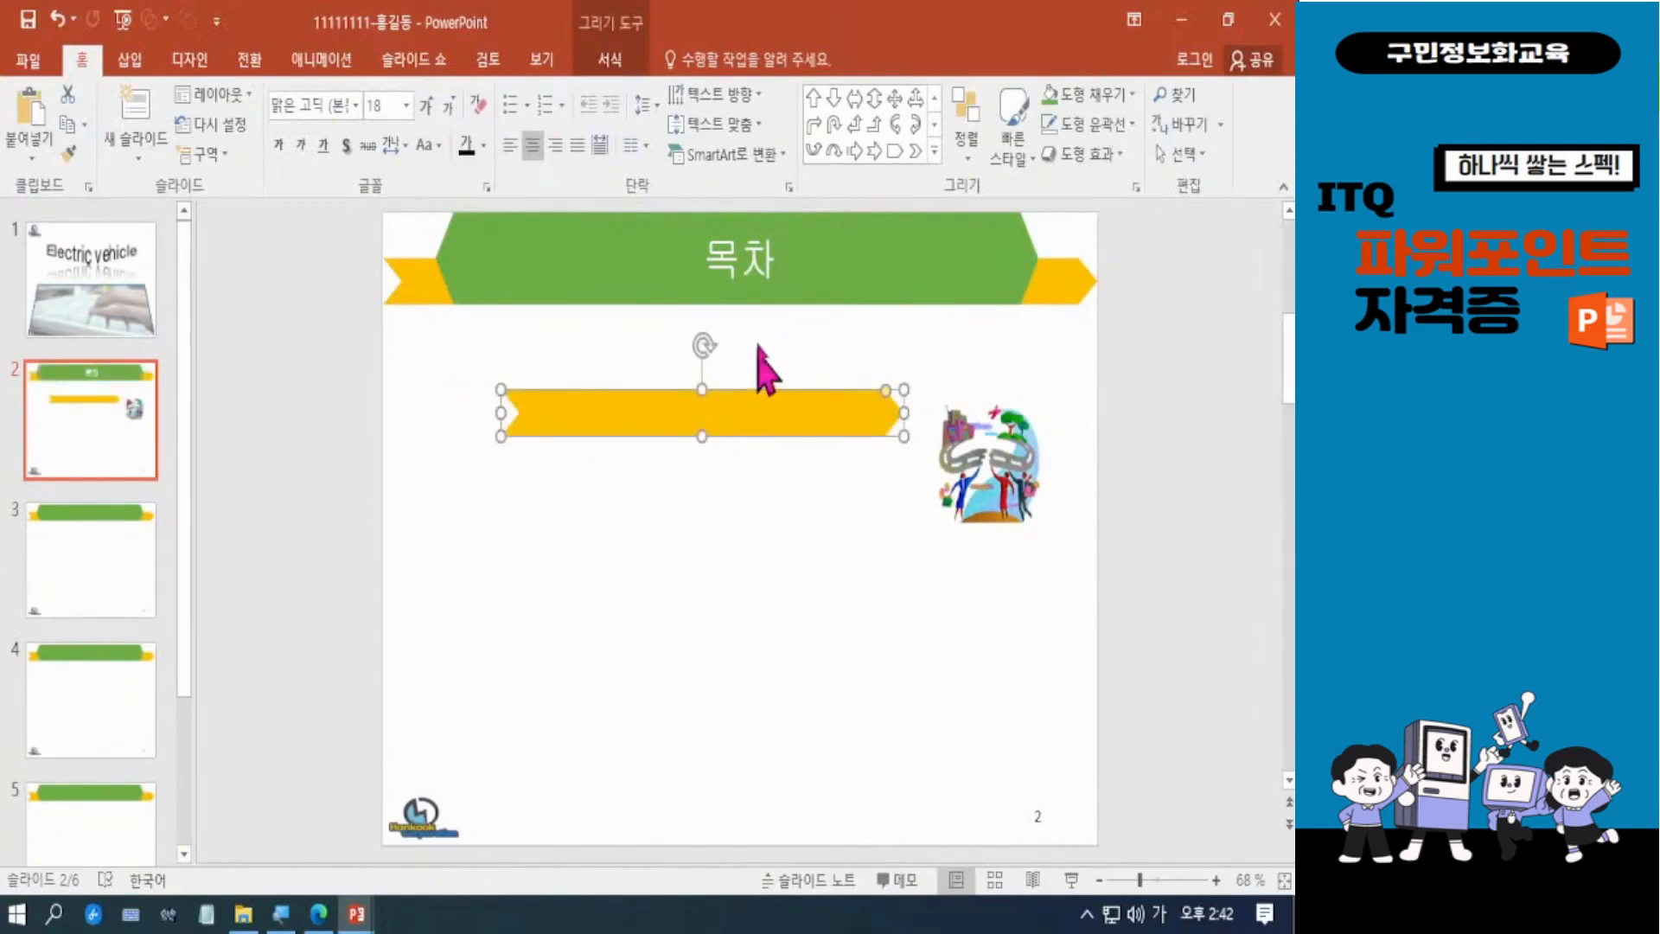
left_click_drag(734, 407, 706, 432)
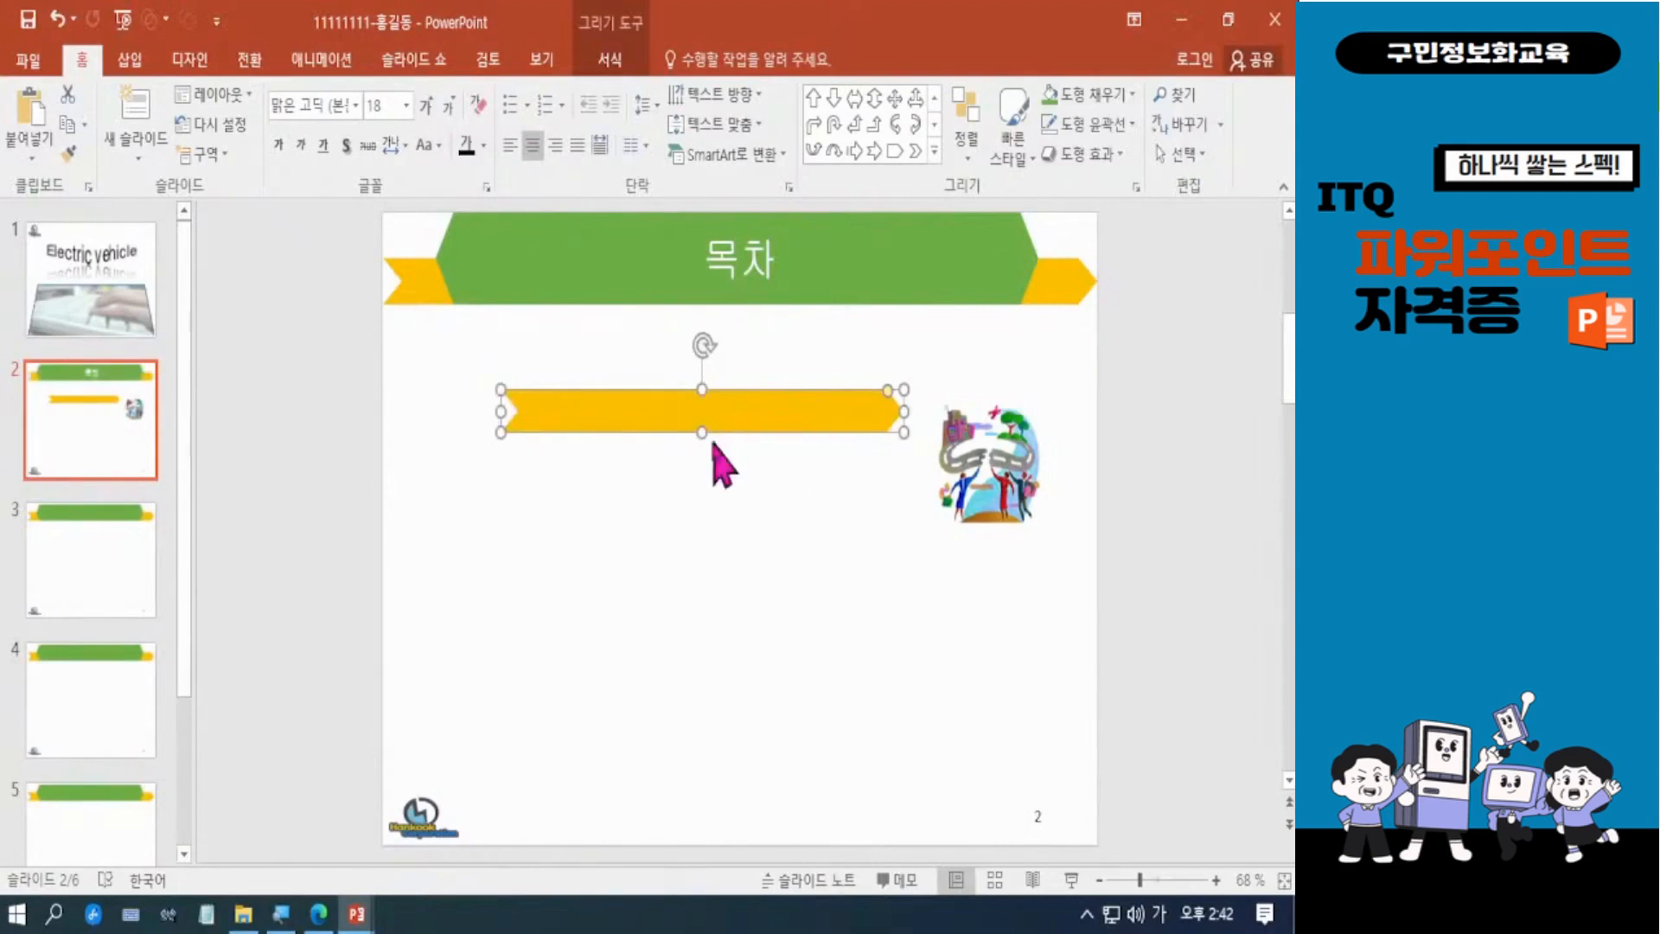
left_click_drag(702, 432, 703, 426)
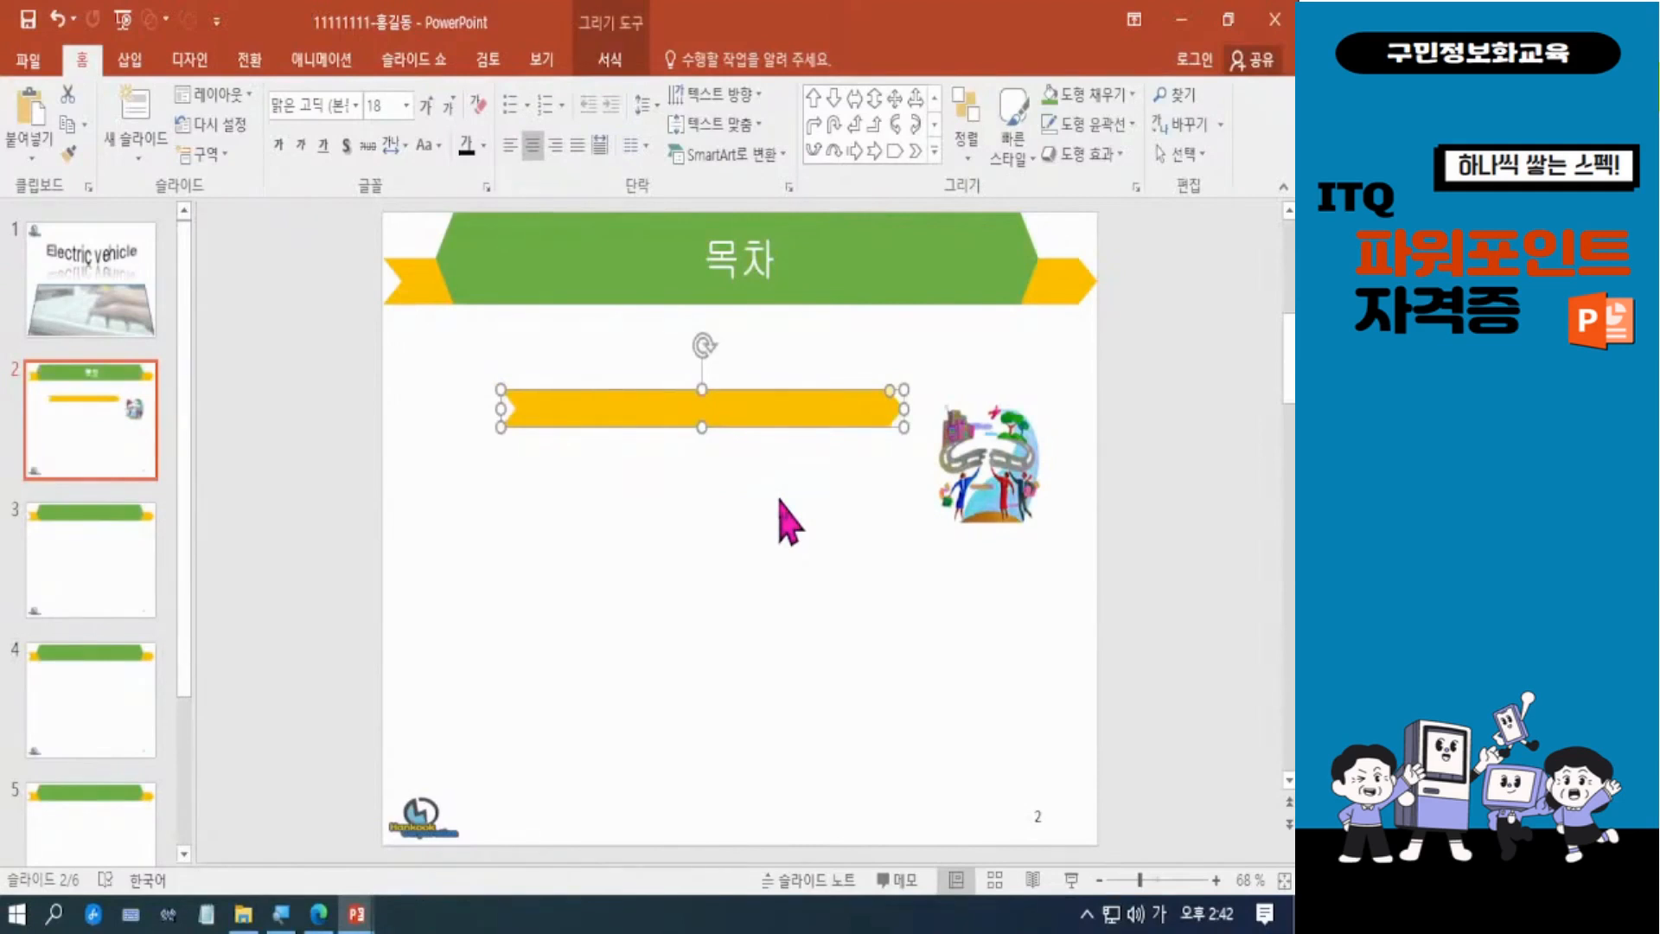
left_click_drag(700, 396, 697, 397)
left_click_drag(491, 408, 511, 411)
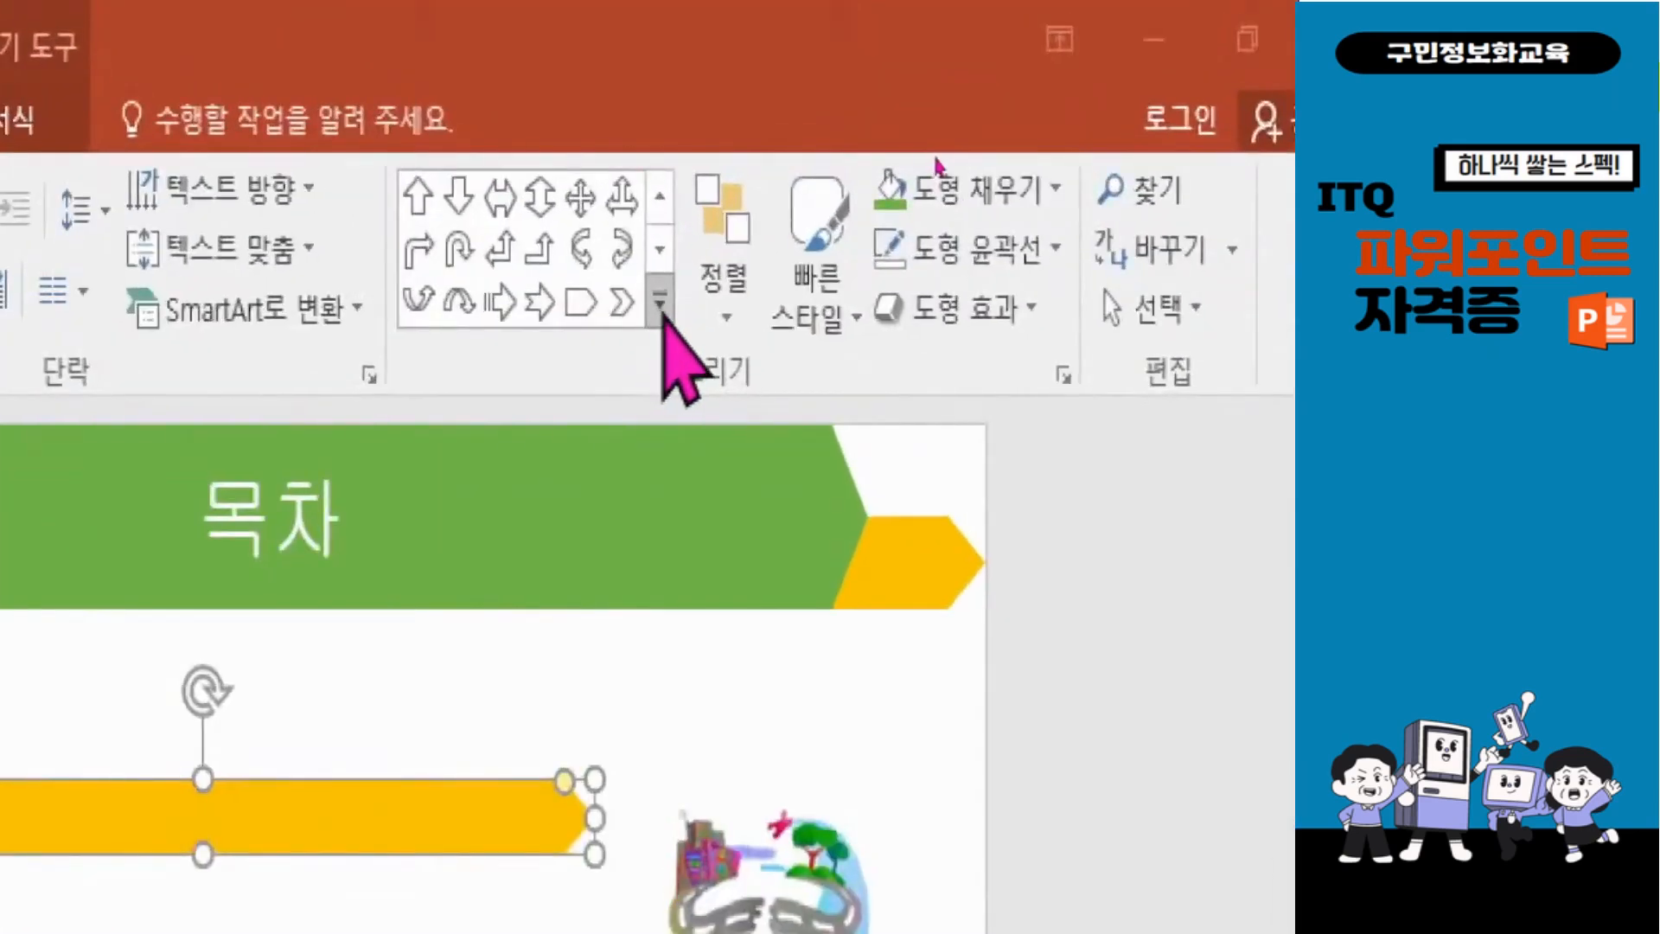
Draw a snip-same-side-corner rectangle about 2.1 cm high and 3.9 cm wide over the start of the orange bar.
left_click(664, 313)
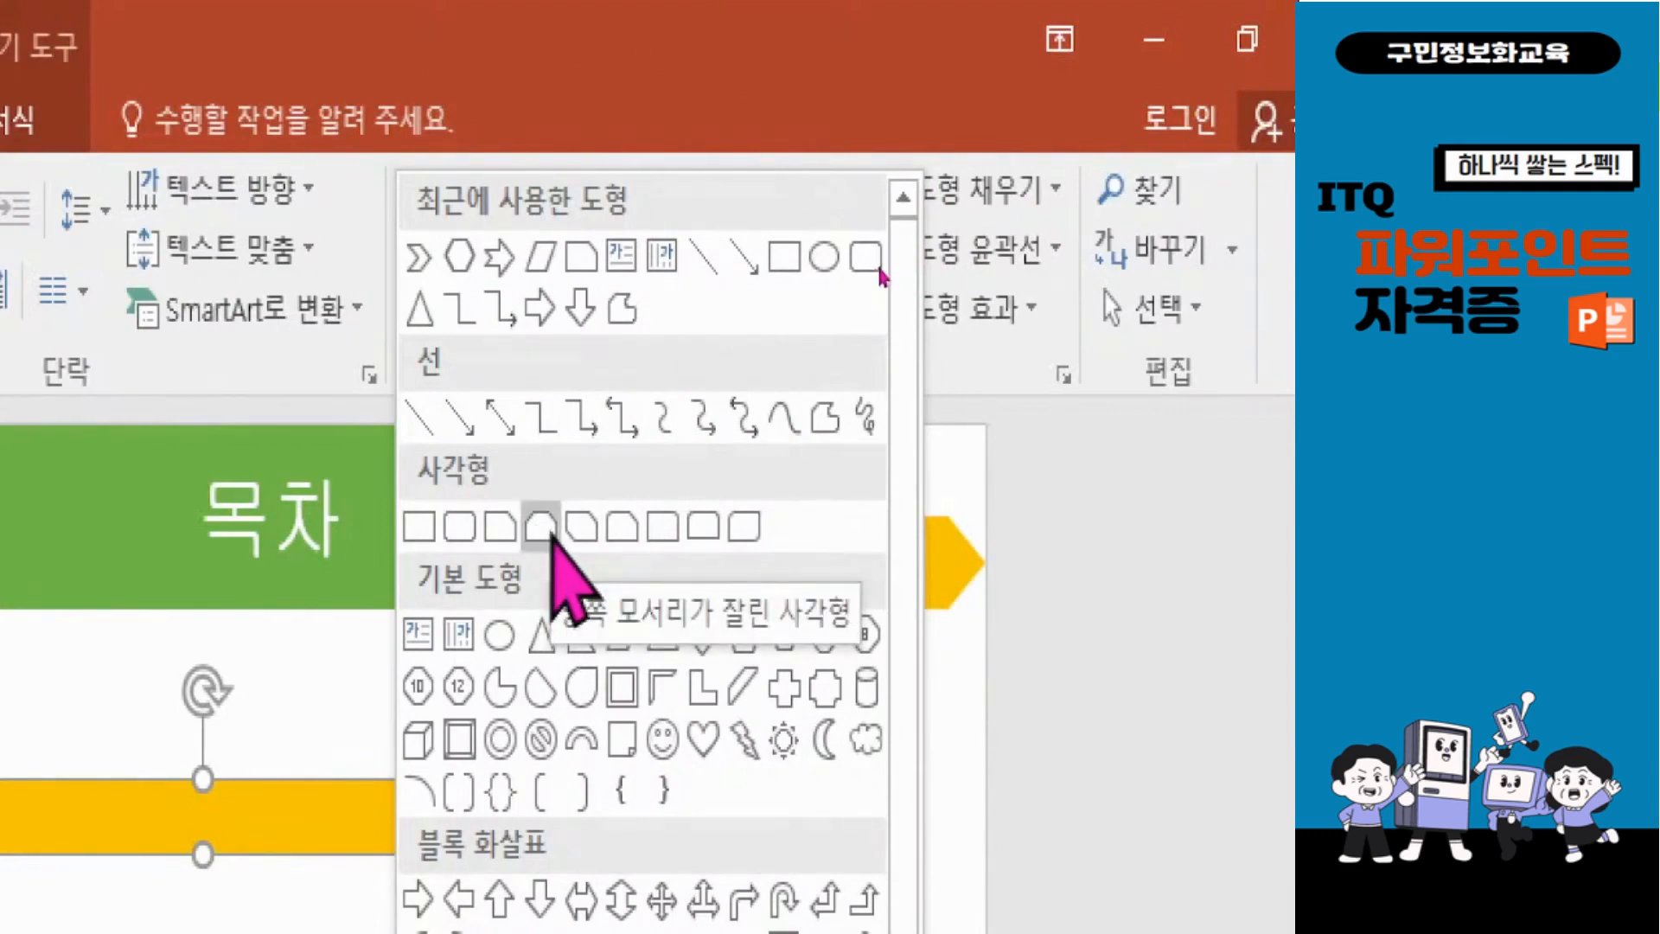
left_click(549, 529)
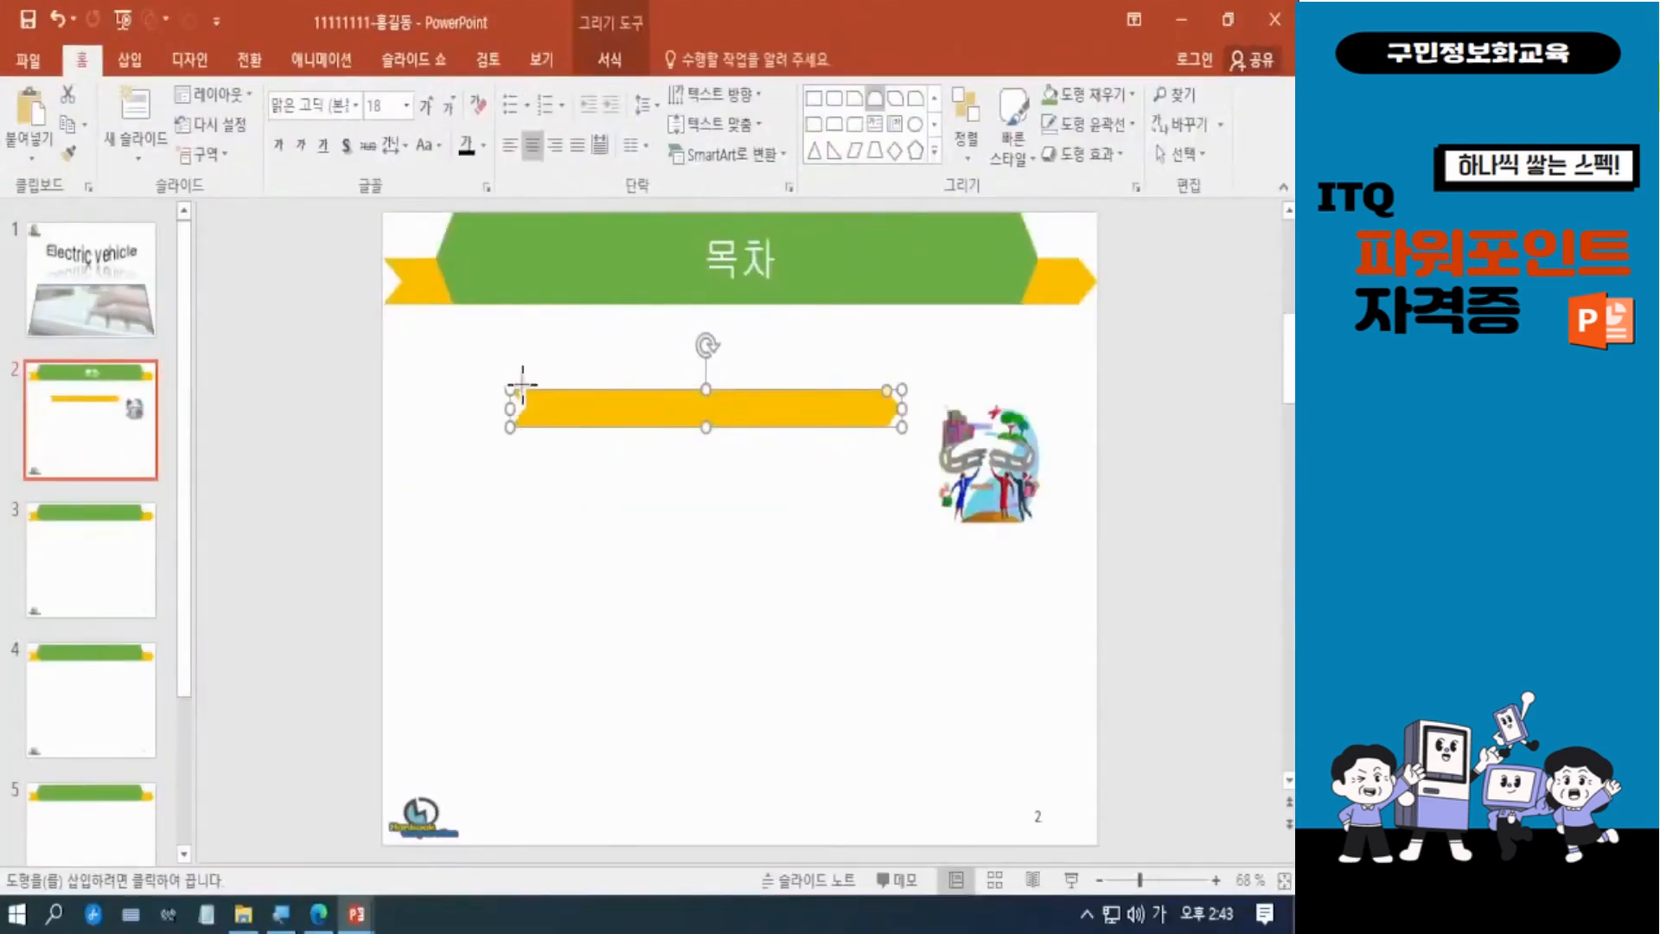
left_click_drag(514, 356, 528, 411)
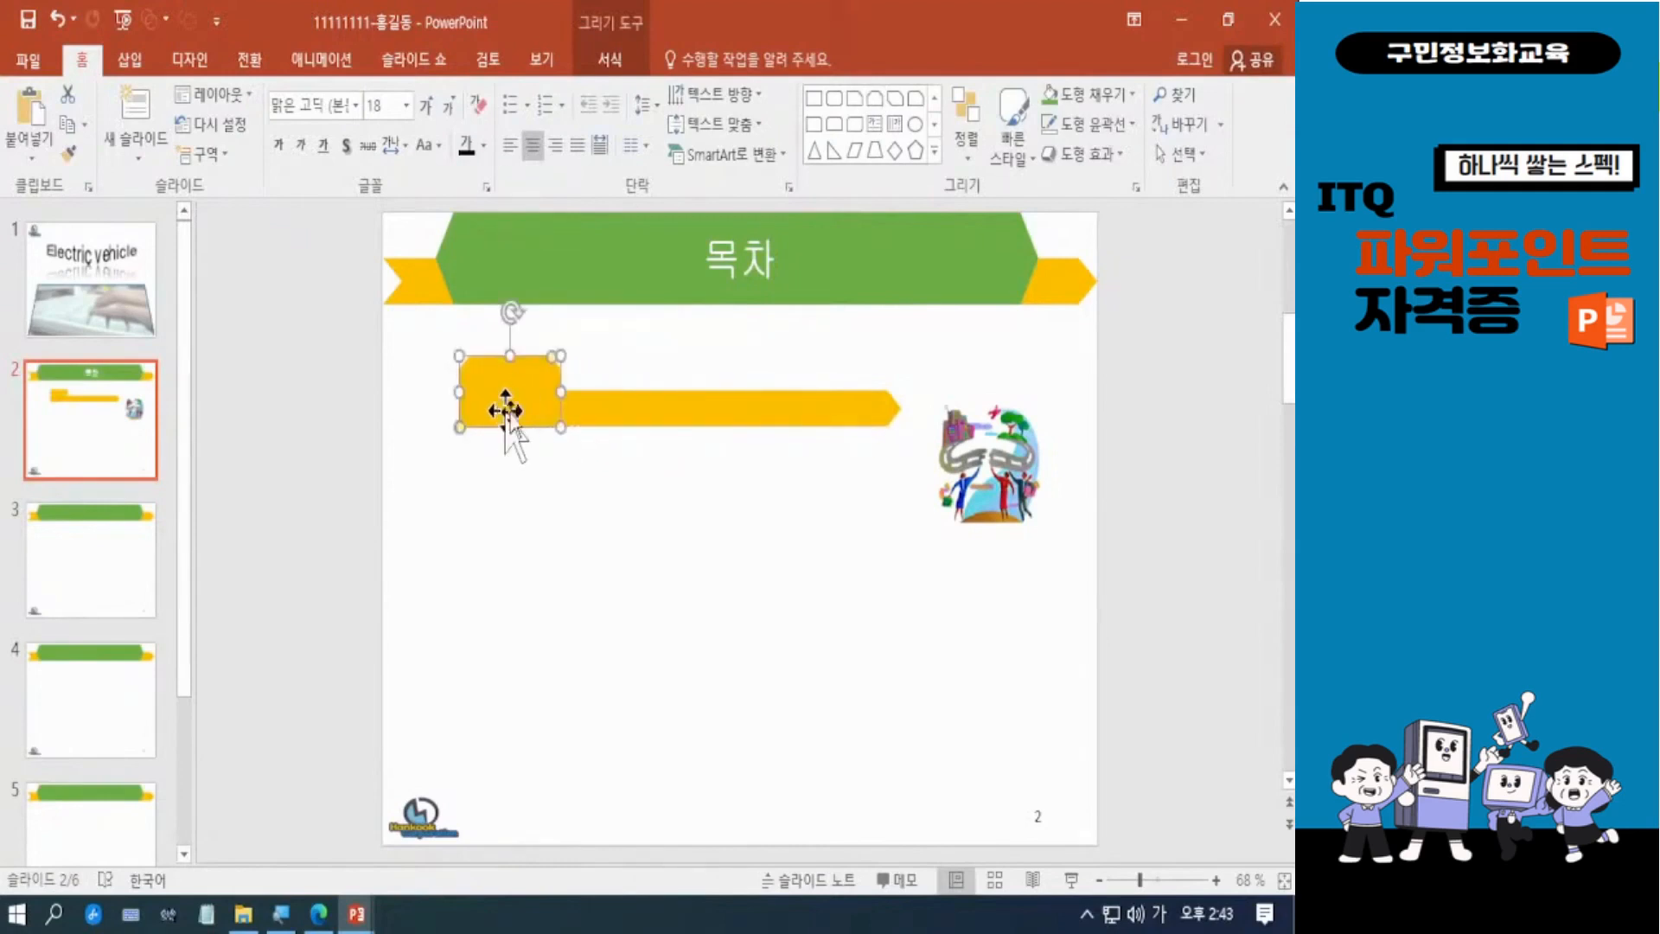
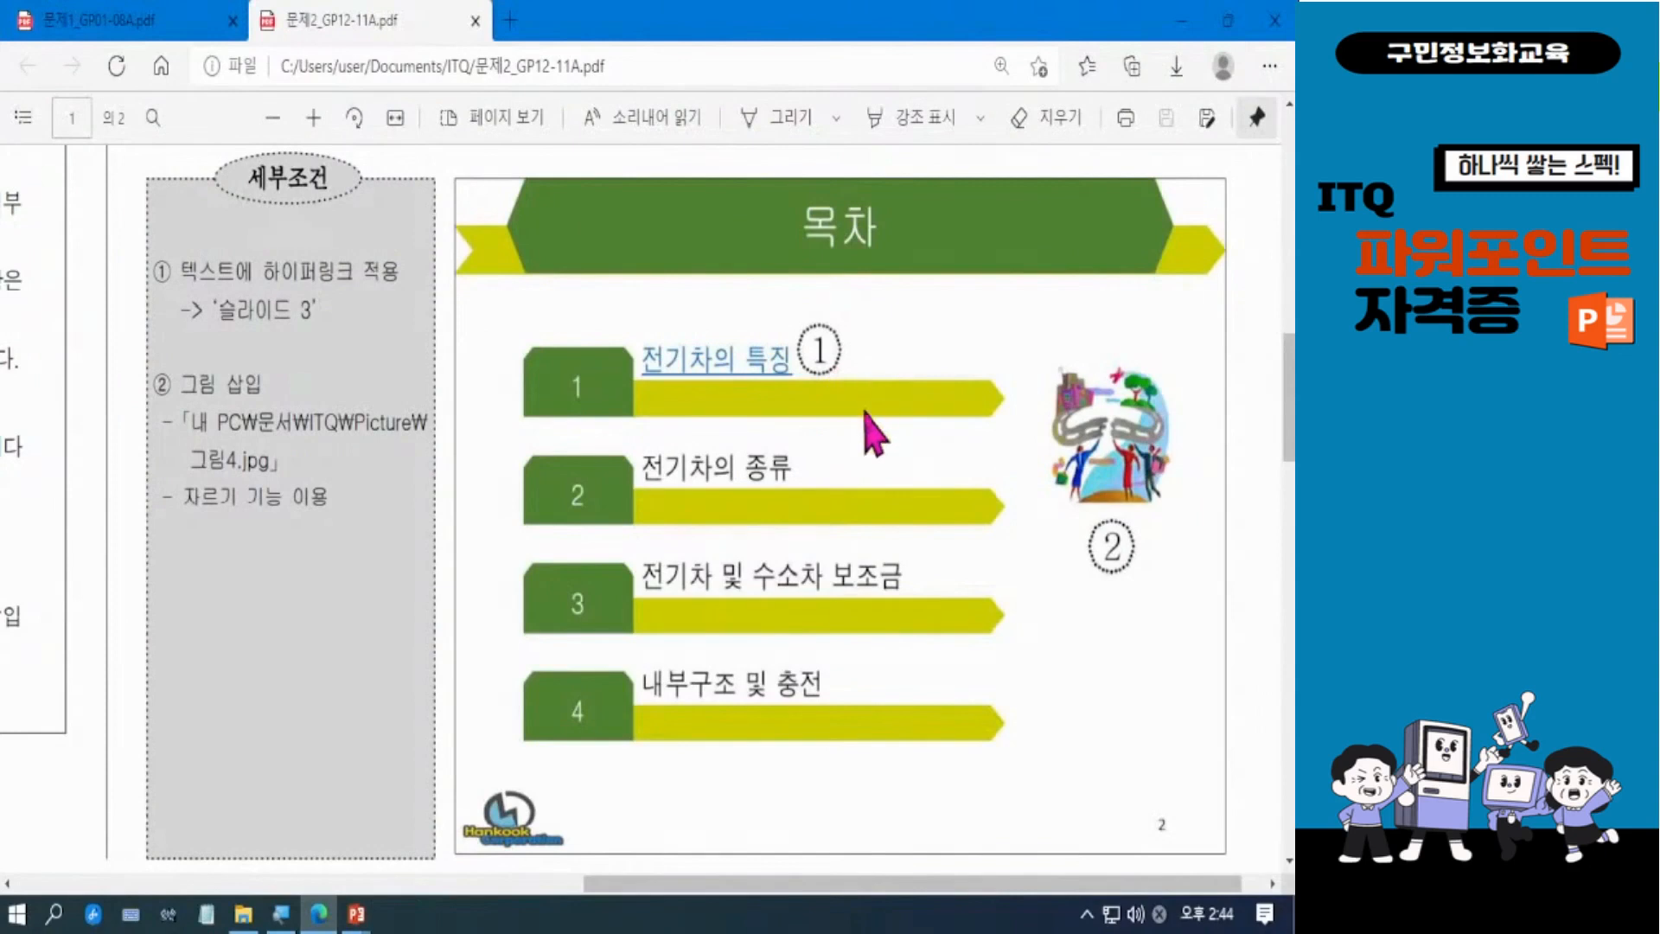
Check the wording of the contents entries on the exam PDF's slide 2, then return to PowerPoint.
left_click_drag(635, 548, 930, 597)
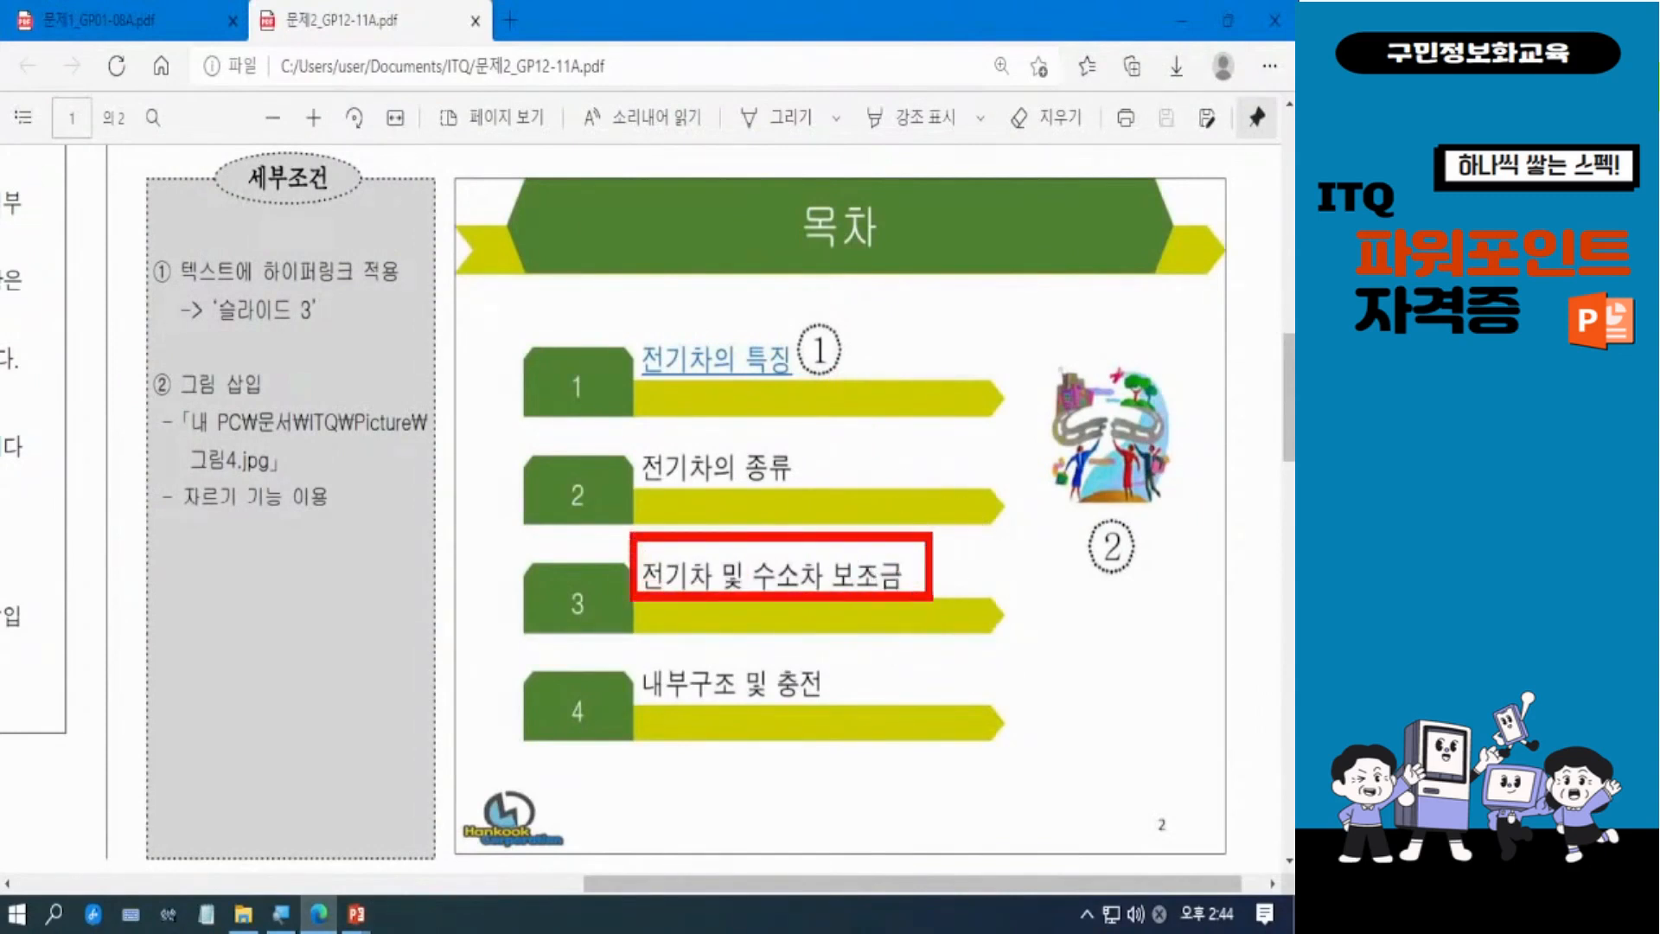
key("Escape")
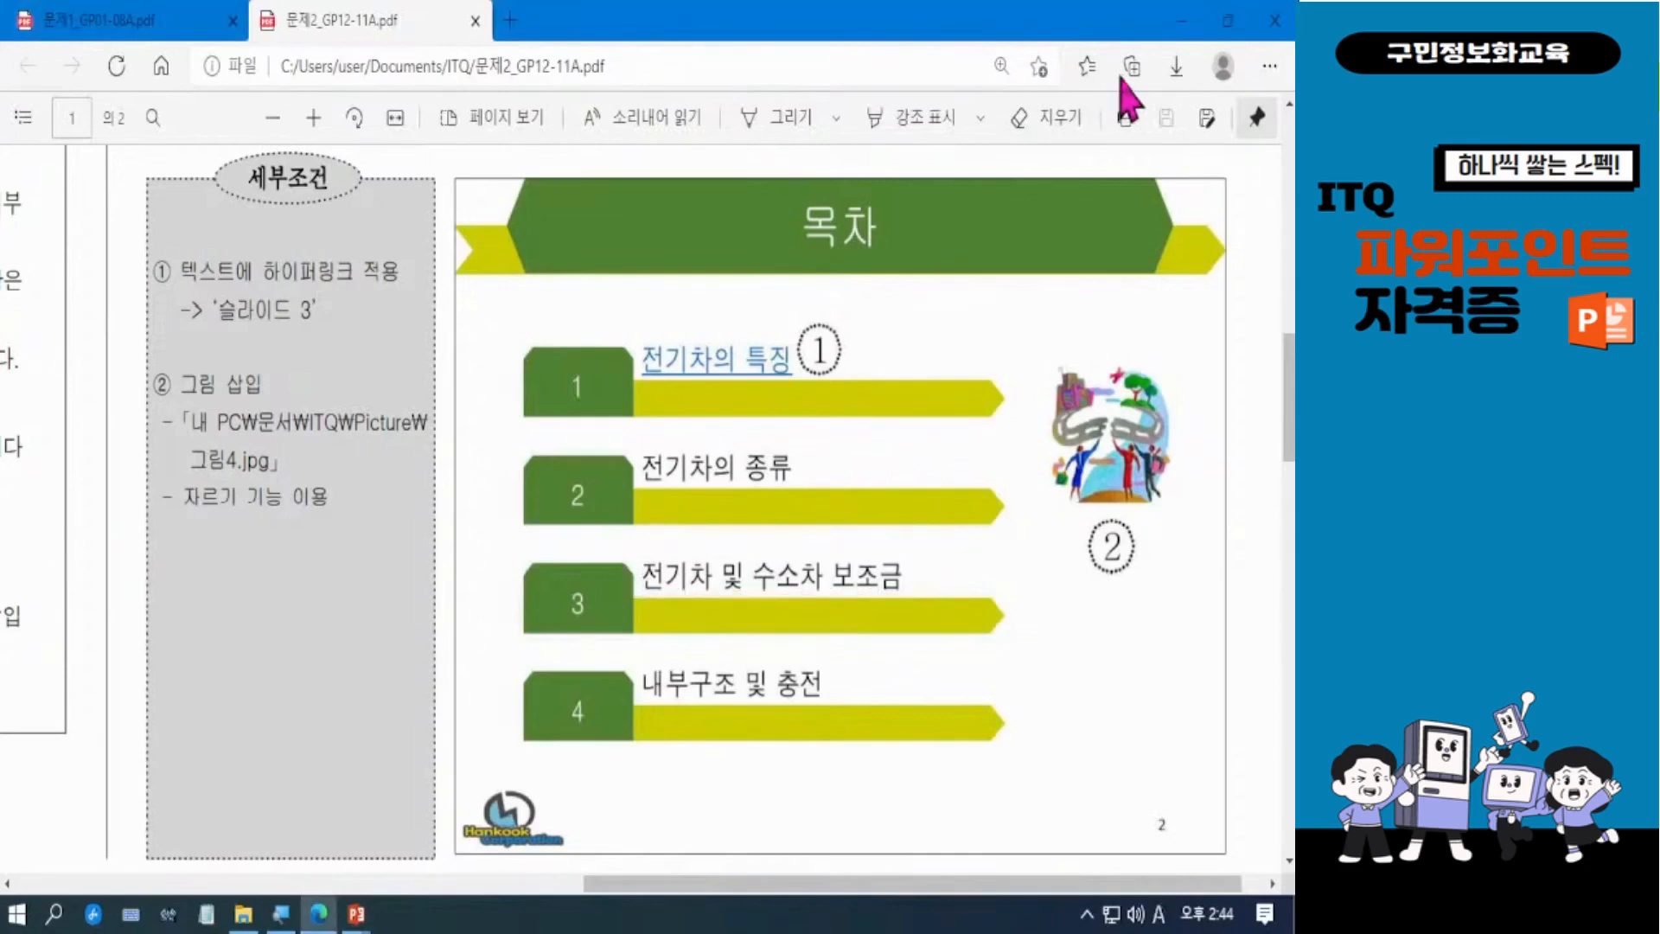
left_click(1182, 26)
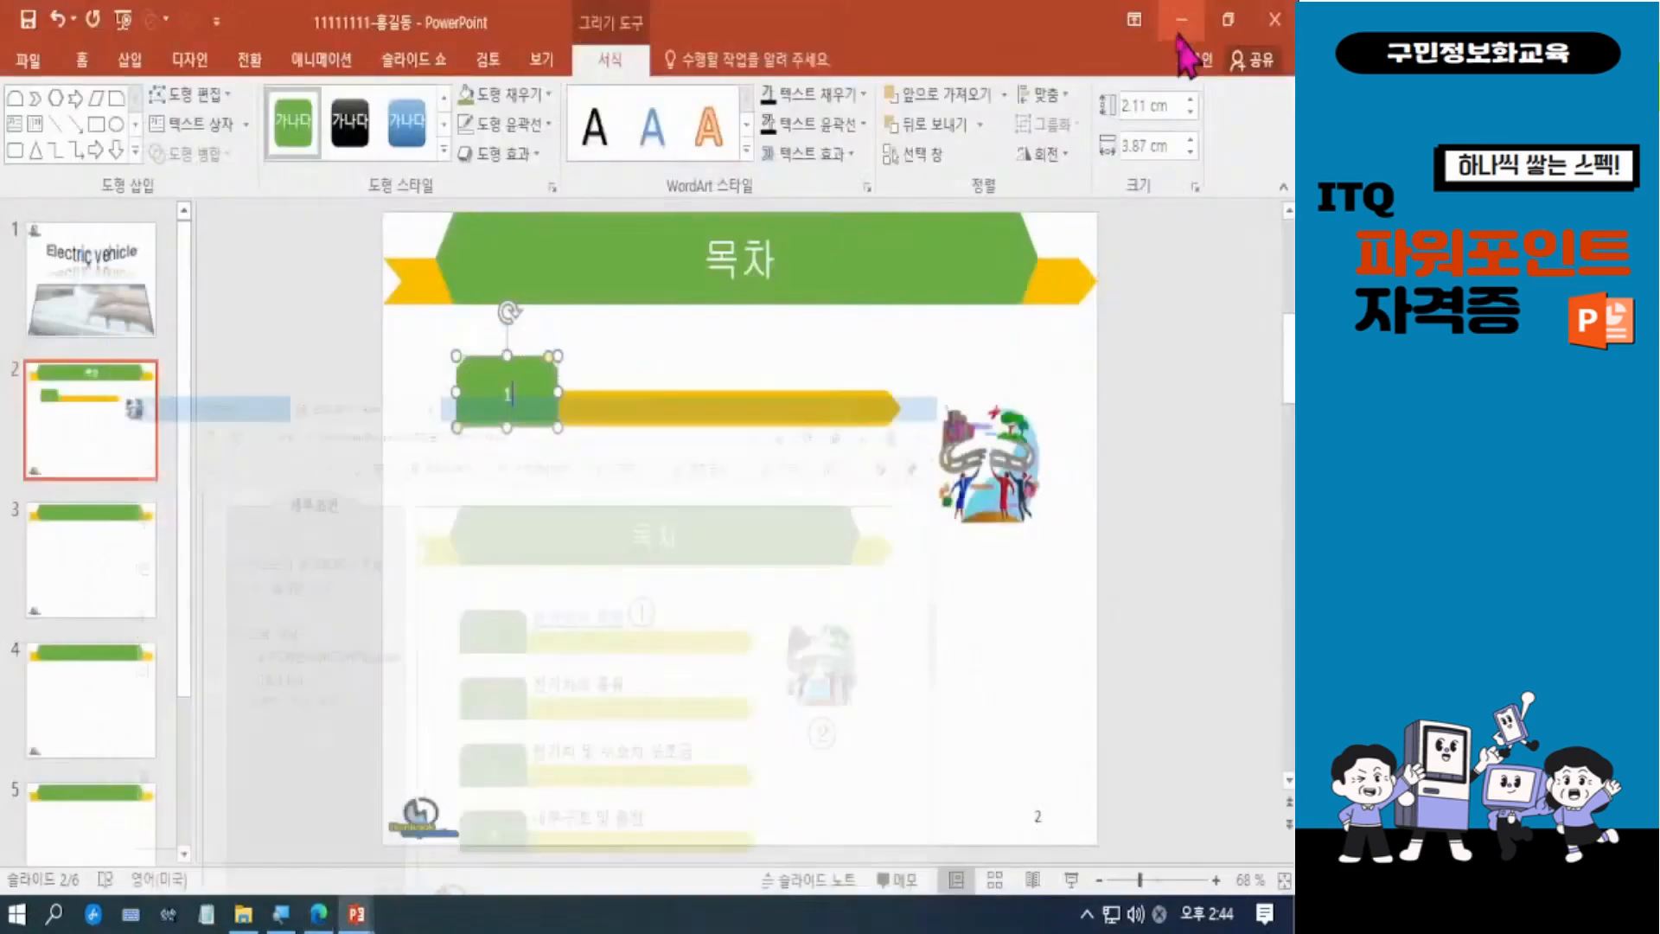
Set the orange arrow bar's height to 1.1 cm.
left_click(594, 493)
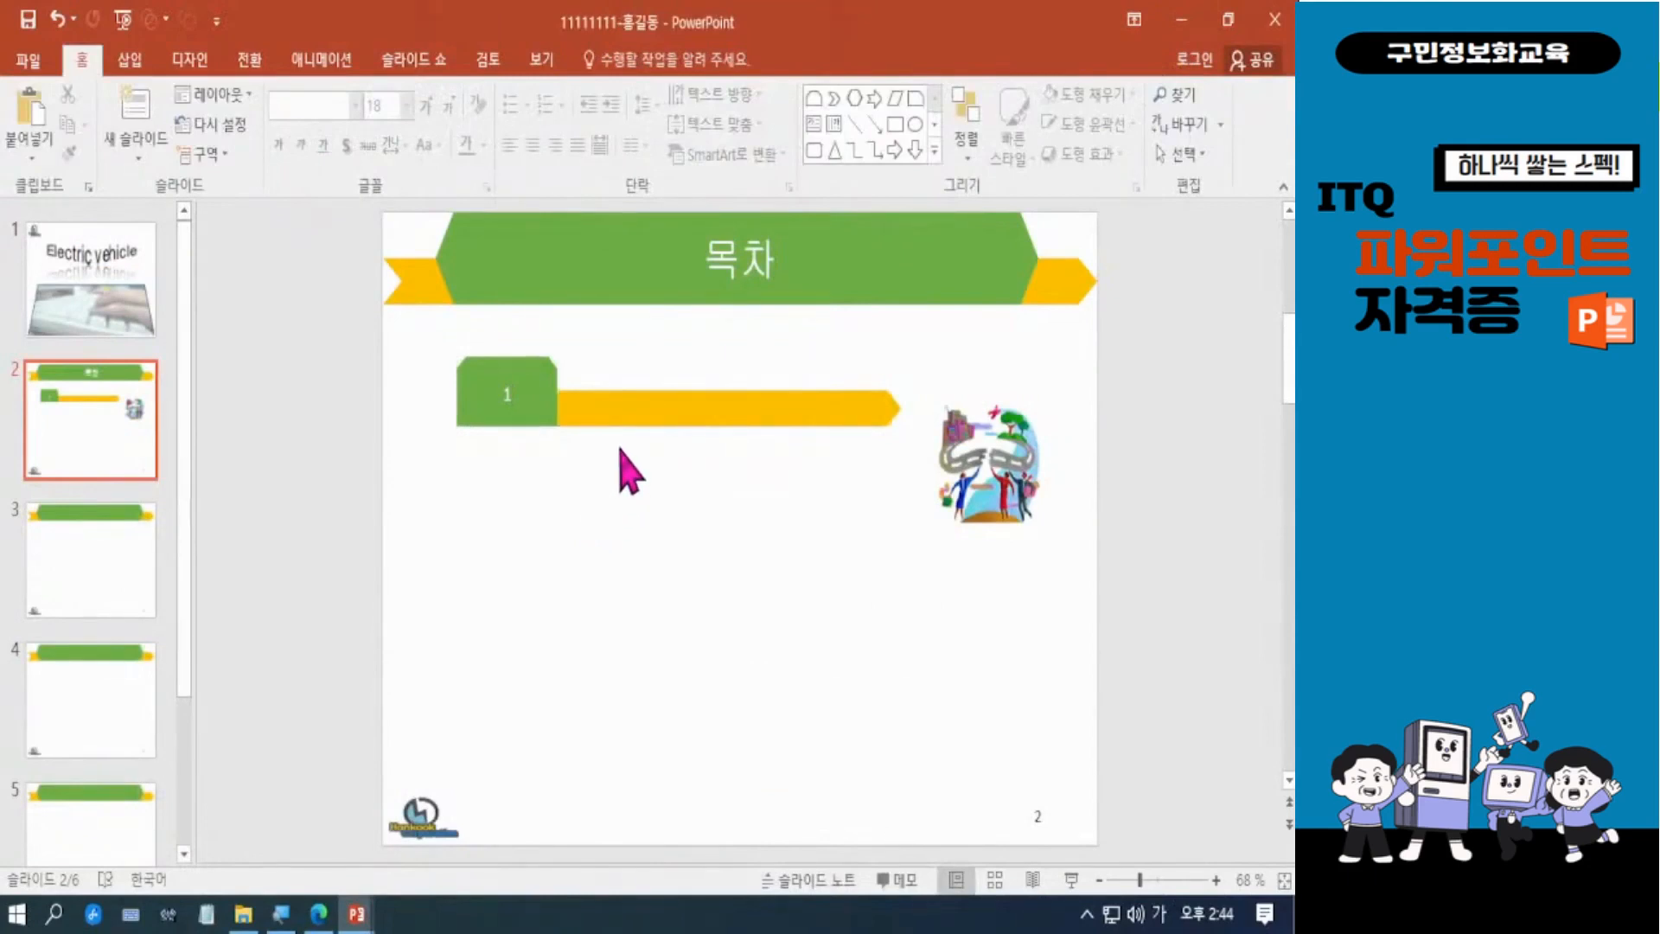
left_click(619, 402)
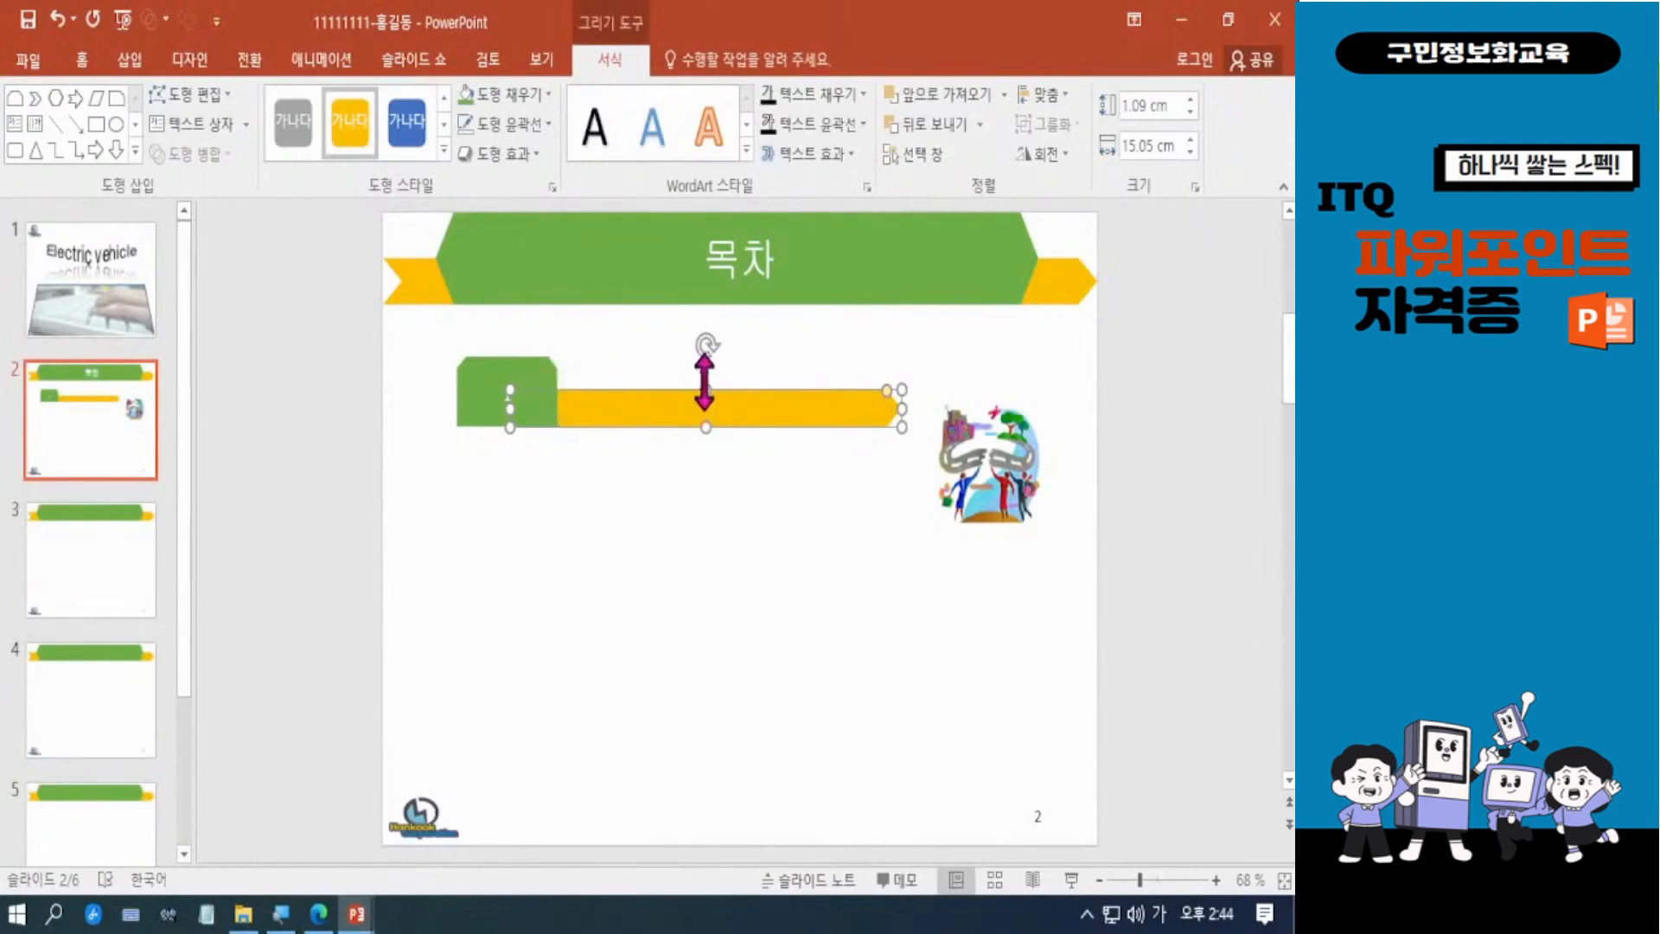
left_click(1190, 99)
left_click(1190, 99)
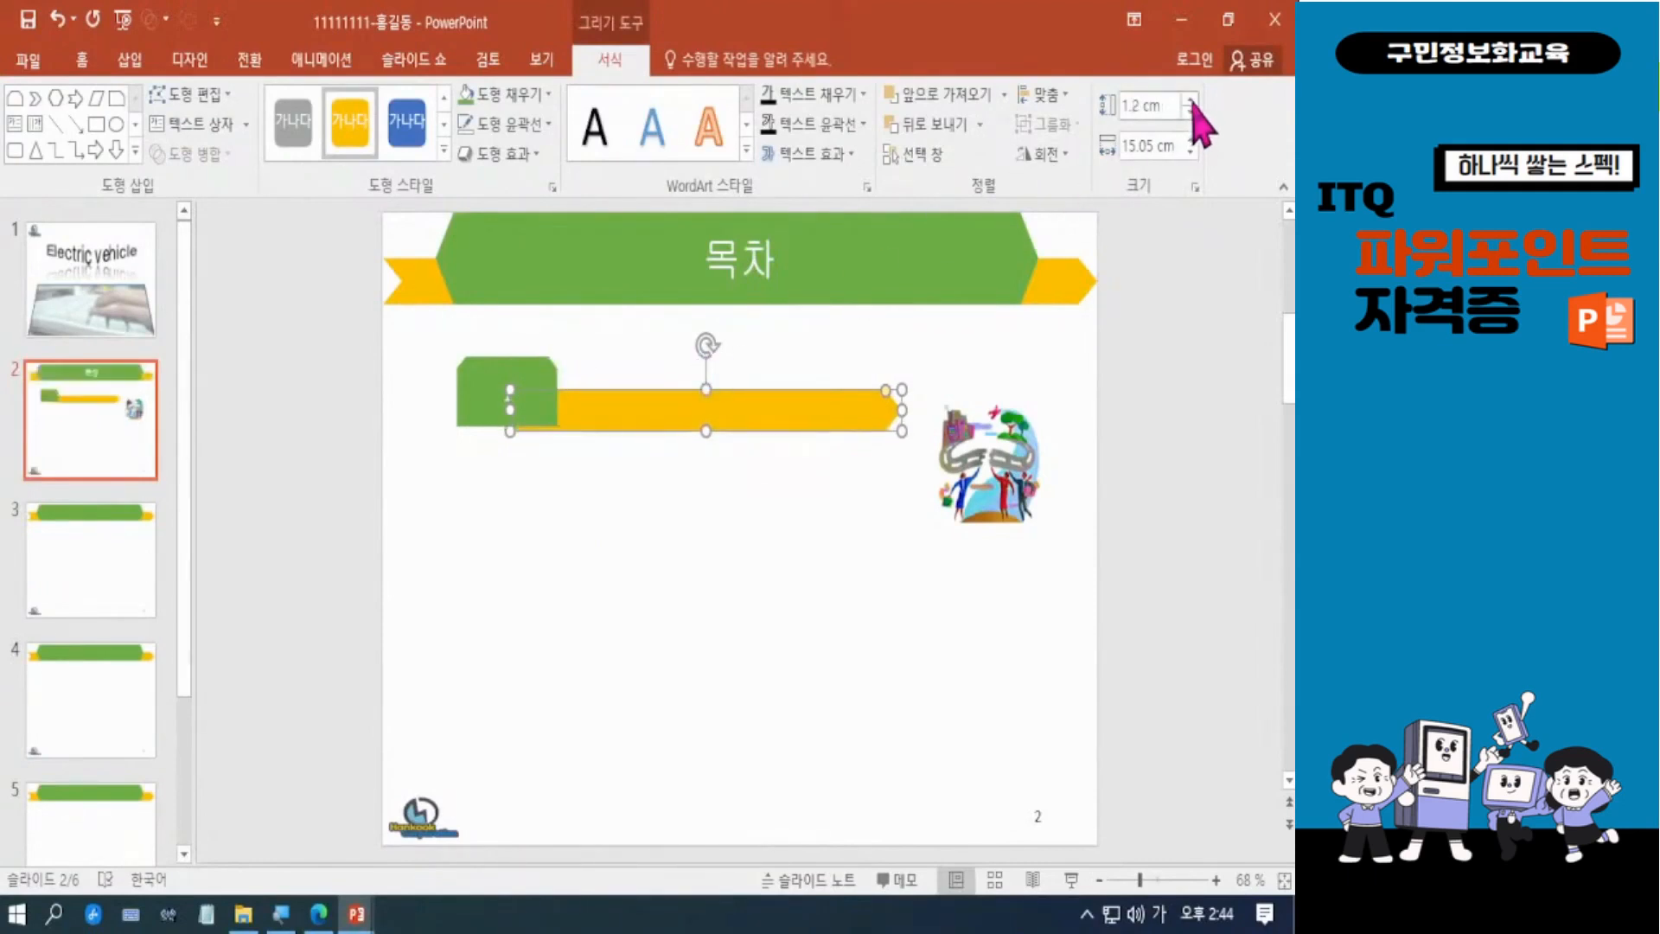
left_click(1190, 112)
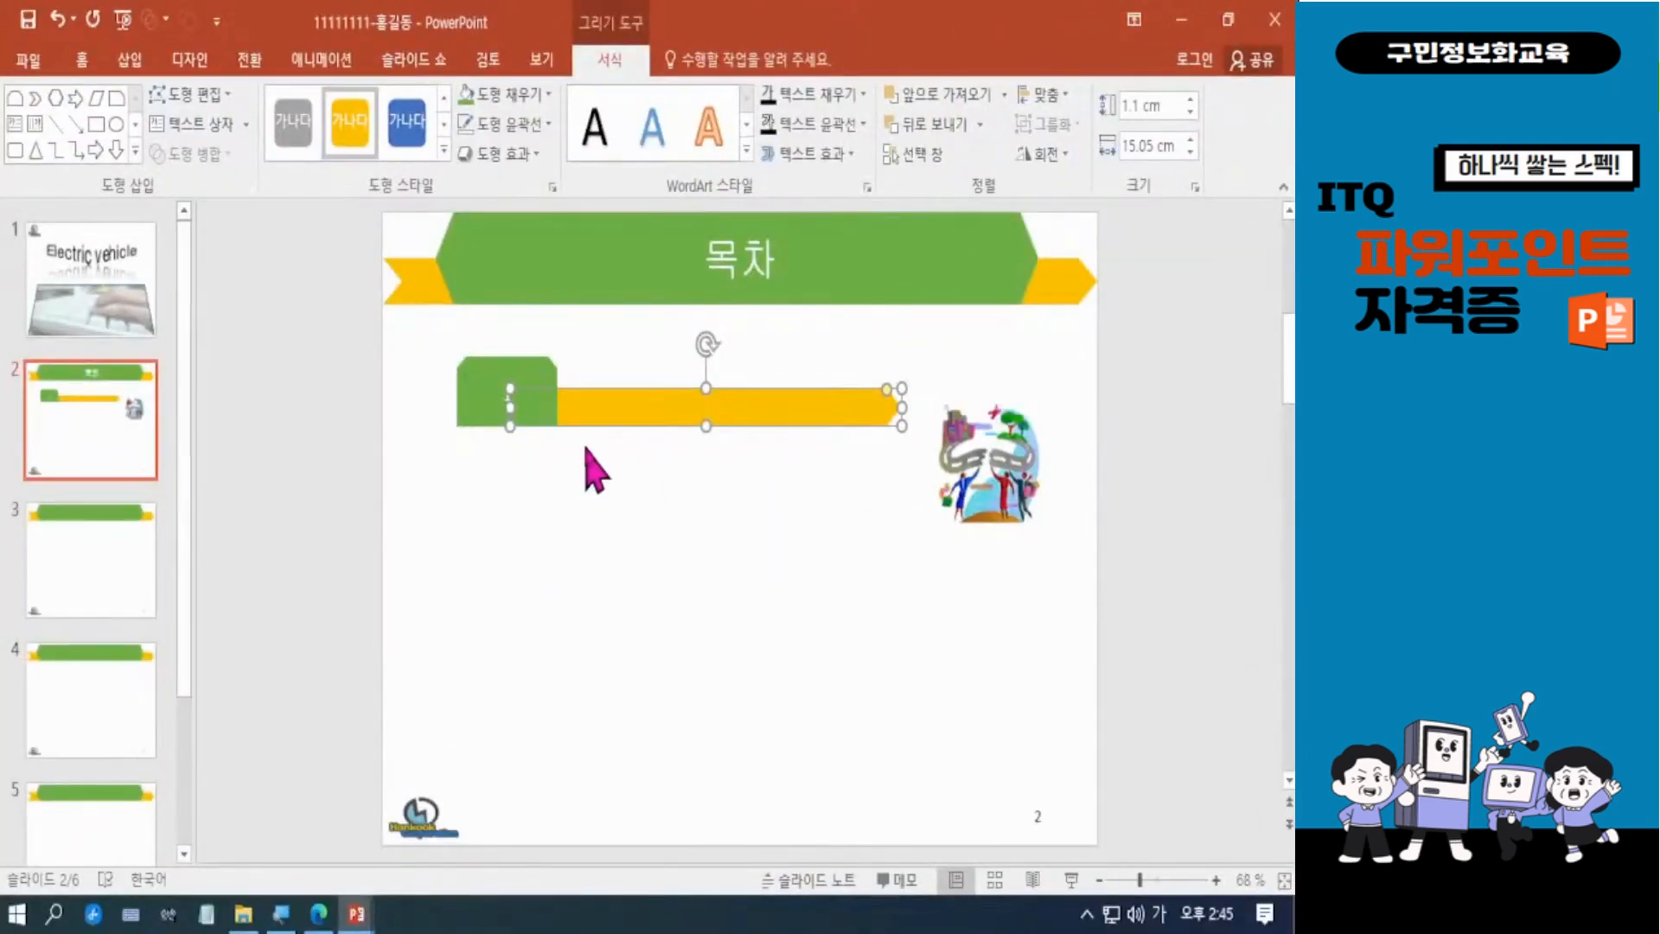
left_click(798, 510)
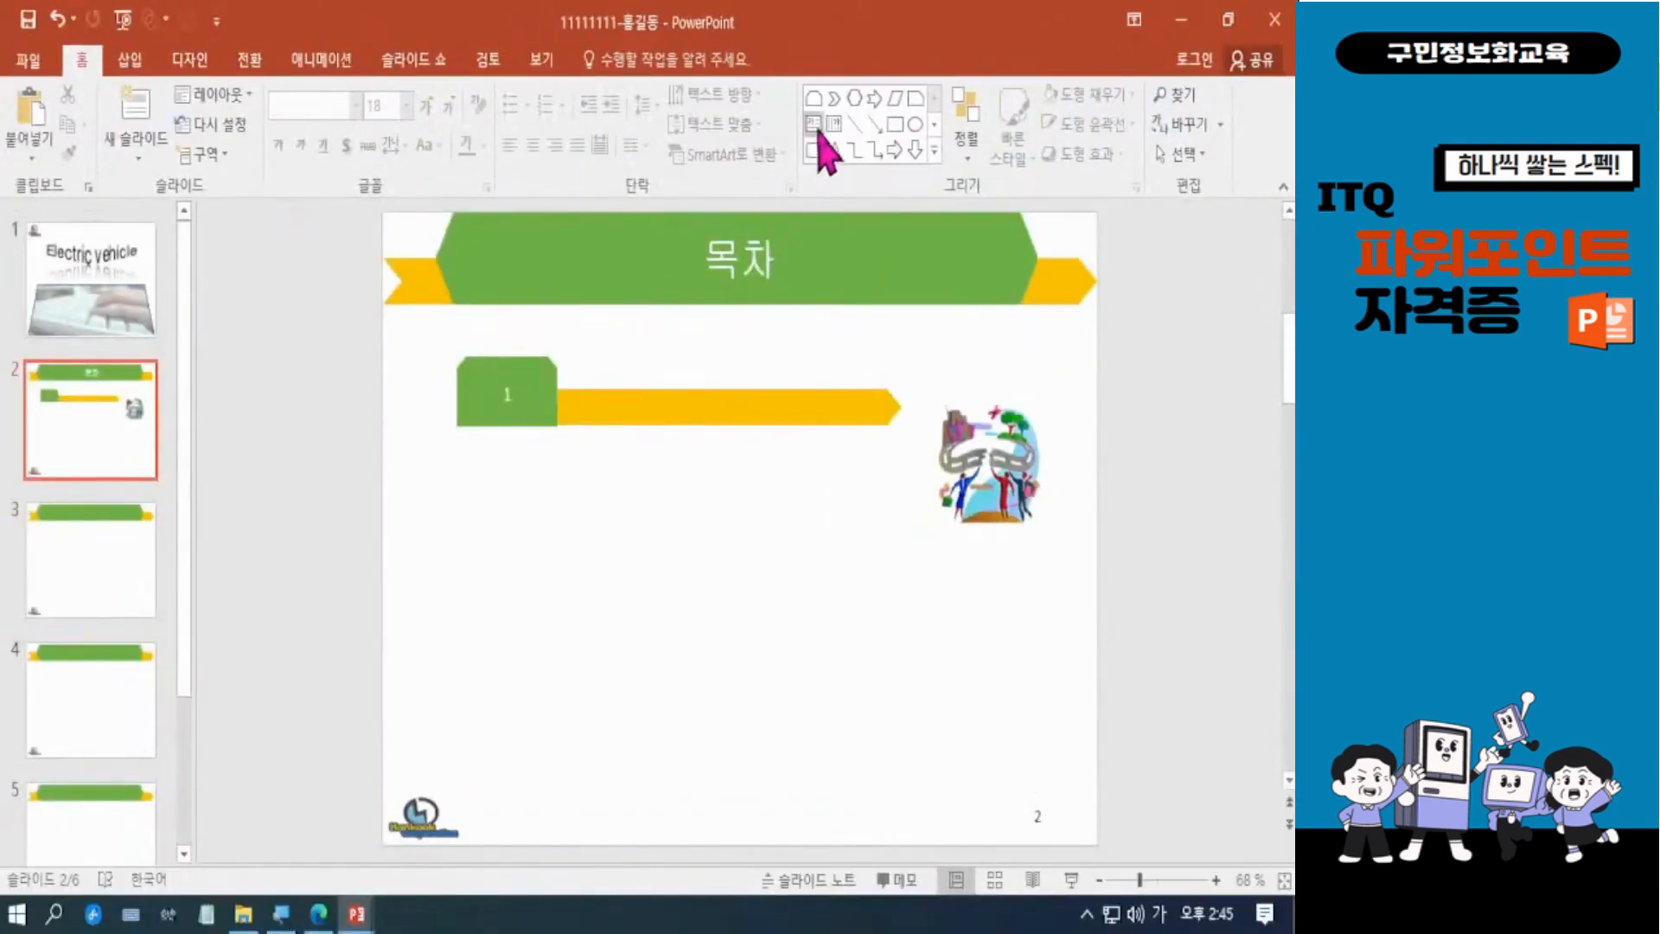
Insert a horizontal text box above the orange bar, beside the numbered shape, with the text "전기차의 특징".
left_click(814, 124)
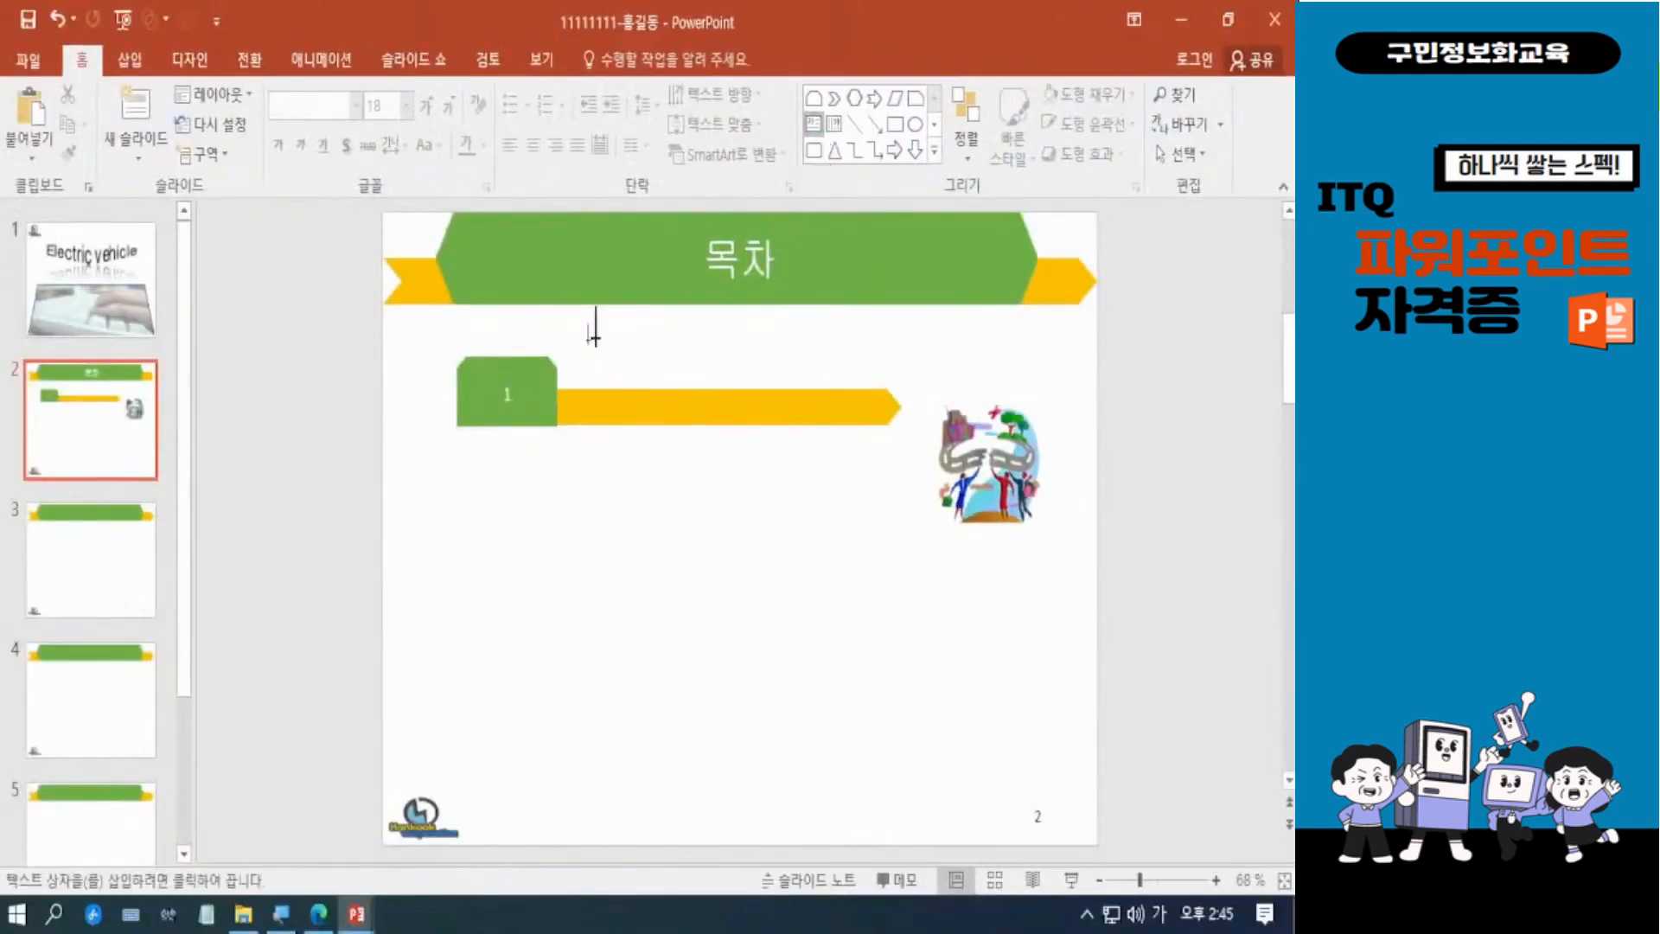
left_click_drag(568, 344, 862, 392)
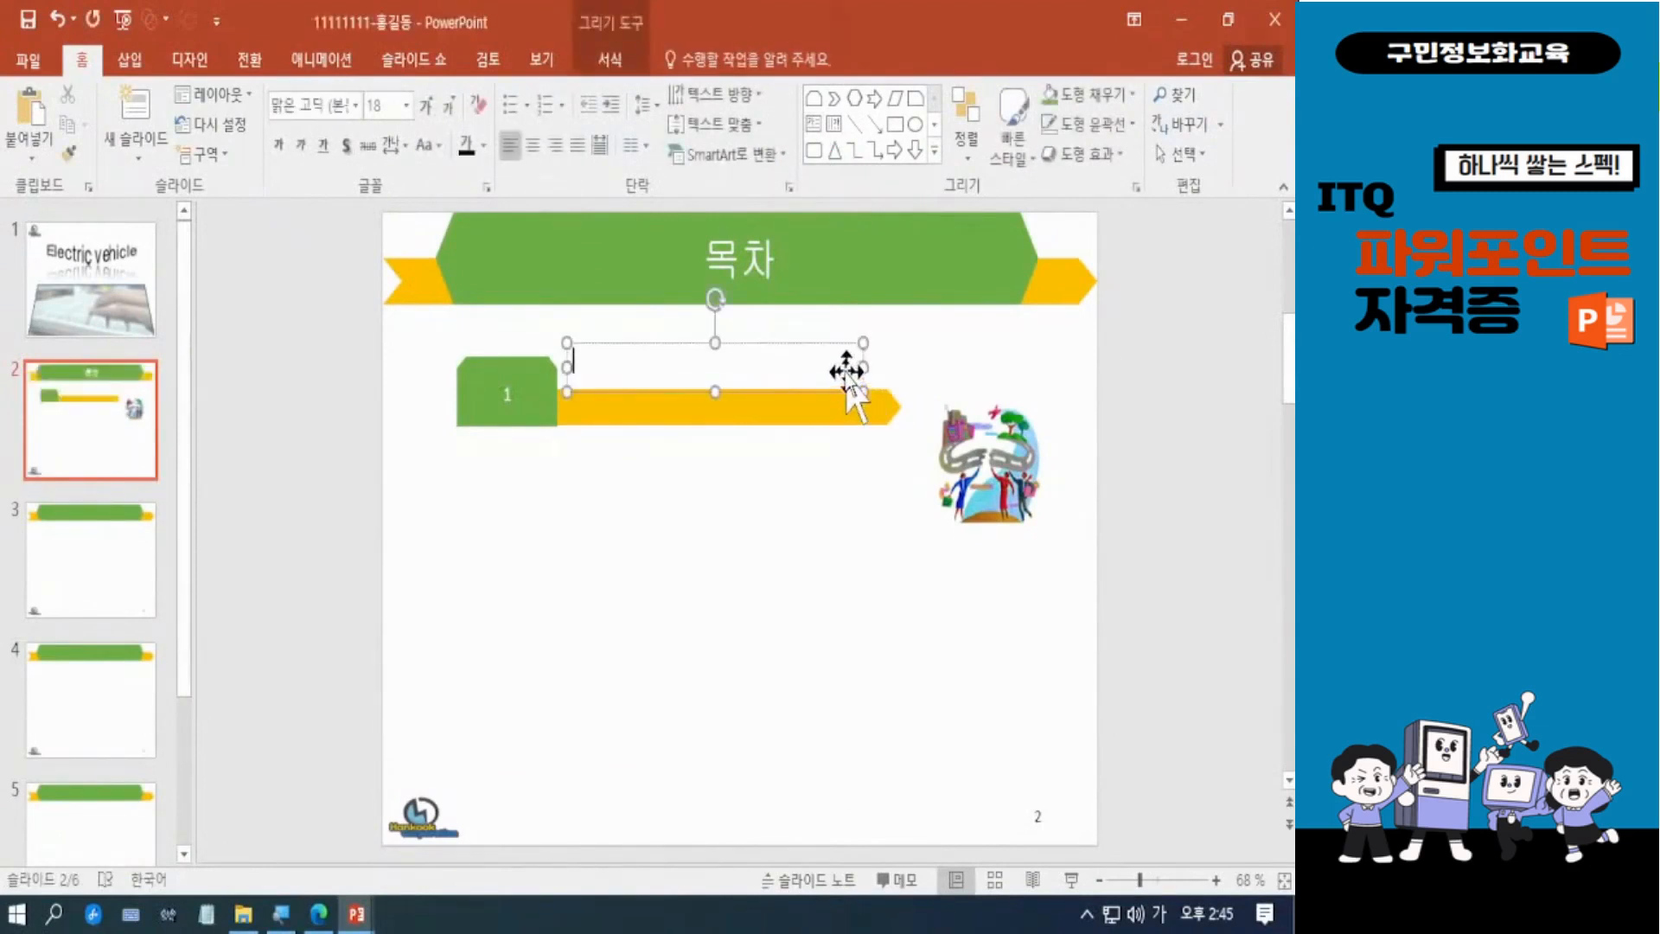
type("전기")
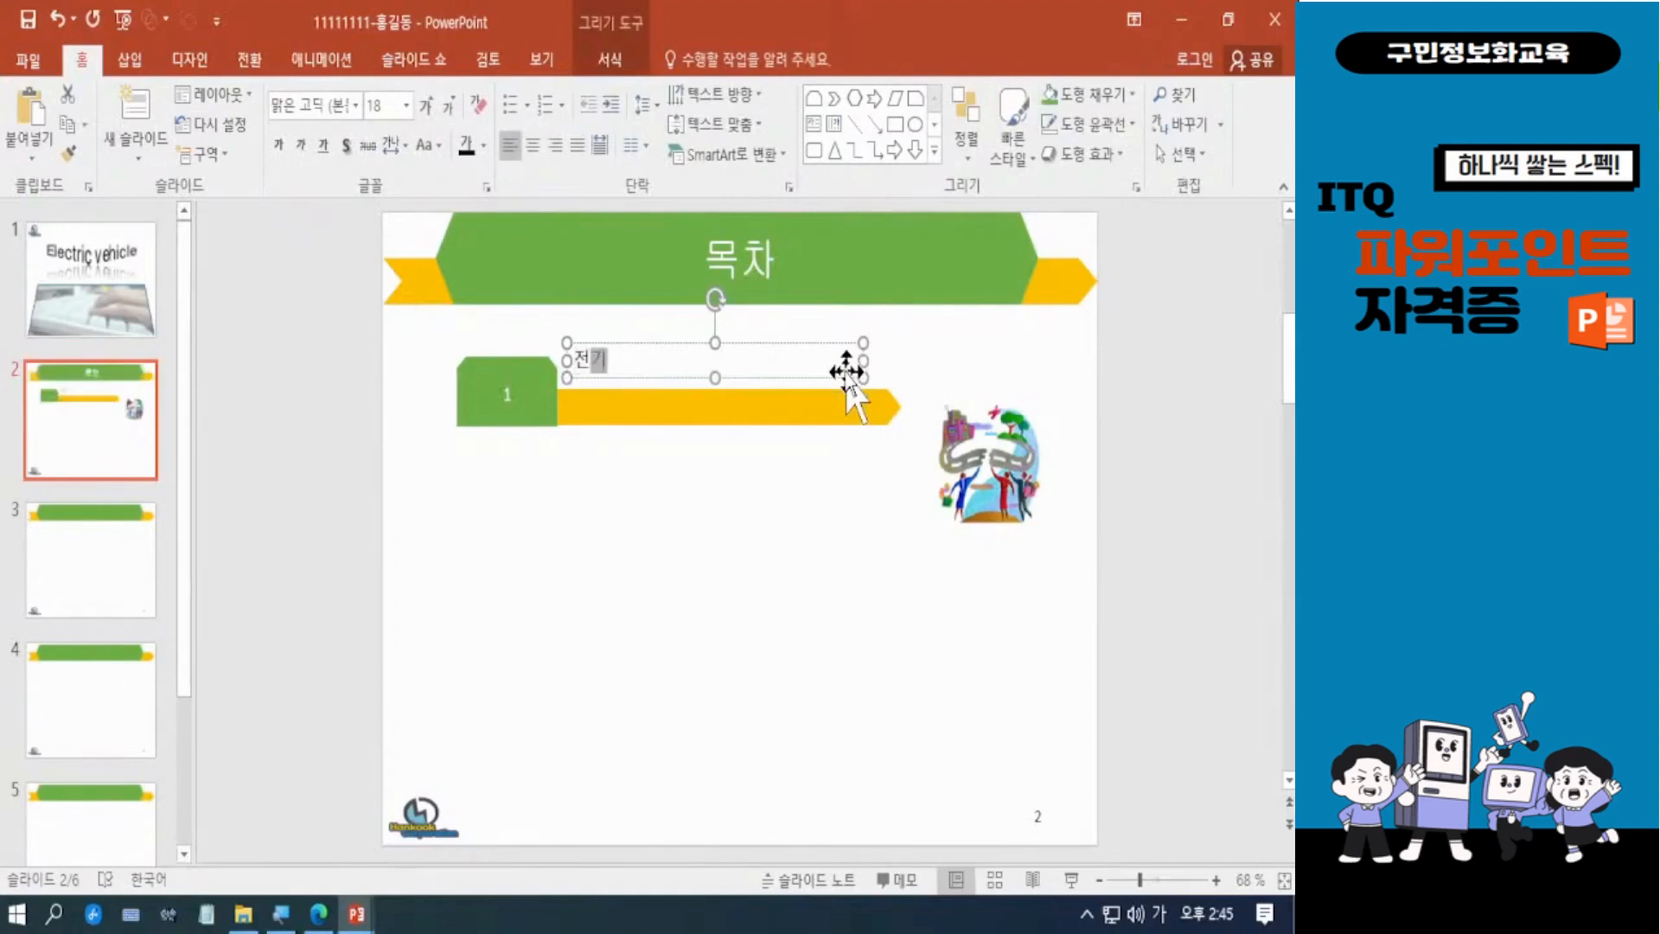
type("차의 특징")
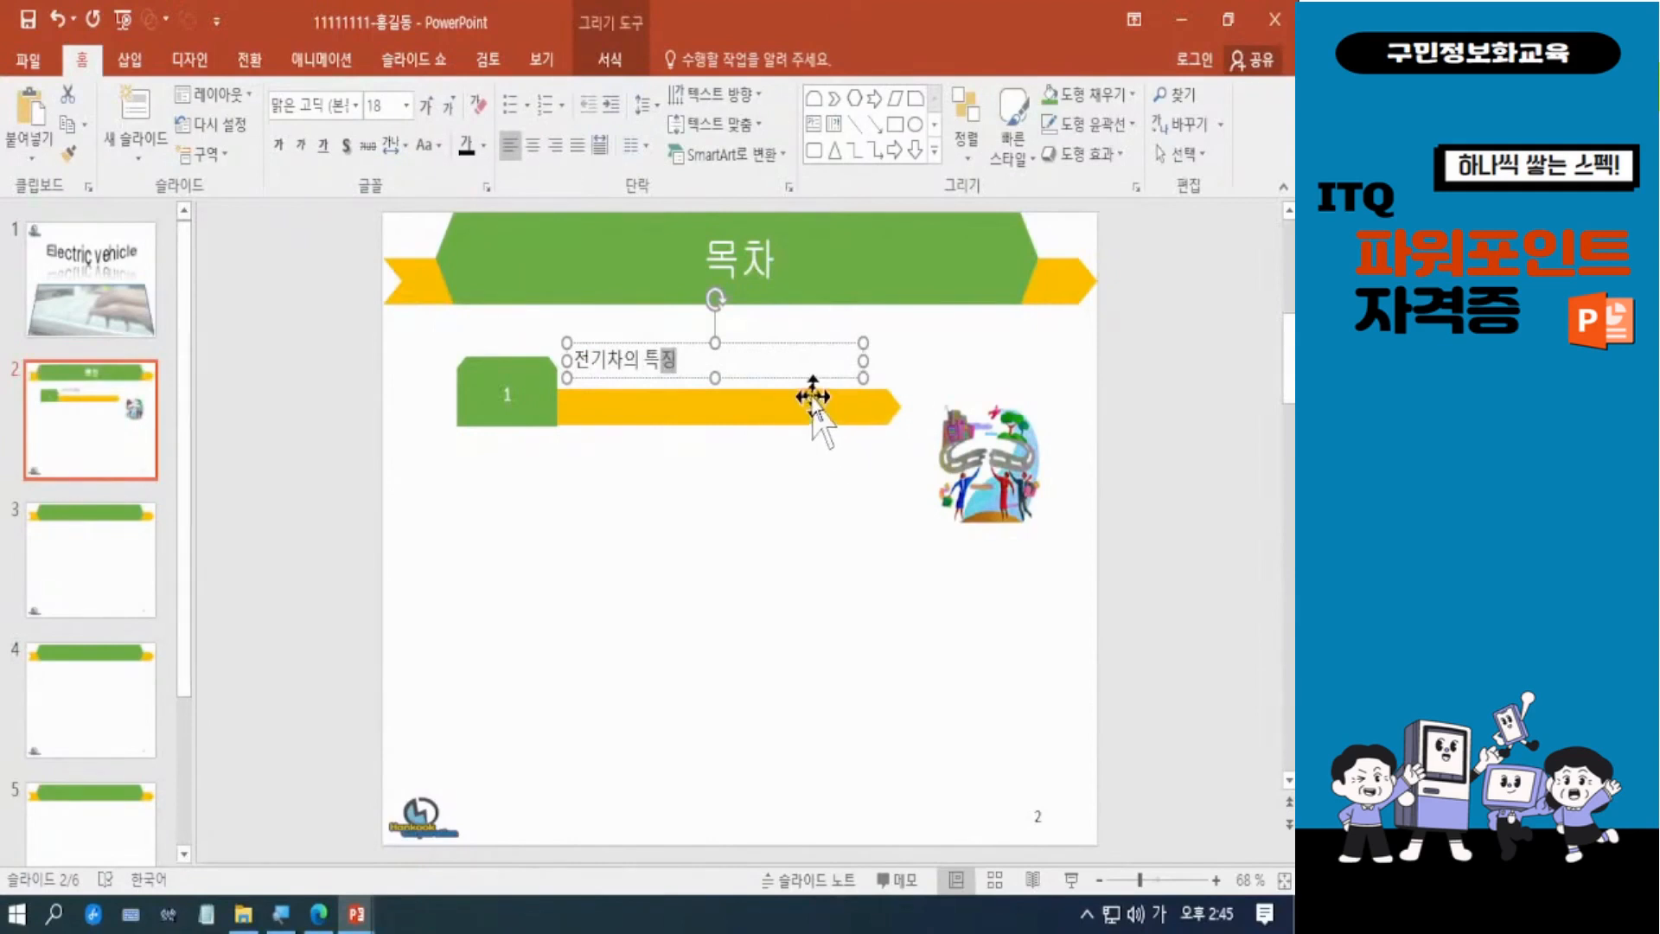
Nudge the "전기차의 특징" text box down and slightly toward the numbered shape, close to the orange bar.
key("Down")
key("Down")
key("Down")
key("Down")
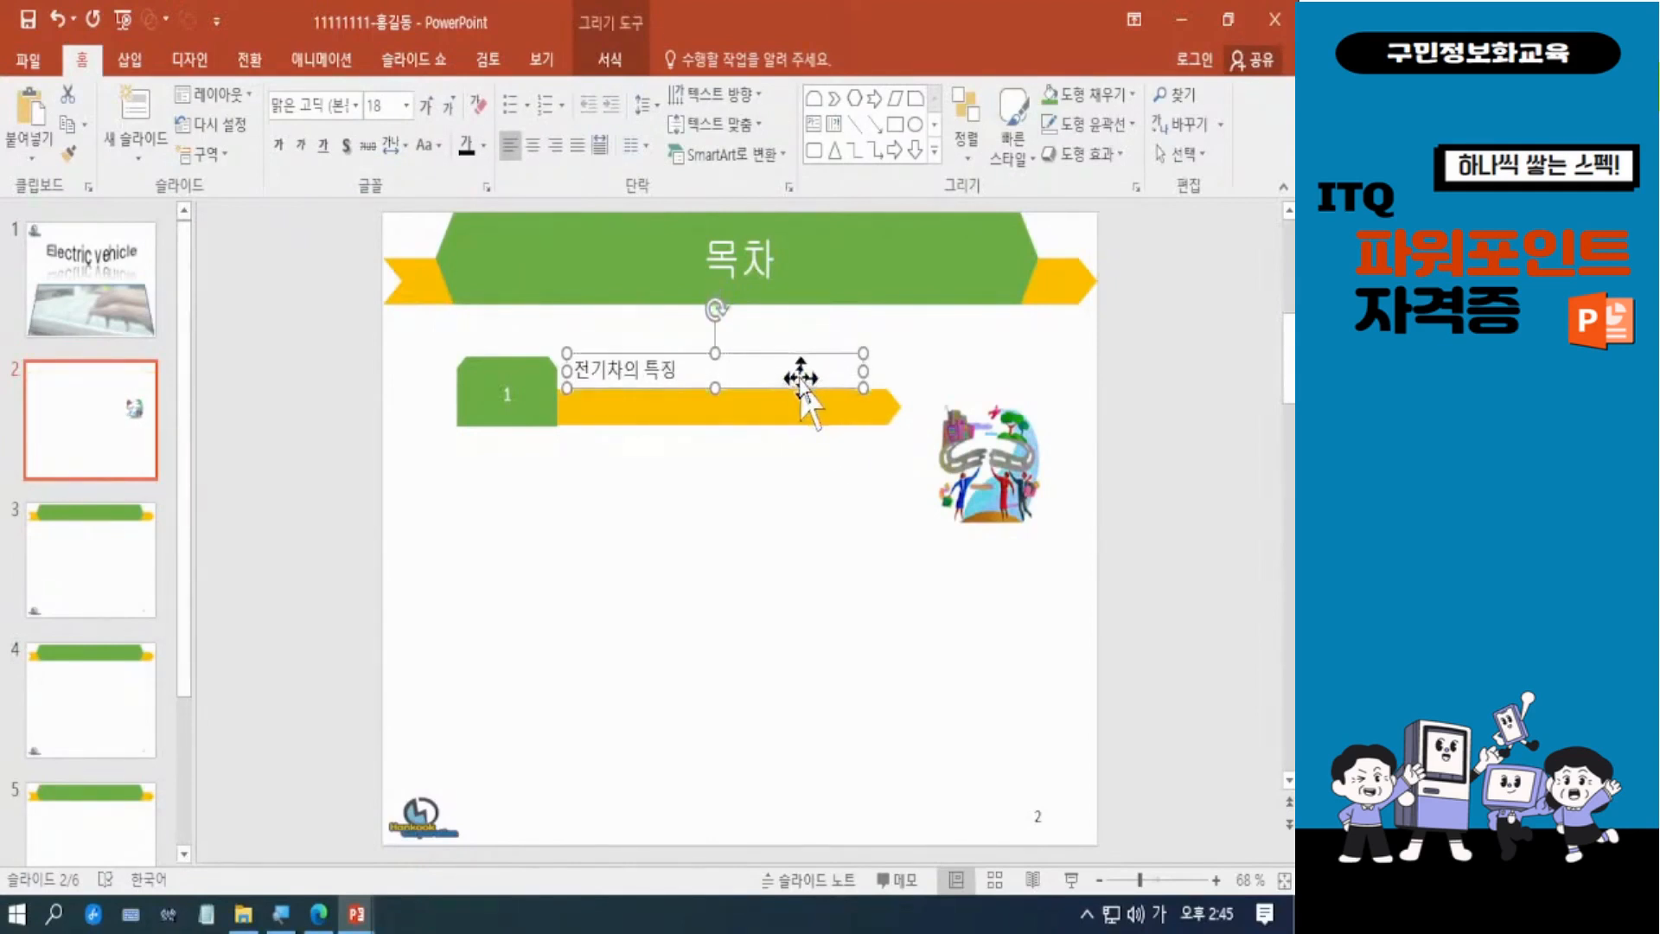
key("Up")
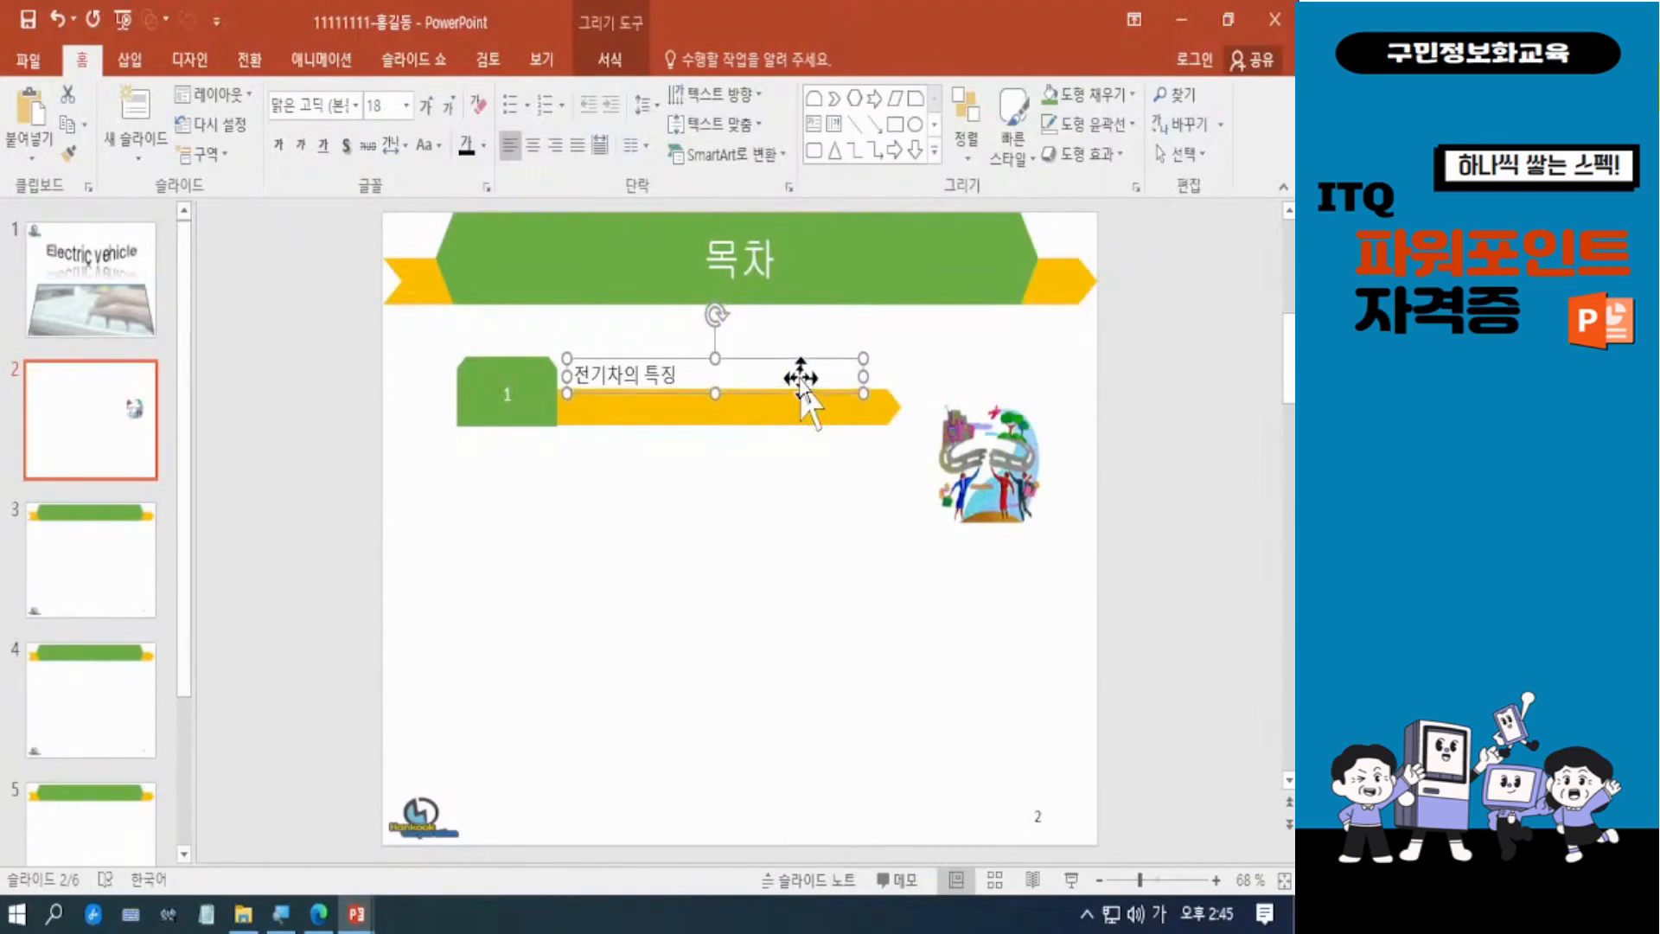
key("Left")
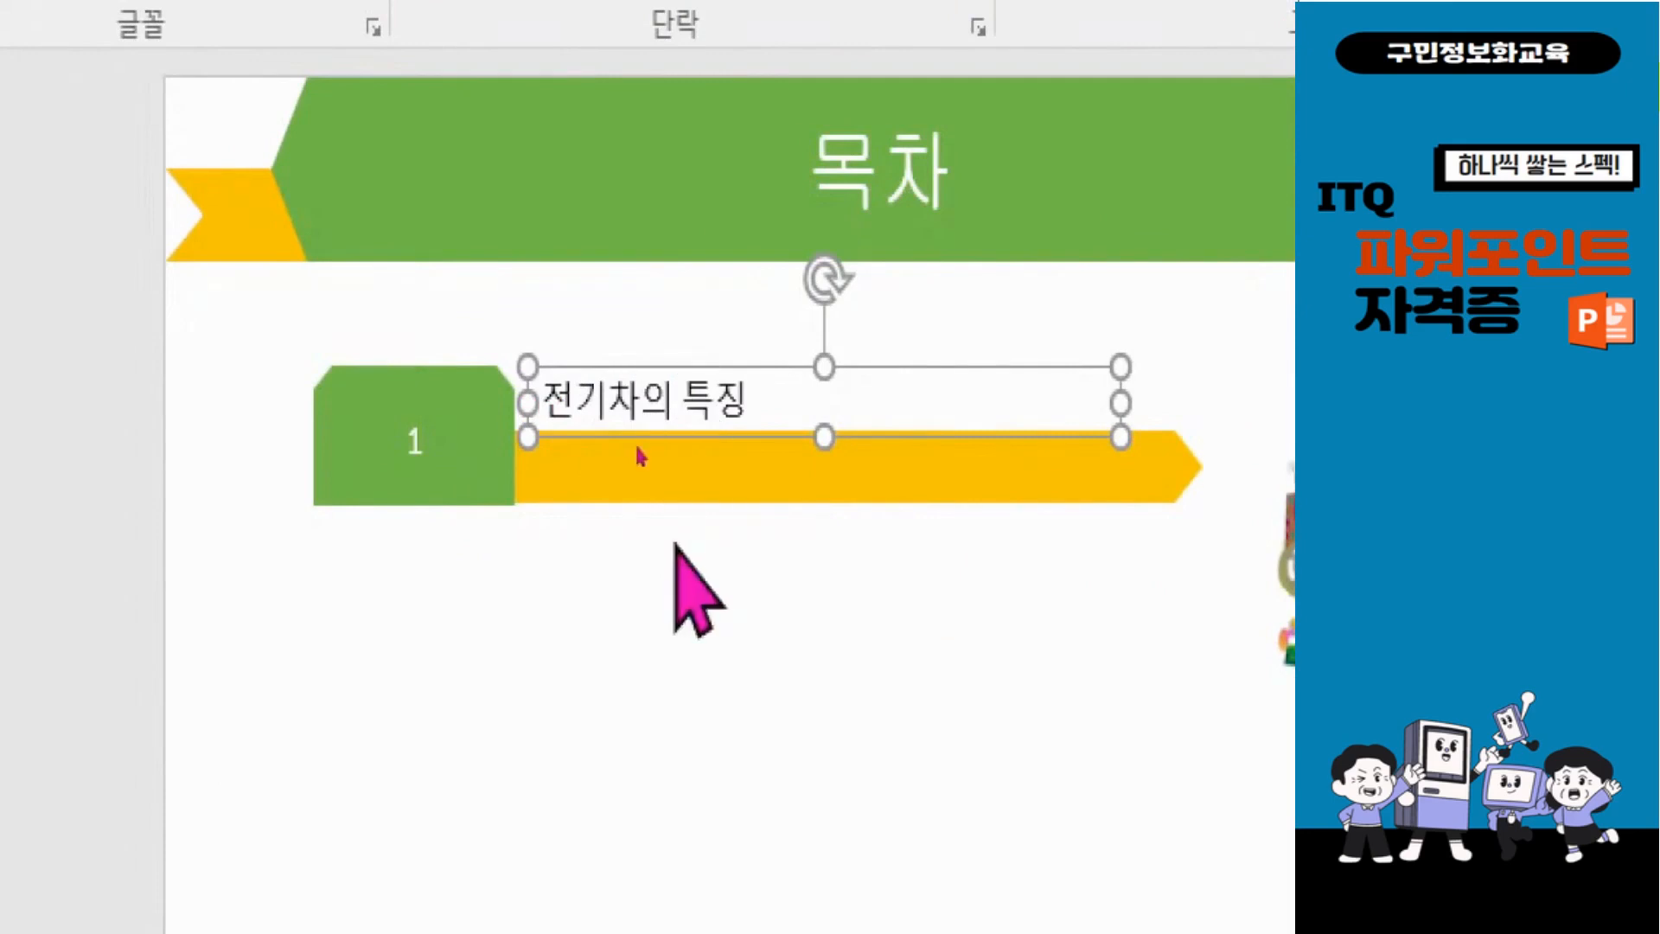
key("Left")
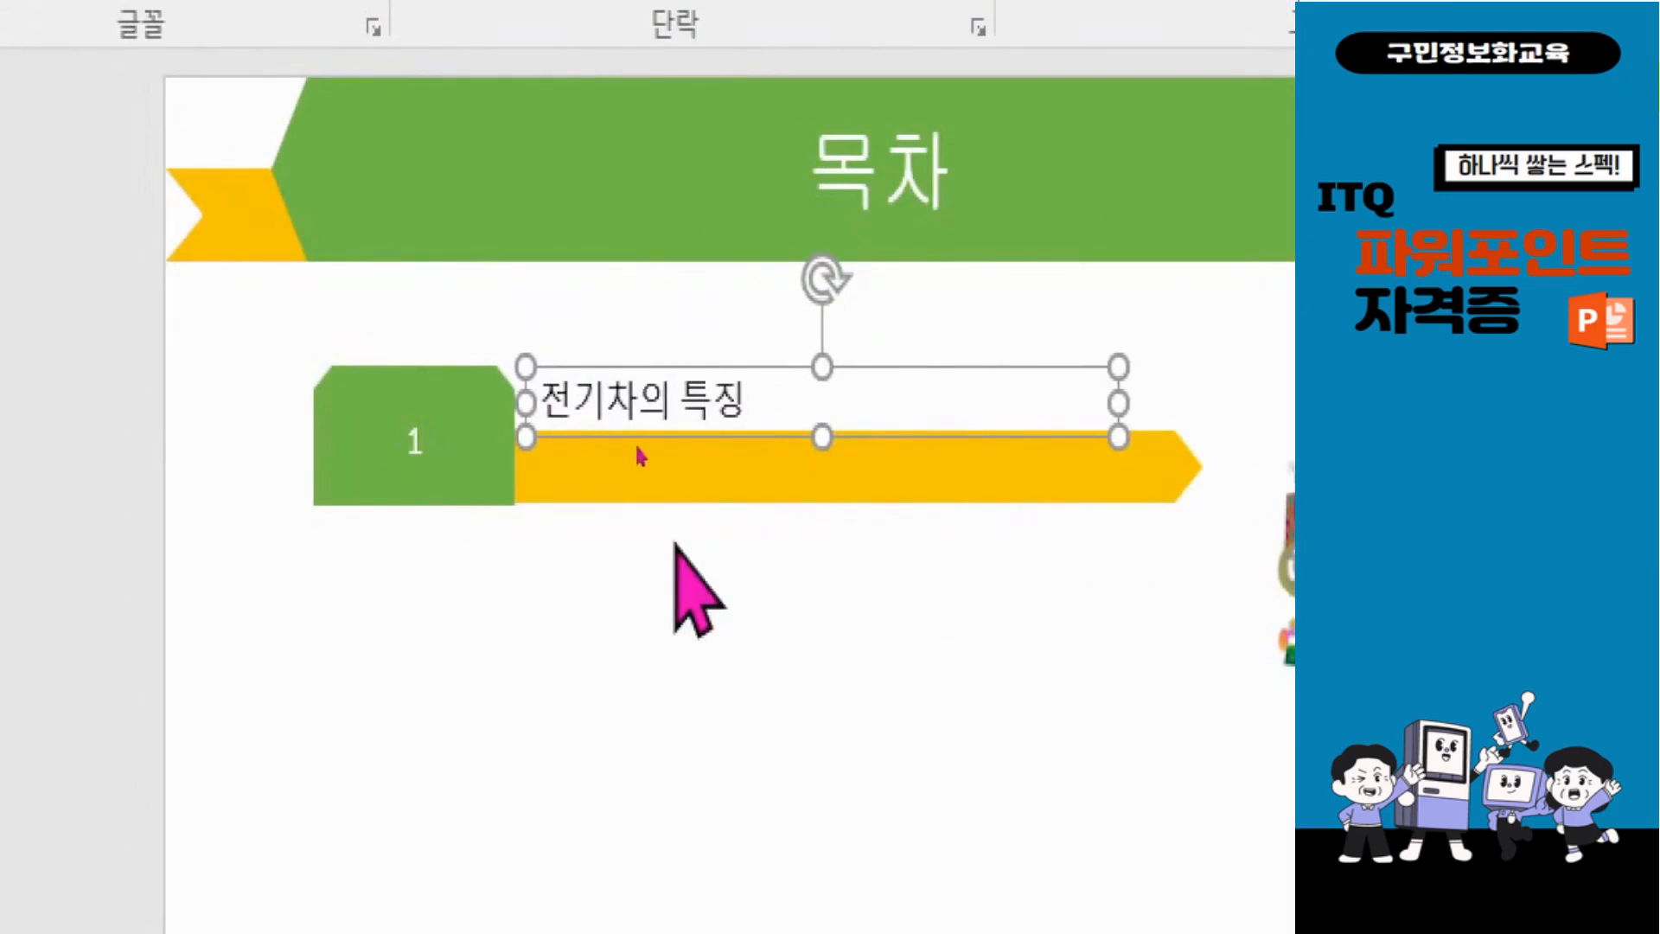
key("Down")
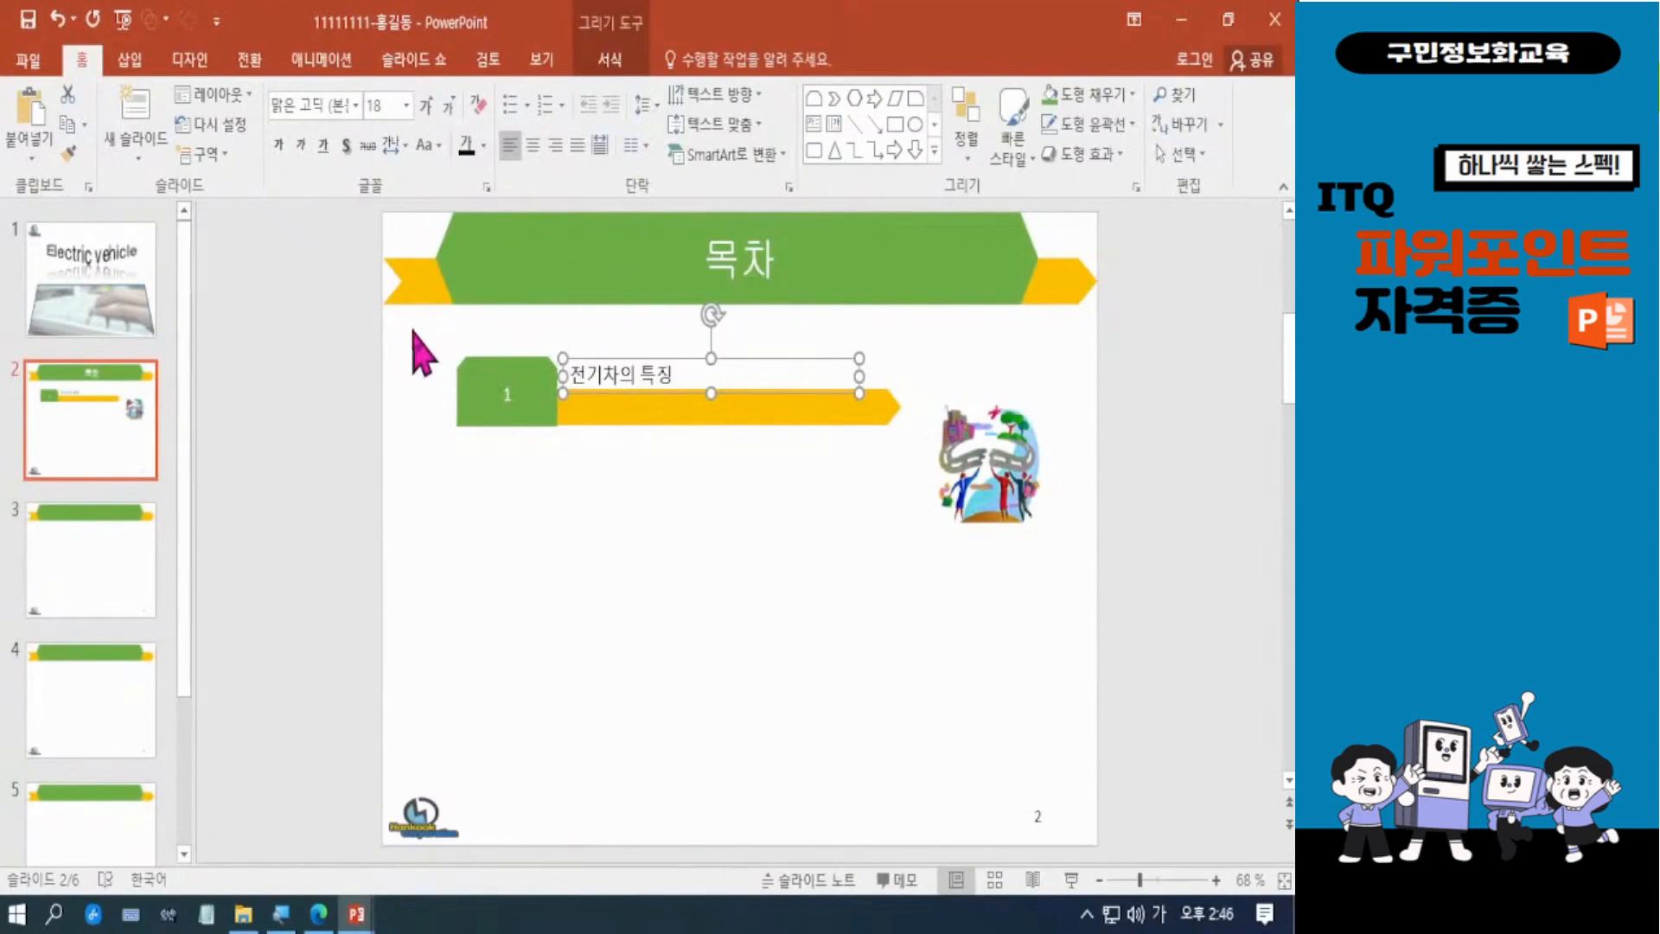
Set the font of the numbered shape, text box and orange bar to 돋움 at size 24.
left_click_drag(415, 325, 896, 517)
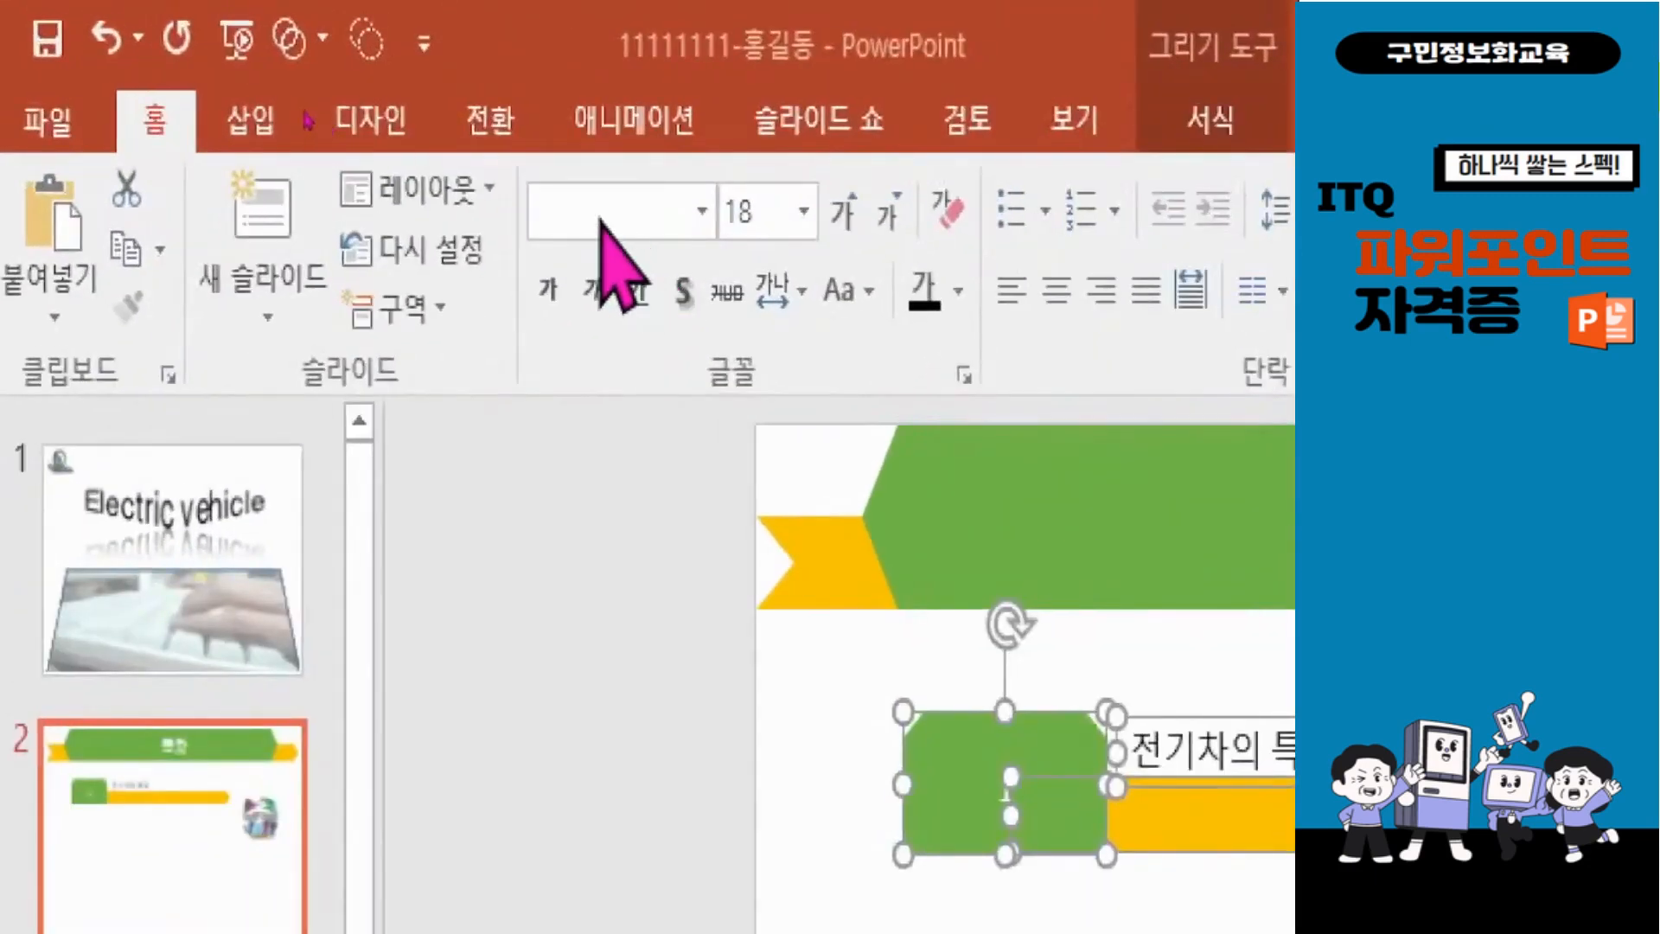
left_click(599, 220)
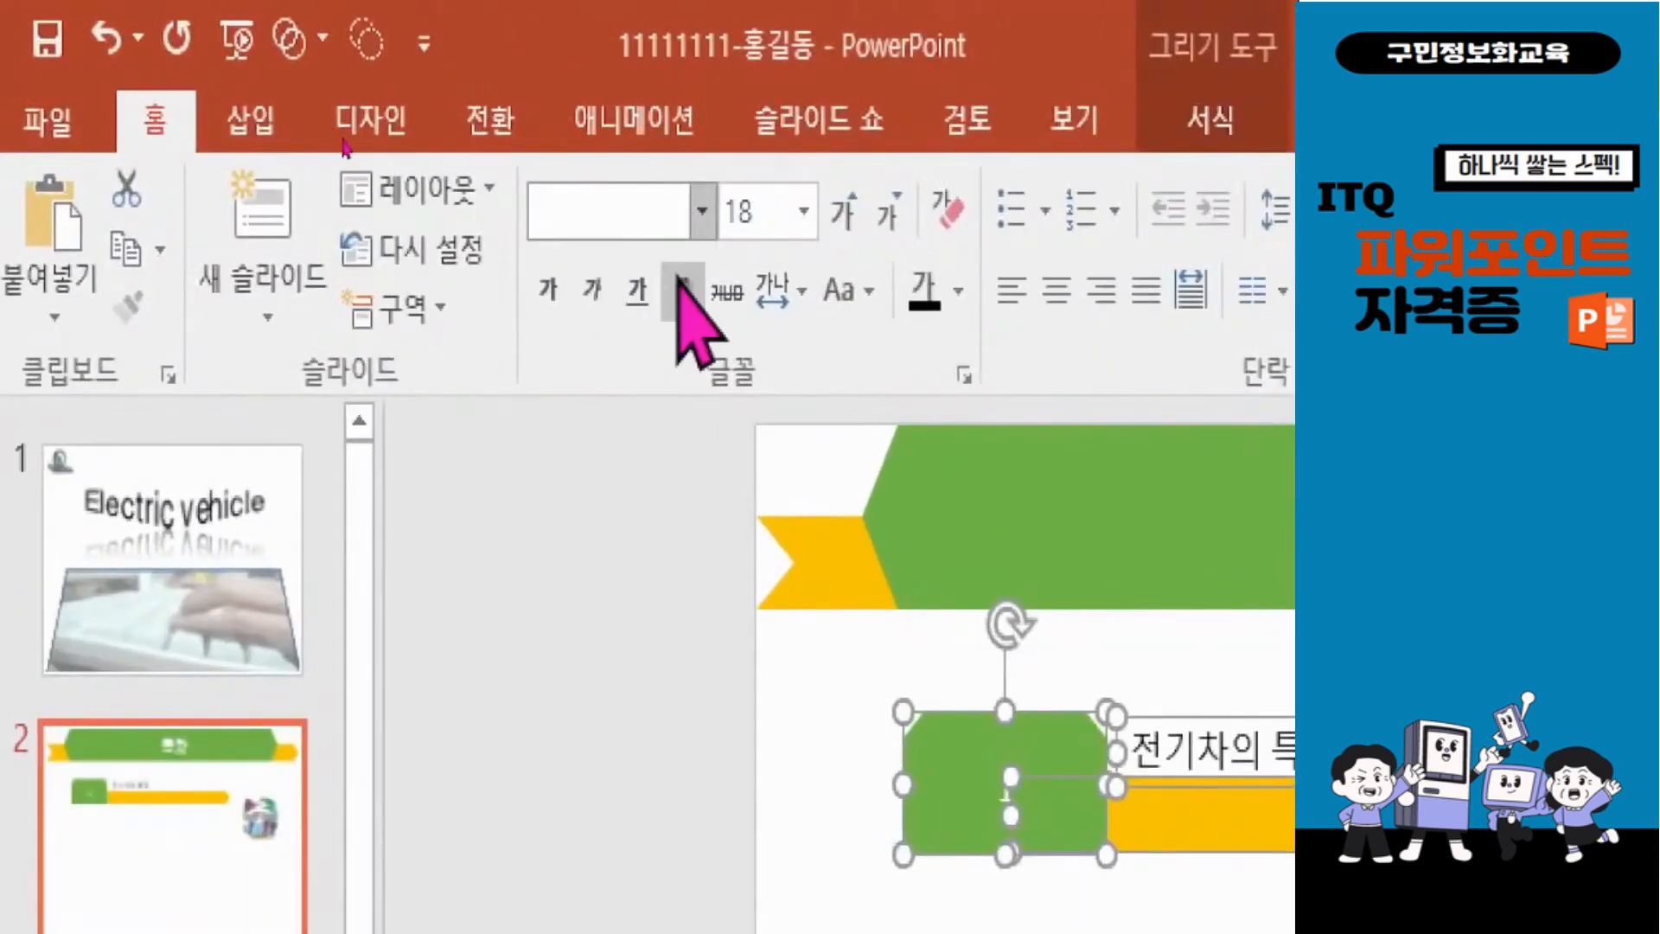
type("돋움")
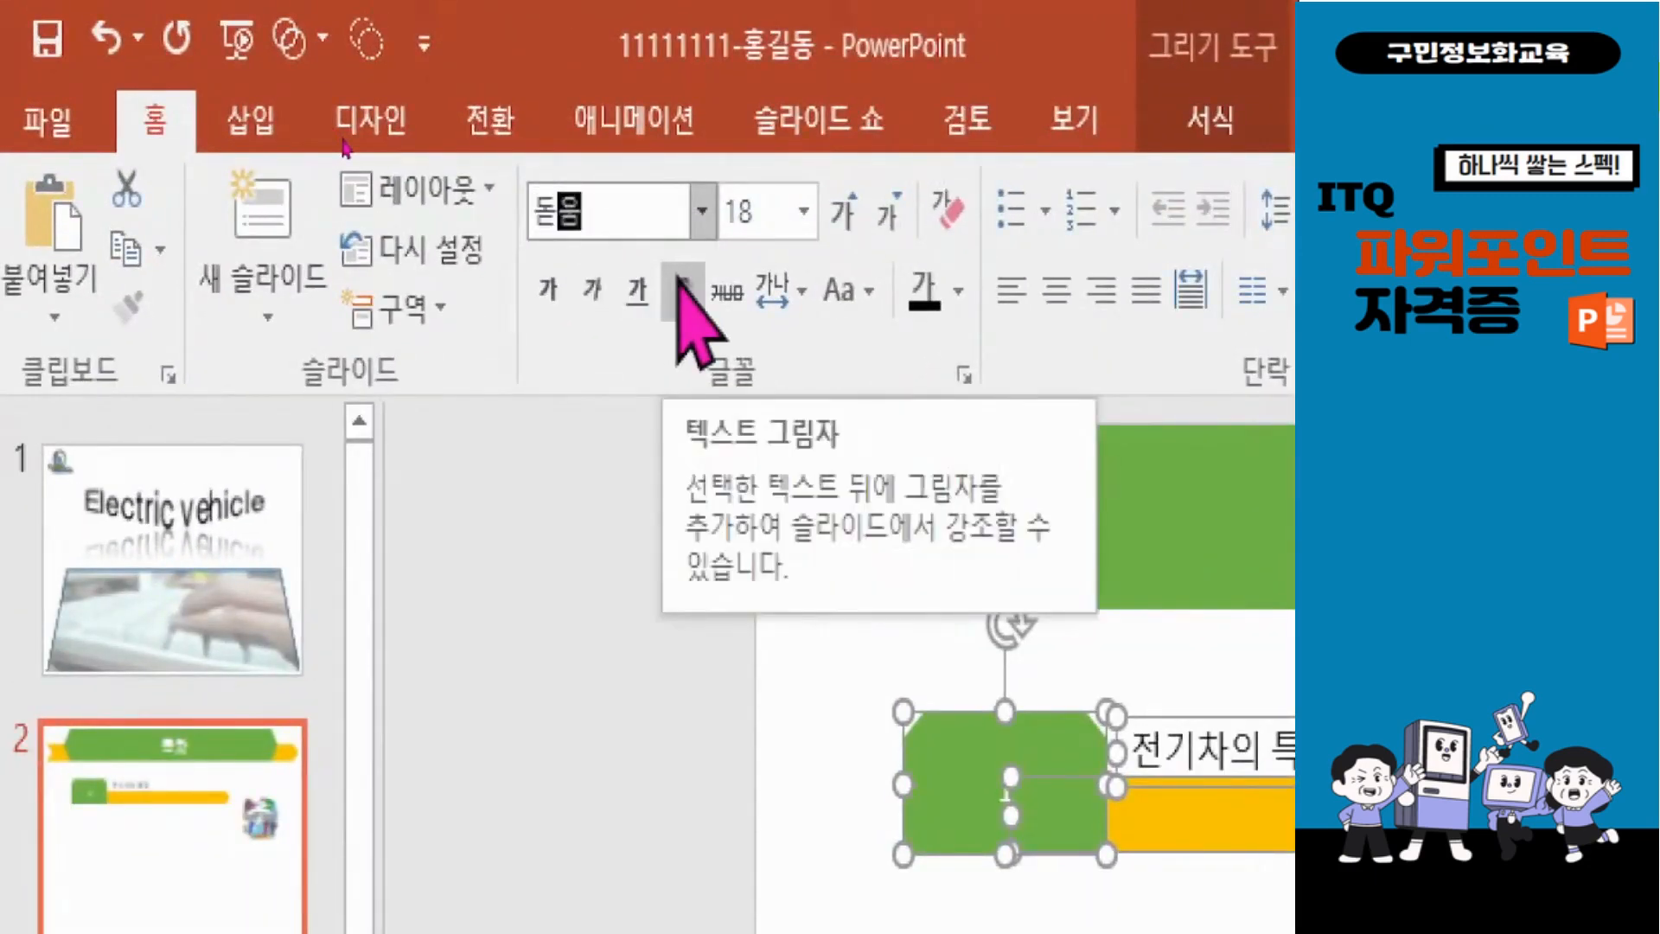
key("Return")
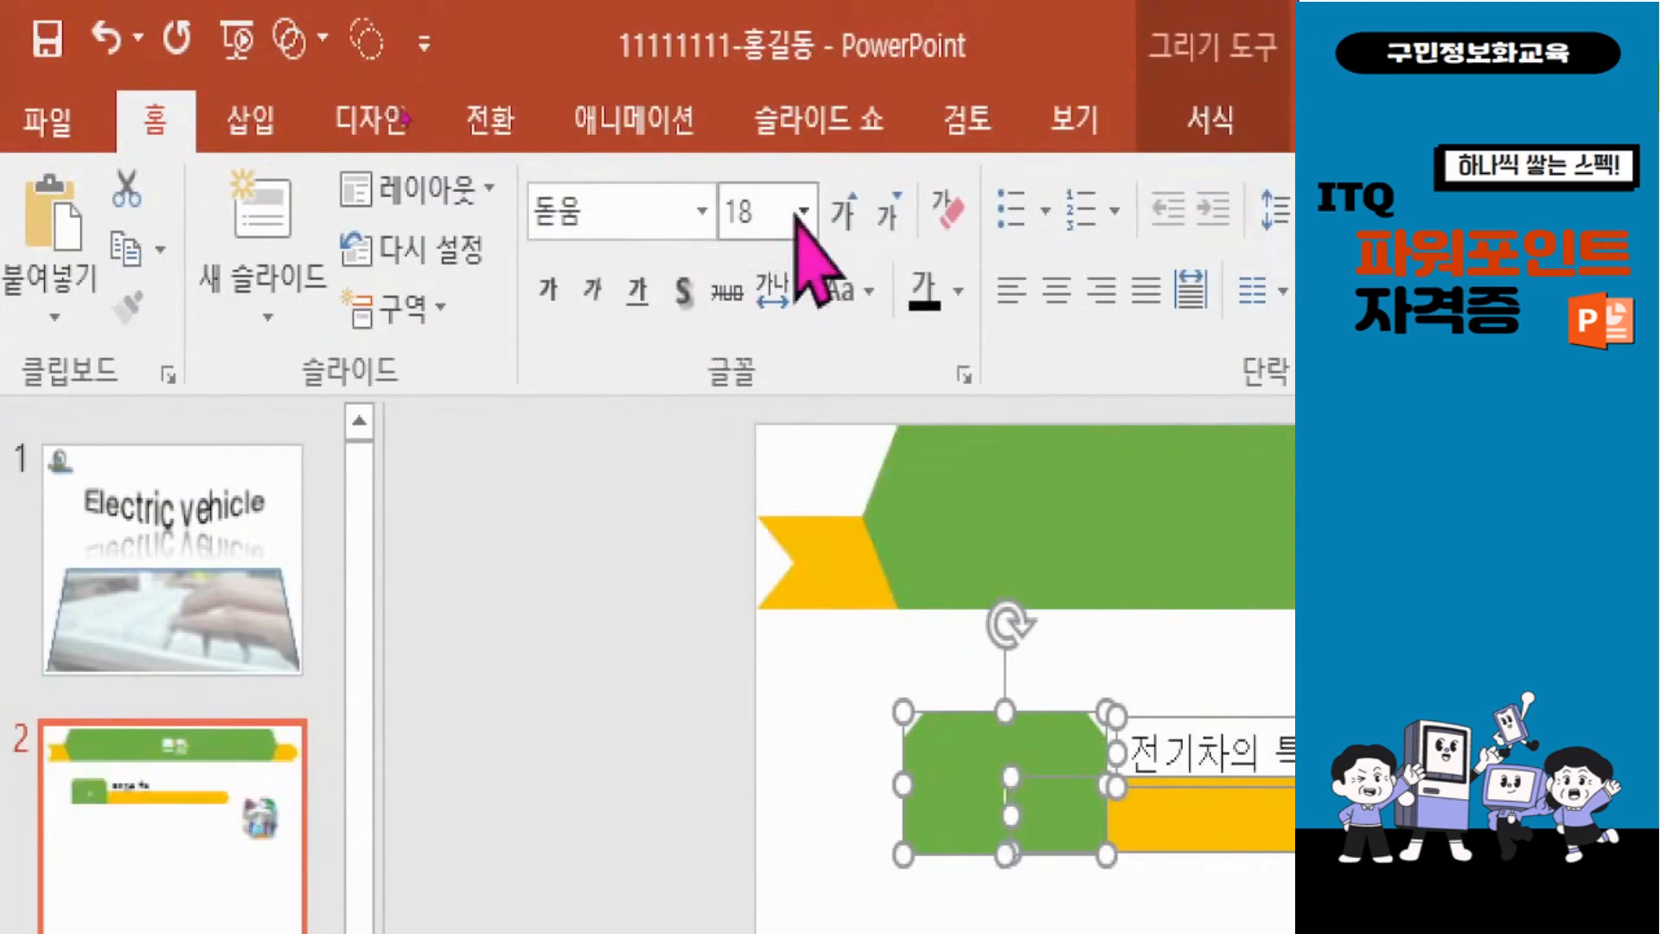
left_click(752, 208)
type("24")
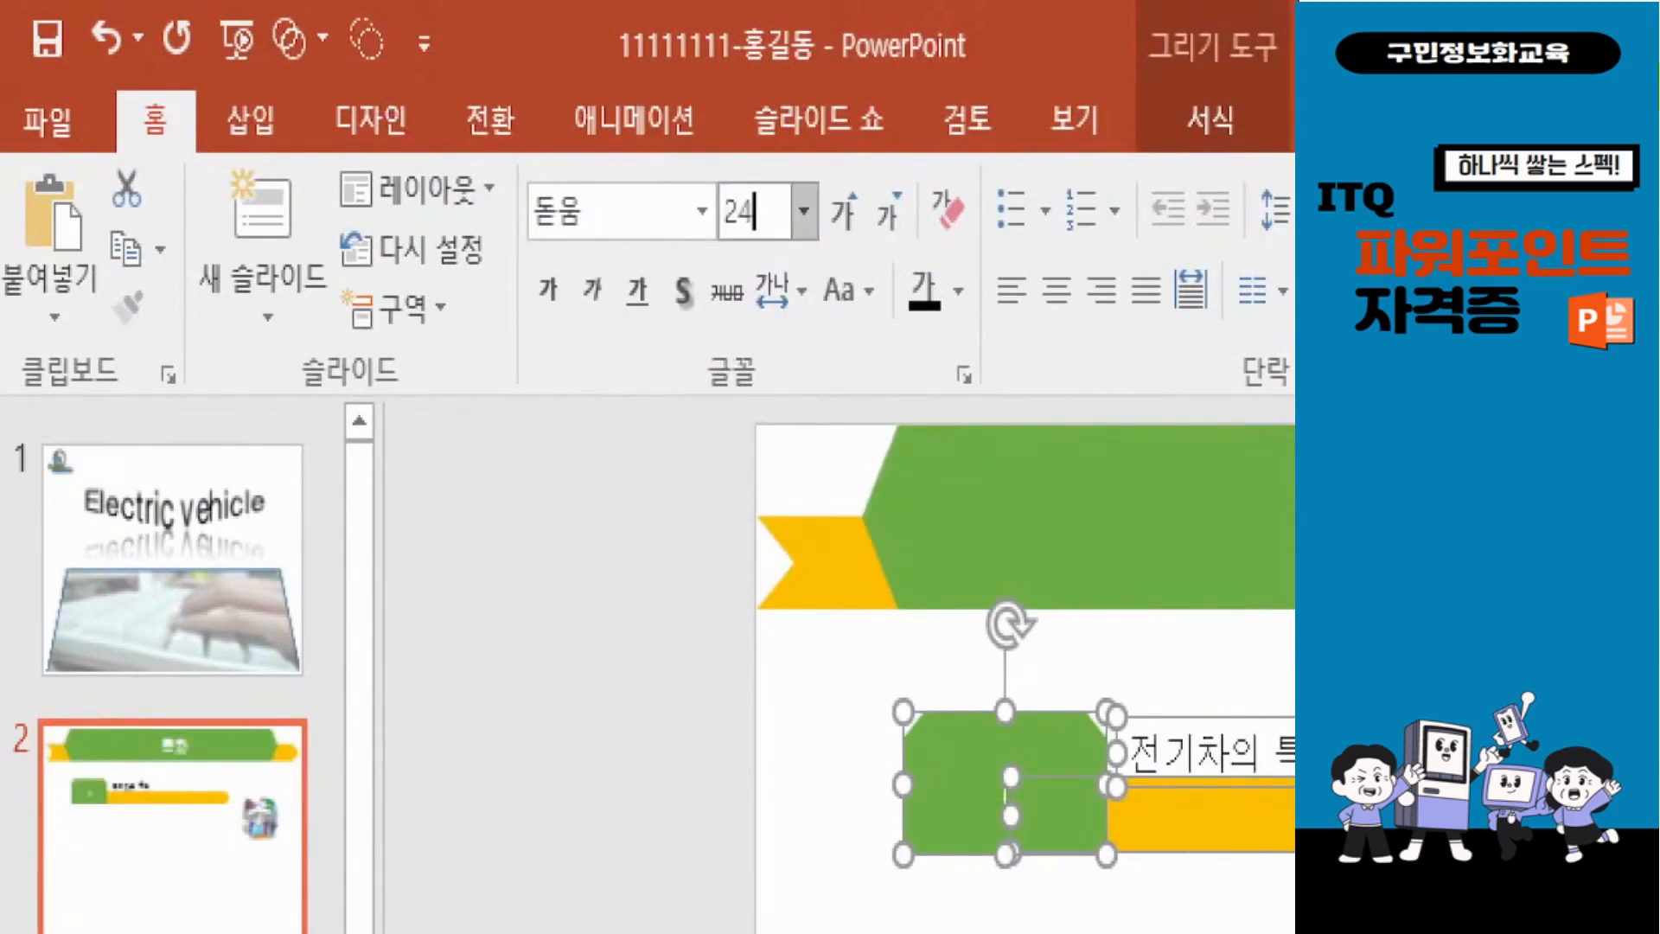
key("Return")
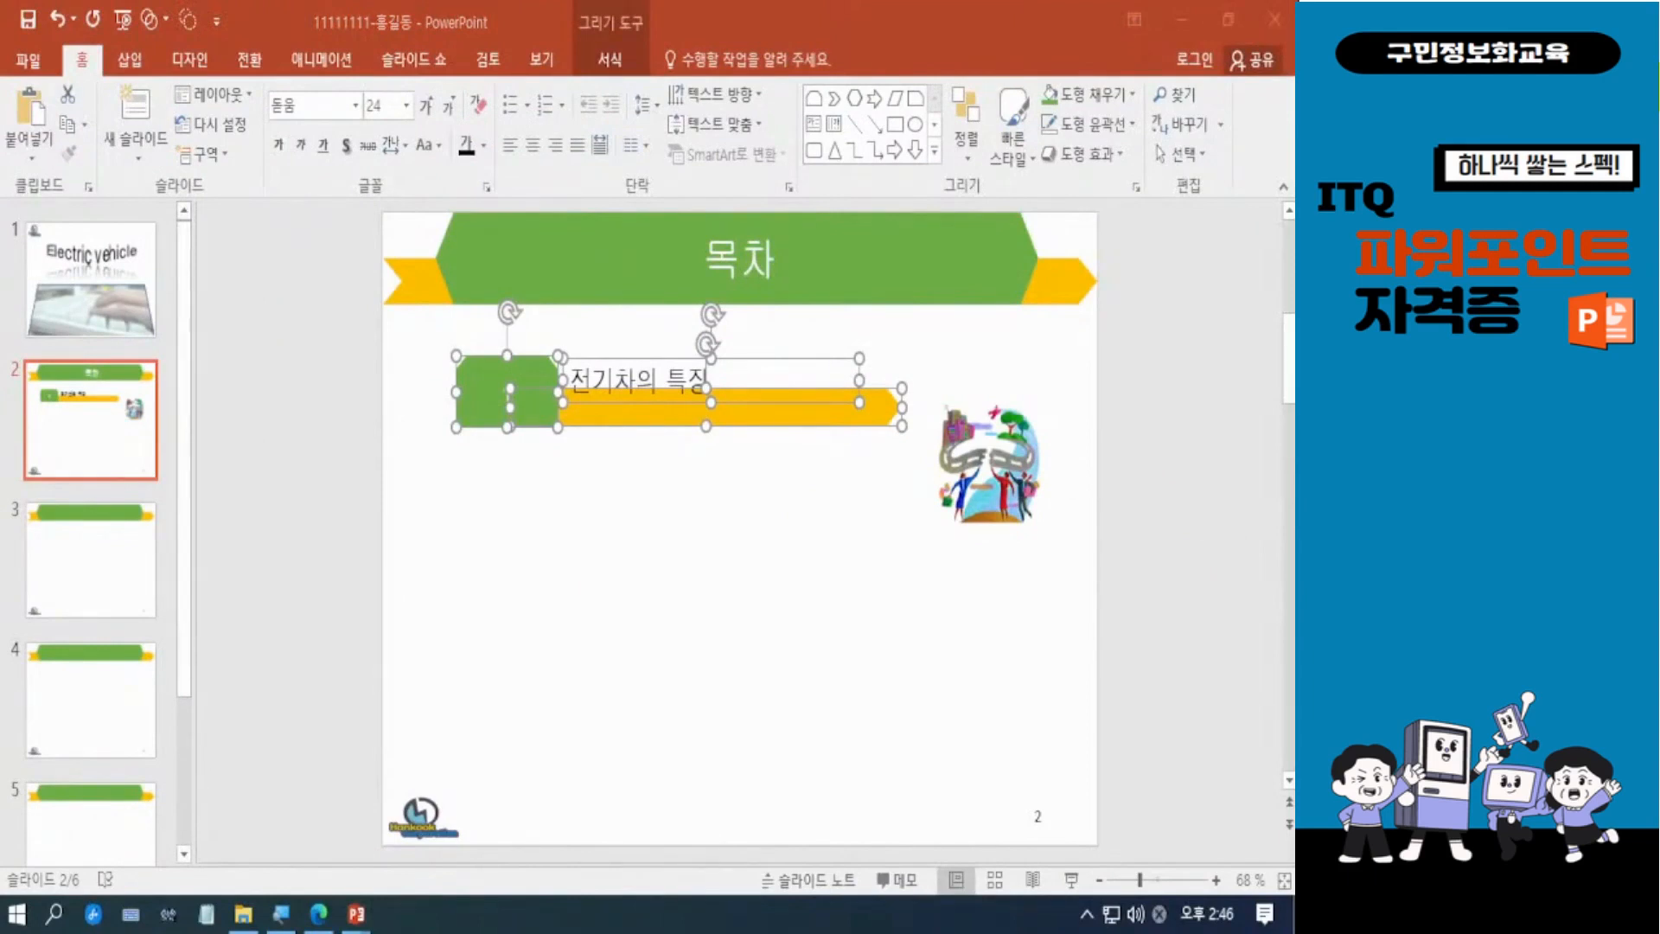
left_click(692, 579)
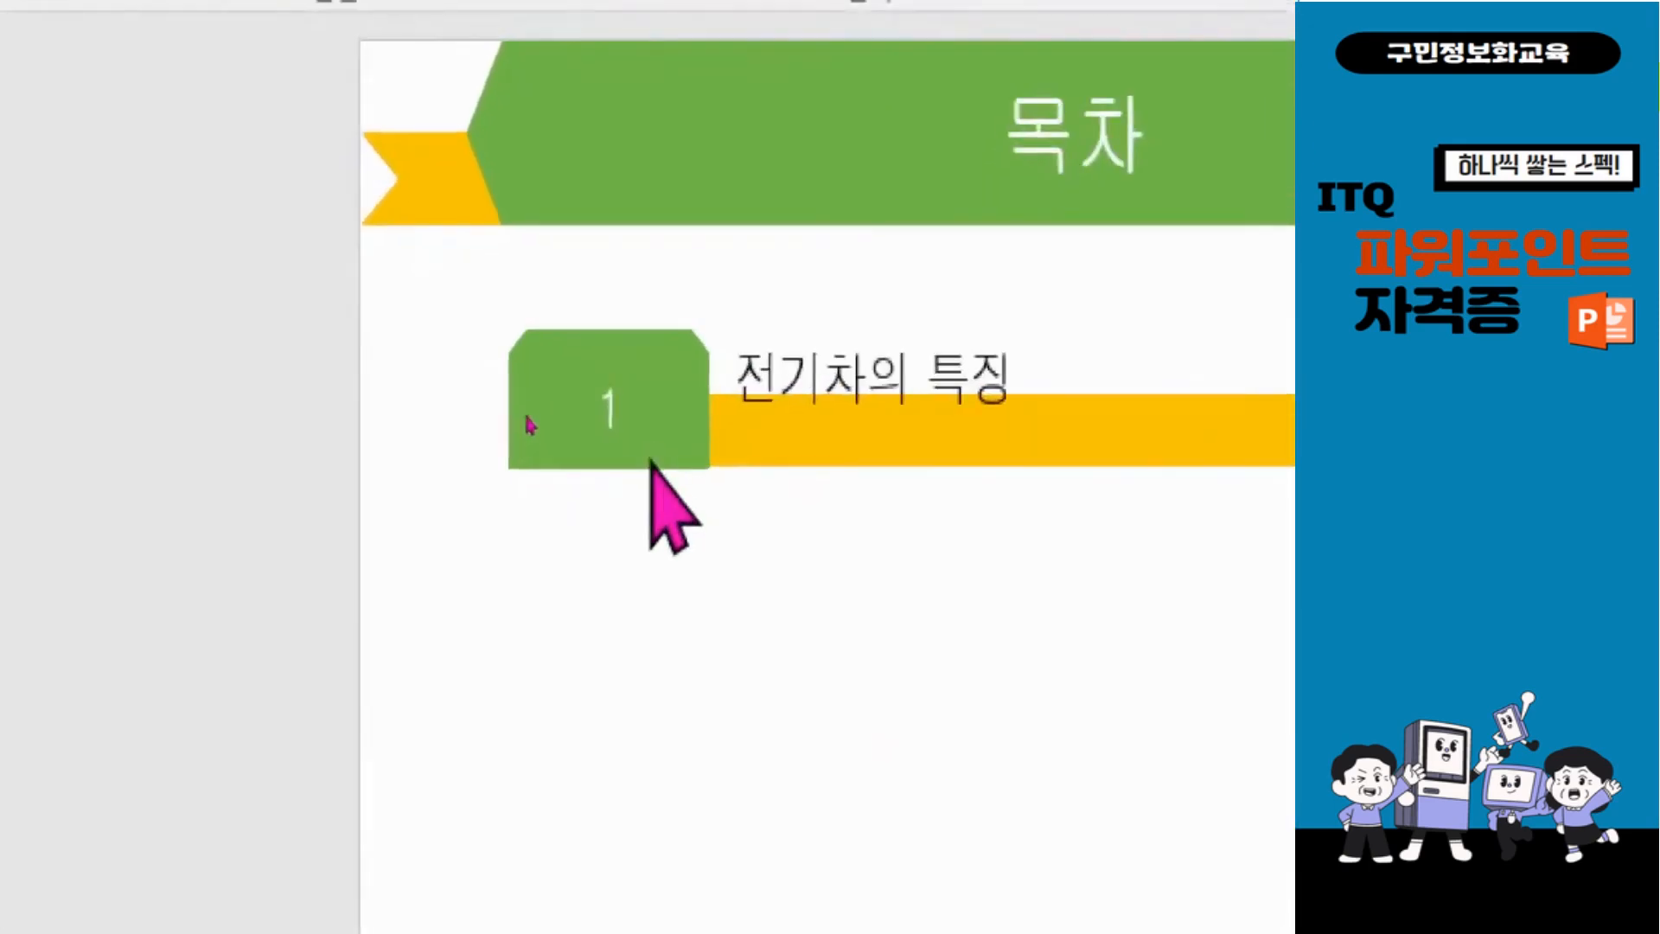
Trim the numbered shape's lower edge level with the orange bar and nudge the "전기차의 특징" text box up to sit above the bar.
left_click(648, 434)
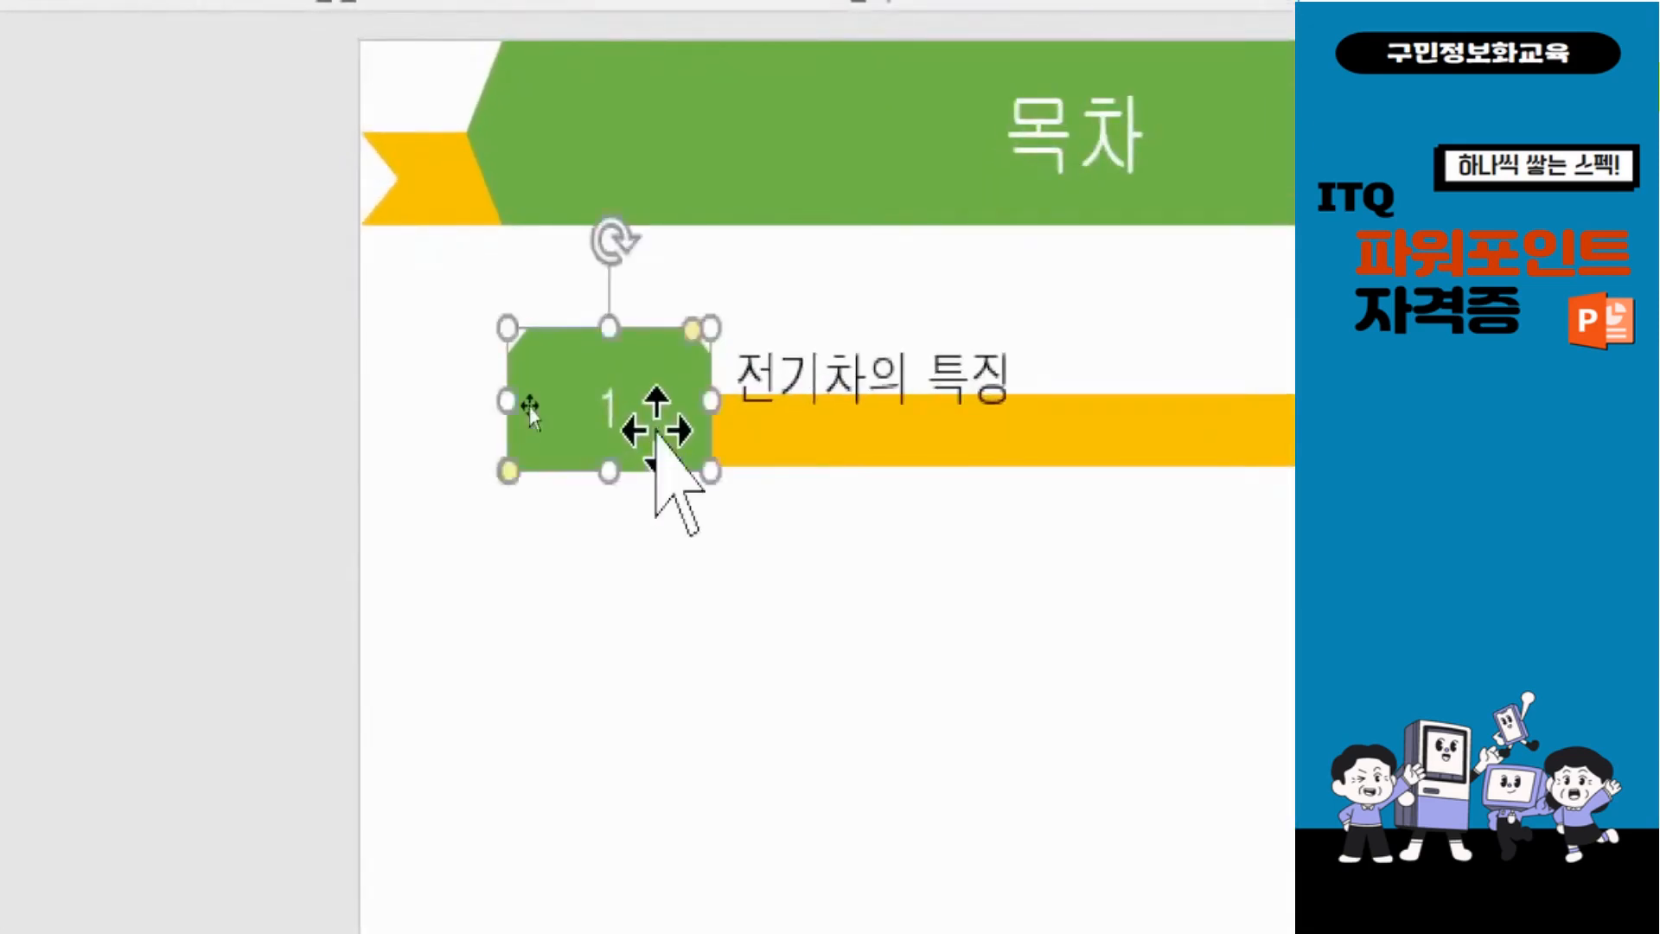
left_click_drag(611, 474, 605, 468)
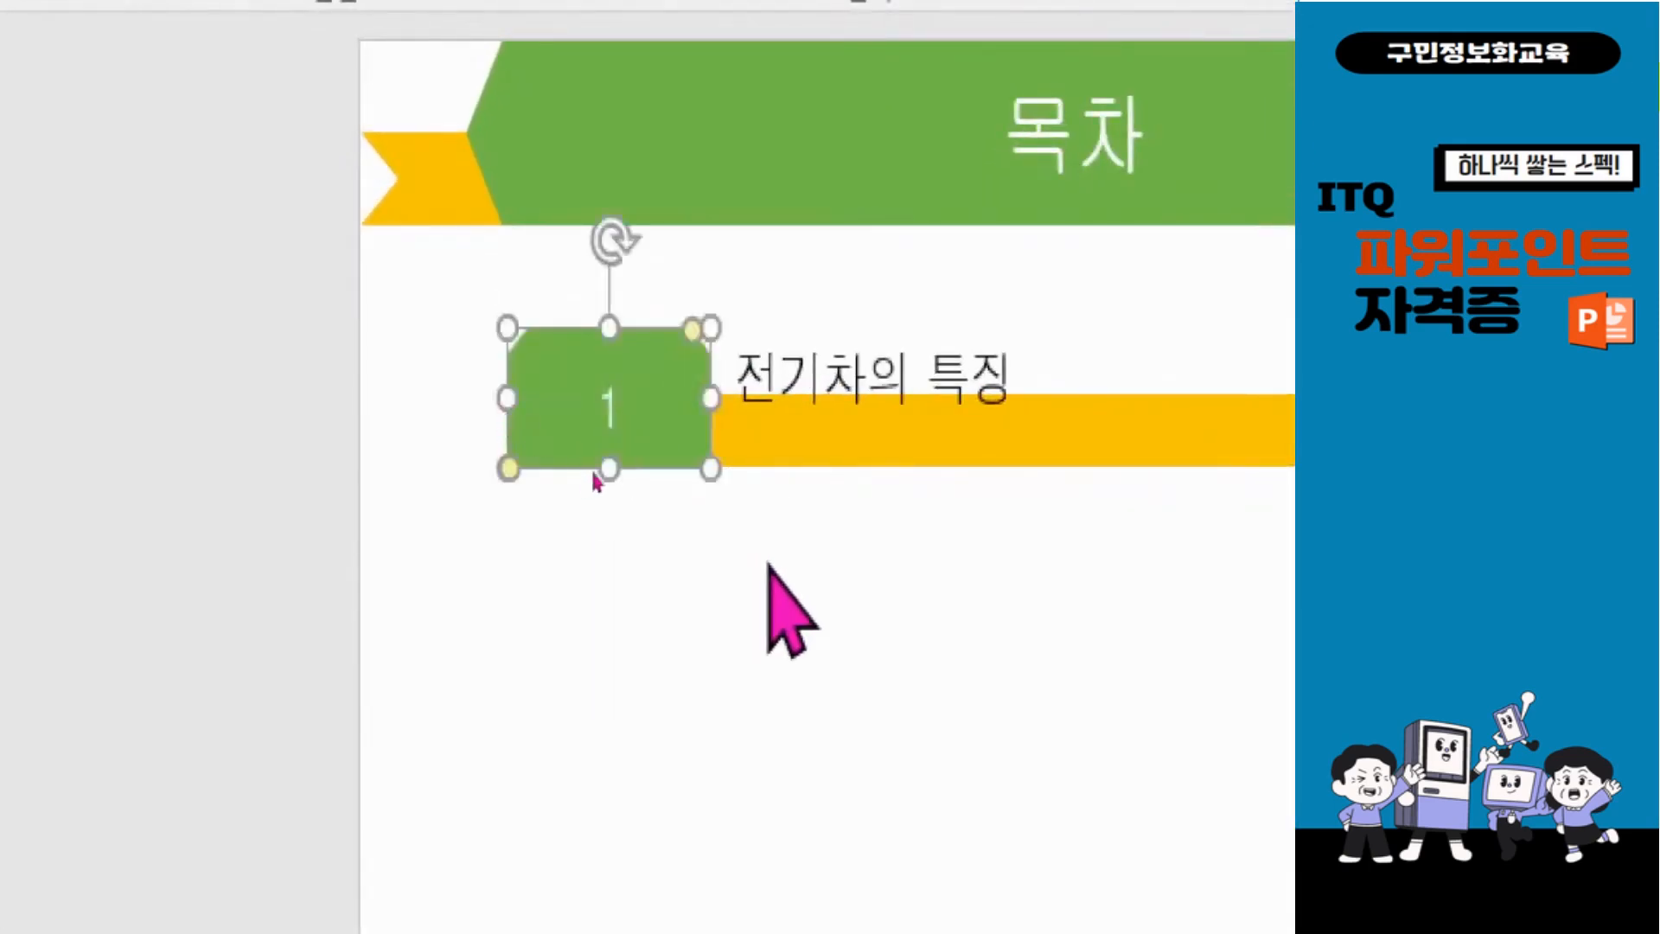
left_click(808, 402)
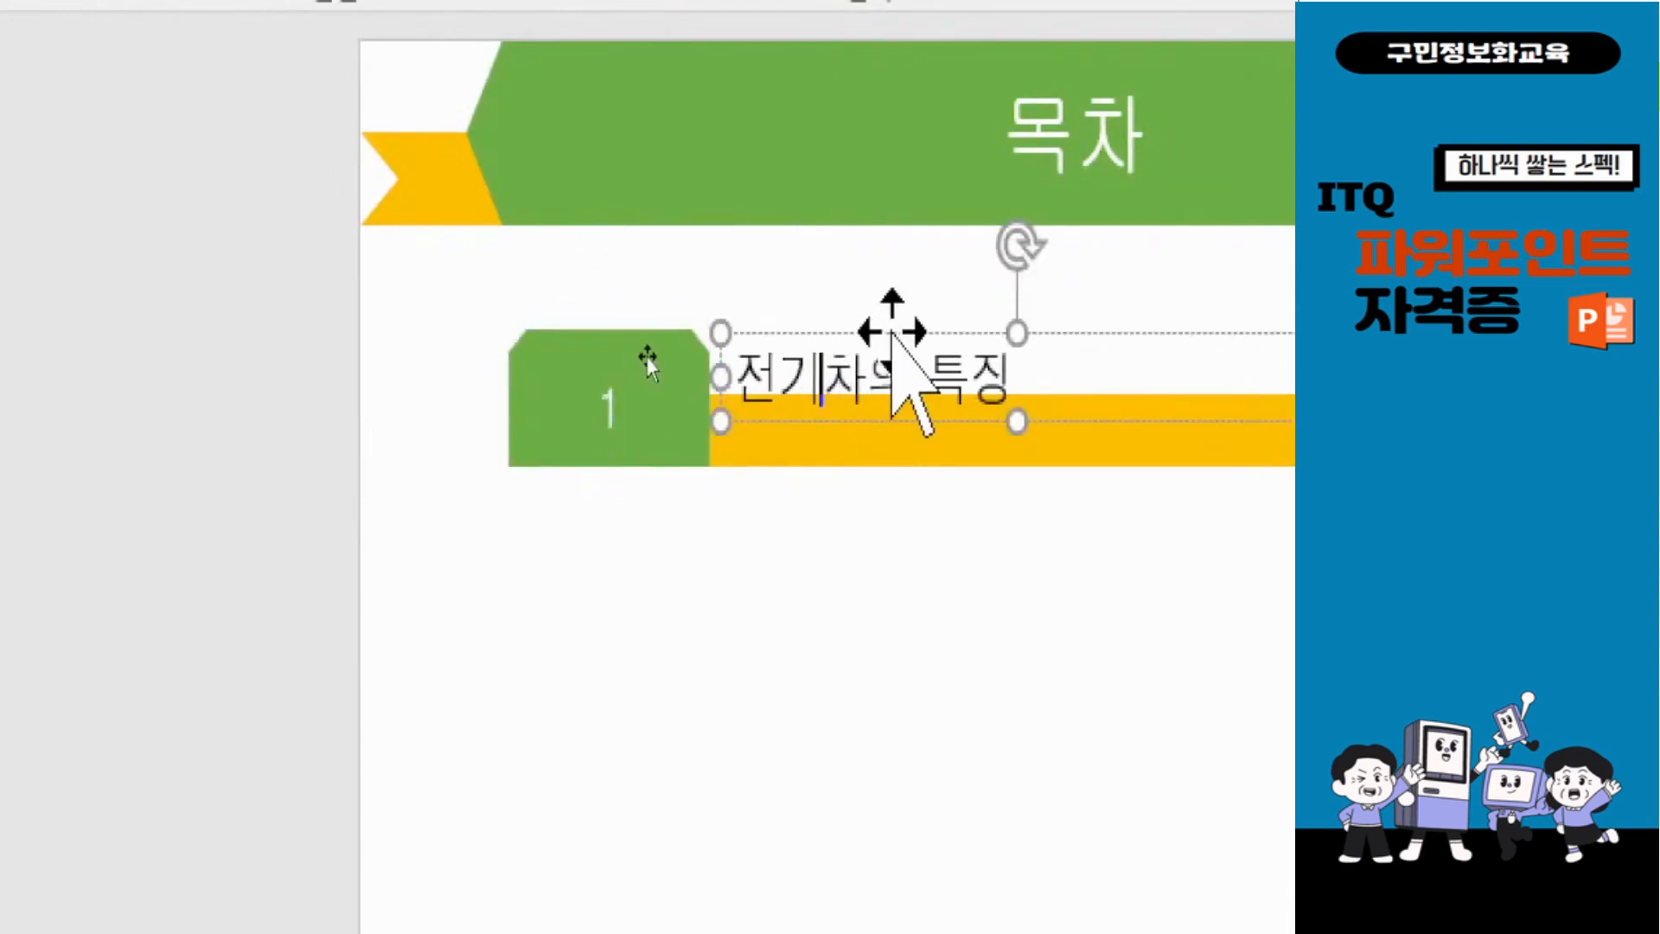
key("Up")
key("Up")
key("Up")
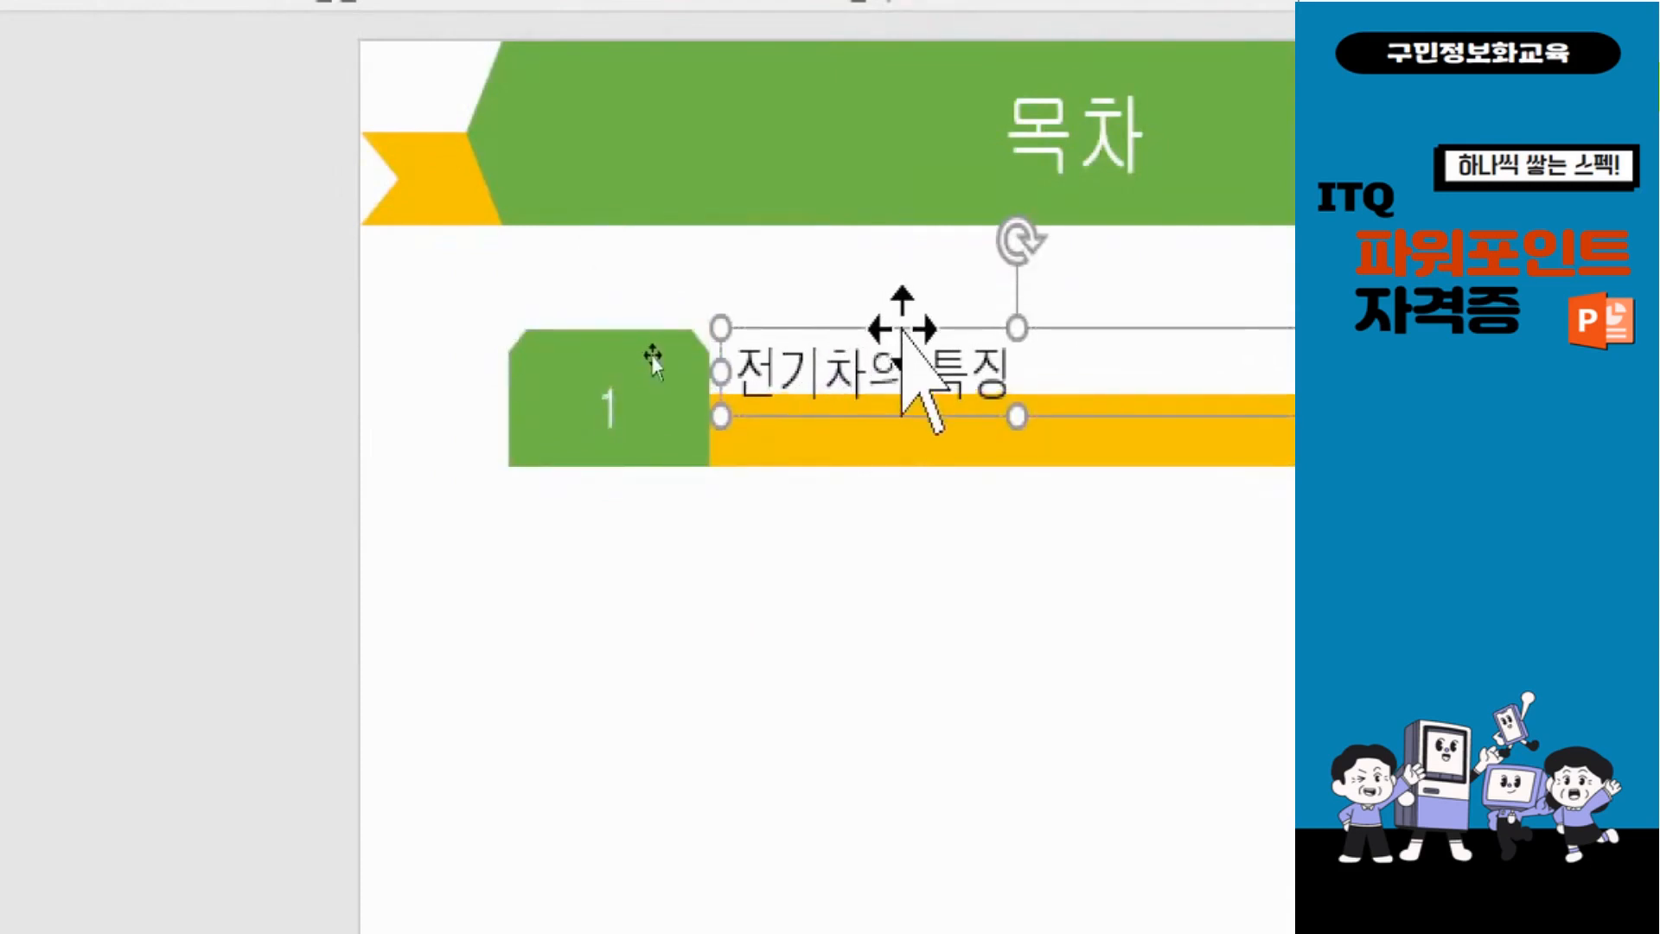
key("Up")
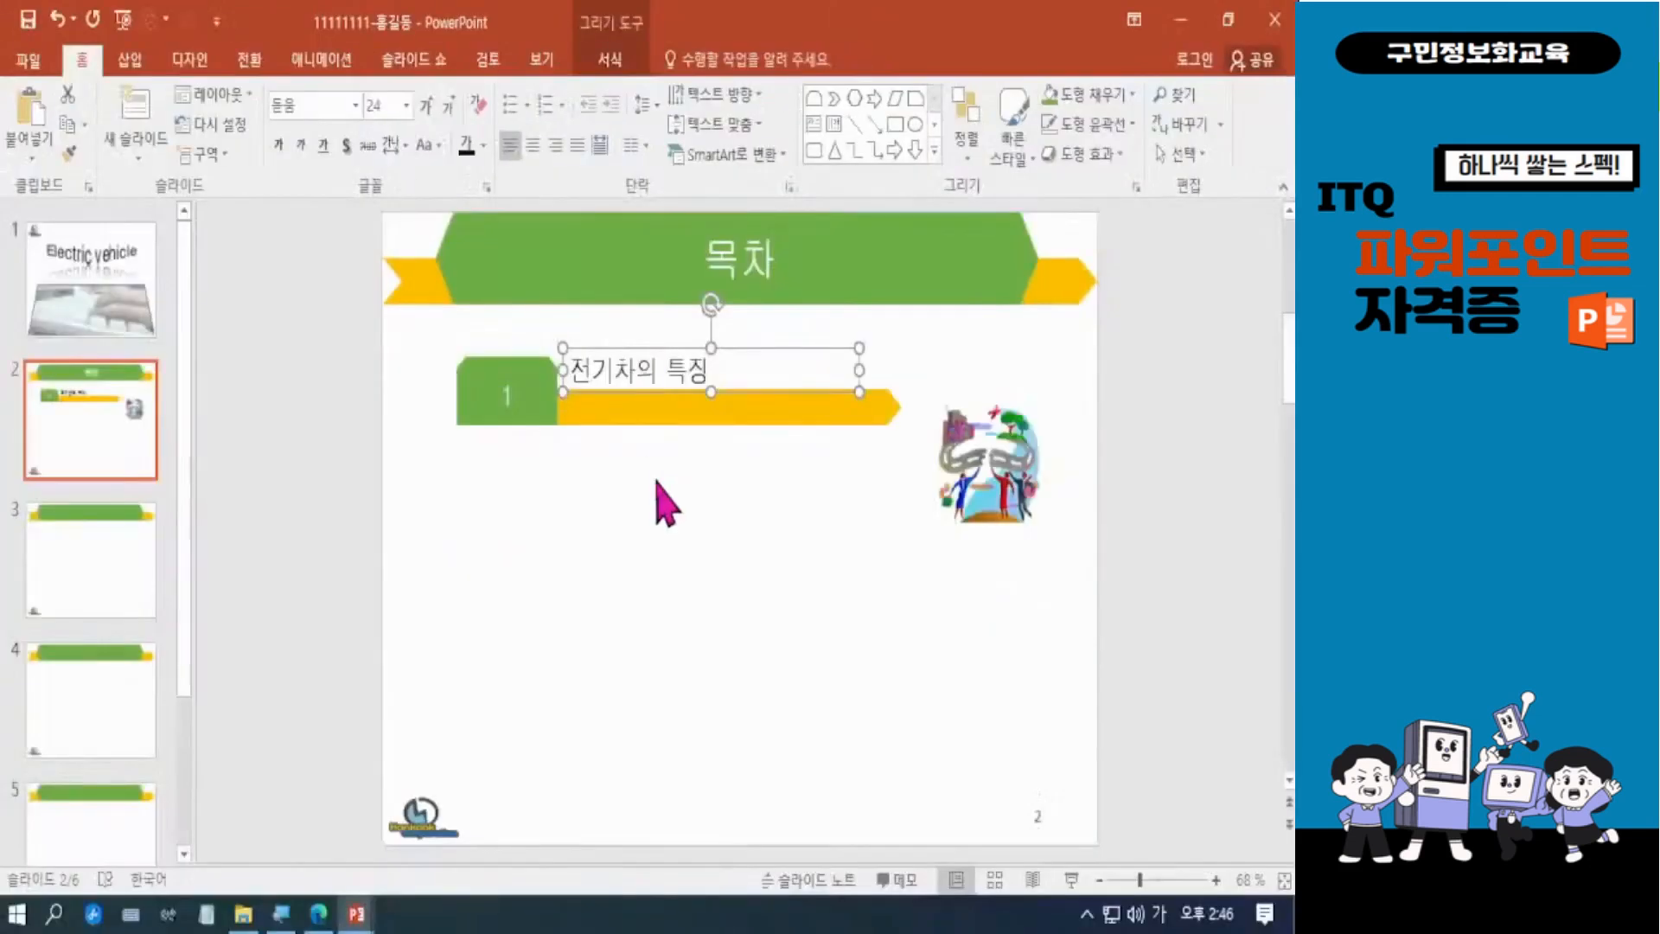
Group the numbered shape, the "전기차의 특징" text box and the orange bar into one object.
left_click(913, 594)
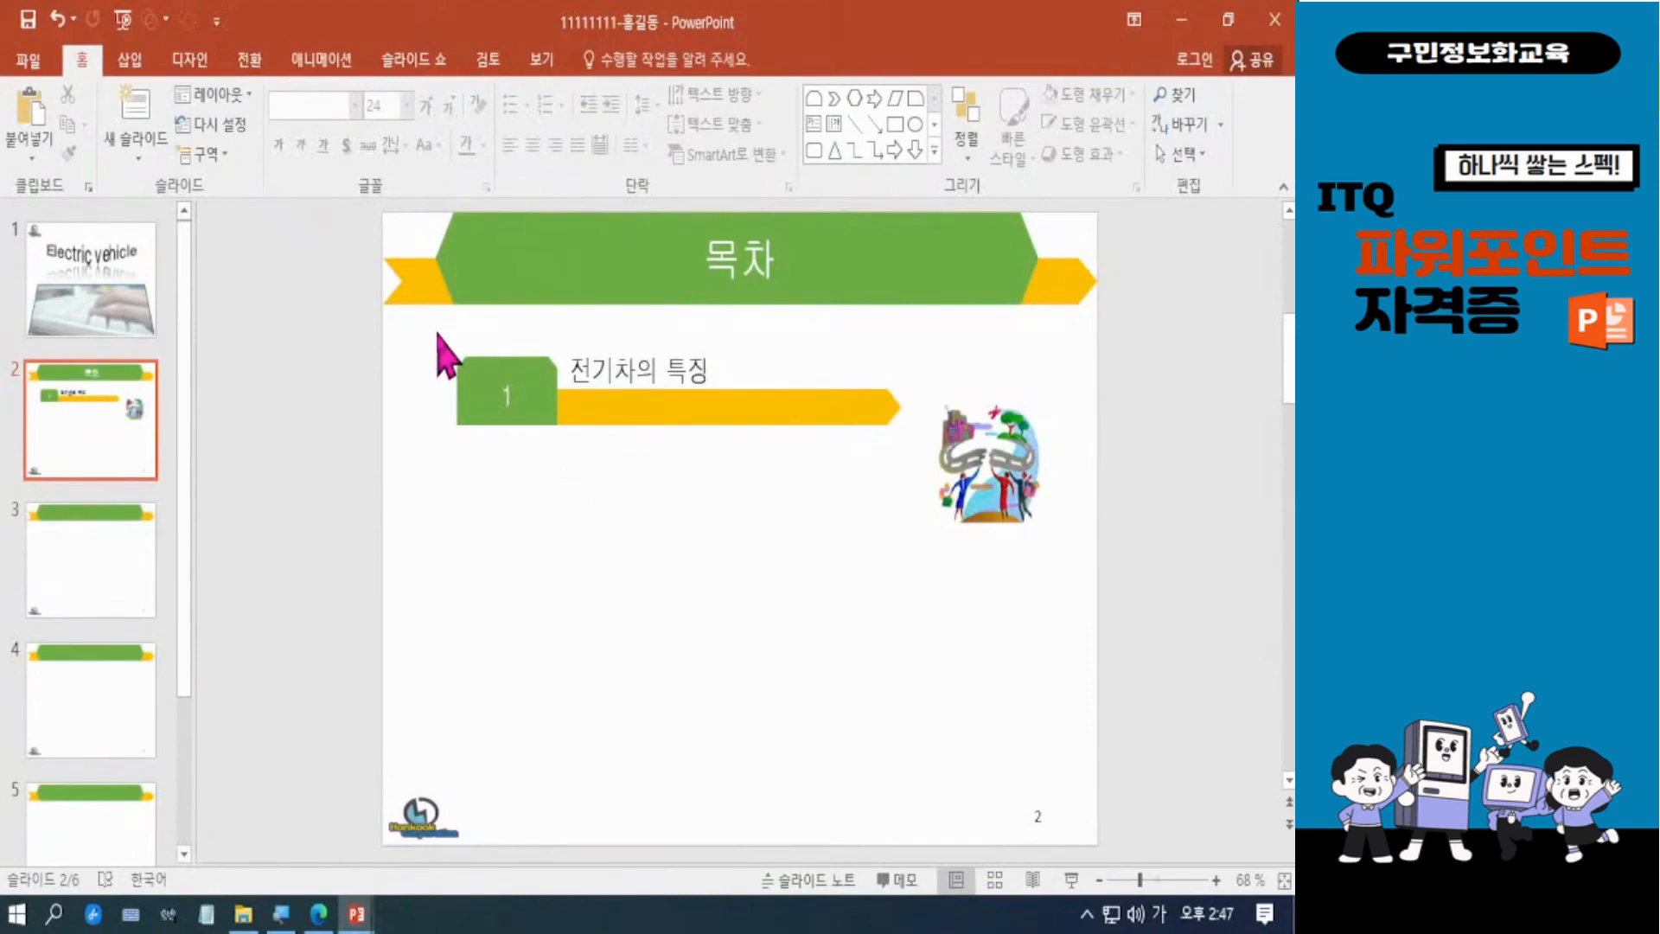
mouse_move(439, 330)
left_mouse_down()
mouse_move(475, 374)
mouse_move(741, 478)
mouse_move(922, 493)
mouse_move(933, 479)
left_mouse_up()
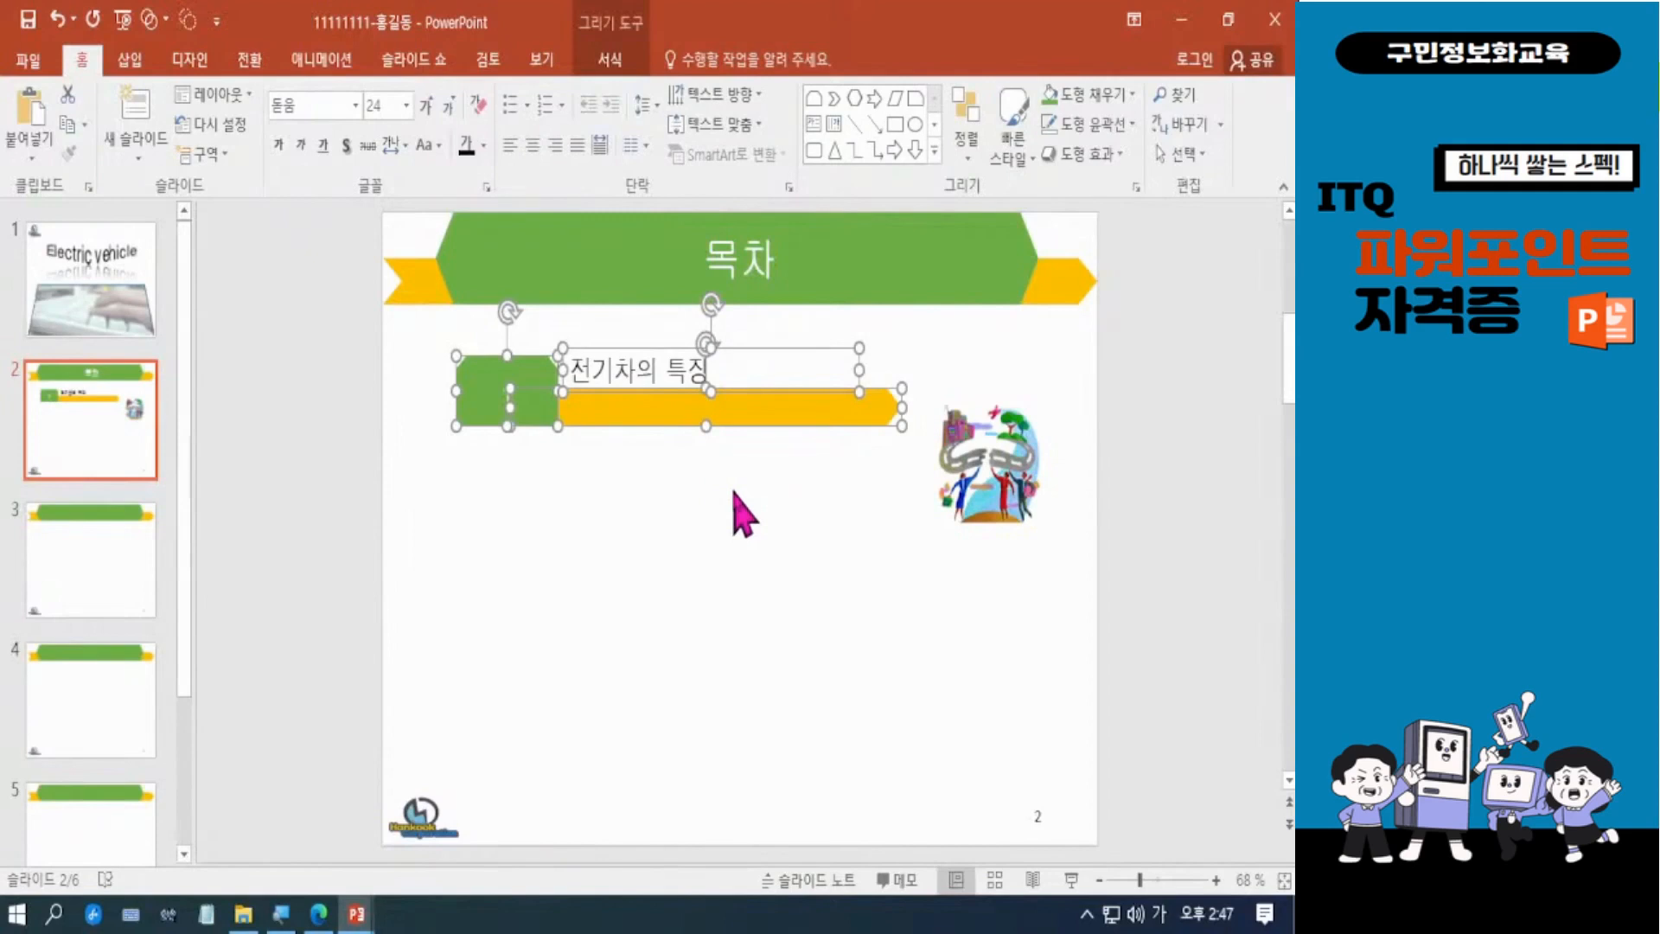
key("ctrl+g")
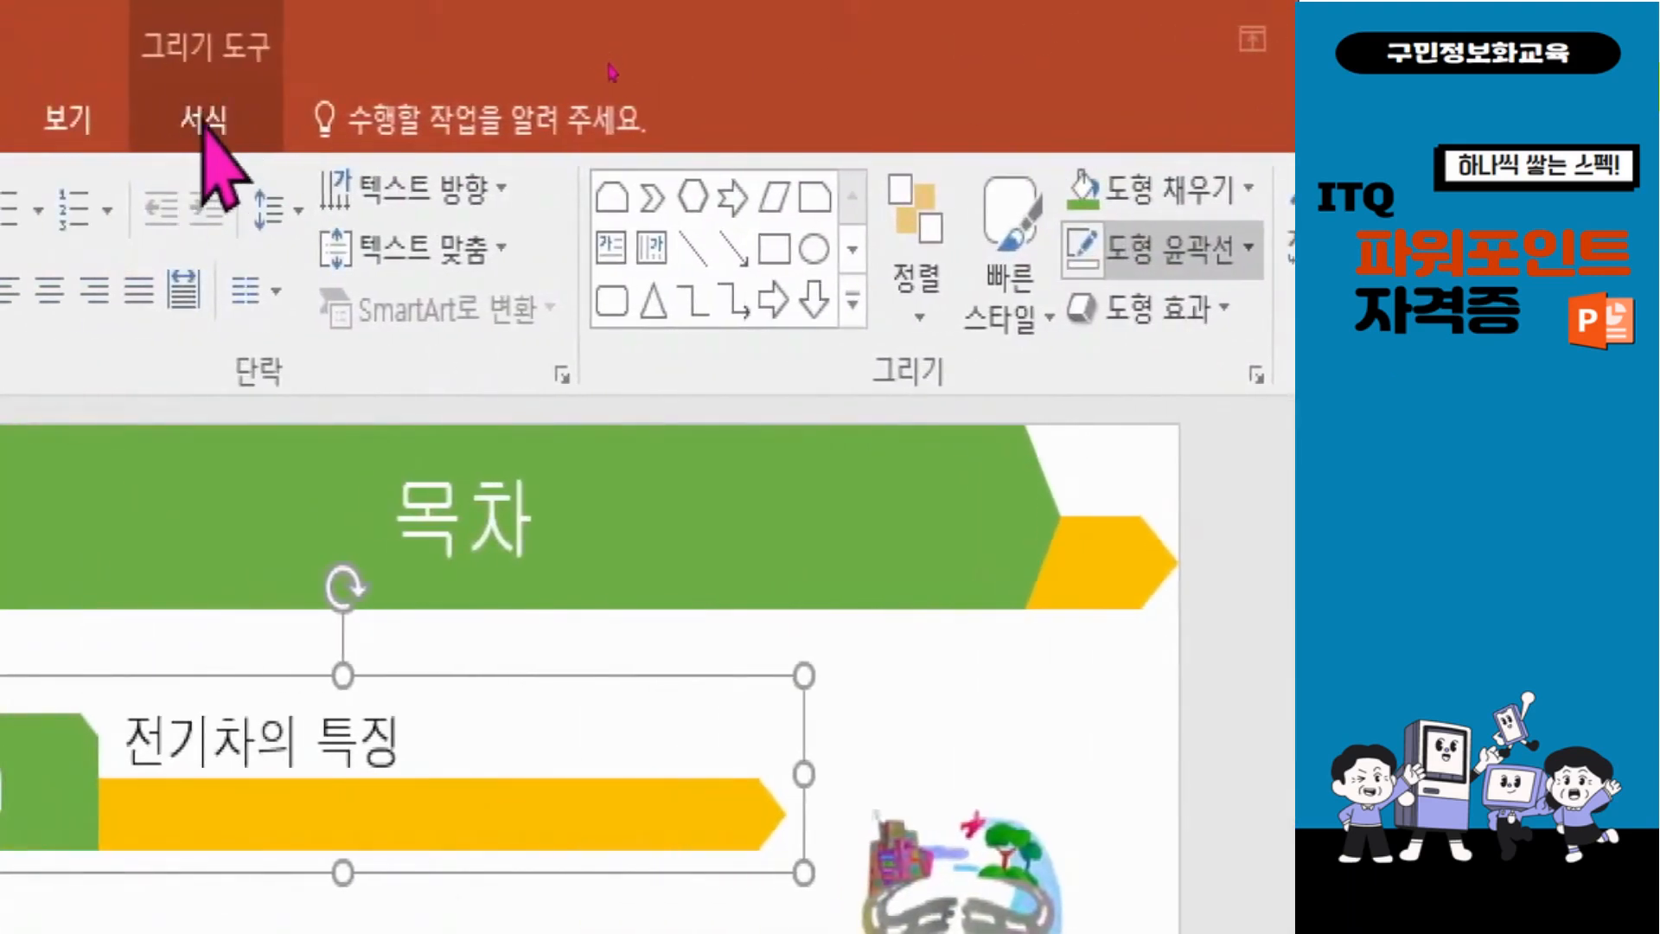
left_click(204, 128)
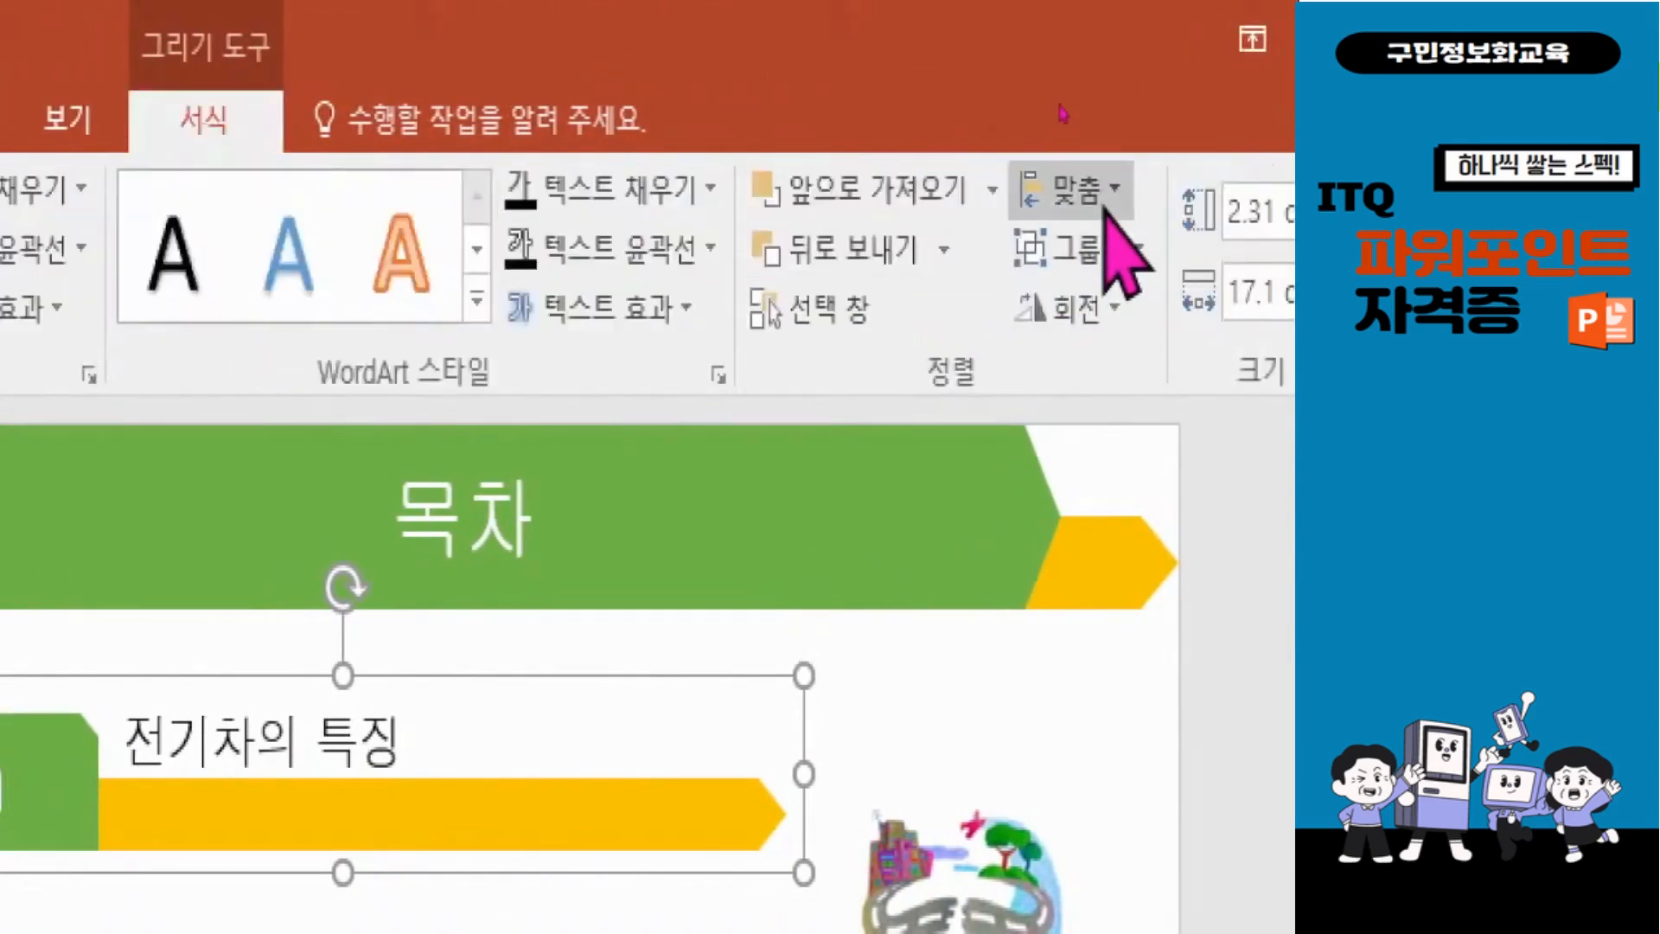
left_click(1098, 251)
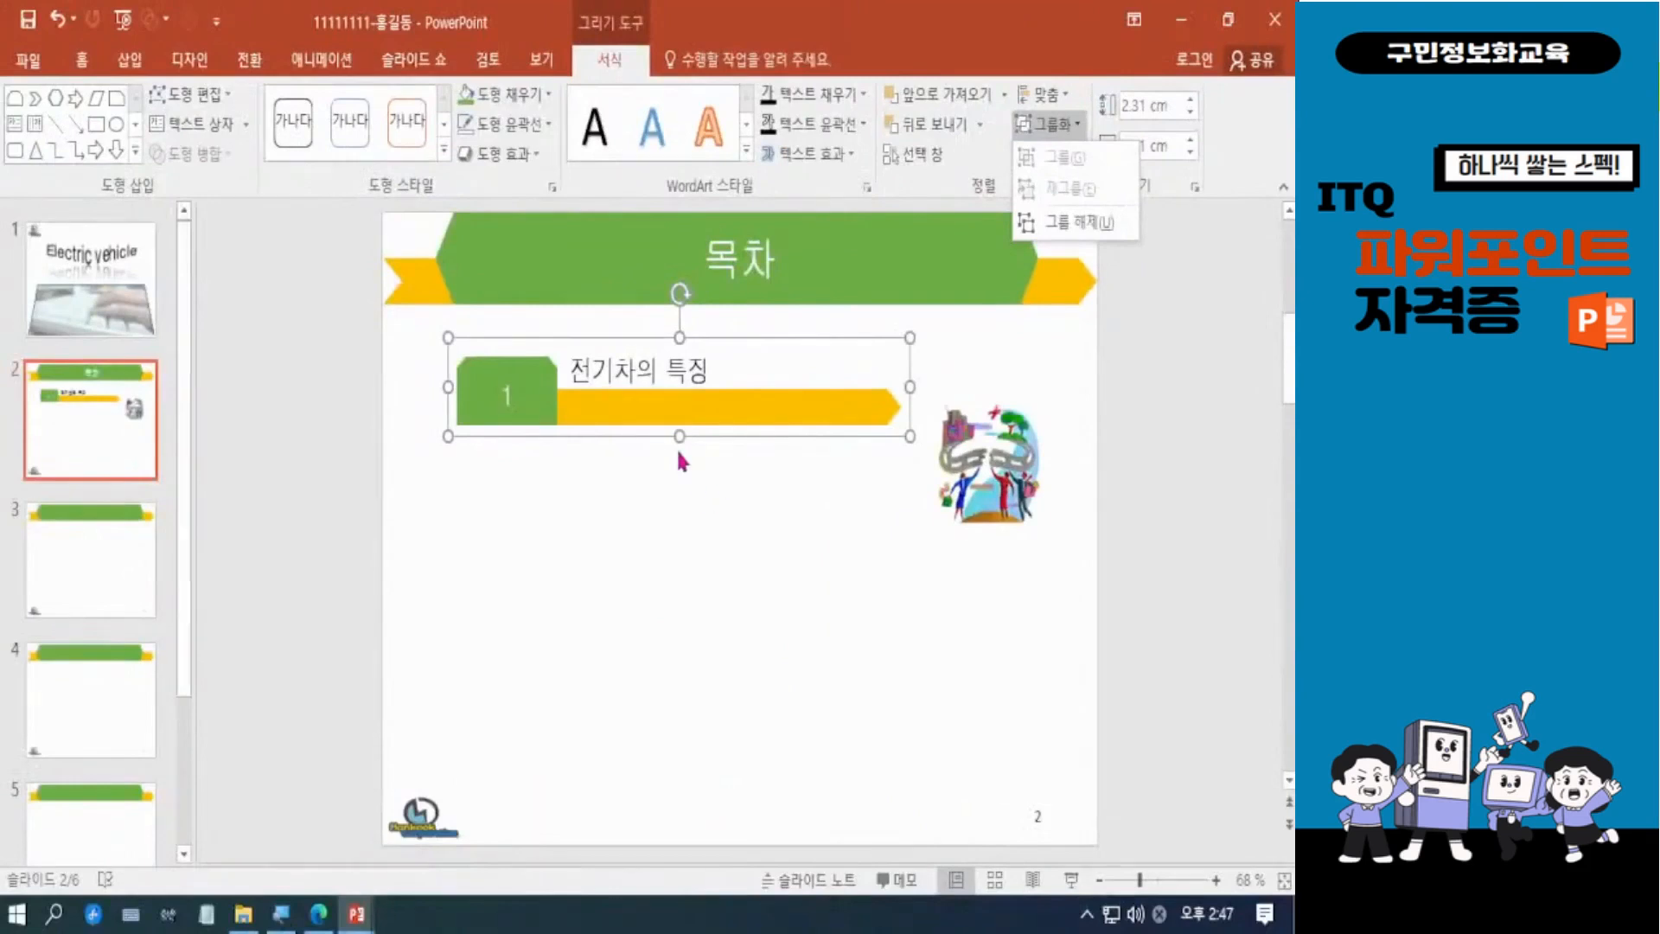
key("Escape")
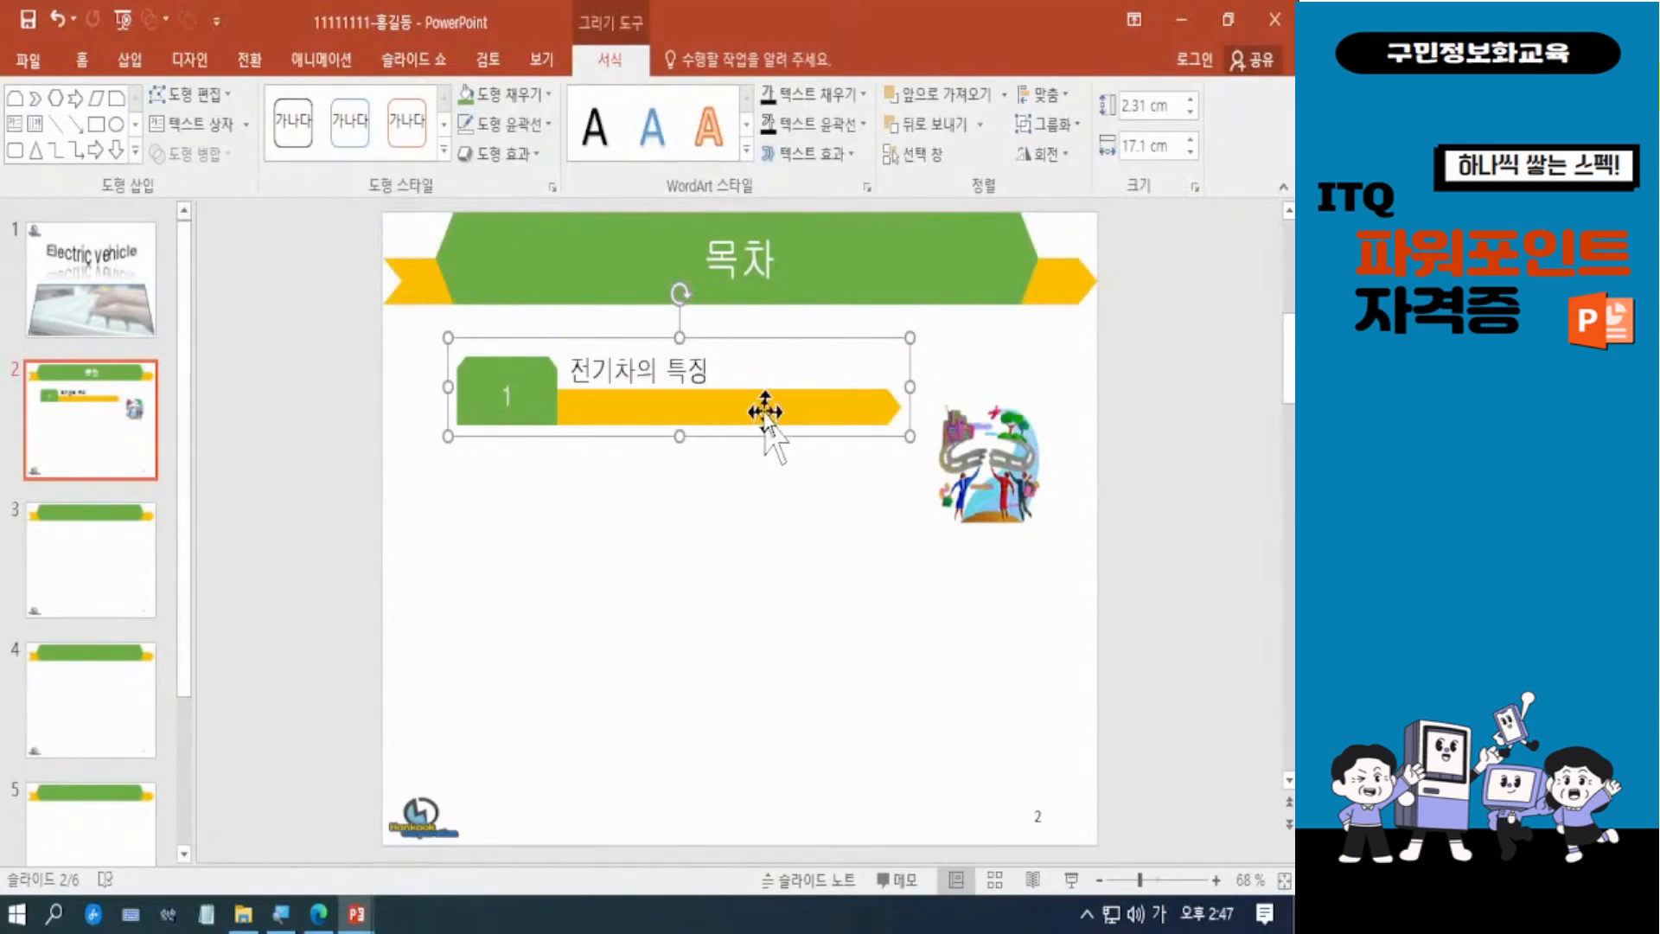
Nudge the grouped entry slightly down and place three copies of it straight below, forming a column of four entries.
key("Down")
key("Down")
key("Down")
key("Down")
key("Down")
key("Down")
key("Down")
key("Down")
key("Down")
left_click_drag(765, 413, 740, 744)
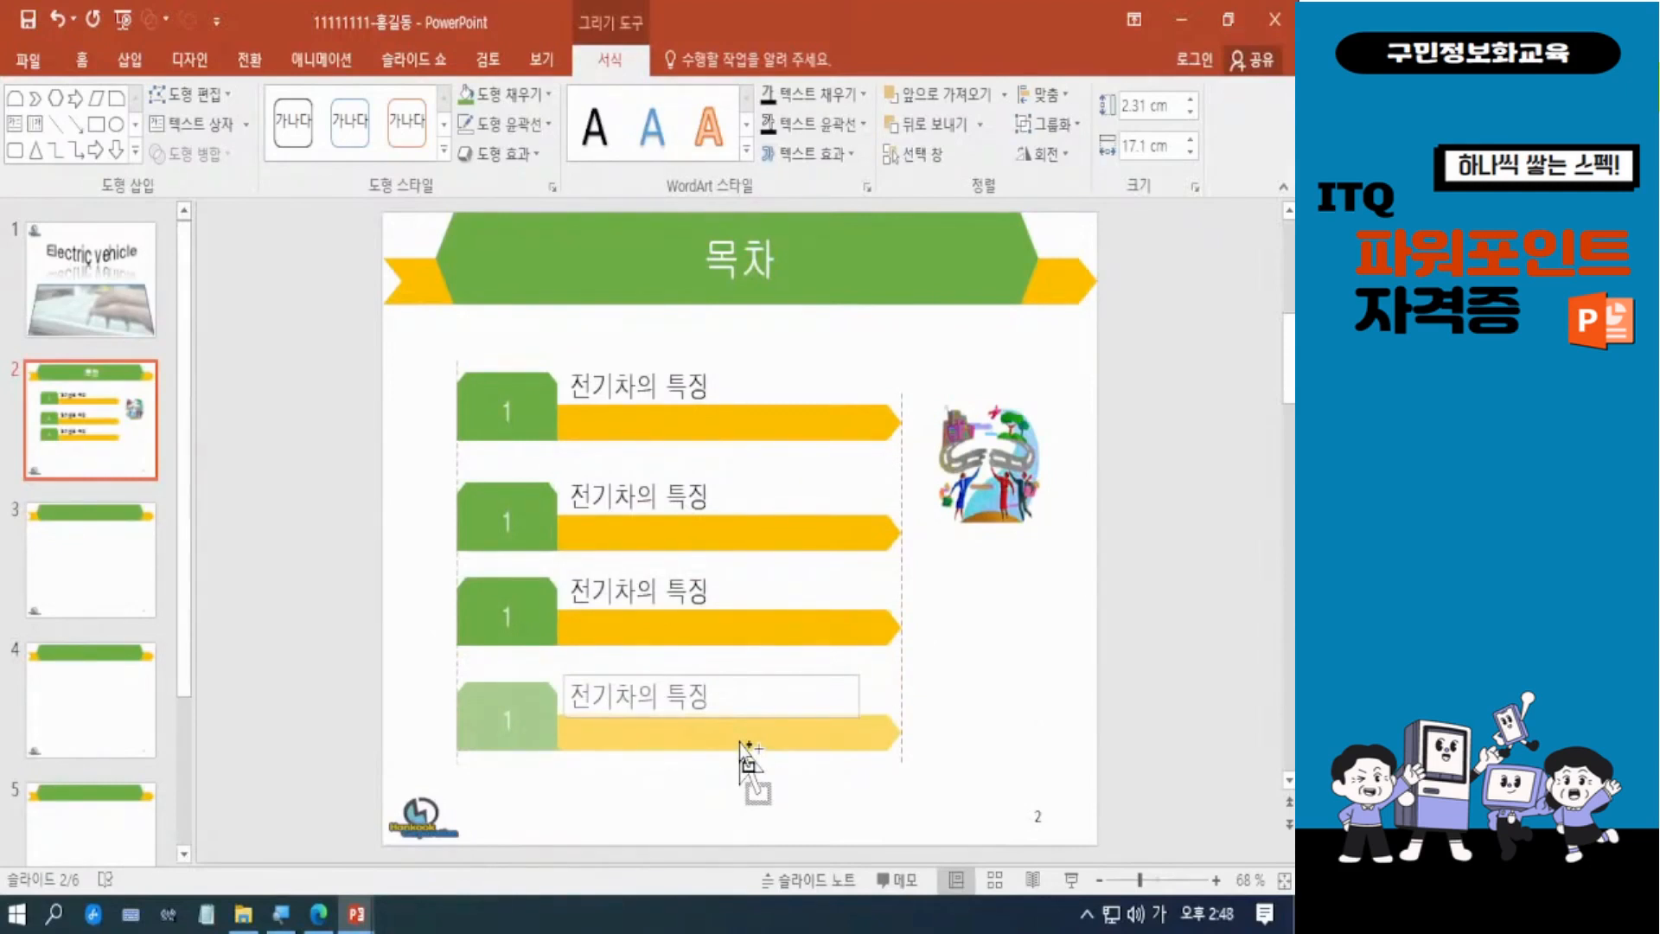
left_click_drag(740, 744, 740, 744)
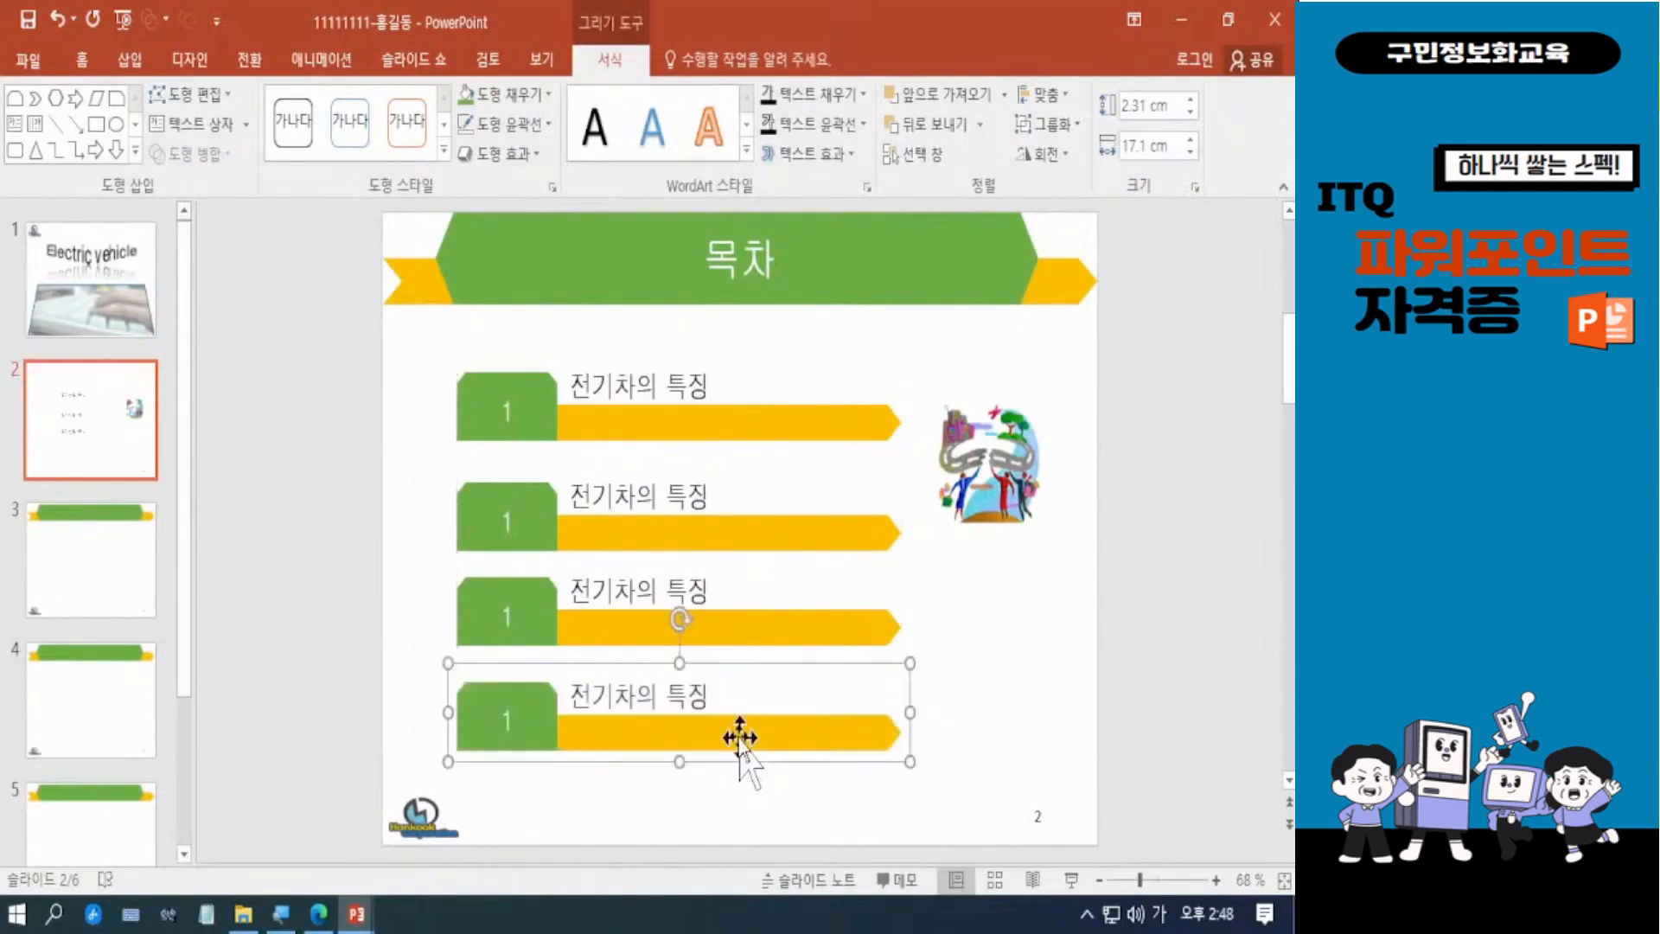
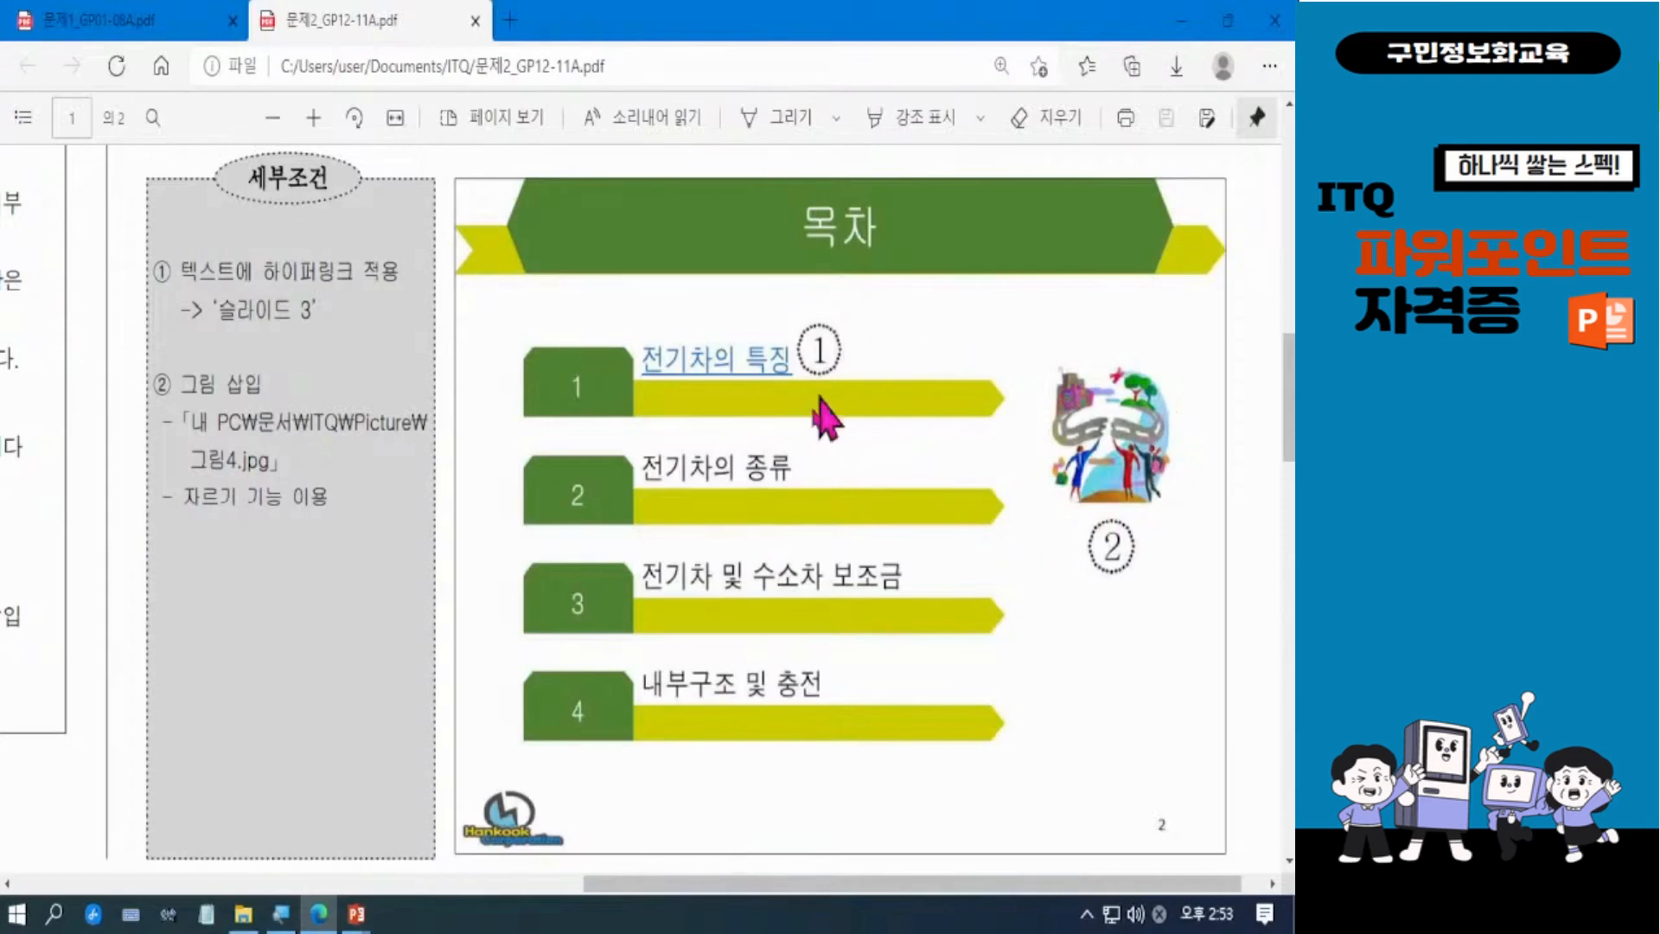
Switch back to PowerPoint, move the cropped picture beside the entries slightly up and enlarge it a little.
left_click(1181, 22)
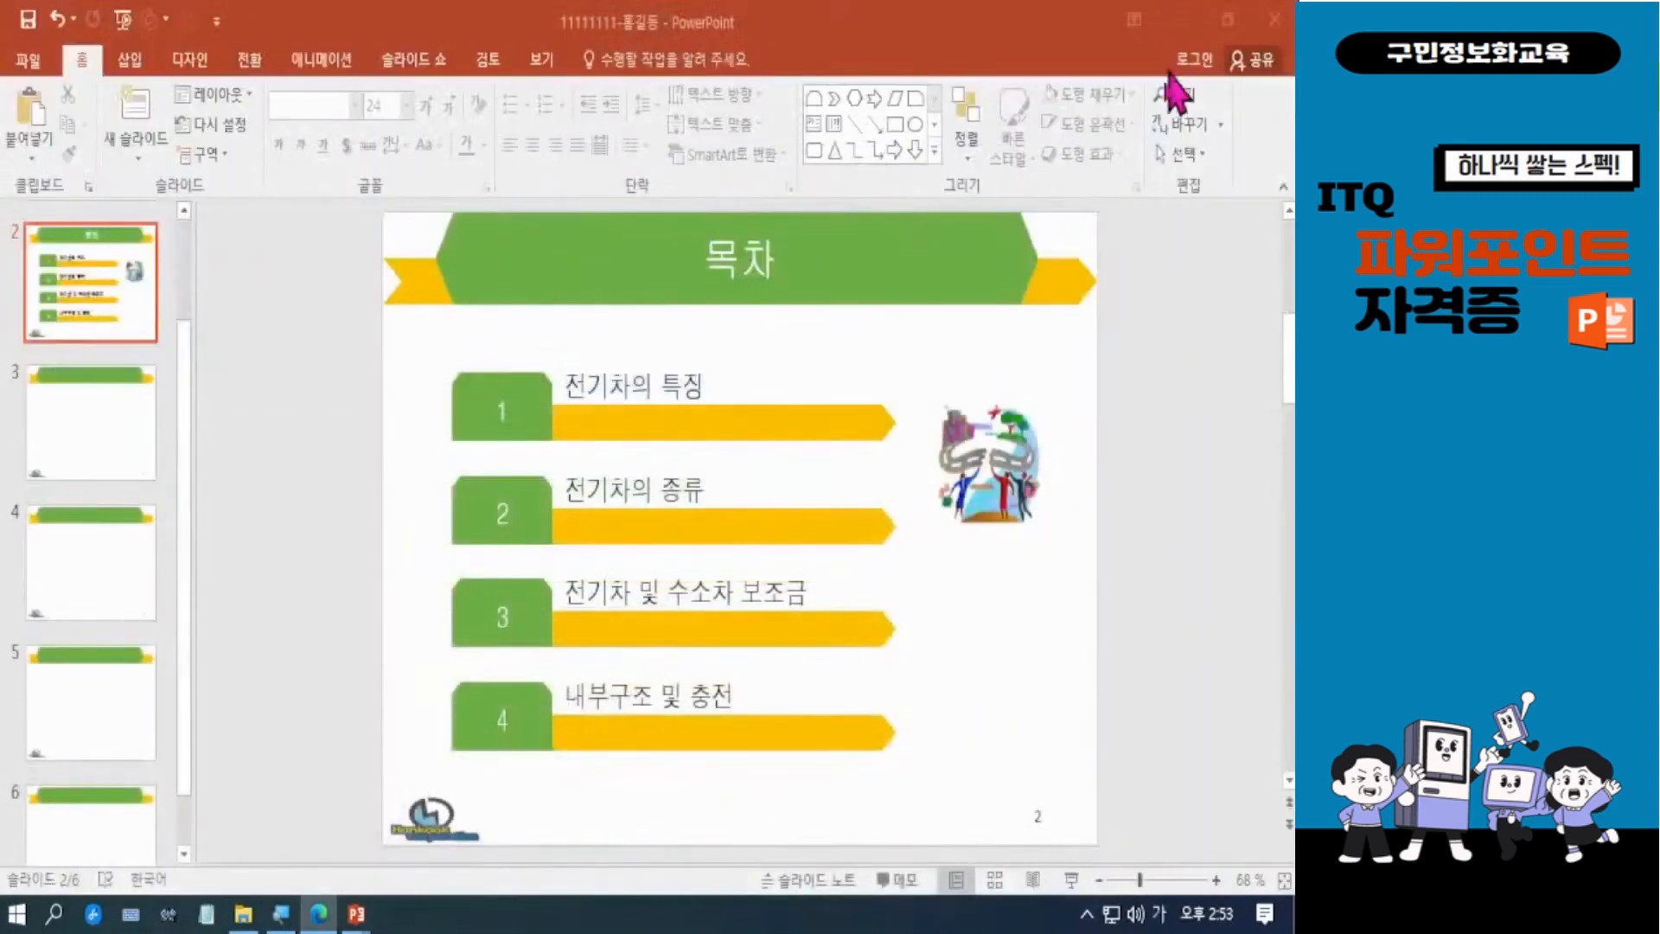
left_click(994, 463)
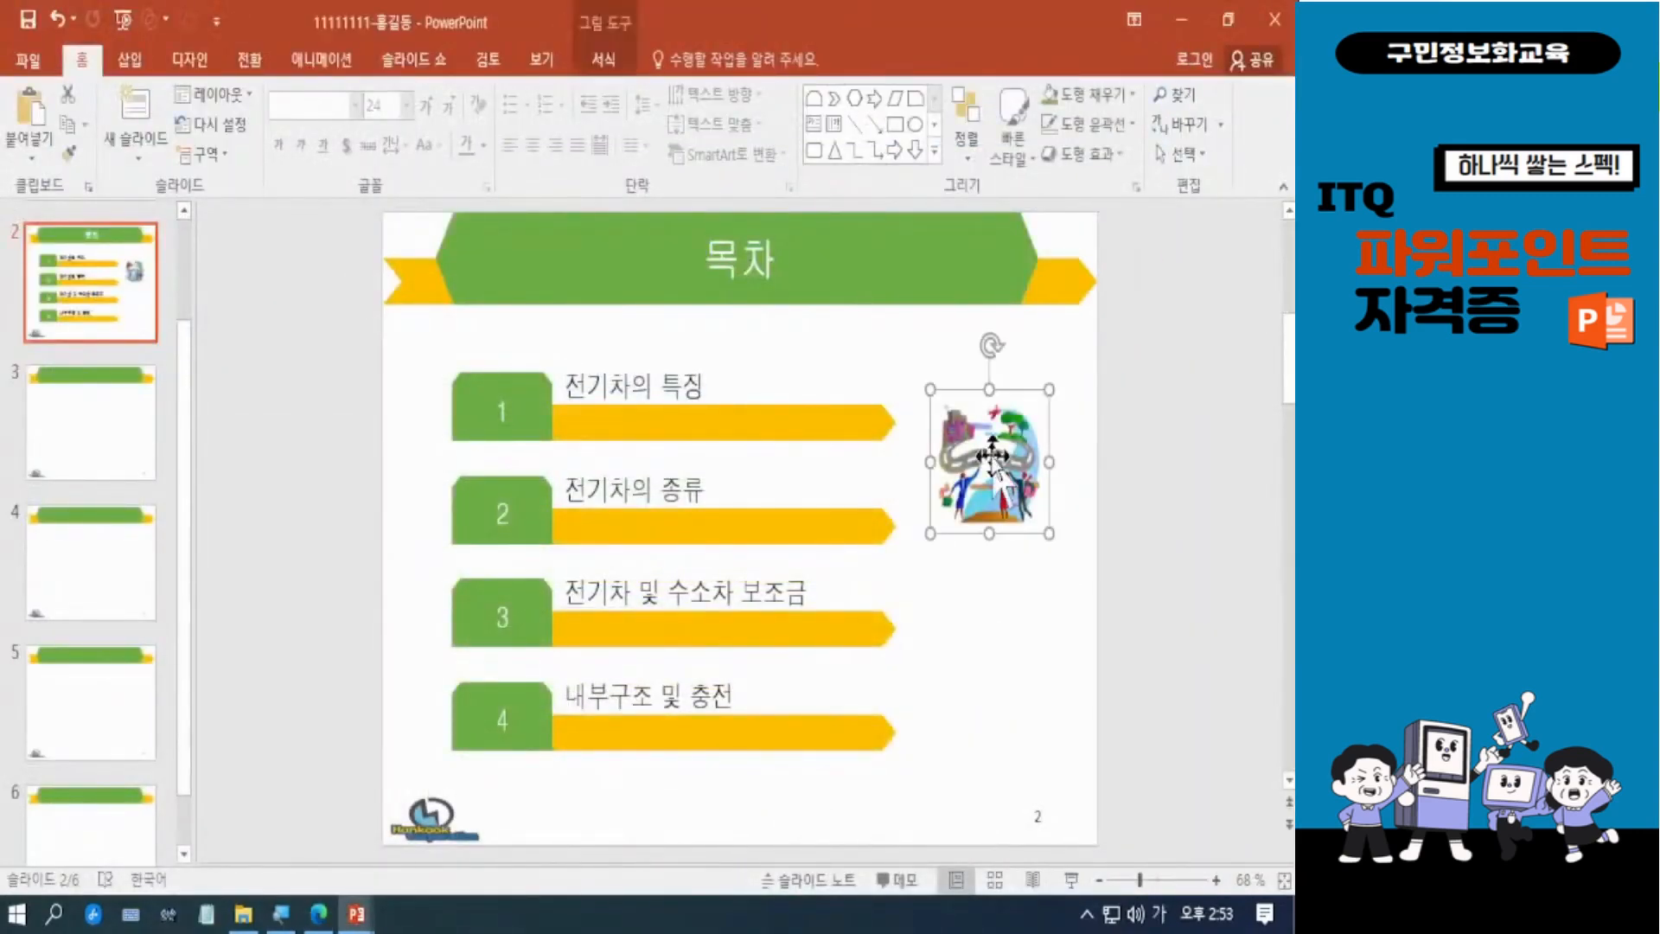
left_click_drag(992, 463, 992, 450)
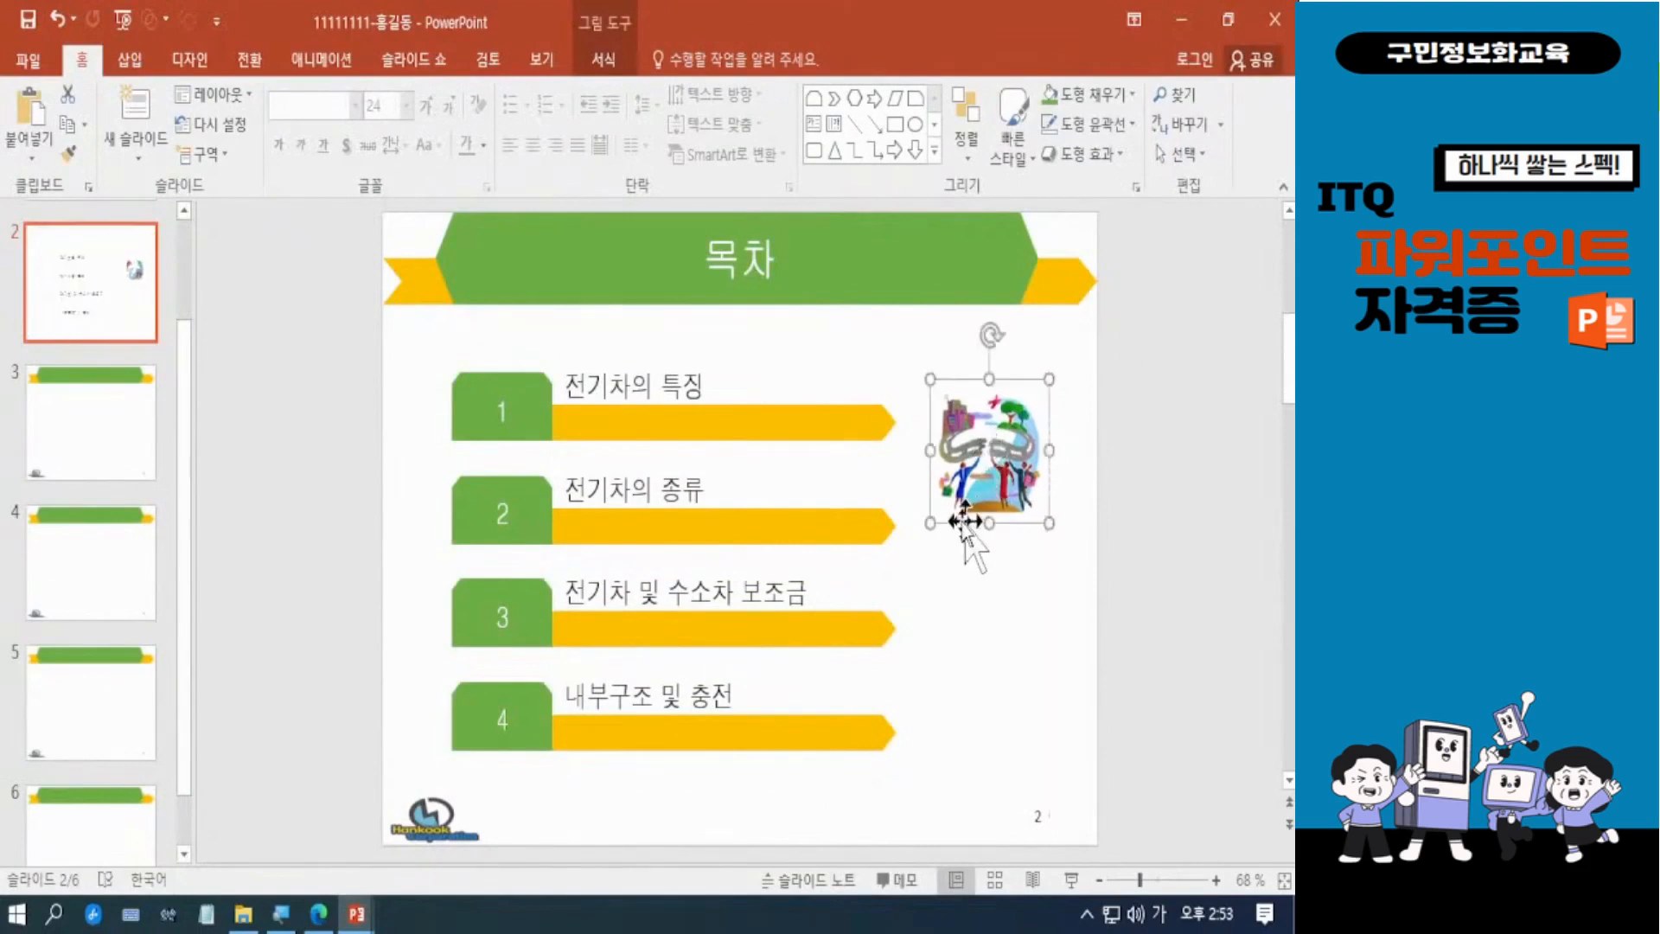
left_click_drag(926, 526, 998, 501)
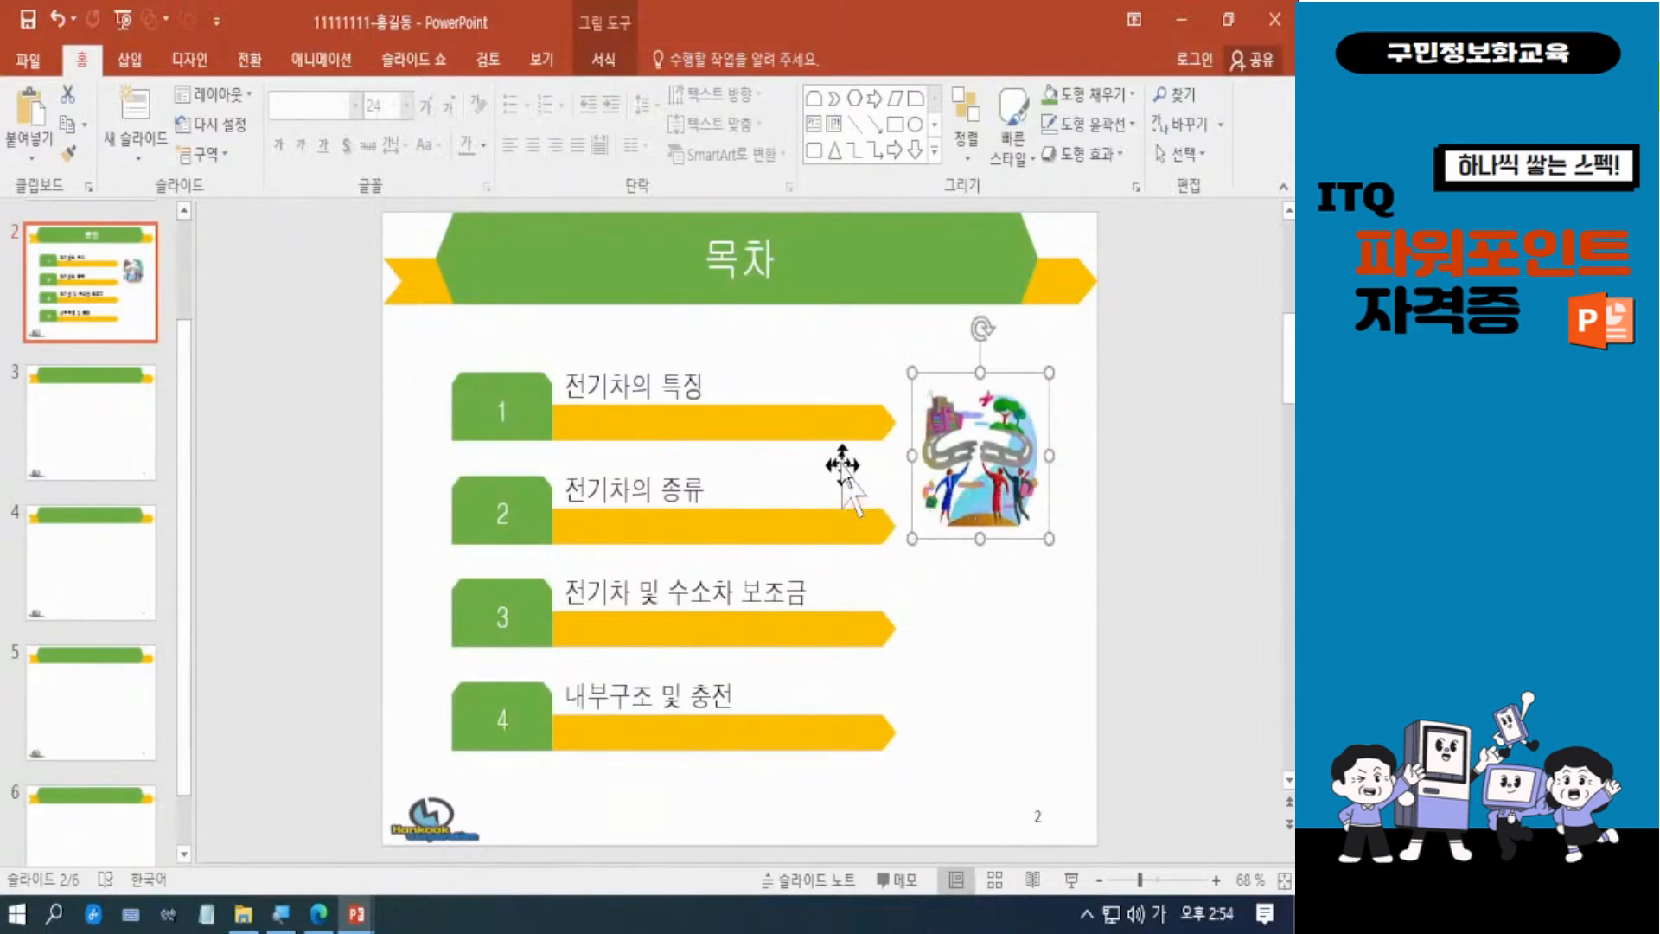
left_click_drag(912, 536, 998, 498)
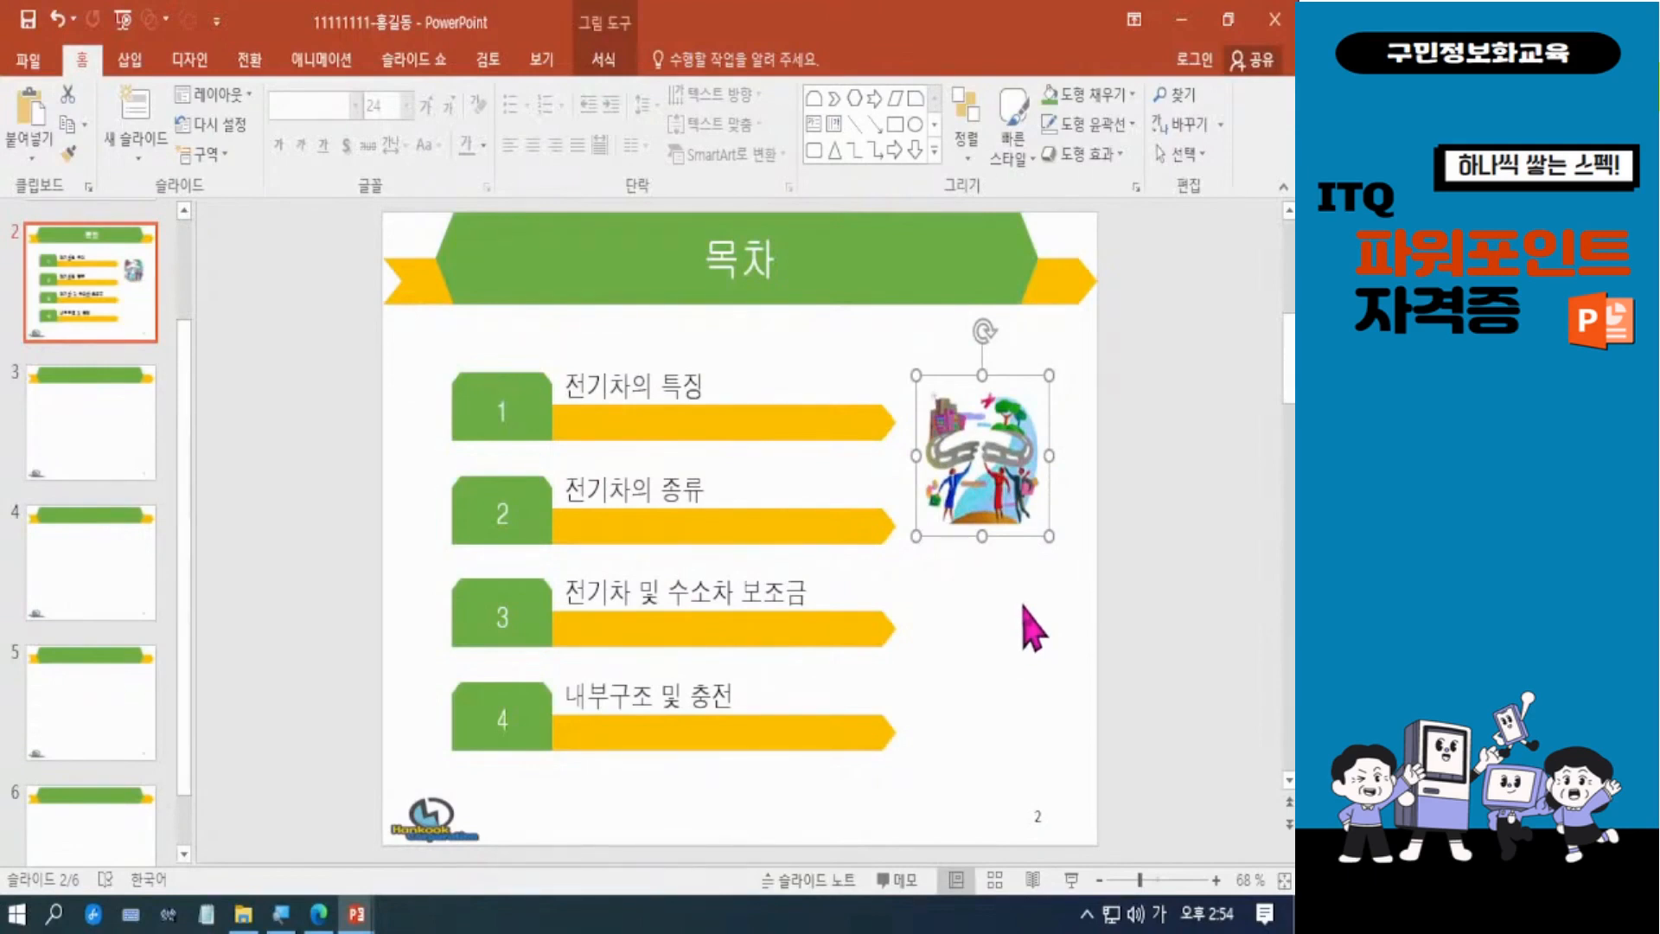
left_click(984, 664)
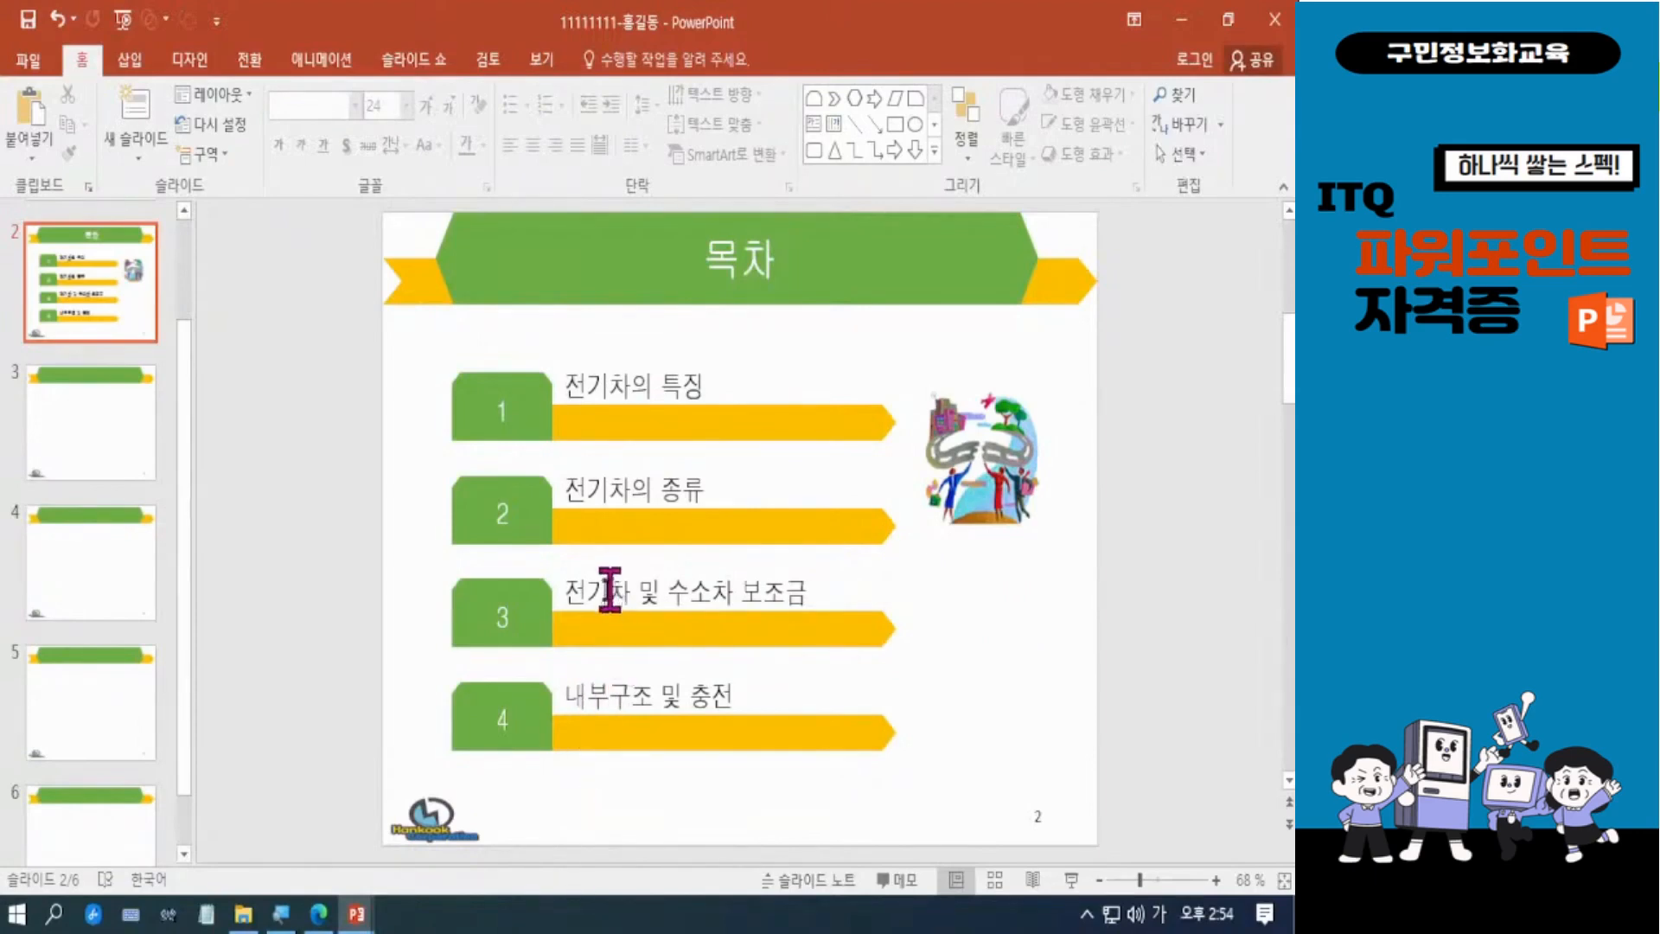
Check the hyperlink condition for the contents slide in the exam PDF and return to PowerPoint.
left_click(320, 914)
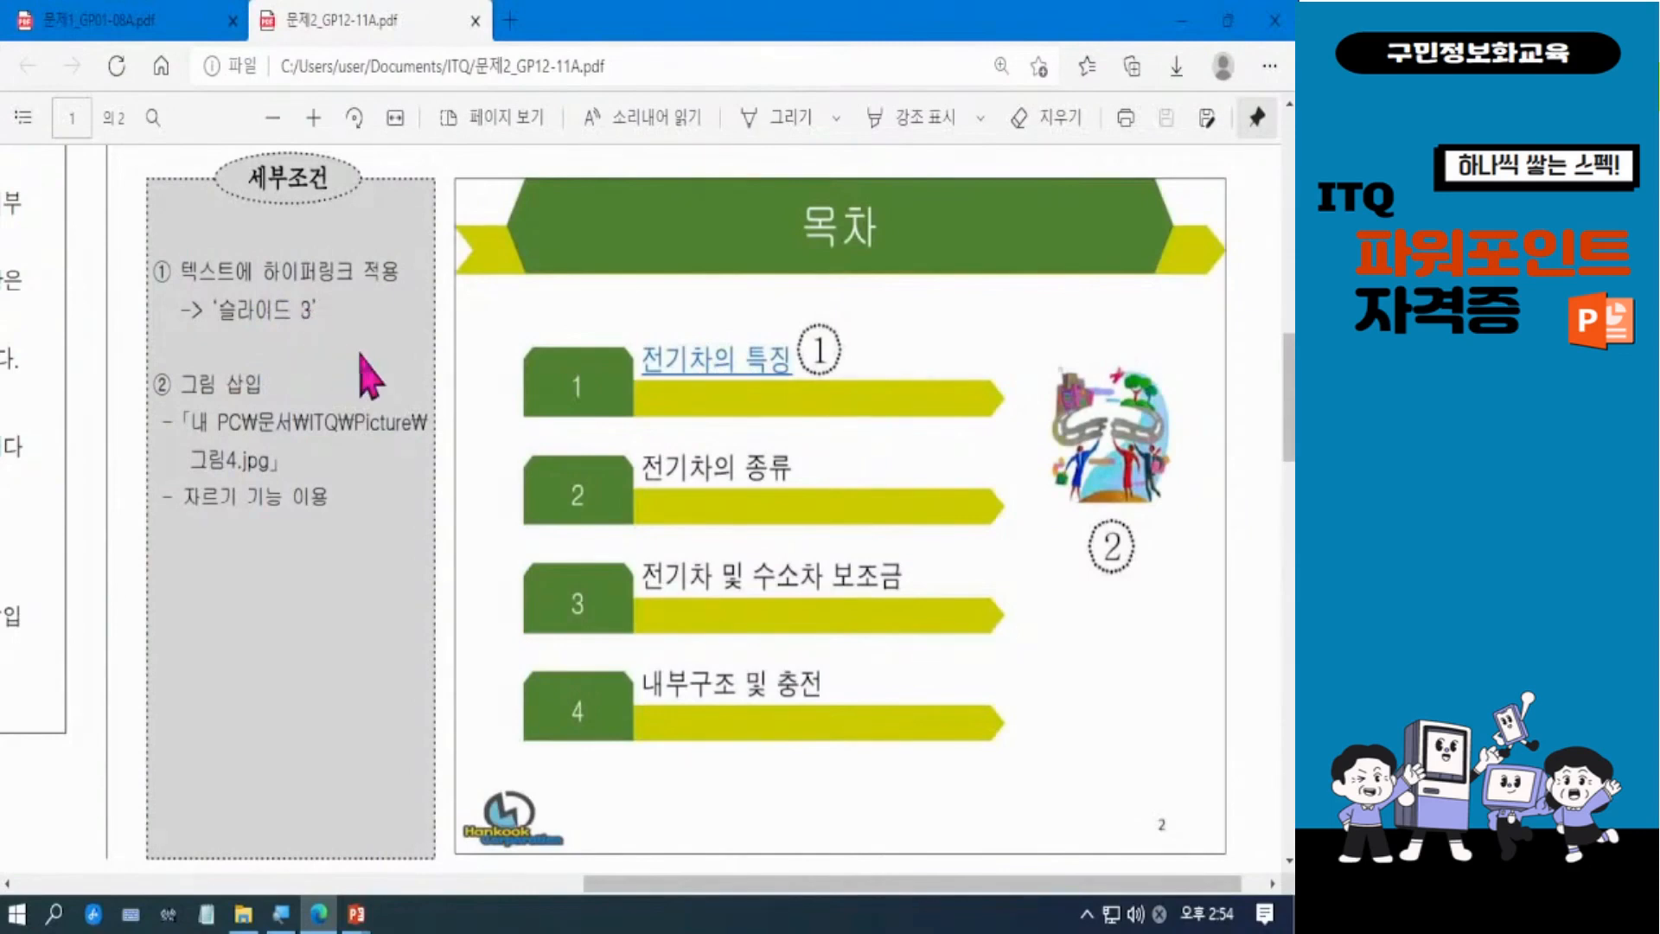
left_click(1186, 23)
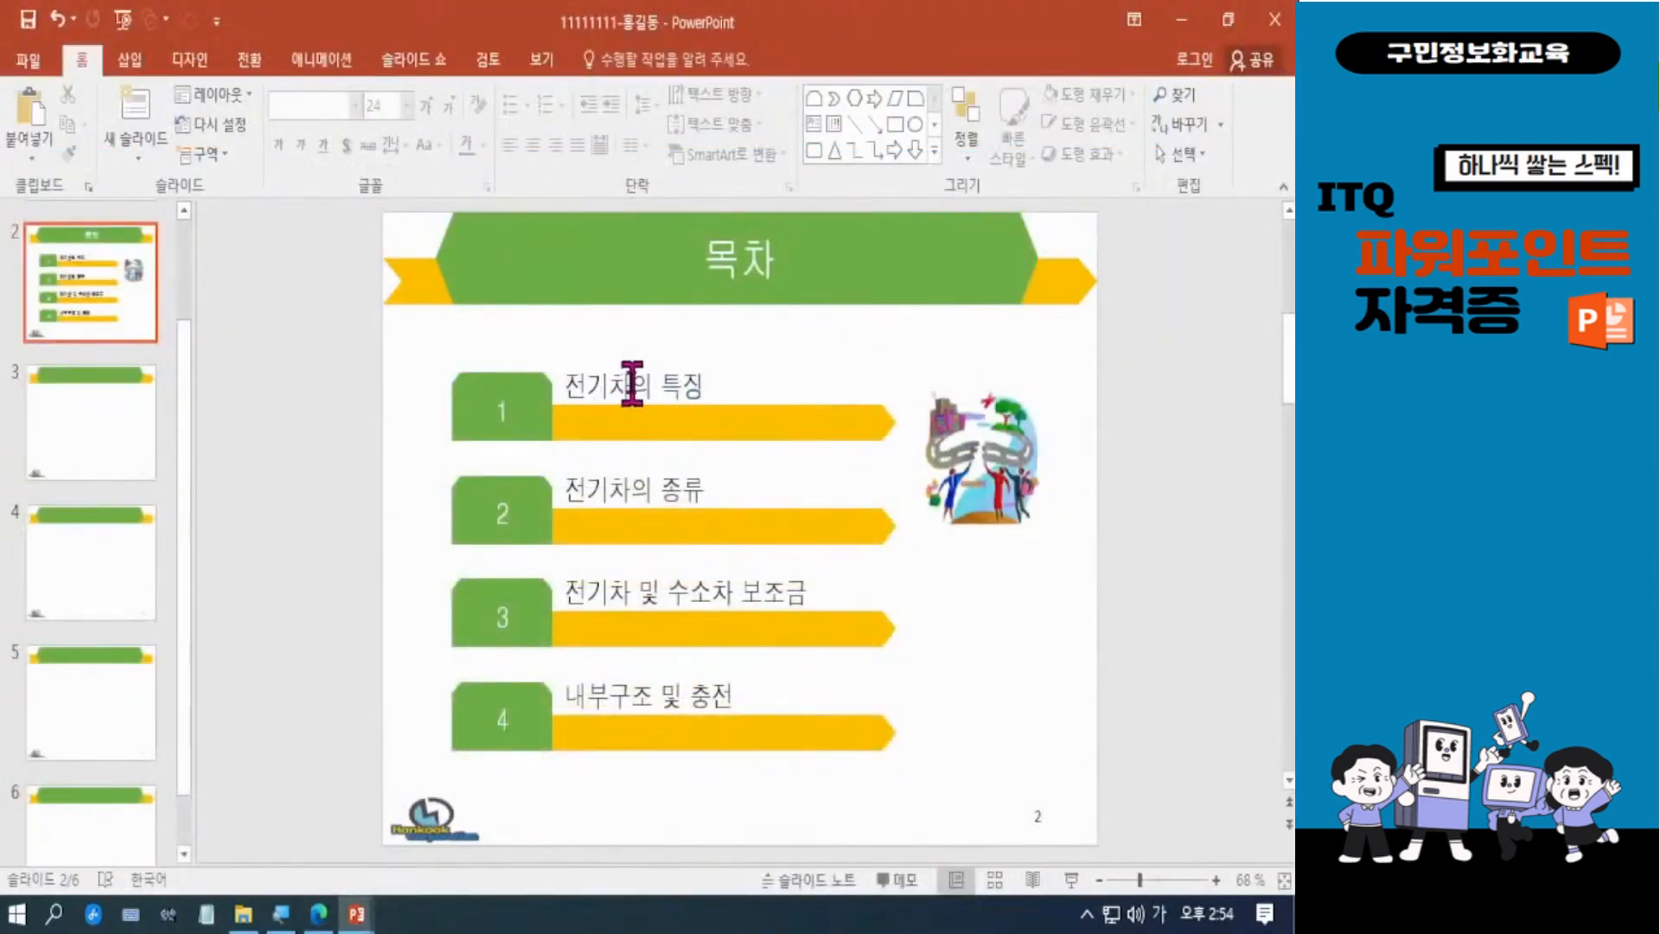
triple_click(629, 382)
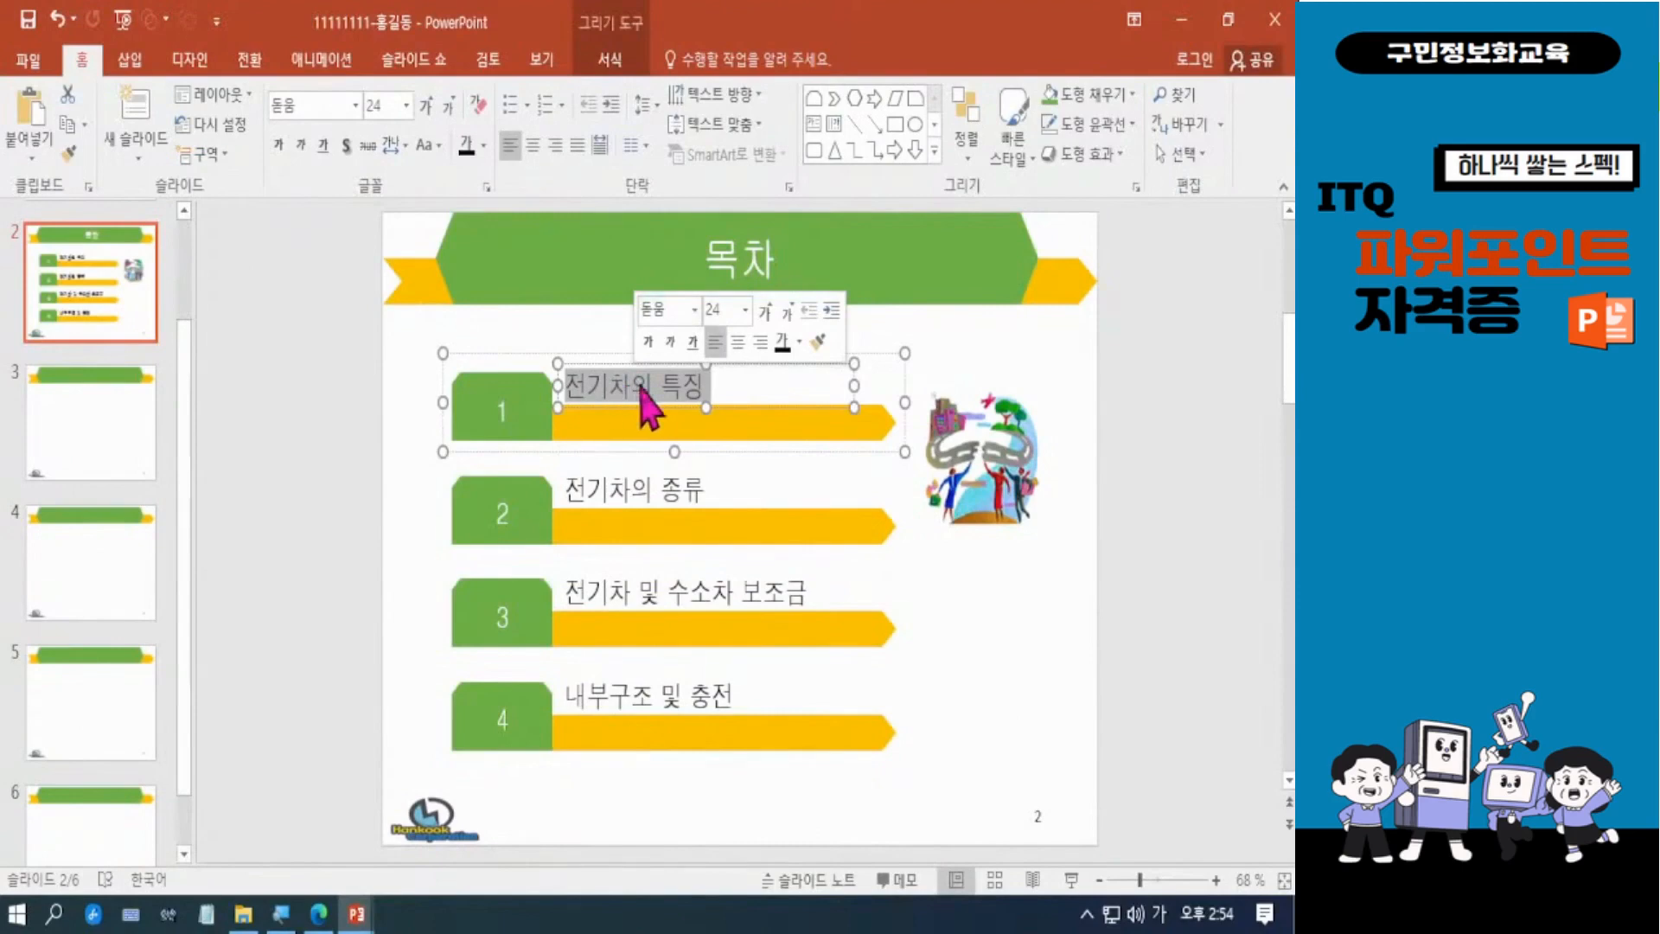
left_click(645, 389)
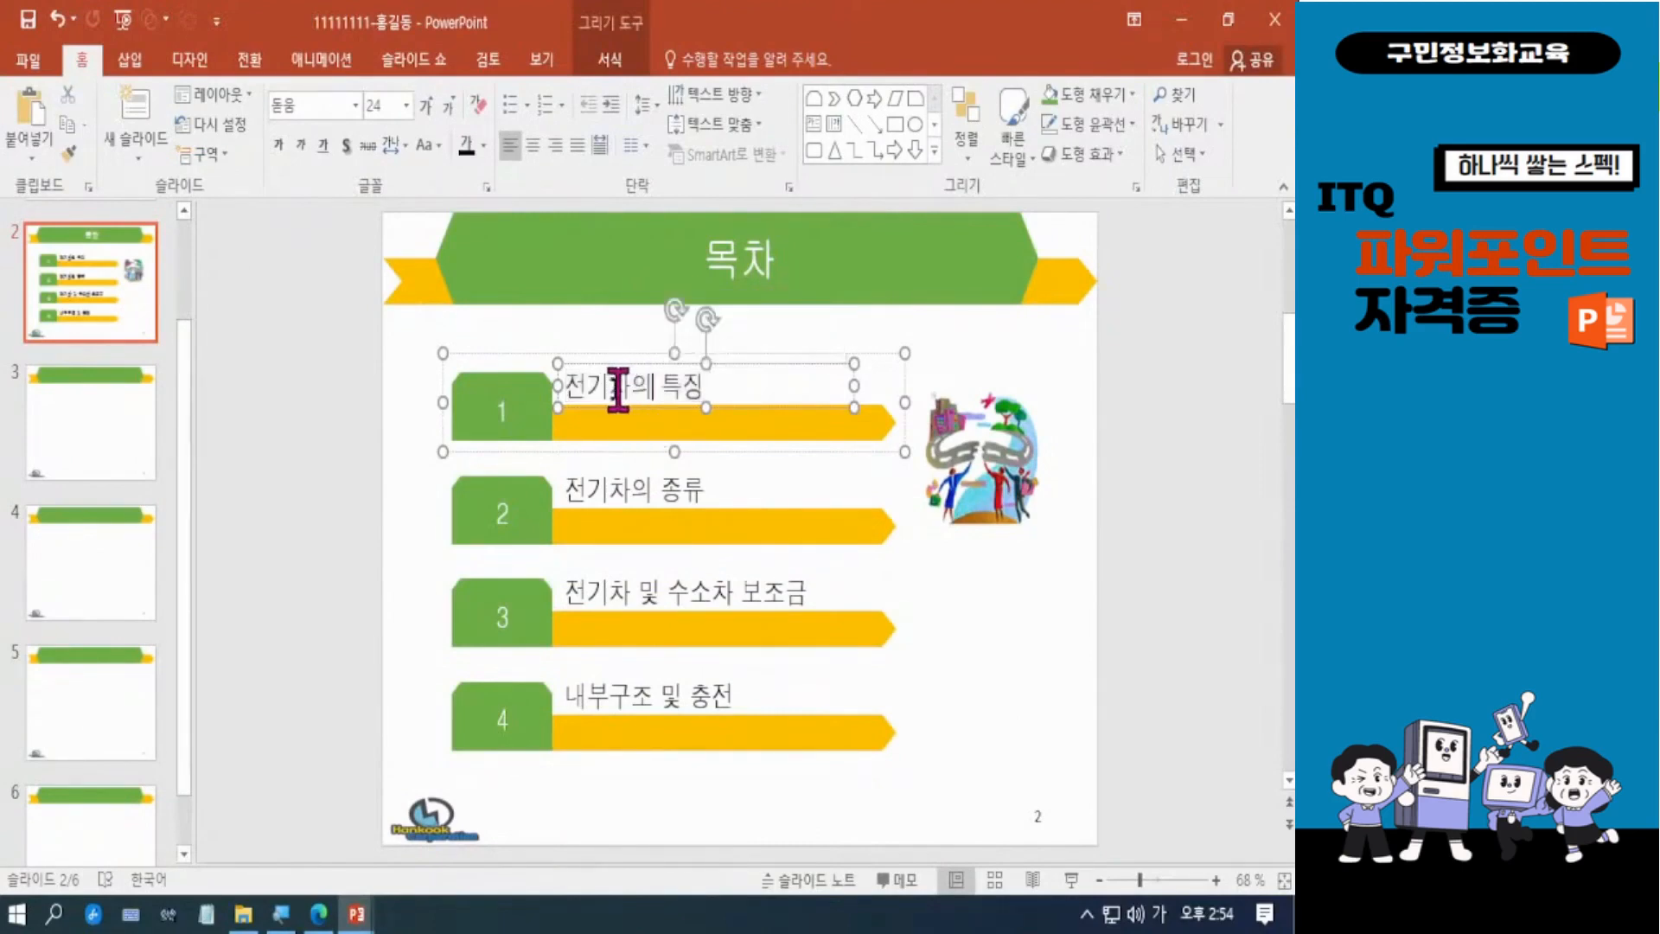
left_click(1073, 616)
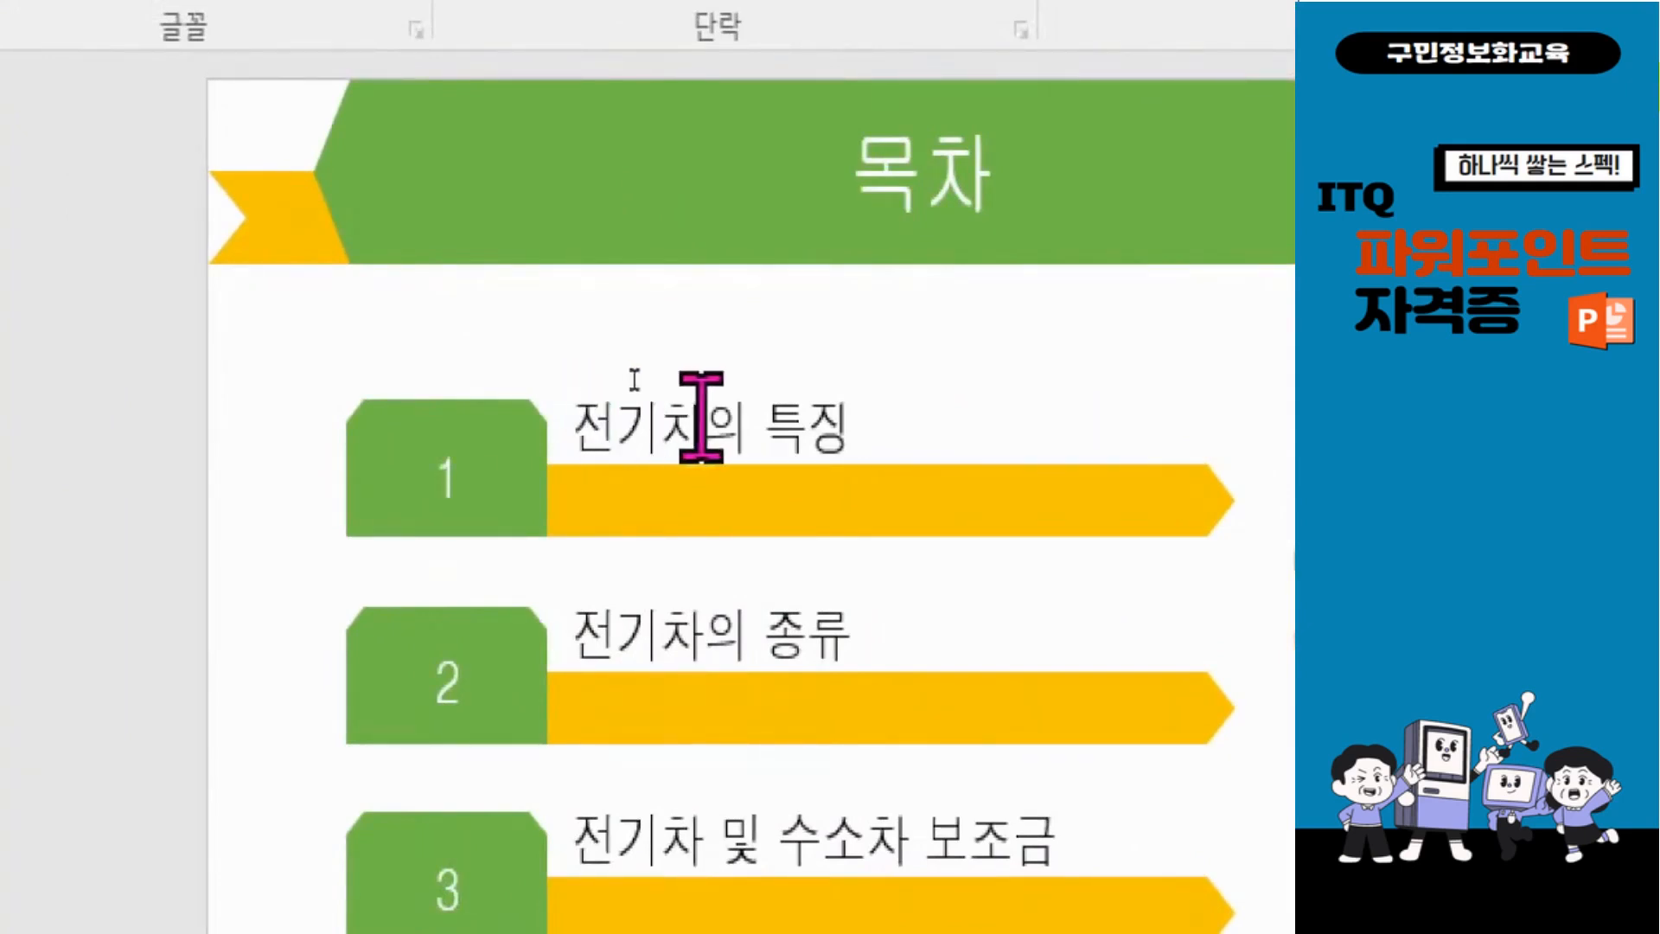
Add a hyperlink to the first entry's "전기차의 특징" text that leads to the bookmark "슬라이드 3" in this presentation.
triple_click(661, 428)
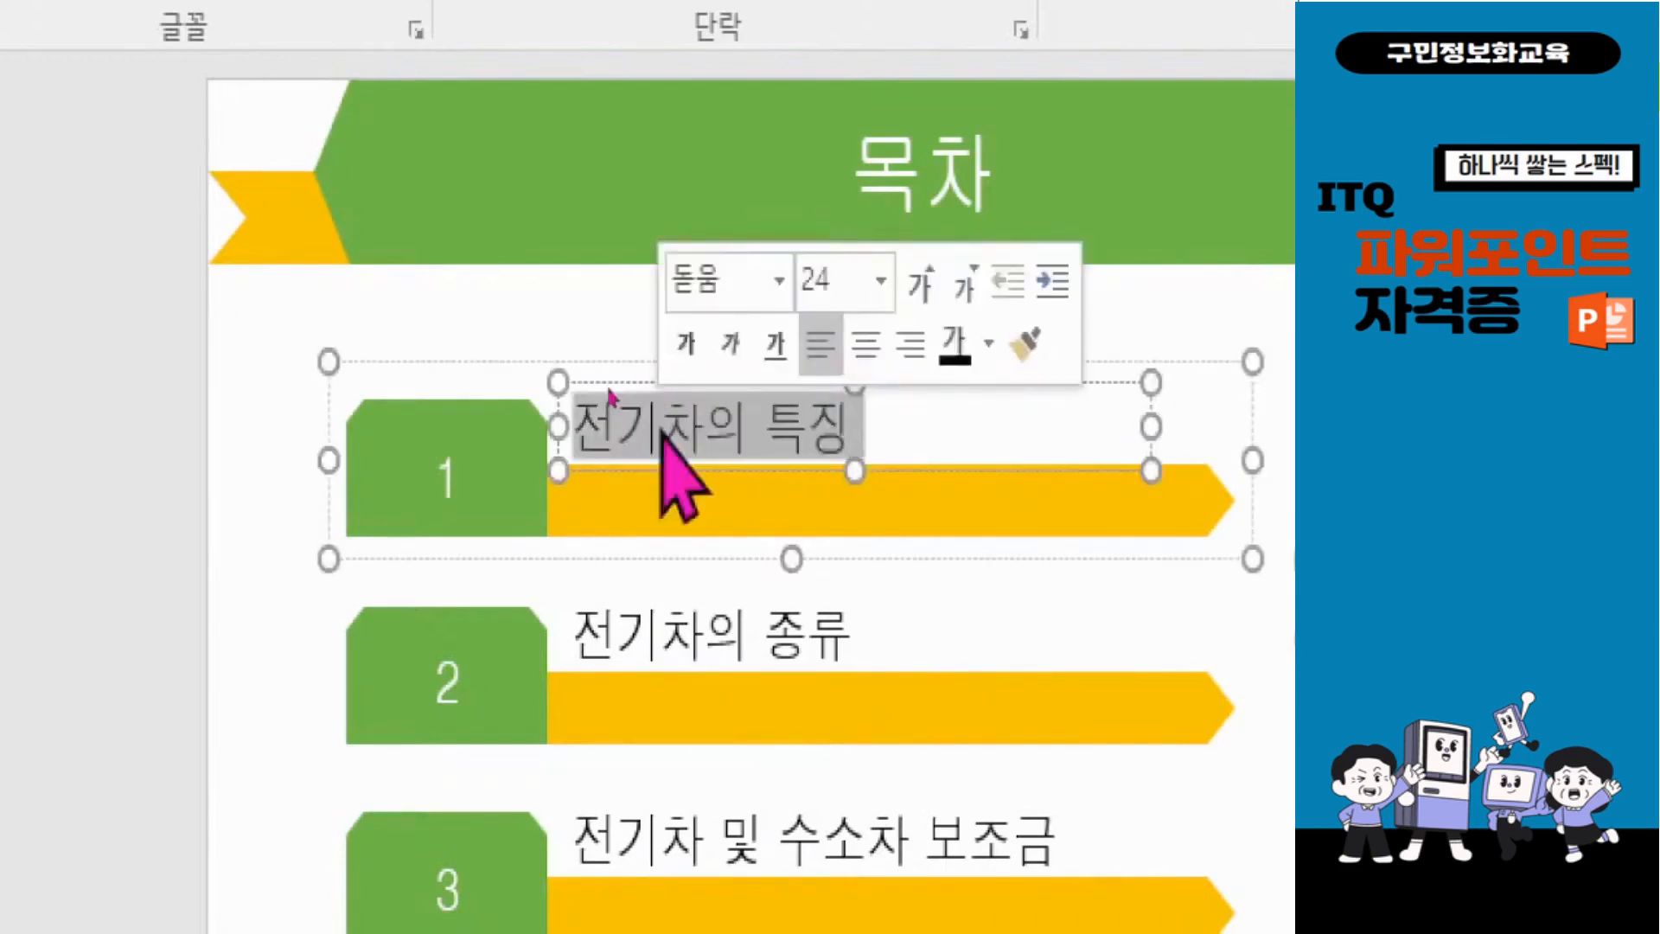
right_click(710, 424)
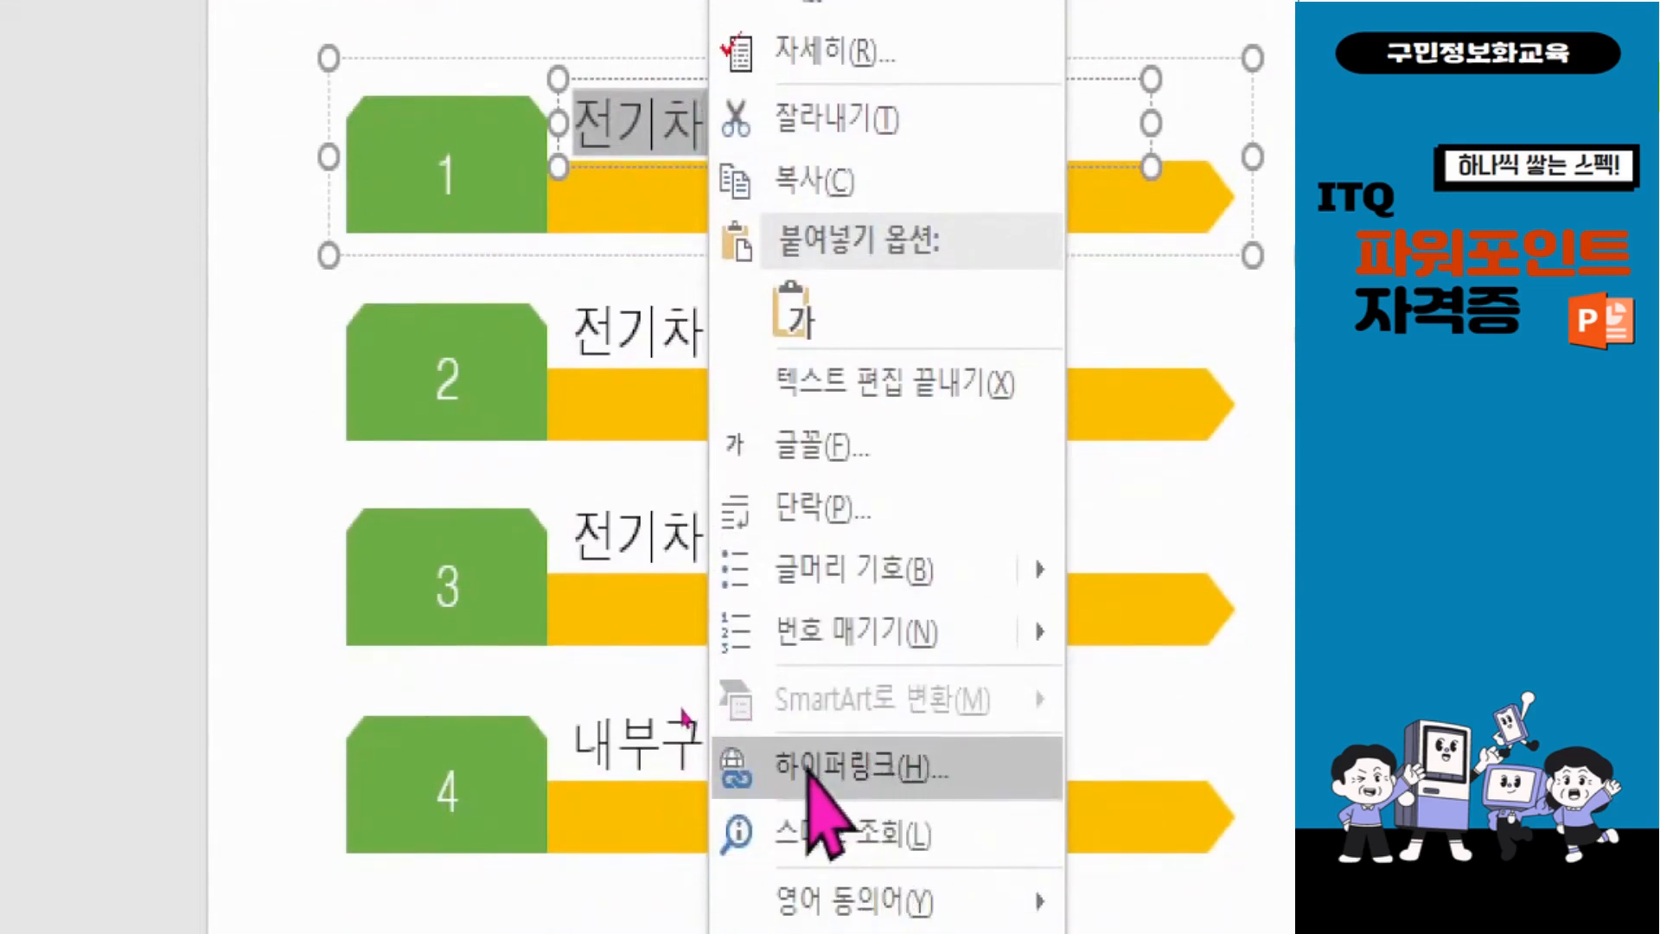
left_click_drag(664, 164, 671, 136)
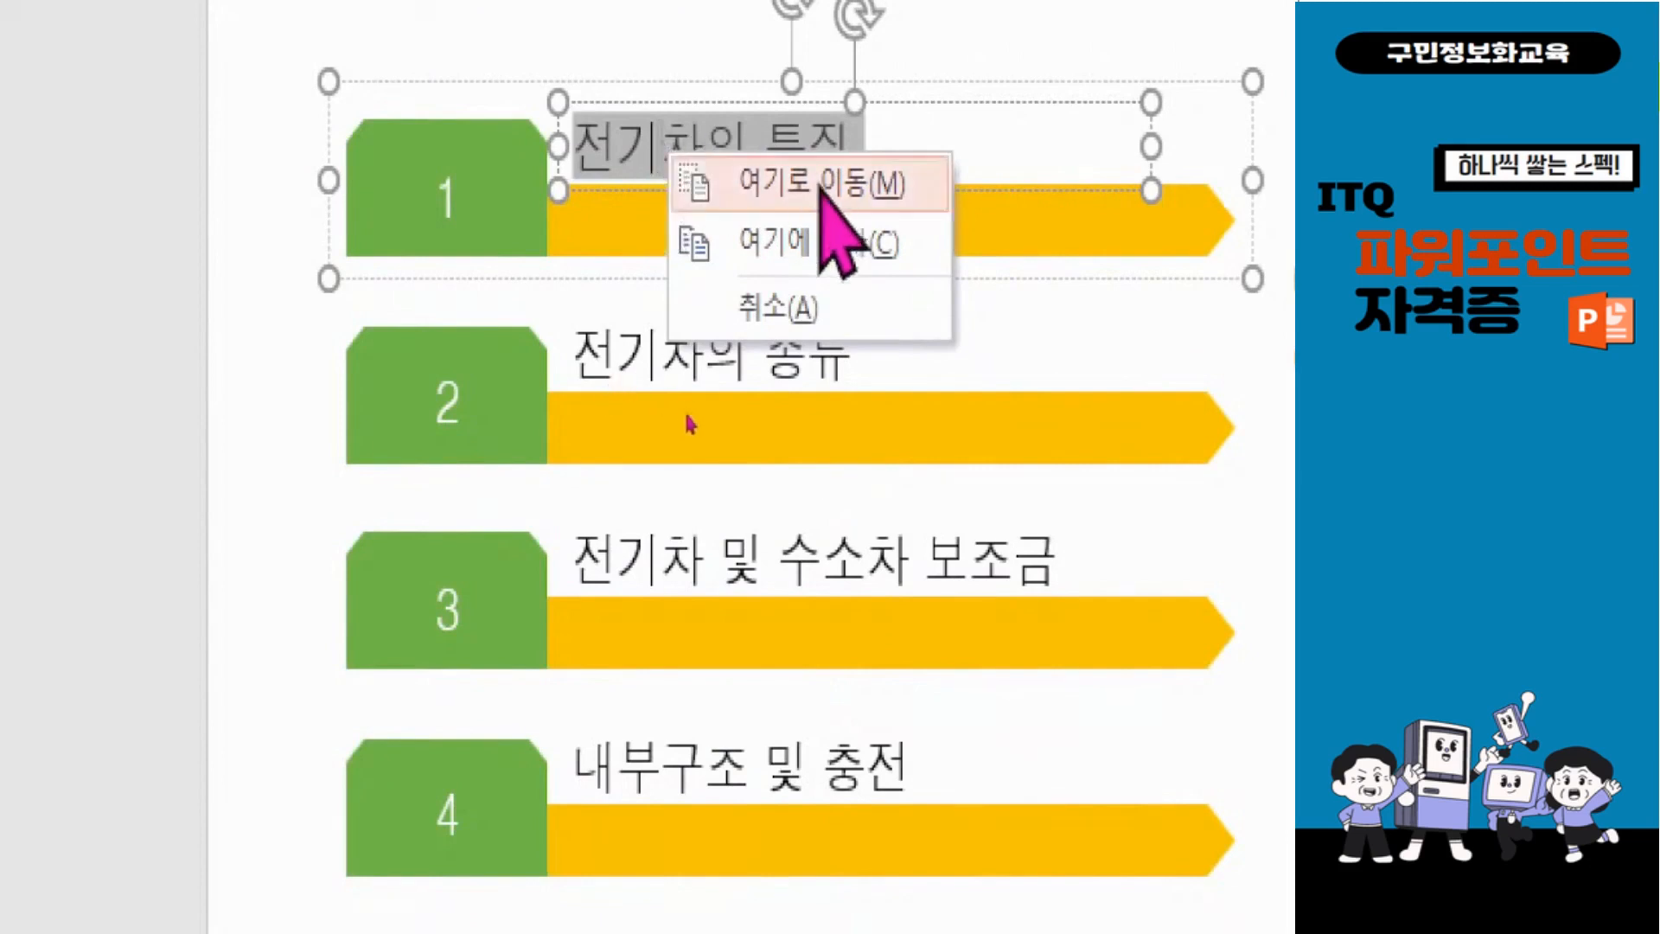
left_click(778, 307)
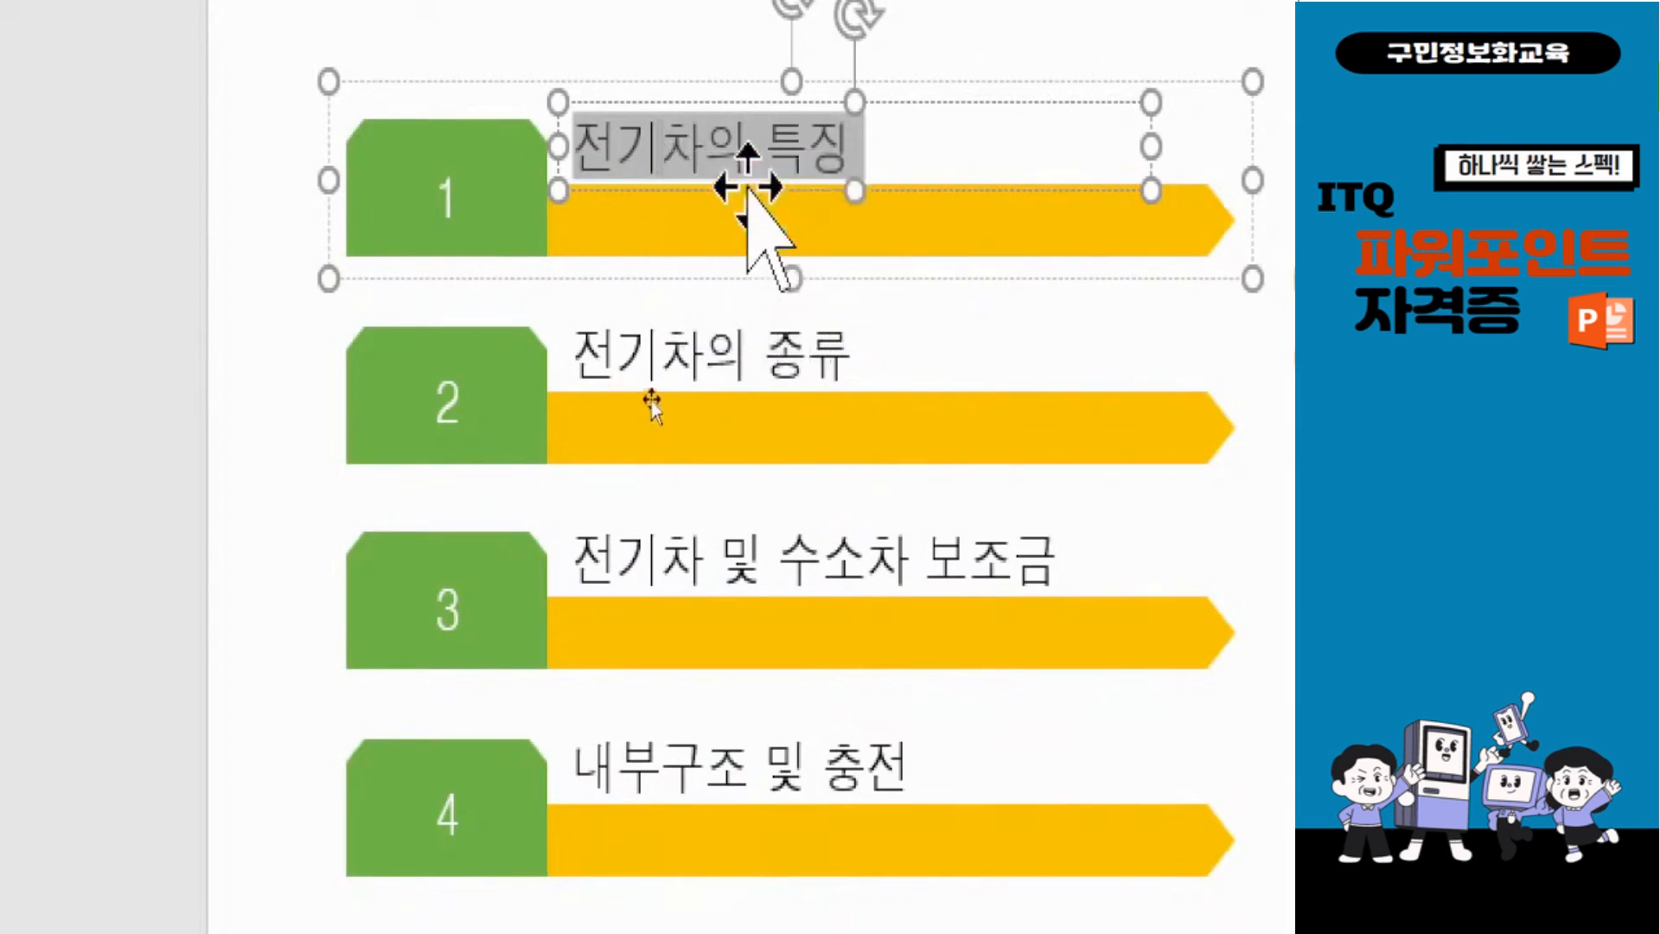
left_click_drag(746, 160, 775, 216)
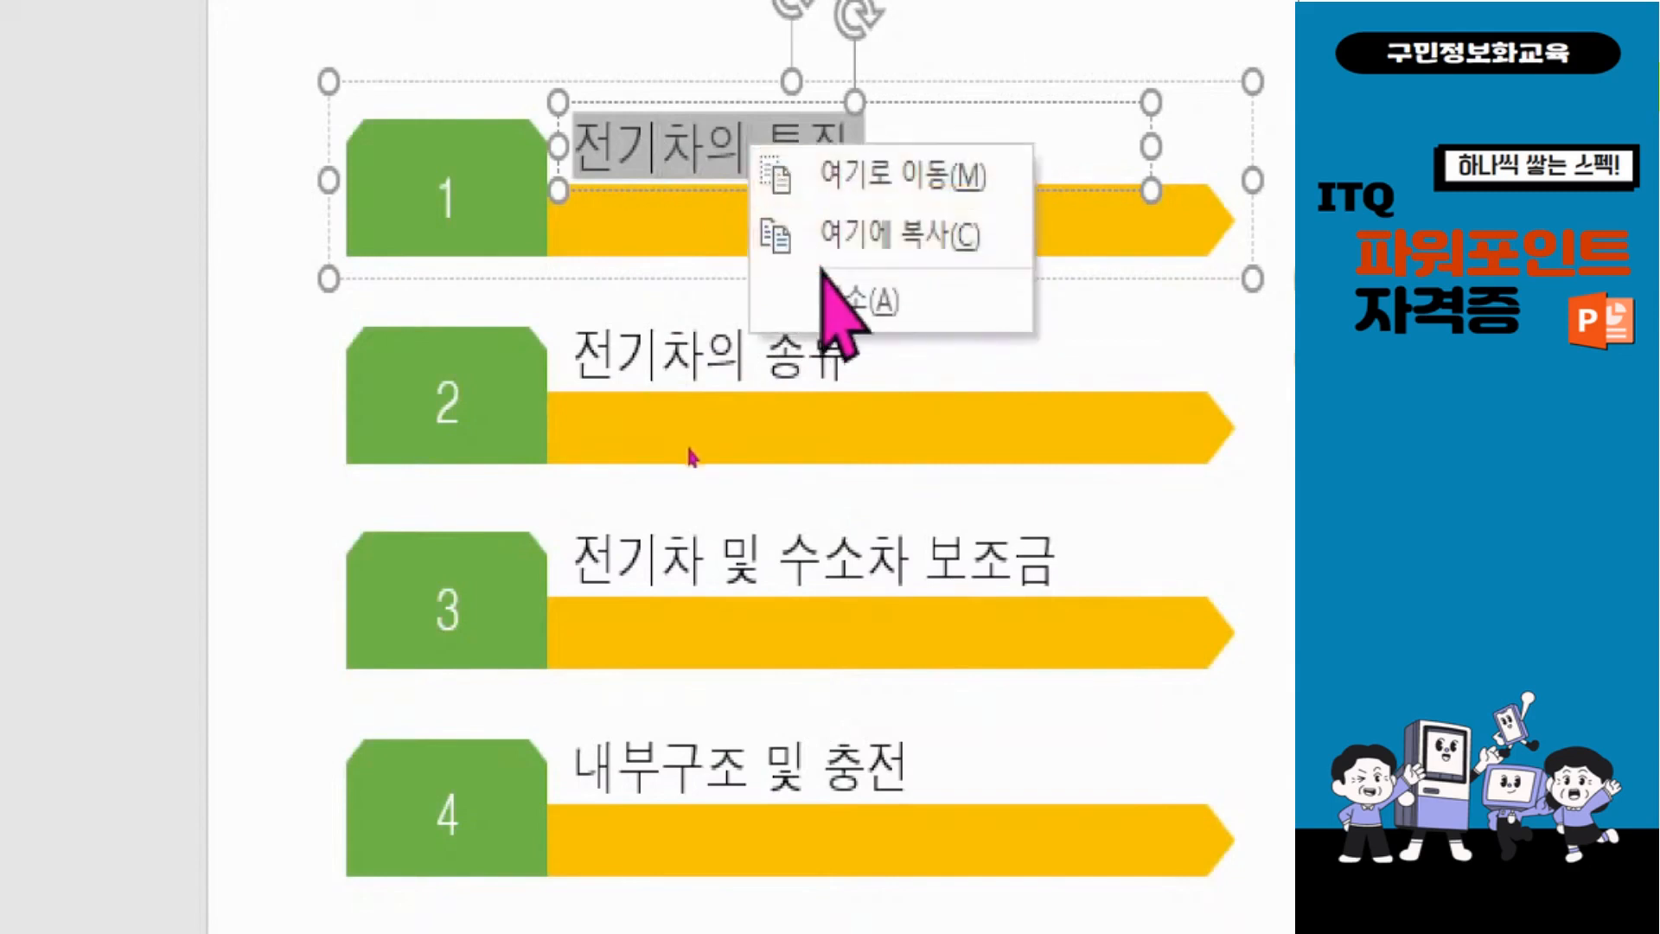
left_click(826, 294)
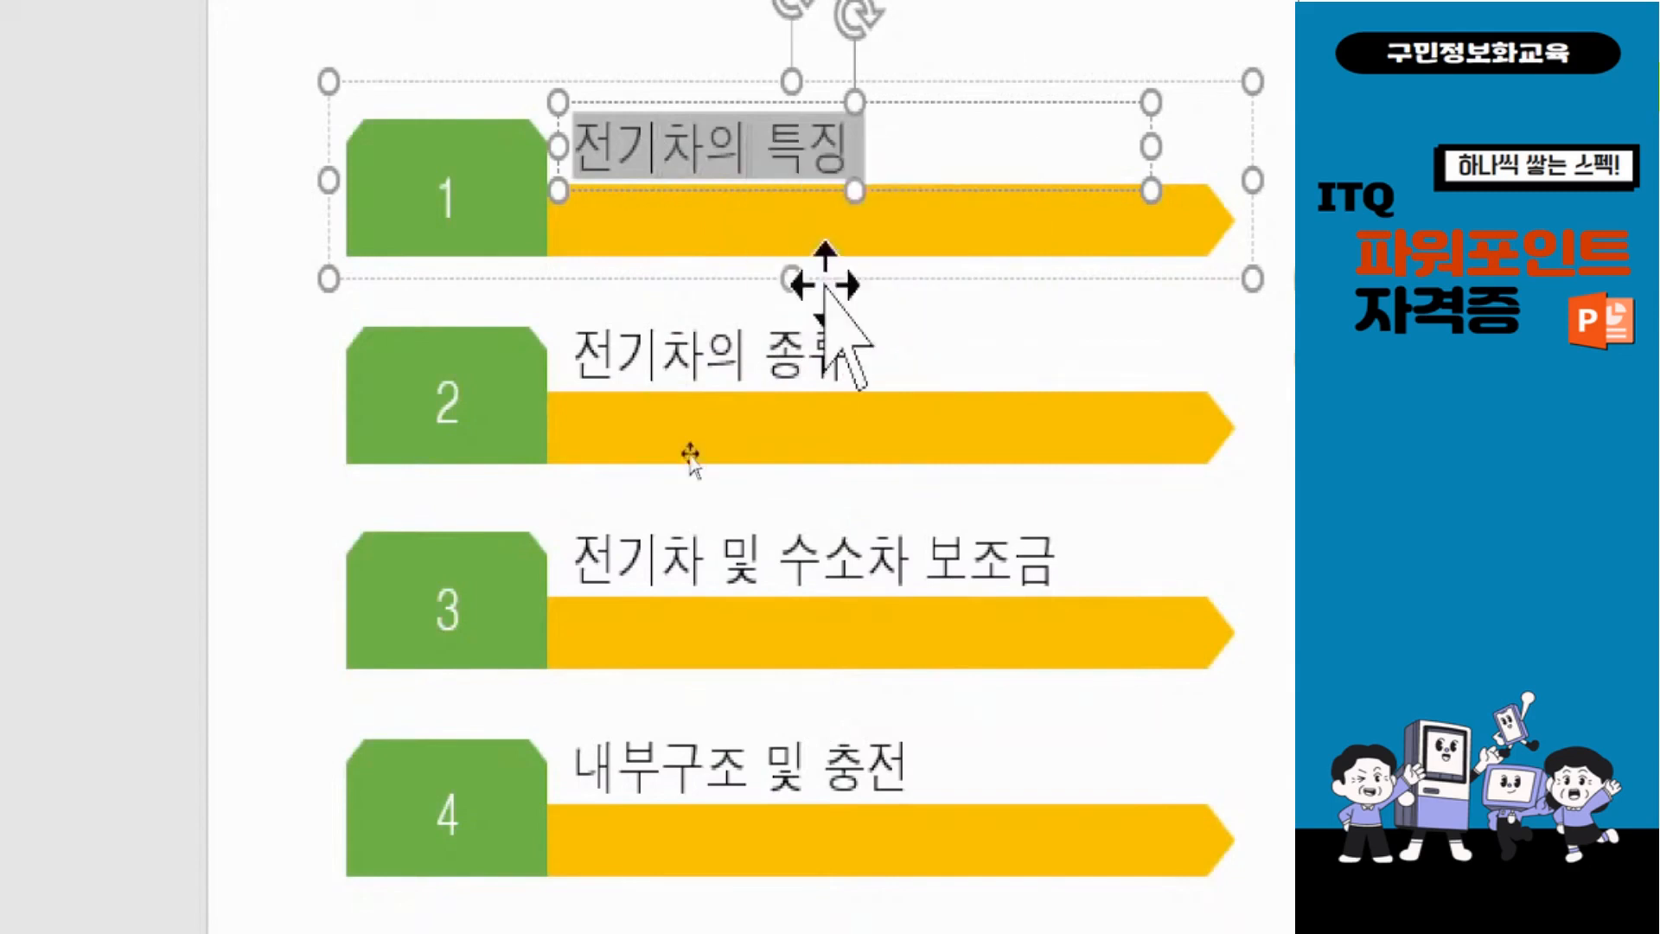
right_click(722, 155)
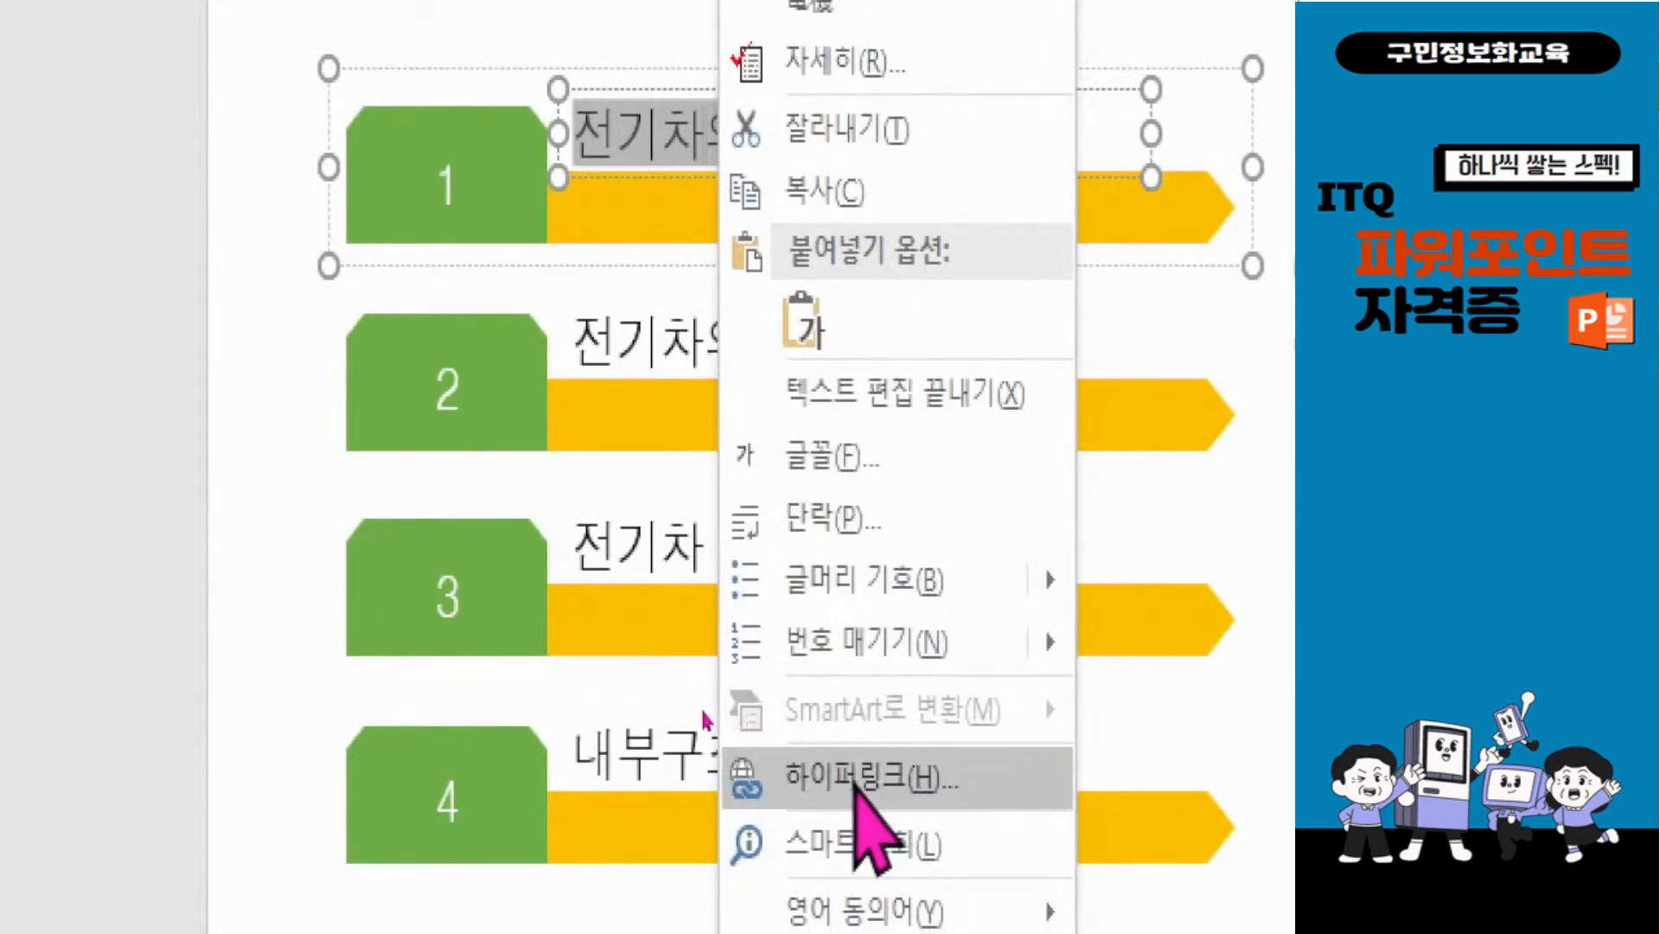
left_click(840, 778)
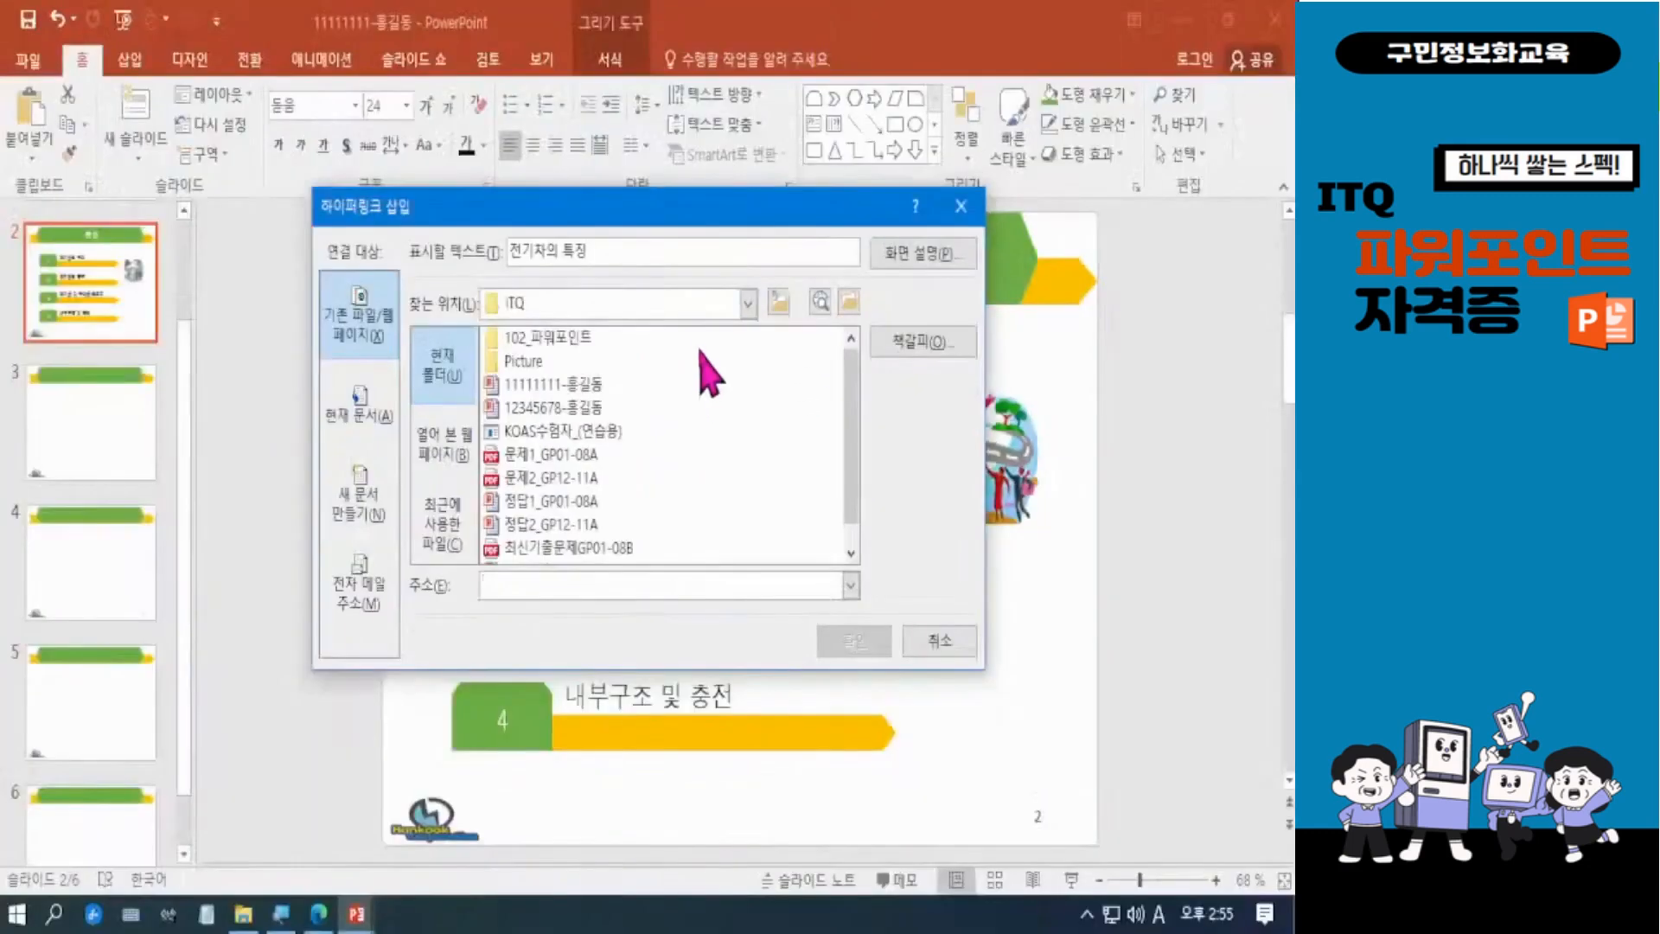
left_click_drag(812, 216, 963, 238)
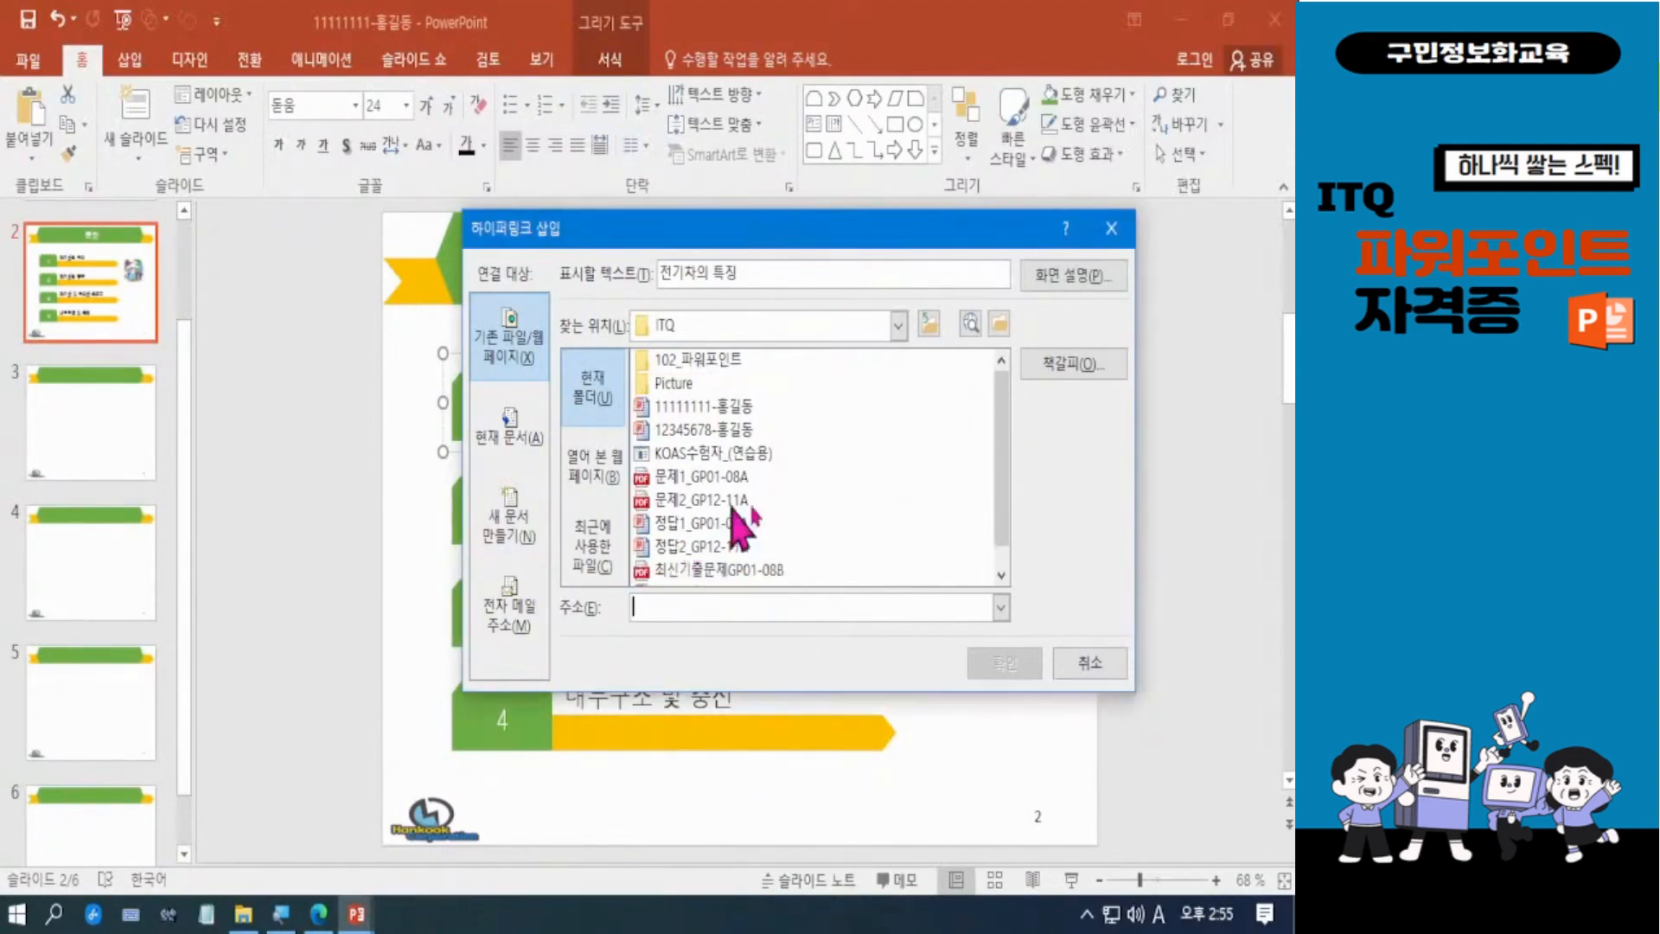
mouse_move(1009, 335)
left_mouse_down()
mouse_move(1143, 425)
mouse_move(1150, 406)
left_mouse_up()
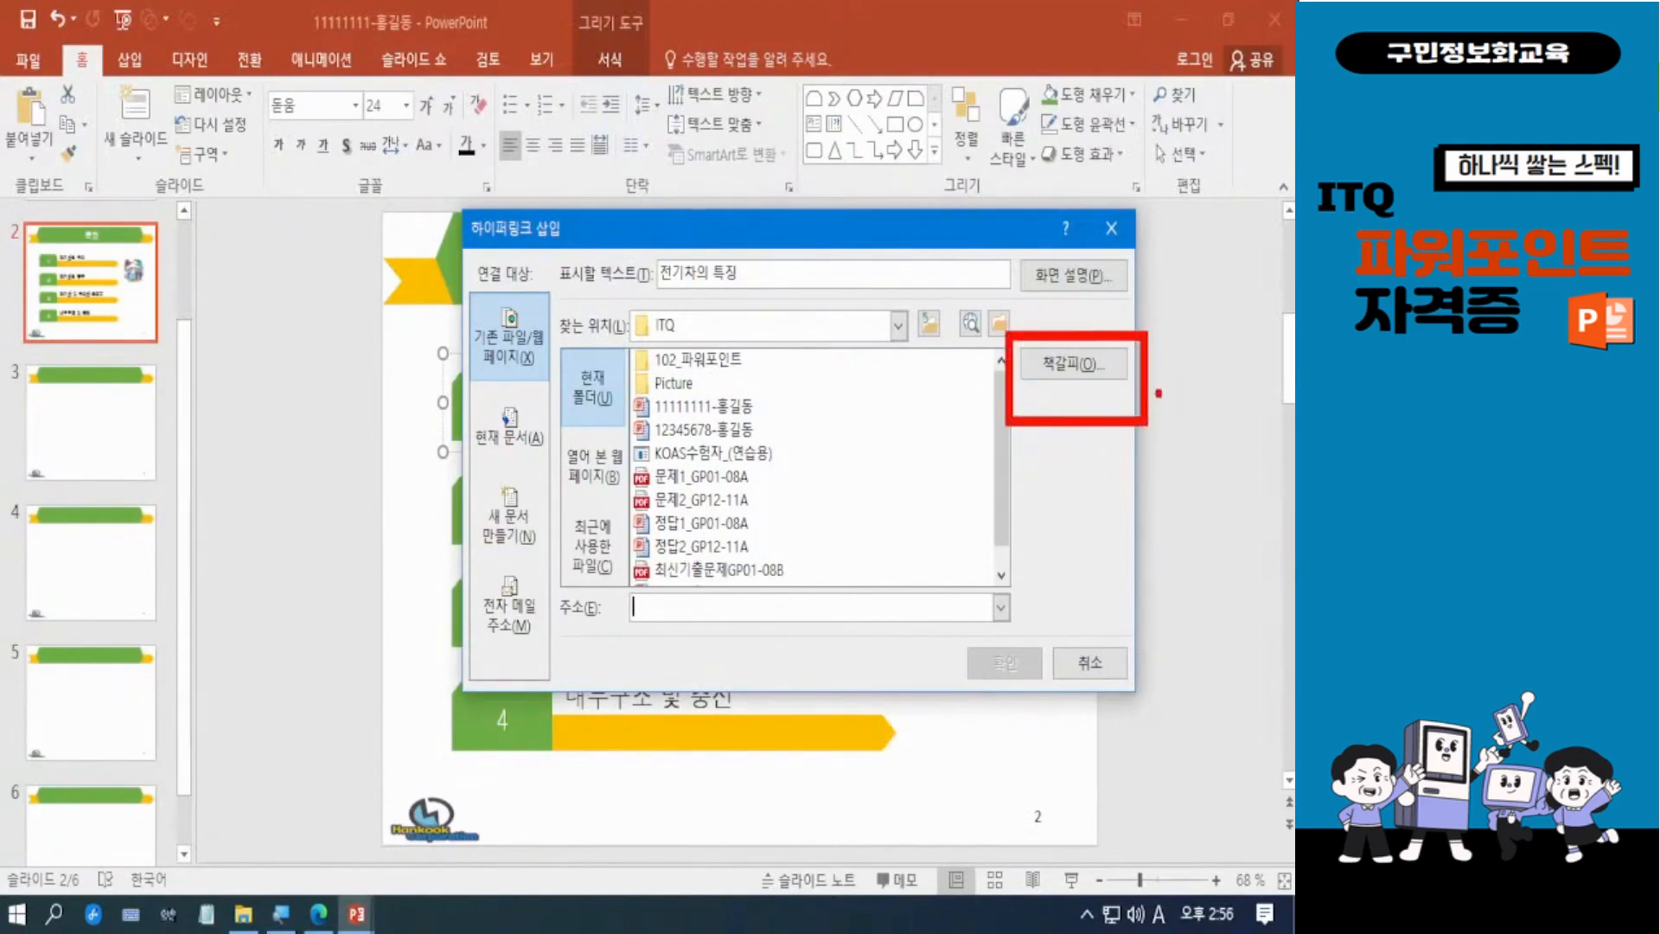
left_click(1072, 367)
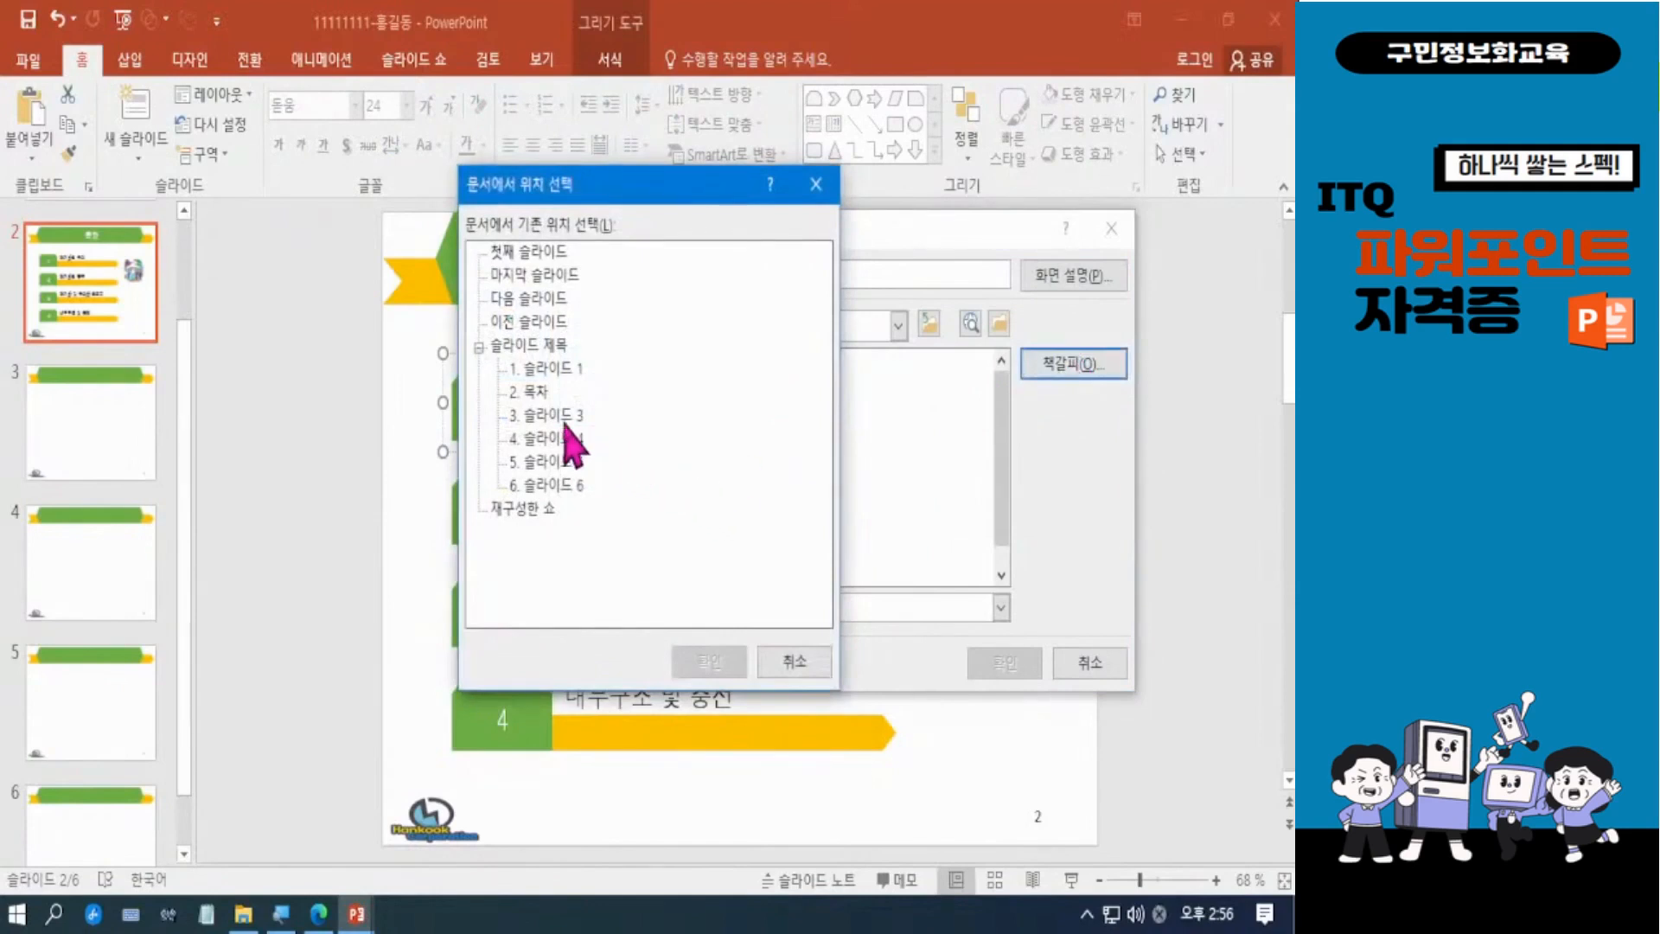
left_click(558, 418)
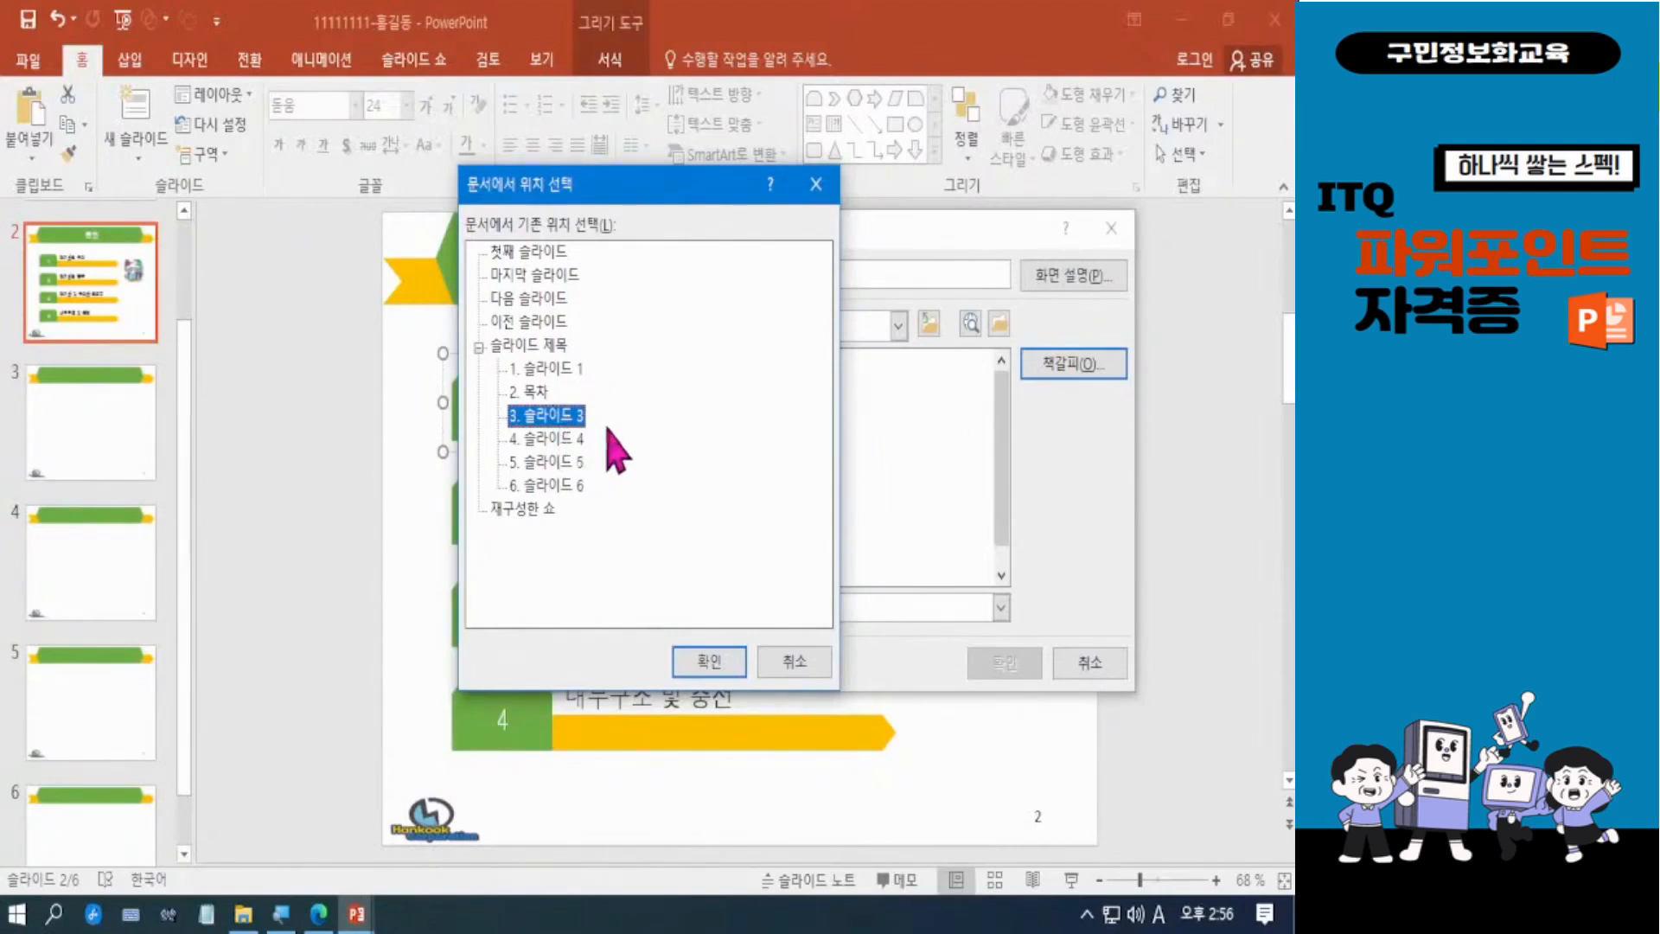
left_click(709, 661)
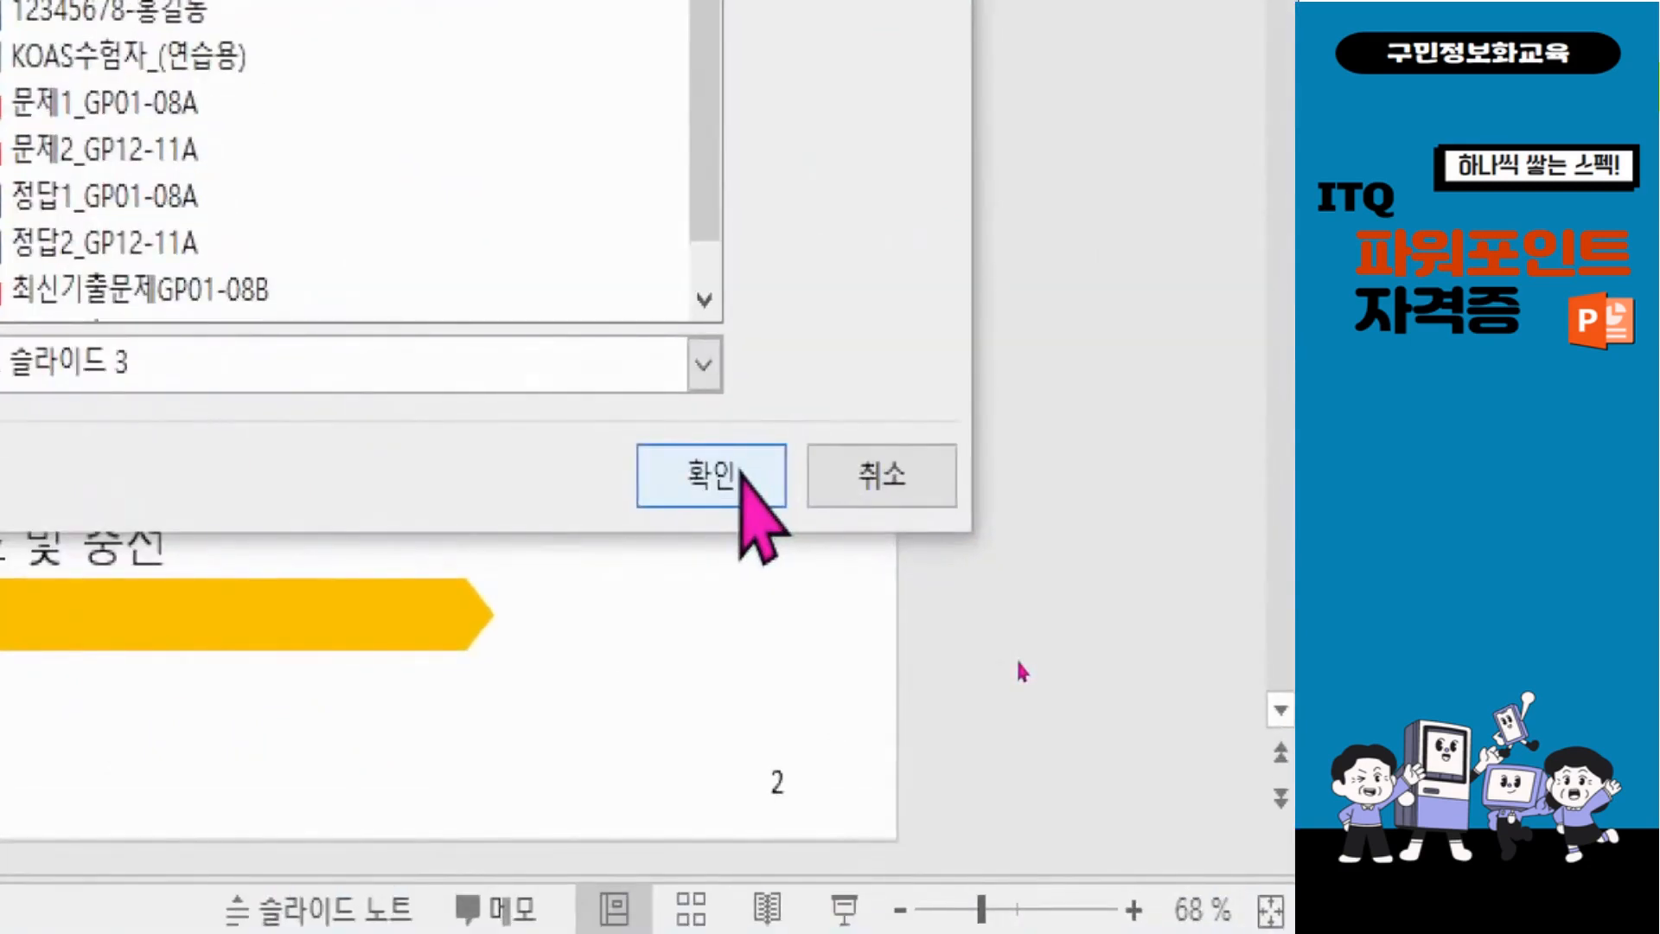
left_click(741, 473)
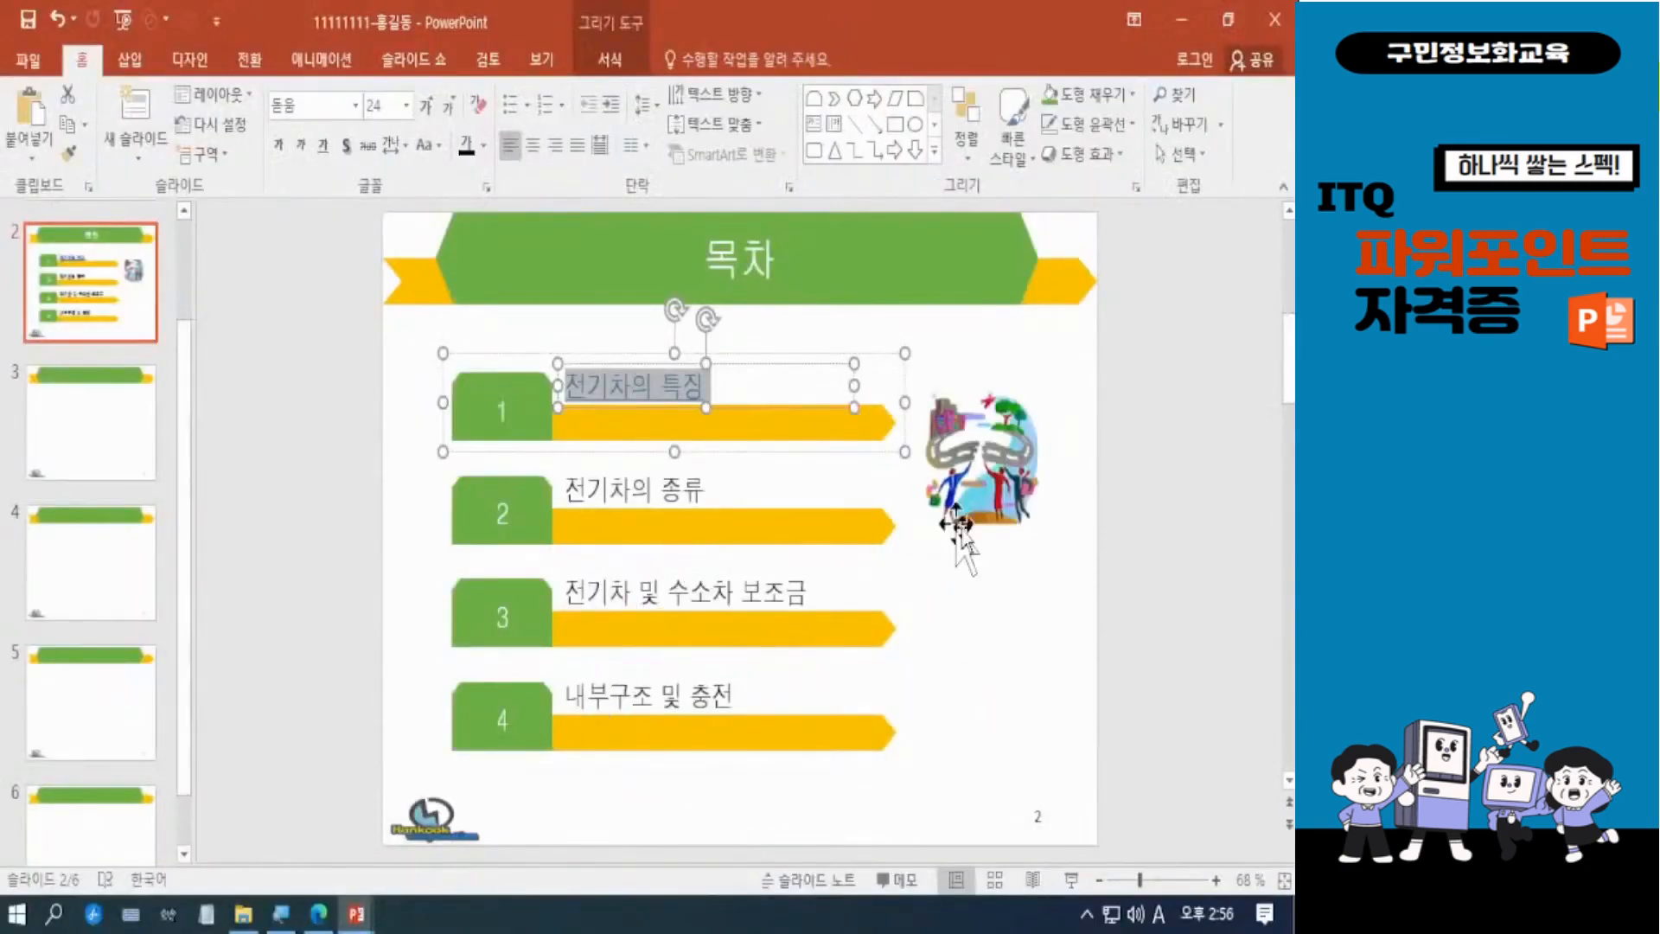
left_click(1101, 574)
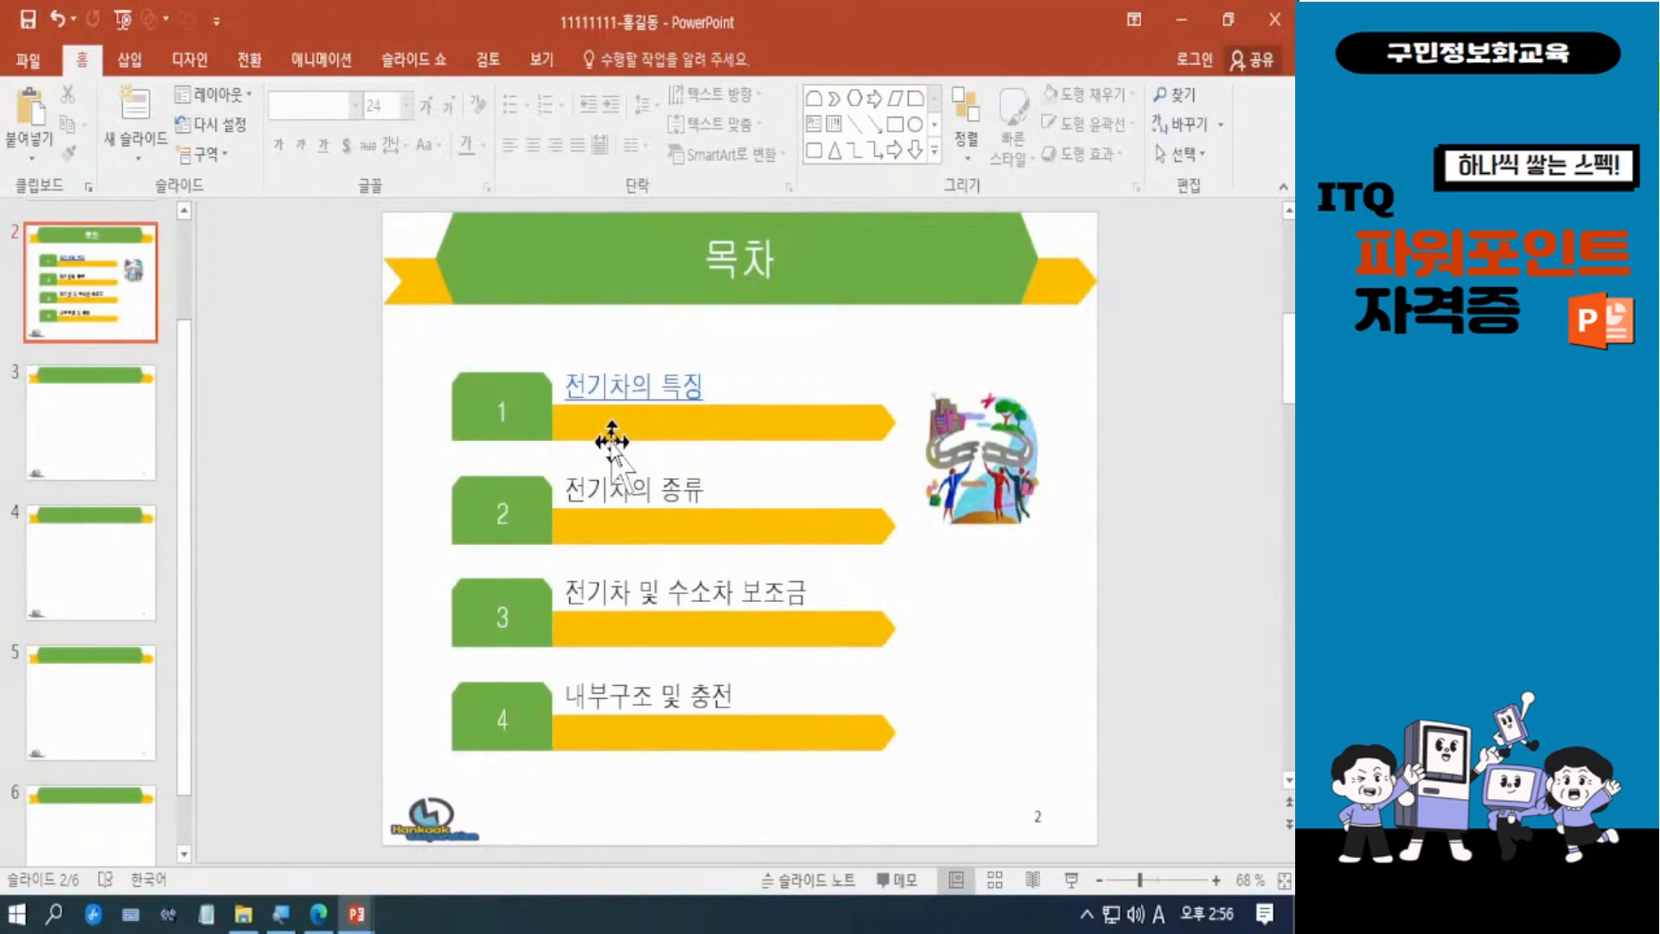
Deselect the linked "전기차의 특징" text on the contents slide and save the presentation.
left_click(649, 390)
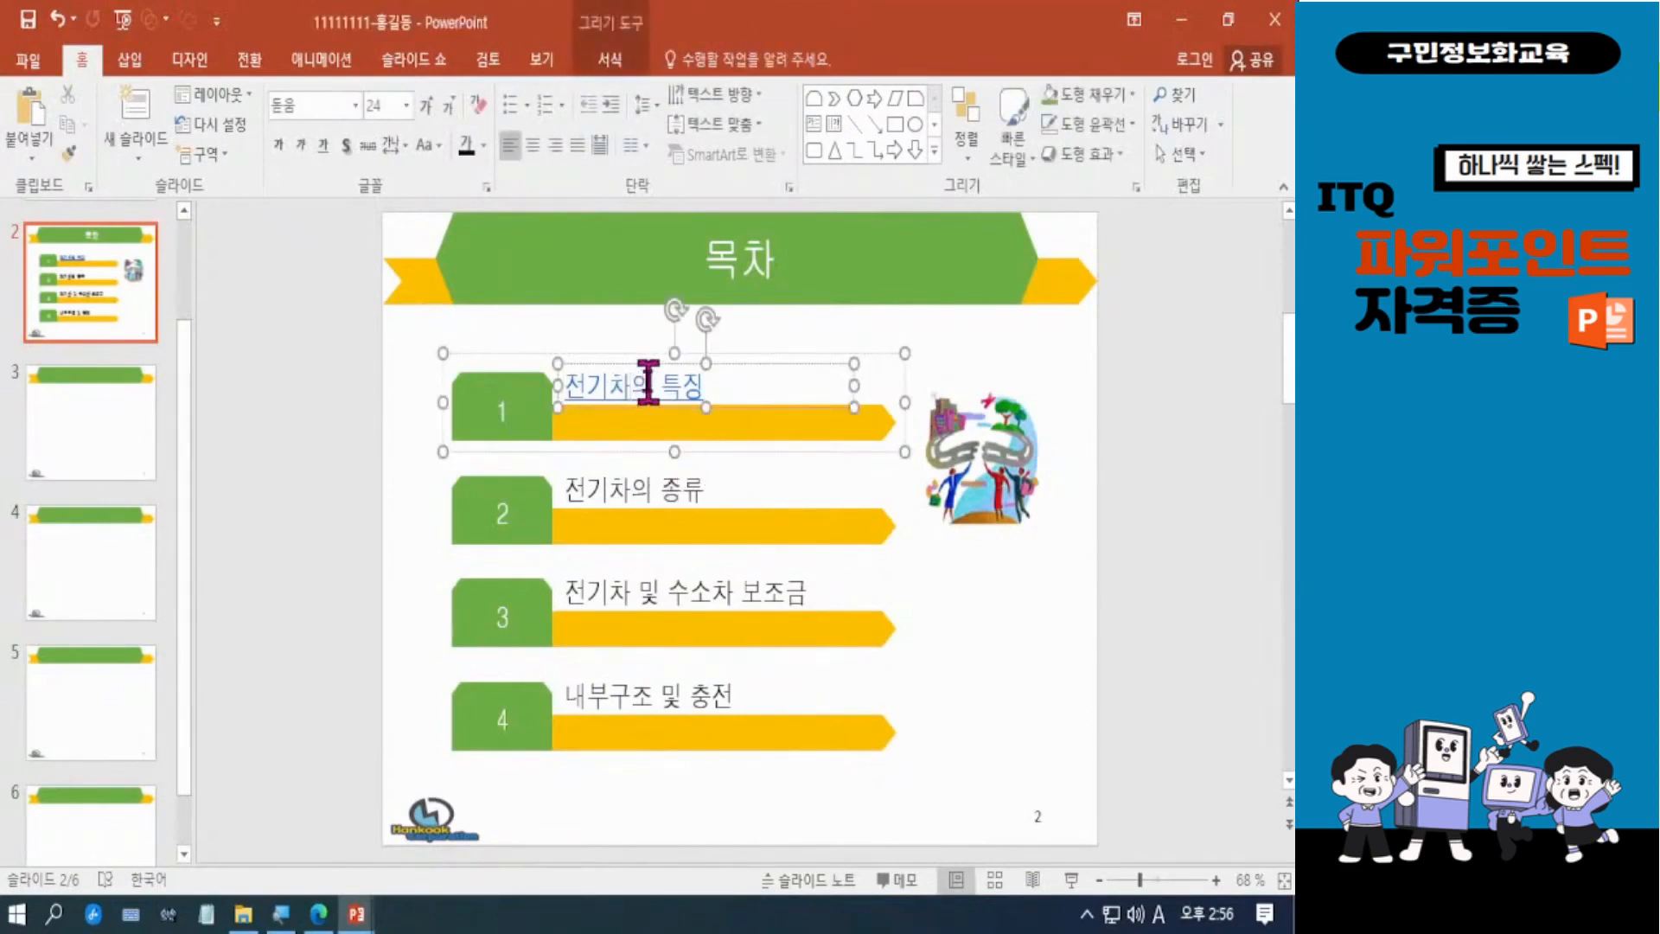
left_click(1111, 550)
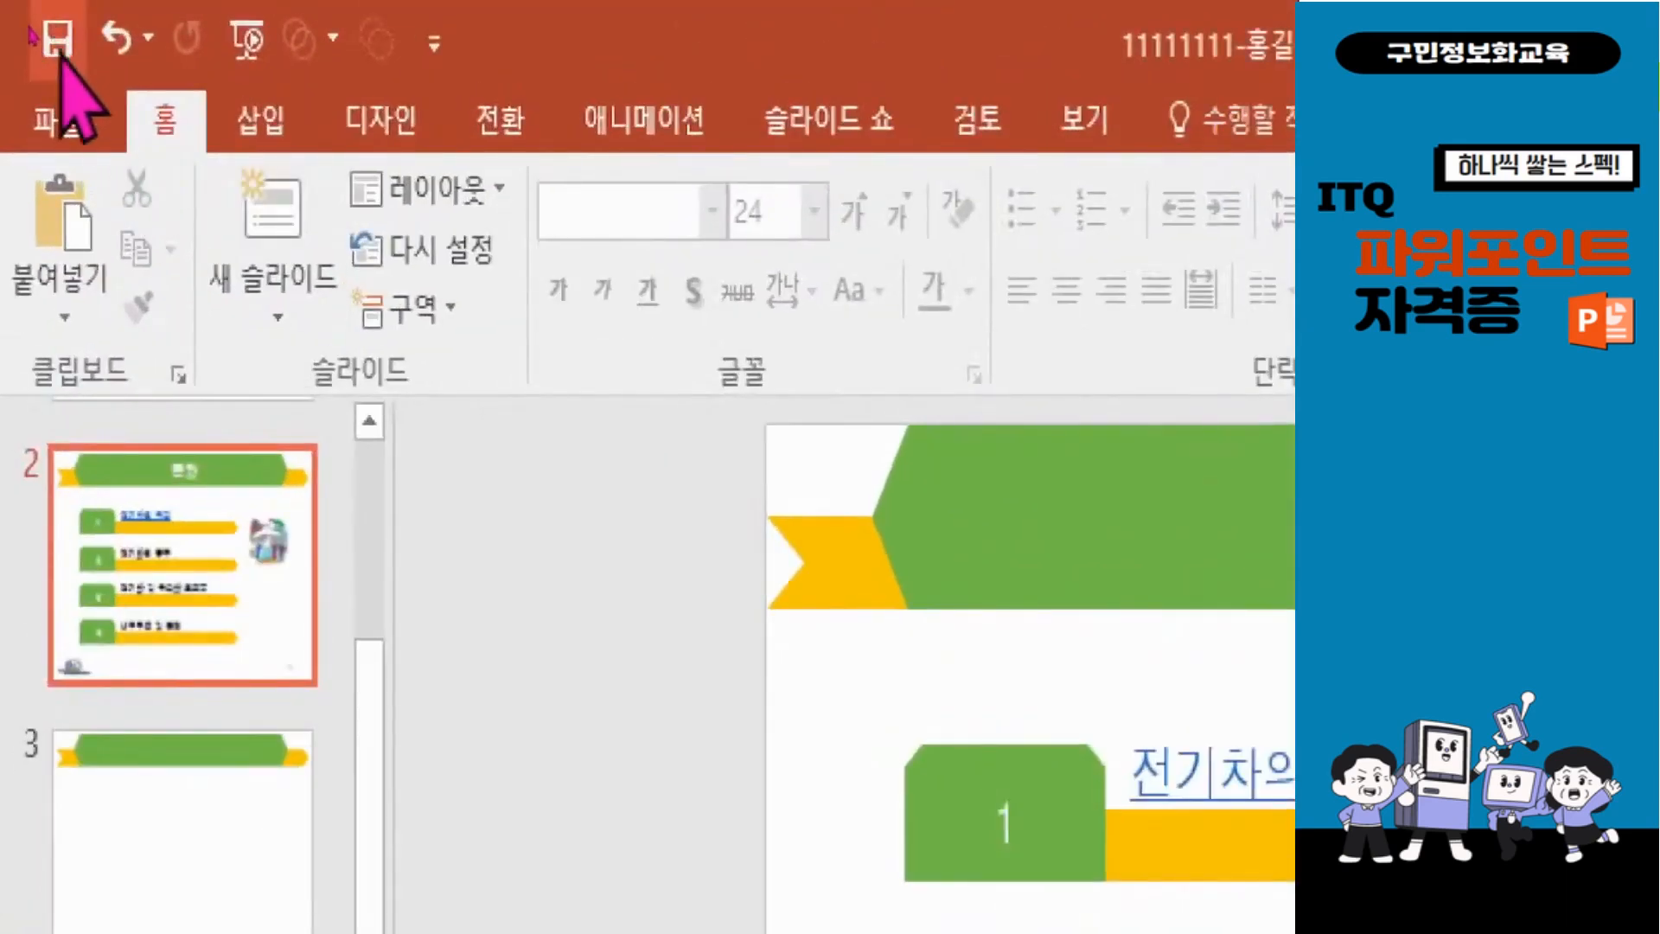
left_click(57, 39)
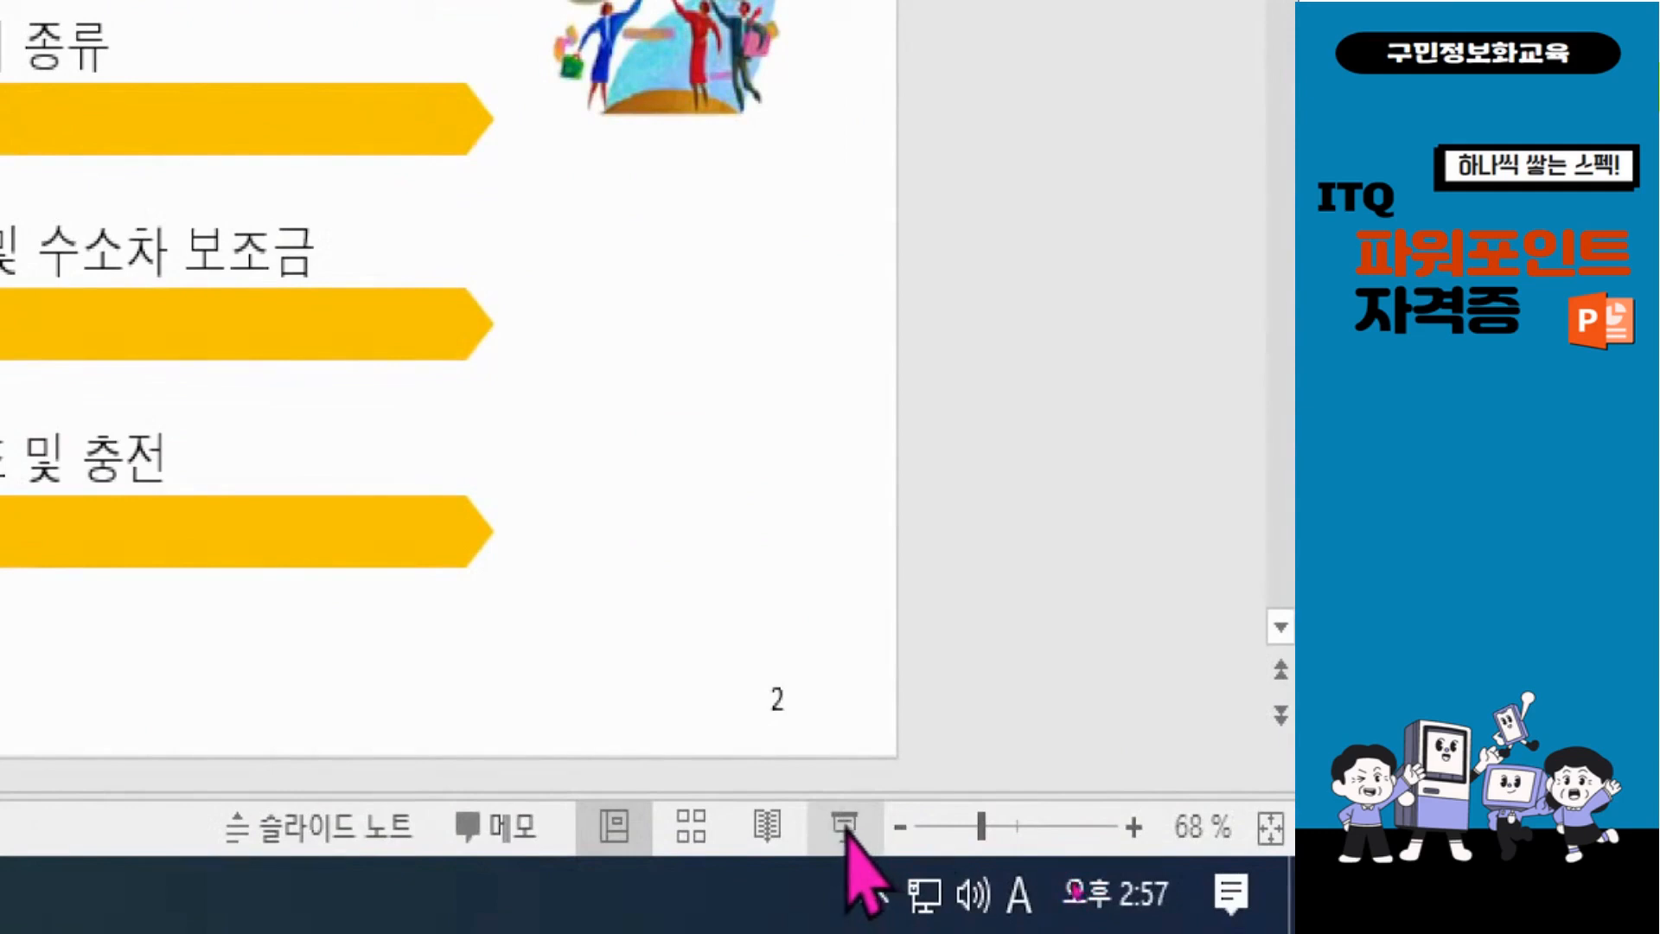
Start the slide show from the contents slide, follow the "전기차의 특징" link and page back to the title slide.
left_click(846, 827)
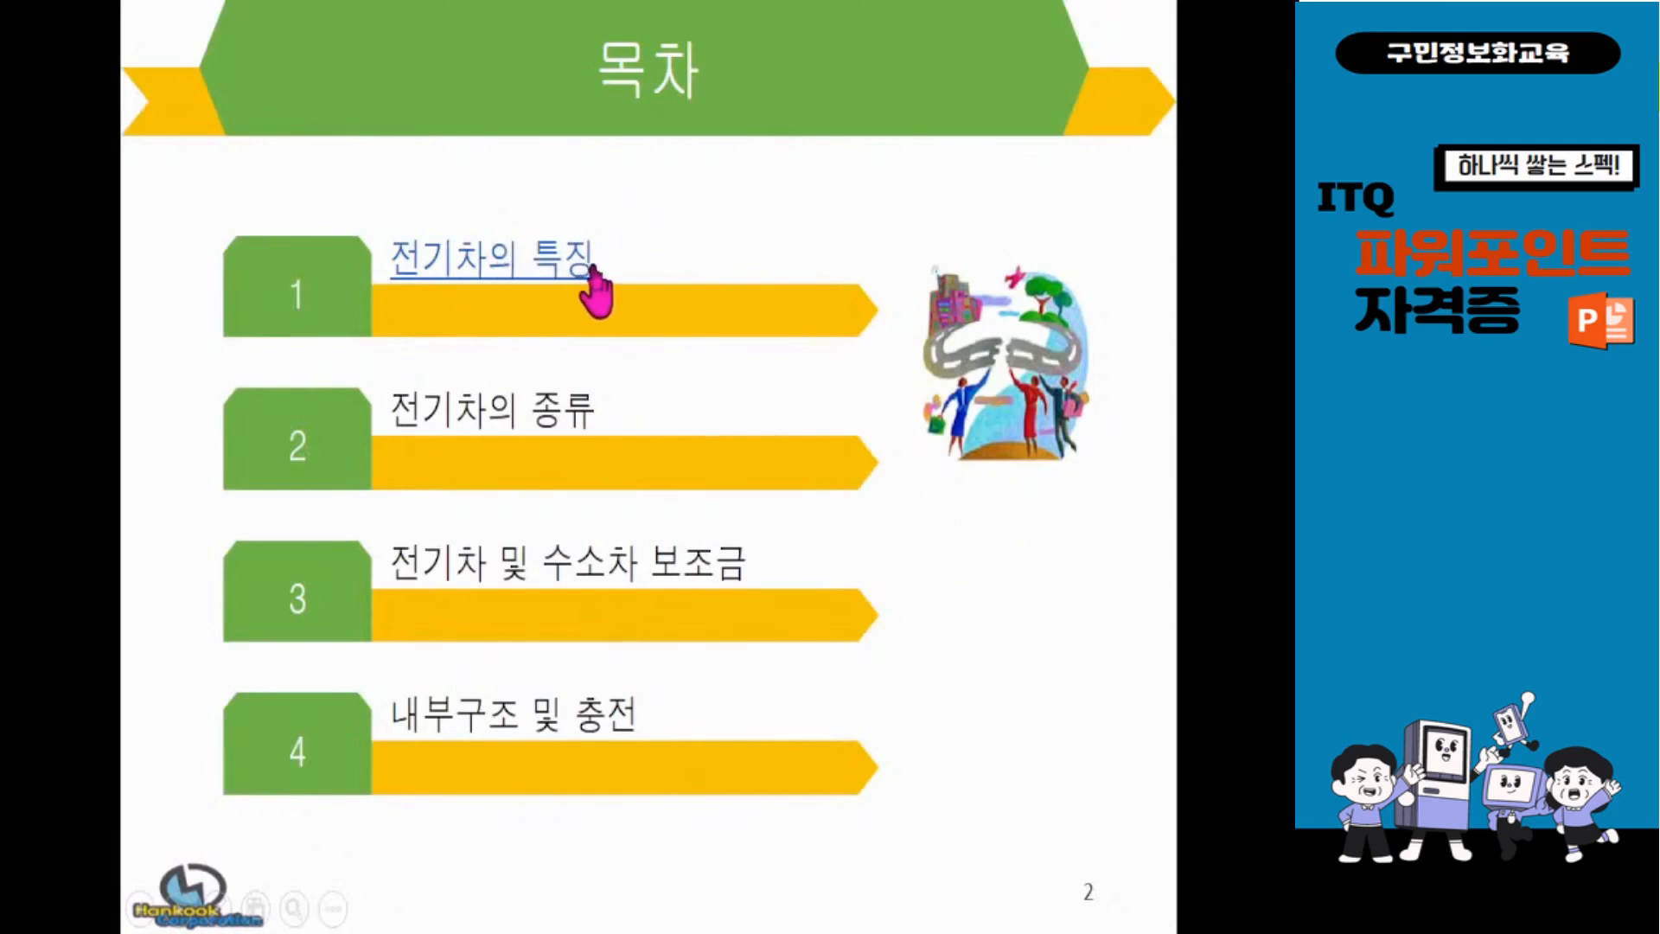
left_click(488, 263)
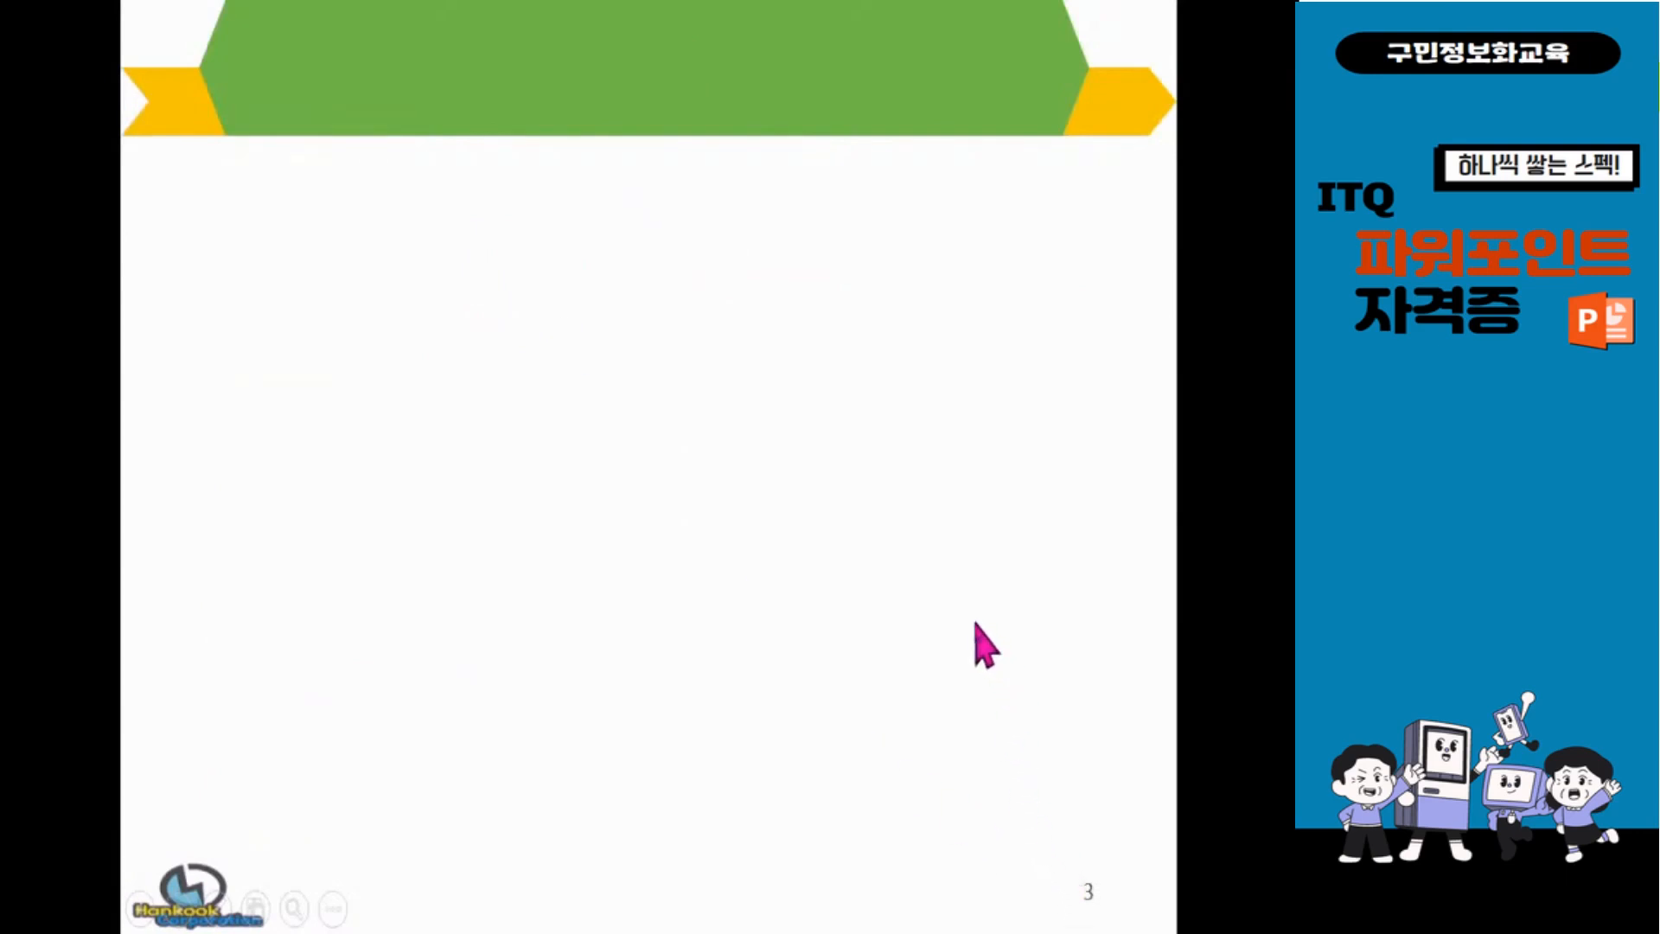
key("Page_Up")
key("Page_Up")
key("End")
key("Page_Down")
key("Page_Up")
key("Page_Up")
key("Page_Up")
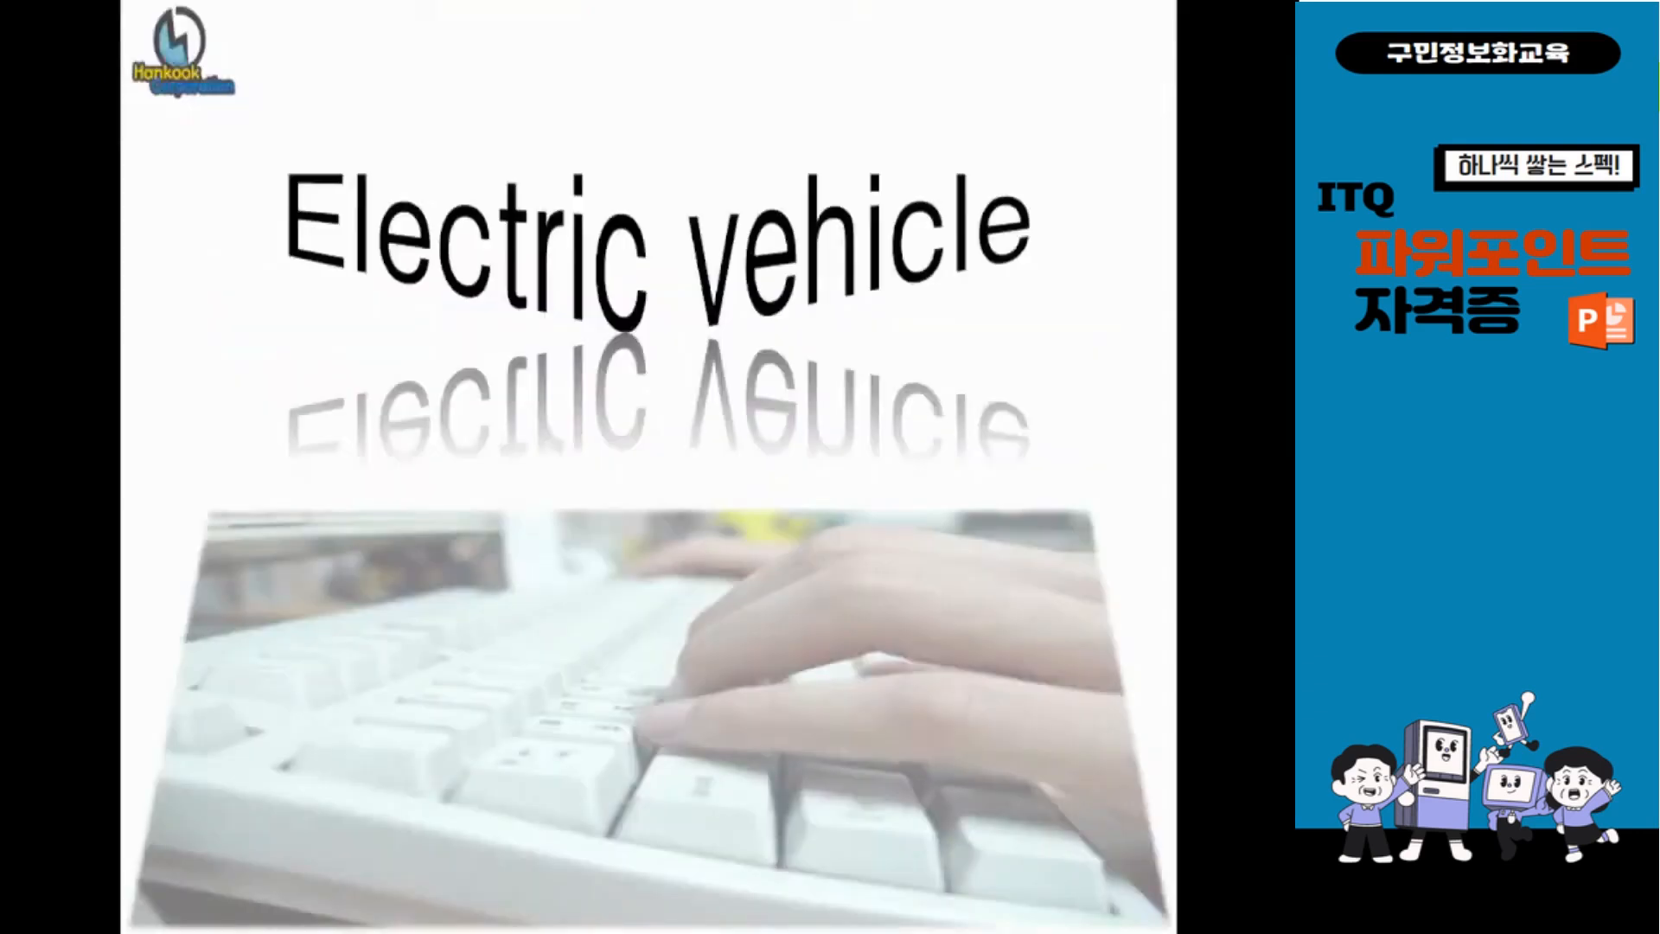
Page through the first three slides, follow the "전기차의 특징" link once more and end the slide show.
key("Page_Down")
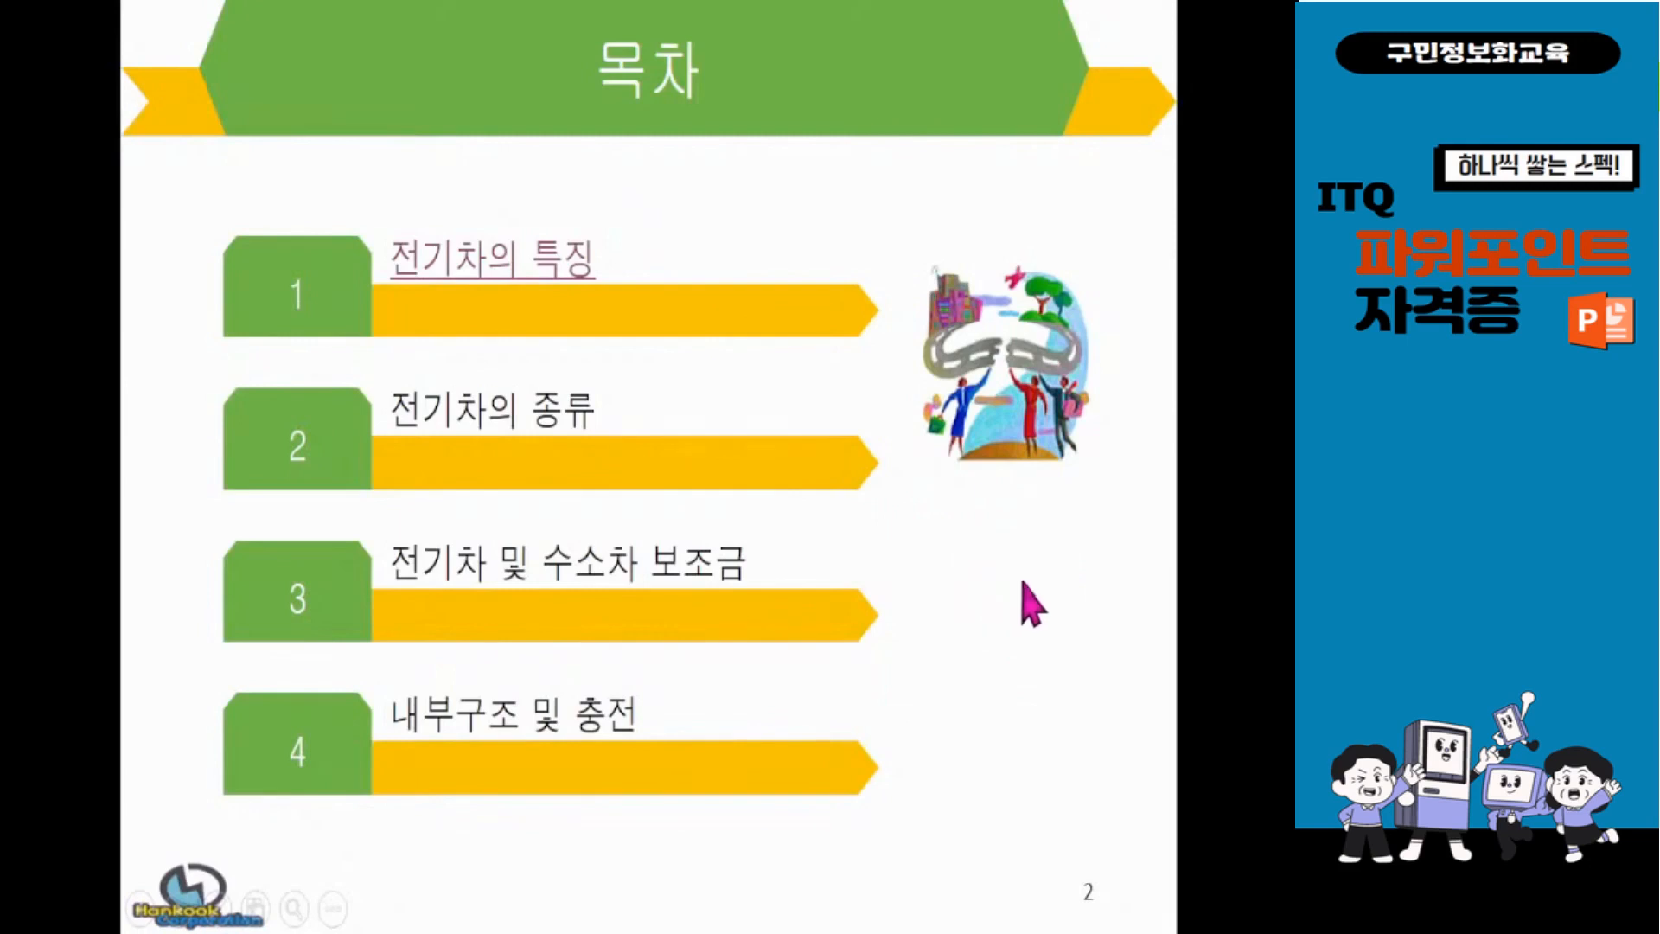
key("Page_Down")
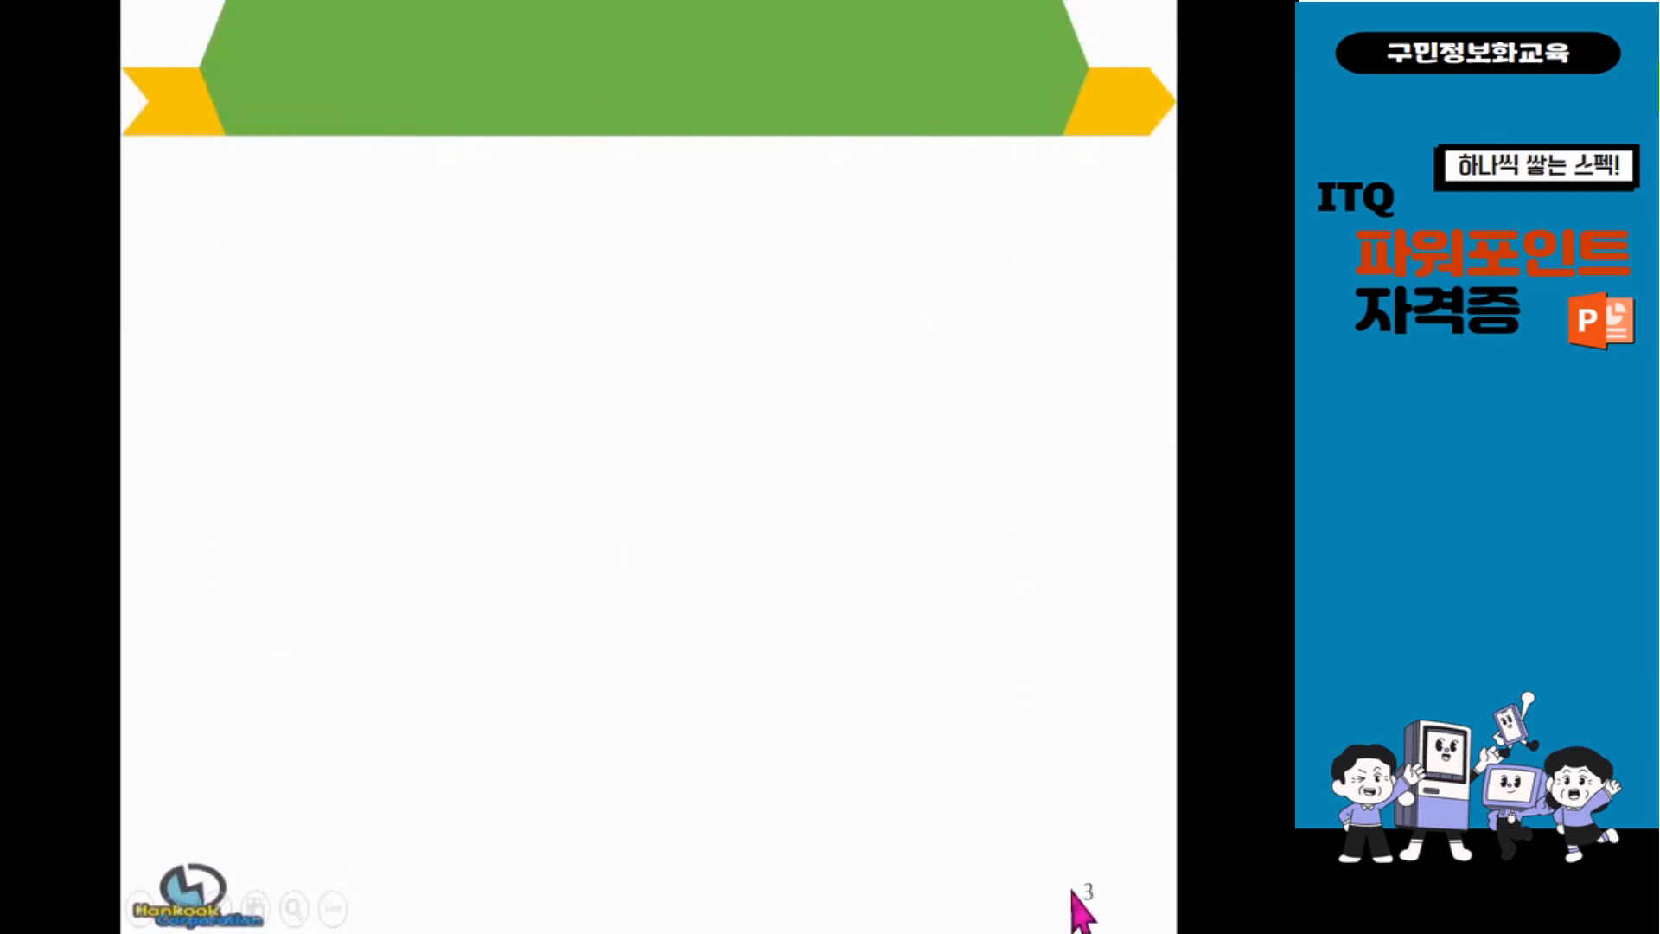
key("Page_Up")
key("Page_Up")
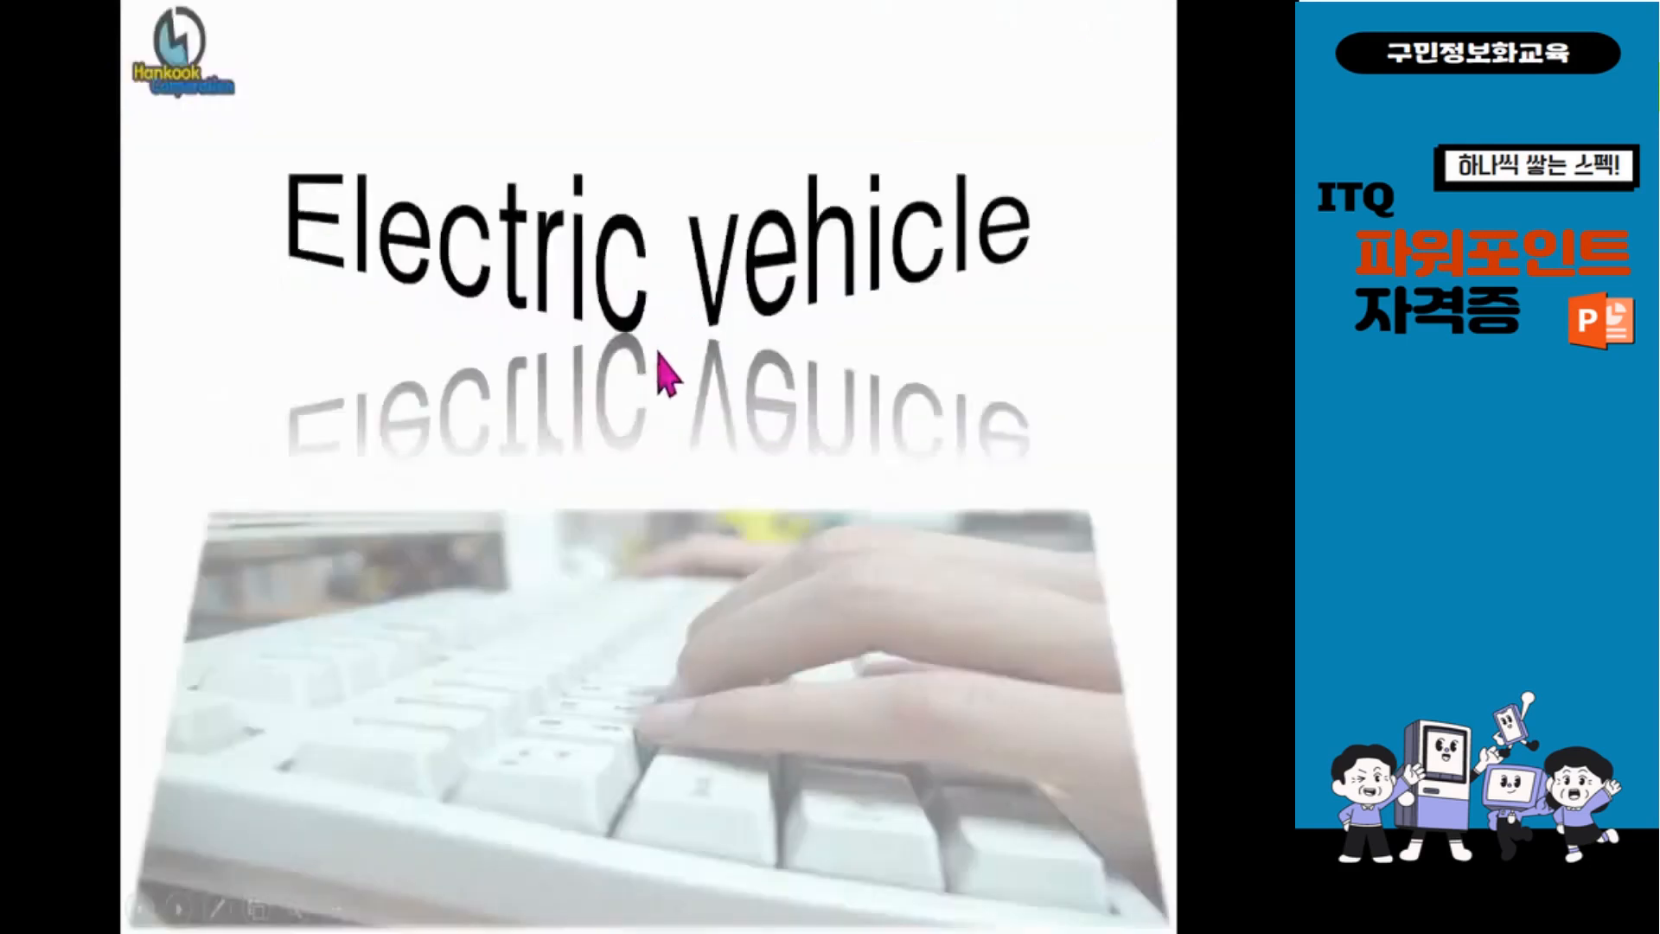
key("Page_Down")
left_click(509, 276)
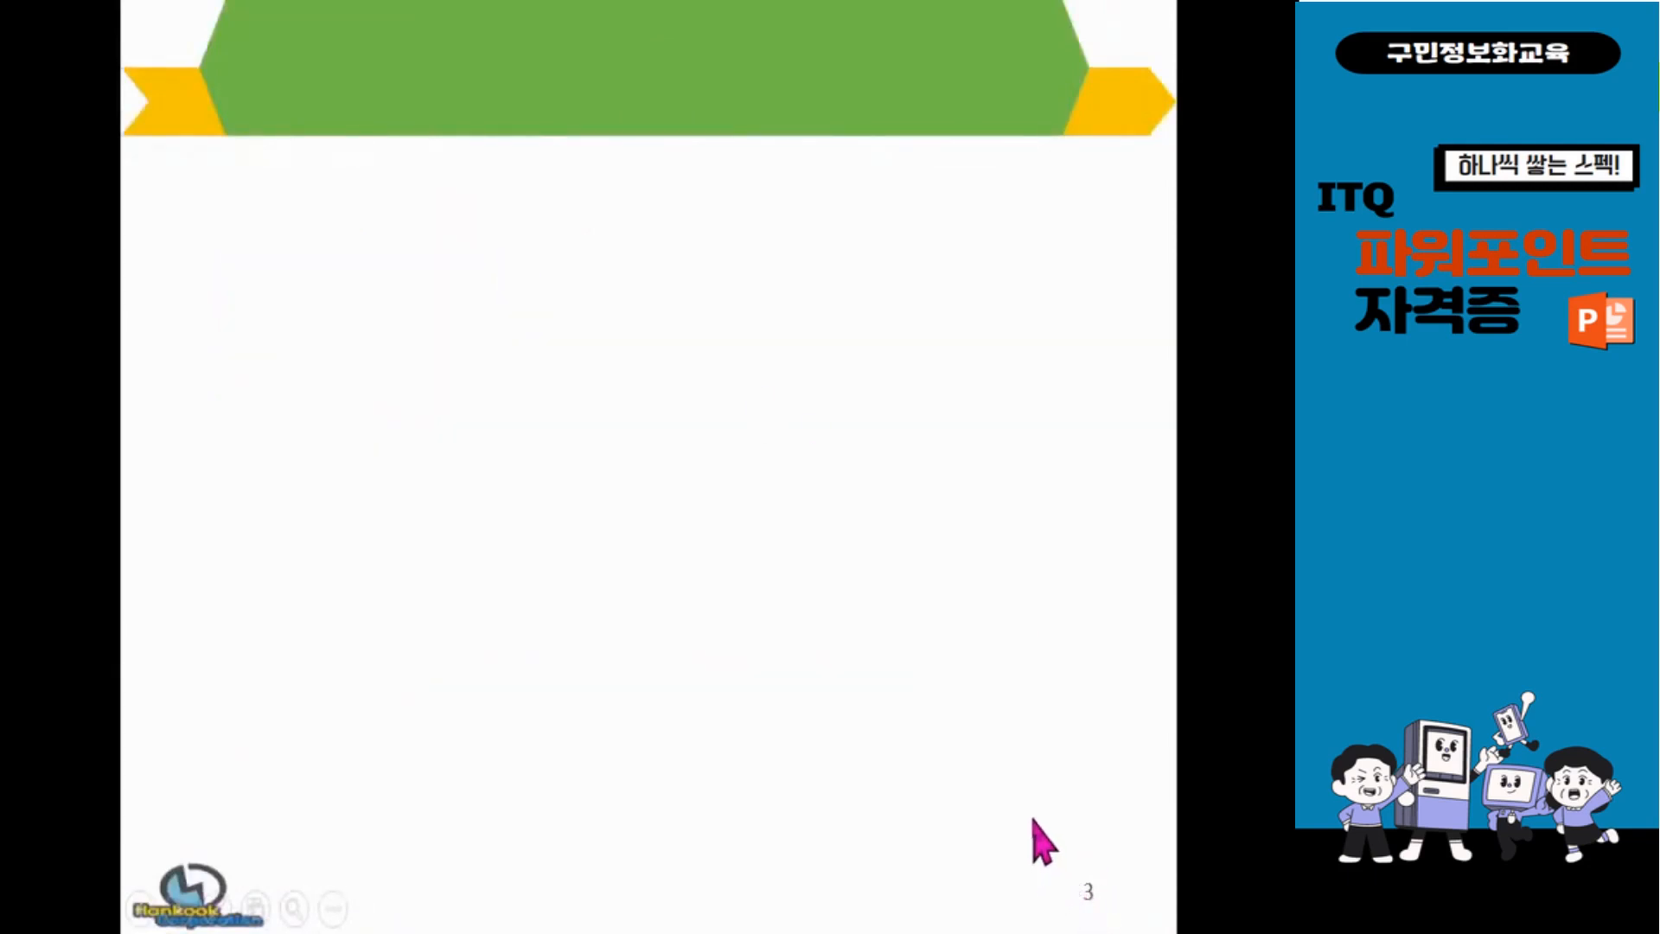
key("Escape")
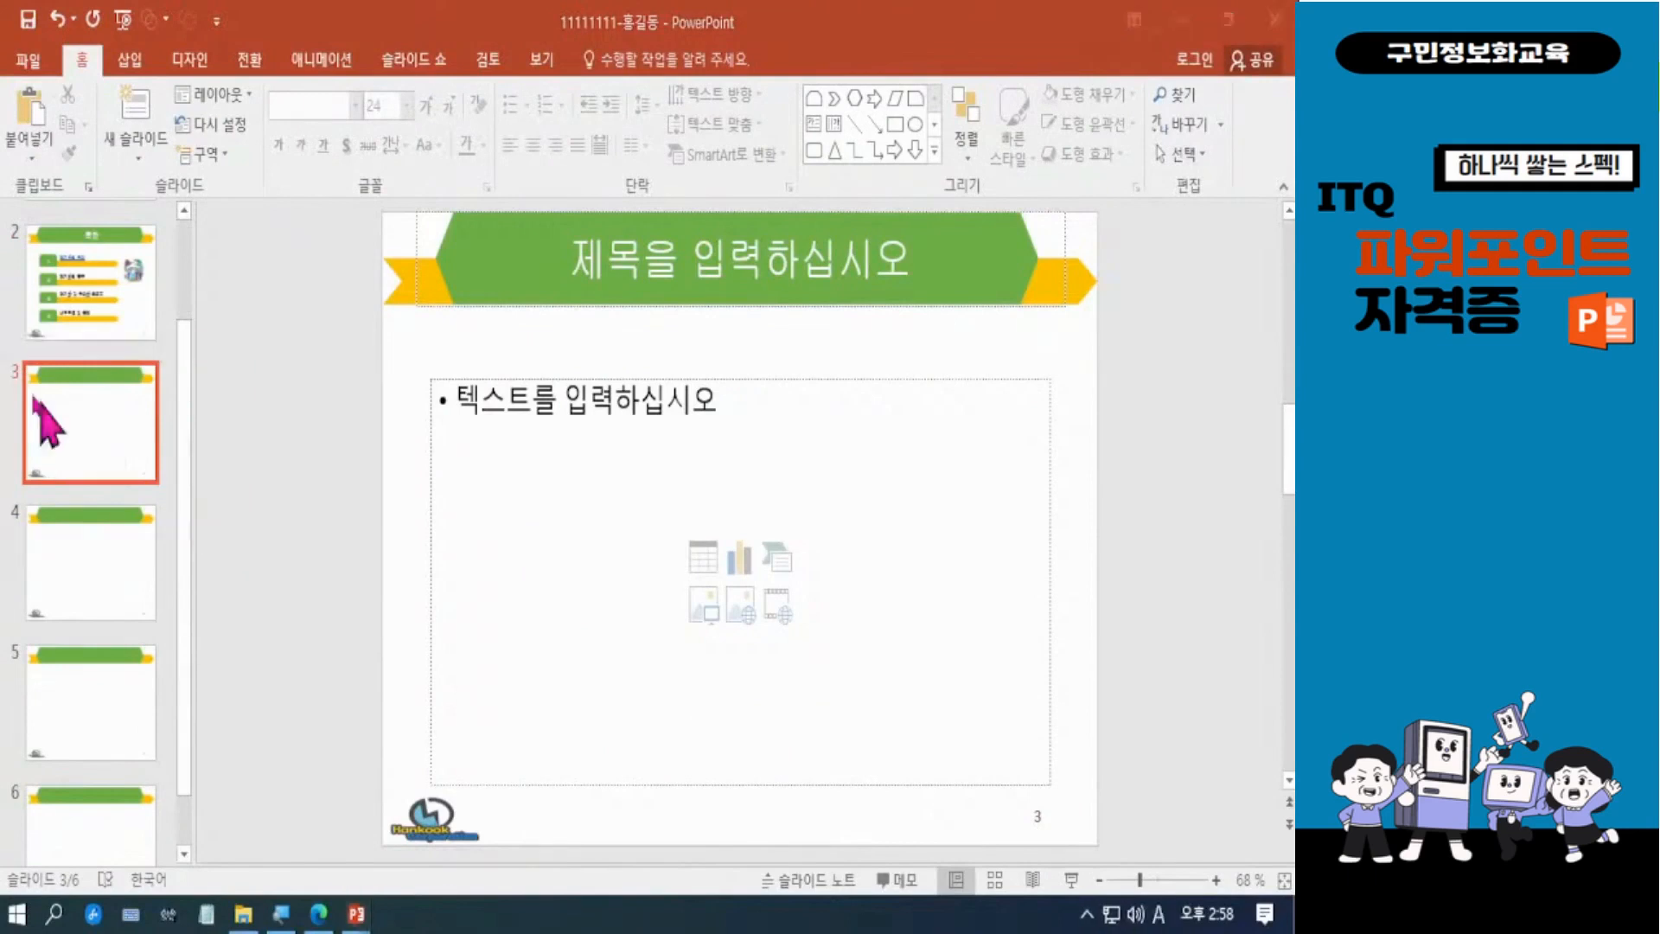
Return to the contents slide in the editing view and bring the title slide's thumbnail into view.
left_click(108, 316)
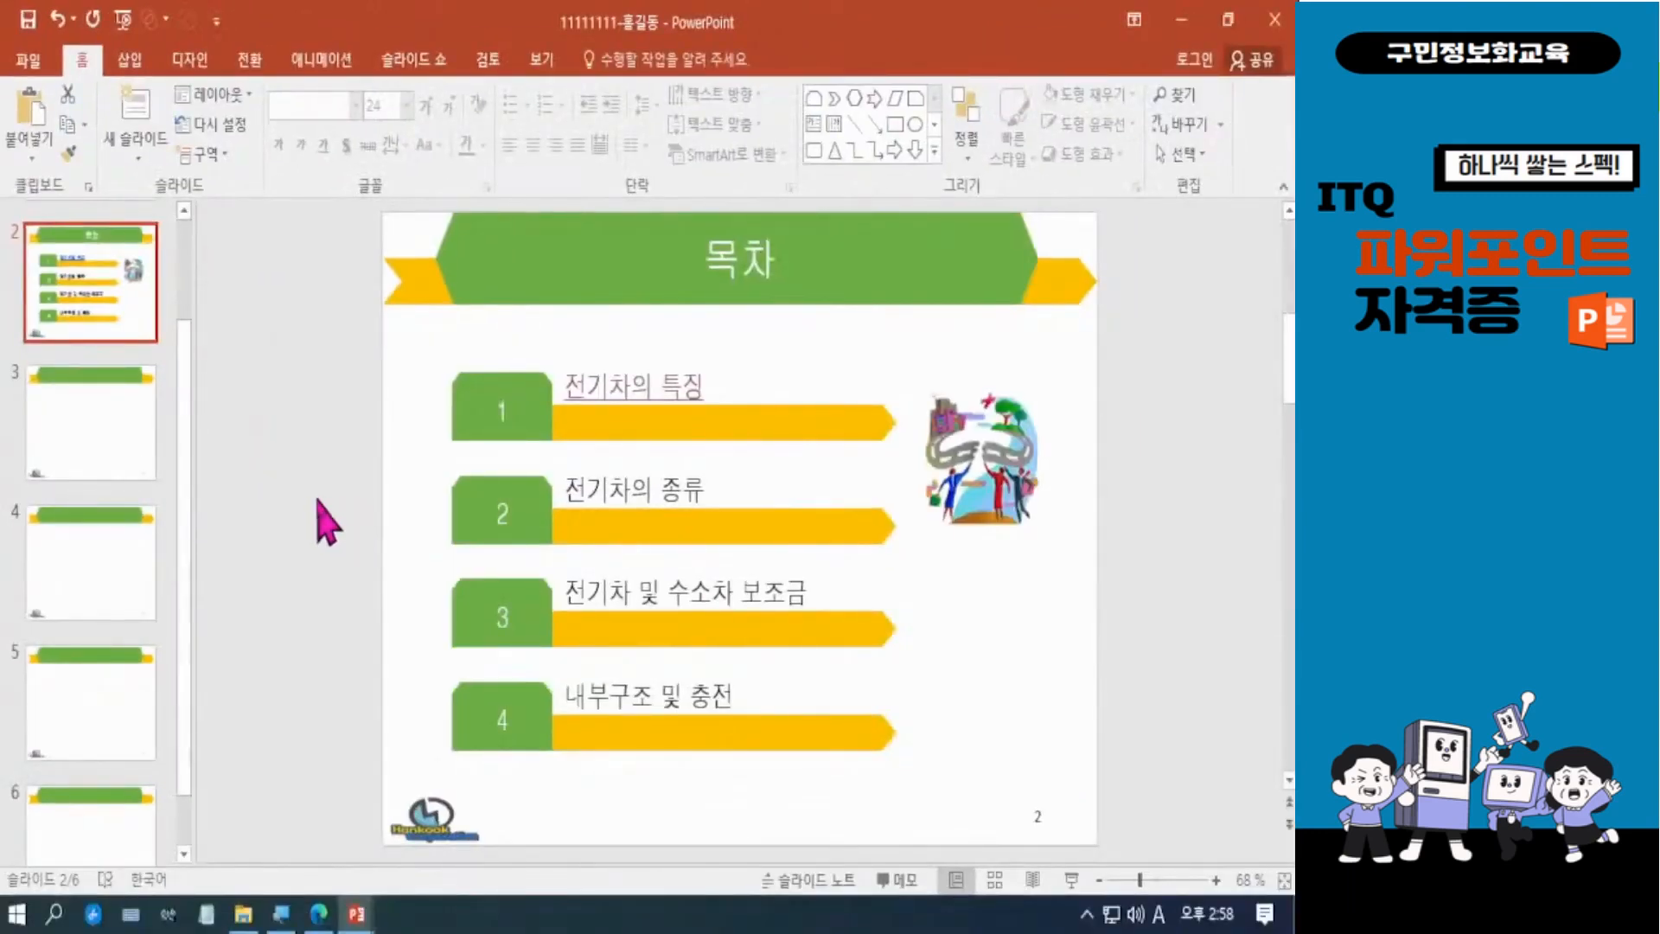
scroll(316, 506, "up", 2)
left_click(118, 405)
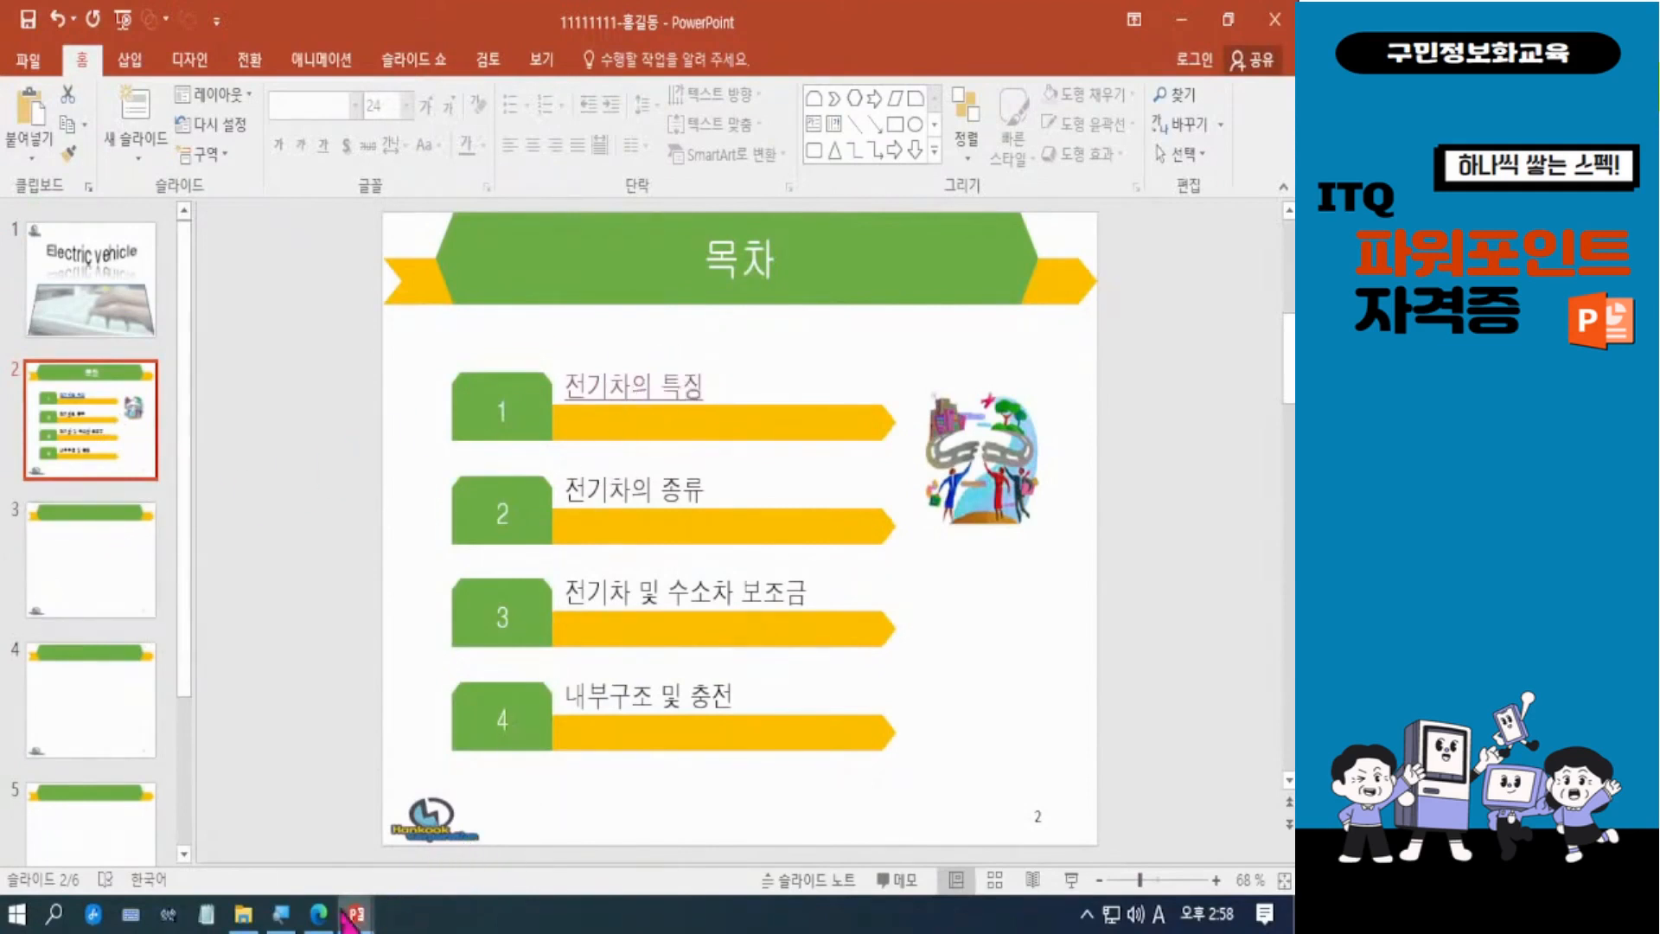
Switch to the browser and compare the contents slide conditions in 문제2_GP12-11A.pdf and 문제1_GP01-08A.pdf.
mouse_move(316, 921)
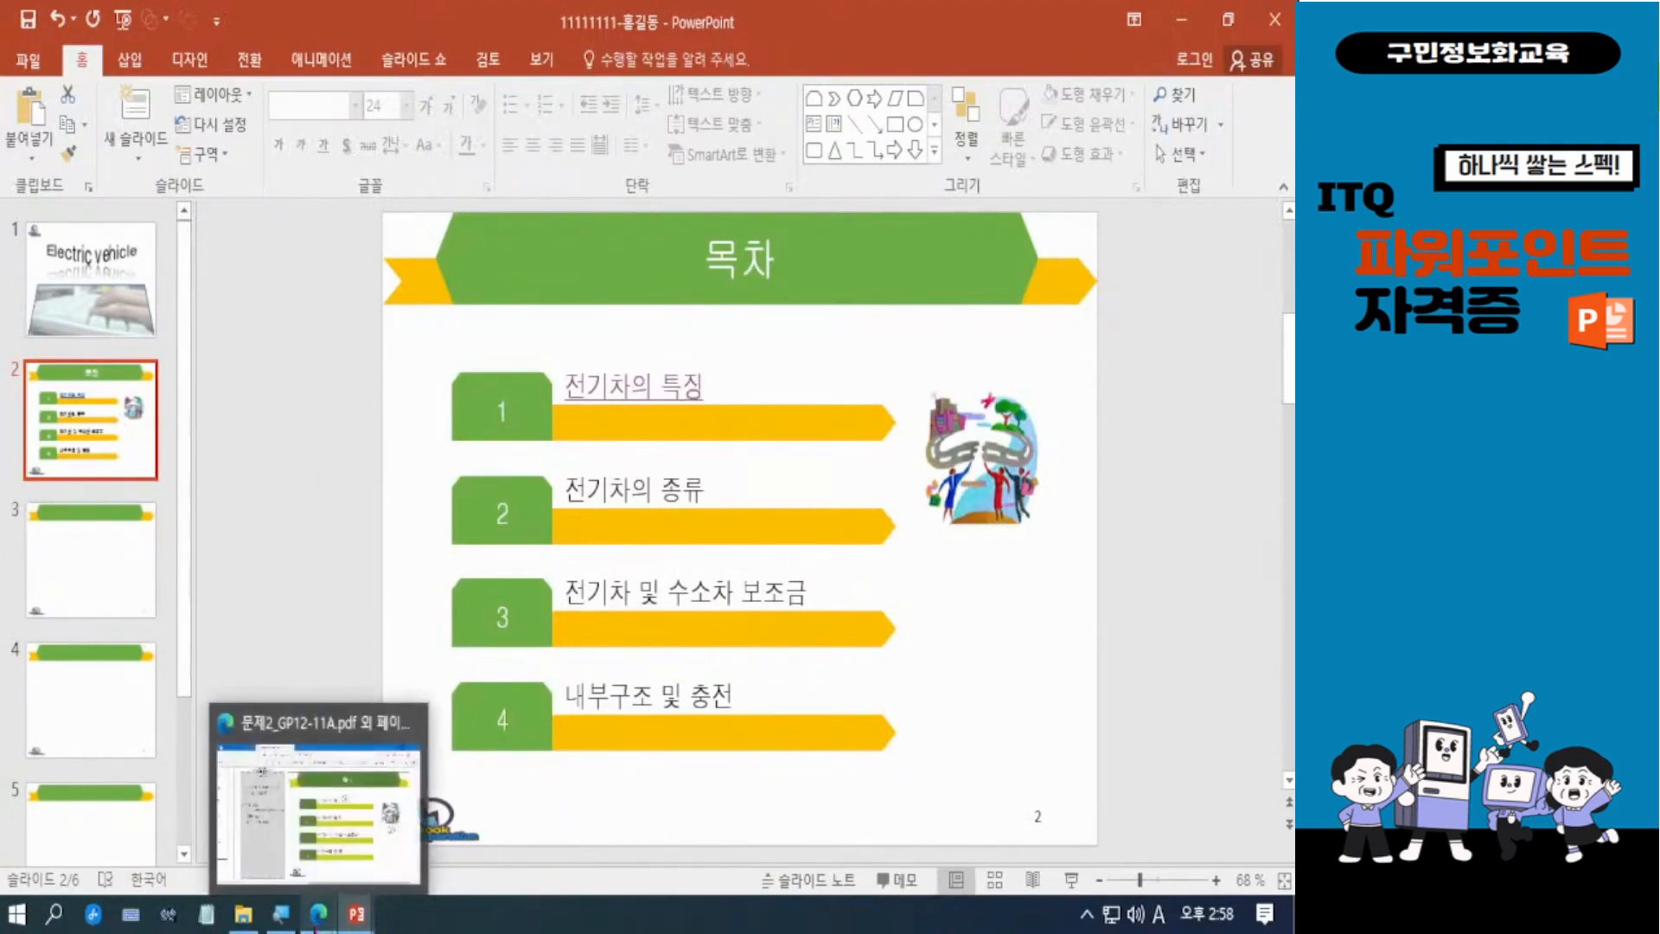
left_click(324, 800)
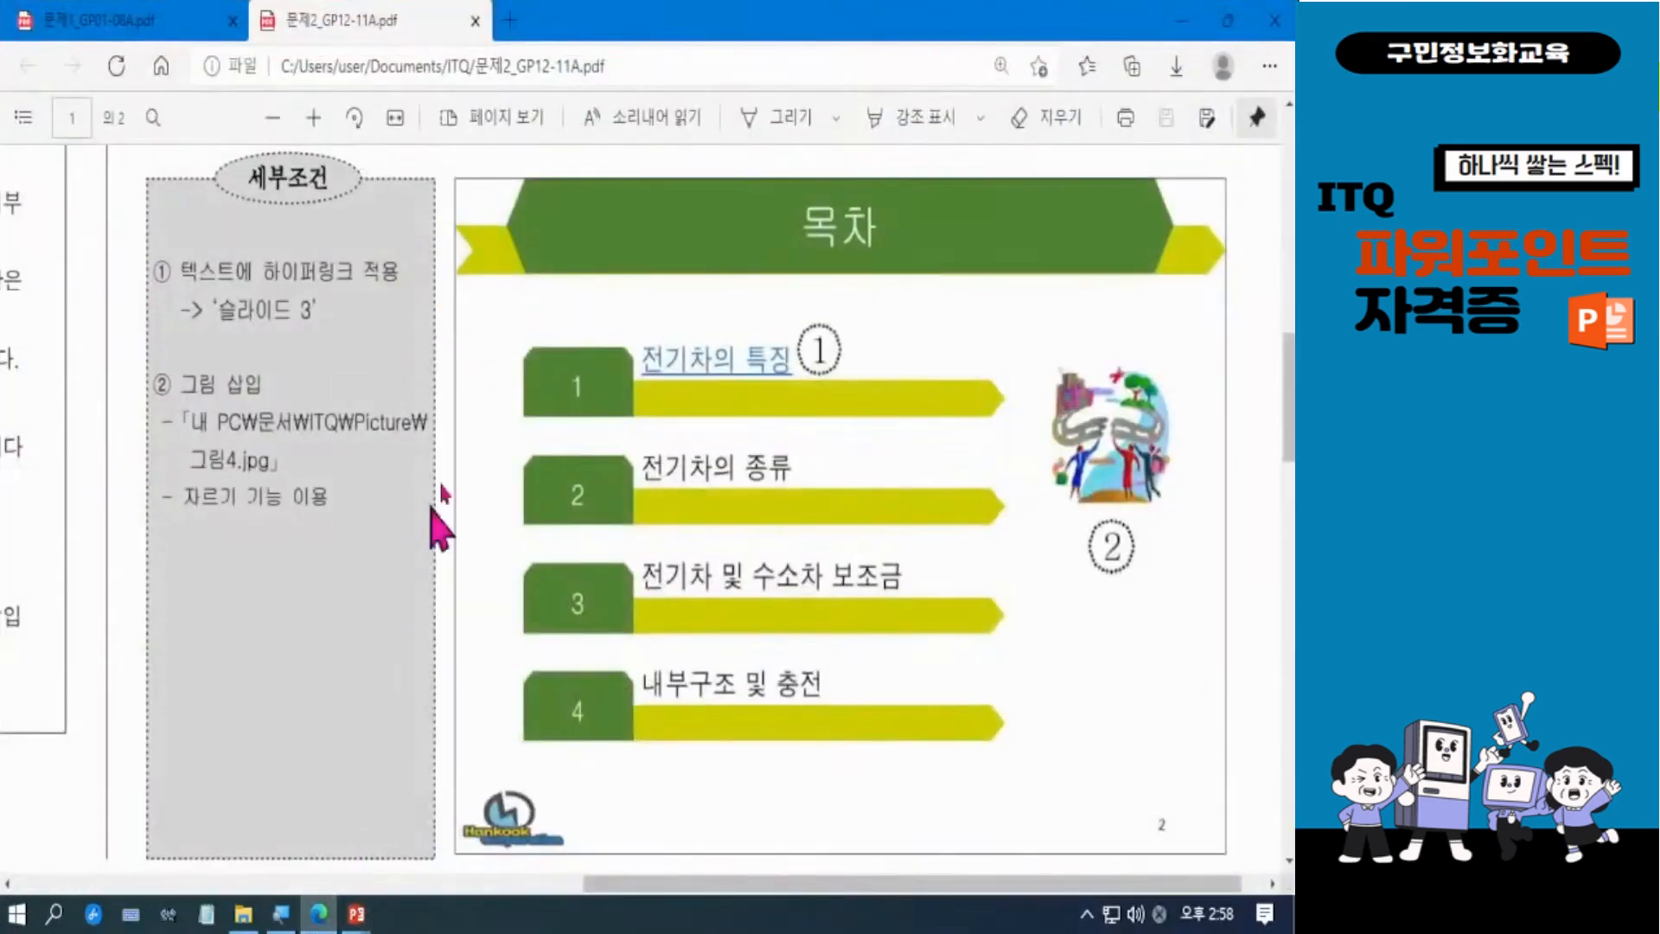
left_click(111, 21)
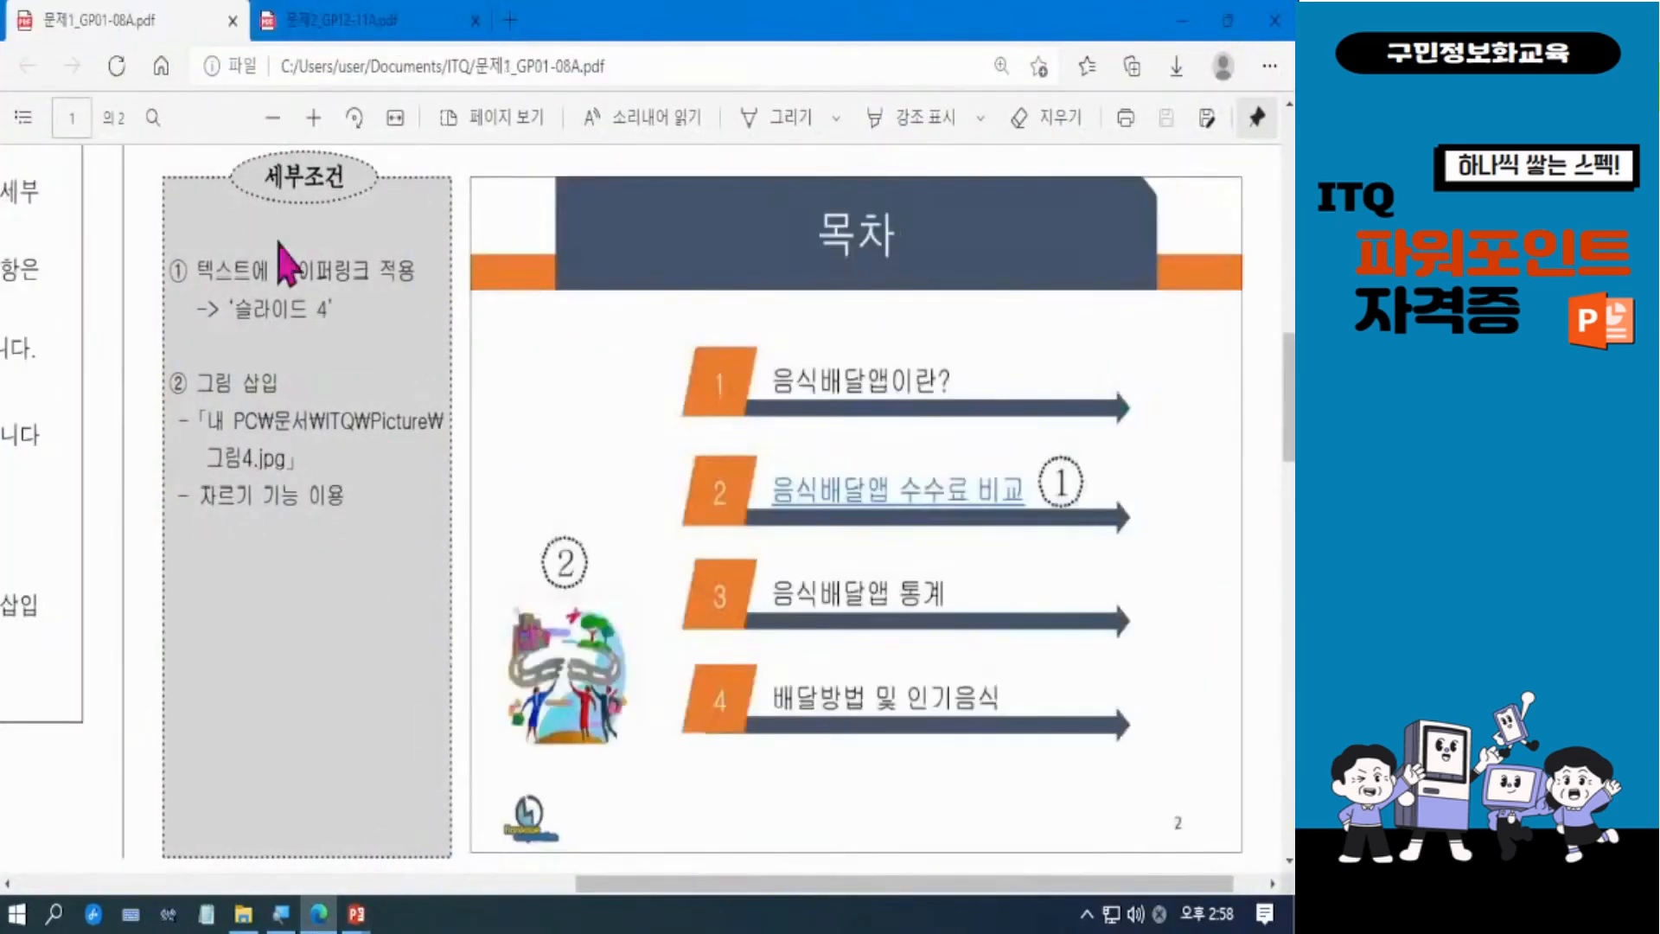
left_click(346, 19)
left_click(162, 19)
Review the slide 3 text and video conditions in 문제1_GP01-08A.pdf, then switch to the Food Delivery presentation in PowerPoint.
left_click_drag(1290, 406, 1290, 794)
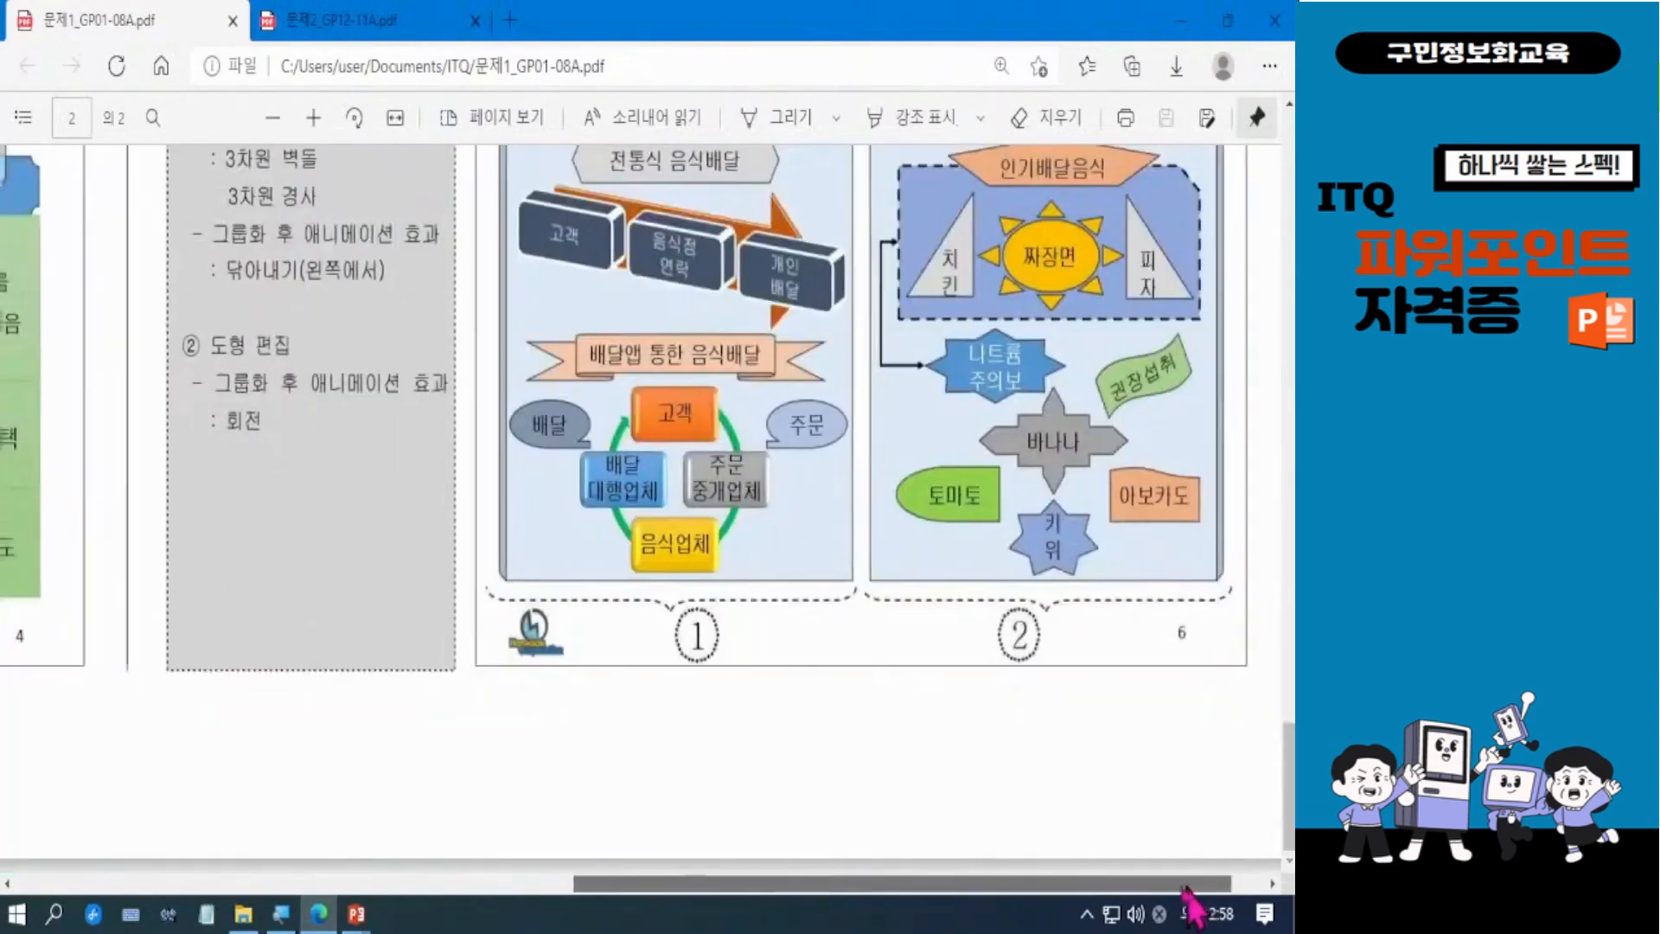
left_click_drag(1211, 883, 585, 884)
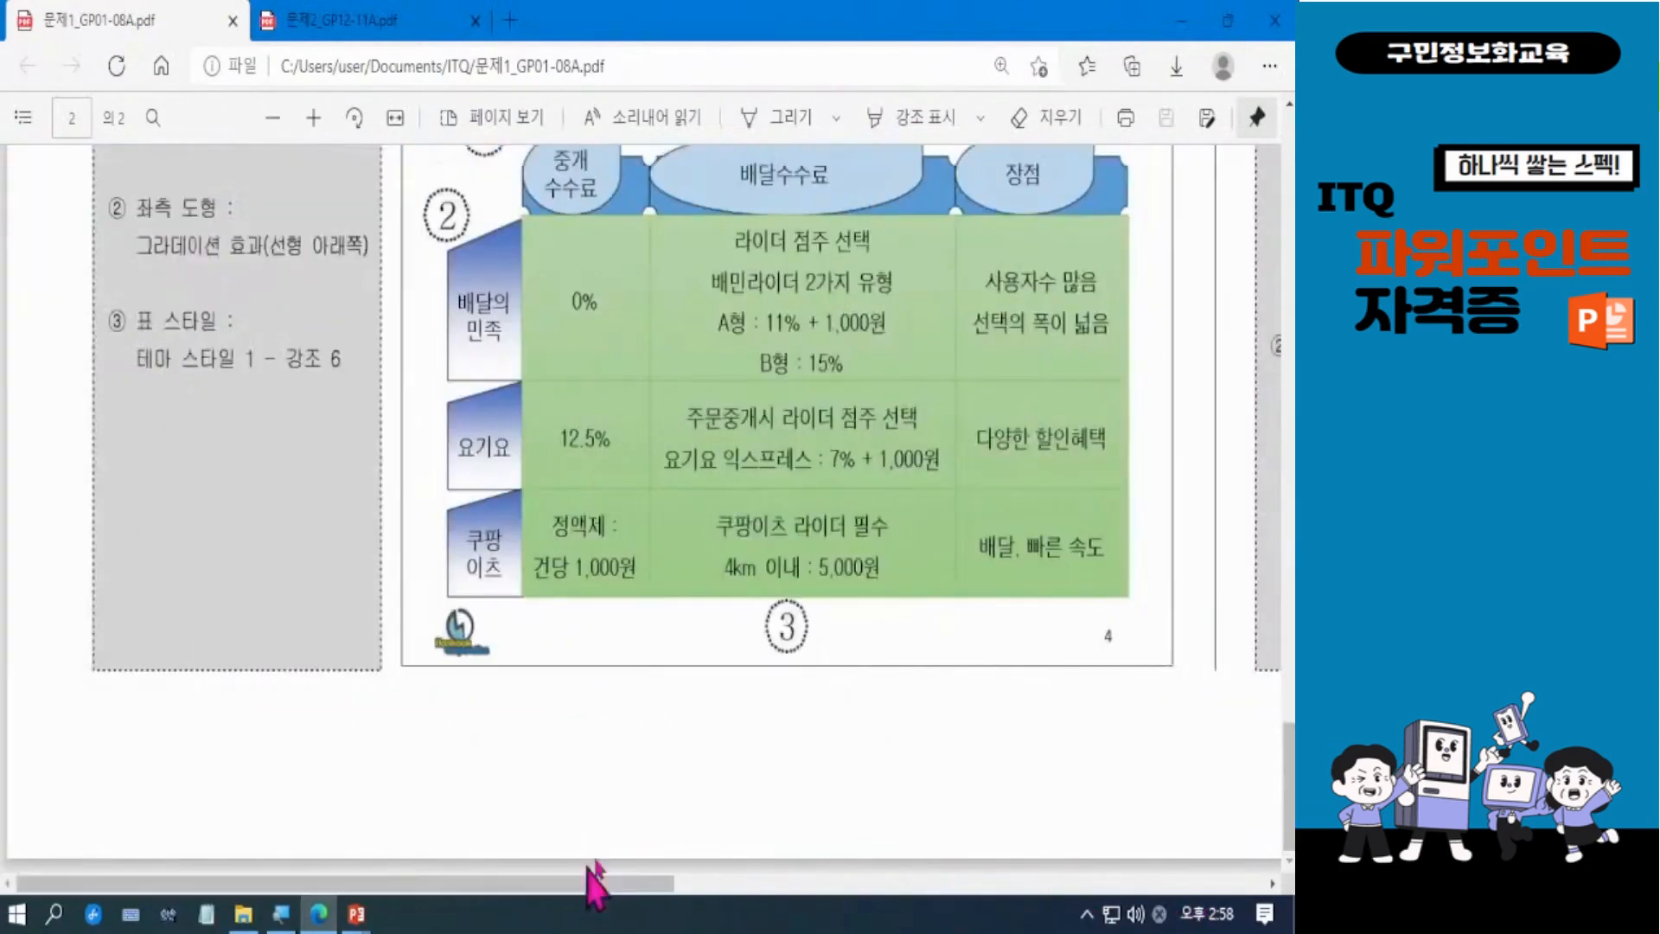
left_click_drag(1288, 783, 1289, 550)
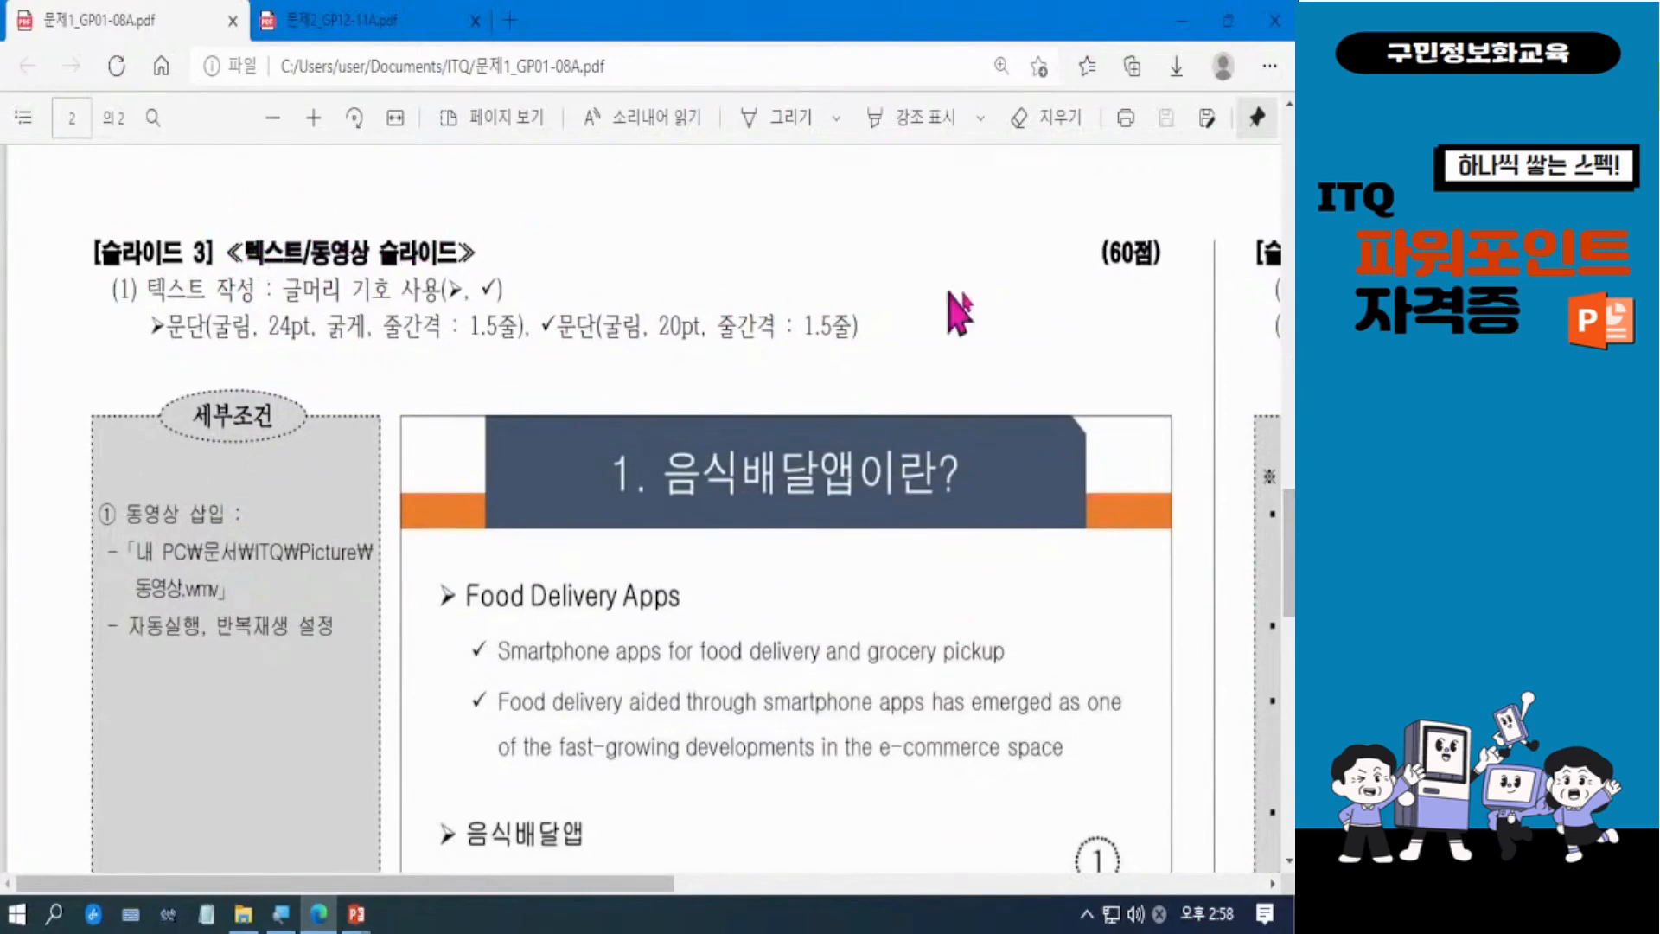
left_click_drag(1290, 541, 1290, 579)
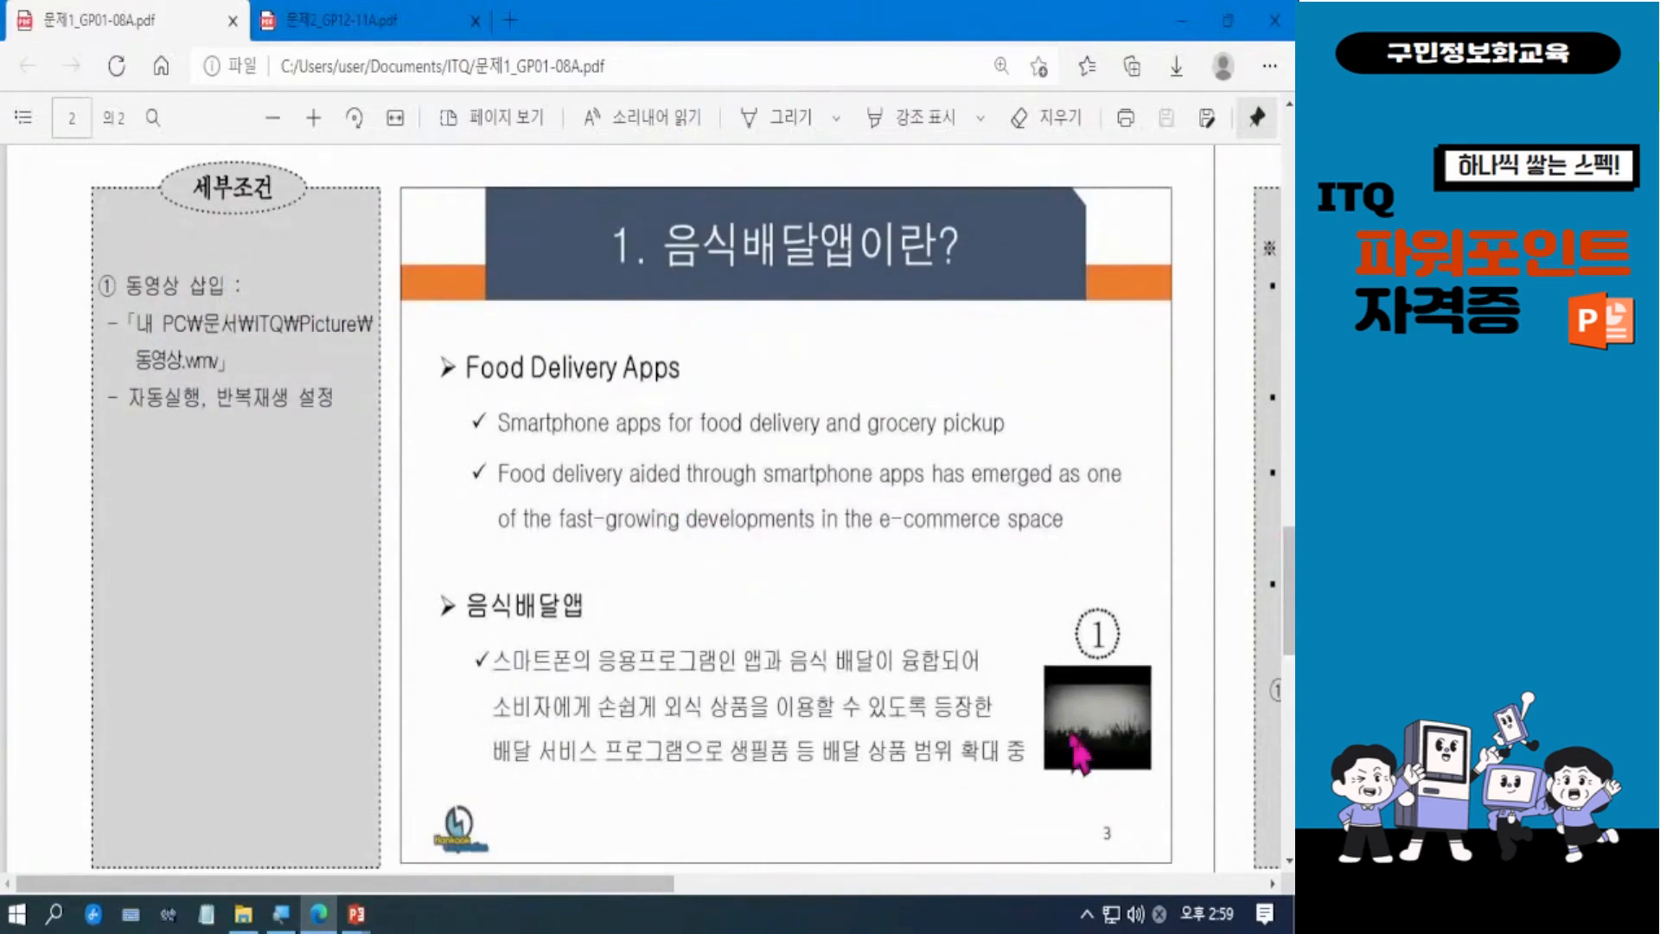
mouse_move(359, 917)
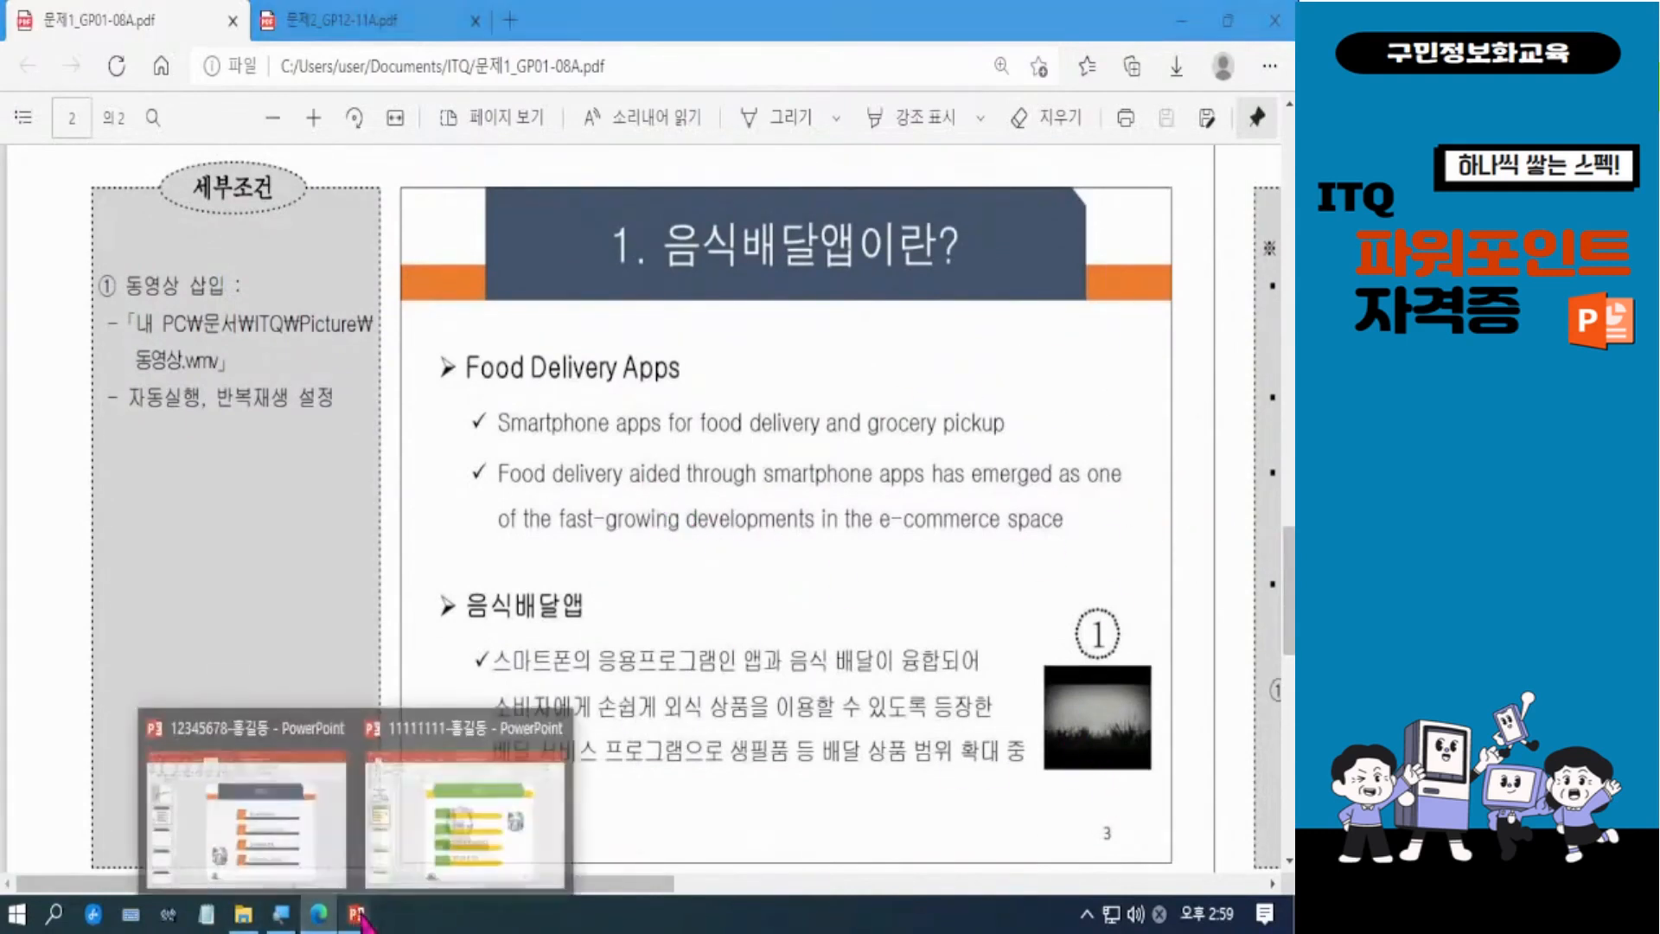
left_click(320, 761)
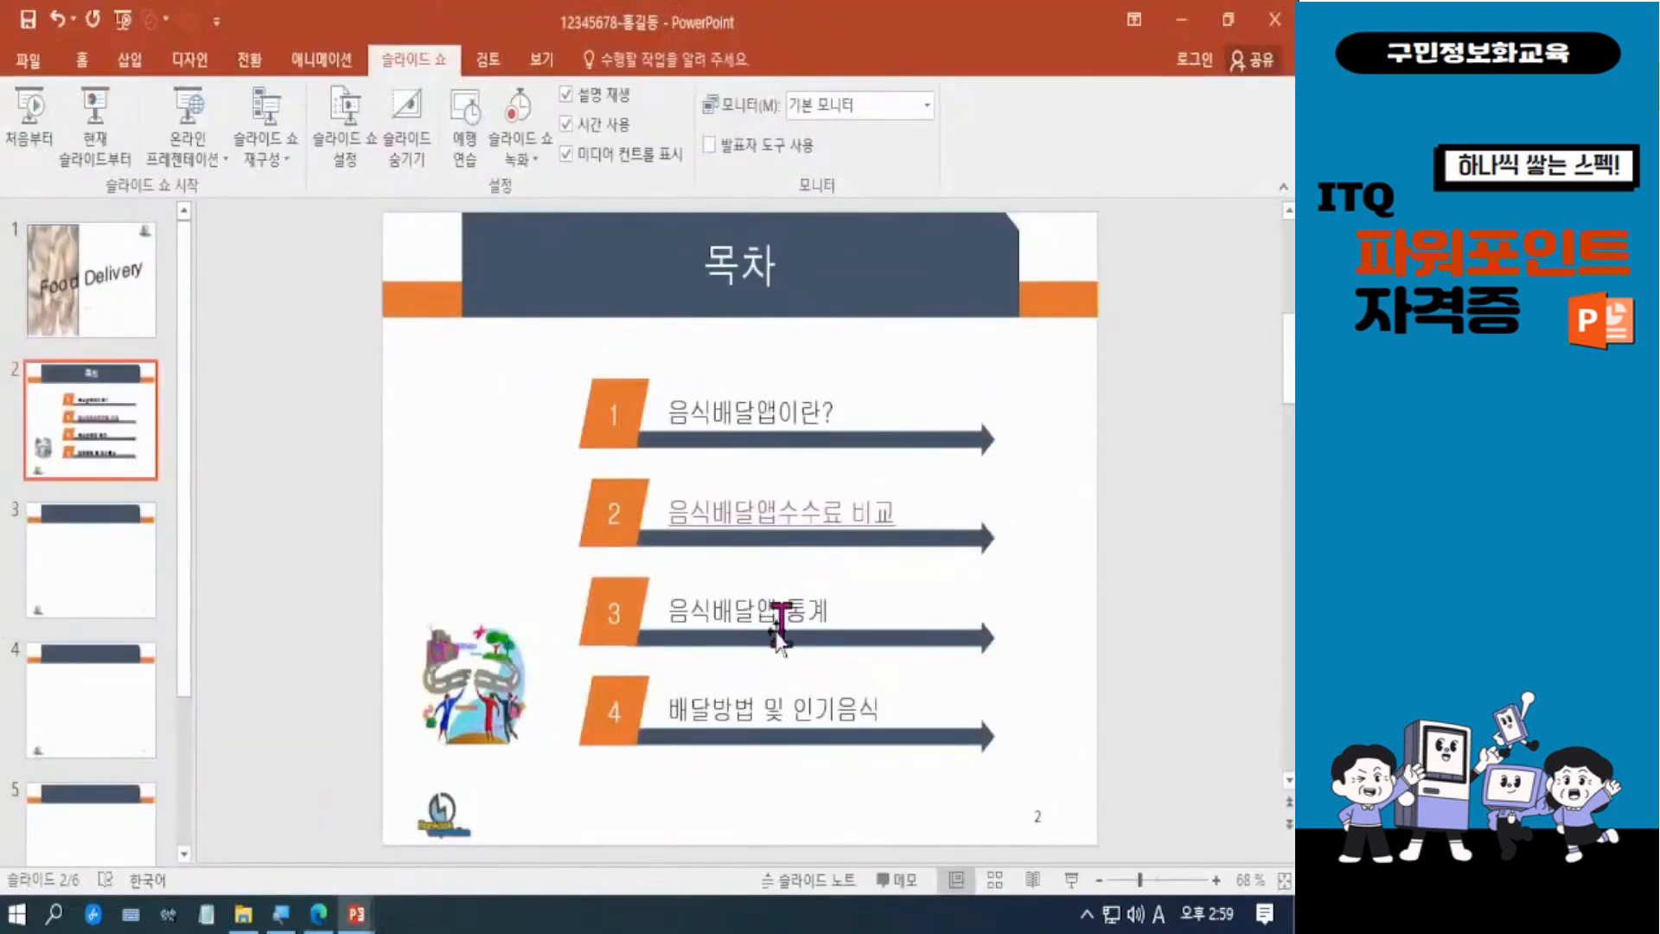